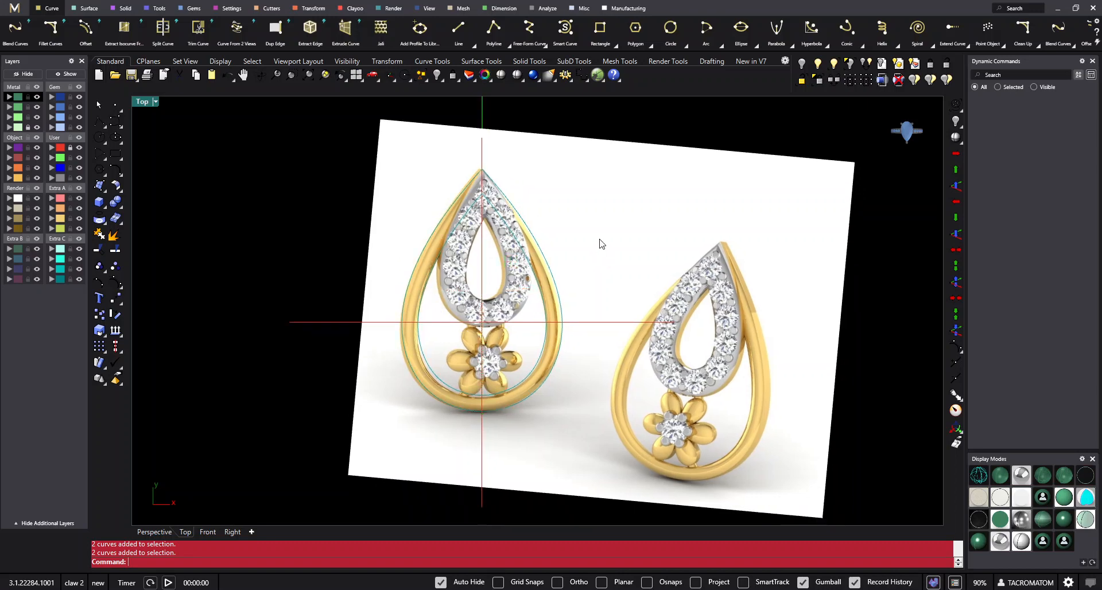
scroll(554, 270, "up", 2)
right_click_drag(555, 271, 553, 298)
right_click_drag(596, 253, 628, 214)
key("Escape")
scroll(588, 290, "down", 2)
right_click_drag(588, 290, 556, 314)
scroll(530, 291, "up", 2)
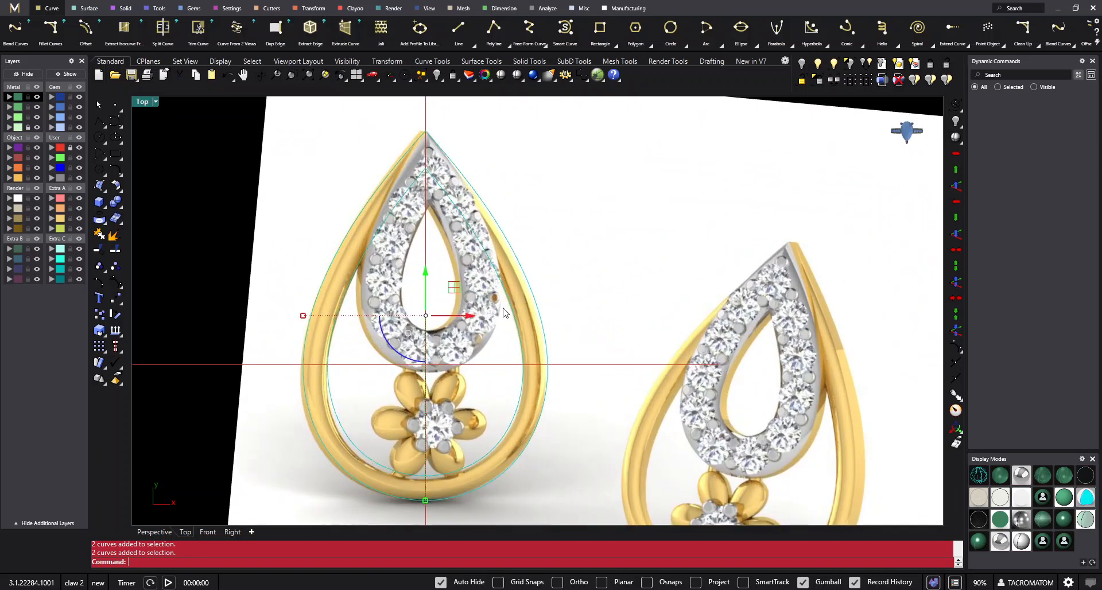
right_click_drag(558, 264, 590, 249)
left_click_drag(608, 246, 518, 334)
mouse_move(594, 282)
right_mouse_down()
mouse_move(614, 328)
mouse_move(606, 285)
right_mouse_up()
left_click(615, 298)
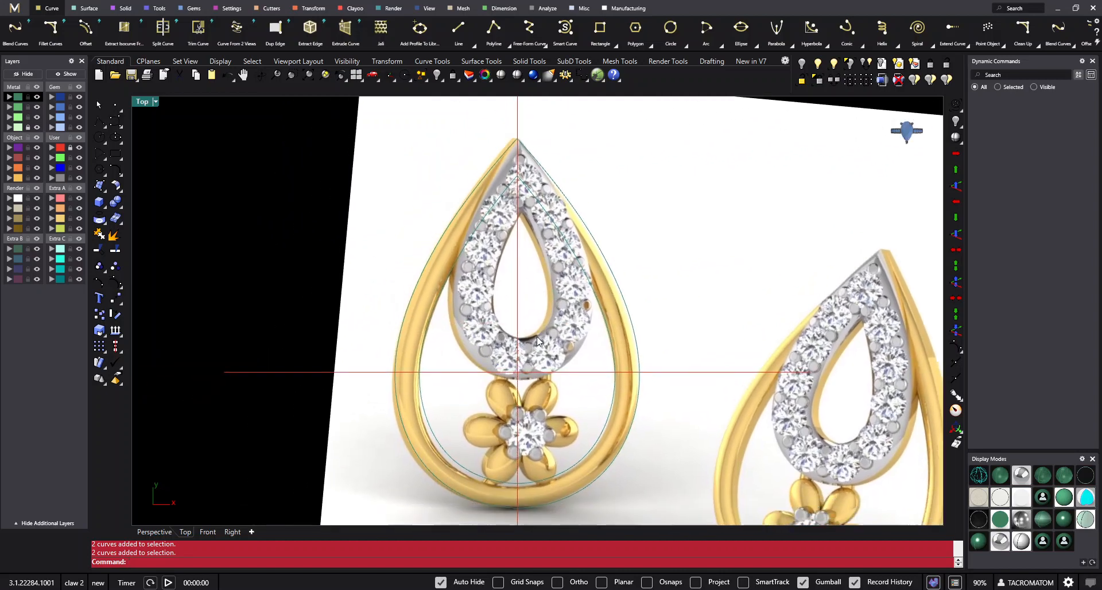
left_click_drag(643, 310, 589, 343)
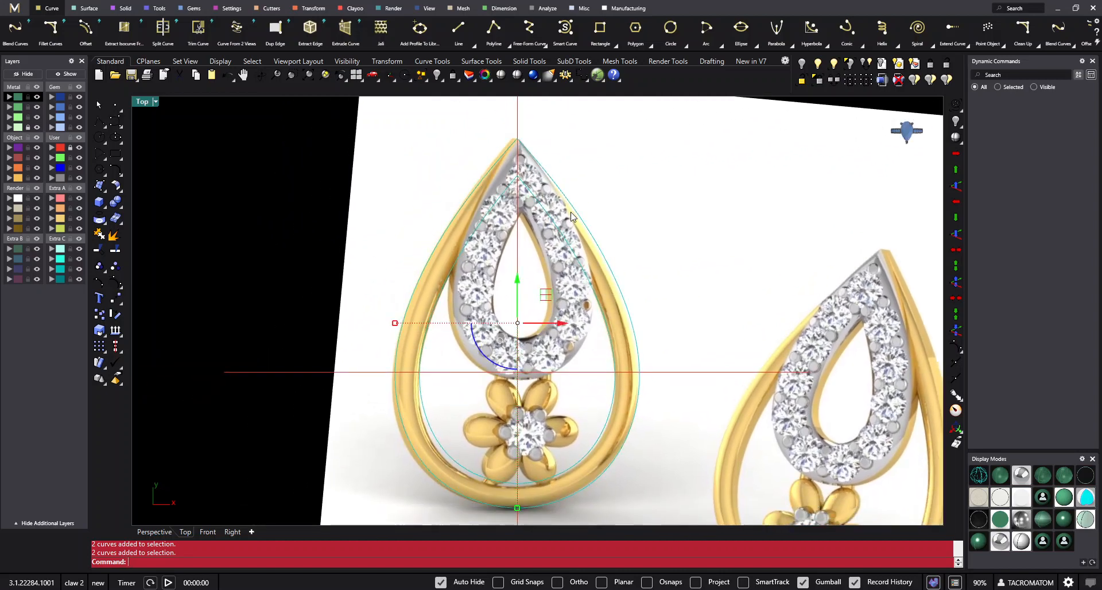
left_click(493, 257)
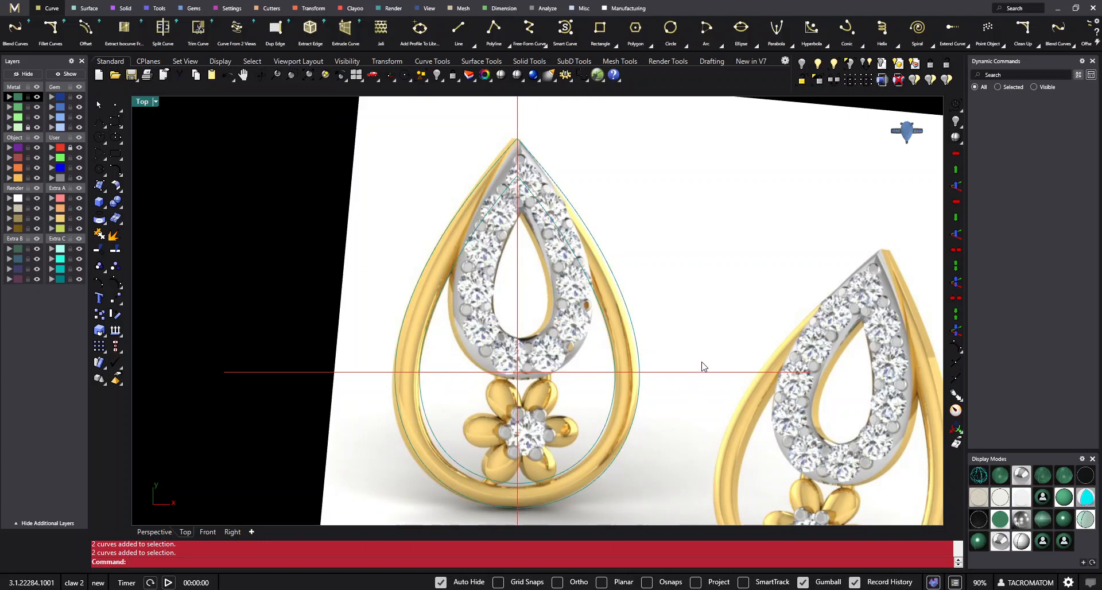
- Scale a copy of the outermost teardrop curve from its top tip down to the base of the diamond-set drop, about 9.8 mm tall
left_click(120, 129)
scroll(566, 180, "up", 3)
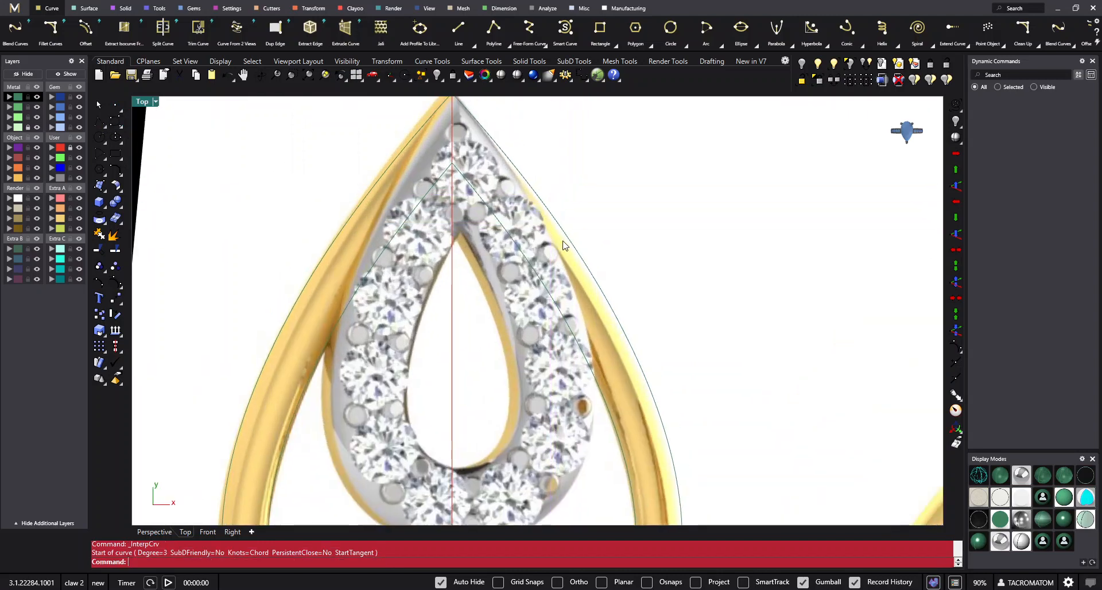
left_click(564, 242)
scroll(565, 242, "down", 10)
type("S")
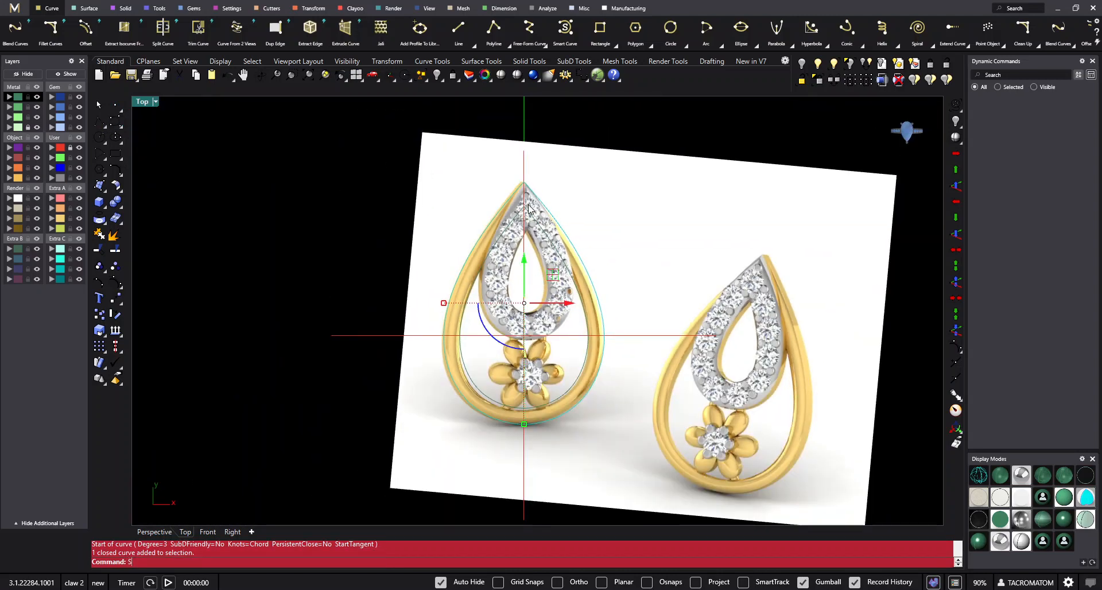
type("cale1D")
left_click(137, 552)
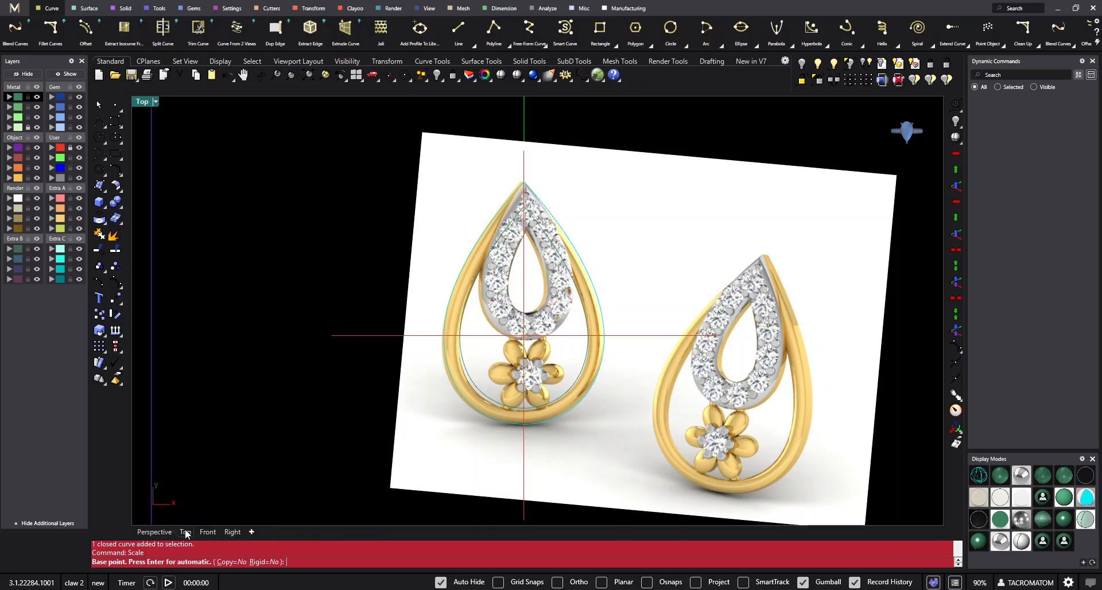
scroll(507, 172, "up", 4)
left_click(508, 170)
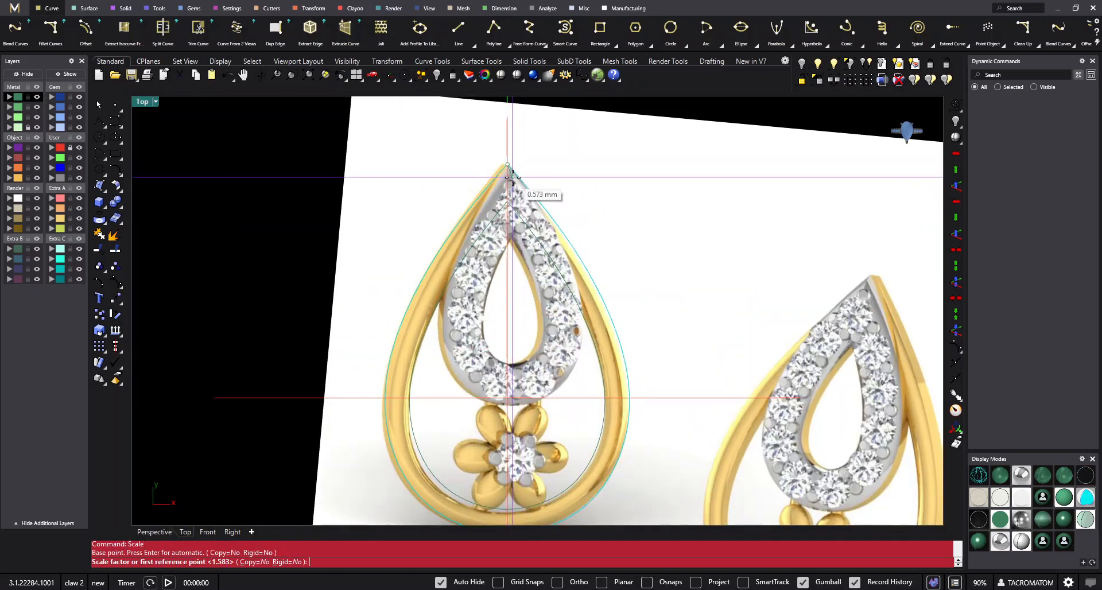
scroll(525, 414, "down", 3)
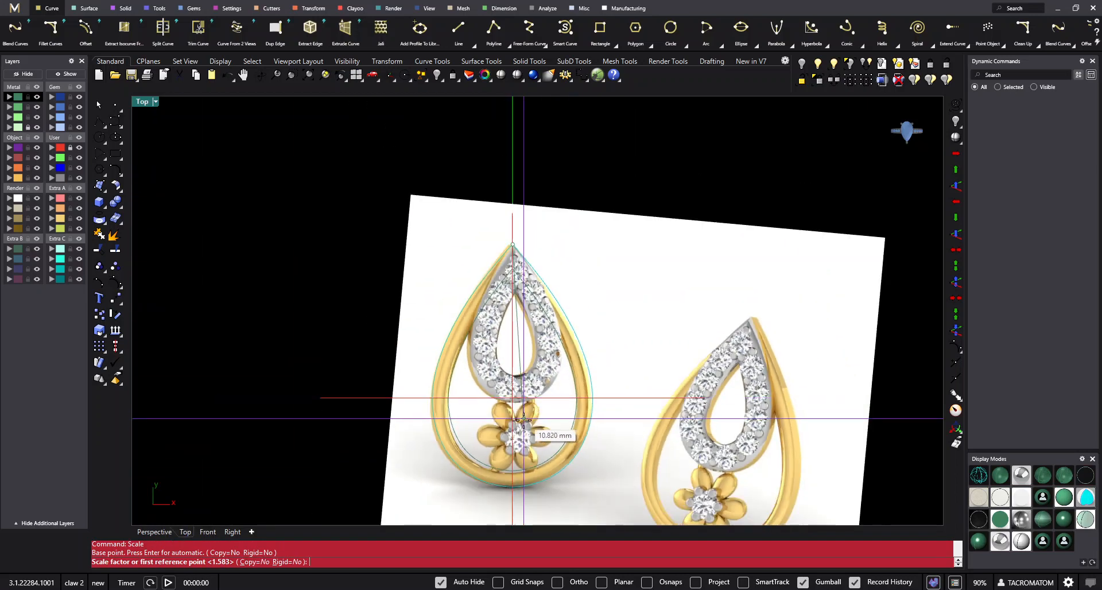
scroll(511, 500, "up", 2)
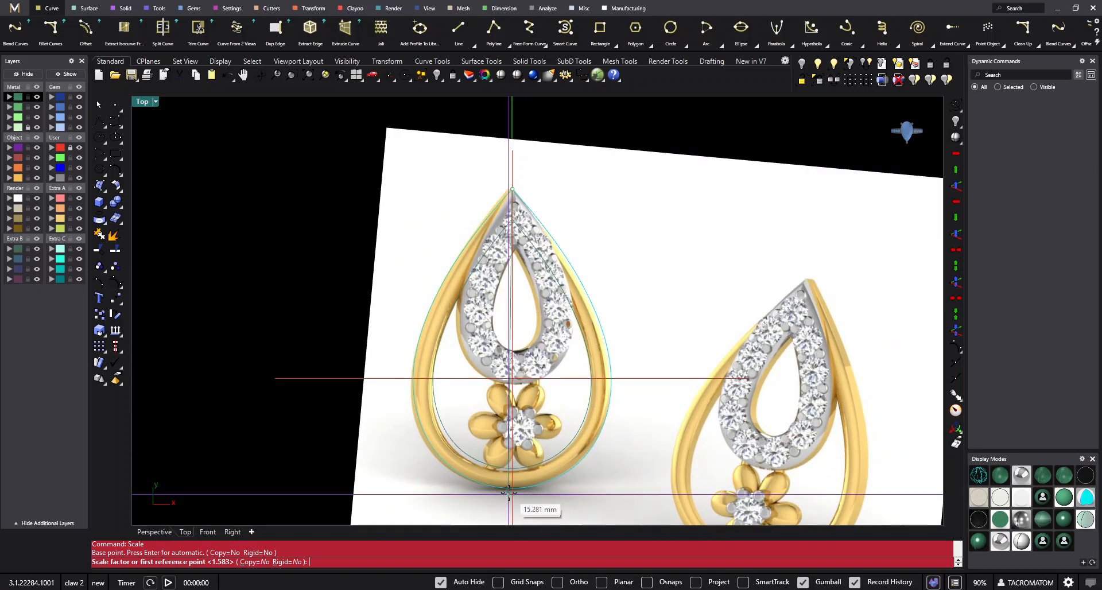
left_click(512, 488)
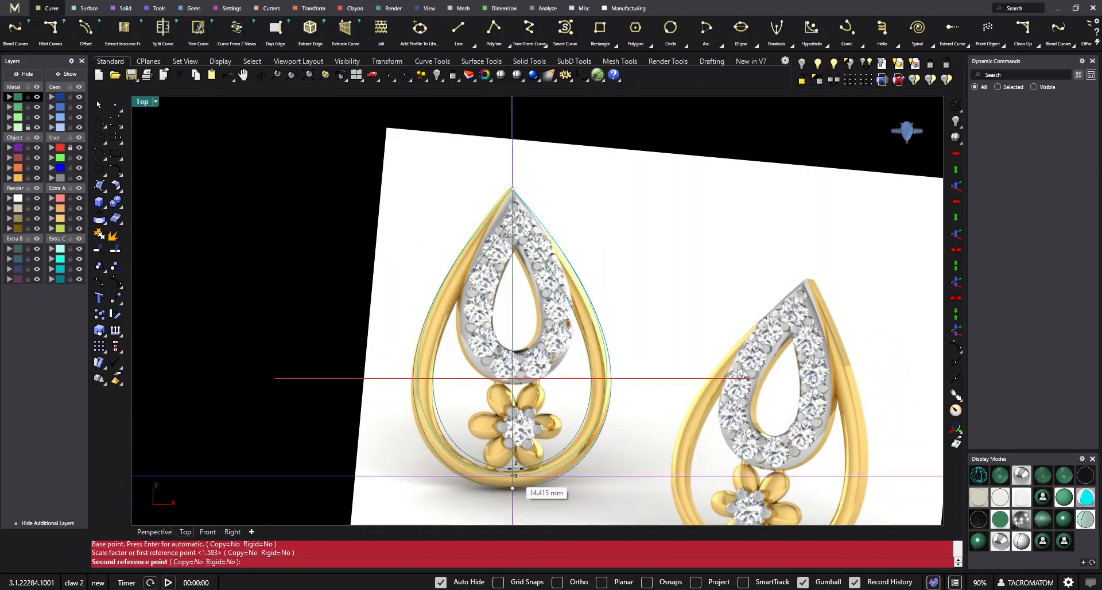
type("c")
key("Return")
left_click(526, 380)
scroll(561, 349, "up", 3)
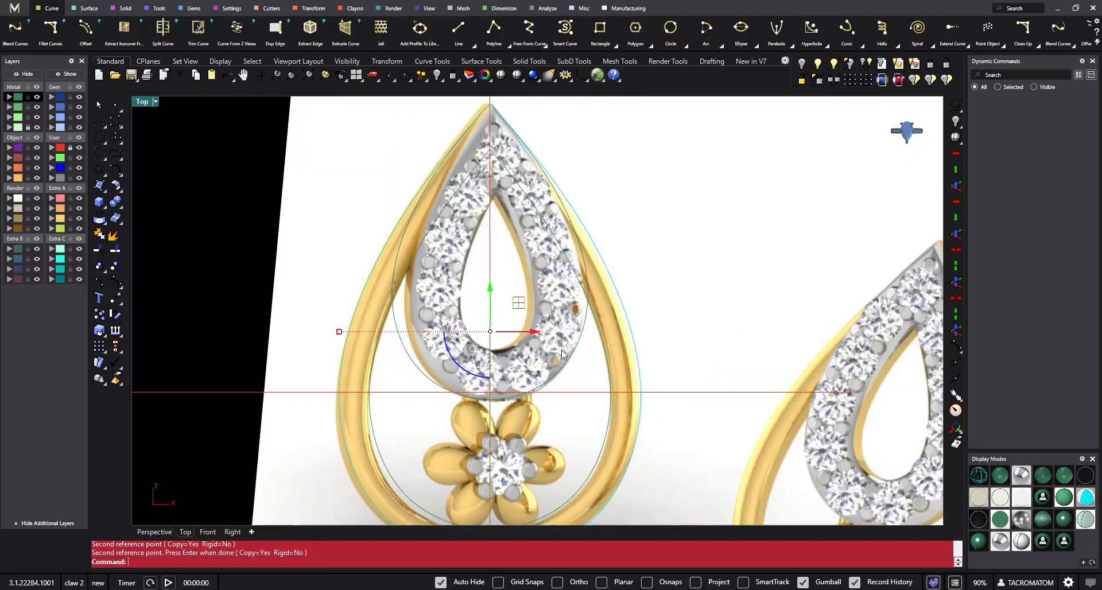
key("Return")
- Offset the smaller teardrop curve inward by 1.6 mm with sharp corners
right_click_drag(571, 353, 566, 331)
left_click_drag(580, 389, 523, 341)
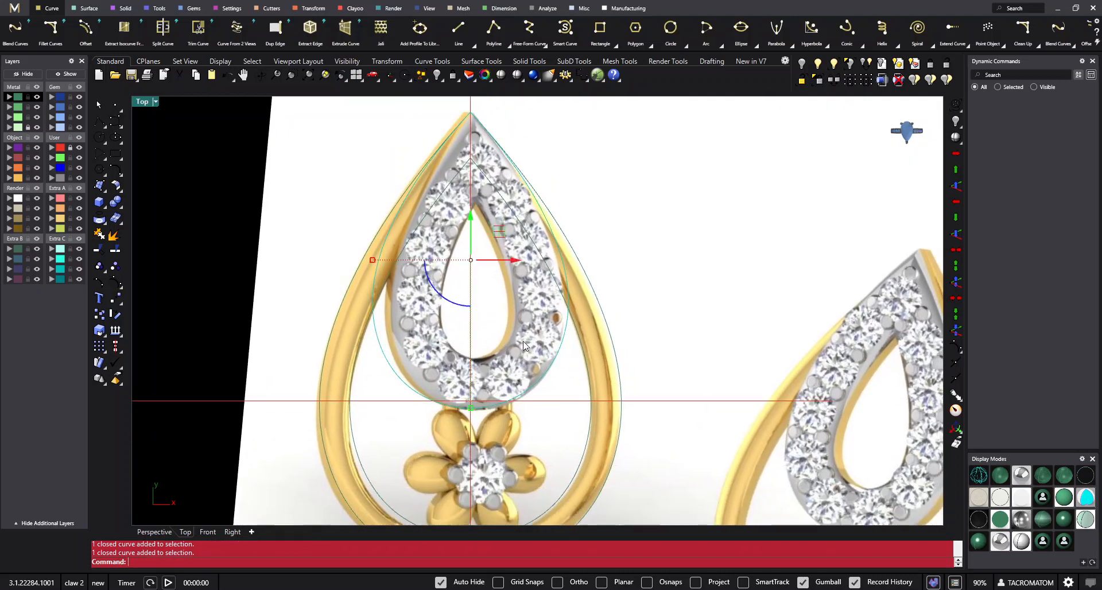
scroll(549, 321, "up", 4)
right_click_drag(550, 323, 539, 374)
scroll(547, 343, "down", 4)
right_click_drag(562, 328, 536, 300)
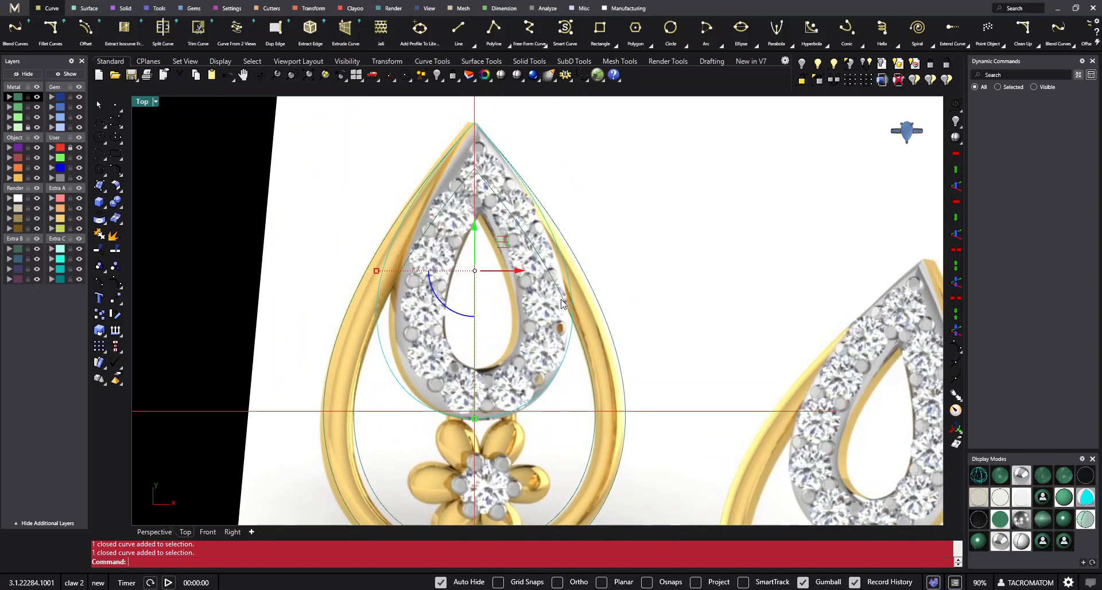
type("O")
key("Return")
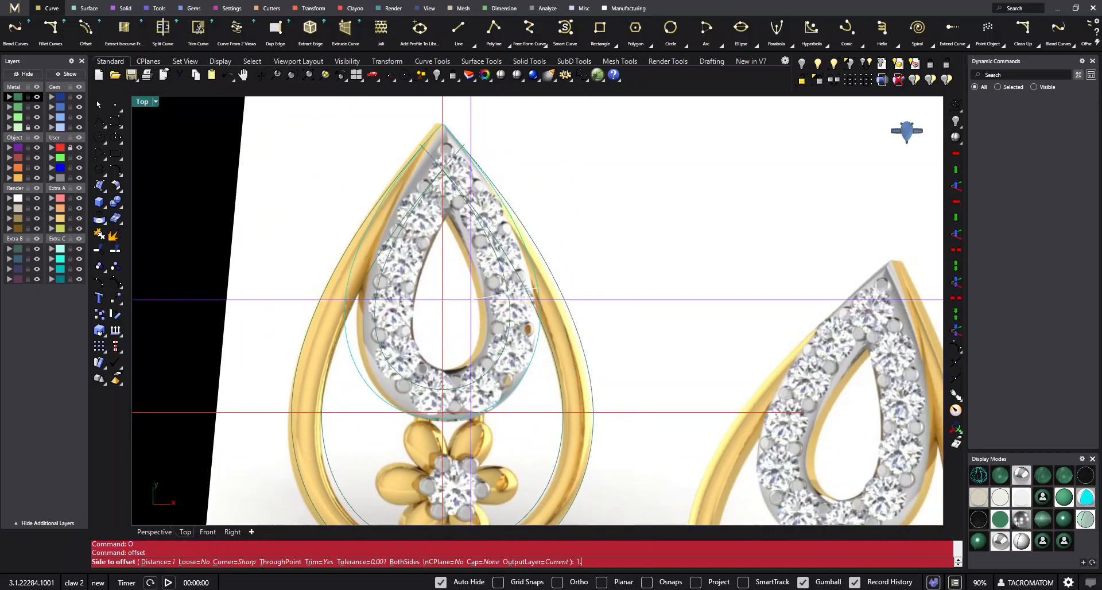
type("1.3")
key("Return")
type("1.5")
key("Return")
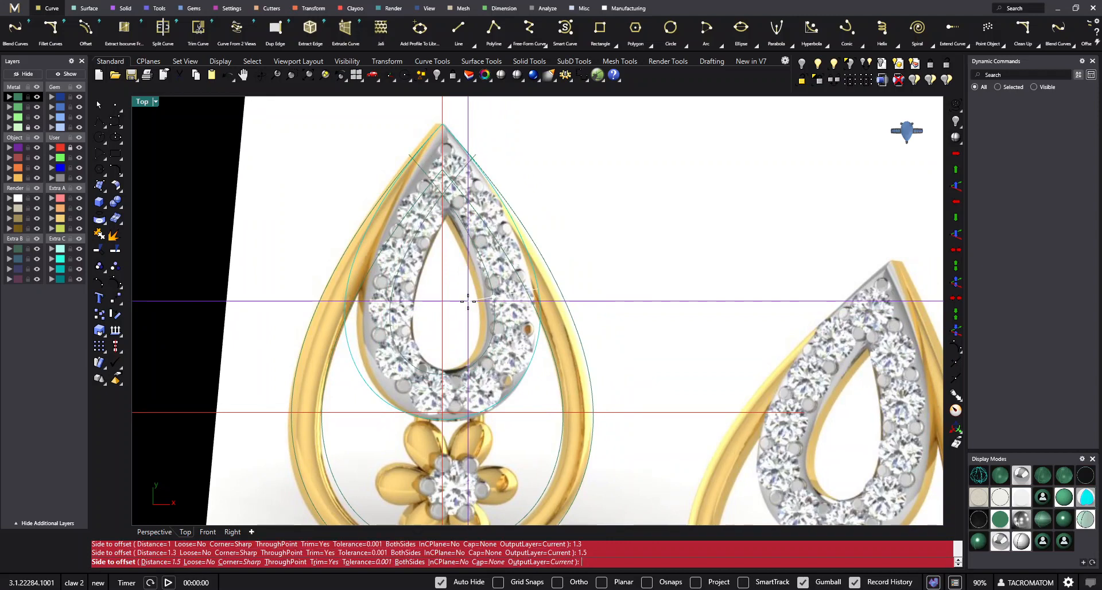
type("1.6")
key("Return")
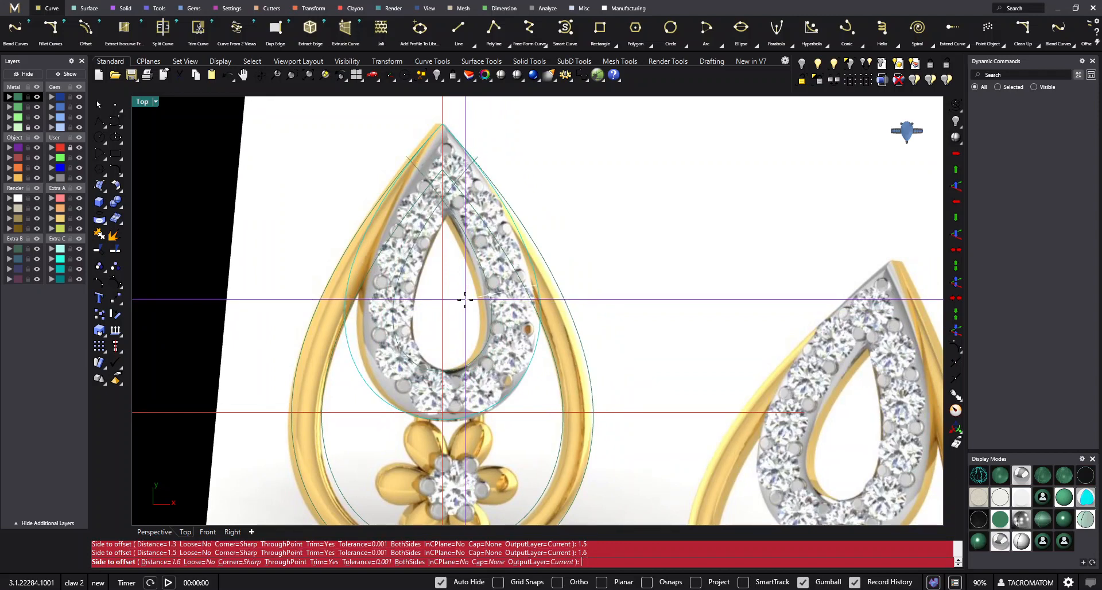
left_click(469, 301)
scroll(480, 308, "down", 3)
scroll(507, 376, "up", 5)
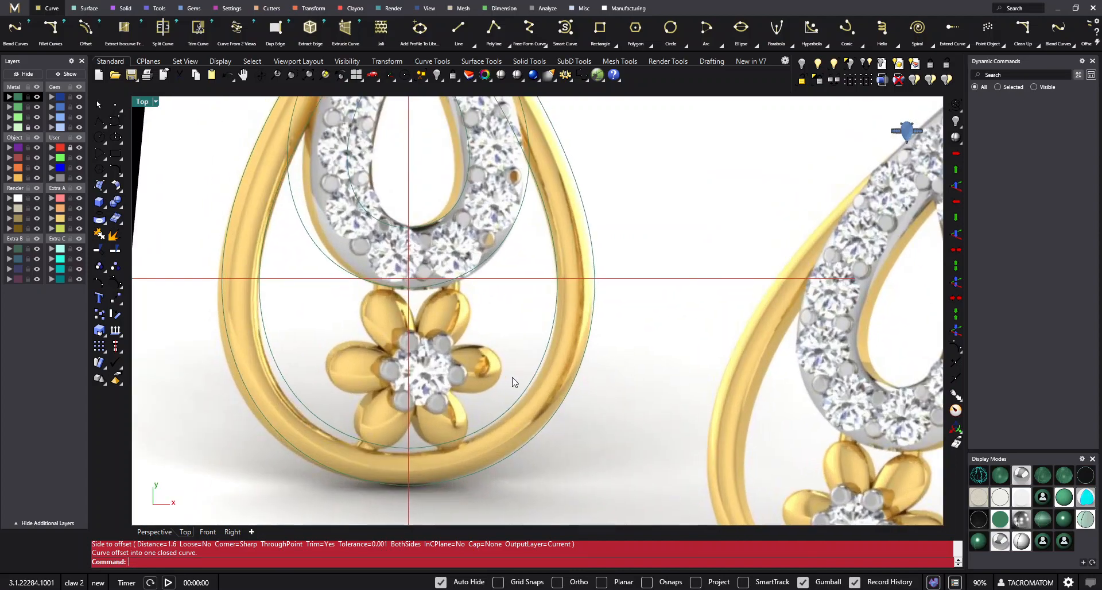
- Move the teardrop curves off the reference picture to view them on their own, and undo the move
scroll(512, 380, "down", 5)
scroll(504, 360, "up", 2)
scroll(503, 360, "down", 3)
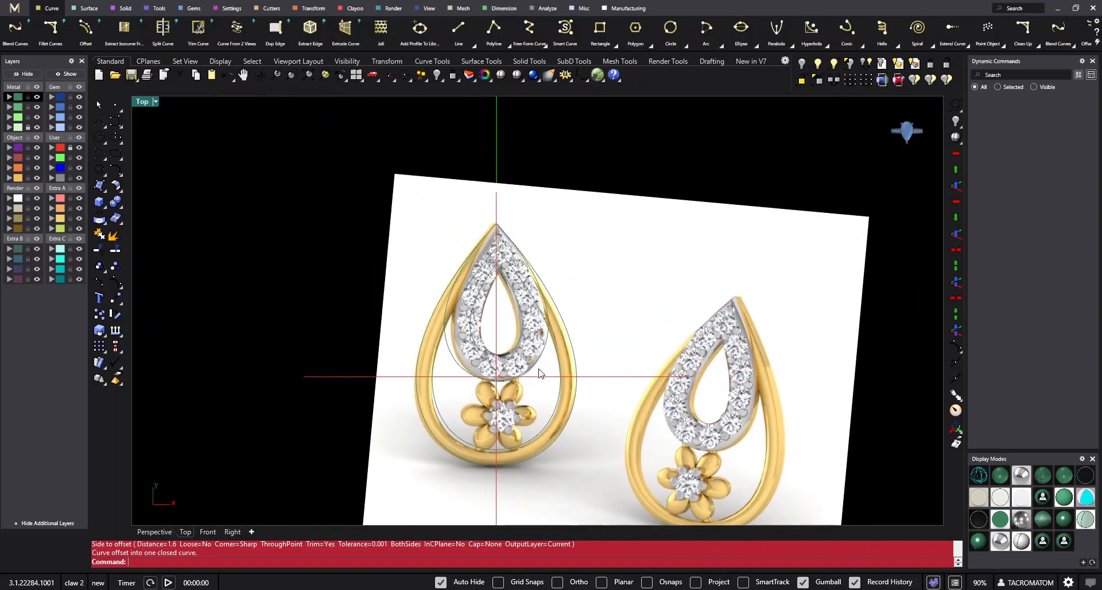
scroll(501, 328, "up", 4)
right_click_drag(501, 319, 511, 364)
left_click_drag(485, 330, 461, 371)
scroll(462, 371, "down", 4)
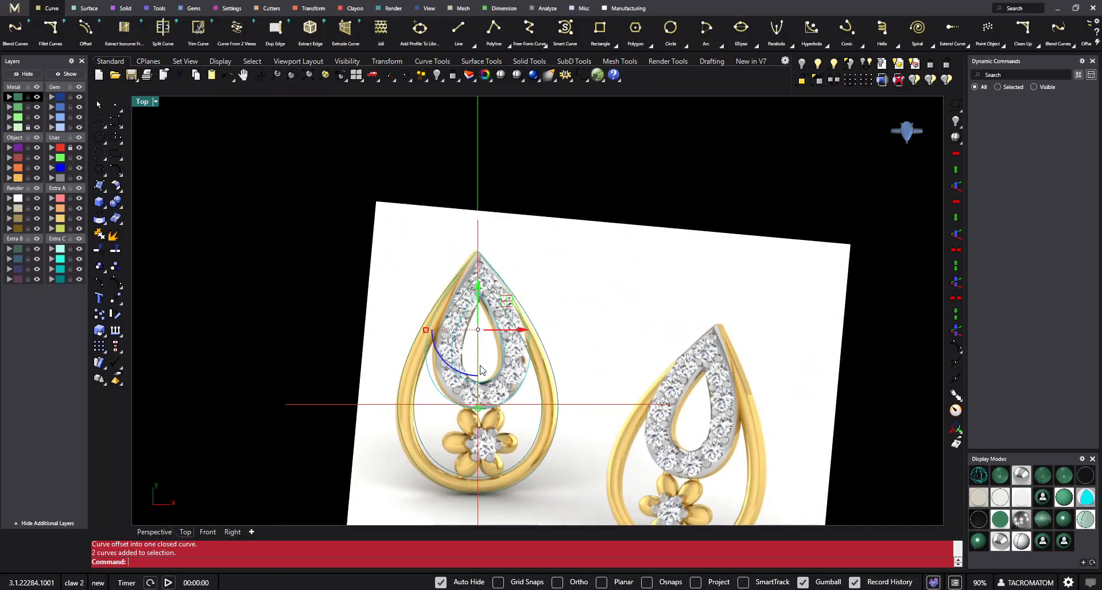
left_click_drag(579, 244, 376, 300)
scroll(518, 329, "down", 2)
left_click(351, 270)
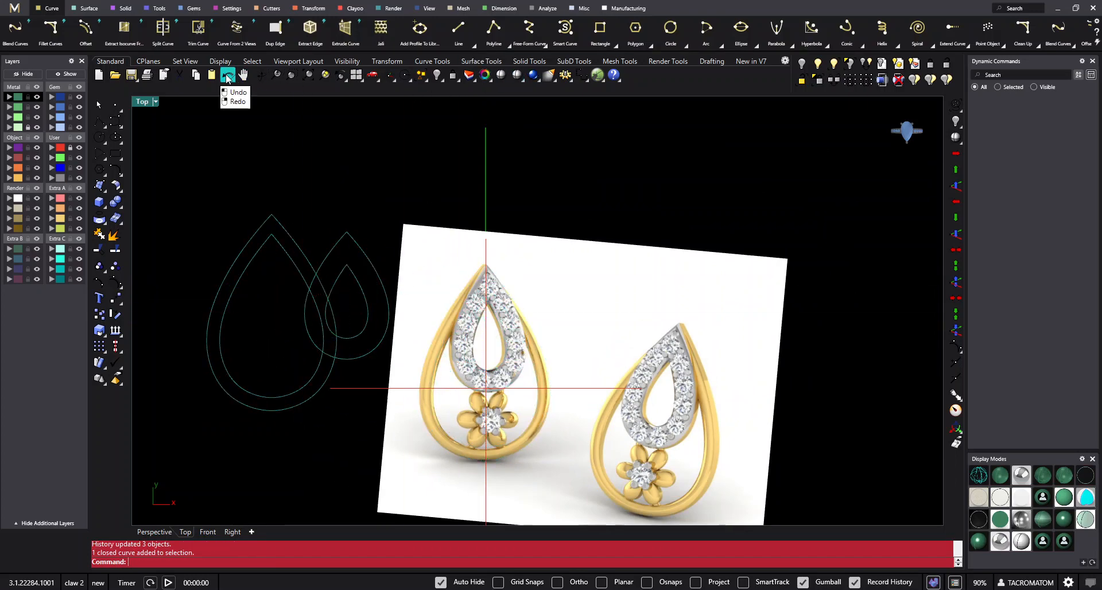
left_click(227, 75)
scroll(533, 367, "up", 3)
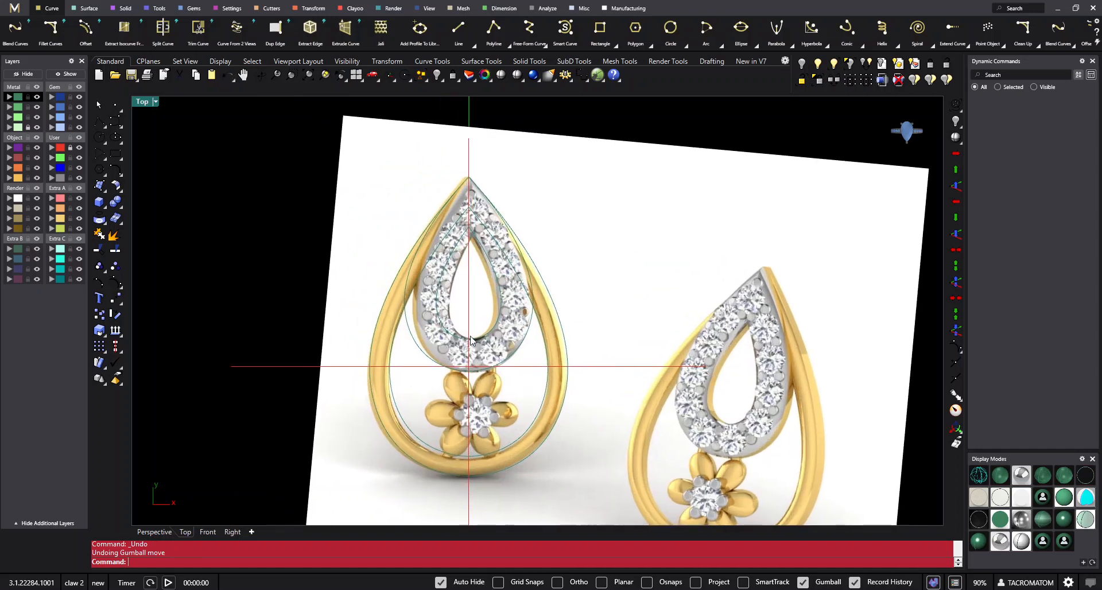
left_click_drag(585, 286, 488, 350)
left_click(656, 312)
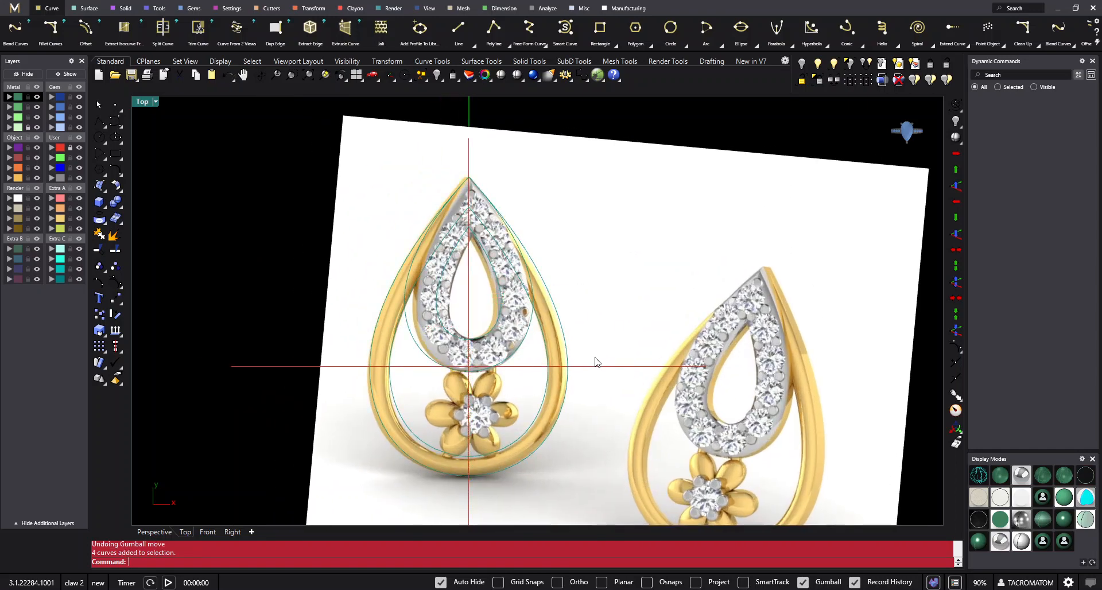
left_click_drag(612, 345, 517, 401)
left_click(656, 342)
scroll(532, 335, "up", 2)
right_click_drag(529, 326, 533, 353)
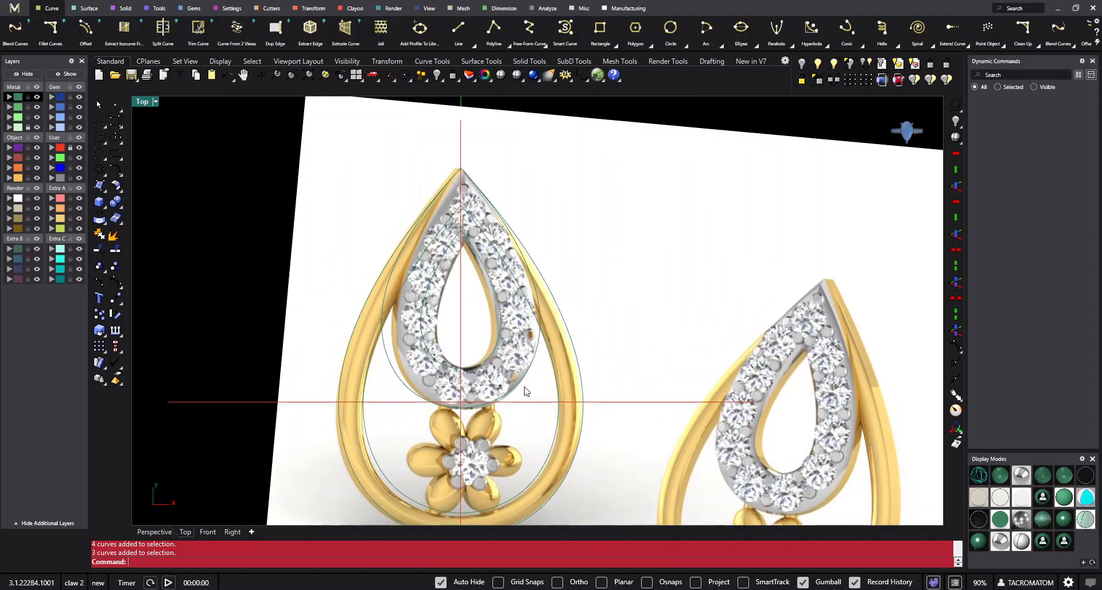
right_click_drag(524, 388, 540, 337)
left_click_drag(630, 341, 557, 381)
right_click_drag(626, 435, 630, 389)
left_click(633, 394)
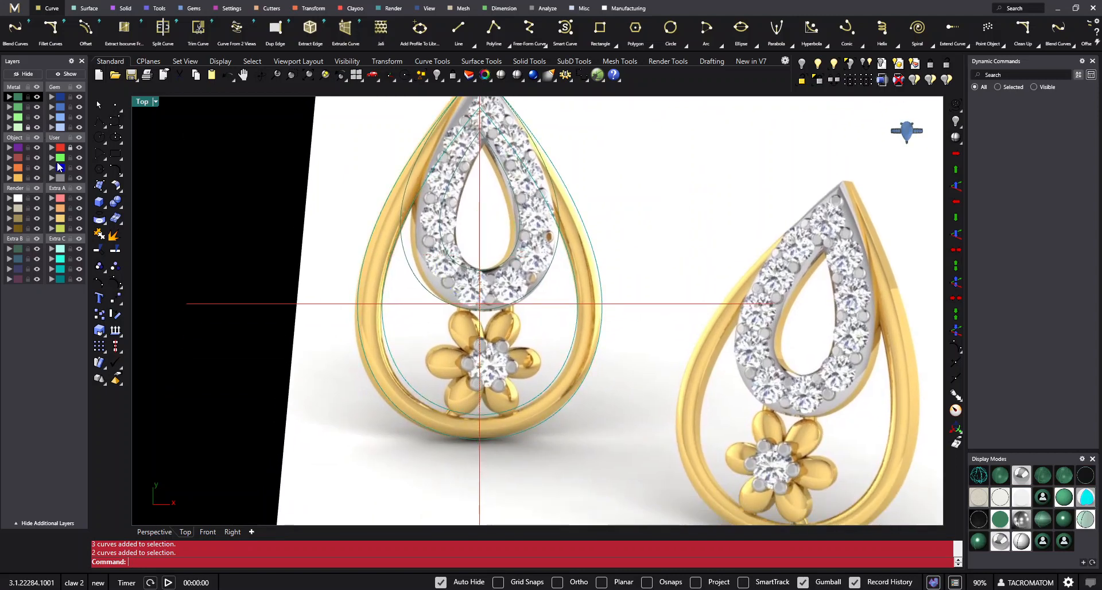
left_click(109, 158)
left_click(105, 159)
left_click(136, 163)
right_click_drag(509, 126, 481, 295)
scroll(509, 275, "up", 5)
scroll(478, 294, "down", 9)
right_click_drag(488, 434, 514, 322)
scroll(527, 336, "up", 2)
key("Escape")
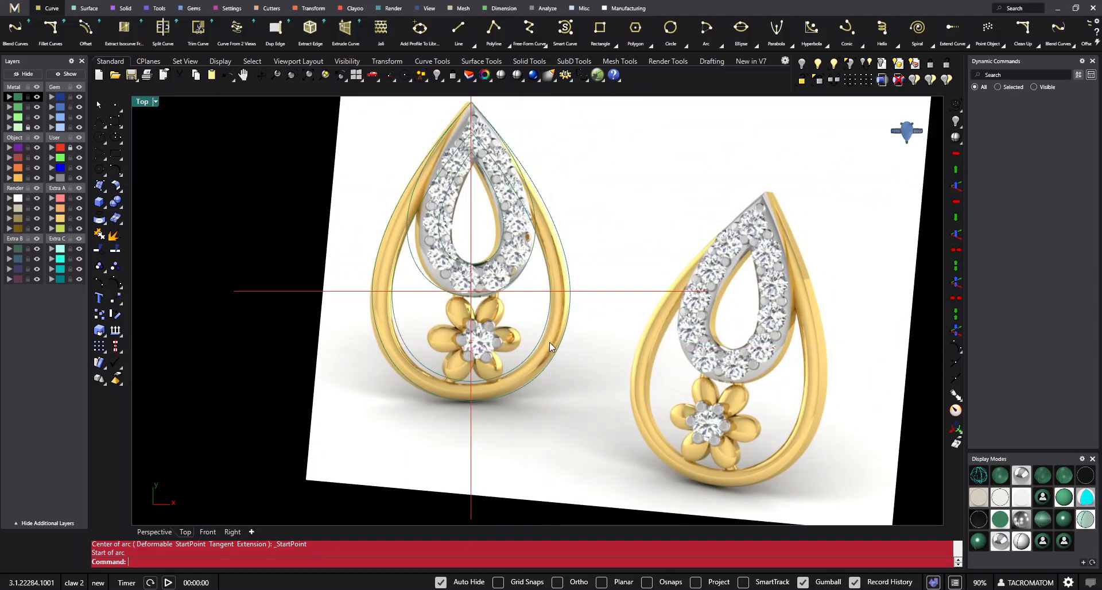
scroll(552, 301, "up", 3)
right_click_drag(545, 221, 543, 271)
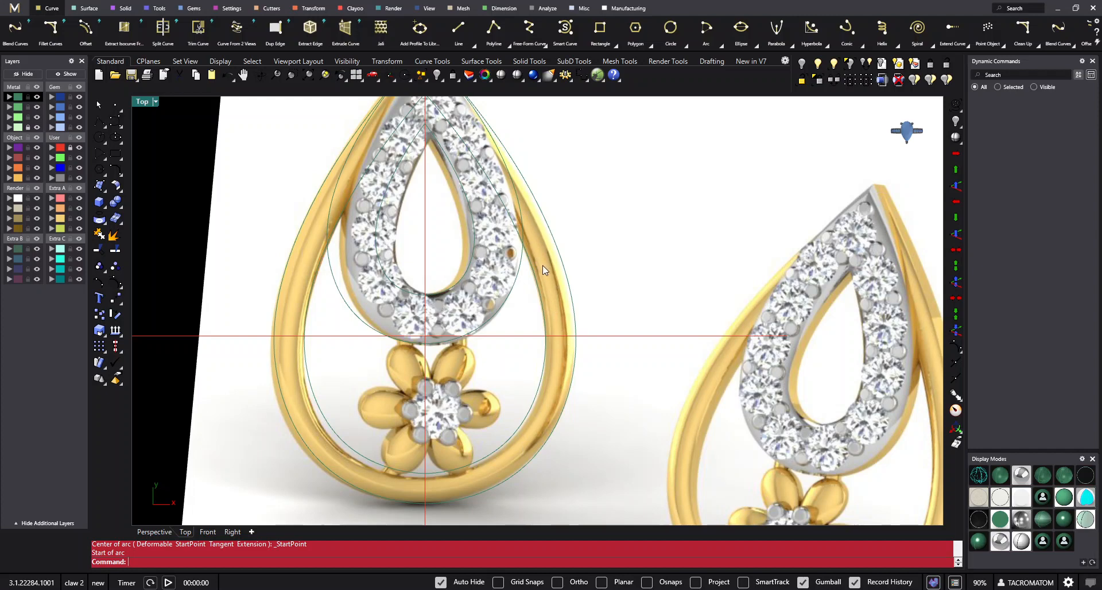
right_click_drag(543, 266, 543, 326)
left_click_drag(498, 380, 464, 331)
right_click_drag(464, 330, 507, 356)
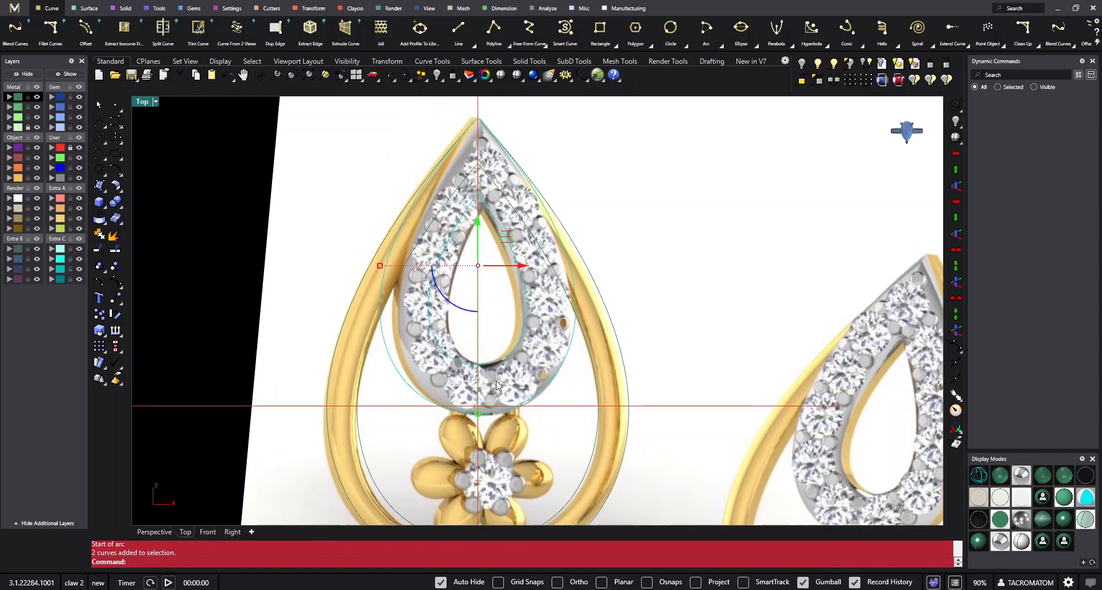
right_click_drag(685, 325, 626, 258)
left_click(571, 343)
right_click_drag(581, 343, 619, 324)
- Draw an arc spanning about 1.5 mm from the large ring's inner curve tip to the shared top tip, bulging to the left
left_click(108, 166)
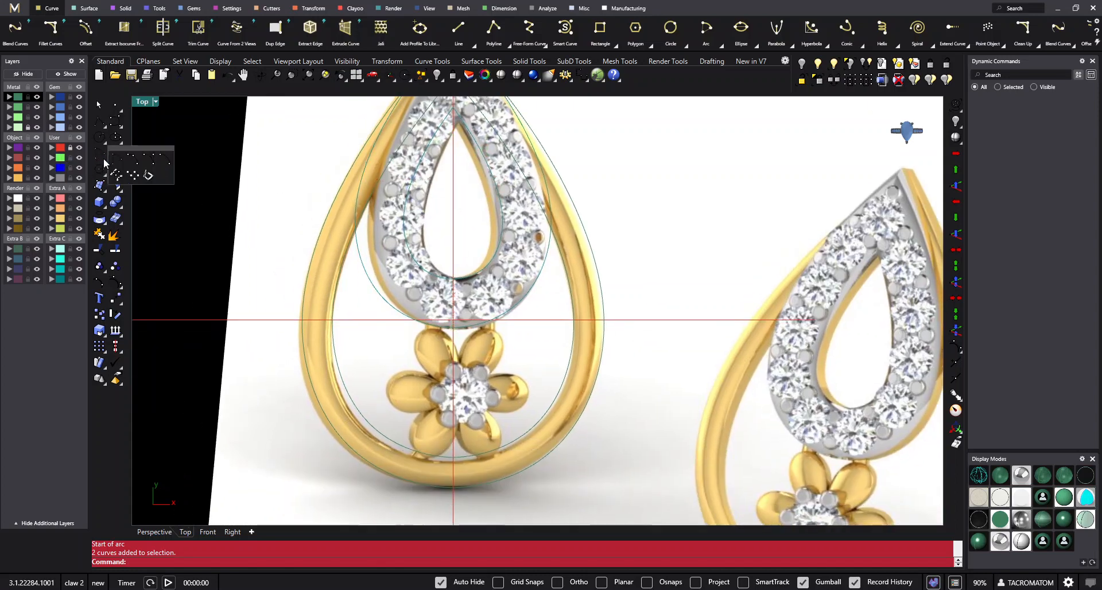
left_click(134, 155)
scroll(471, 299, "up", 10)
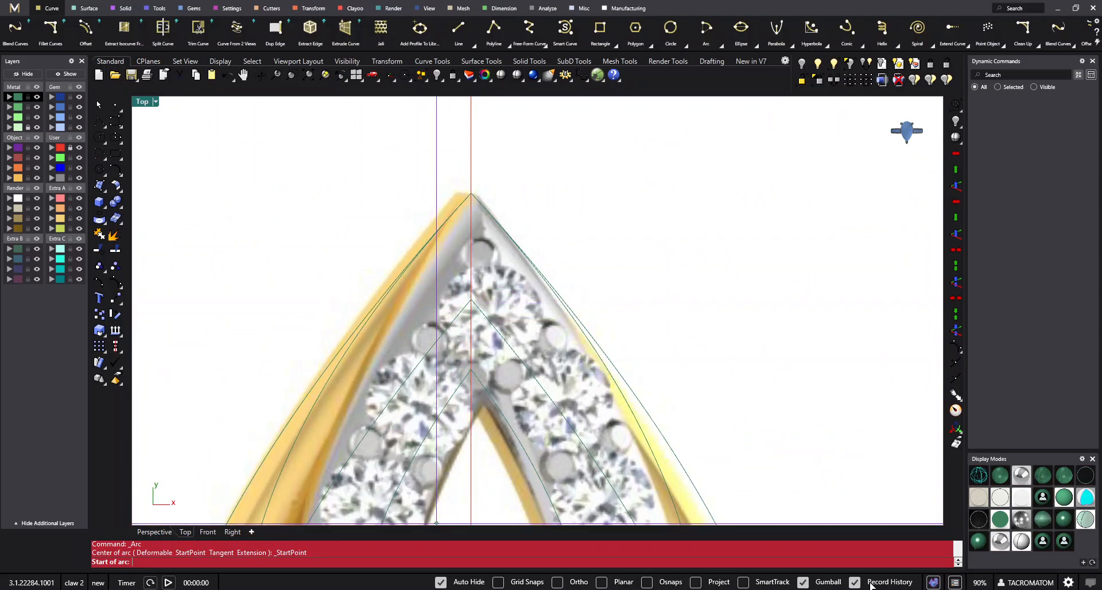
left_click(471, 300)
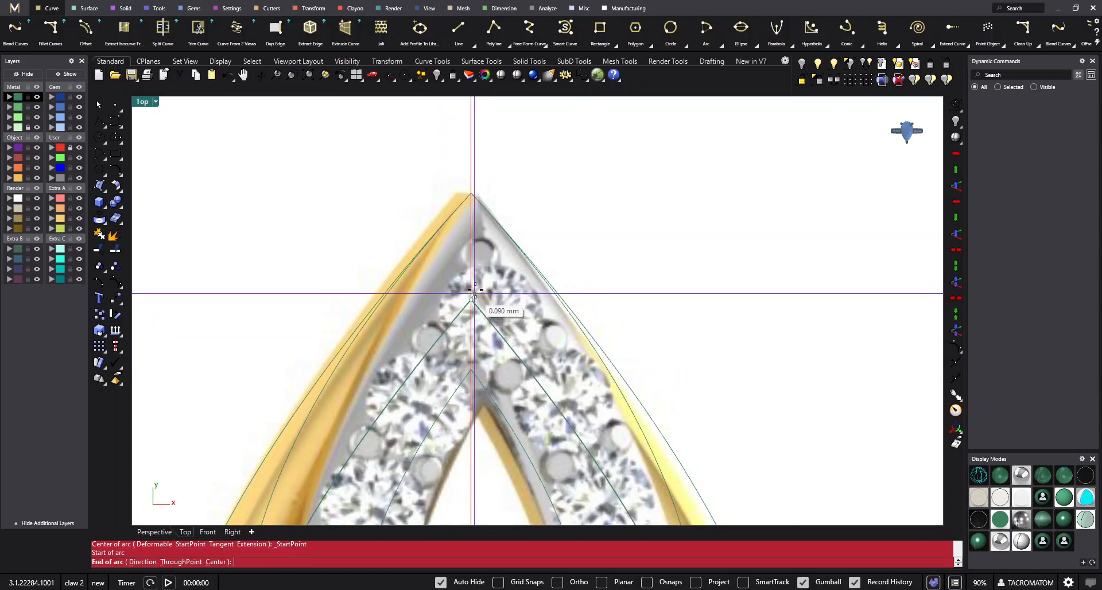
left_click(471, 193)
scroll(459, 224, "up", 2)
left_click(440, 287)
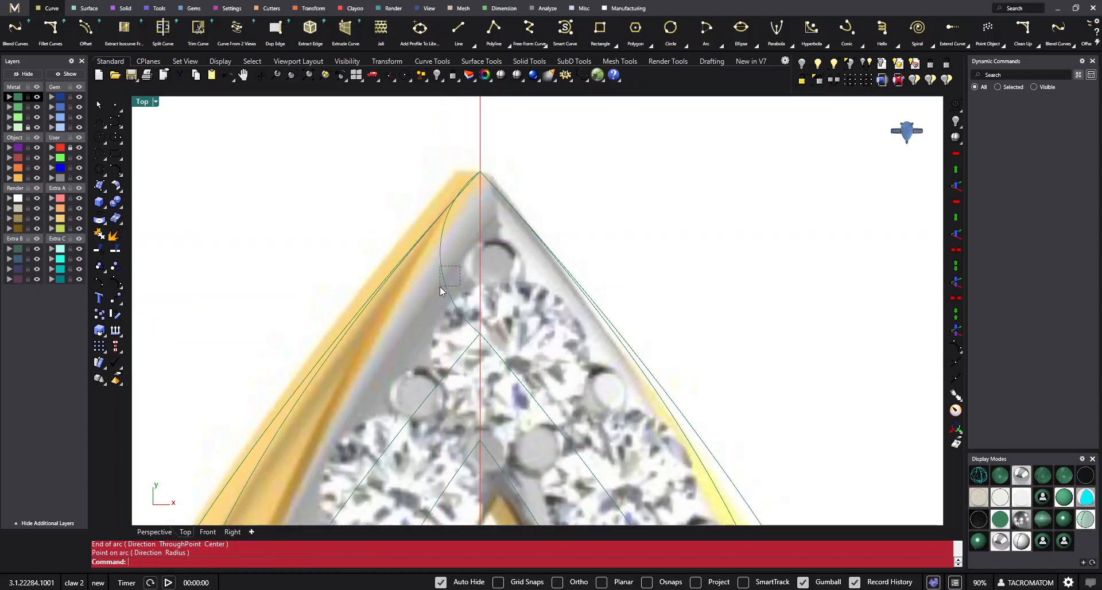
- Rotate the arc in 3D about the axis between the ring curves' top tips so it stands upright from the picture plane
left_click(468, 306)
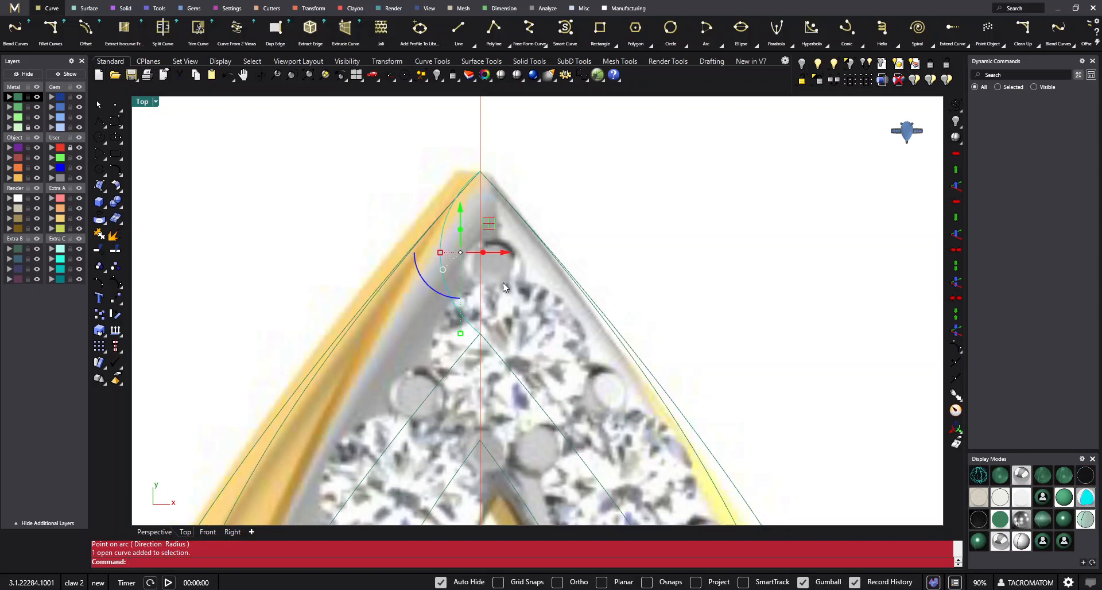
right_click_drag(510, 285, 528, 302)
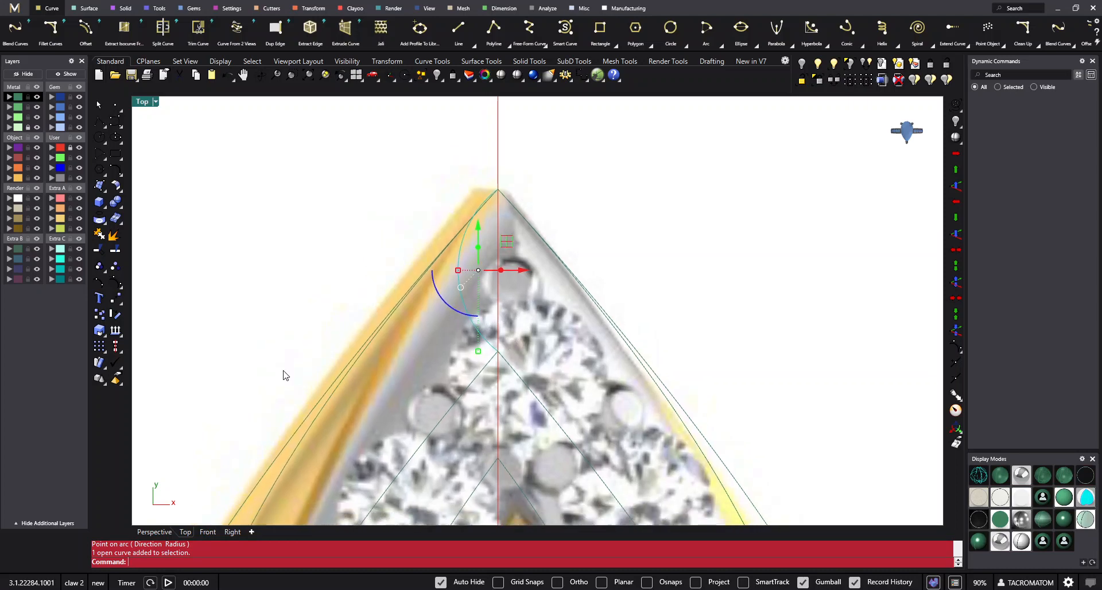
left_click(119, 321)
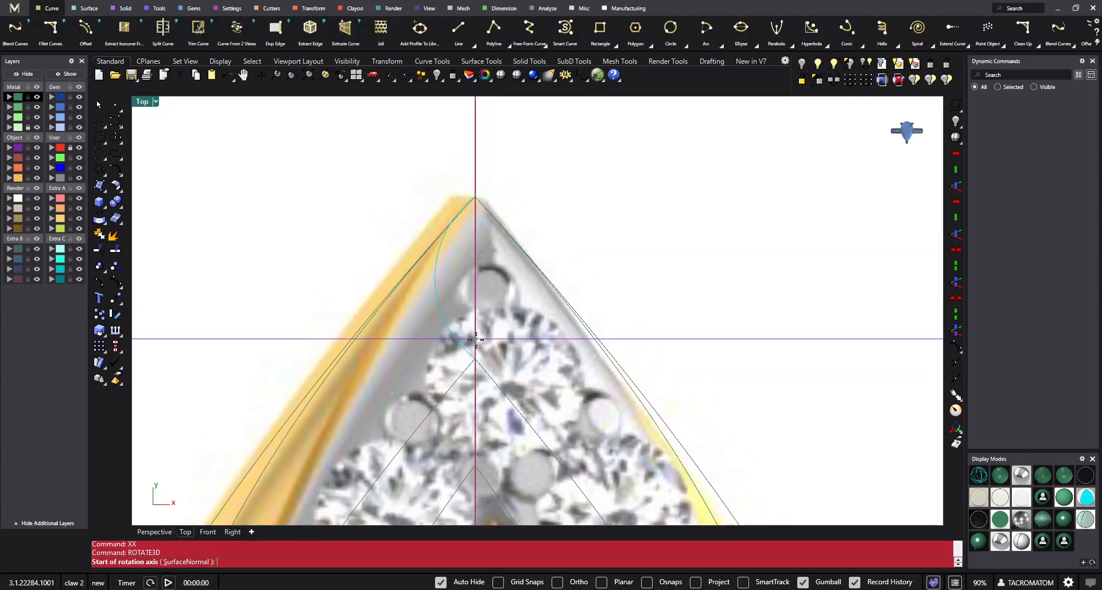
left_click(479, 364)
left_click(480, 202)
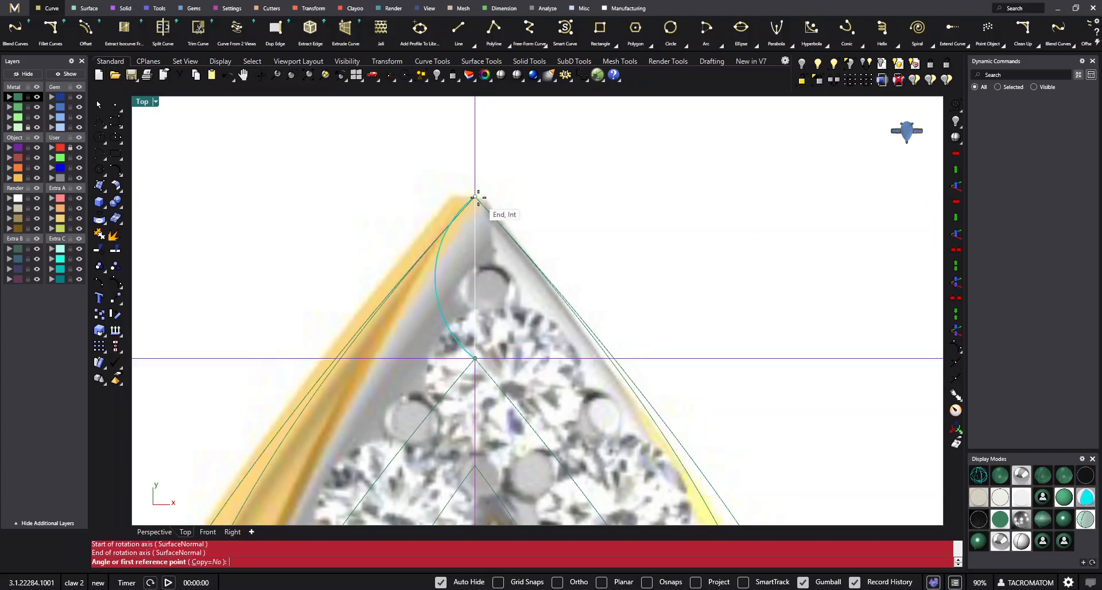
scroll(416, 273, "down", 4)
right_click_drag(417, 331, 446, 164)
left_click(352, 343)
left_click(462, 232)
scroll(495, 217, "down", 5)
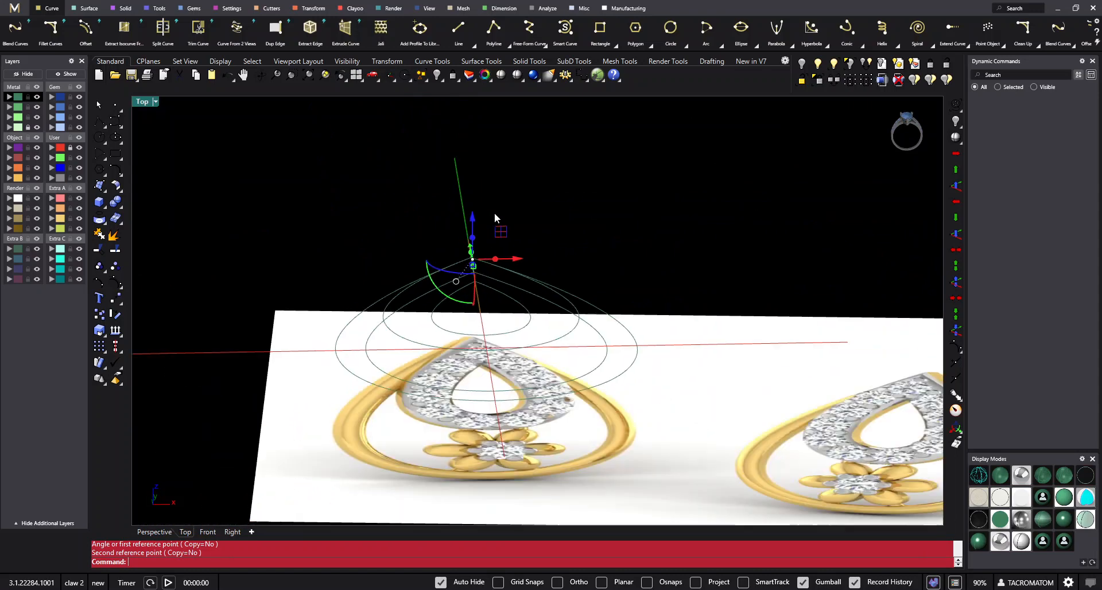
left_click(494, 217)
right_click_drag(494, 217, 386, 254, "ctrl+shift")
- Return to the top view and hide the reference picture's layer so only the curves remain on view
right_click_drag(146, 199, 367, 507, "ctrl+shift")
key("ctrl+F1")
left_click(37, 127)
right_click_drag(616, 363, 604, 328)
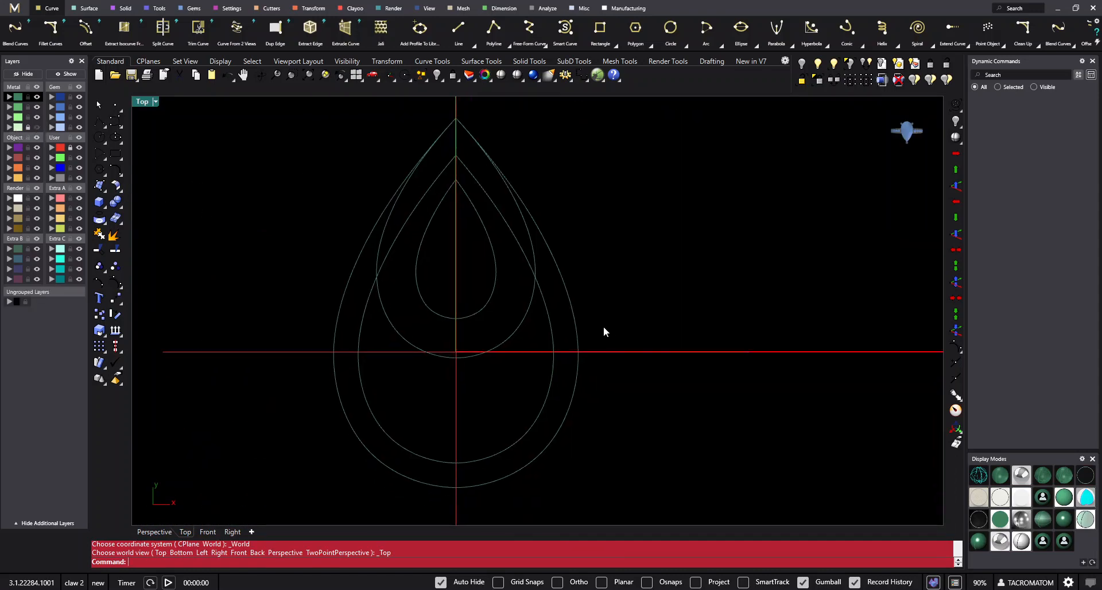
- Sweep the upright arc along the large ring's outer and inner teardrop curves as two rails, using Maintain height and Closed sweep
key("Return")
scroll(577, 312, "up", 4)
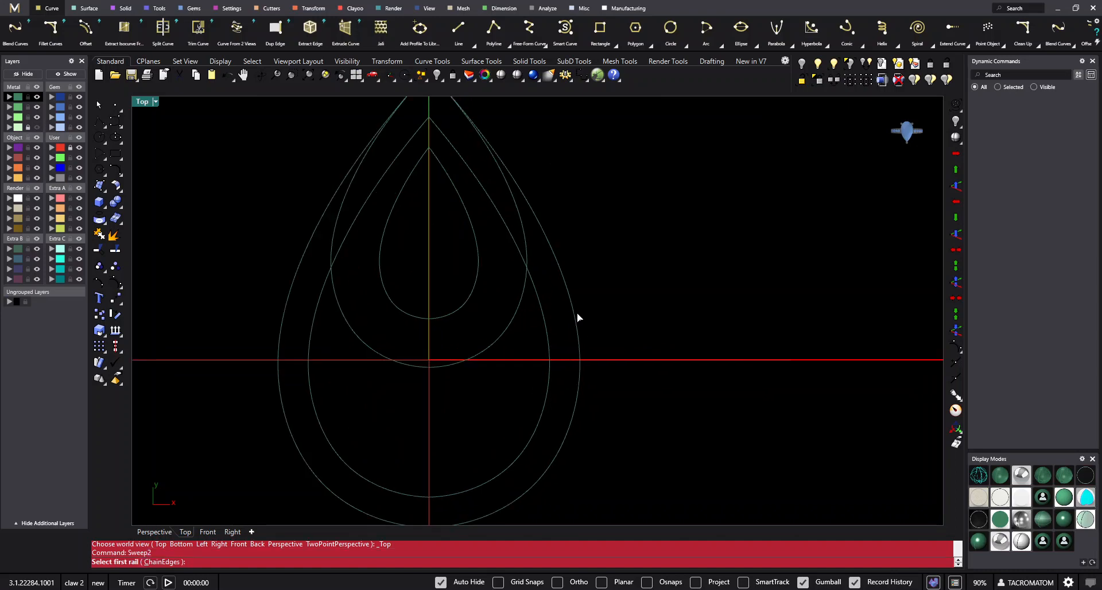
left_click(570, 304)
left_click(519, 263)
scroll(471, 228, "down", 2)
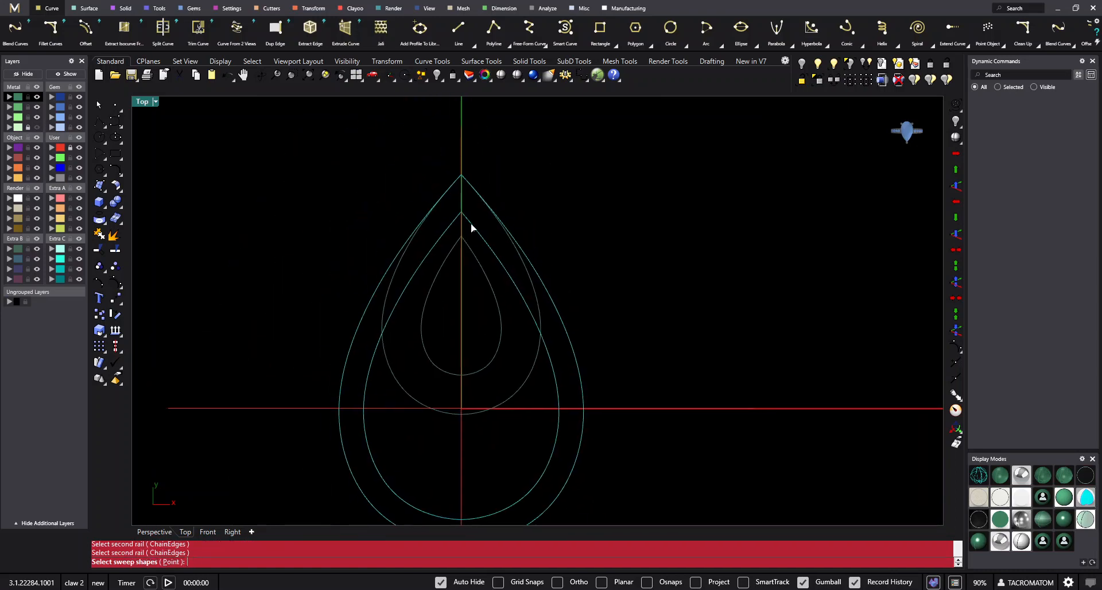
left_click(461, 201)
right_click_drag(498, 367, 692, 360, "ctrl+shift")
right_click(643, 293)
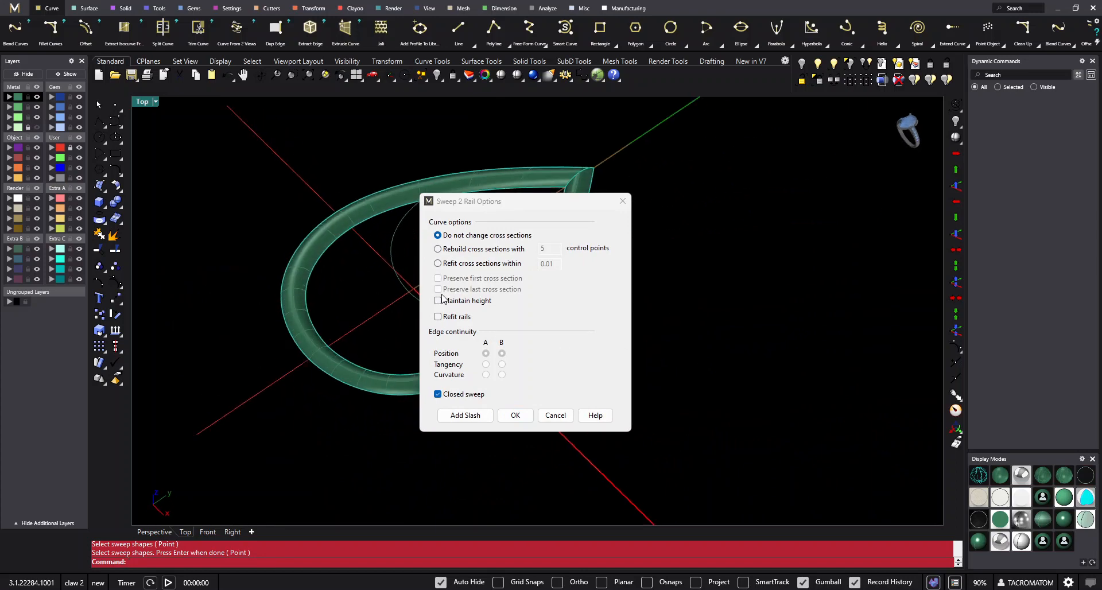
right_click_drag(308, 390, 432, 314, "ctrl+shift")
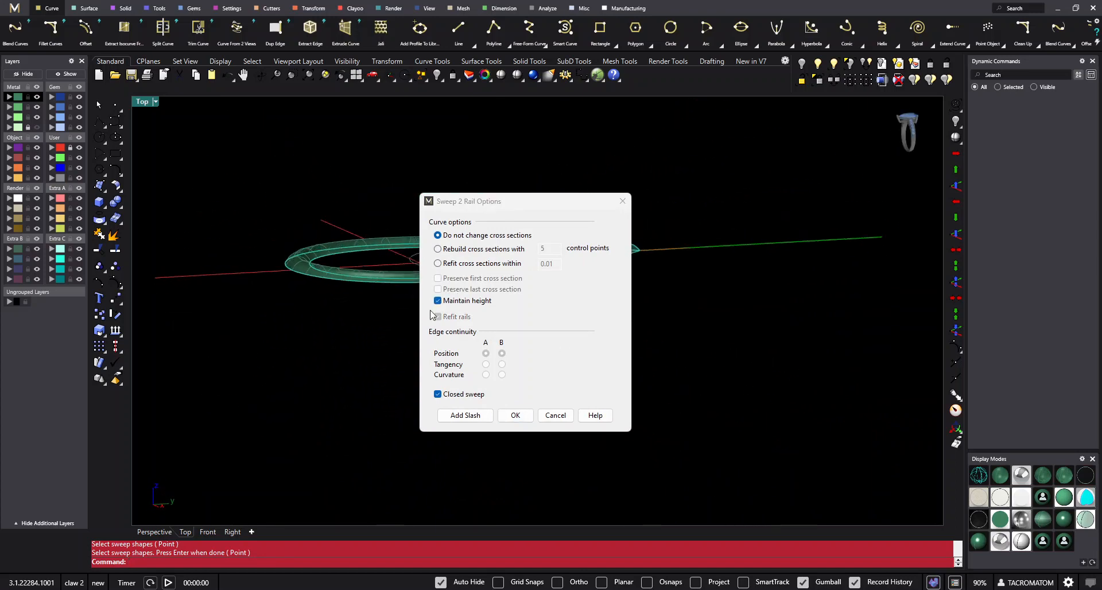
left_click(516, 415)
right_click_drag(472, 285, 582, 372, "ctrl+shift")
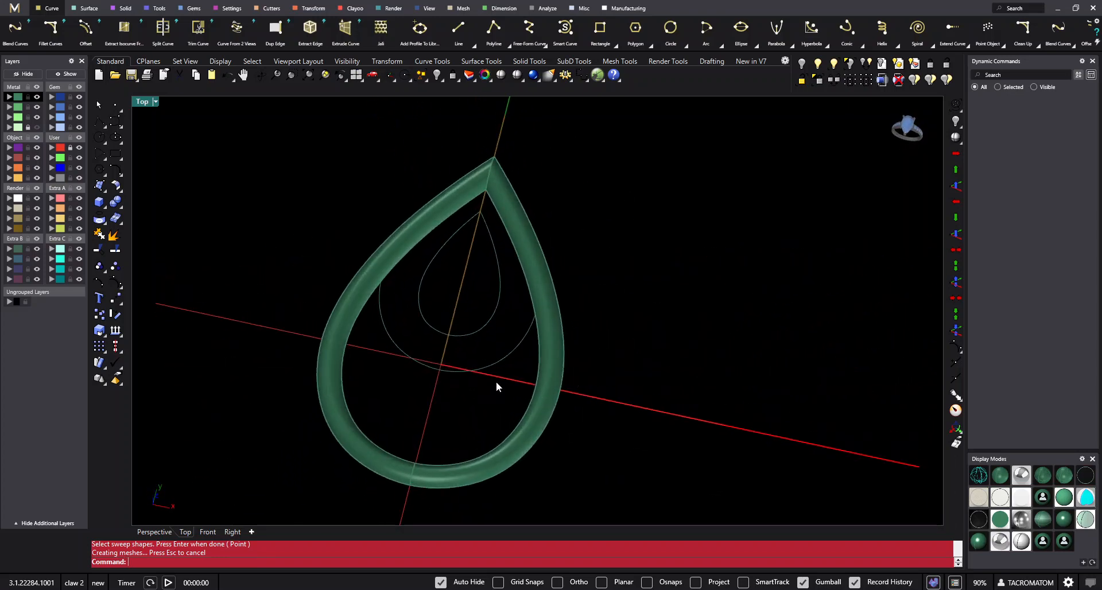
scroll(505, 386, "up", 2)
left_click_drag(505, 385, 457, 290)
- Select the two smaller teardrop curves of the diamond-set drop and show the reference picture's layer again
right_click_drag(520, 349, 801, 585, "ctrl+shift")
right_click_drag(518, 208, 564, 259, "ctrl+shift")
scroll(572, 313, "up", 3)
left_click(36, 127)
scroll(381, 185, "down", 8)
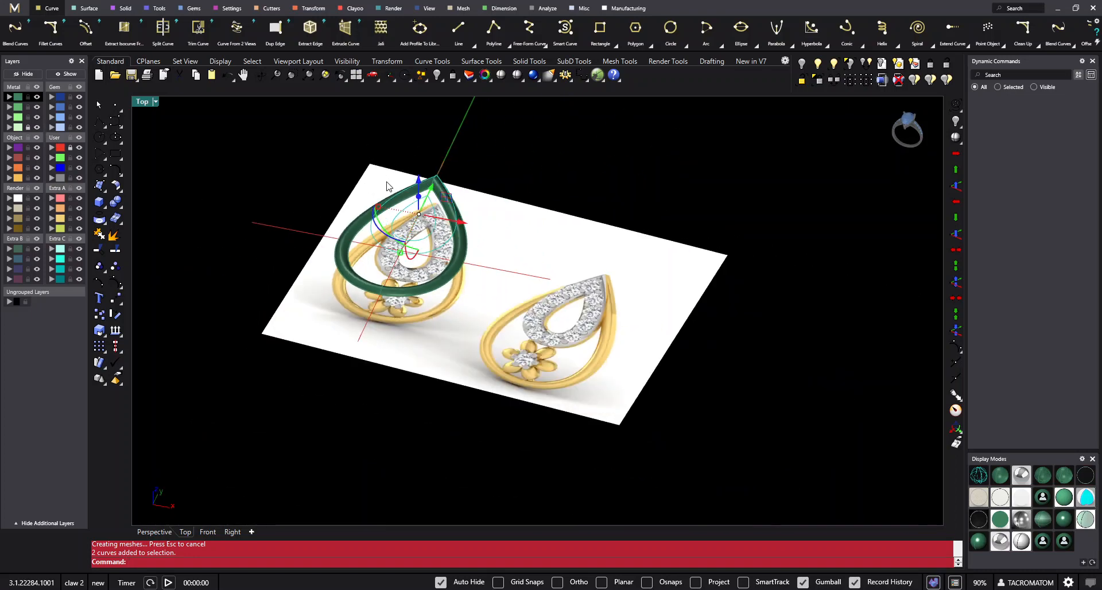
scroll(386, 184, "up", 2)
right_click_drag(386, 185, 431, 208, "ctrl+shift")
- Arrange the workspace in four viewports and raise the two smaller teardrop curves to the top level of the swept ring
left_click(356, 75)
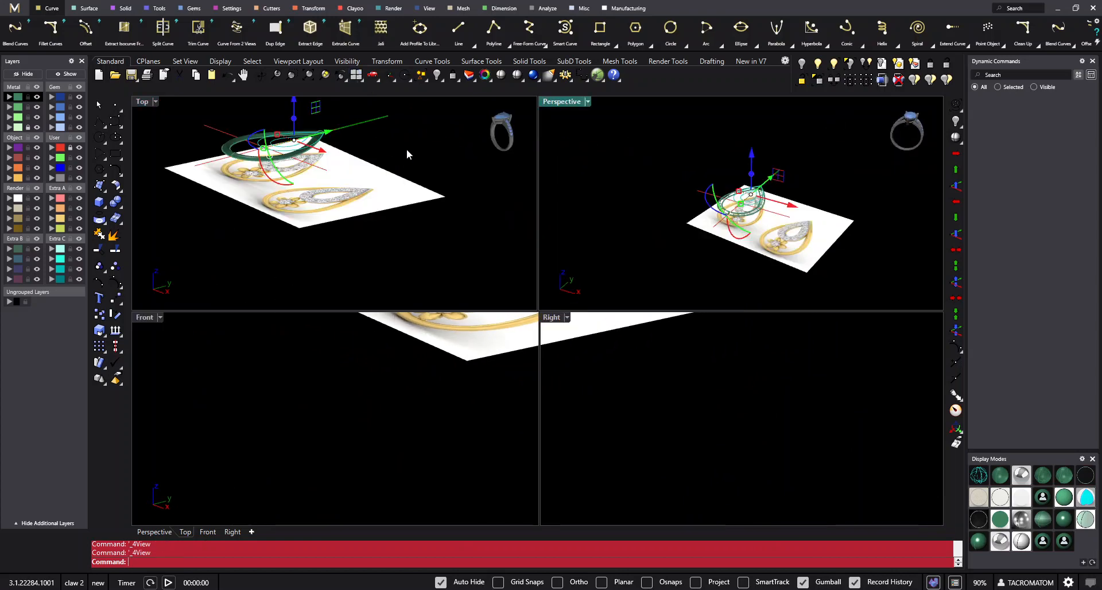
right_click_drag(311, 409, 361, 413)
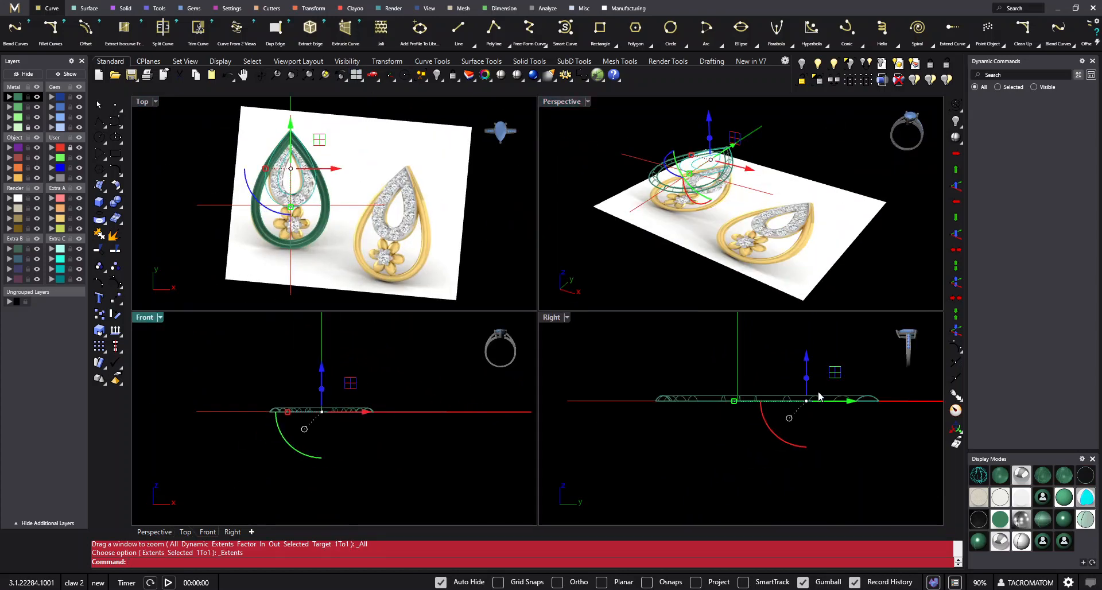
scroll(813, 389, "up", 17)
left_click_drag(790, 395, 815, 356)
scroll(797, 389, "down", 4)
right_click_drag(331, 192, 386, 200)
- Extrude the two smaller teardrop curves downward by 1 mm as a closed solid
left_click(105, 211)
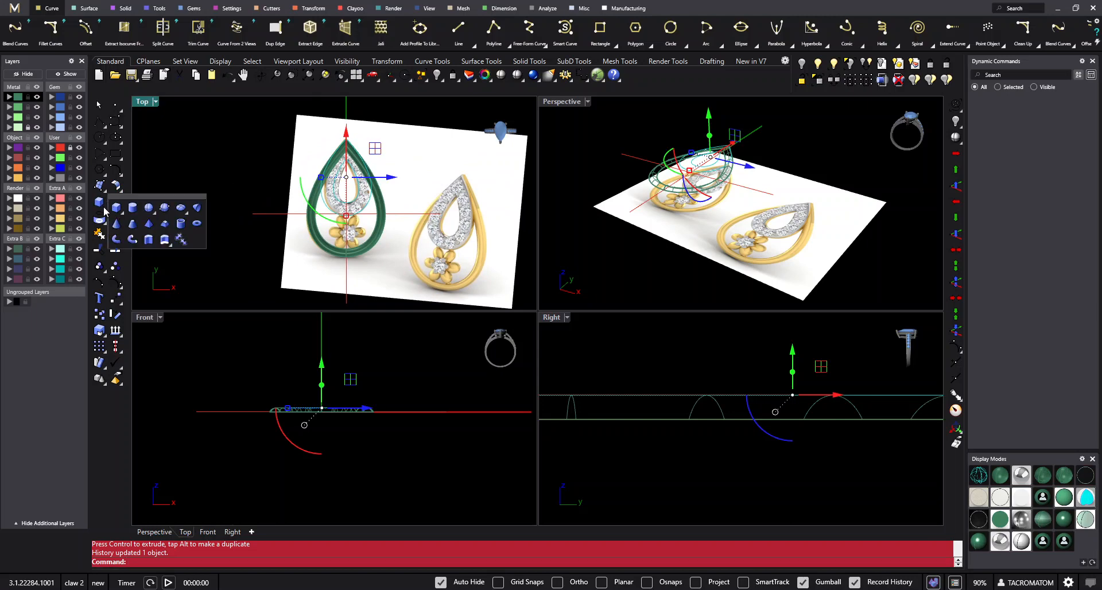
left_click(148, 240)
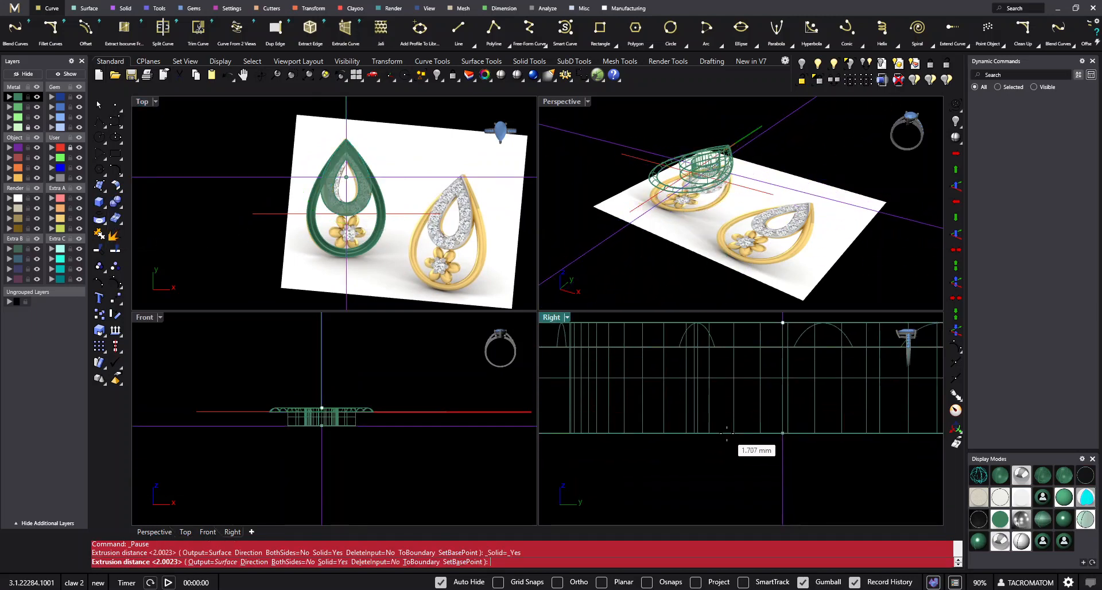
scroll(726, 435, "down", 3)
type("1")
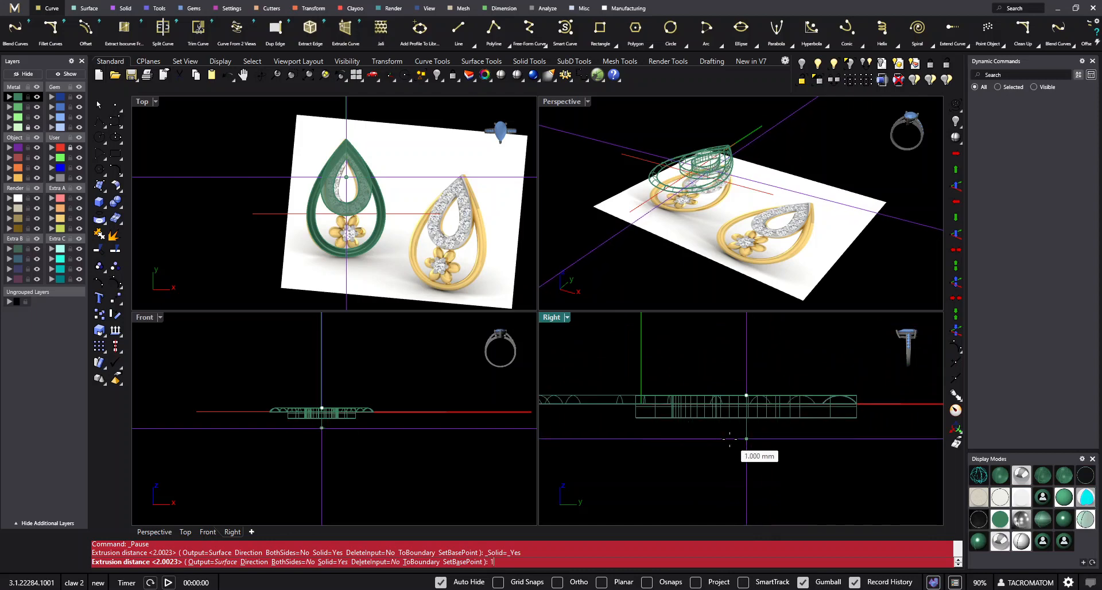
key("Return")
right_click_drag(728, 148, 623, 83)
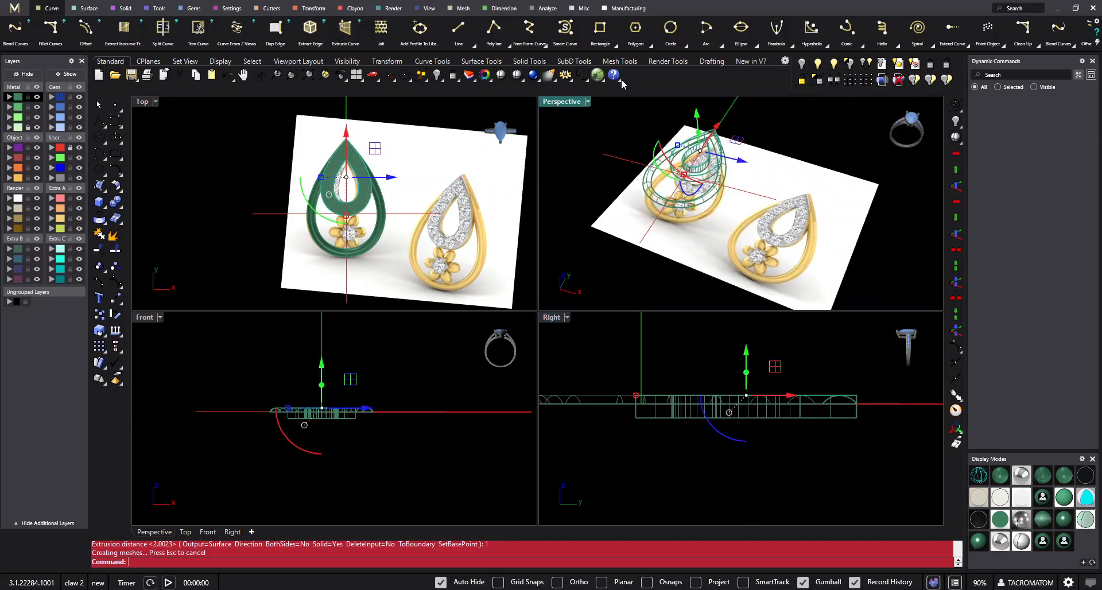
- Set the perspective viewport to Shaded display and check the extruded teardrop against the ring
left_click(516, 77)
mouse_move(718, 189)
right_mouse_down()
mouse_move(788, 222)
mouse_move(721, 261)
mouse_move(890, 165)
mouse_move(862, 187)
mouse_move(775, 179)
mouse_move(722, 236)
right_mouse_up()
scroll(717, 244, "up", 6)
left_click(718, 242)
scroll(718, 242, "down", 4)
left_click(861, 192)
right_click_drag(397, 188, 384, 194)
scroll(323, 245, "up", 4)
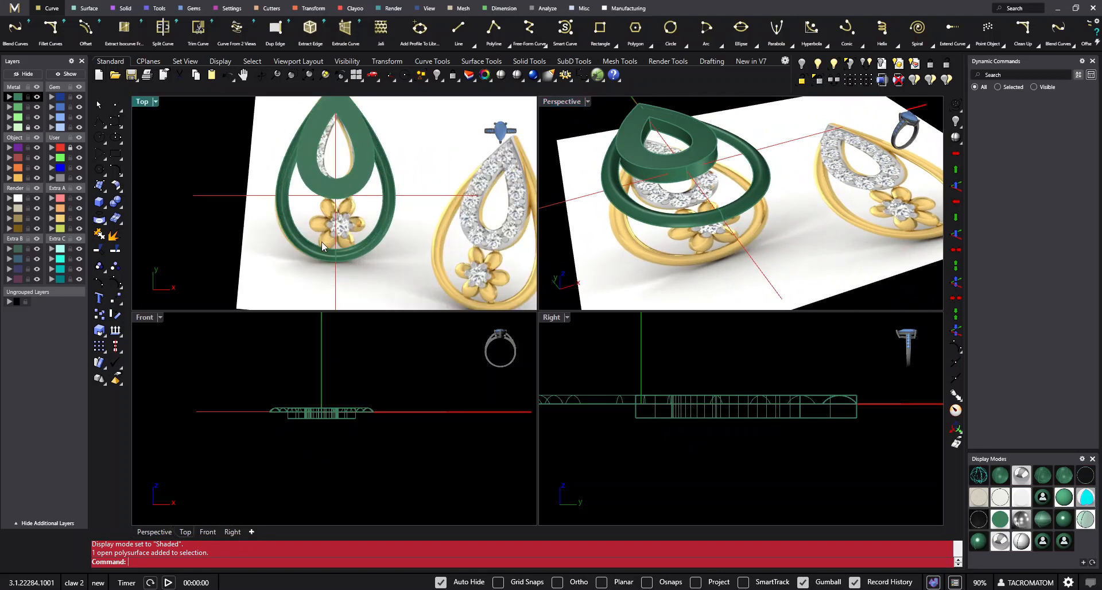
- Extrude the swept ring surface downward by 1 mm as a solid
left_click(104, 206)
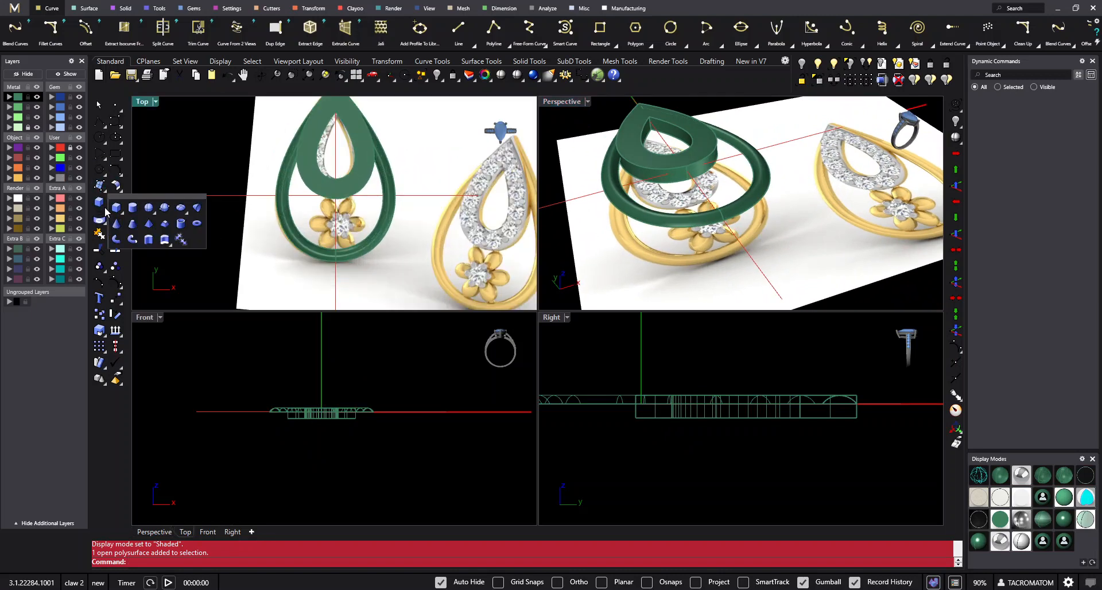
left_click(164, 241)
scroll(332, 267, "up", 5)
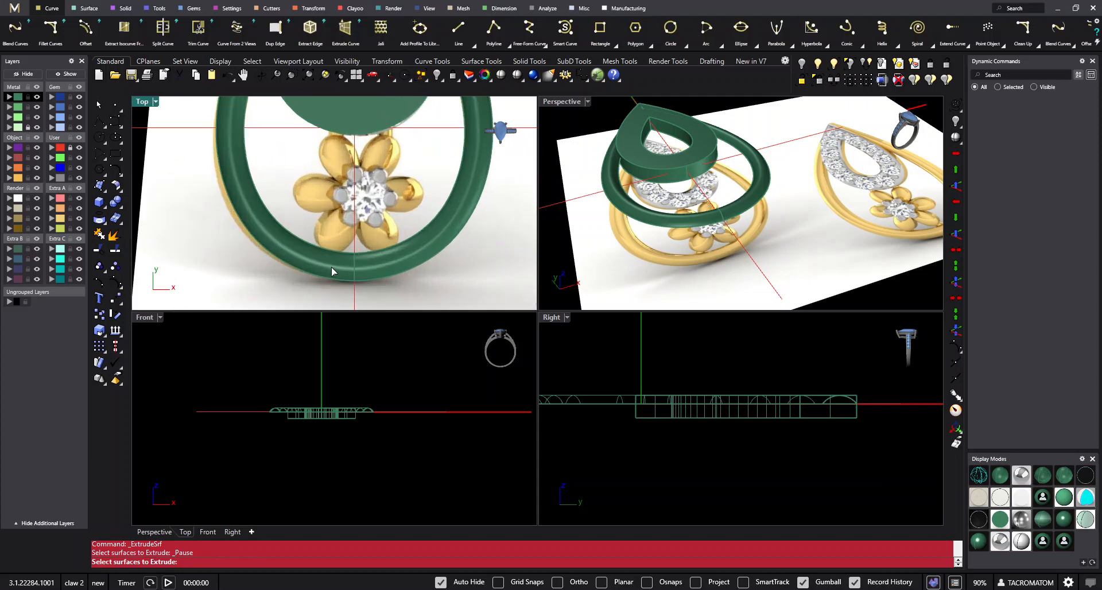
left_click(332, 267)
key("Return")
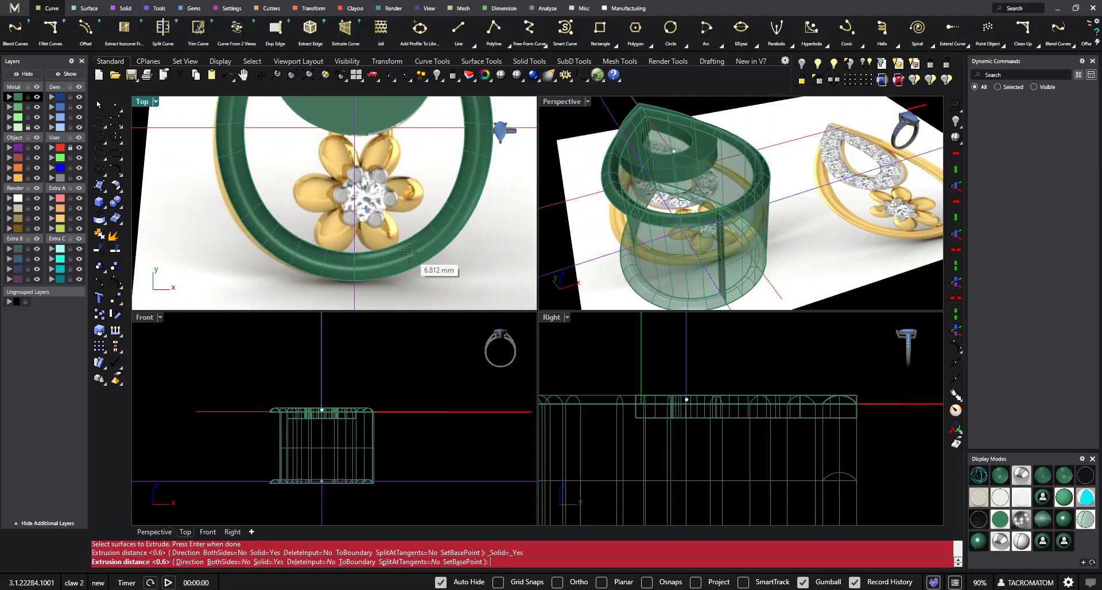
right_click_drag(752, 430, 837, 425)
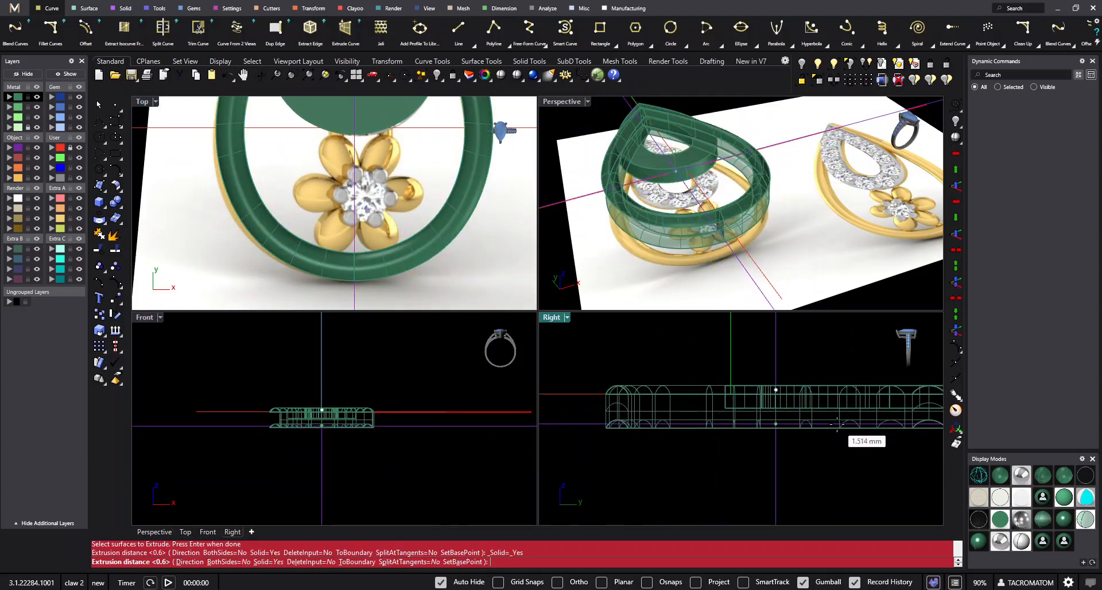
type("1")
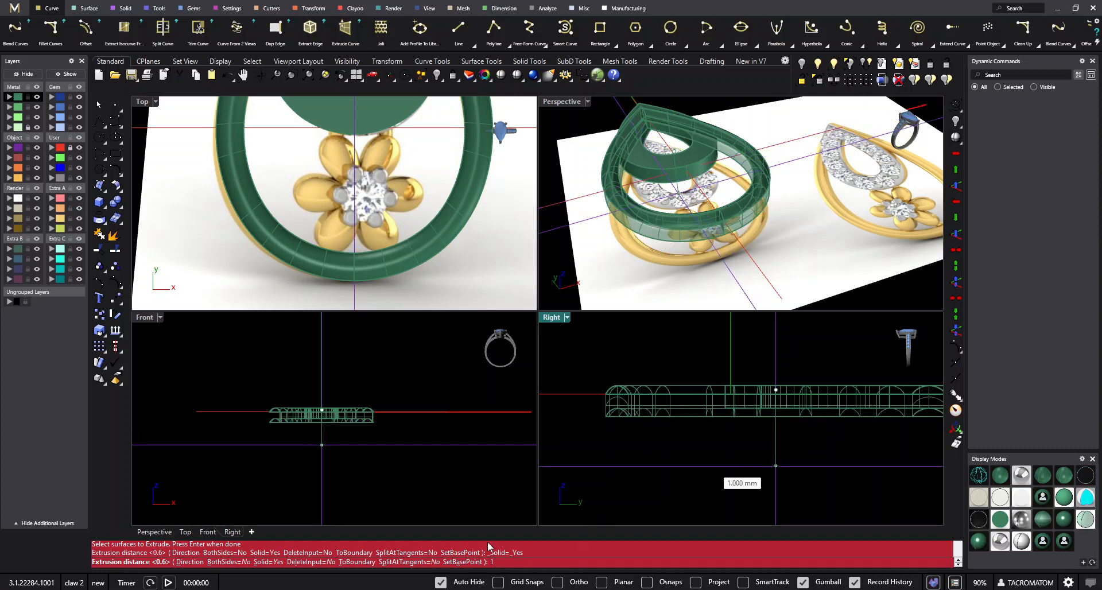
key("Return")
- Hide the original swept surface left on top of the thickened ring
scroll(718, 408, "up", 3)
right_click_drag(709, 243, 804, 179)
scroll(775, 208, "up", 5)
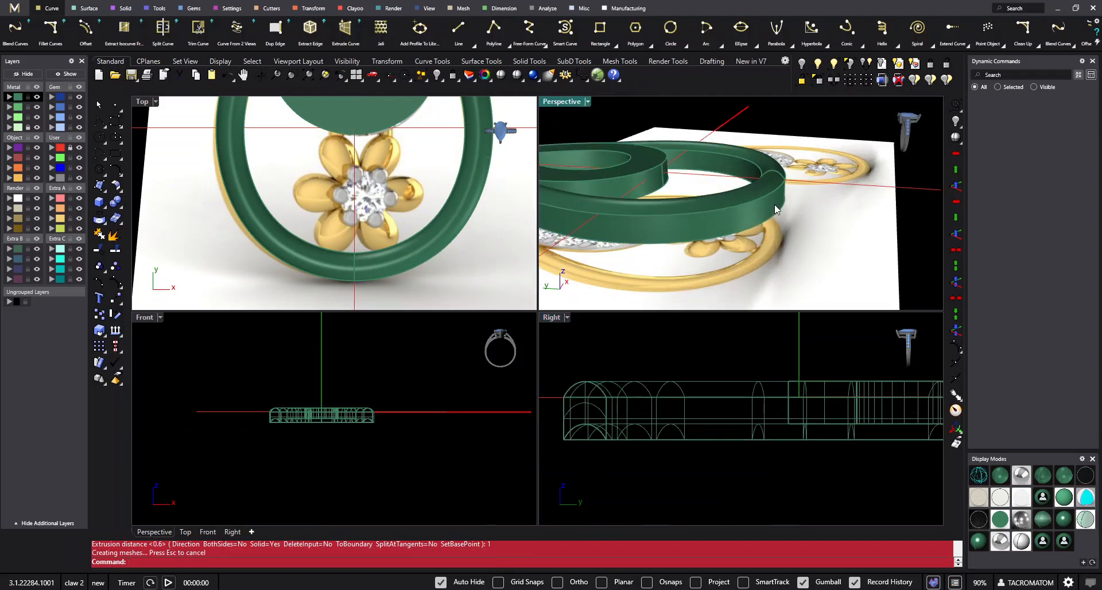
left_click(775, 210)
left_click(816, 227)
right_click_drag(815, 227, 725, 191)
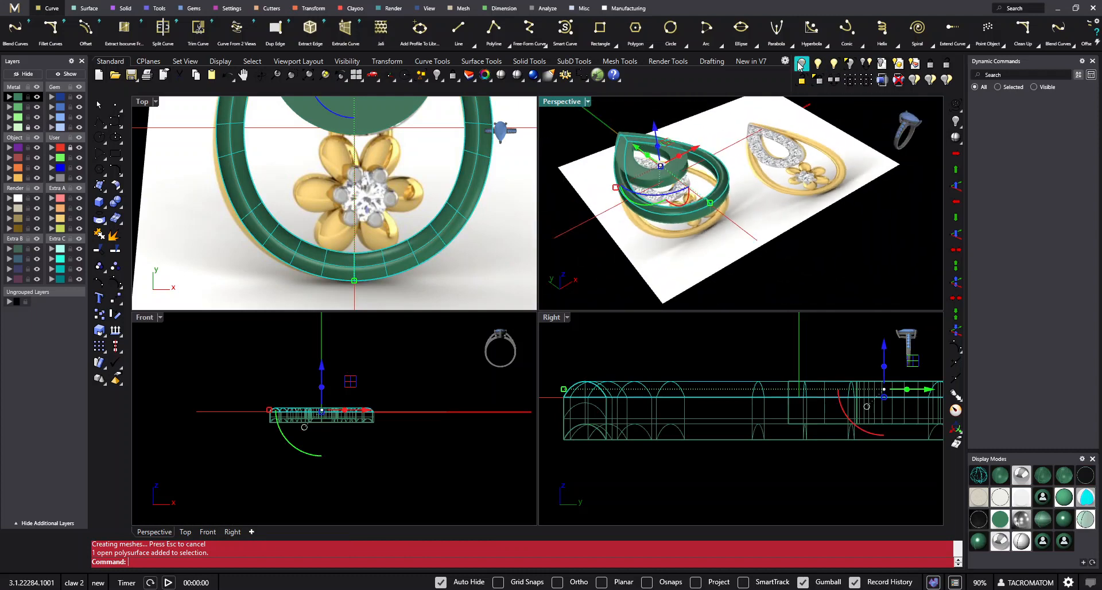
left_click(803, 64)
- Examine the ring and teardrop against the reference earrings, maximising the top view to look at the flower
right_click_drag(815, 229, 672, 179)
scroll(671, 179, "up", 5)
right_click_drag(762, 148, 715, 269)
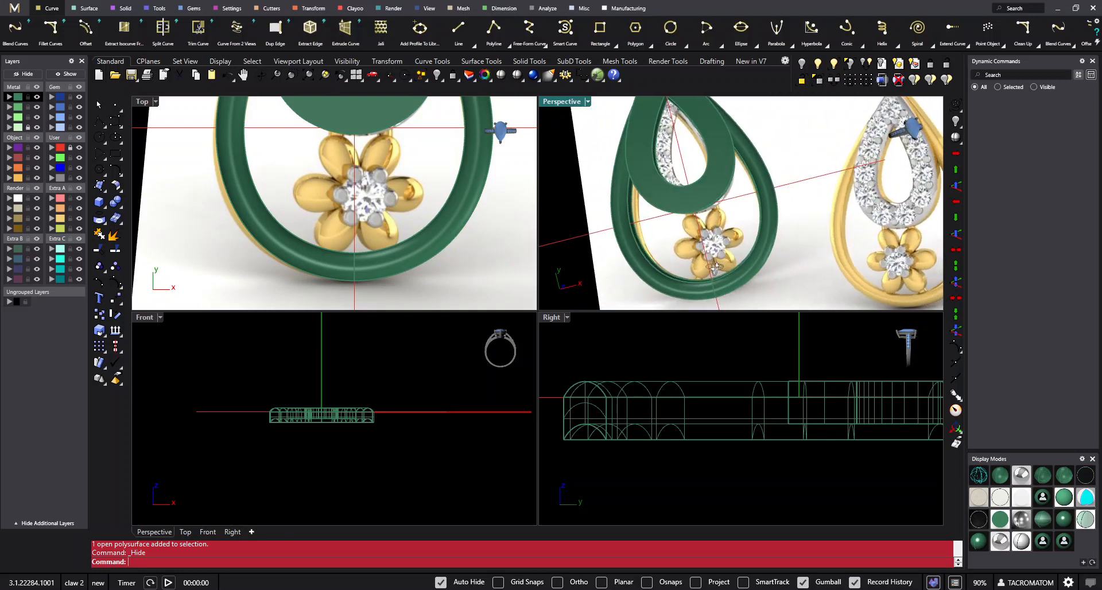
double_click(140, 101)
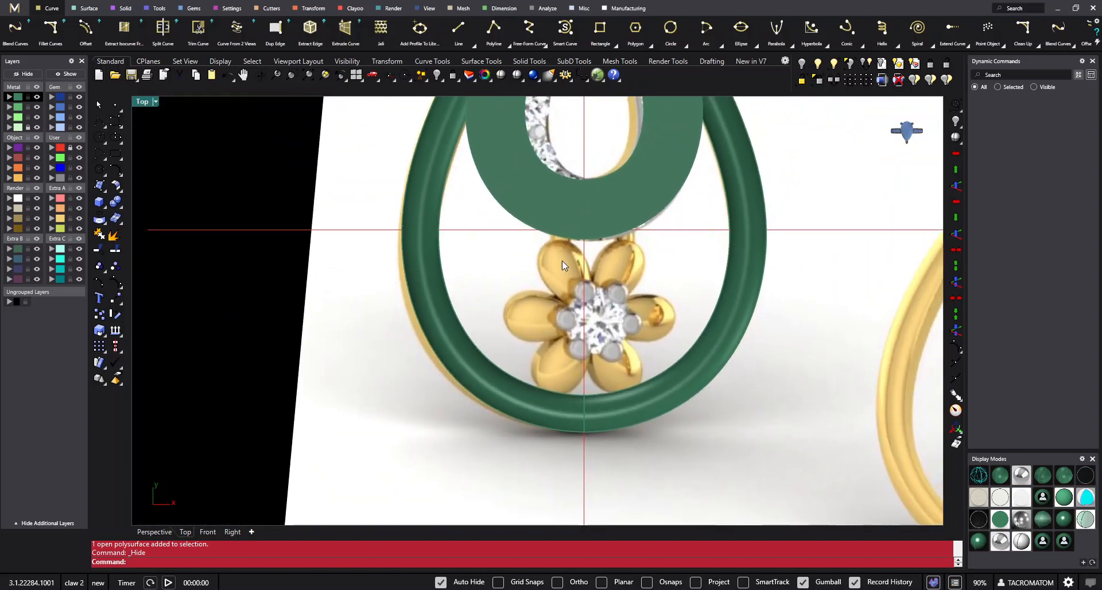
right_click_drag(597, 282, 551, 297)
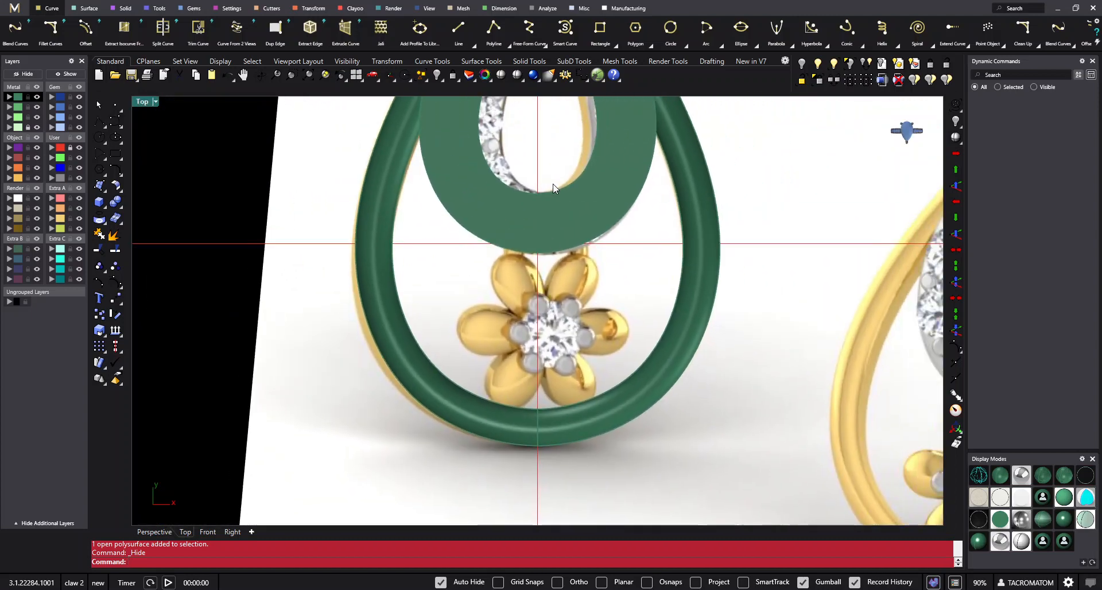
scroll(555, 340, "up", 4)
scroll(542, 285, "down", 6)
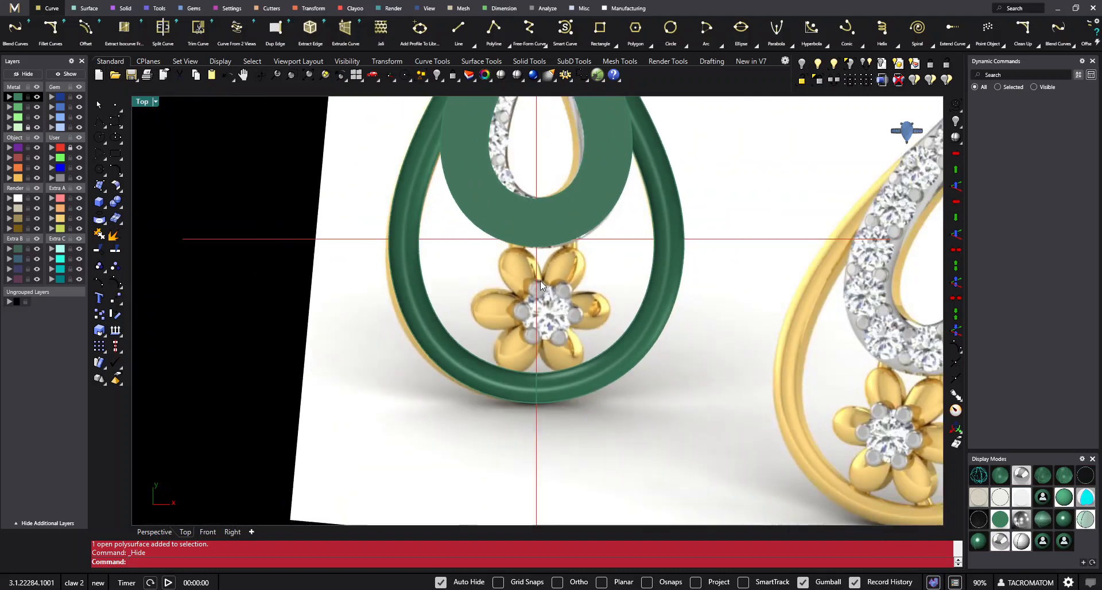
scroll(560, 361, "down", 3)
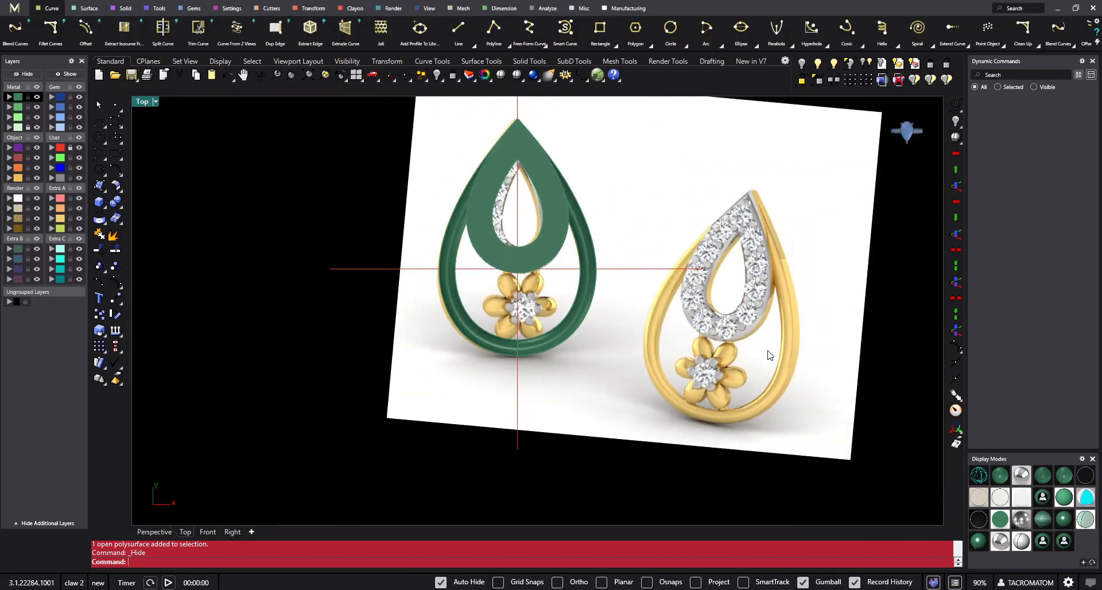
scroll(522, 304, "up", 6)
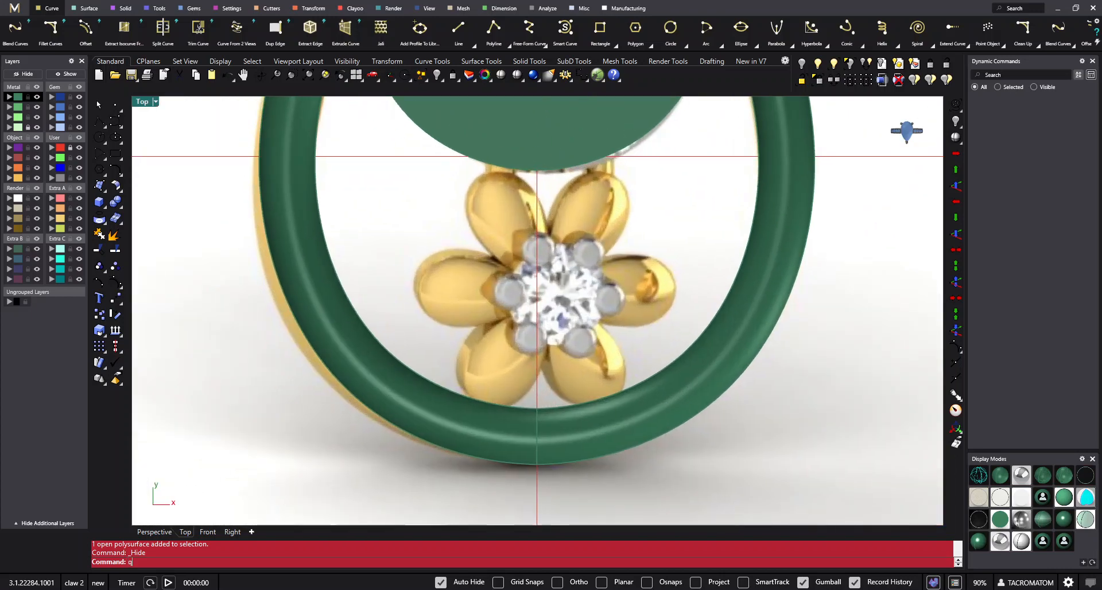
- Draw a horizontal line with the BothSides option from the vertical axis through the flower's centre to the ring band, and nudge it slightly upward
type("q")
key("Return")
left_click(538, 296)
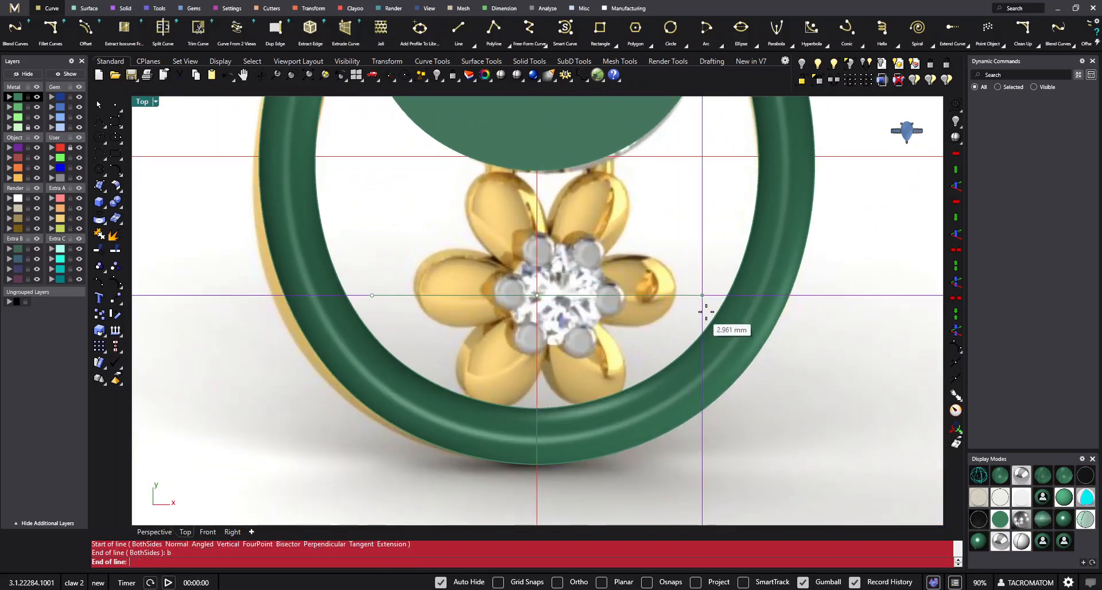
left_click(742, 296)
scroll(536, 270, "up", 2)
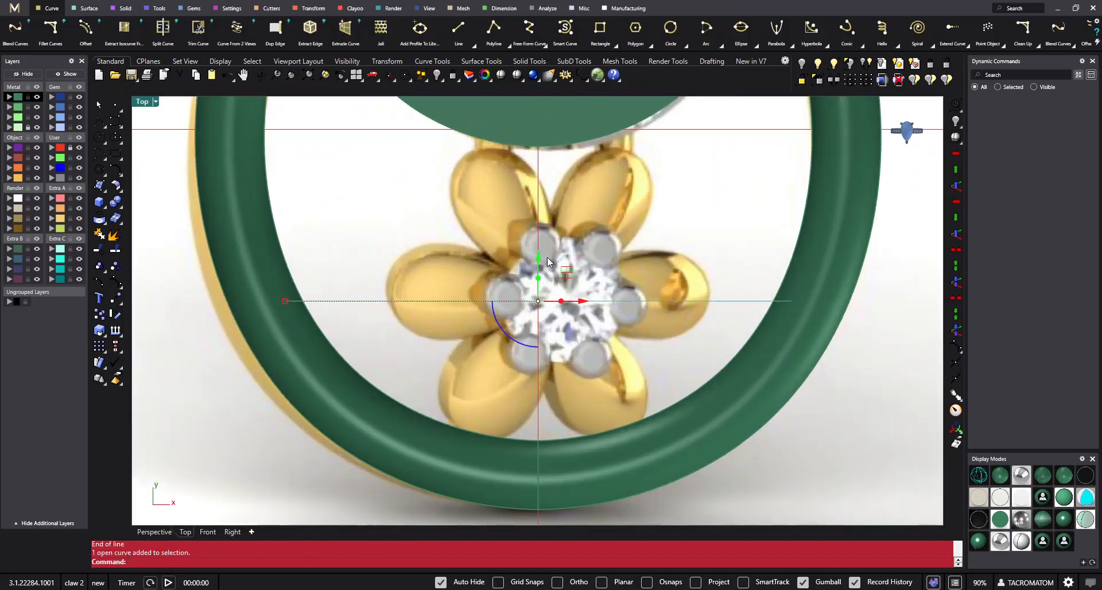
left_click_drag(539, 257, 539, 251)
right_click_drag(587, 329, 564, 329)
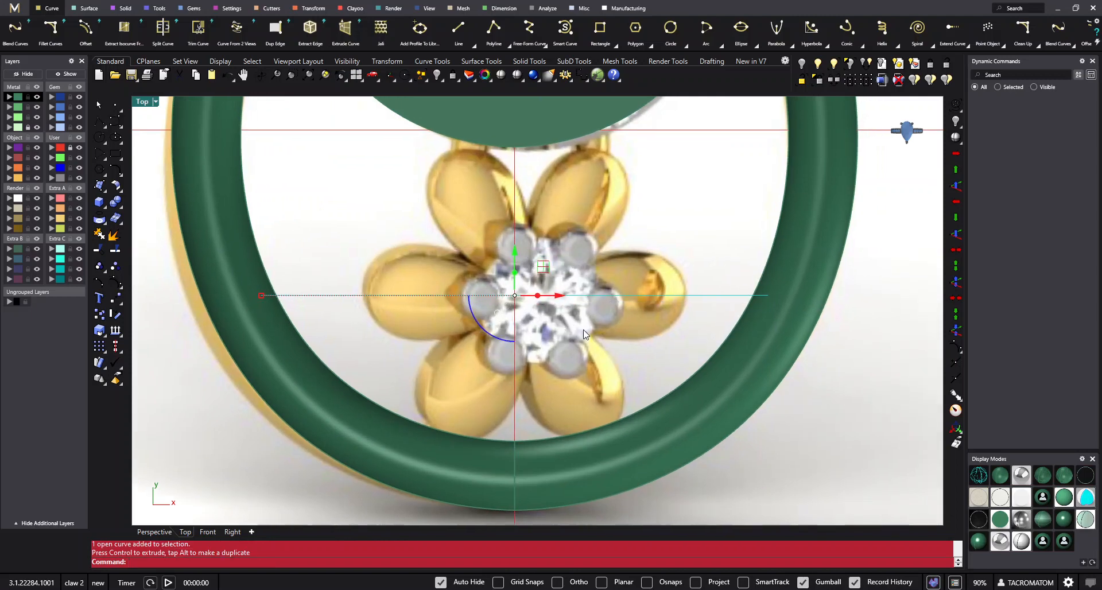
- Measure the diameter of the flower's centre diamond in the reference picture with an aligned dimension
key("Escape")
type("Da")
key("Return")
left_click(530, 363)
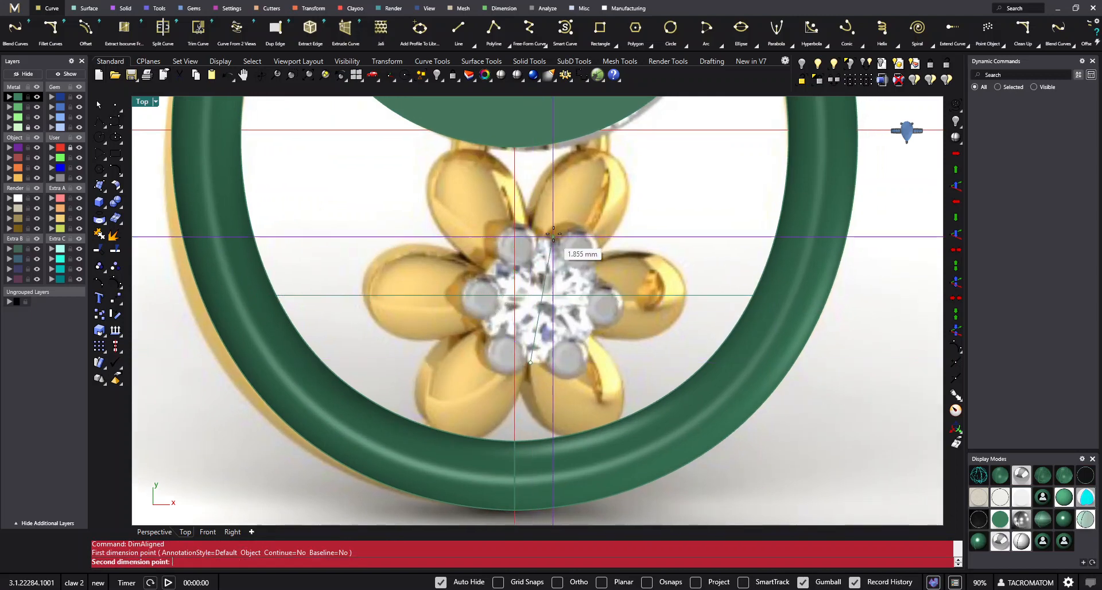
left_click(548, 237)
key("Escape")
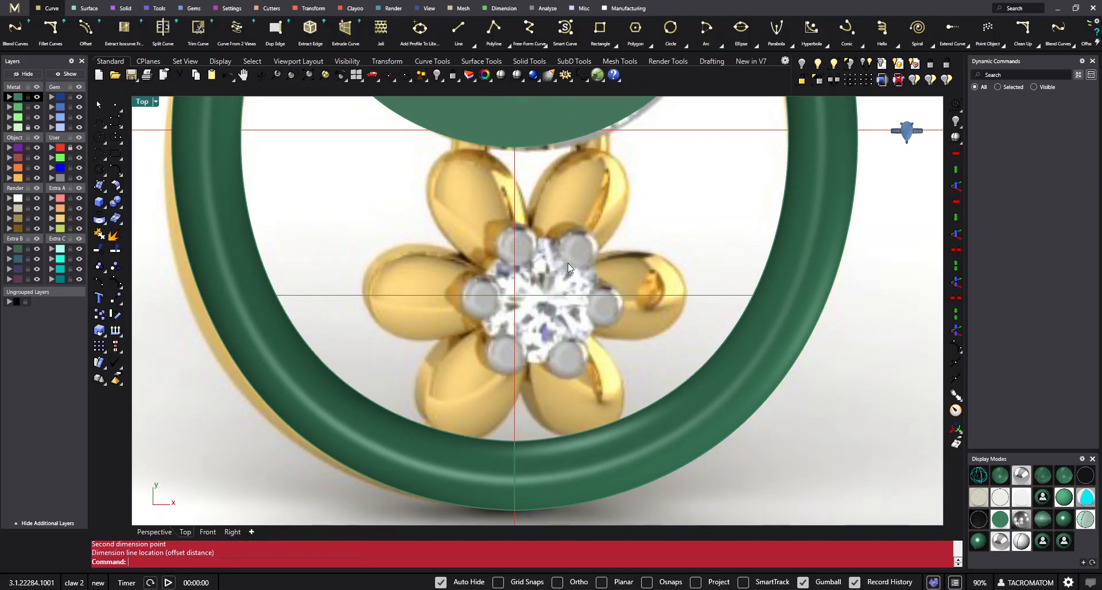
- Create a round diamond gem and scale it down to 2.40 mm
left_click(188, 9)
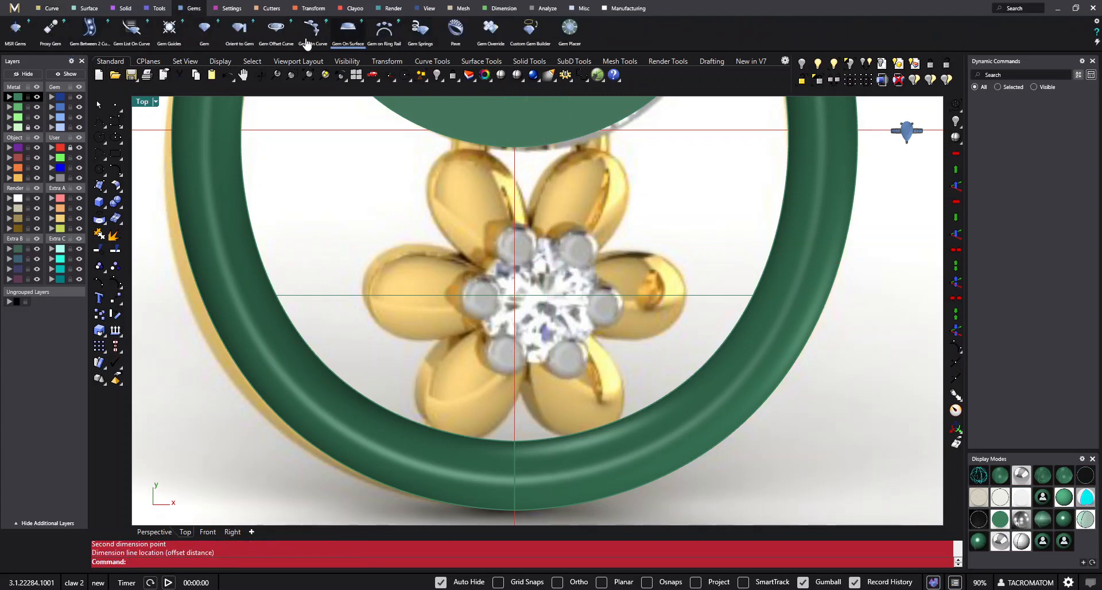
left_click(205, 27)
scroll(521, 275, "down", 8)
right_click_drag(542, 236, 535, 274)
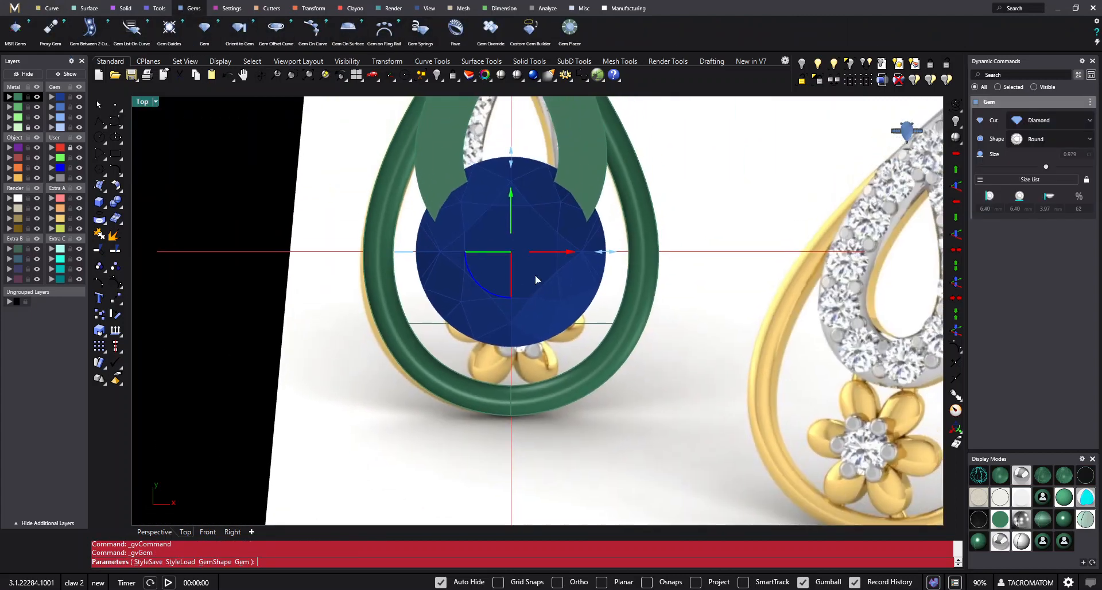
scroll(580, 252, "up", 4)
left_click_drag(615, 255, 524, 255)
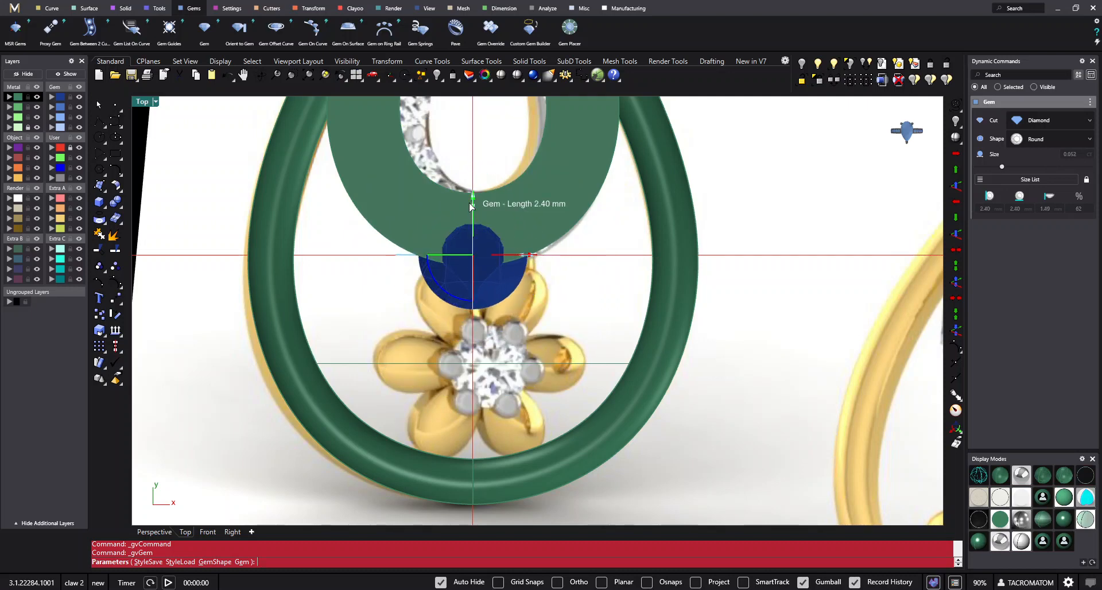
- Move the gem down onto the flower's centre, switch to wireframe display and reduce the gem to 2.10 mm
left_click_drag(475, 205, 481, 319)
left_click(979, 475)
scroll(472, 335, "up", 3)
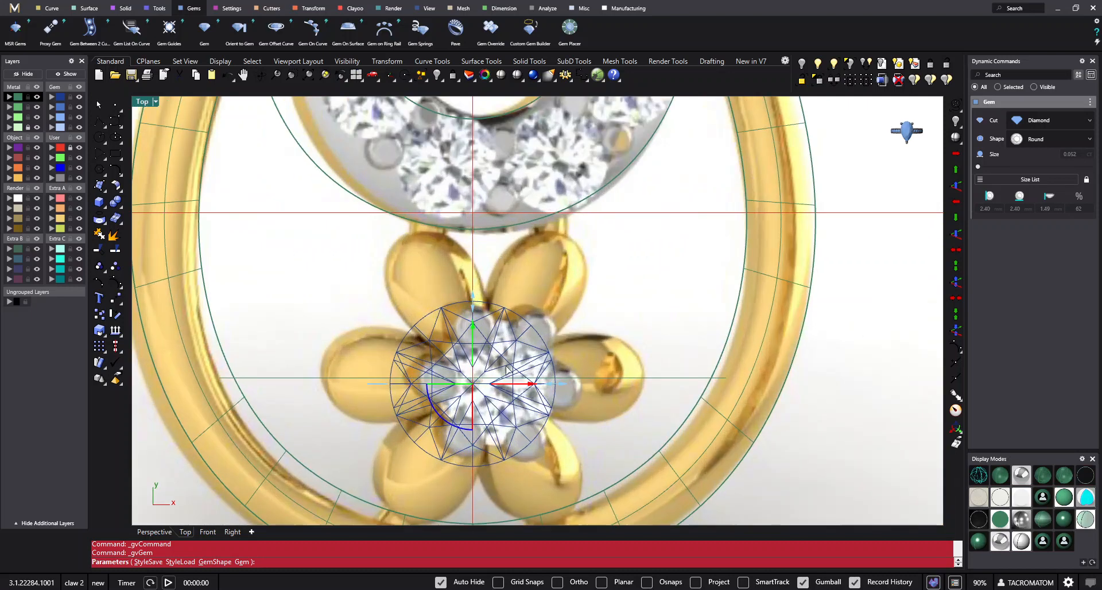
left_click_drag(554, 389, 544, 386)
scroll(430, 256, "down", 2)
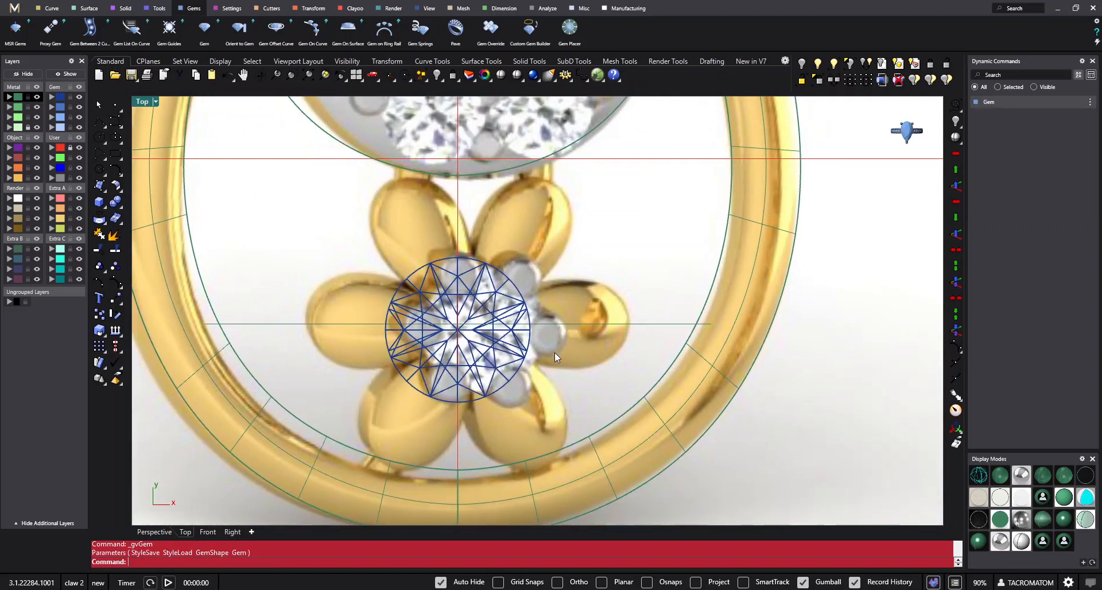
- Move the gem aside to uncover the flower's centre stone in the reference picture
left_click(494, 343)
left_click_drag(489, 312, 388, 290)
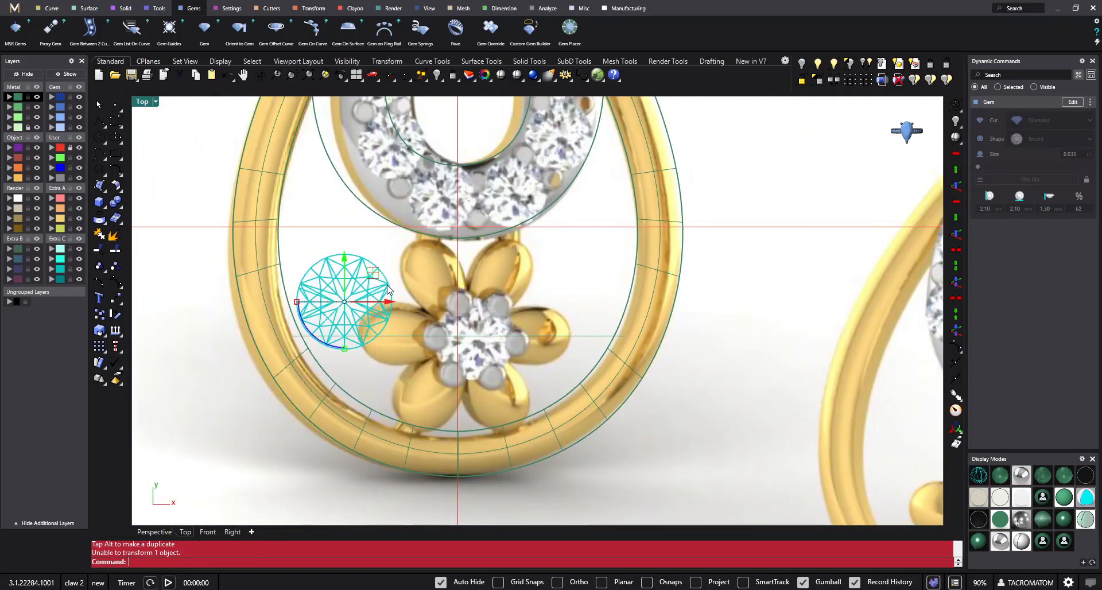
left_click(530, 368)
right_click_drag(529, 369, 532, 376)
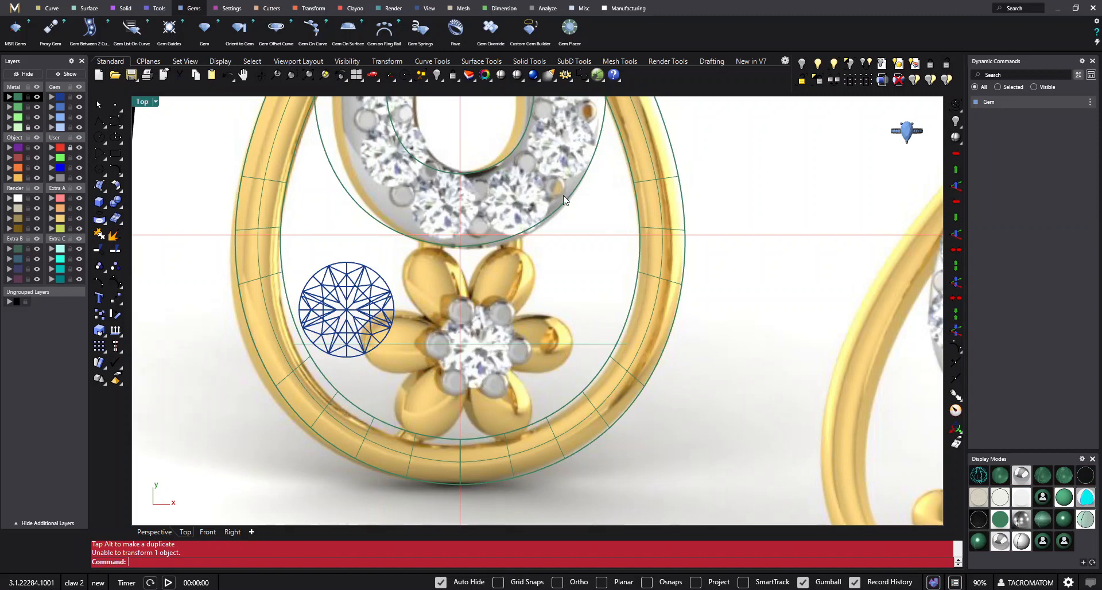
left_click(502, 9)
scroll(501, 375, "up", 2)
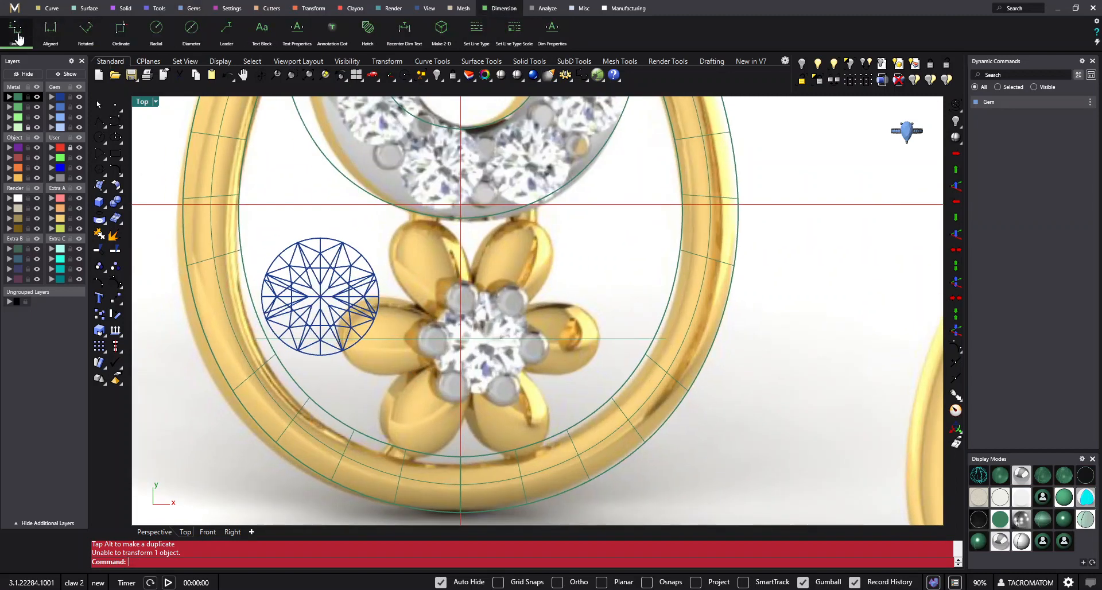
key("F1")
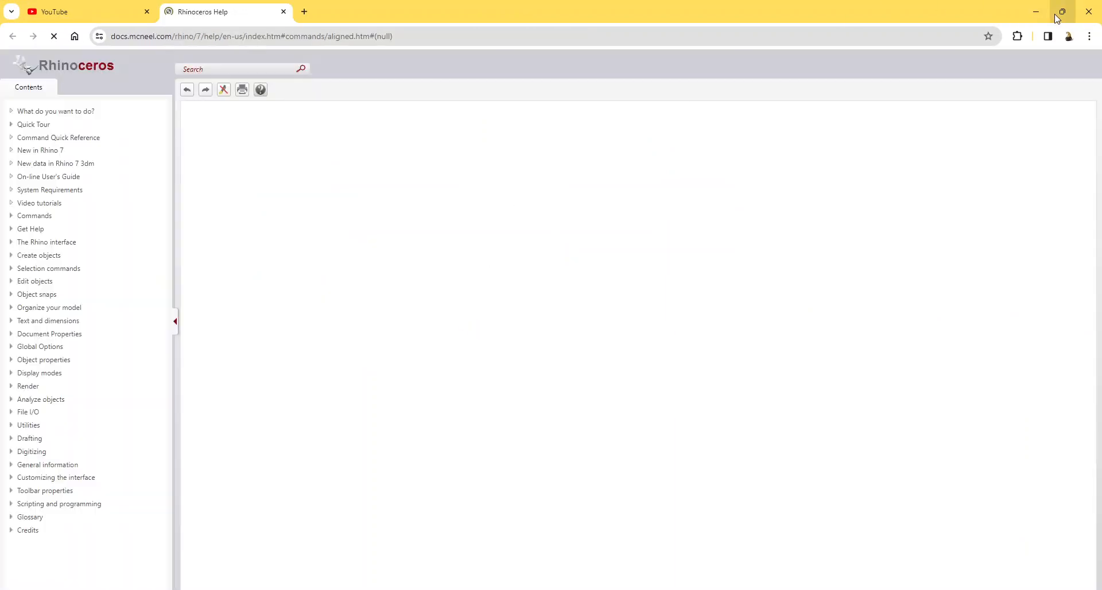
left_click(1036, 12)
key("F1")
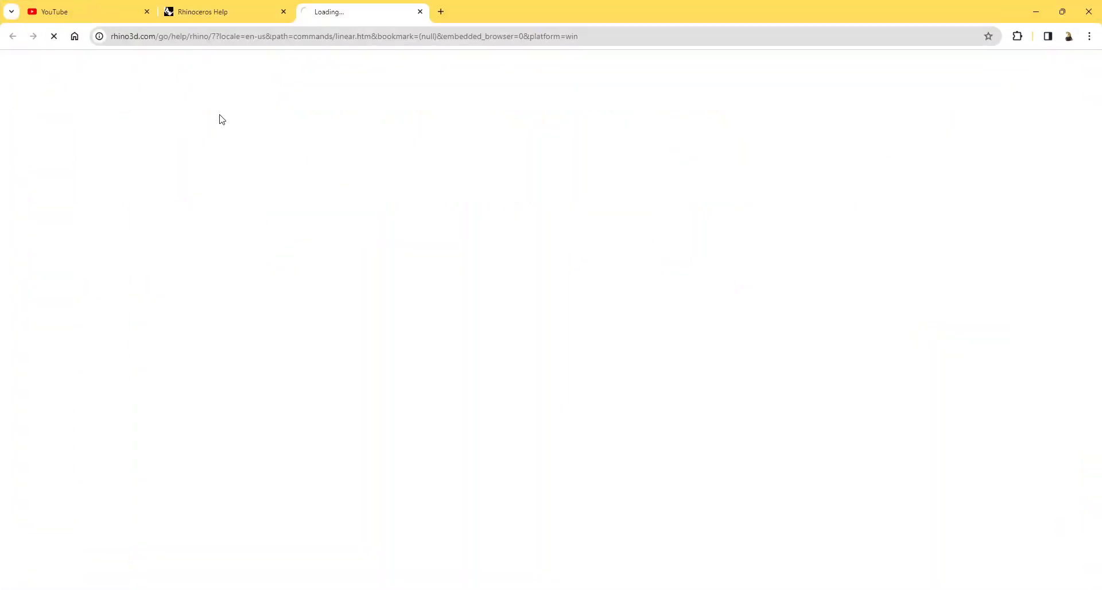
left_click(1038, 8)
scroll(664, 311, "down", 1)
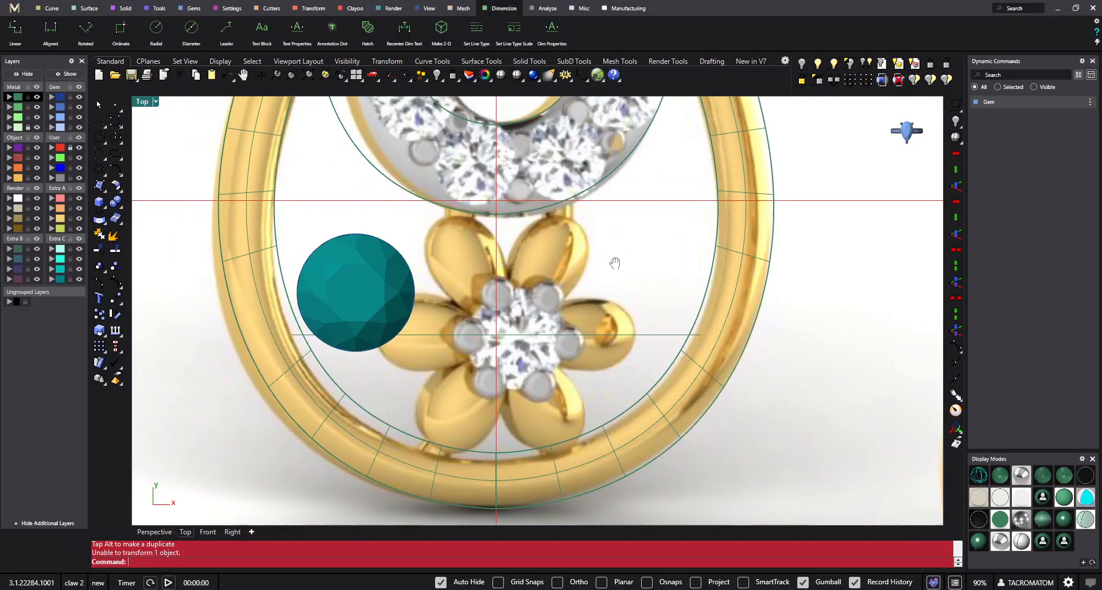
- Measure the flower's uncovered centre stone across its diameter with an aligned dimension in the Top view
left_click(356, 75)
double_click(142, 102)
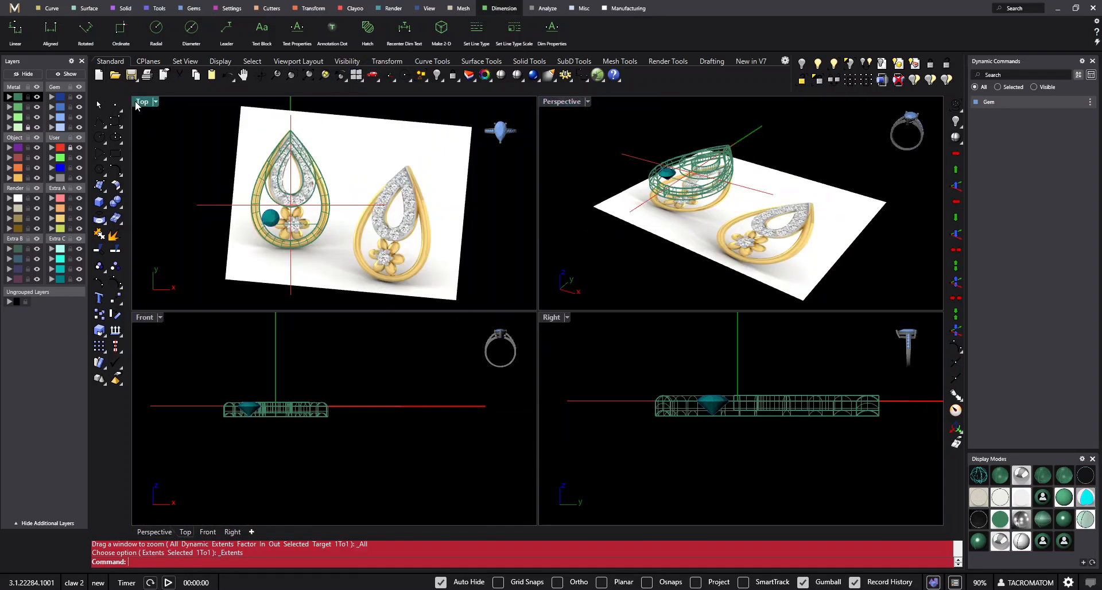
left_click(51, 29)
scroll(391, 285, "up", 6)
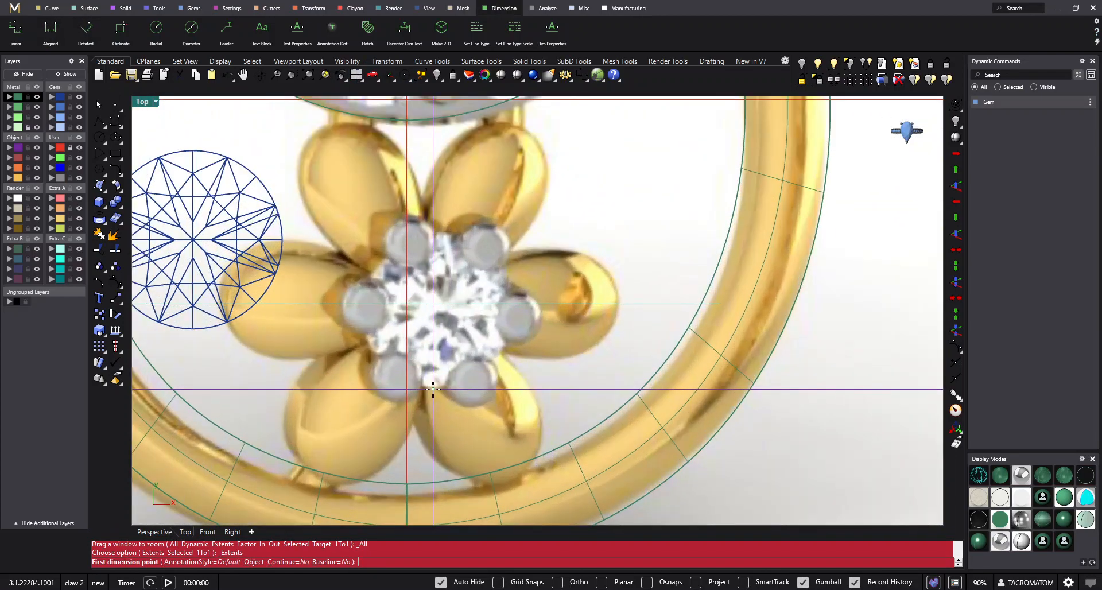
left_click(433, 389)
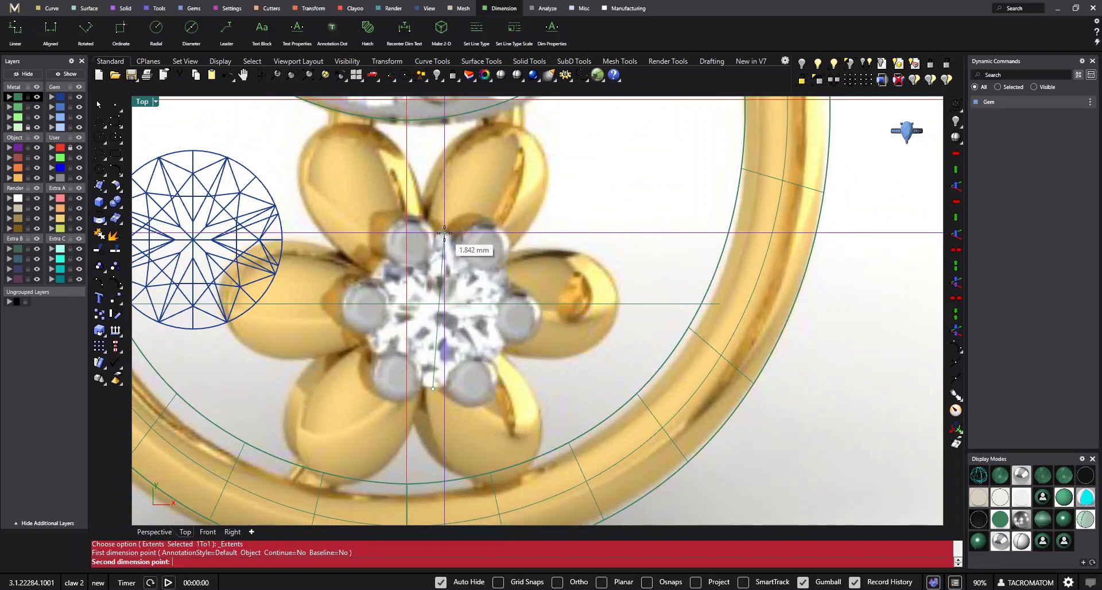
left_click(443, 244)
scroll(500, 296, "down", 6)
scroll(593, 274, "up", 3)
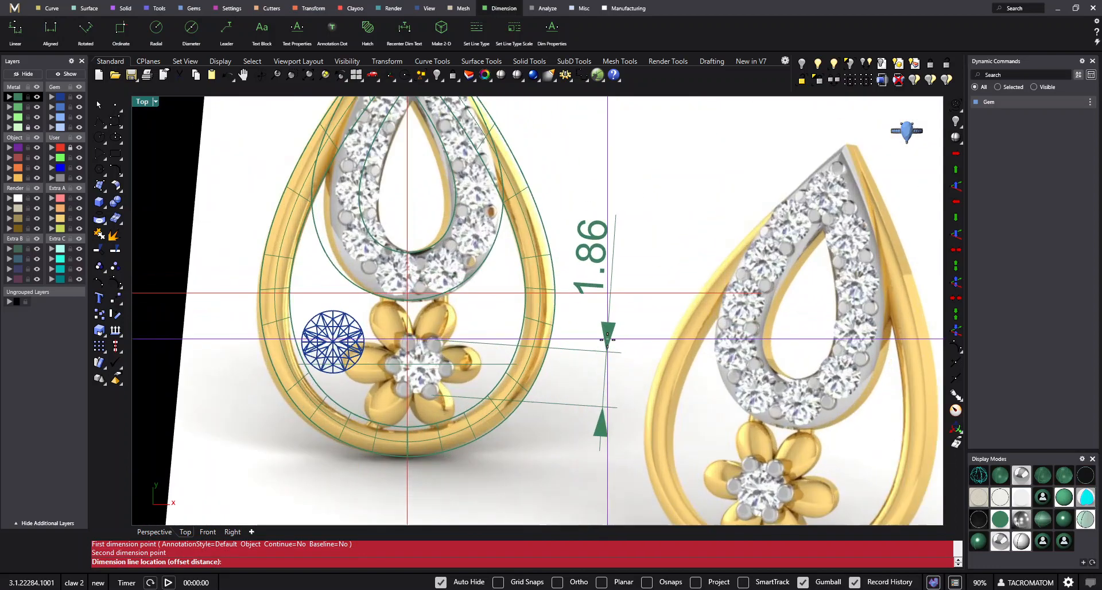
key("Escape")
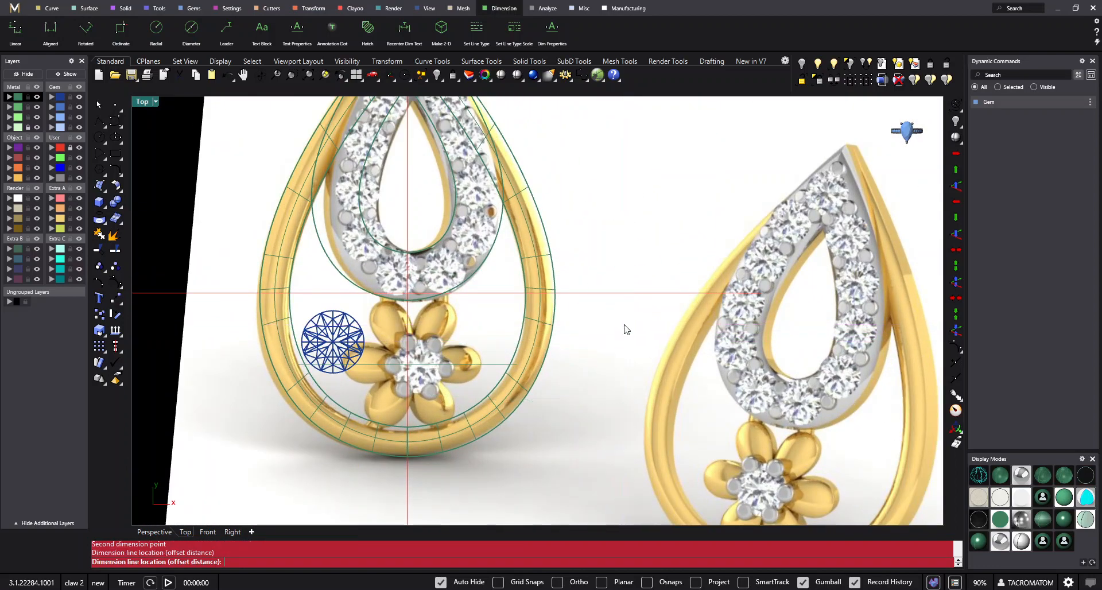
- Undo the gem's last move and resize the gem to 1.80 mm from the size list
left_click(224, 76)
scroll(353, 346, "up", 2)
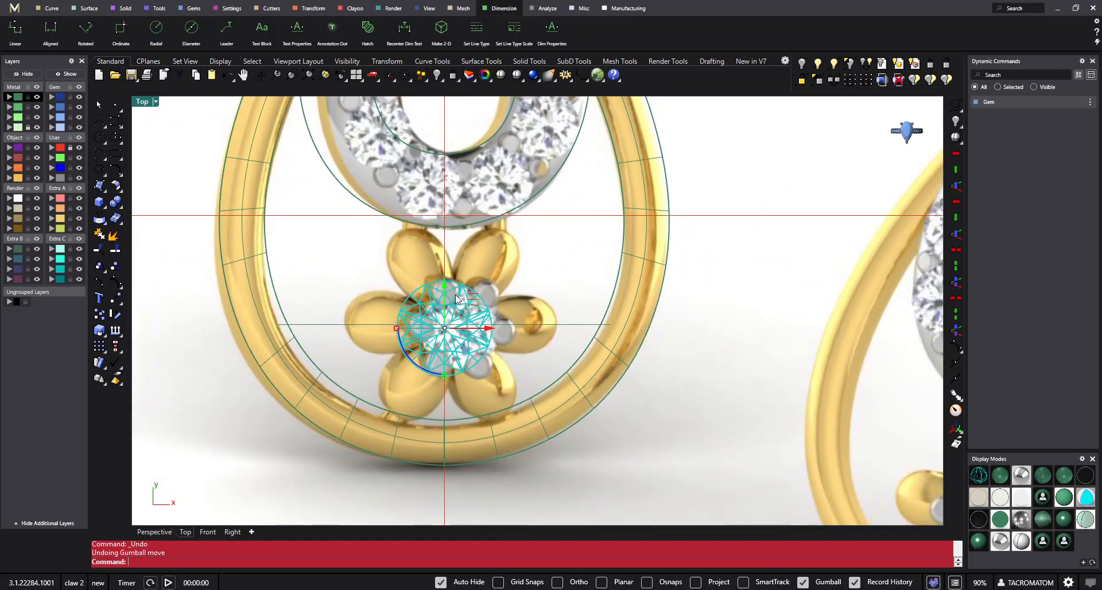
left_click(484, 282)
left_click(479, 296)
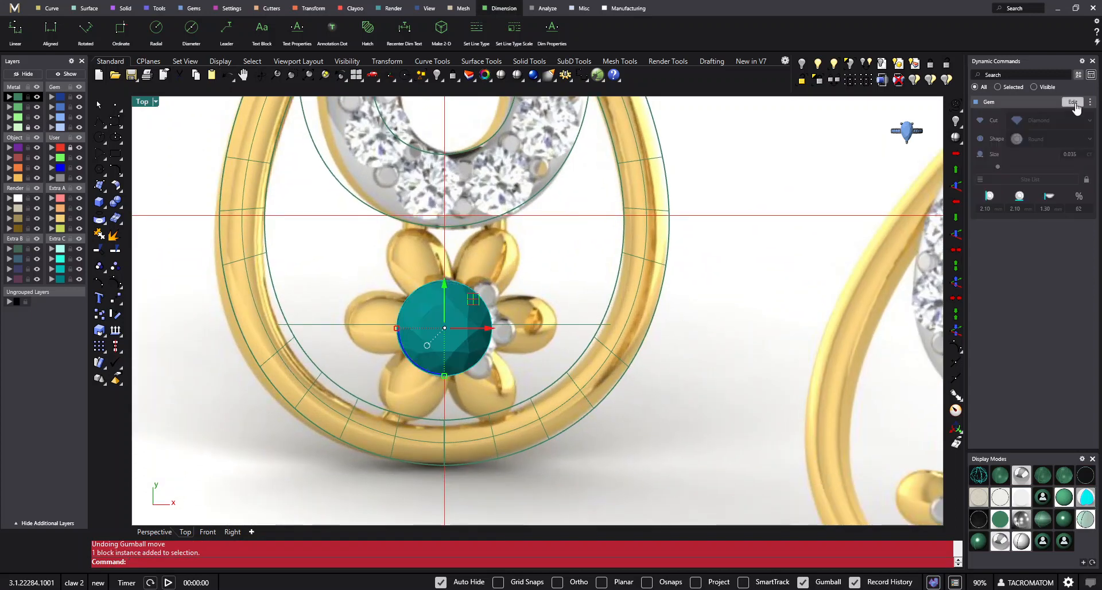
left_click(1073, 104)
left_click(1034, 179)
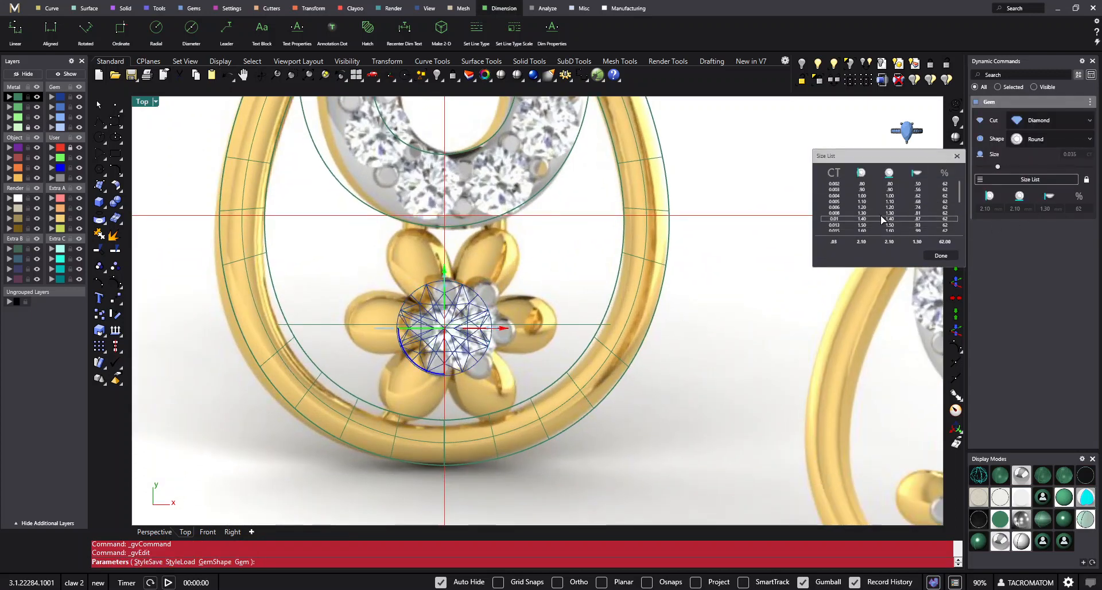
left_click(867, 221)
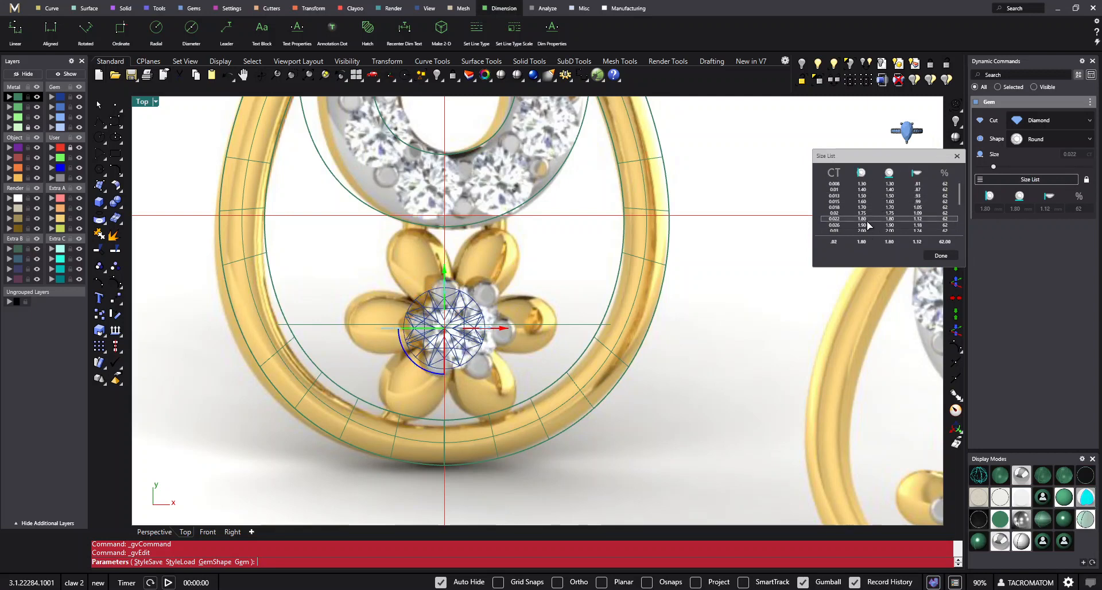
left_click(939, 255)
- Add a prong head to the flower's centre gem and switch the view to shaded display
scroll(517, 310, "up", 5)
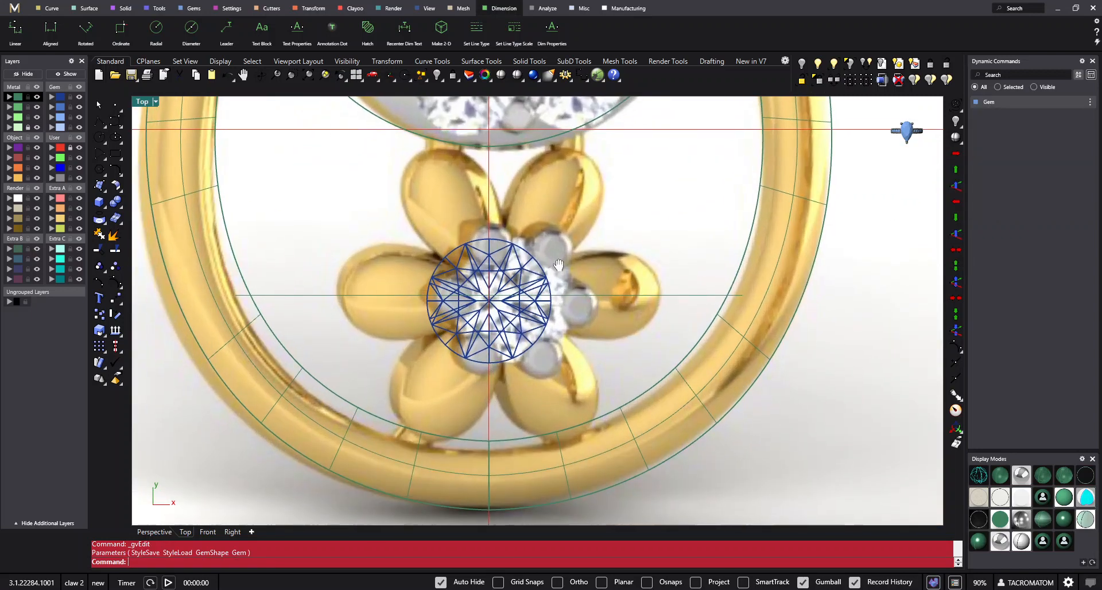
left_click(231, 9)
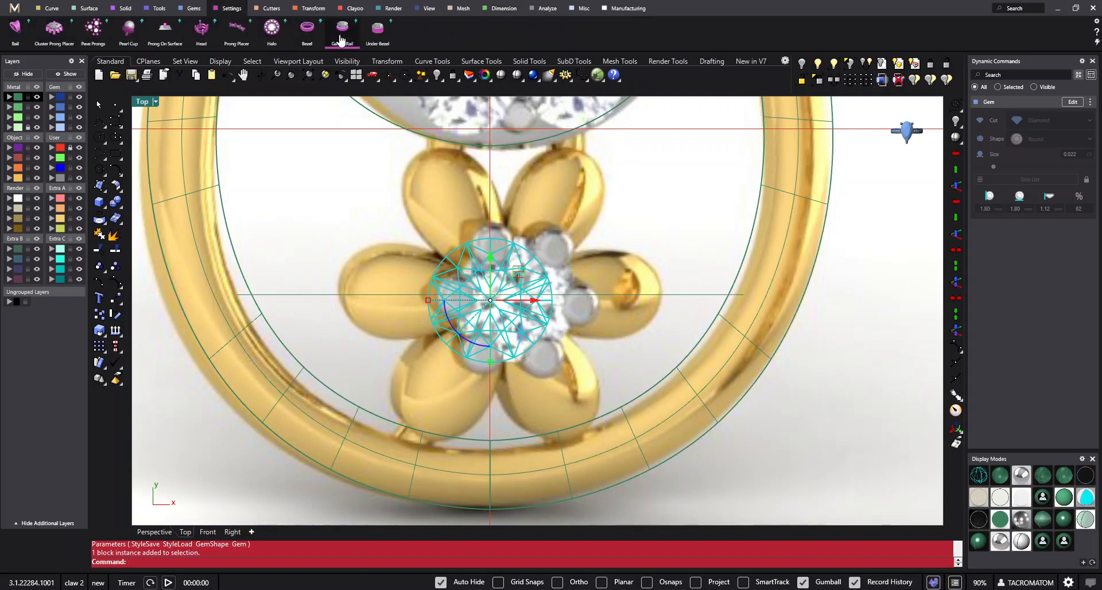
left_click(202, 29)
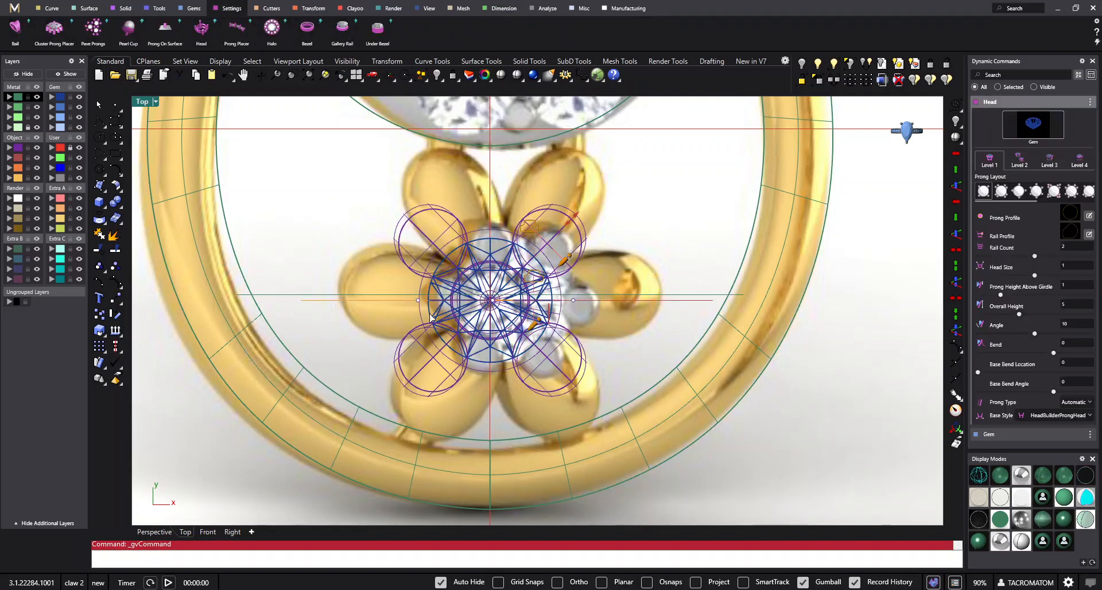
scroll(537, 295, "down", 2)
scroll(537, 295, "down", 2)
scroll(541, 173, "up", 2)
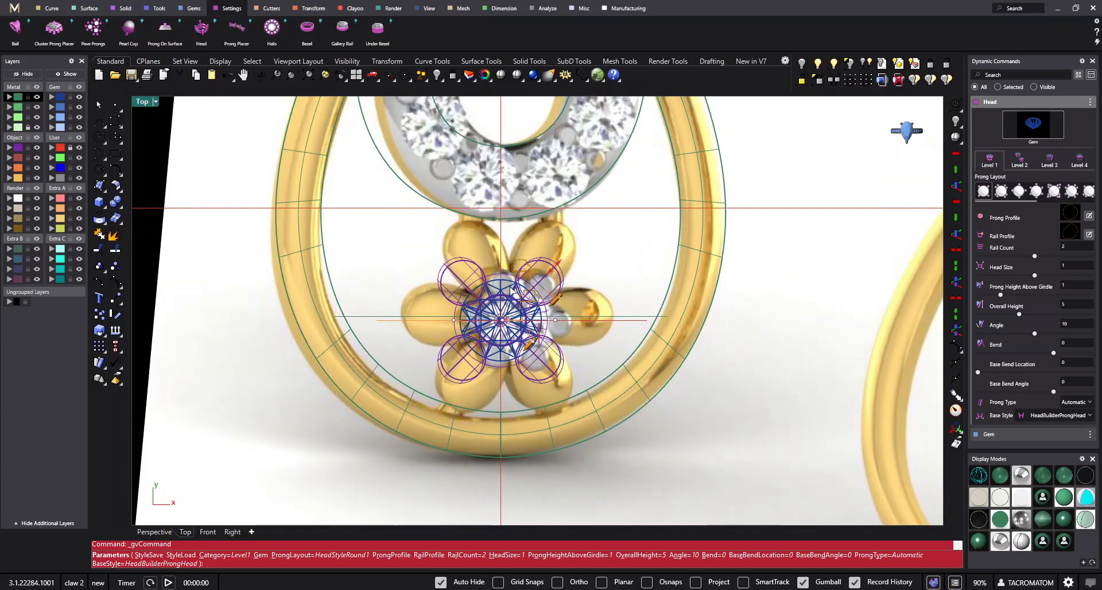
left_click(503, 75)
scroll(573, 277, "down", 2)
- Set the head's rail count to 1 and choose the six-prong layout
right_click_drag(647, 363, 644, 327)
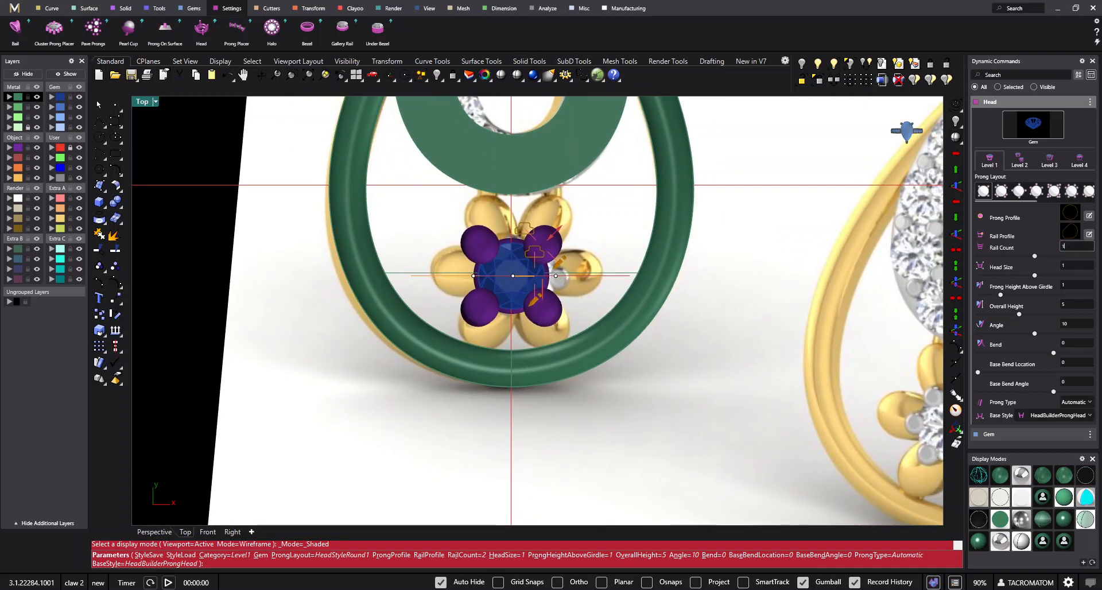
key("Tab")
left_click(1039, 197)
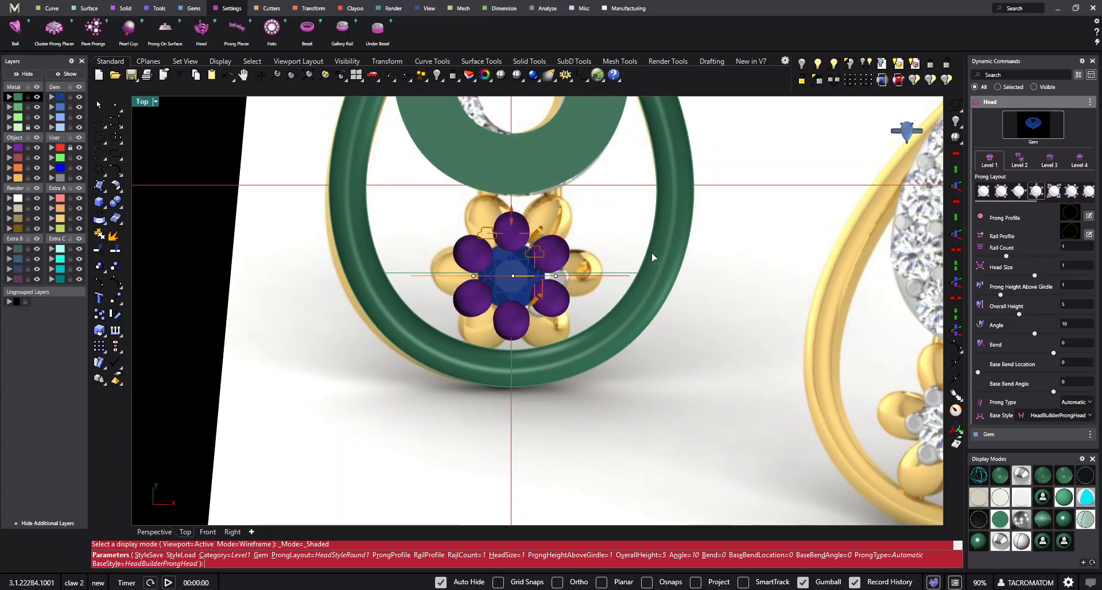
- Try a rail count of 0.7, restore it to 1, and set the head size to 0.7
scroll(565, 233, "up", 5)
right_click_drag(531, 345, 510, 256, "ctrl+shift")
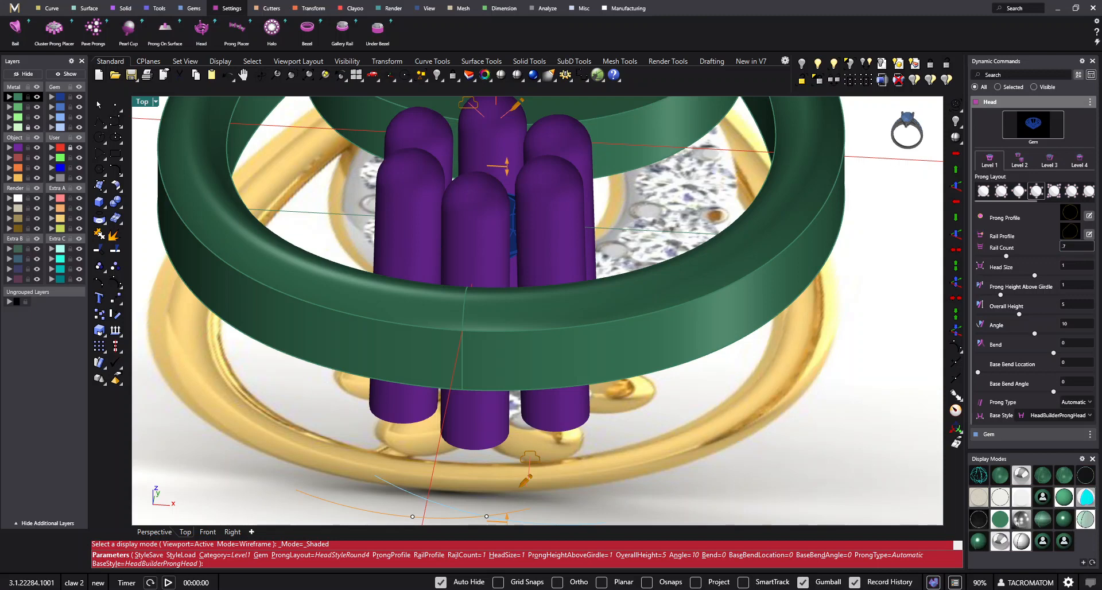
key("Tab")
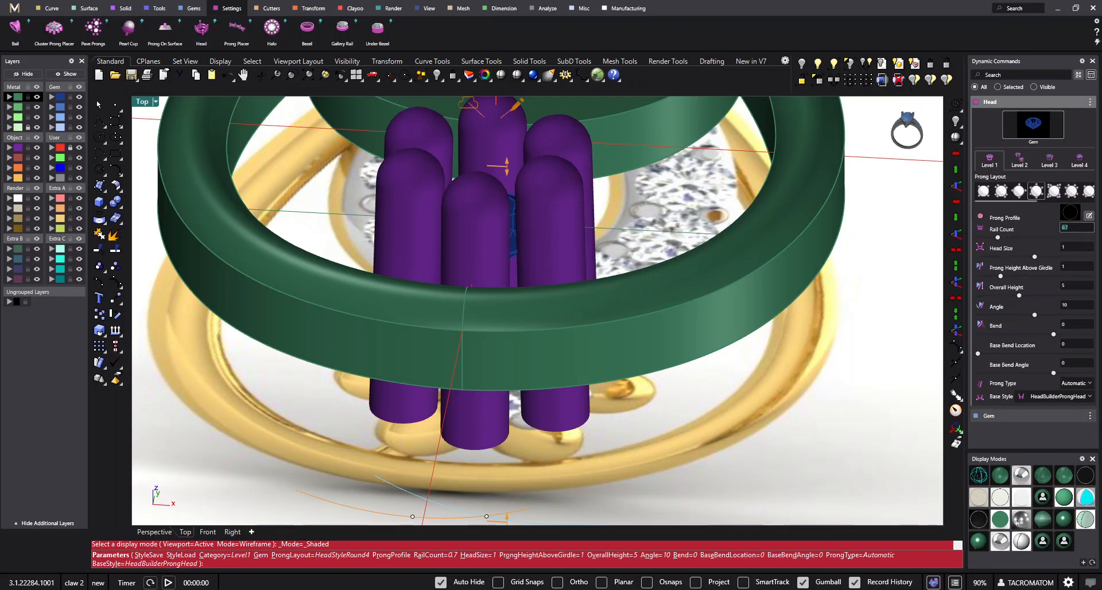
type("1")
key("Tab")
key("Tab")
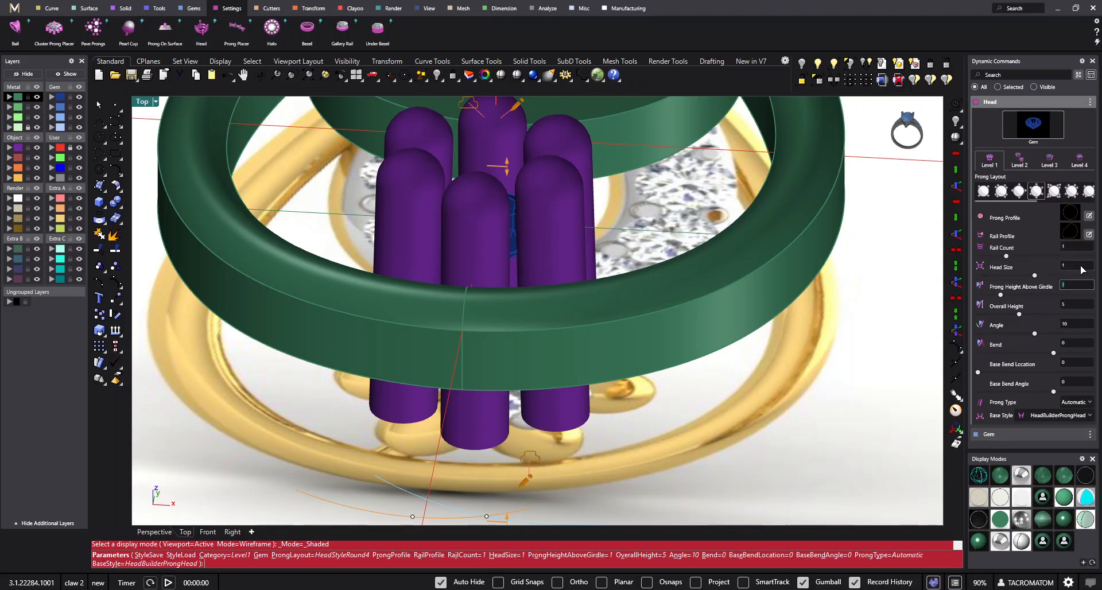
type("0.7")
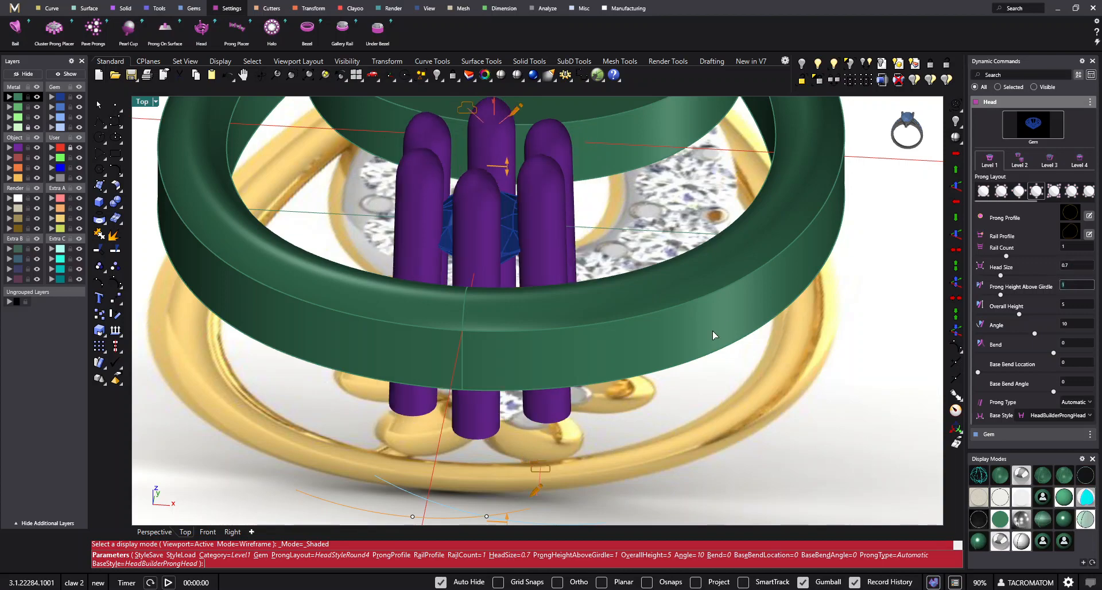
key("Tab")
- Adjust the prong head's angle to 14 and its base bend location to 0.13, checking the prongs from the side
right_click_drag(626, 260, 617, 222)
scroll(614, 221, "down", 4)
scroll(542, 404, "up", 2)
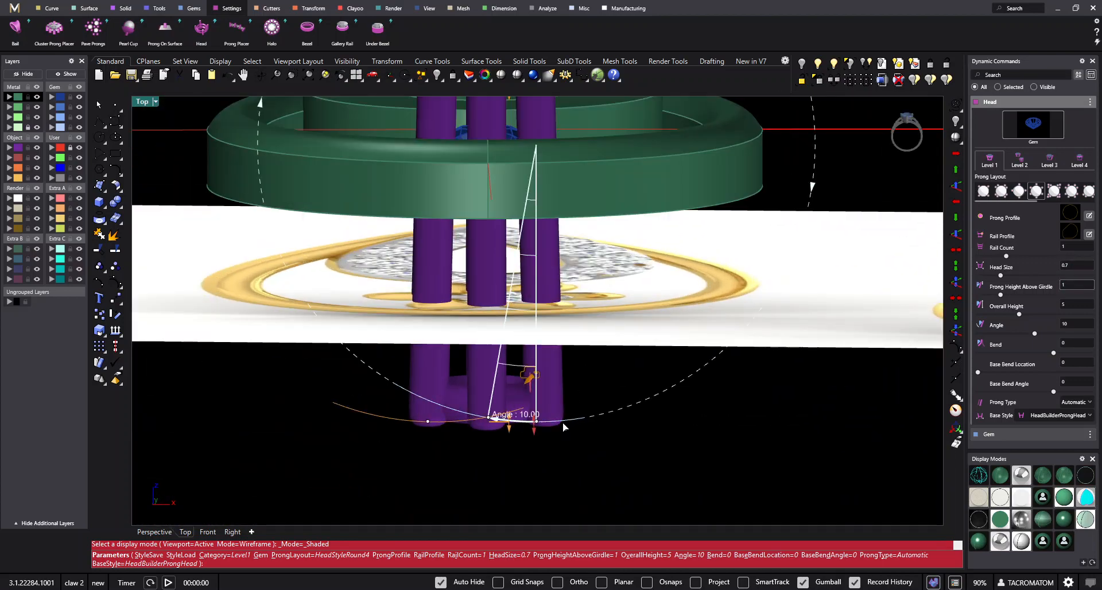
left_click_drag(563, 424, 550, 386)
scroll(549, 386, "down", 4)
right_click_drag(554, 391, 849, 306)
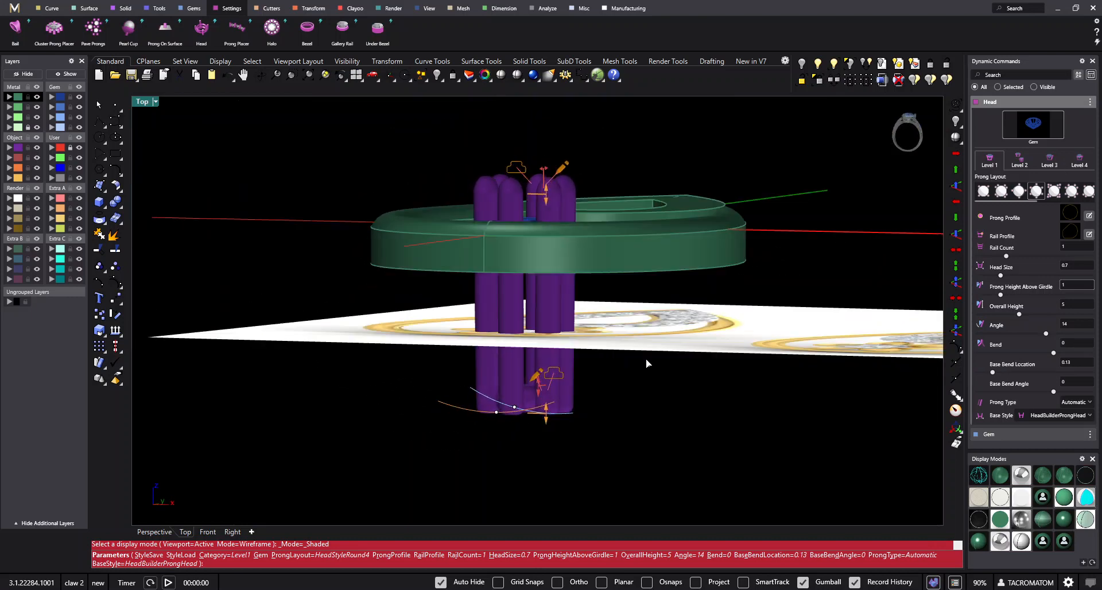
right_click_drag(646, 359, 637, 350)
scroll(600, 367, "up", 4)
right_click_drag(572, 379, 568, 371)
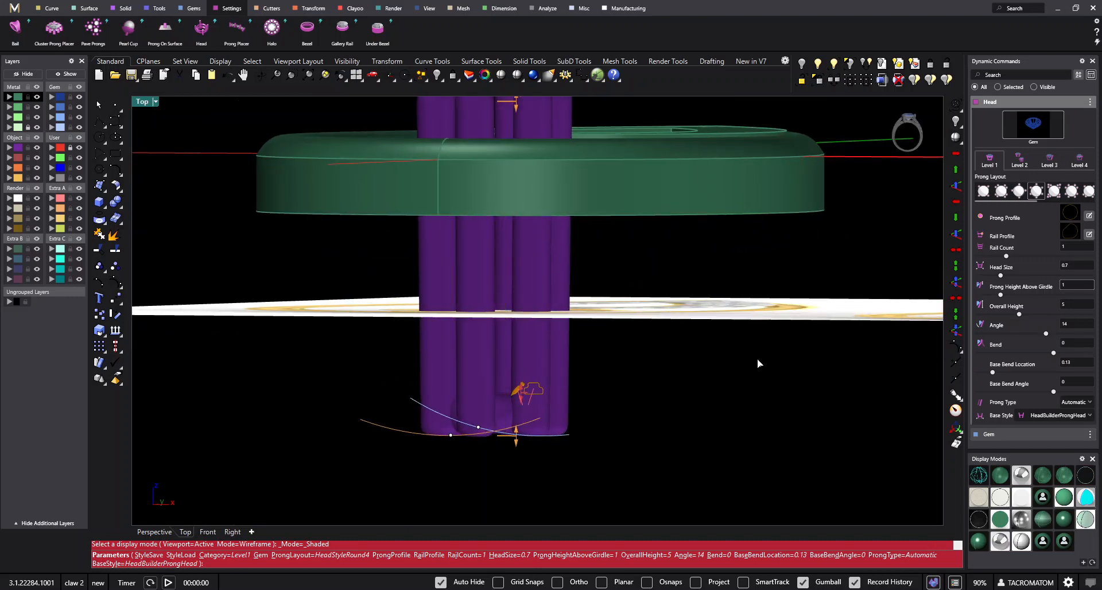
- Shorten the prong head by setting its overall height to 1.5 mm
left_click_drag(516, 437, 516, 252)
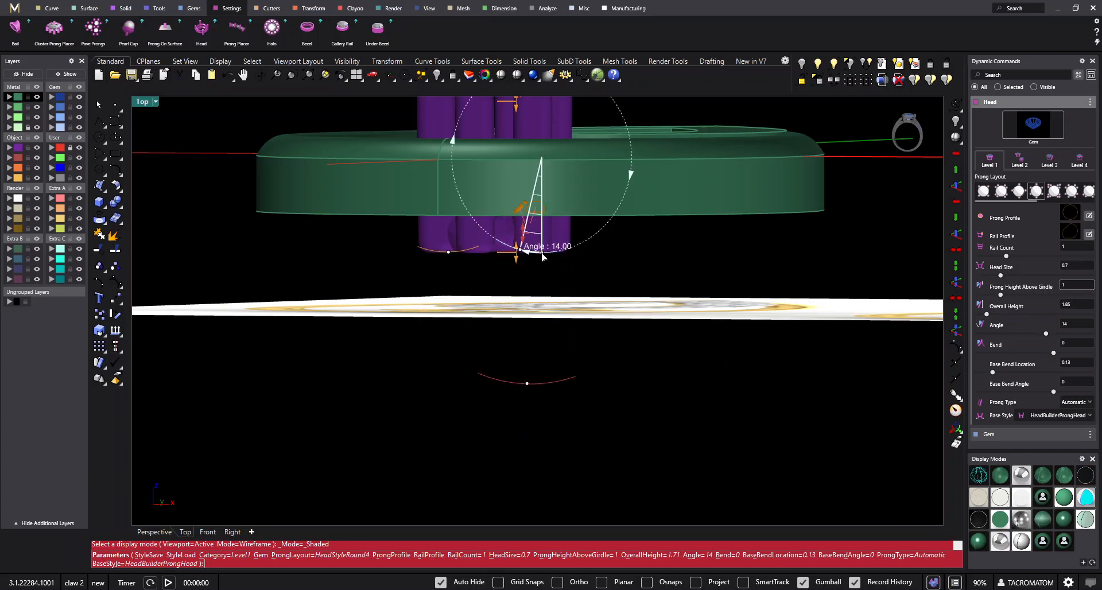
left_click(519, 260)
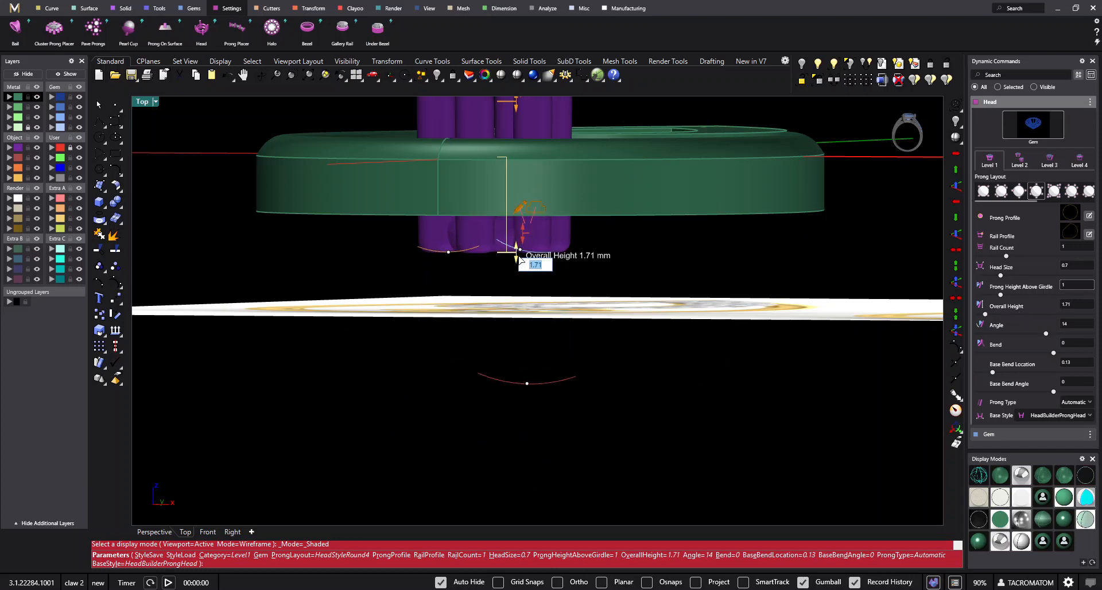
type("1.5")
key("Return")
- Choose the GalleryRail1 profile from the library for the prong head's rail
right_click_drag(544, 253, 696, 230, "ctrl+shift")
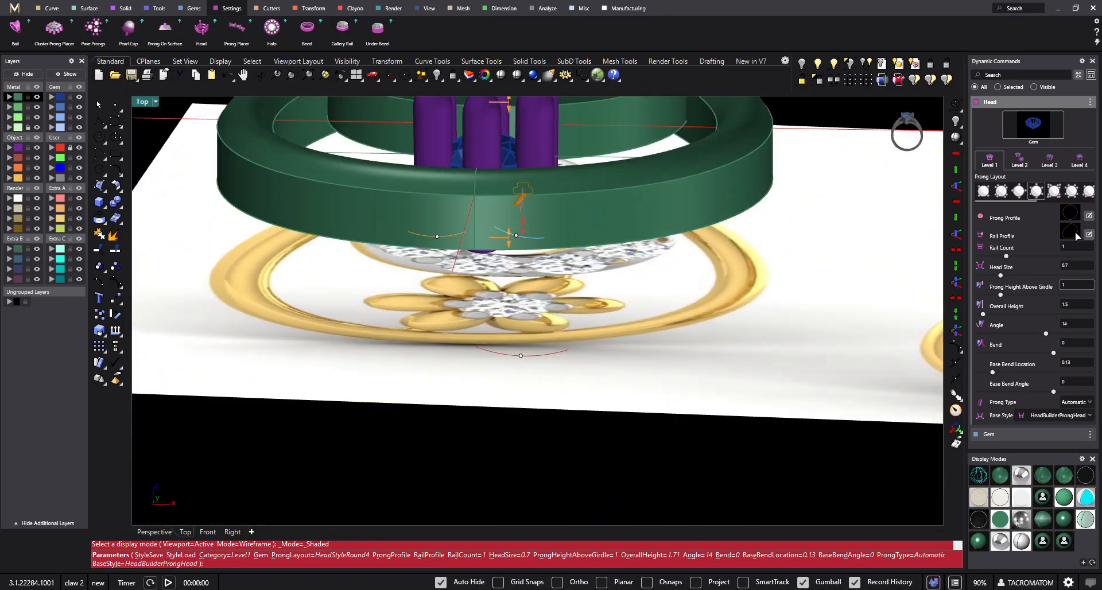
left_click(1075, 232)
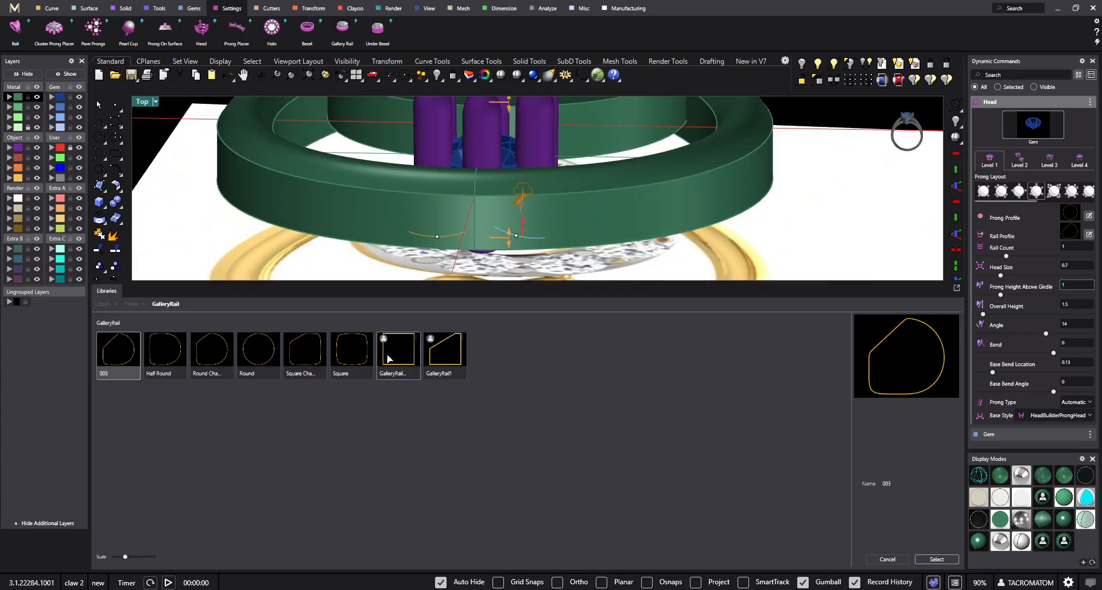
double_click(453, 357)
- Set the head rail's height to 1.5 and thickness to 0.6 in wireframe display, and accept the head
right_click_drag(418, 134, 706, 293, "ctrl+shift")
left_click(1079, 162)
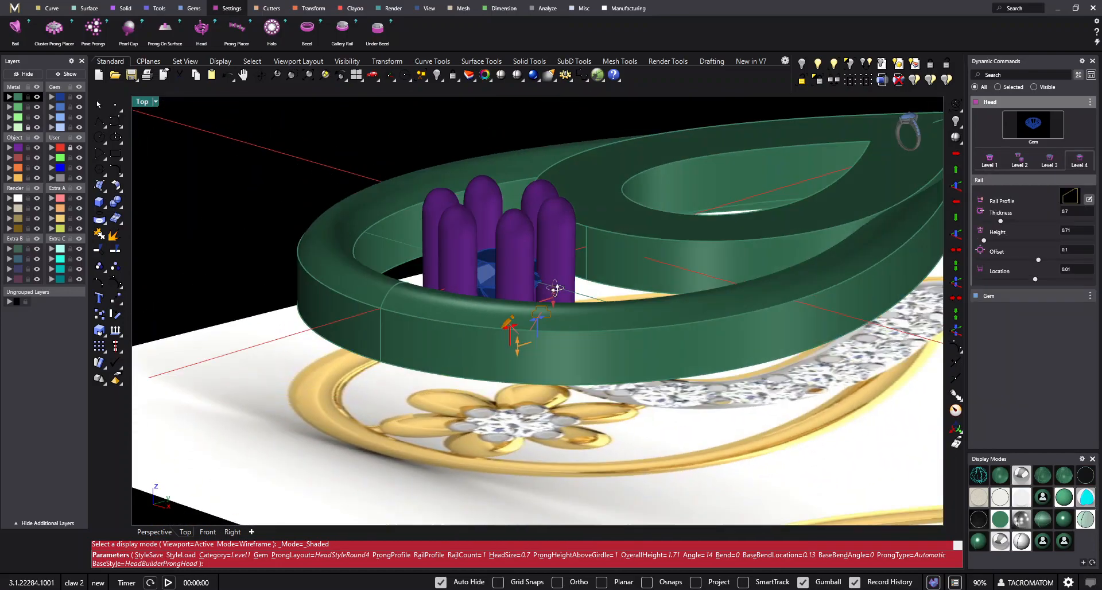
left_click(980, 475)
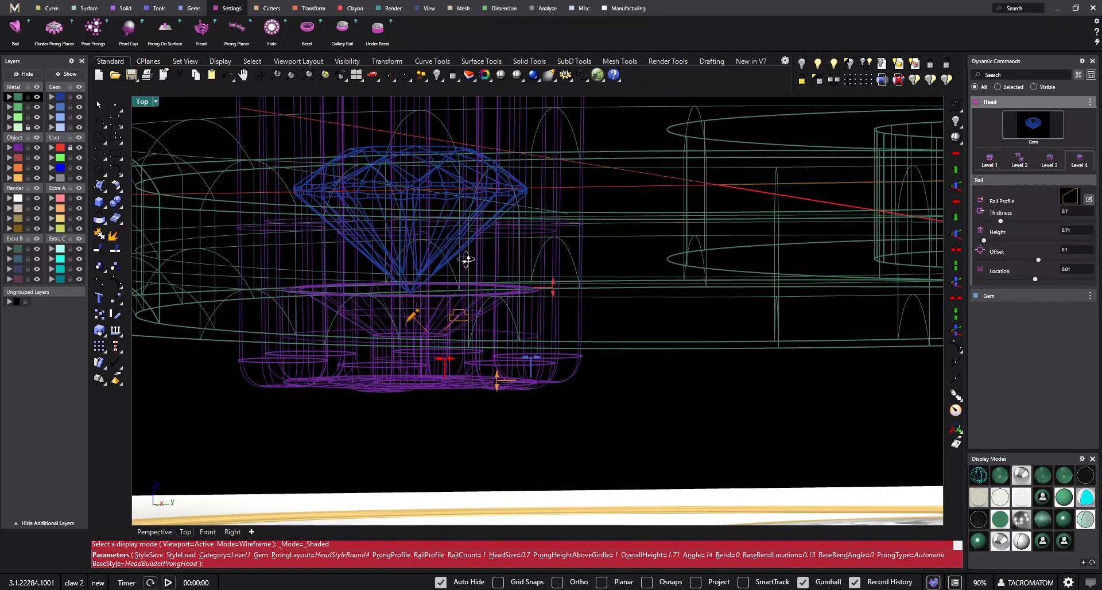
left_click(561, 284)
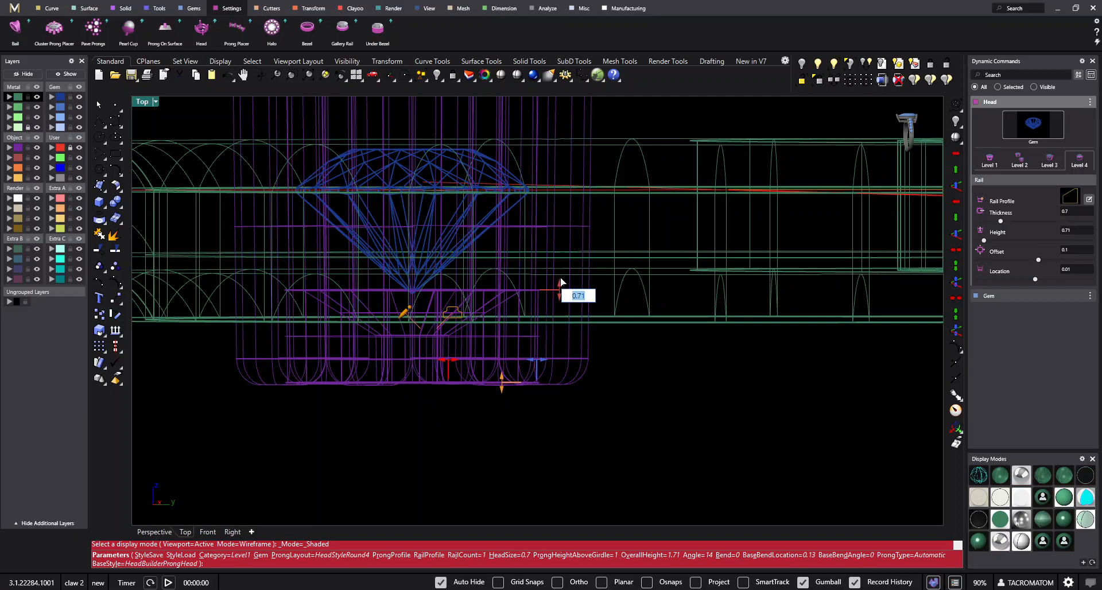
type("1.5")
key("Return")
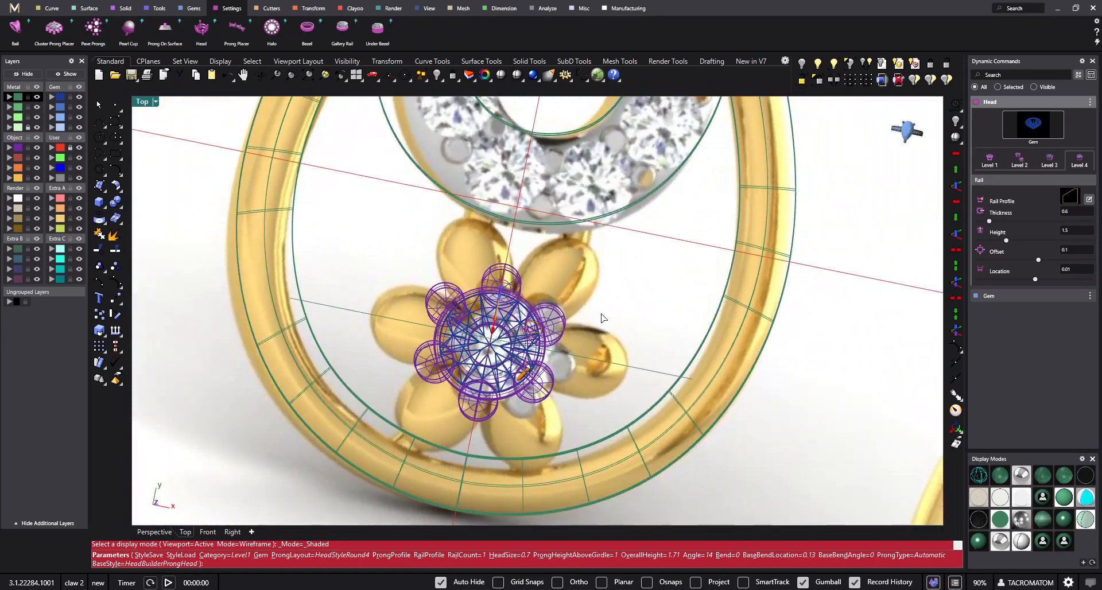
right_click(674, 332)
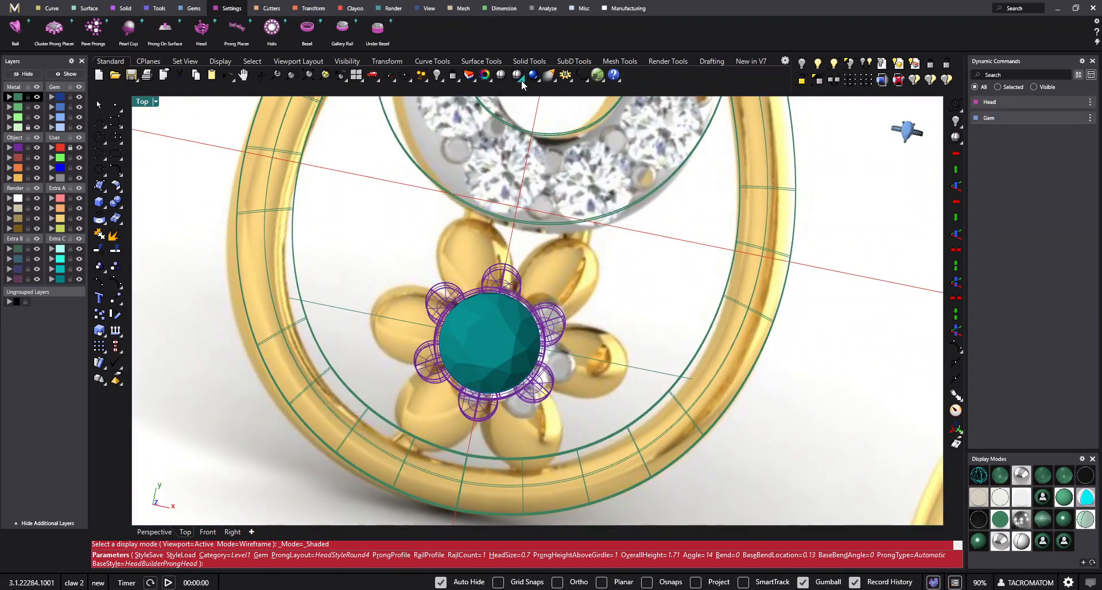
- Restore the world Top view in shaded display, centred on the finished prong head
right_click_drag(510, 280, 535, 328)
scroll(535, 328, "up", 6)
mouse_move(564, 246)
right_mouse_down()
mouse_move(549, 256)
mouse_move(625, 273)
mouse_move(564, 286)
right_mouse_up()
scroll(573, 255, "up", 2)
key("ctrl+F1")
scroll(625, 273, "down", 4)
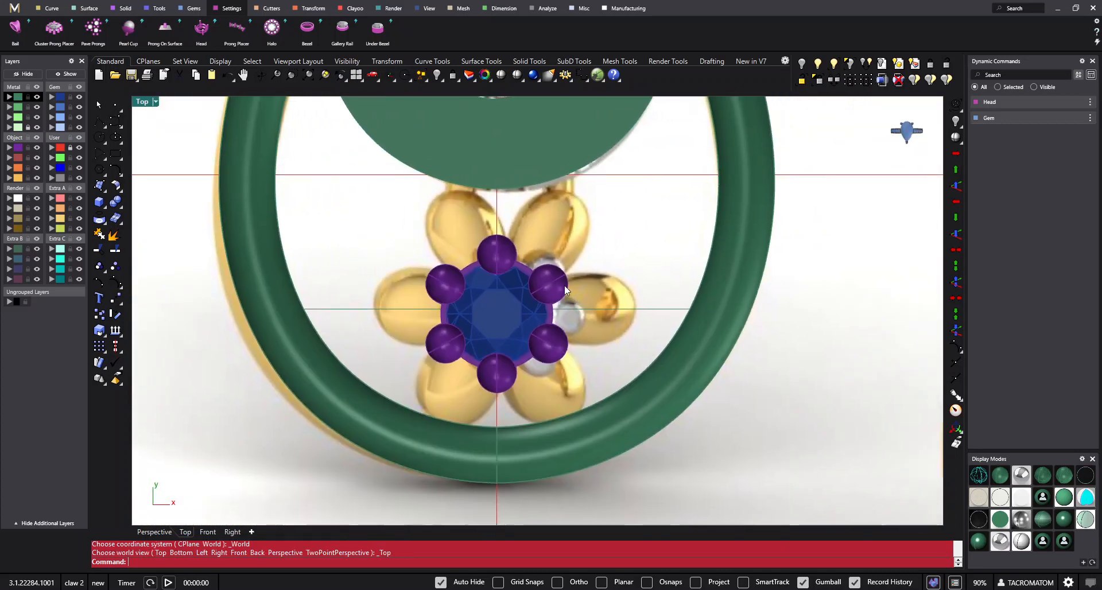
scroll(515, 292, "down", 2)
- Try moving the centre gem sideways away from the flower, and undo the move
left_click(506, 306)
left_click_drag(542, 308, 343, 309)
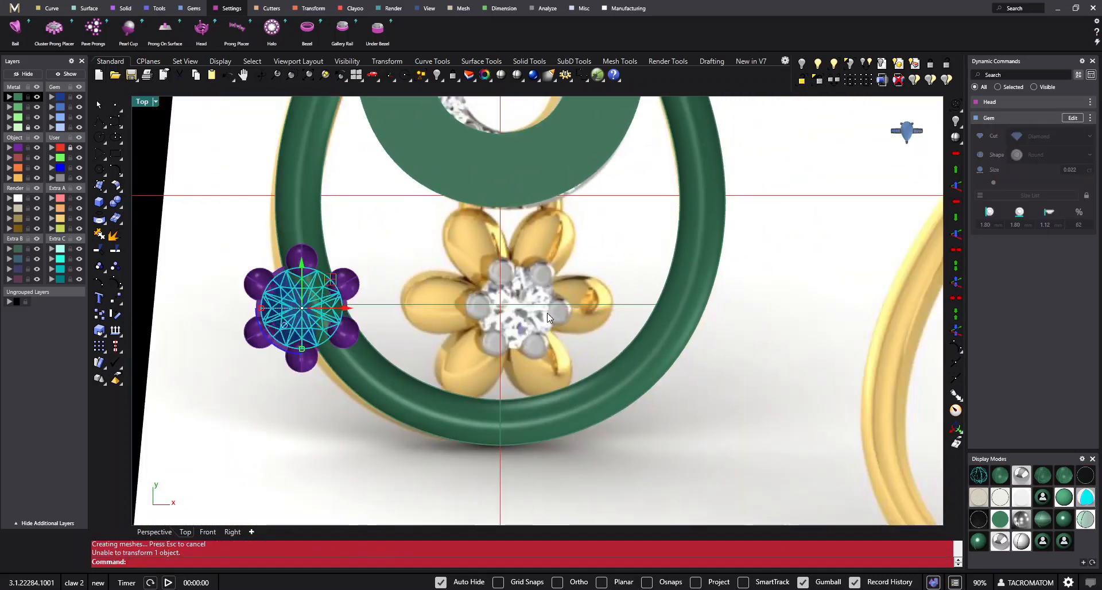
key("ctrl+z")
scroll(552, 312, "up", 3)
key("Escape")
- Compare the prong positions around the centre gem with the reference flower in shaded and wireframe display
left_click(471, 313)
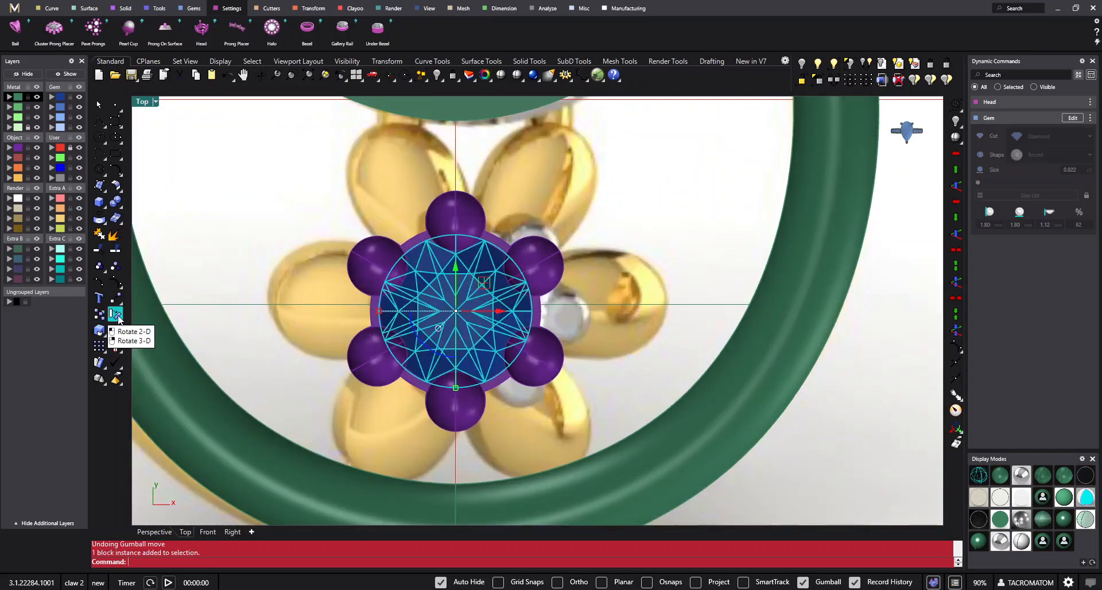
scroll(494, 312, "down", 4)
left_click(582, 345)
scroll(580, 348, "down", 6)
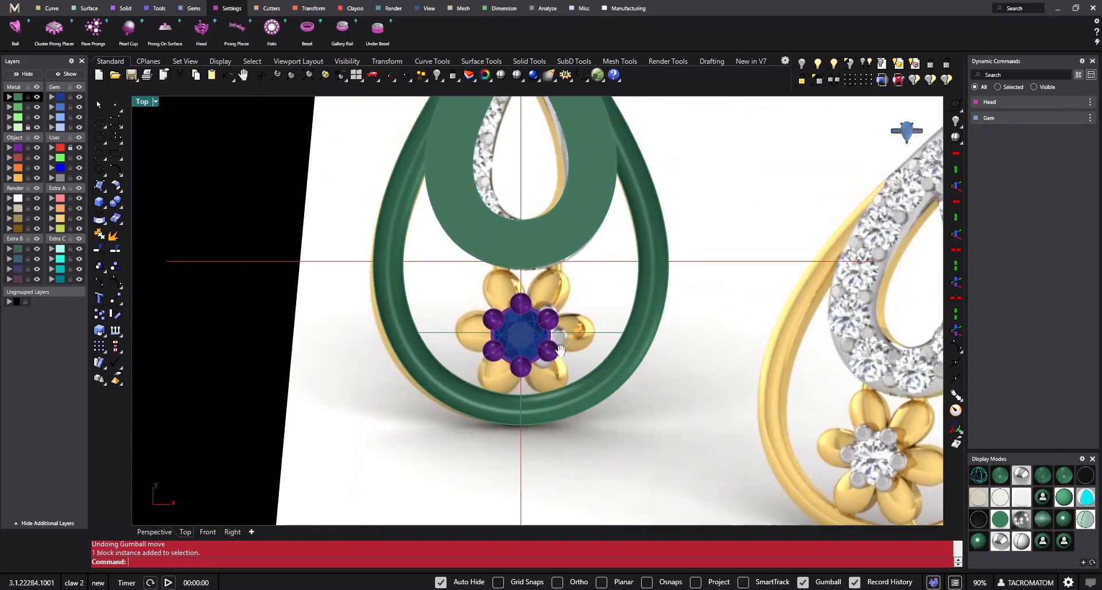
scroll(545, 322, "up", 4)
scroll(600, 308, "down", 5)
scroll(487, 308, "up", 8)
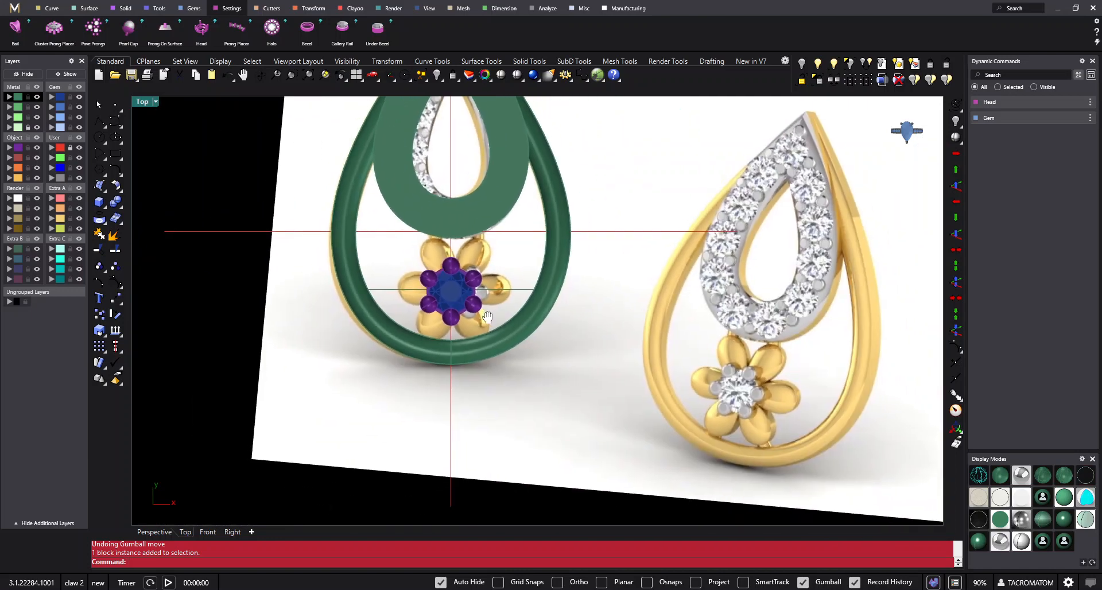
left_click(438, 285)
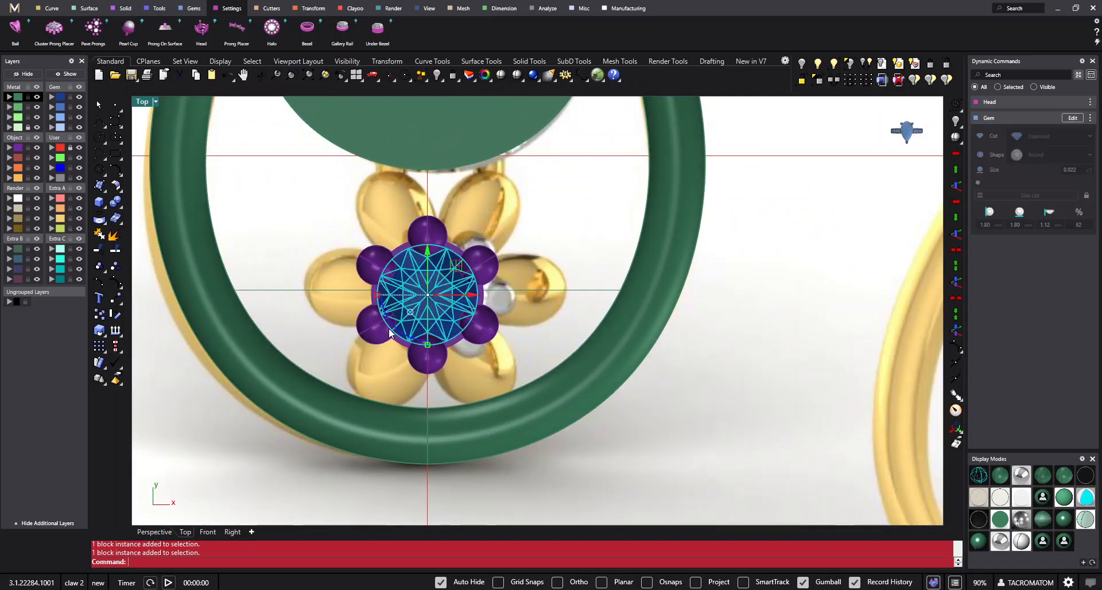
left_click(555, 326)
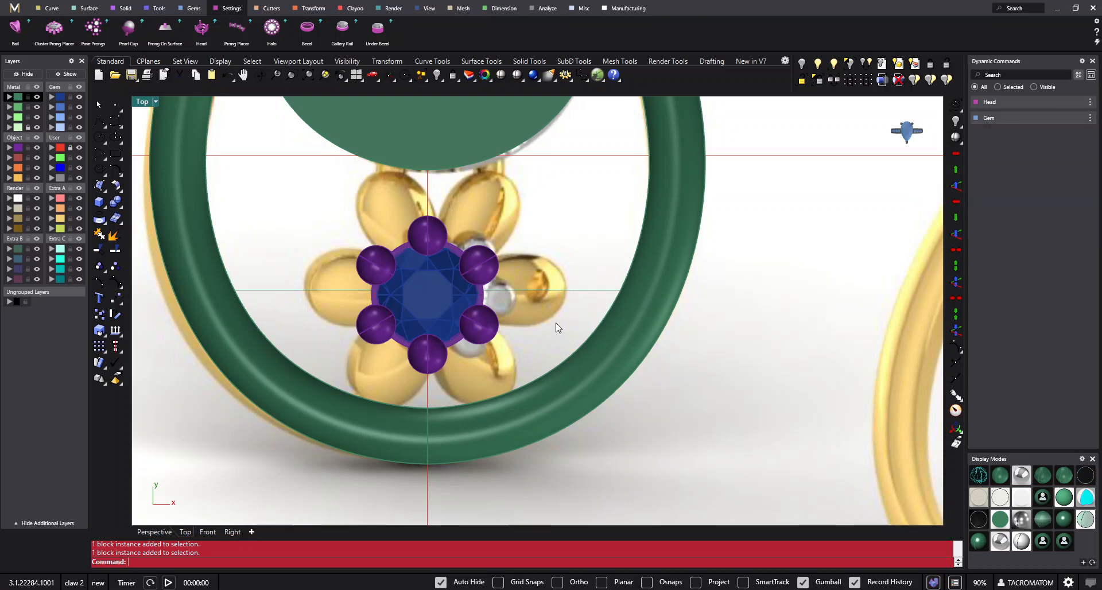
scroll(487, 260, "down", 2)
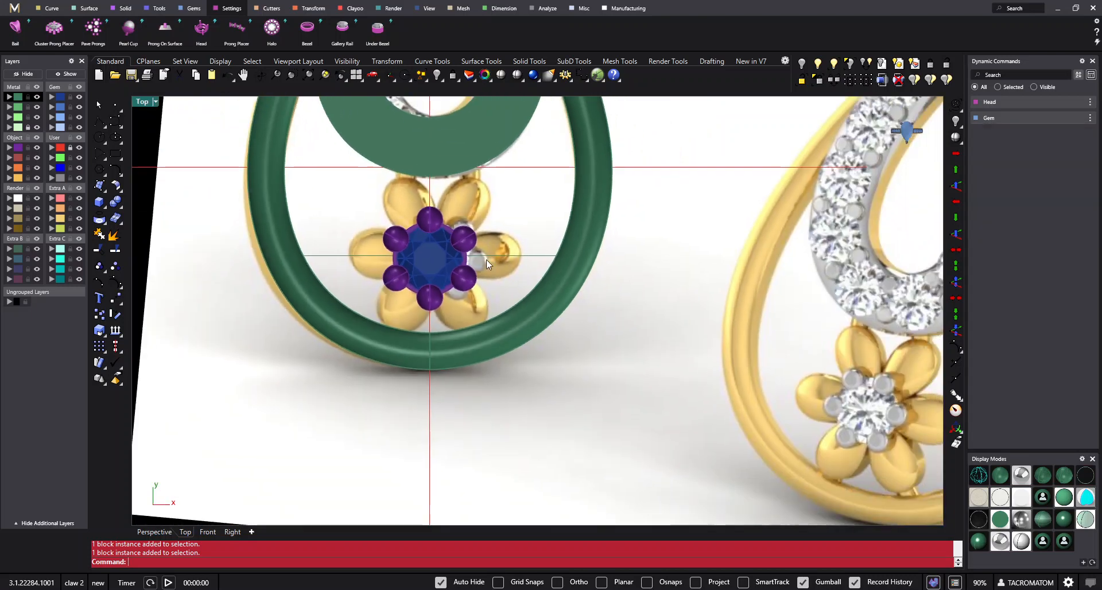
left_click(518, 76)
scroll(451, 246, "up", 4)
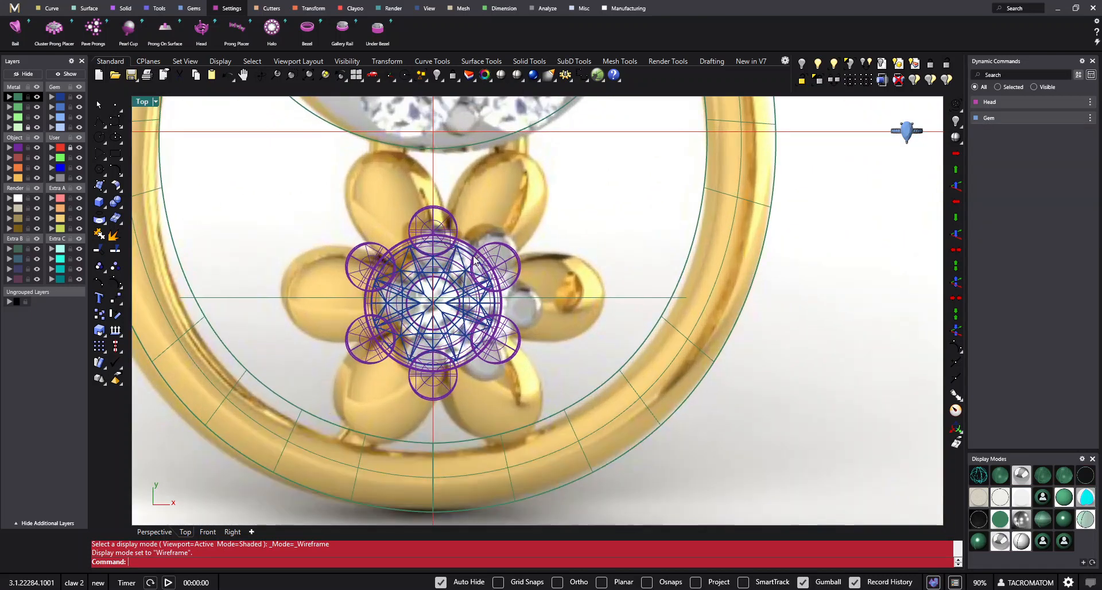
left_click(459, 232)
left_click(534, 75)
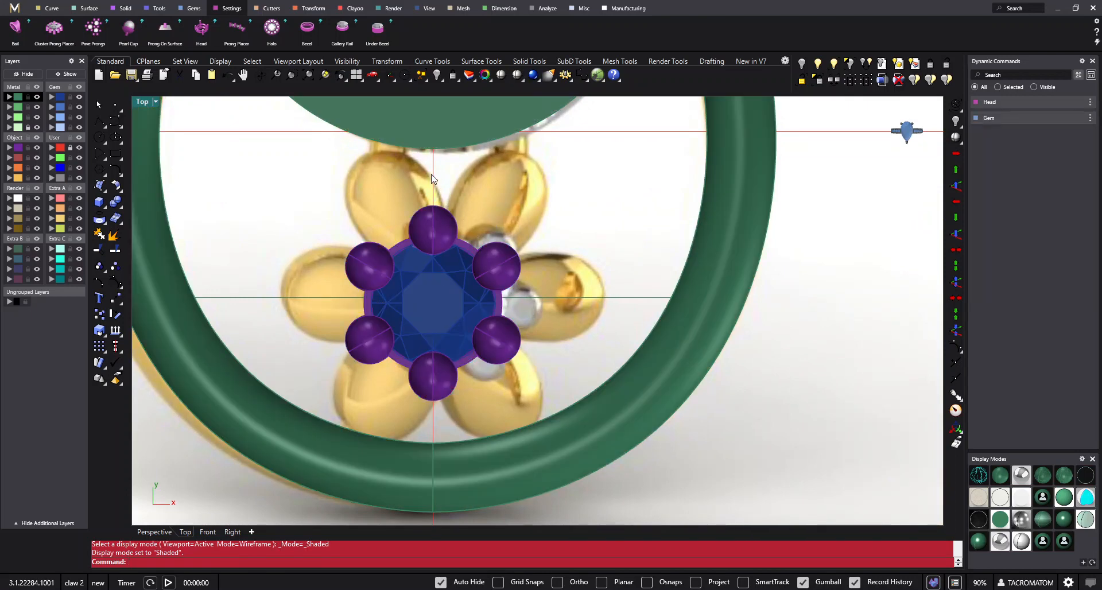
left_click(428, 208)
left_click(544, 287)
left_click(458, 312)
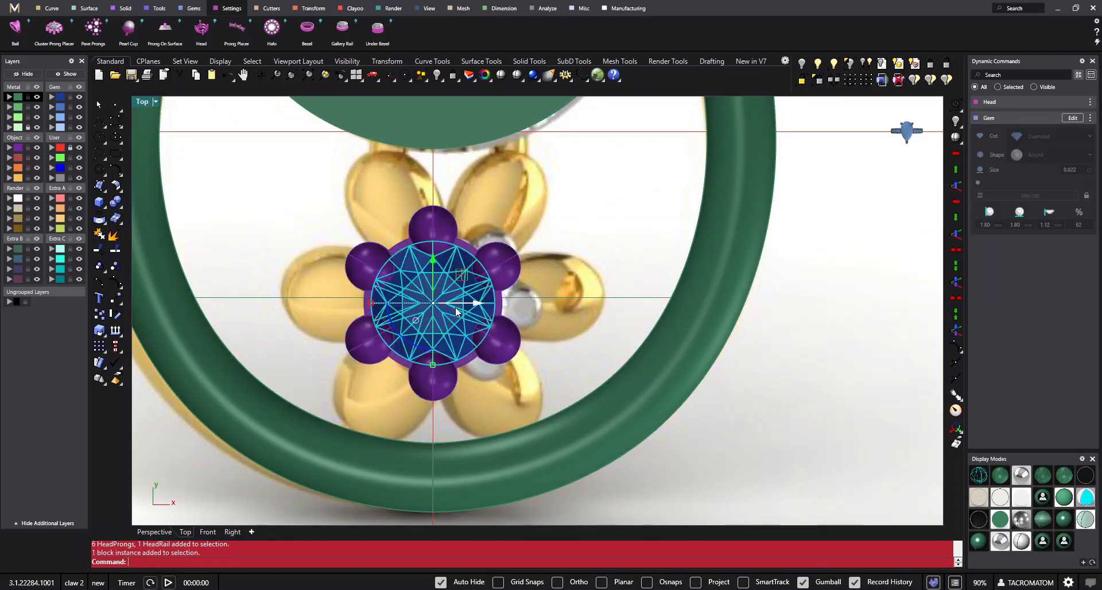
key("Escape")
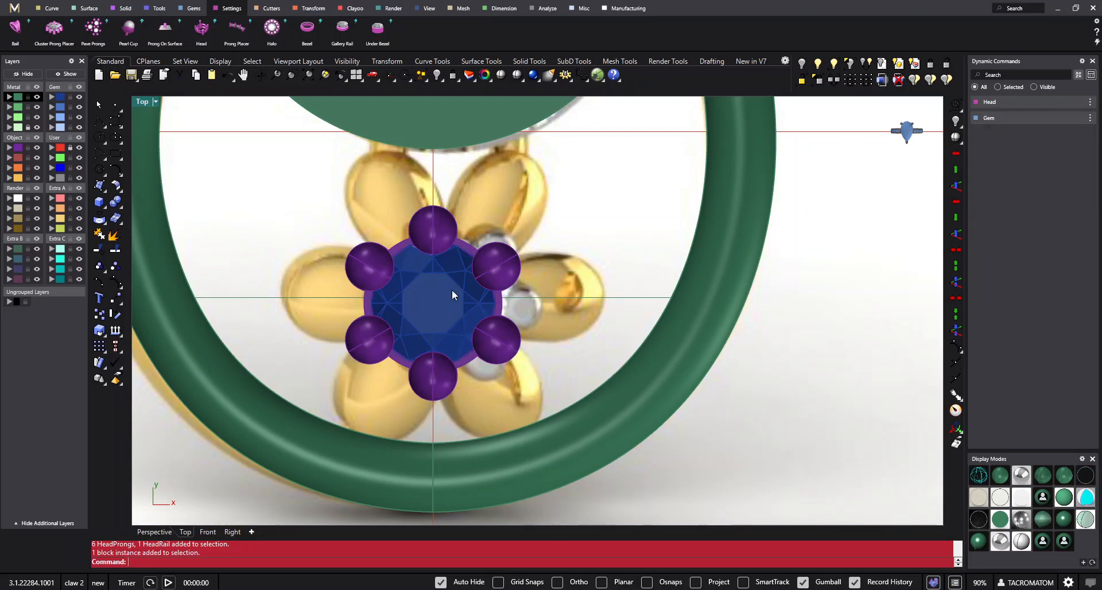
left_click(453, 280)
key("Escape")
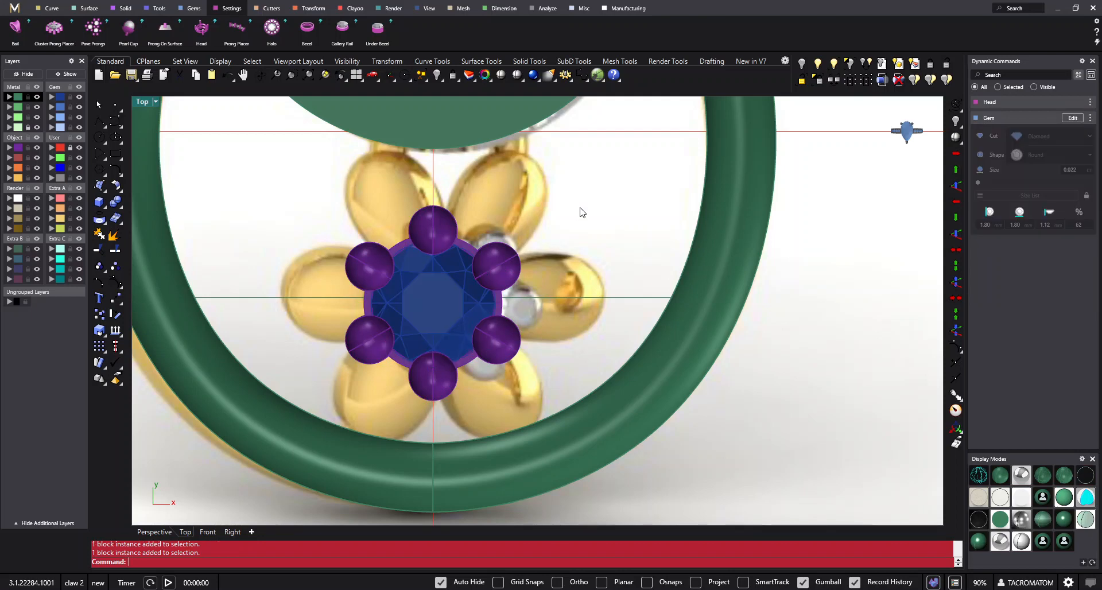
- Rotate the centre gem with its prong head by 90 degrees
left_click(441, 269)
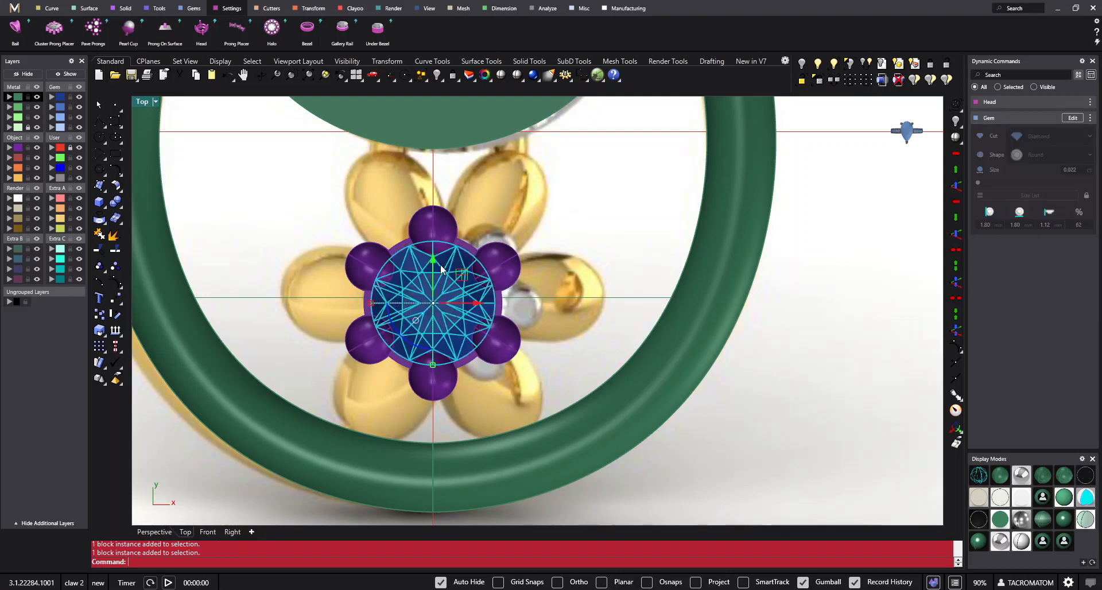
left_click(405, 343)
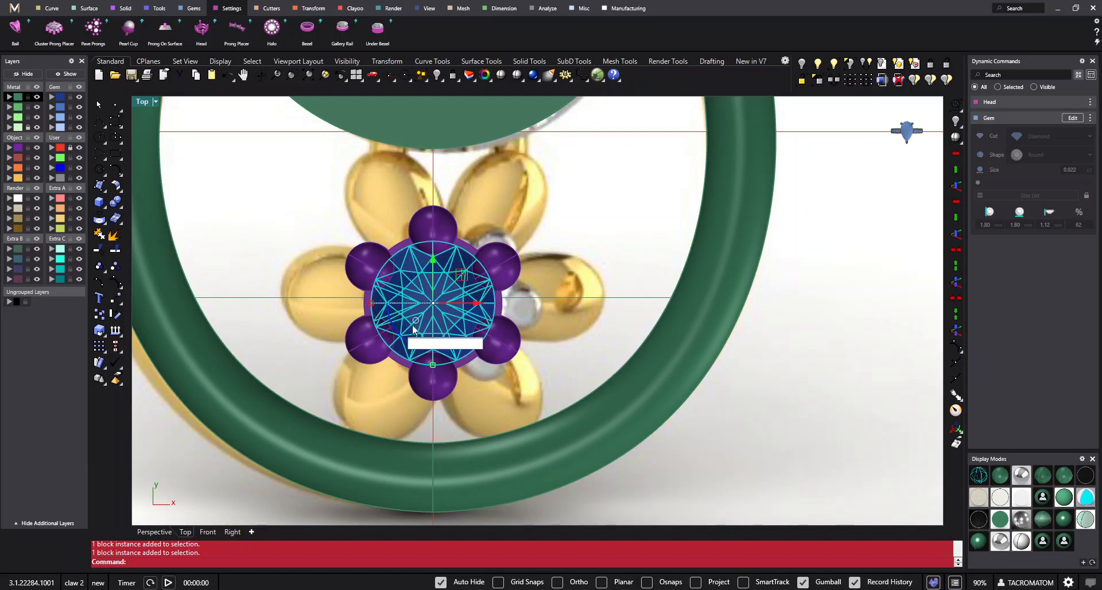
type("90")
key("Return")
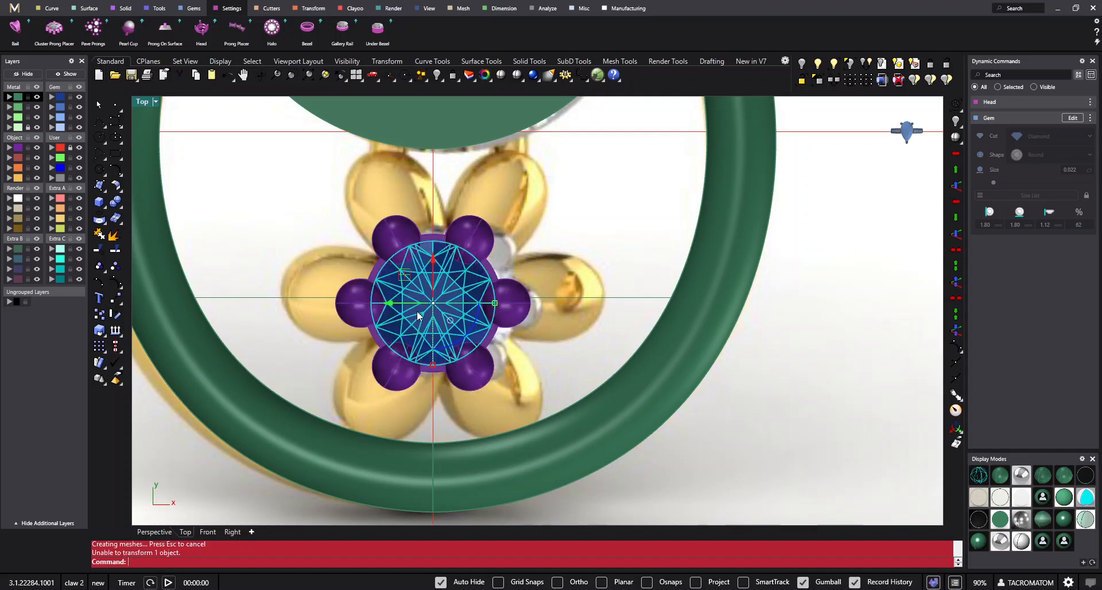
key("Escape")
- Examine how the rotated prongs line up with the petals of the reference flower
scroll(473, 295, "down", 2)
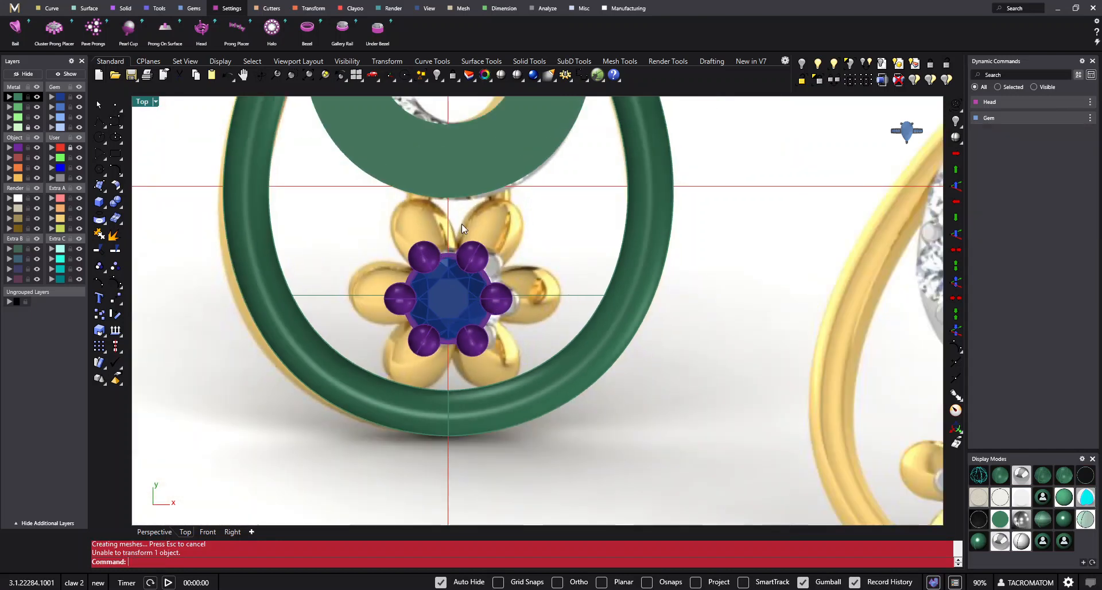
scroll(463, 248, "up", 2)
scroll(453, 253, "up", 2)
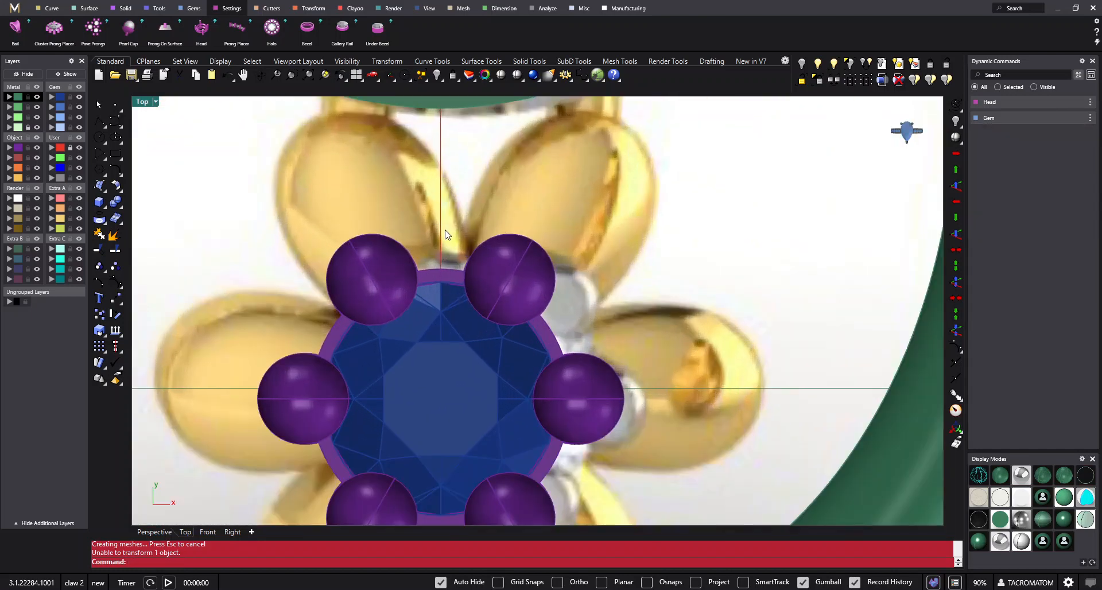
left_click(439, 277)
scroll(525, 243, "down", 4)
left_click(583, 251)
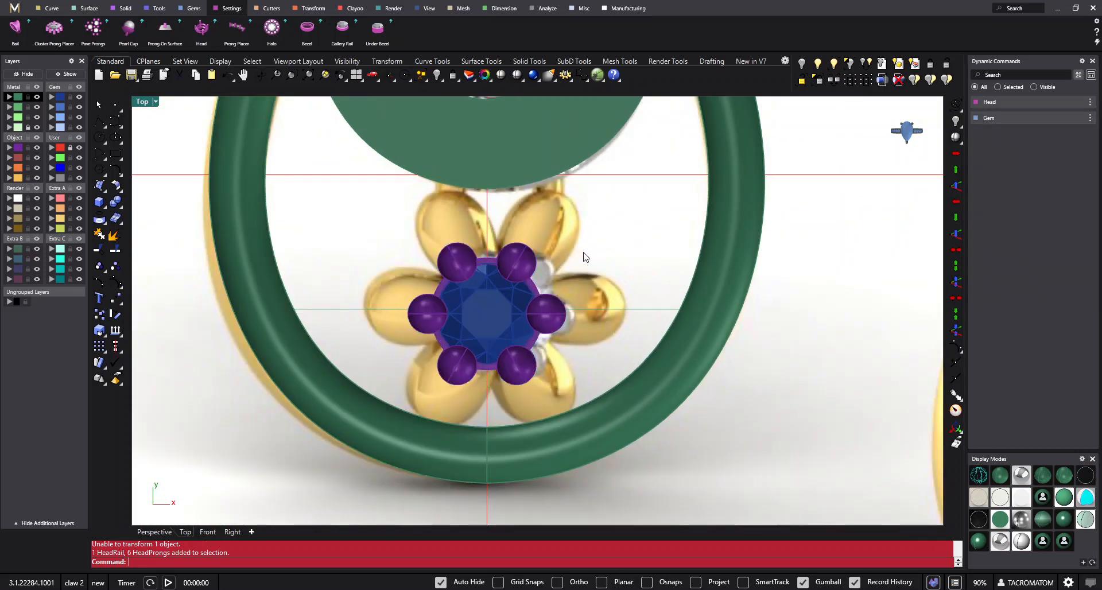
scroll(585, 248, "down", 2)
right_click_drag(590, 242, 574, 265)
right_click_drag(528, 321, 516, 276)
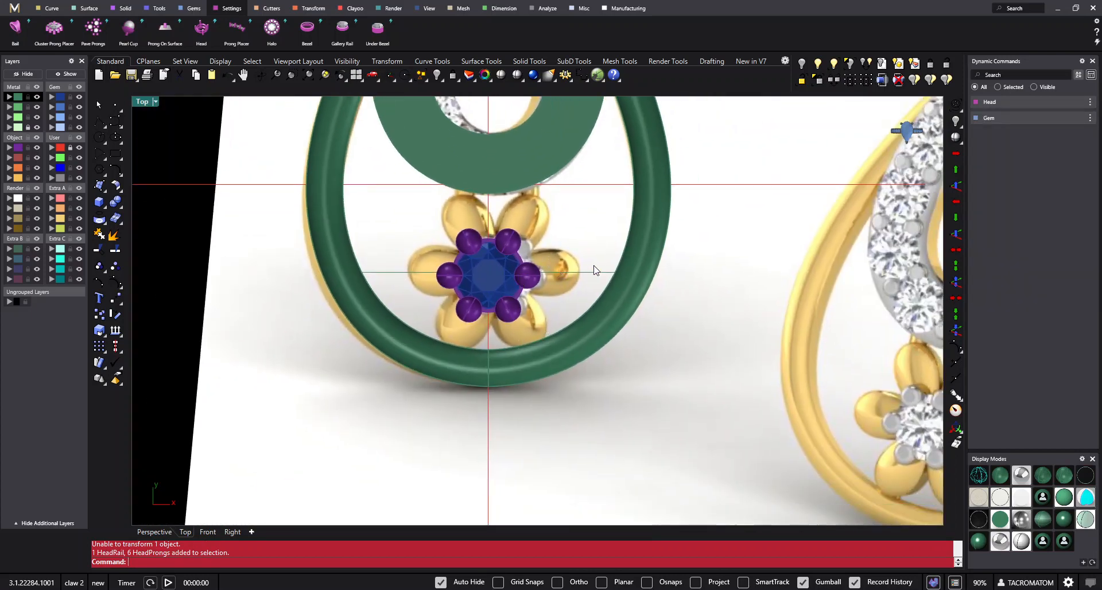
scroll(533, 264, "up", 4)
left_click(574, 276)
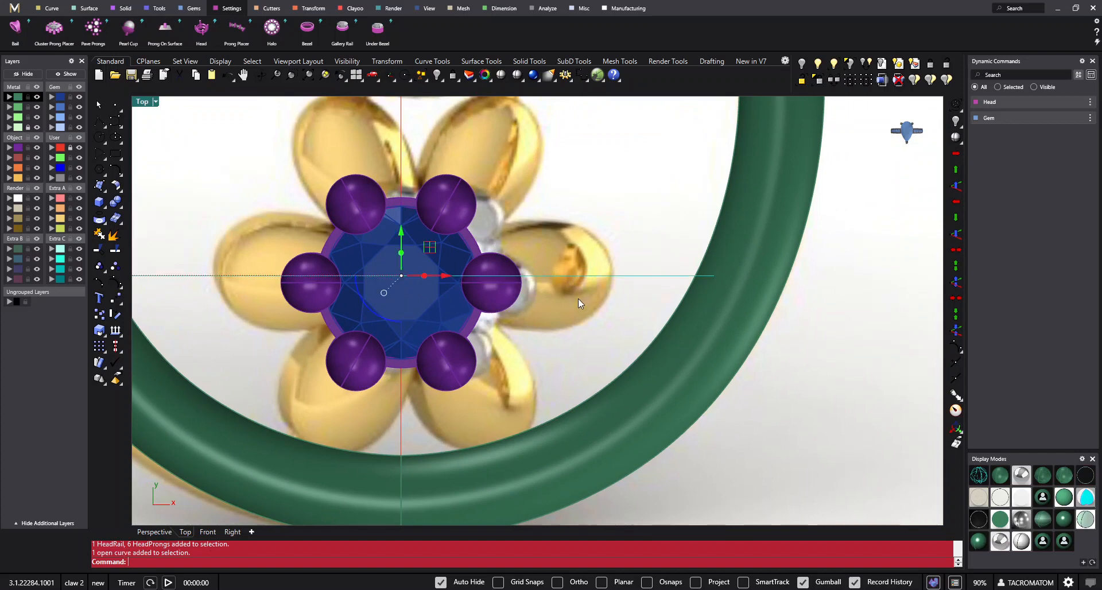
left_click(596, 252)
right_click_drag(553, 254, 529, 258)
type("qq")
key("space")
scroll(463, 256, "down", 4)
key("Escape")
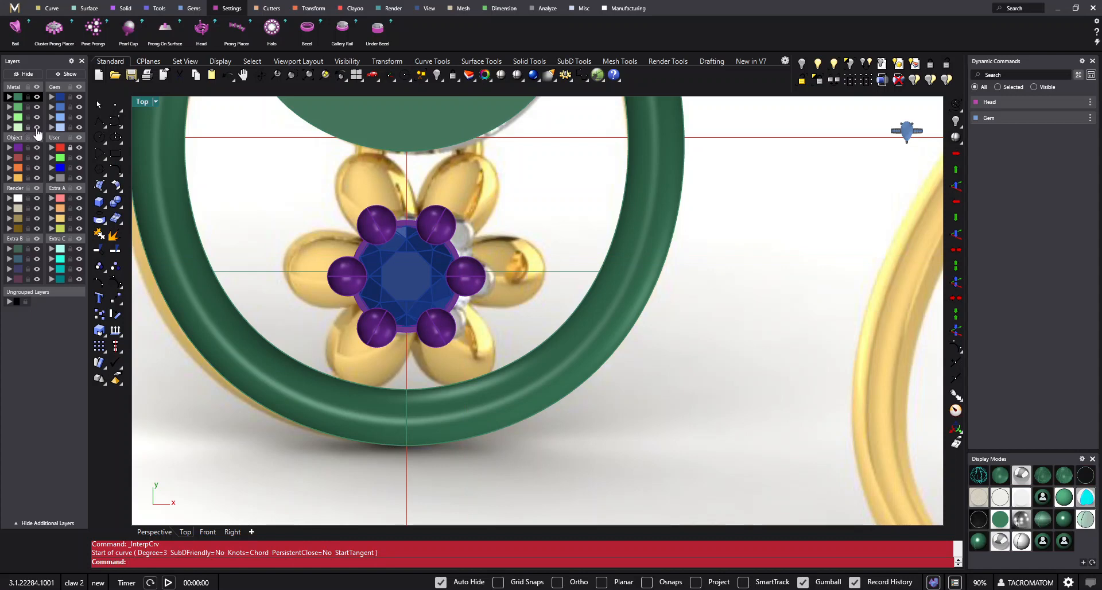
- Shift the reference picture slightly to the left so its flower is centred behind the prong head, and lock the picture's layer
left_click(529, 210)
right_click_drag(532, 213, 552, 256)
scroll(612, 287, "down", 4)
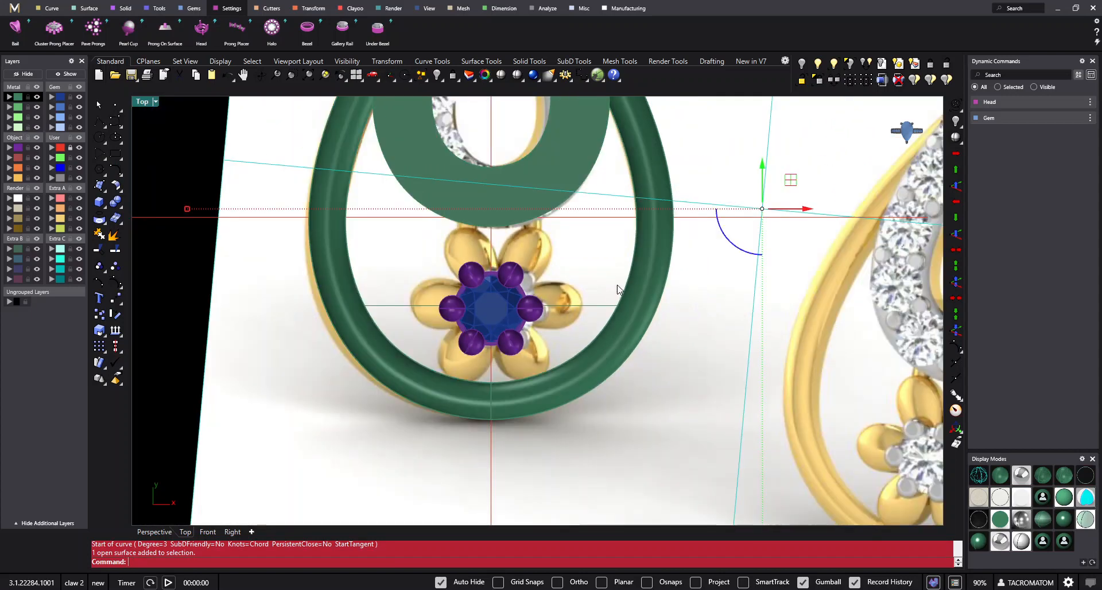
scroll(612, 287, "up", 2)
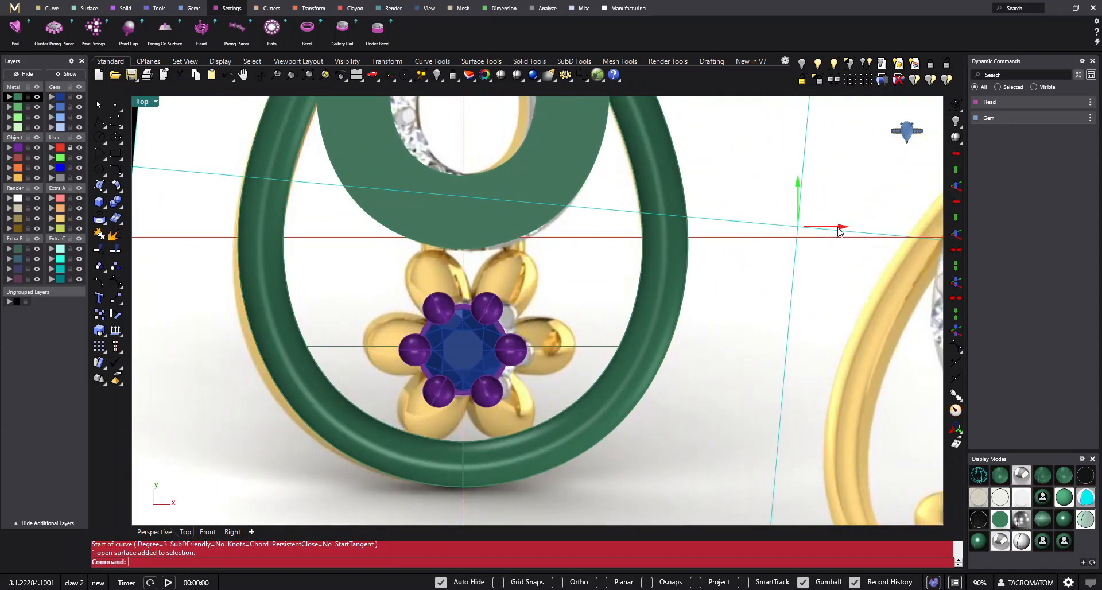
left_click_drag(839, 230, 828, 240)
left_click_drag(829, 240, 829, 244)
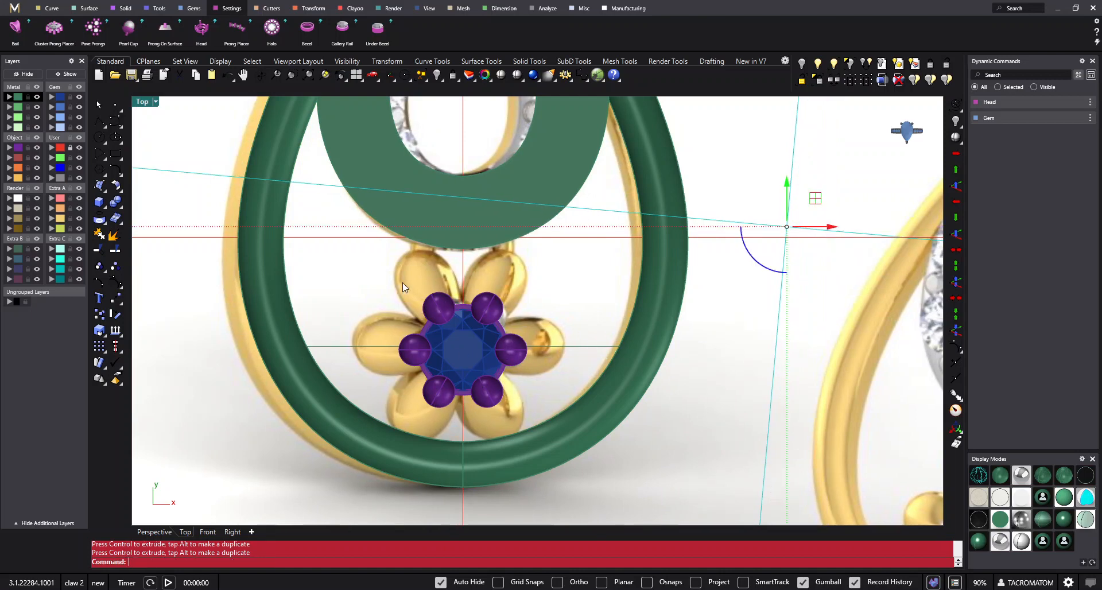
left_click(28, 129)
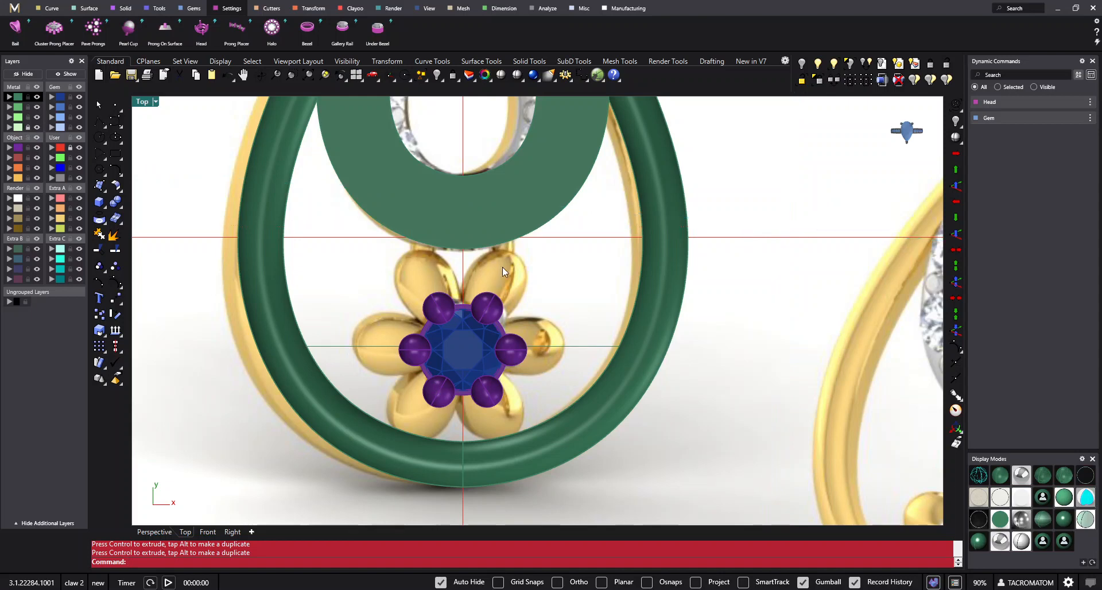
- Draw an interpolated curve tracing the upper edge of the reference flower's petal on the +X side, from the gem to the petal's tip
scroll(545, 318, "up", 4)
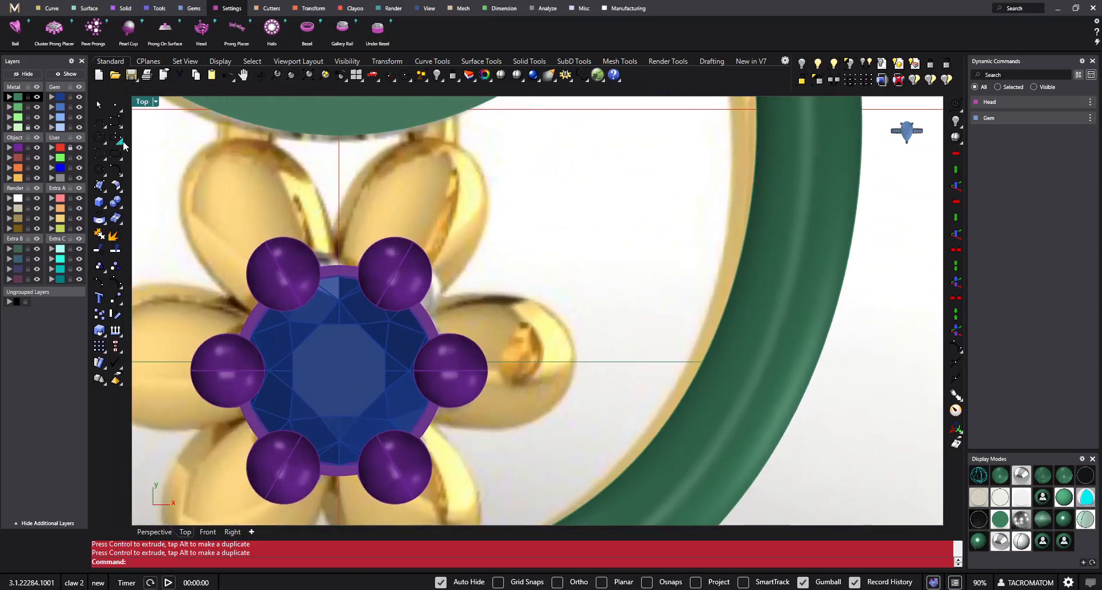
left_click(122, 127)
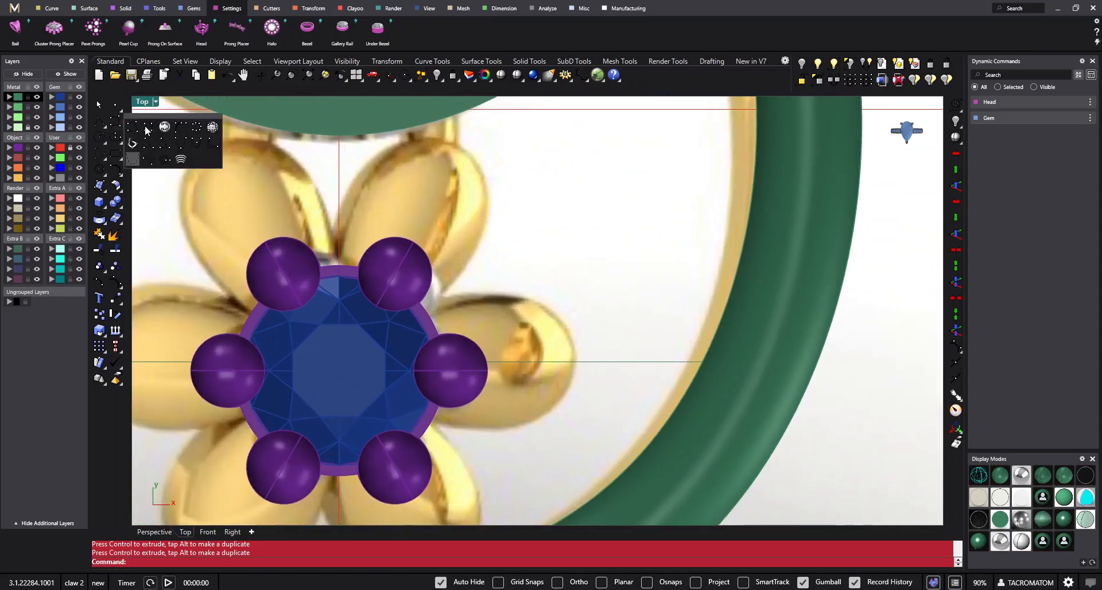
left_click(145, 127)
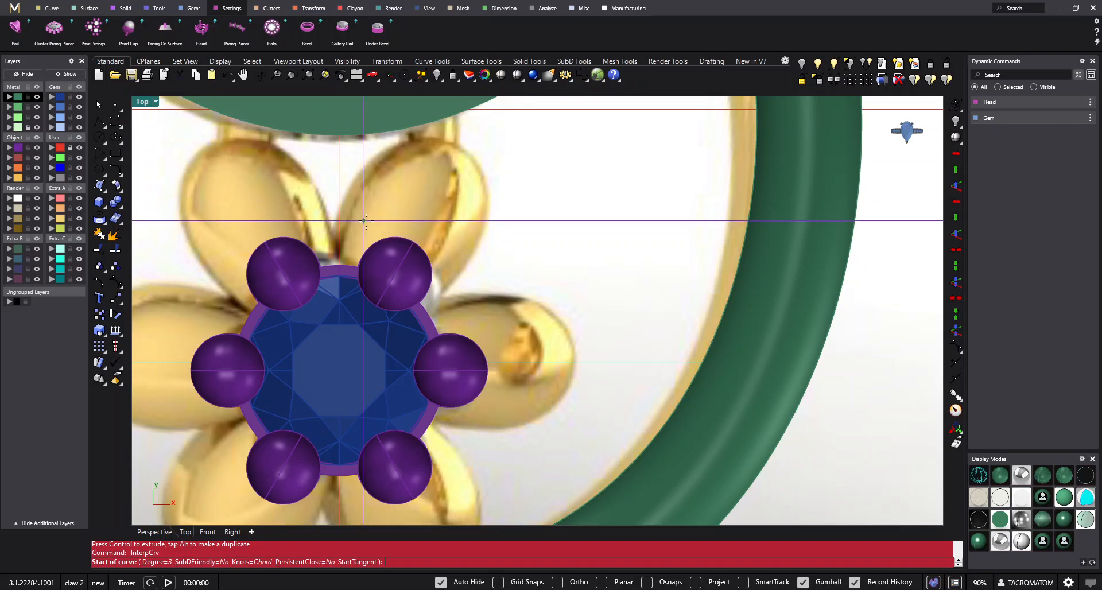
left_click(413, 328)
left_click(450, 305)
left_click(510, 296)
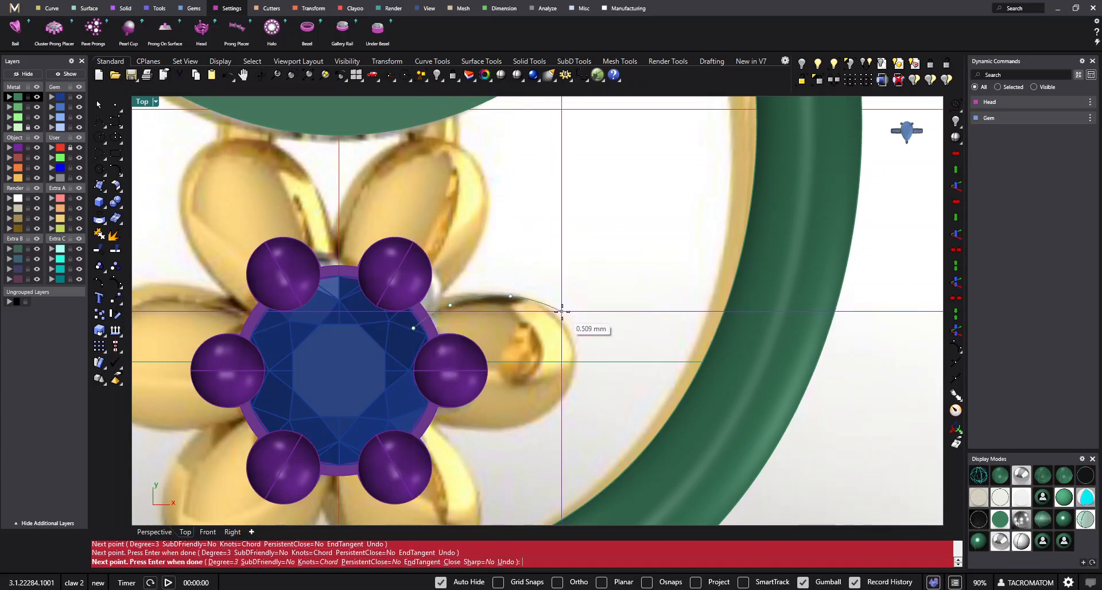
left_click(565, 318)
left_click(577, 352)
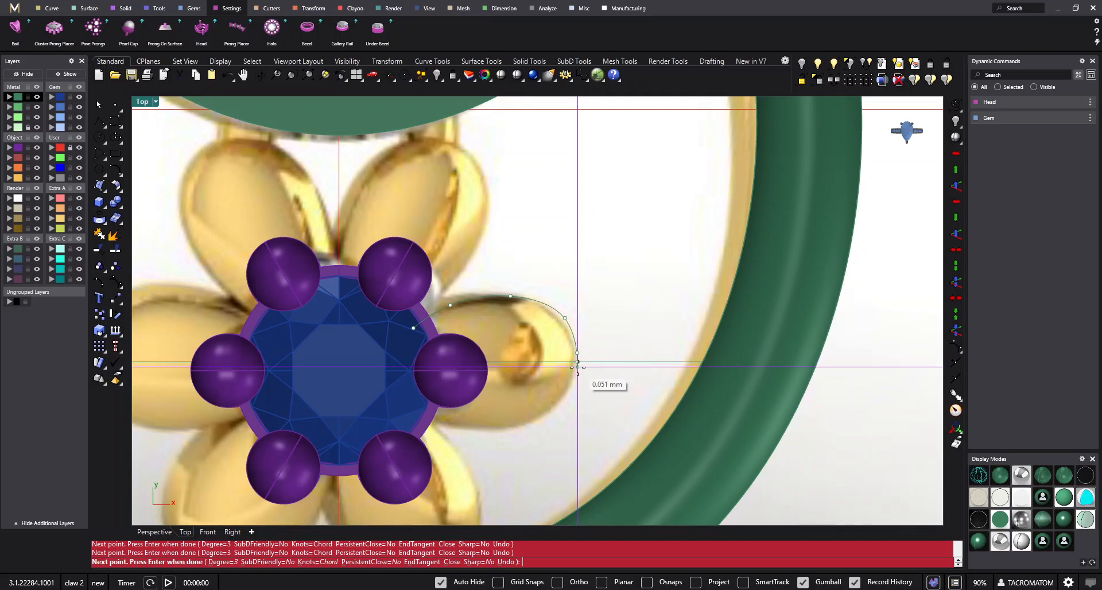
left_click(577, 362)
key("Return")
- Show the petal curve's control points and adjust those near the tip to fit the reference petal's outline
scroll(581, 345, "up", 4)
left_click(567, 319)
type("10")
key("Return")
left_click_drag(554, 300, 587, 253)
right_click_drag(580, 319, 595, 296)
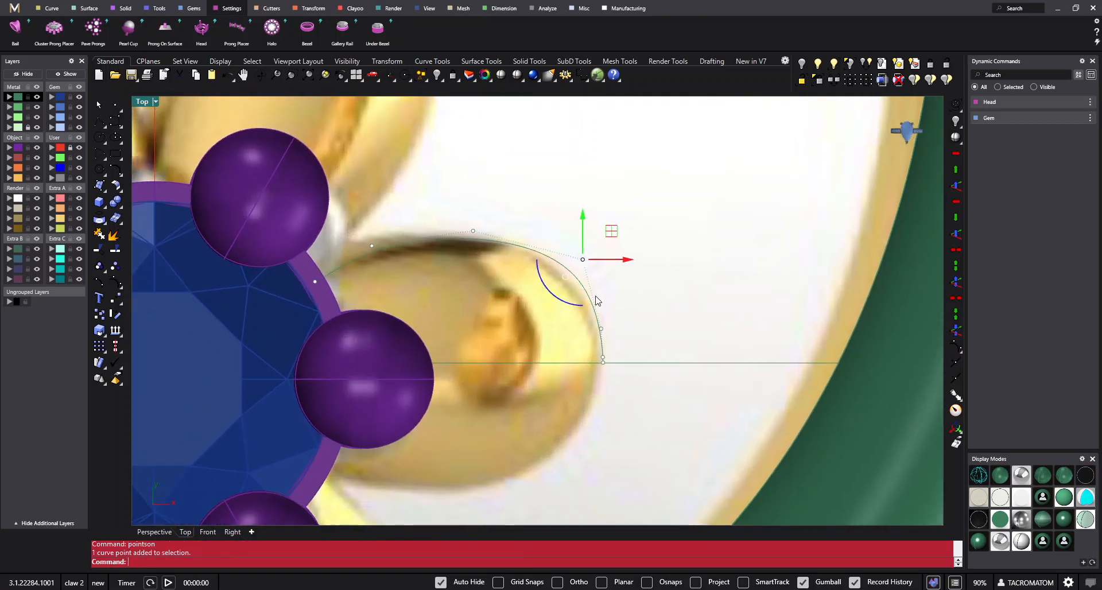
left_click_drag(596, 298, 591, 293)
left_click(586, 293)
scroll(612, 295, "down", 2)
right_click_drag(609, 315, 627, 296)
left_click(554, 251)
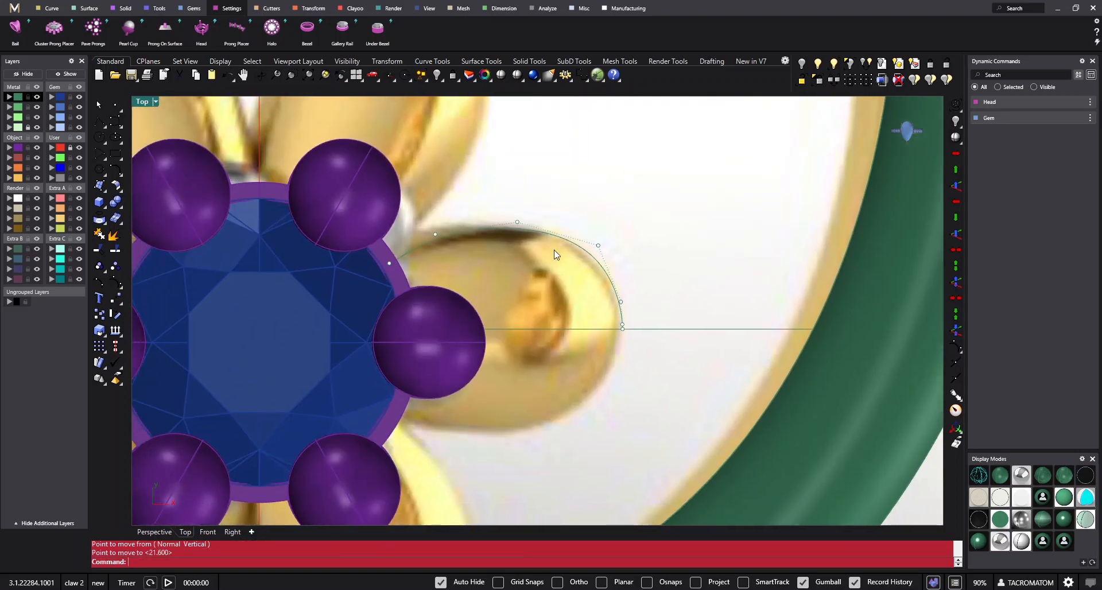
- Move the control point next to the petal curve's inner end slightly
left_click(387, 264)
type("m")
key("Return")
left_click(436, 271)
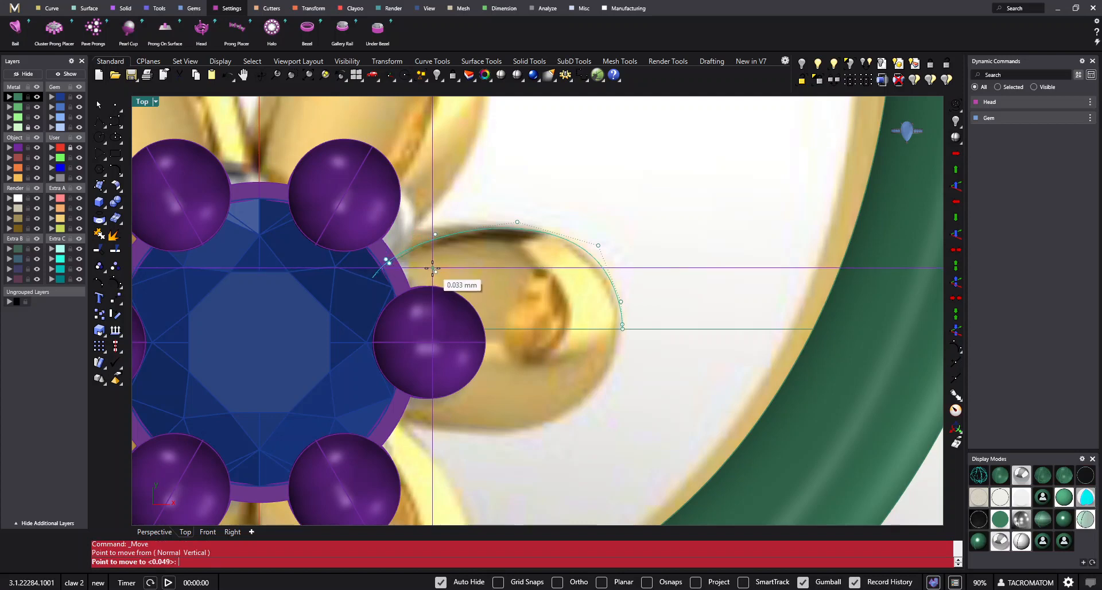
left_click(431, 267)
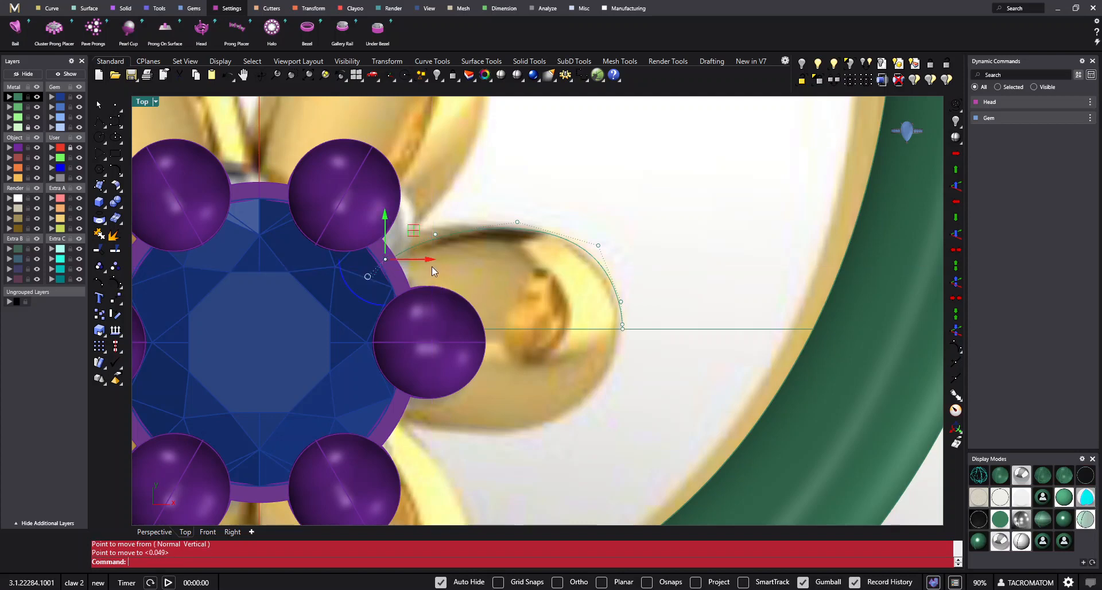
- Switch to wireframe display and delete the control point next to the petal curve's inner end
left_click(979, 475)
scroll(432, 294, "up", 1)
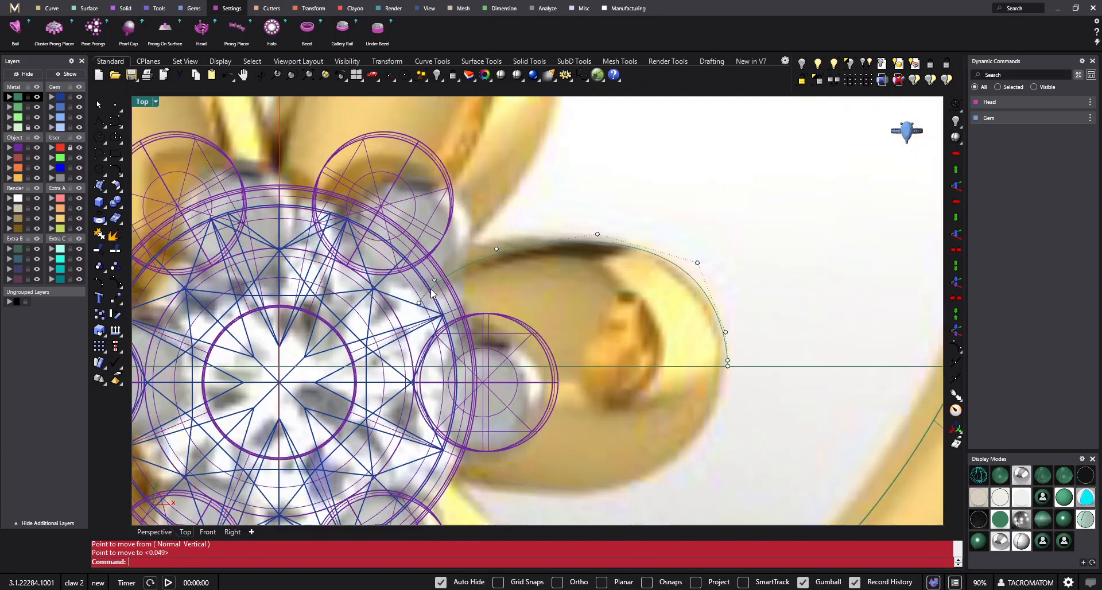
left_click(417, 316)
scroll(417, 292, "down", 2)
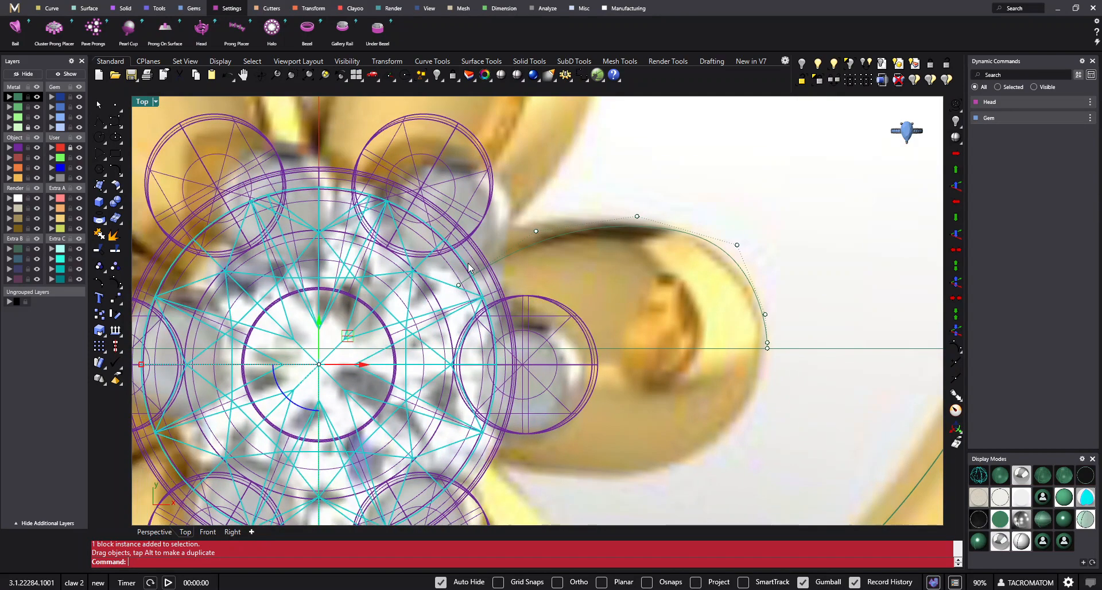
key("Escape")
scroll(472, 270, "up", 2)
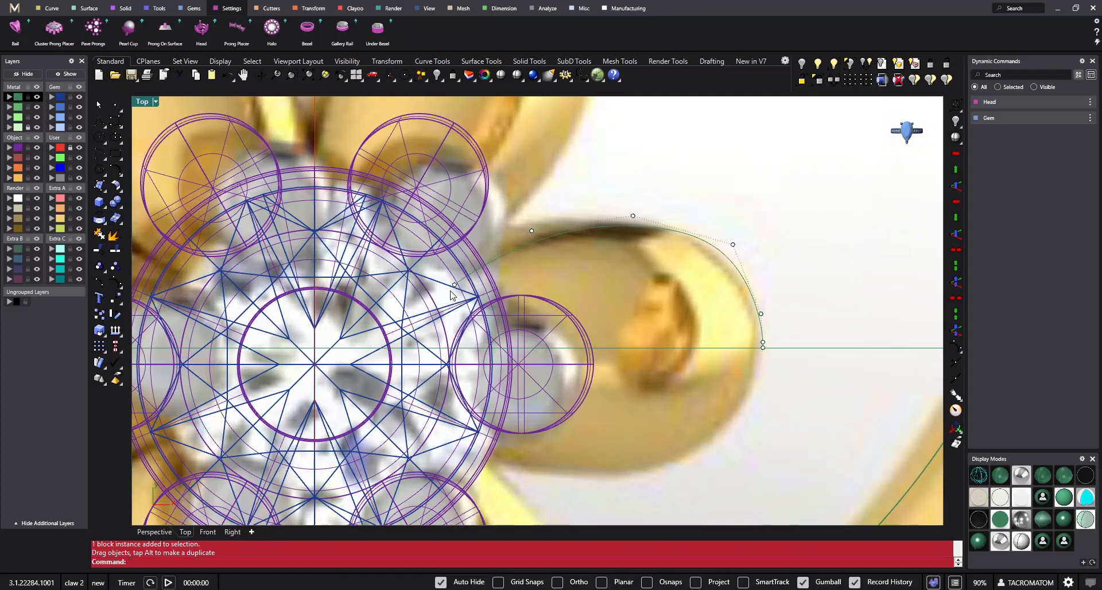
- Rotate the petal curve's two innermost control points slightly to follow the edge of the reference petal
right_click_drag(522, 220, 522, 253)
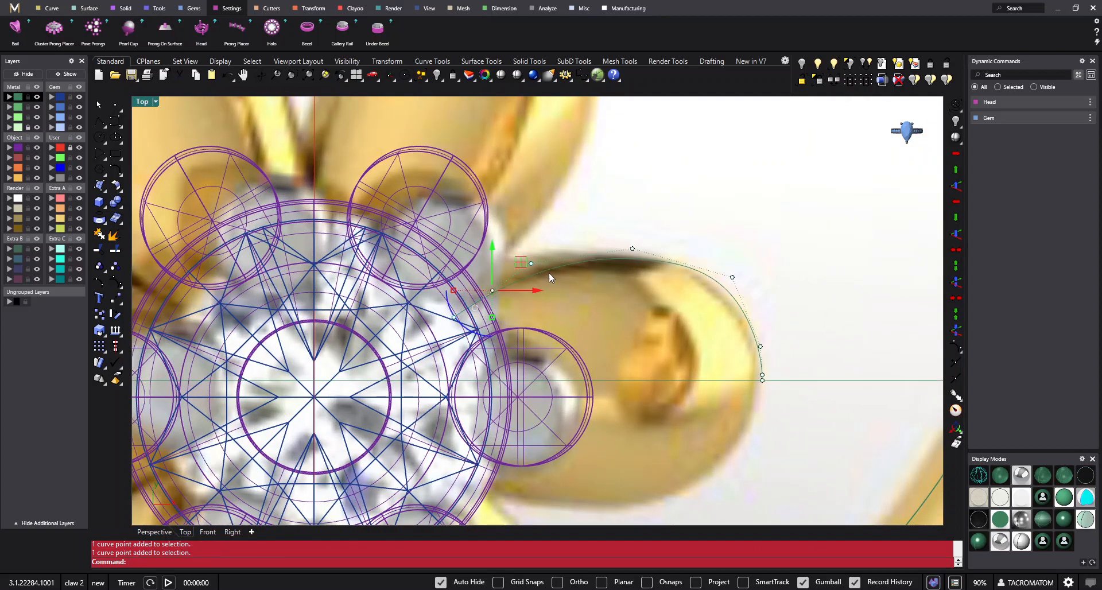
scroll(627, 298, "down", 2)
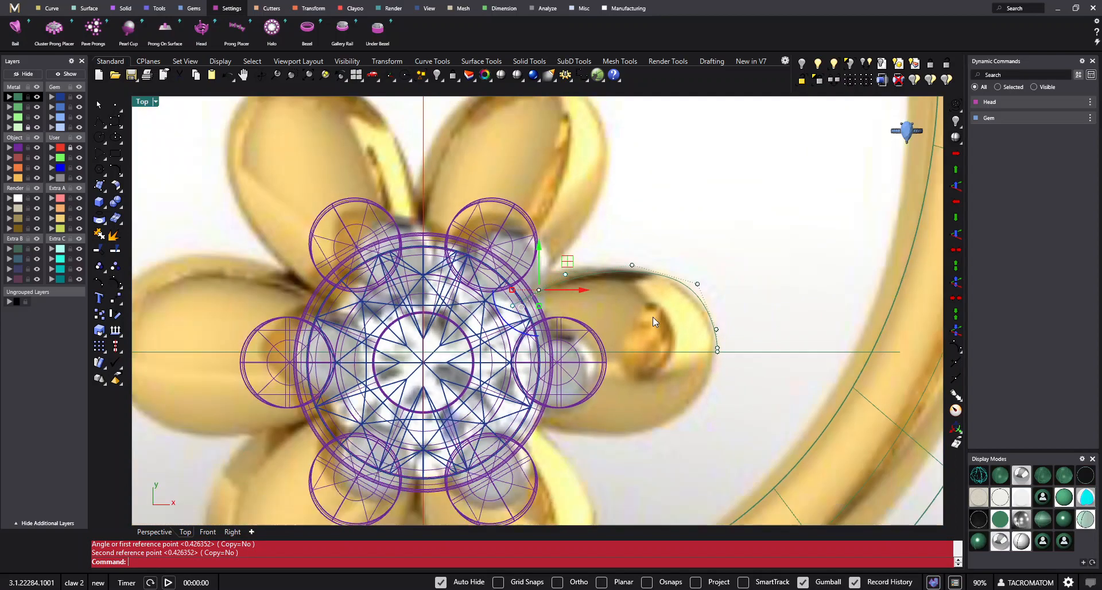
key("Escape")
key("Escape")
- Show the control points again and move the one just above the petal's tip slightly towards the outline
right_click_drag(653, 317, 570, 297)
left_click(630, 309)
scroll(624, 315, "up", 4)
right_click_drag(623, 325, 573, 320)
type("w")
key("space")
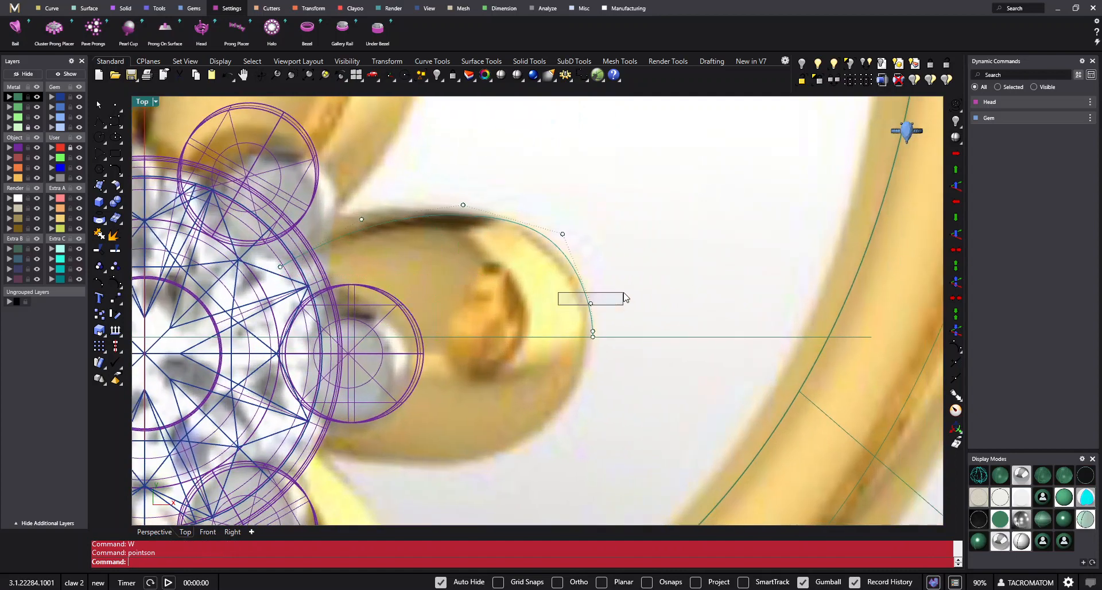
left_click_drag(624, 293, 624, 293)
right_click_drag(616, 301, 578, 313)
type("m")
key("space")
left_click(580, 317)
left_click(582, 312)
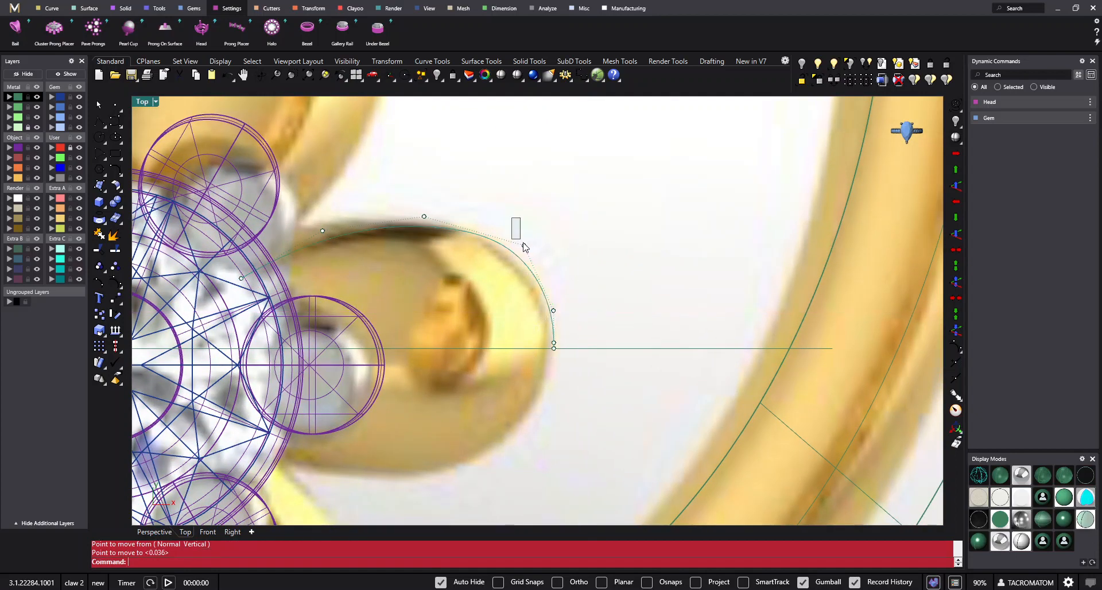
- Move the control point on the petal's outer shoulder inward by about 0.02 mm
type("m")
key("space")
left_click(552, 259)
left_click(545, 258)
key("Escape")
key("Escape")
- Mirror the half-petal curve across a horizontal line through its tip to form the lower half
right_click_drag(568, 312, 593, 320)
scroll(591, 318, "down", 2)
scroll(557, 310, "down", 2)
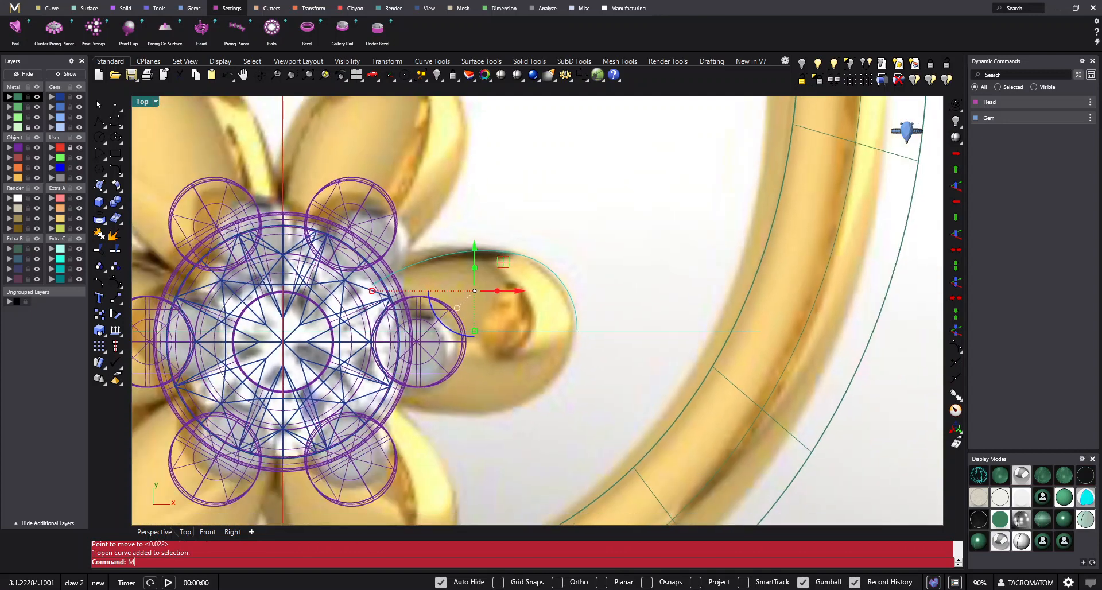
type("mir")
key("space")
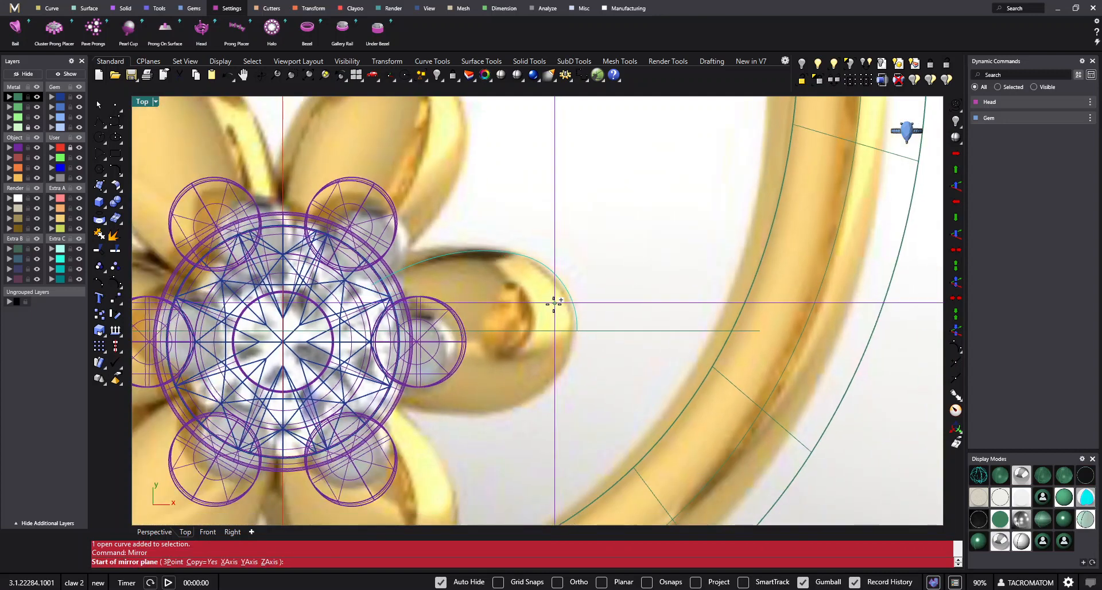
left_click(578, 331)
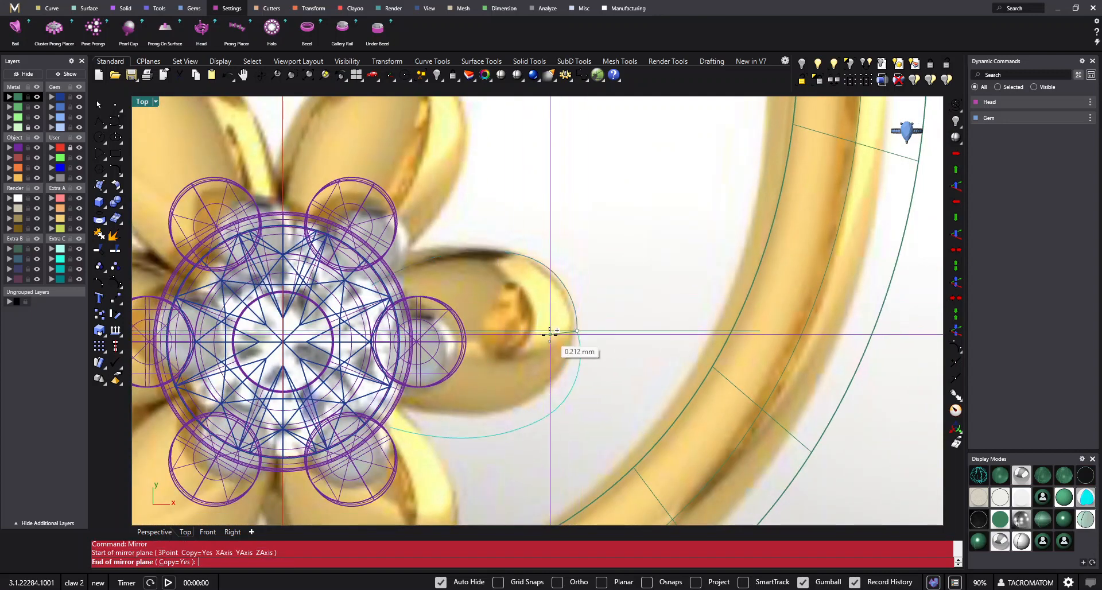
left_click(422, 331)
- Shift the upper curve's shoulder point and the point above the tip slightly towards the gem
left_click_drag(565, 310, 565, 310)
scroll(581, 317, "up", 2)
key("F10")
scroll(566, 336, "up", 8)
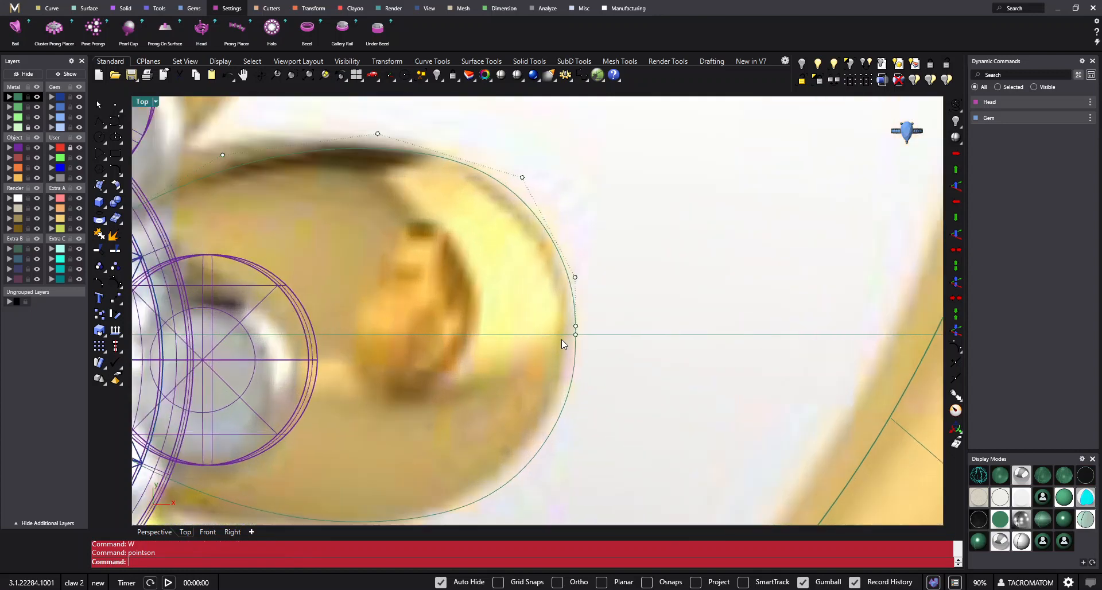
right_click_drag(551, 275, 572, 327)
left_click_drag(573, 329, 652, 291)
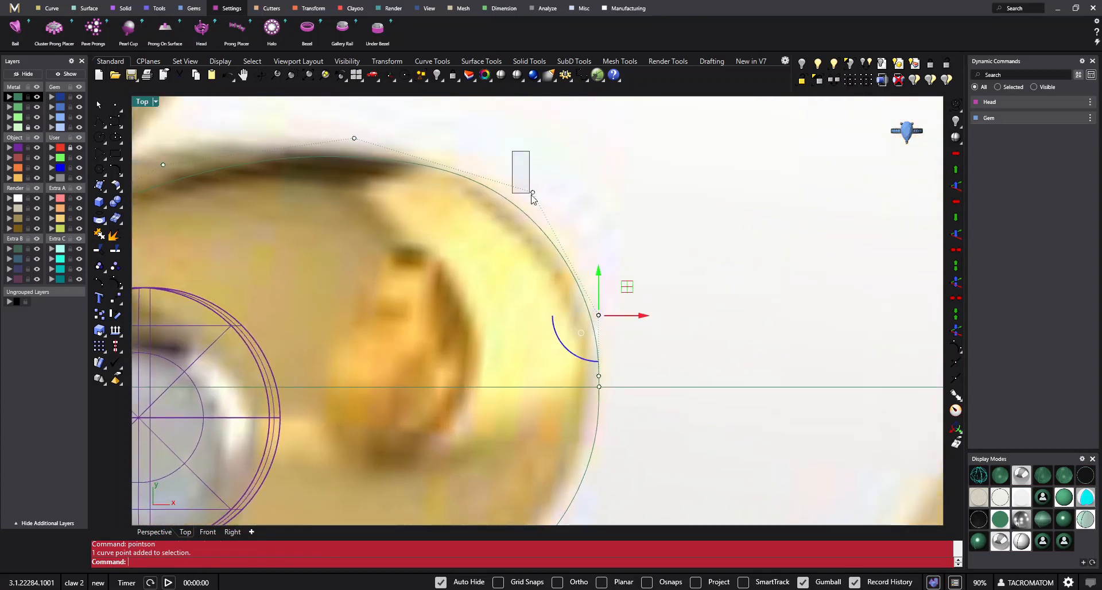
left_click_drag(532, 197, 533, 197, "shift")
left_click_drag(609, 255, 604, 254)
scroll(598, 254, "down", 6)
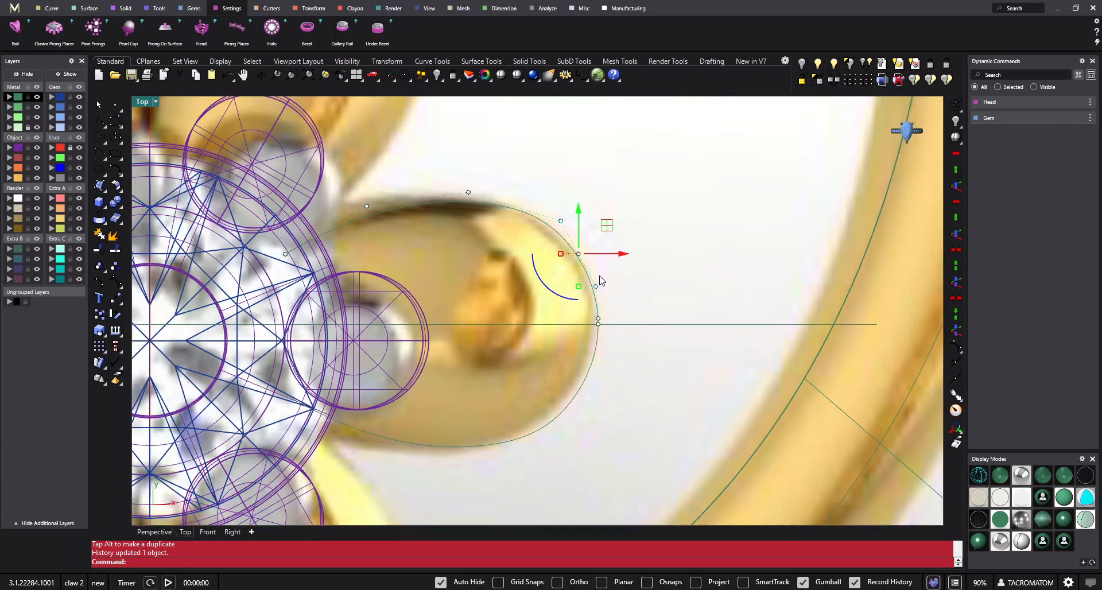
key("Escape")
- Hide the reference picture's layer and show the control points of the upper petal curve
scroll(643, 316, "down", 5)
scroll(637, 325, "up", 2)
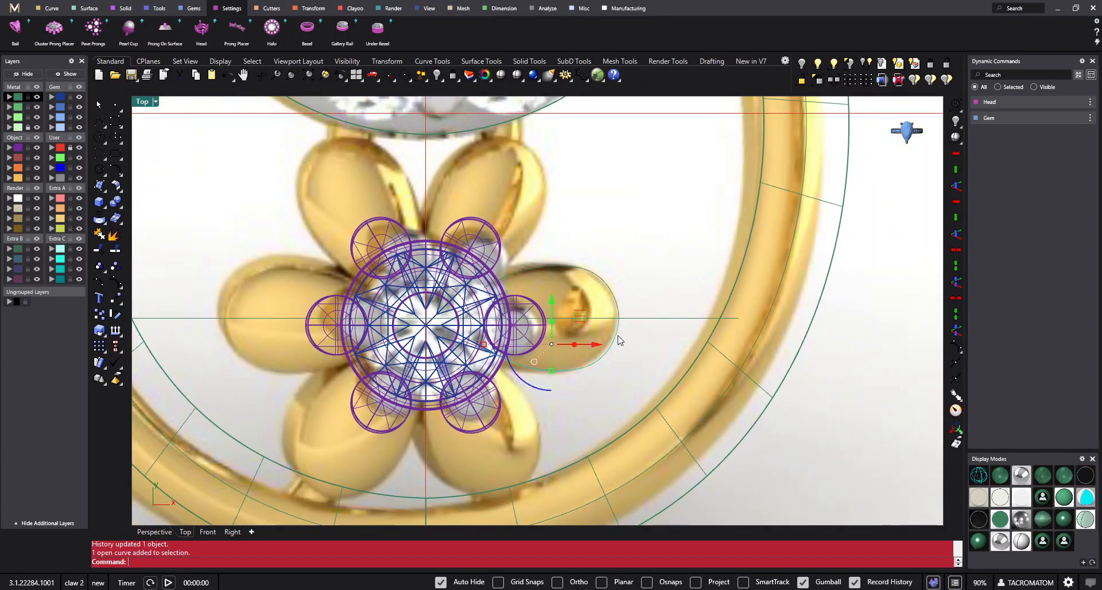
left_click(36, 127)
key("Escape")
scroll(646, 313, "up", 2)
type("W")
key("Return")
scroll(592, 287, "up", 3)
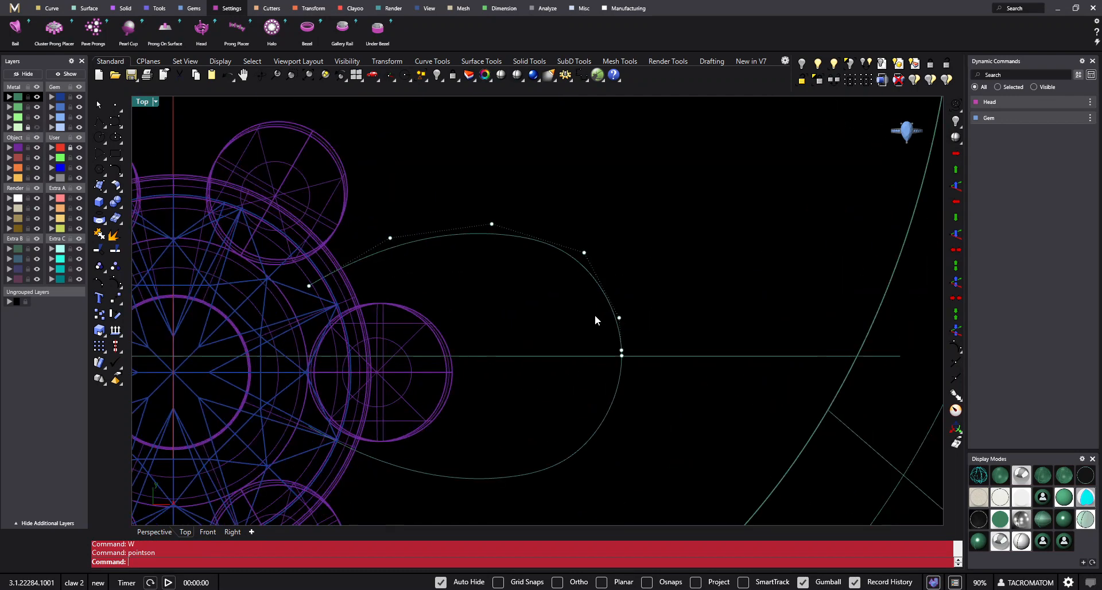
- Move the second control point from the upper curve's inner end down by about 0.03 mm
scroll(632, 330, "up", 2)
left_click_drag(616, 259, 615, 256)
key("Escape")
key("Escape")
scroll(638, 232, "down", 6)
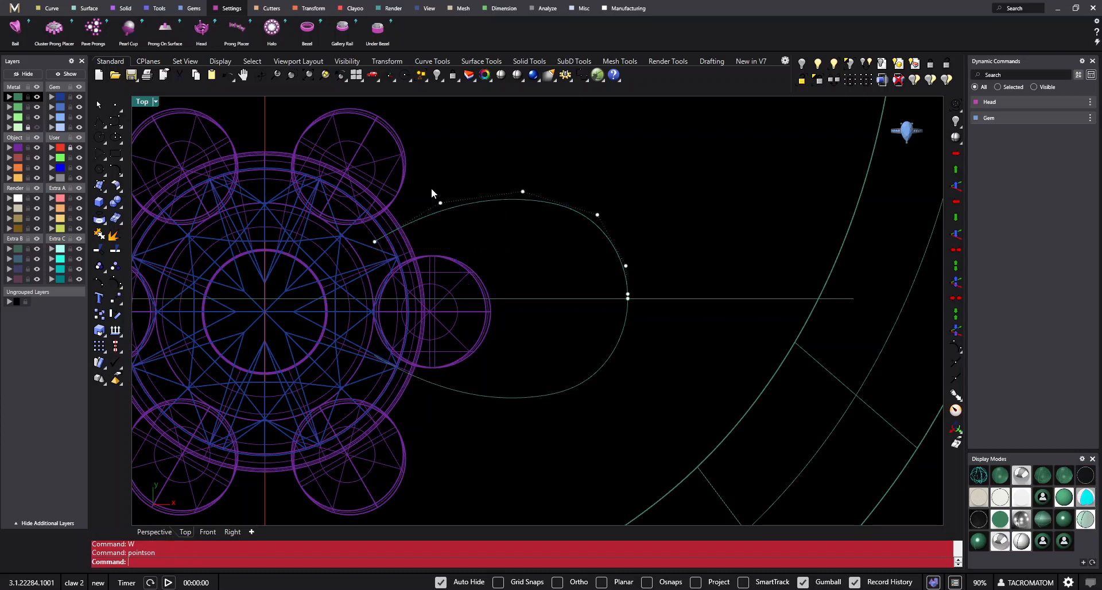
left_click_drag(432, 189, 453, 217)
right_click_drag(471, 236, 452, 261)
type("m")
key("Return")
left_click(467, 256)
left_click(468, 262)
key("Escape")
scroll(556, 291, "down", 2)
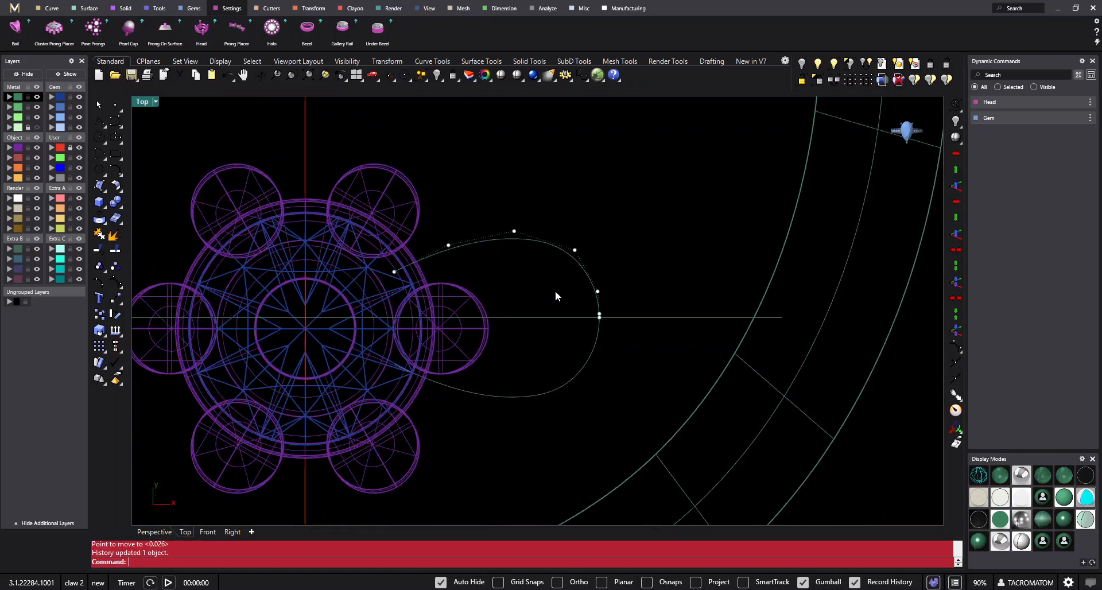
- Turn off the curve's control points and briefly show the reference picture to compare the petal outline
right_click_drag(555, 292, 547, 310)
key("Escape")
right_click_drag(621, 281, 648, 306)
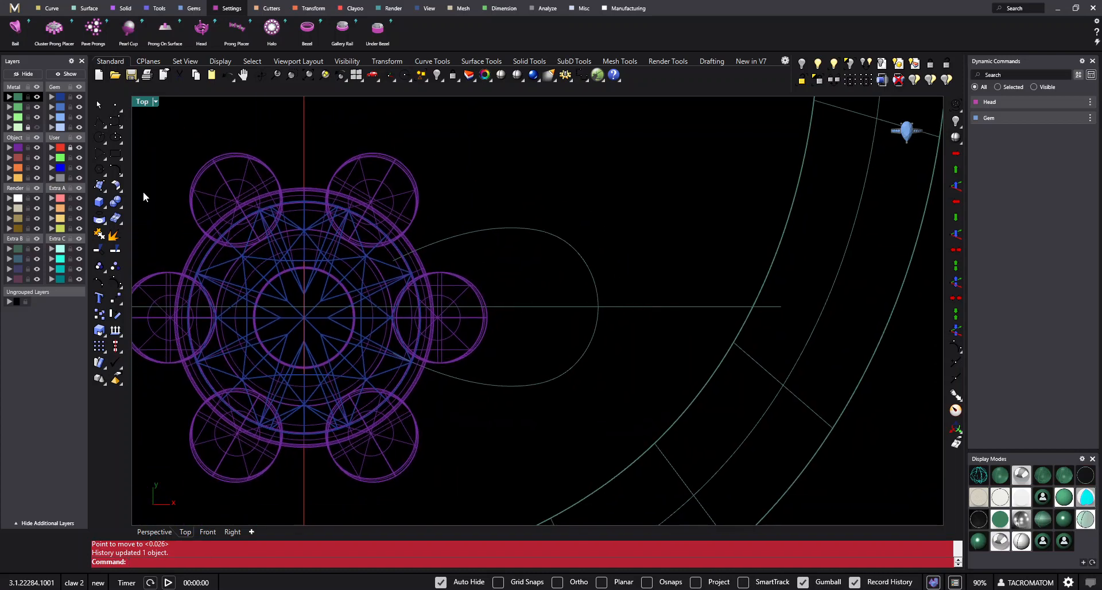
left_click(36, 127)
left_click(36, 127)
- Lock the centre gem together with its prong head
scroll(632, 336, "down", 2)
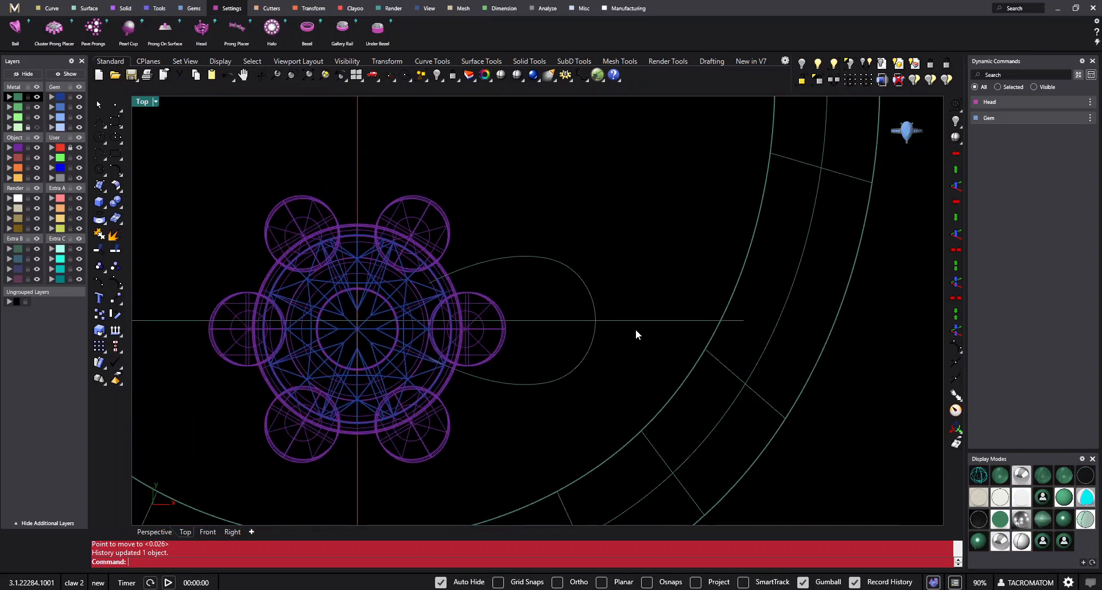
scroll(636, 330, "down", 2)
right_click_drag(560, 346, 459, 231)
scroll(508, 213, "up", 4)
left_click(489, 203)
scroll(463, 258, "down", 4)
scroll(564, 284, "down", 5)
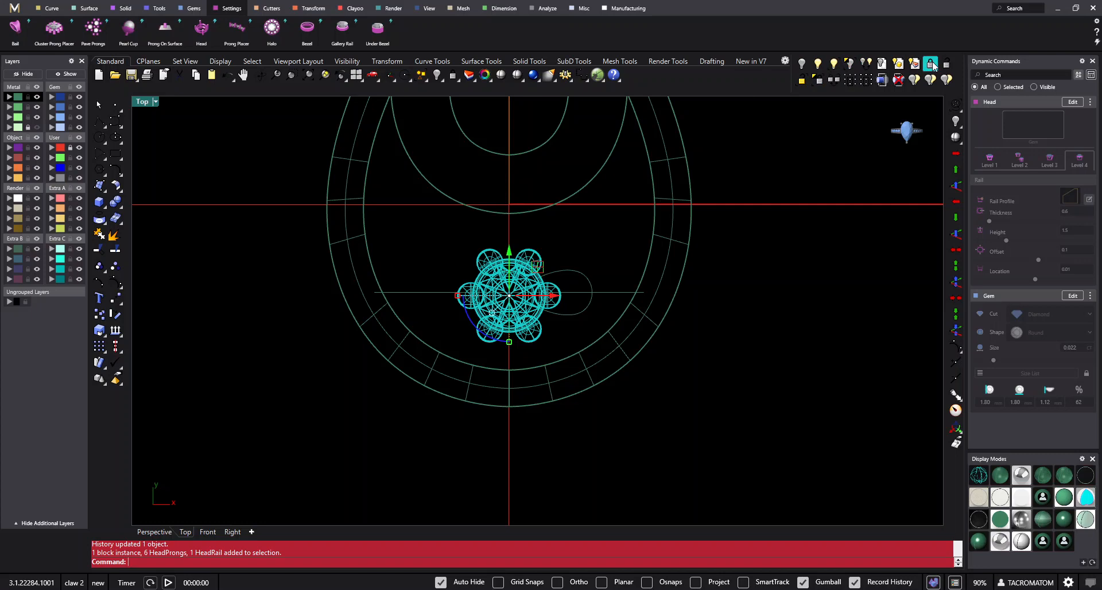
left_click(932, 64)
- Draw an arc between the inner ends of the two petal curves, about 0.7 mm apart, bulging towards the gem's centre
scroll(585, 296, "up", 6)
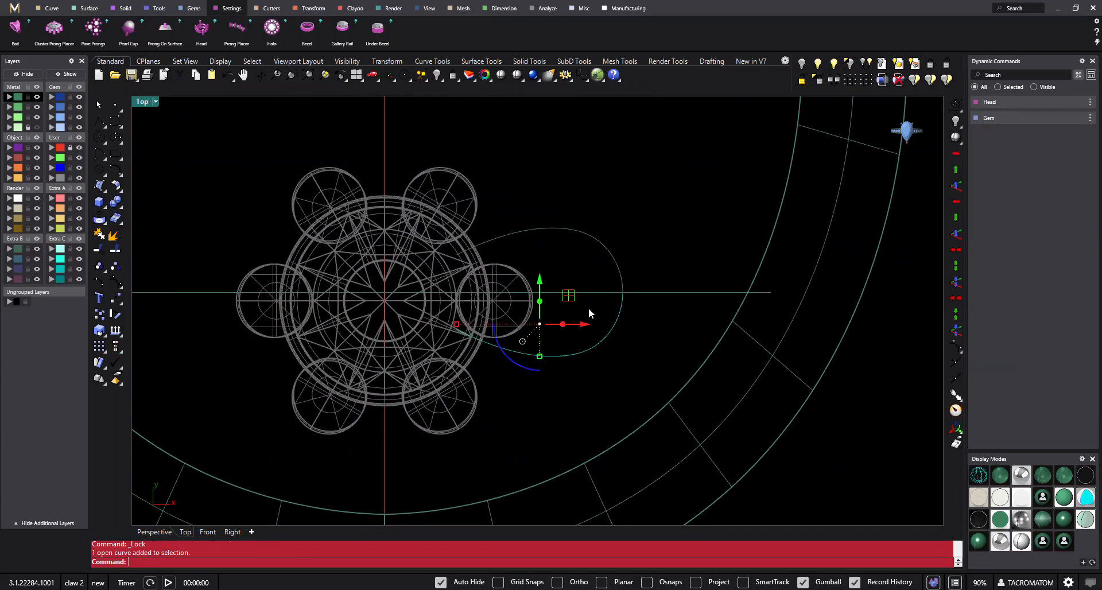
left_click_drag(607, 339, 601, 339)
right_click_drag(547, 365, 575, 327)
key("Escape")
scroll(497, 264, "up", 8)
scroll(661, 336, "down", 4)
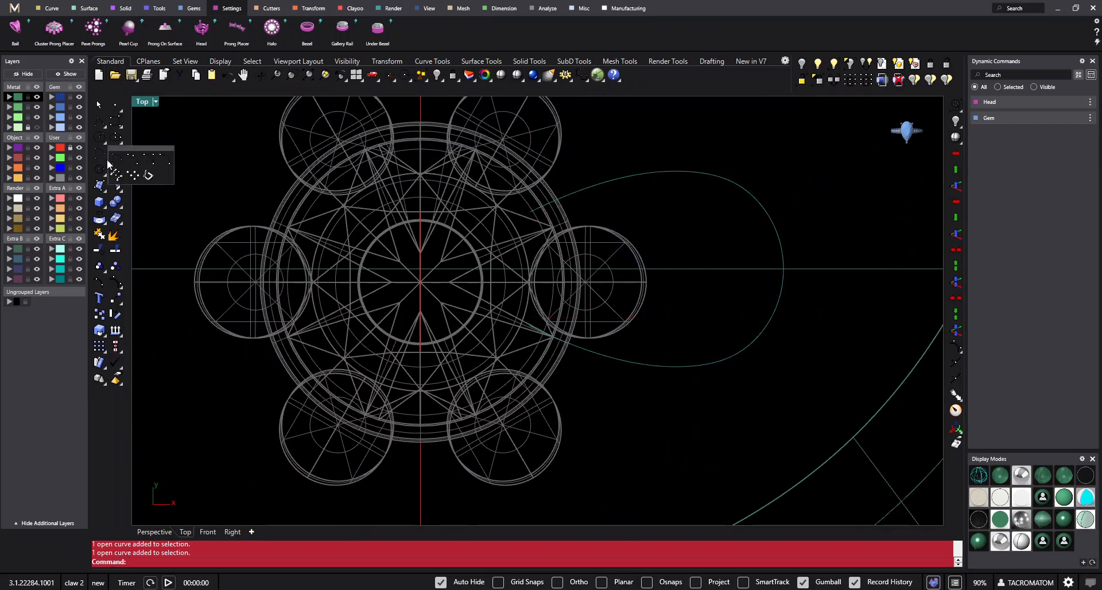
left_click(106, 158)
scroll(529, 328, "up", 2)
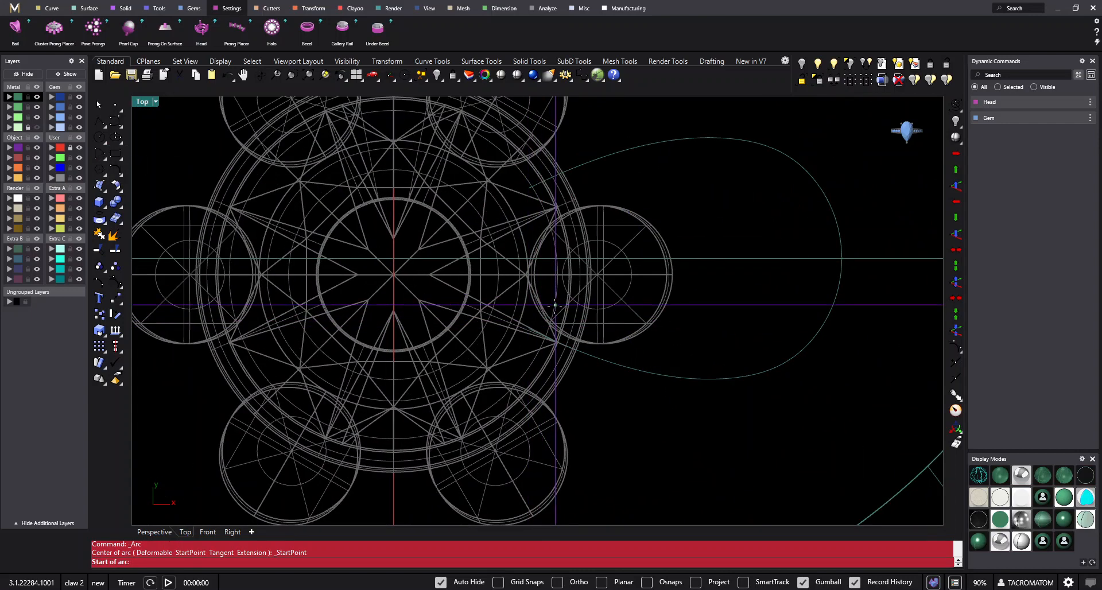
scroll(536, 328, "up", 1)
left_click(527, 328)
right_click_drag(504, 178, 500, 256)
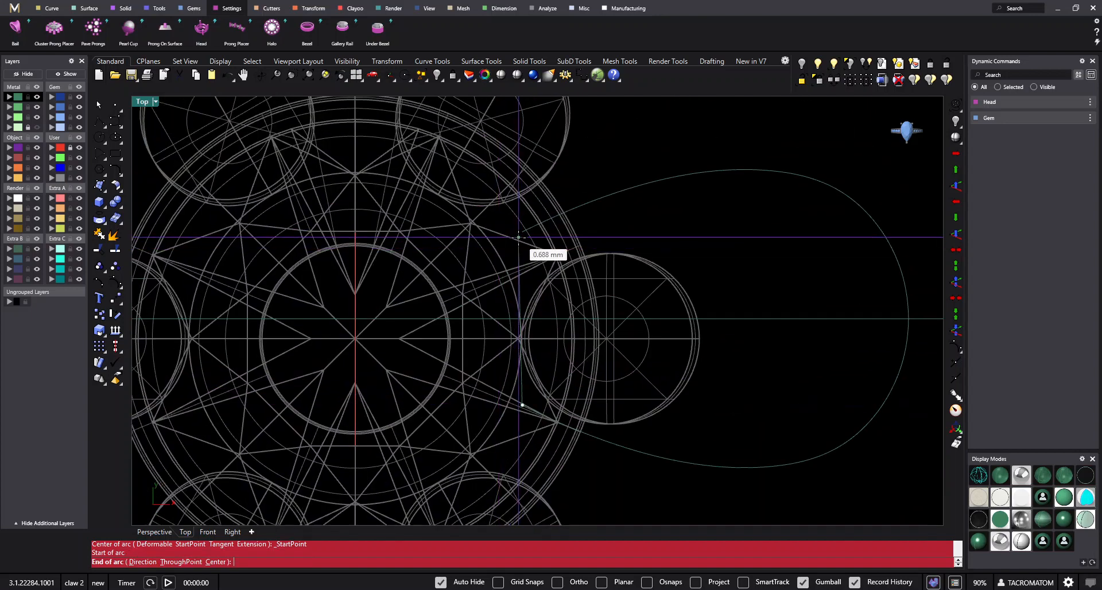
left_click(522, 232)
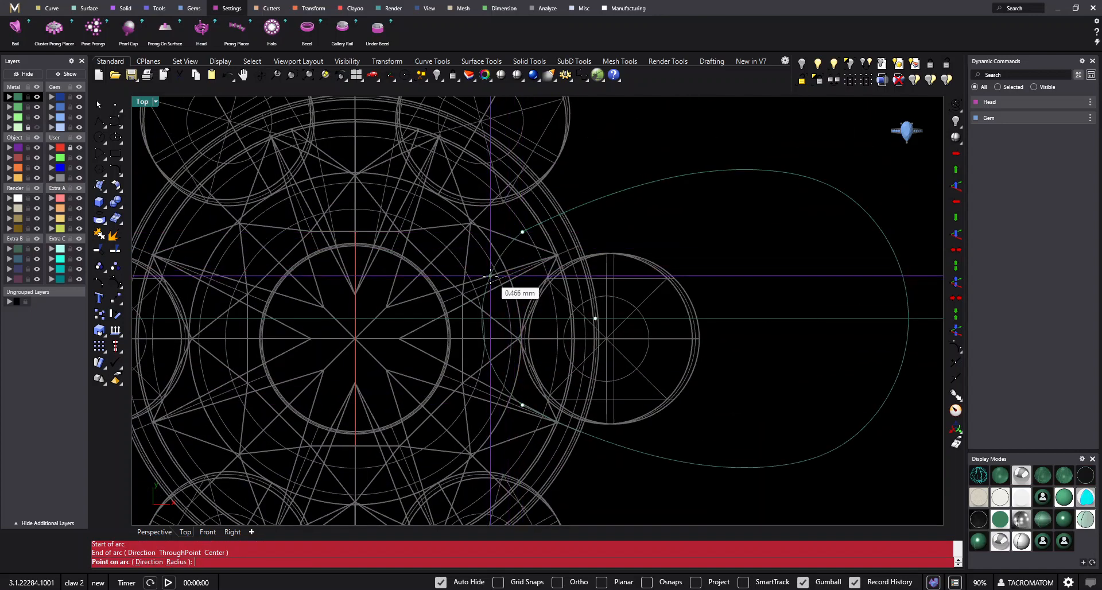
left_click(488, 278)
- Rotate the arc 90° in 3D about the line through its two end points so it stands upright
right_click_drag(520, 286, 522, 267)
type("r3")
key("Return")
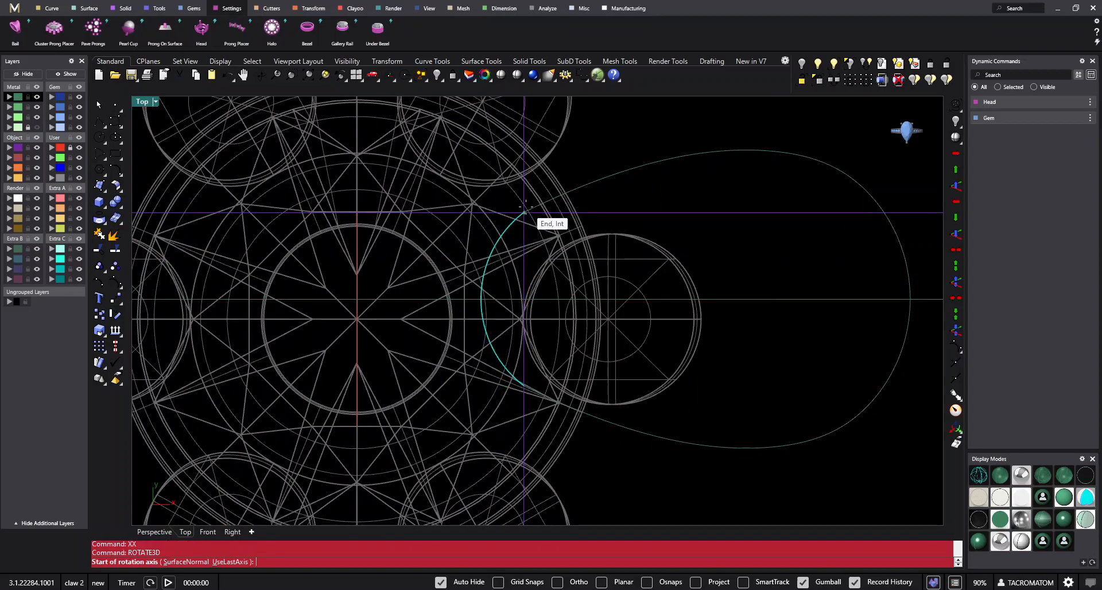
left_click(524, 212)
left_click(524, 385)
mouse_move(522, 453)
right_mouse_down("ctrl+shift")
mouse_move(524, 271)
mouse_move(526, 453)
right_mouse_up("ctrl+shift")
left_click(442, 257)
left_click(542, 207)
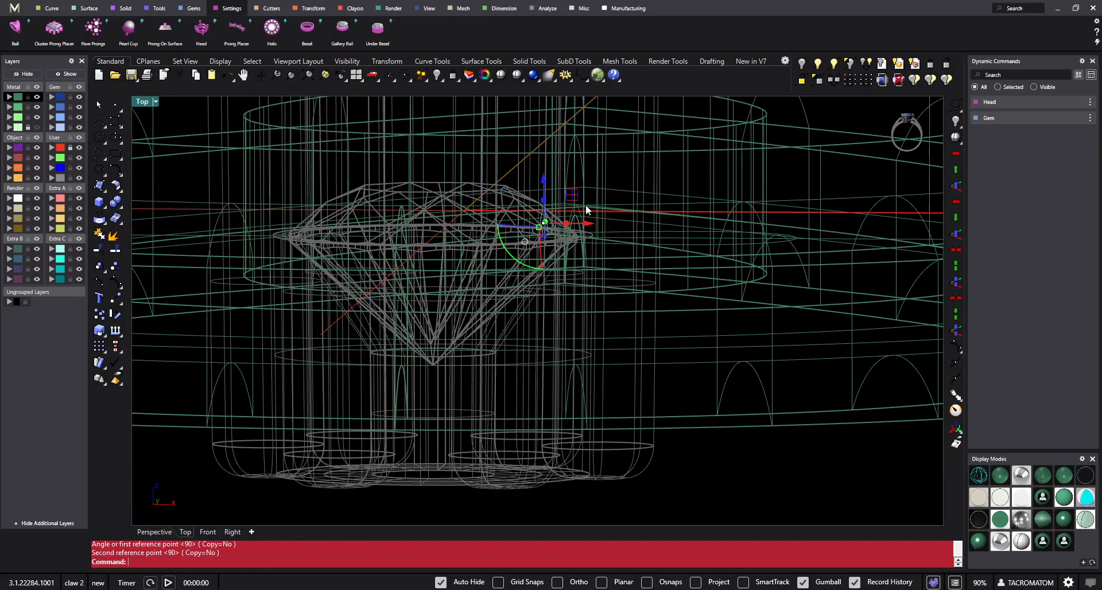
- Sweep the upright arc along the two petal outline curves as rails to form the domed petal surface
right_click_drag(585, 205, 642, 373, "ctrl+shift")
key("F5")
left_click(642, 375)
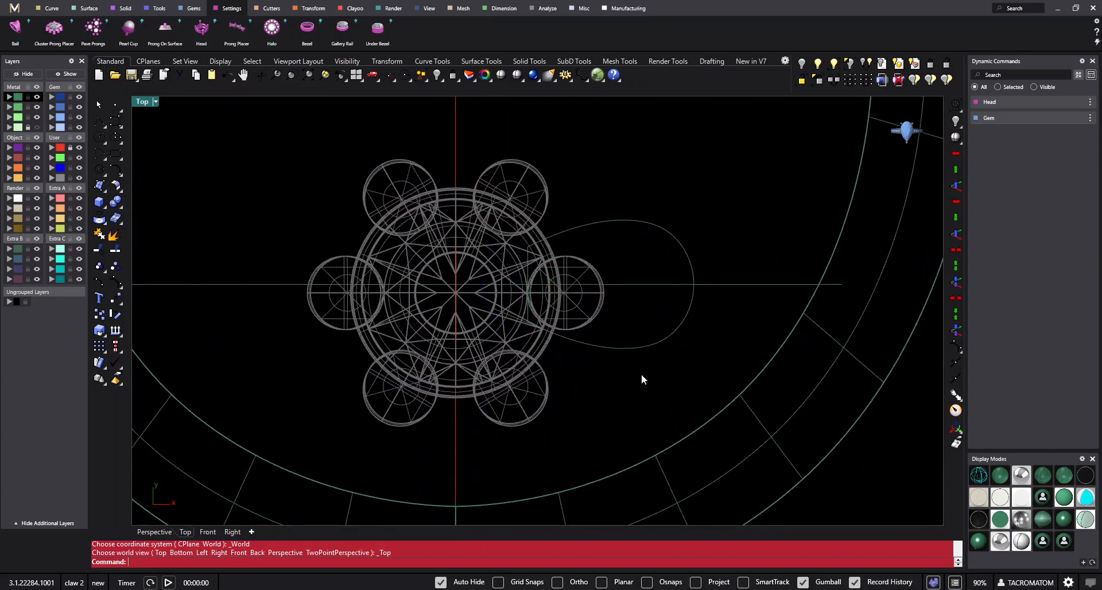
key("Return")
left_click(675, 238)
left_click(620, 347)
scroll(565, 280, "up", 2)
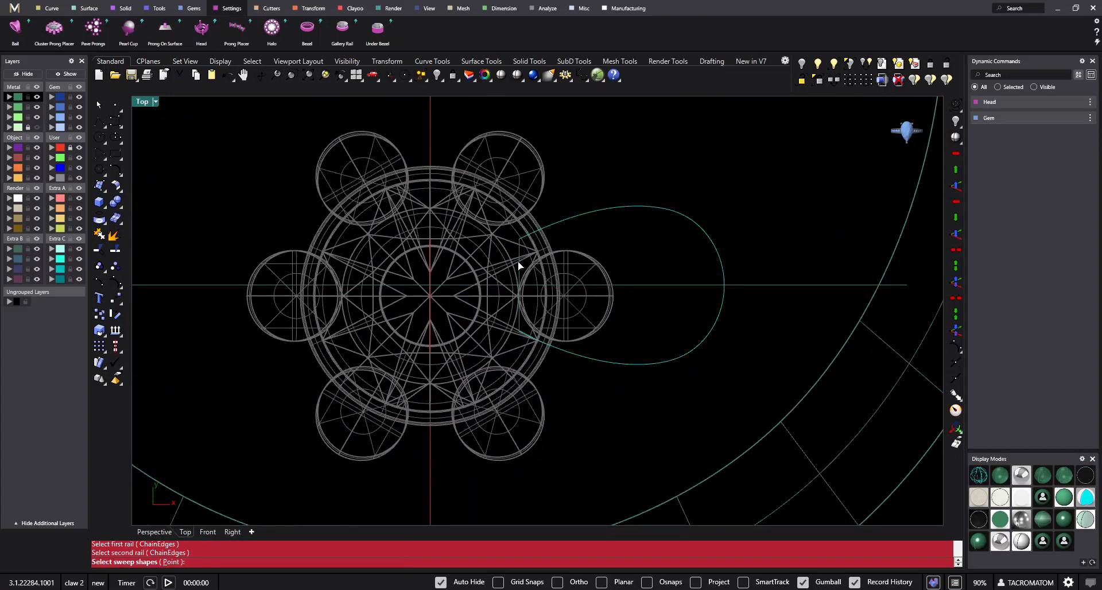
key("Return")
key("Return")
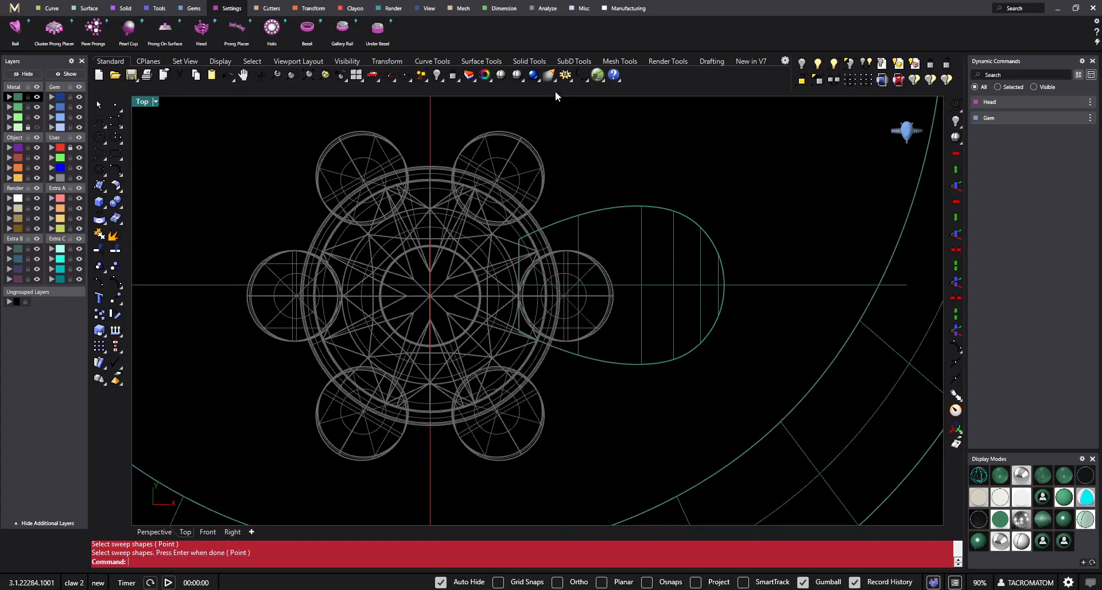
- Switch the viewport to shaded display and unlock the centre gem with its prong head
left_click(520, 75)
mouse_move(629, 396)
right_mouse_down("ctrl+shift")
mouse_move(618, 241)
mouse_move(546, 236)
mouse_move(627, 255)
mouse_move(623, 445)
mouse_move(556, 290)
mouse_move(603, 321)
mouse_move(625, 357)
mouse_move(625, 319)
mouse_move(558, 253)
mouse_move(583, 246)
mouse_move(574, 255)
right_mouse_up("ctrl+shift")
scroll(625, 357, "down", 3)
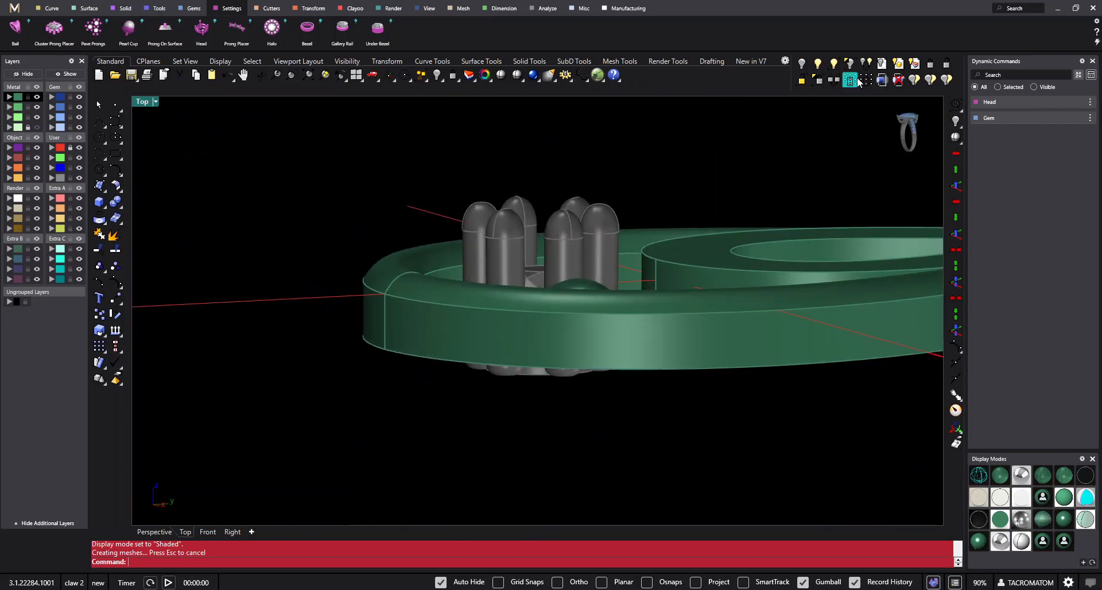
left_click(803, 81)
right_click_drag(635, 175, 593, 322, "ctrl+shift")
right_click_drag(597, 232, 577, 233, "ctrl+shift")
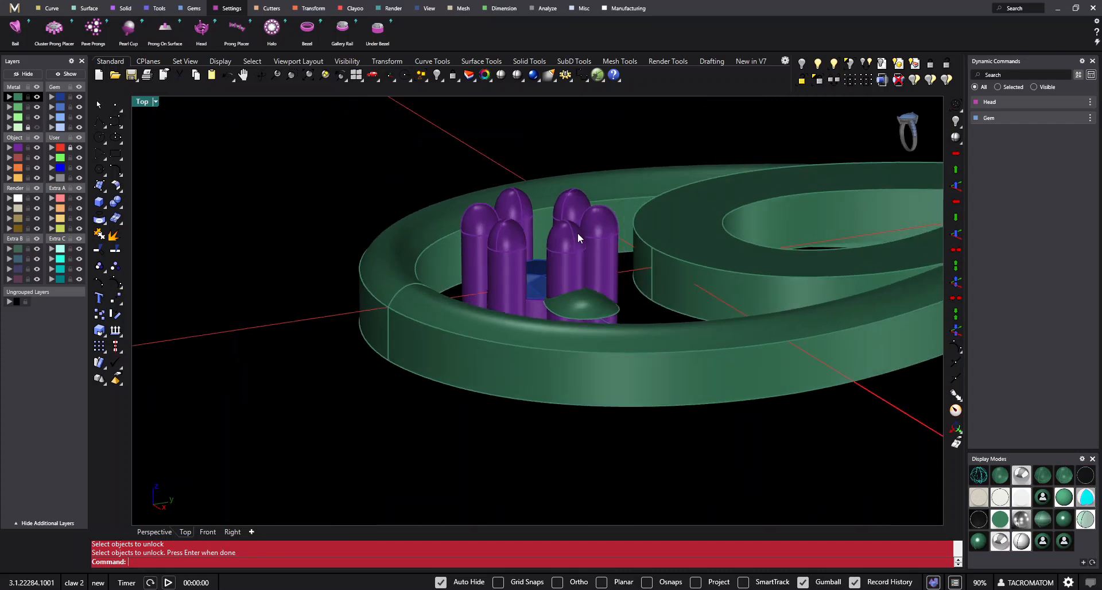
- Edit the prong head and set the top prongs' dome height to 0.3 mm
left_click(577, 233)
left_click(1073, 105)
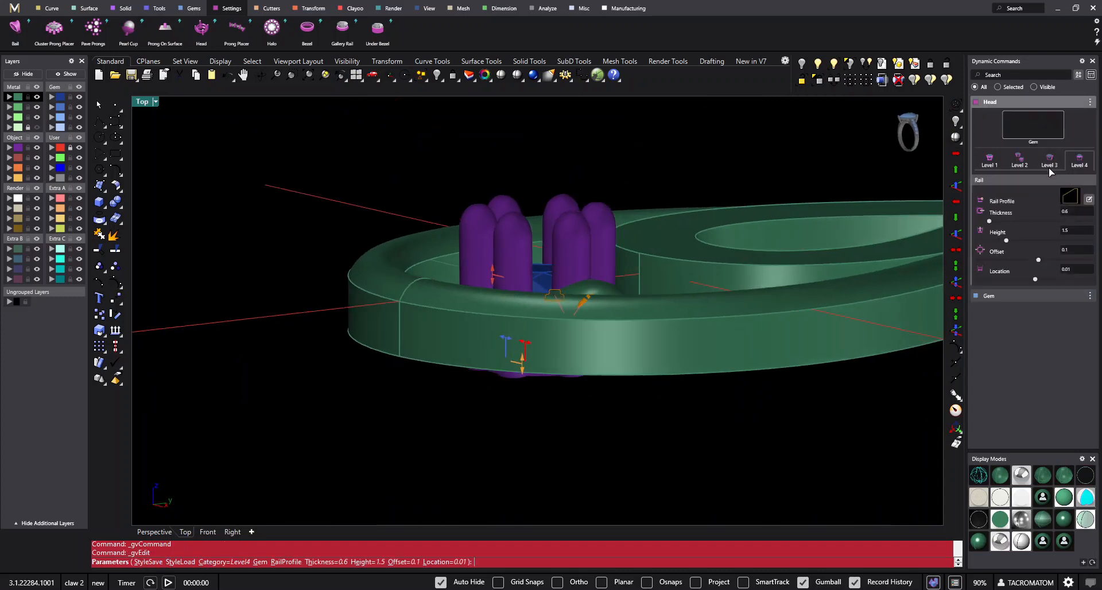
left_click(990, 160)
left_click_drag(541, 244, 542, 260)
left_click(1027, 161)
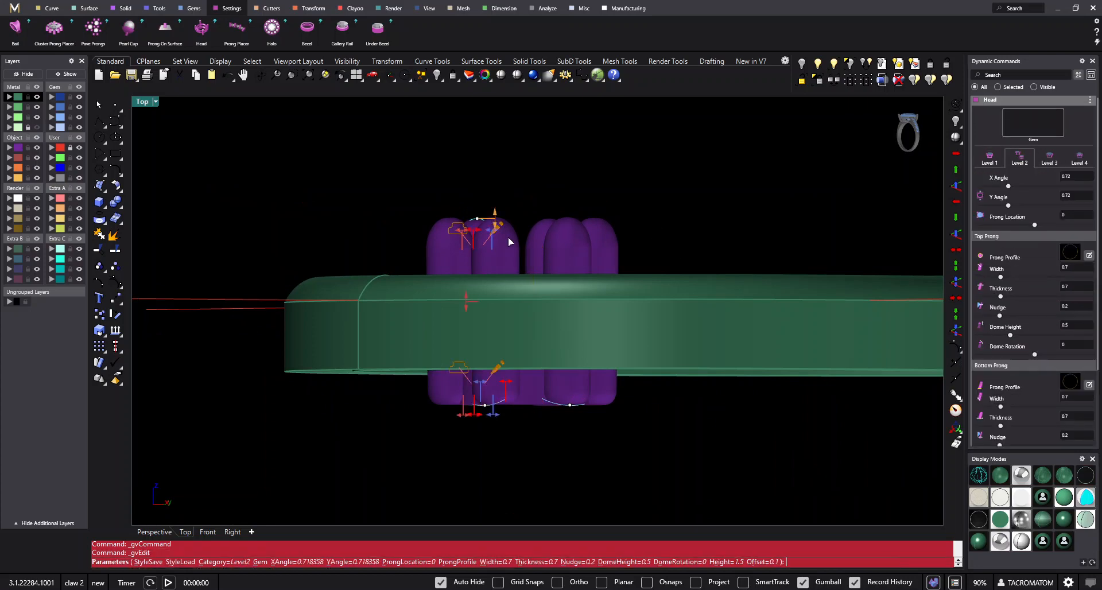
scroll(497, 224, "up", 3)
left_click_drag(483, 212, 482, 232)
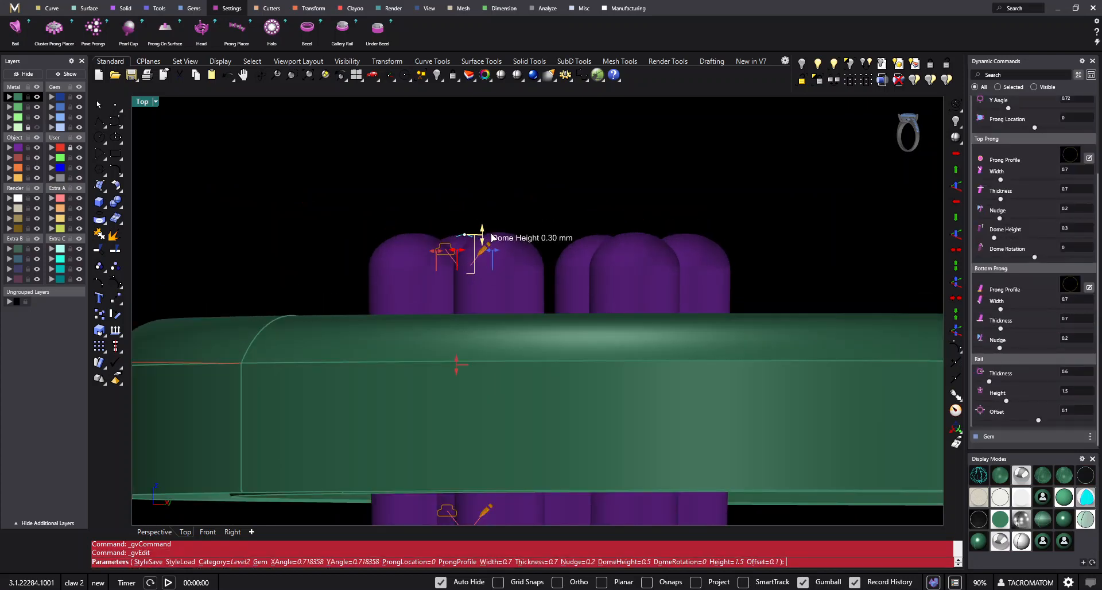
scroll(561, 197, "down", 3)
right_click_drag(561, 197, 545, 229)
right_click(629, 211)
scroll(603, 247, "down", 4)
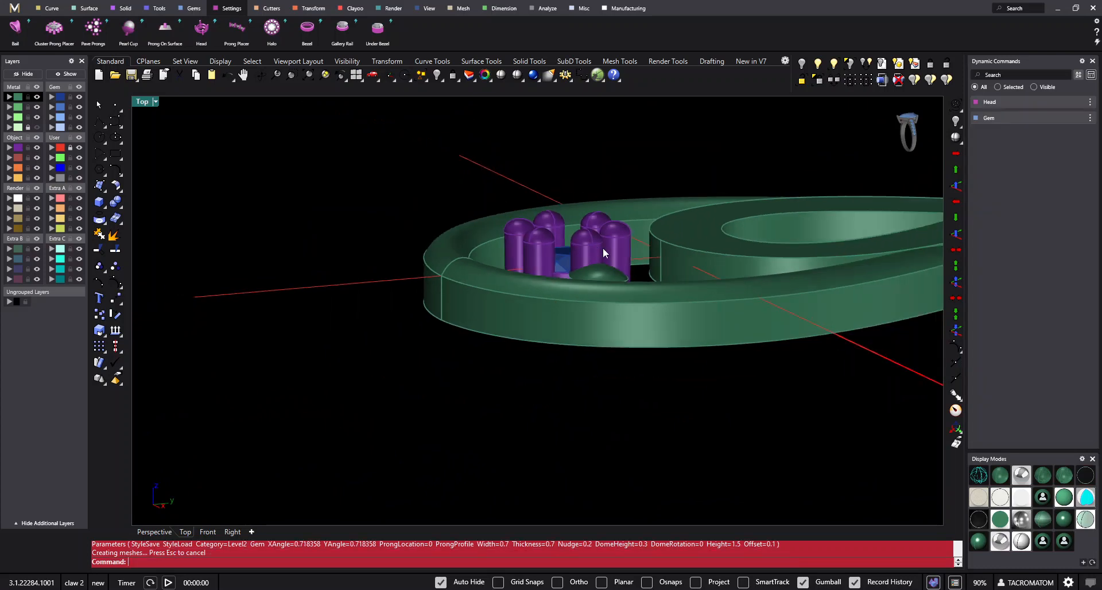
- Show the reference picture and compare the shaded petal surface with it from above
scroll(560, 239, "up", 4)
right_click_drag(603, 247, 554, 255)
left_click(560, 239)
key("Return")
left_click(401, 223)
right_click_drag(402, 223, 539, 331)
left_click(684, 300)
right_click_drag(684, 300, 676, 240)
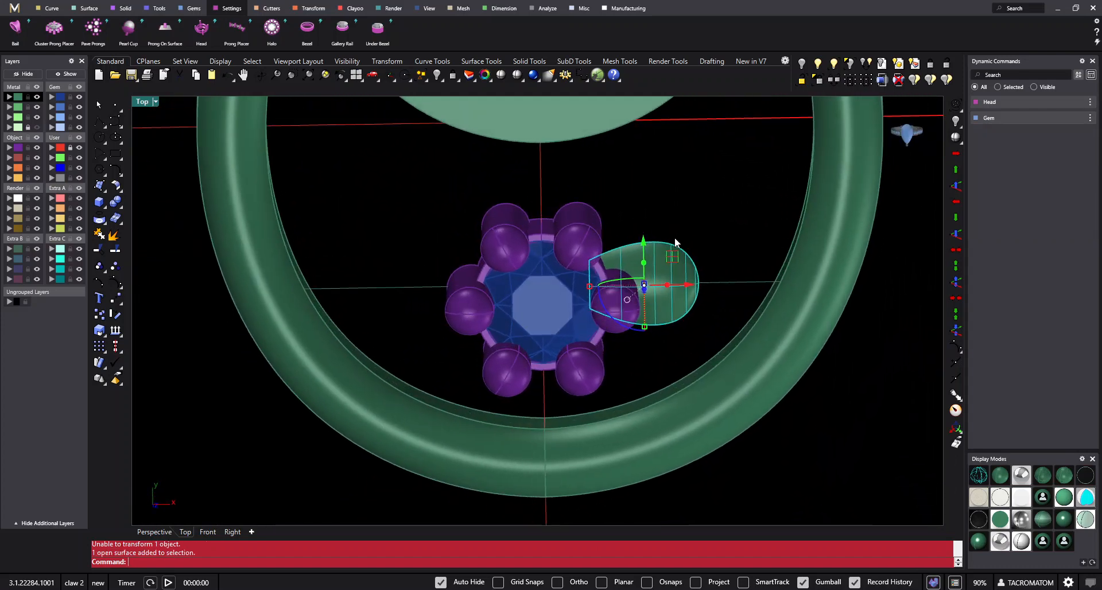
key("ctrl+F1")
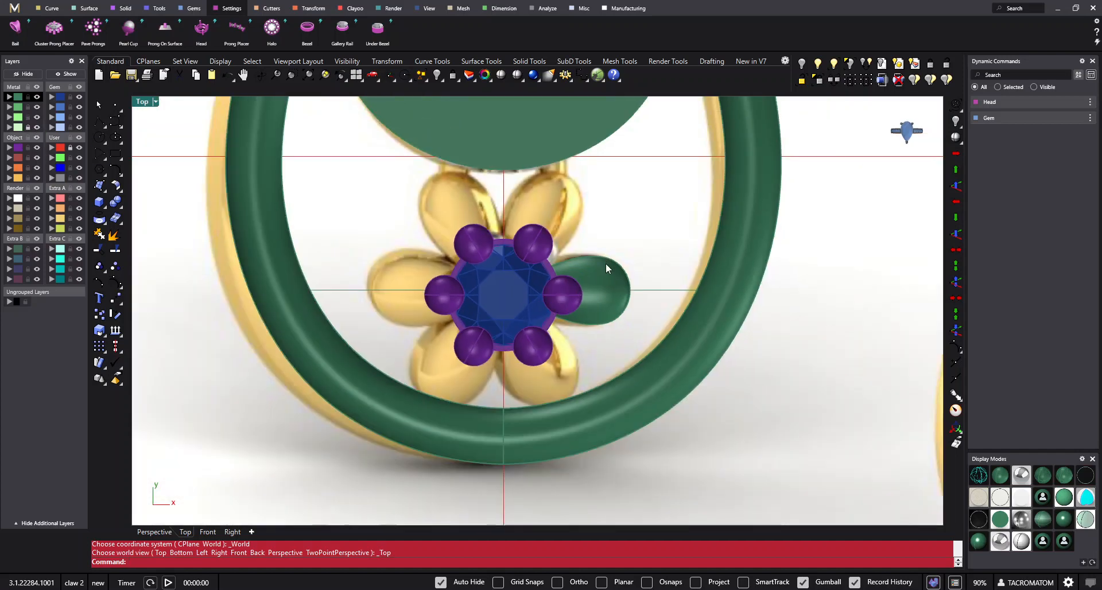
- Try a polar array of the petal surface with 6 items over 360° around the gem's centre, and undo it
left_click(601, 300)
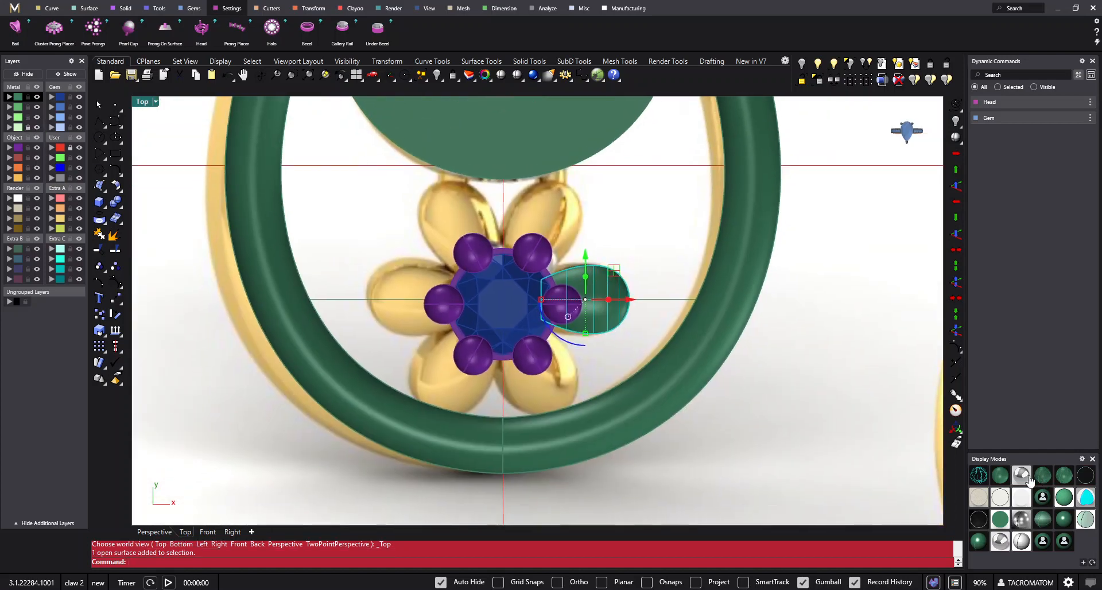
left_click(1028, 480)
scroll(491, 238, "up", 3)
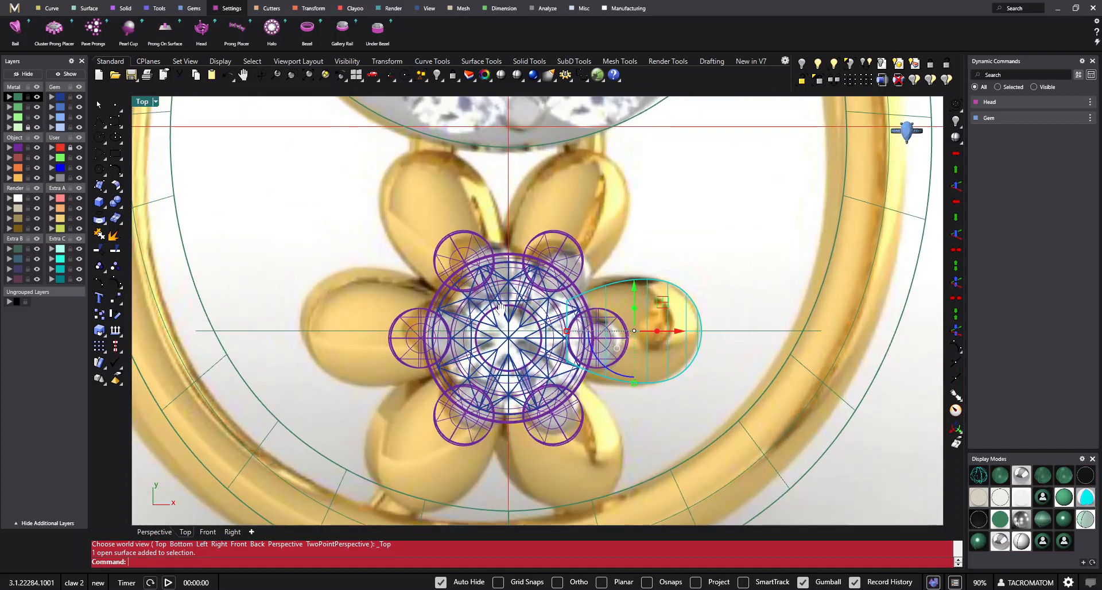
left_click(107, 357)
left_click(139, 351)
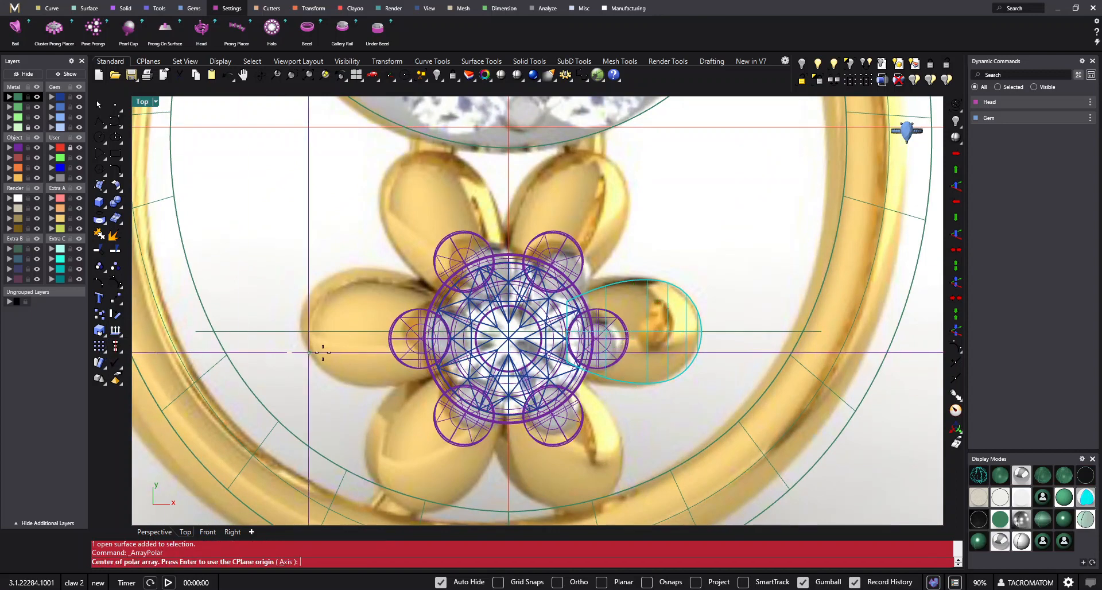
left_click(508, 338)
scroll(525, 346, "down", 2)
scroll(525, 347, "down", 2)
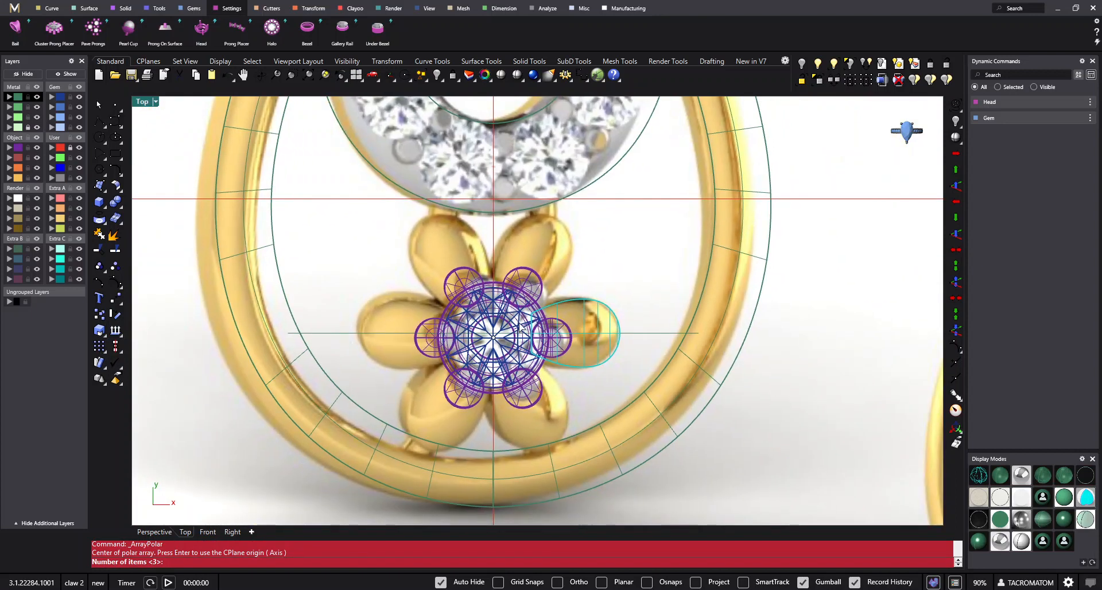
type("6")
key("Return")
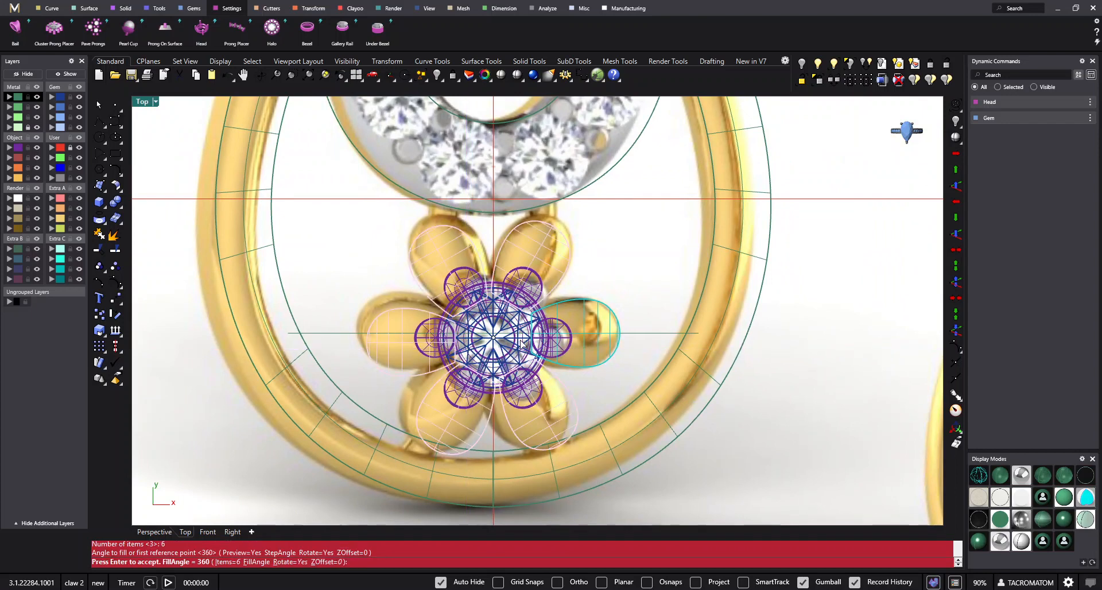
key("Return")
right_click_drag(645, 297, 625, 288)
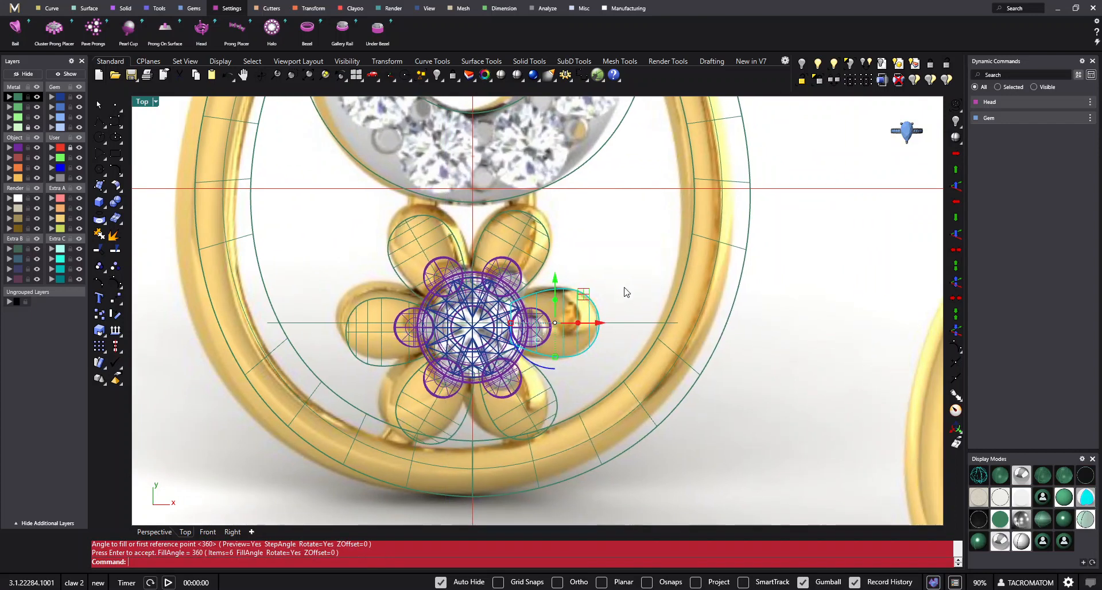
scroll(602, 255, "up", 2)
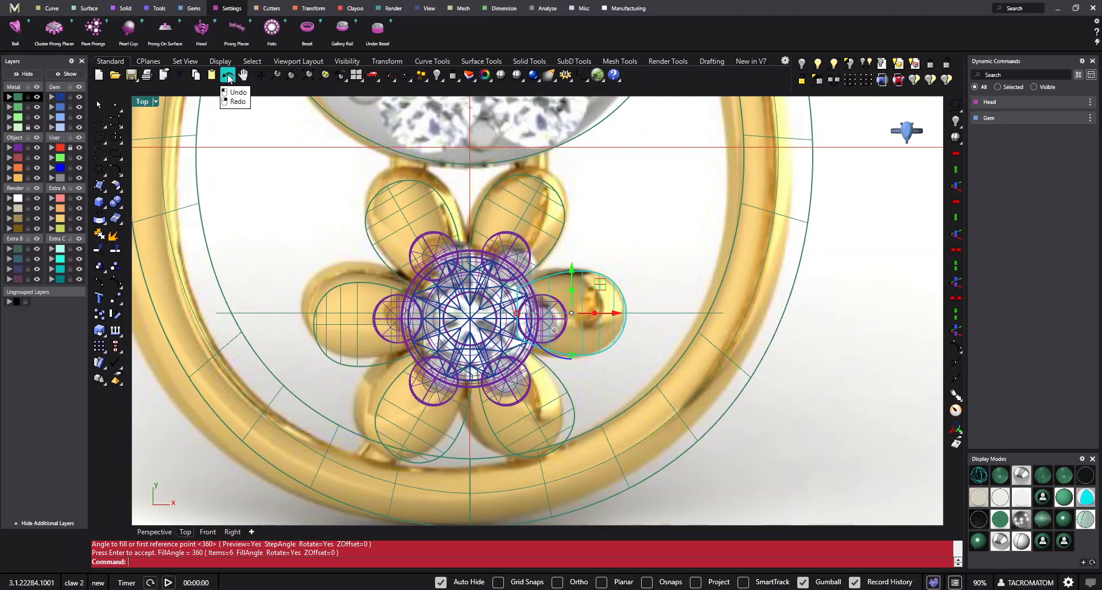
left_click(228, 76)
- Scale the petal surface up slightly from the middle of its inner edge, with copying turned off
scroll(557, 295, "up", 1)
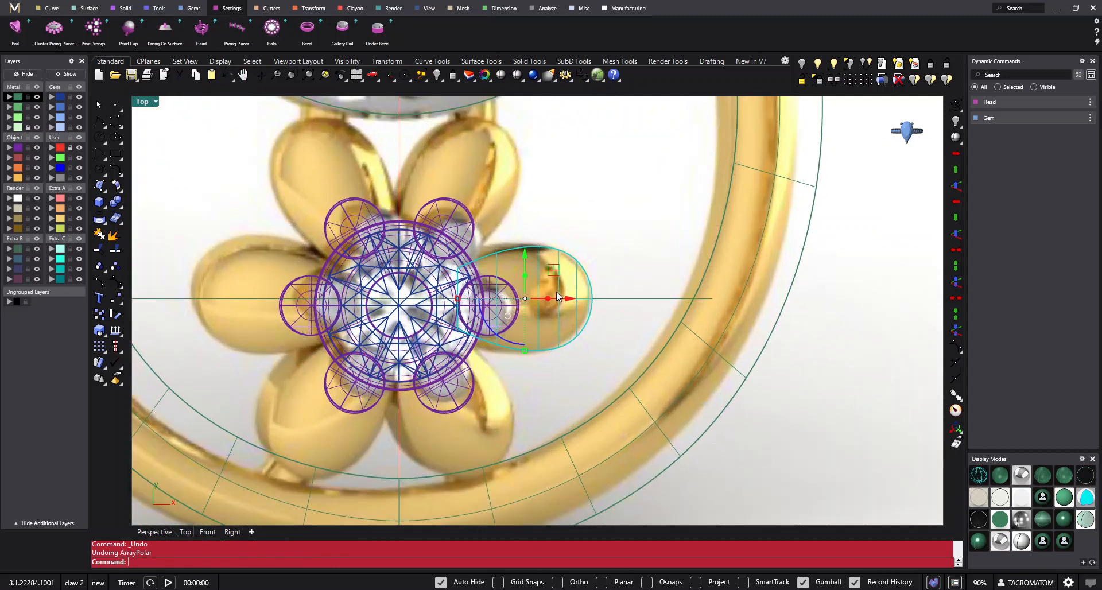
left_click(105, 211)
right_click_drag(353, 294, 326, 269)
left_click(589, 209)
left_click(530, 246)
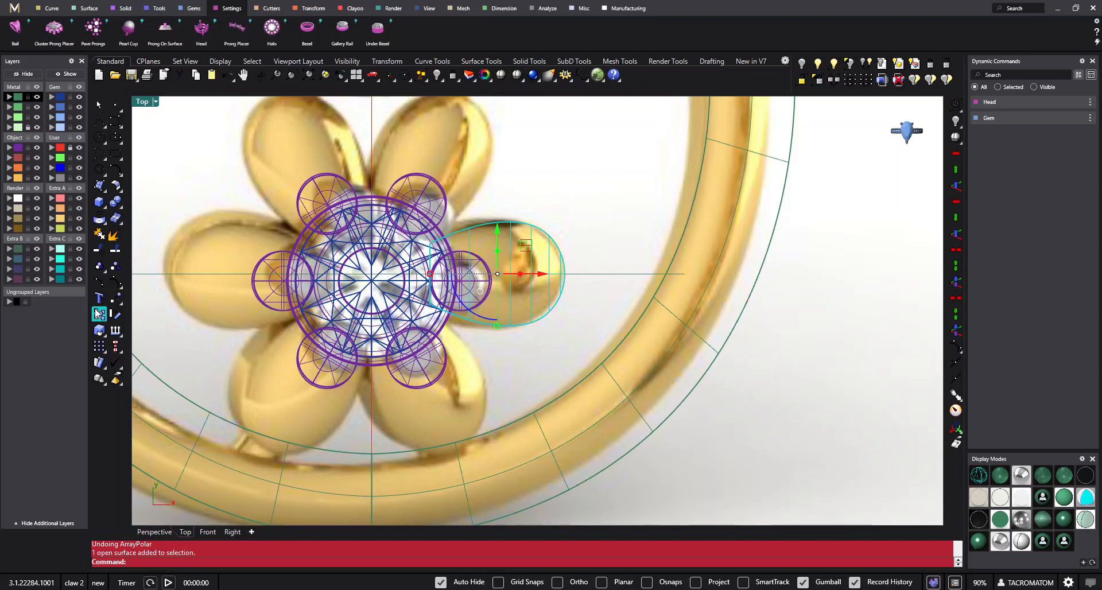
left_click(116, 336)
scroll(402, 274, "up", 2)
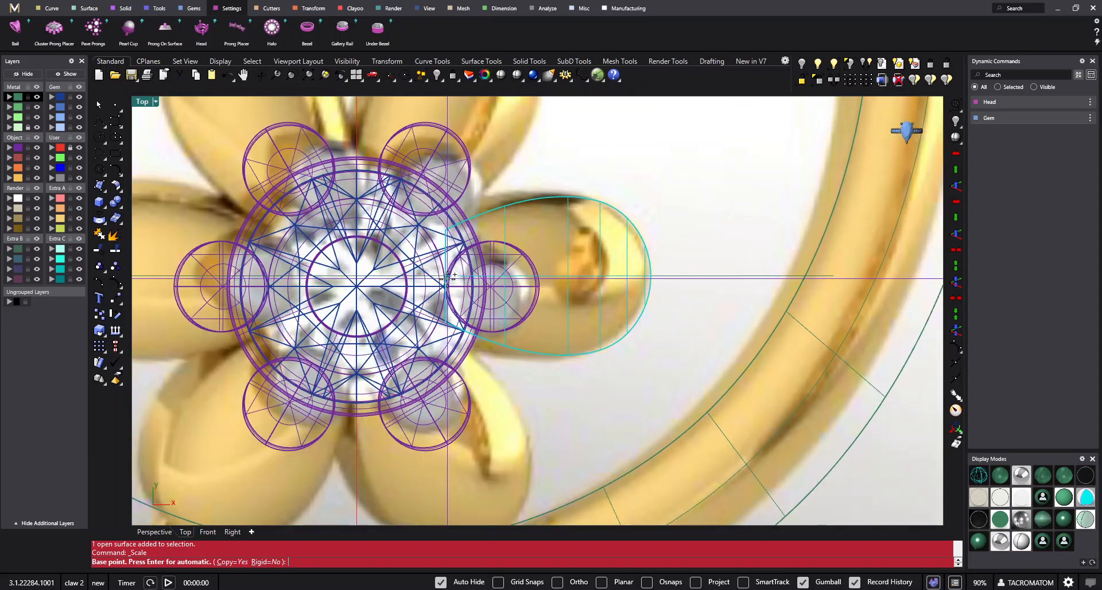
type("c")
key("Return")
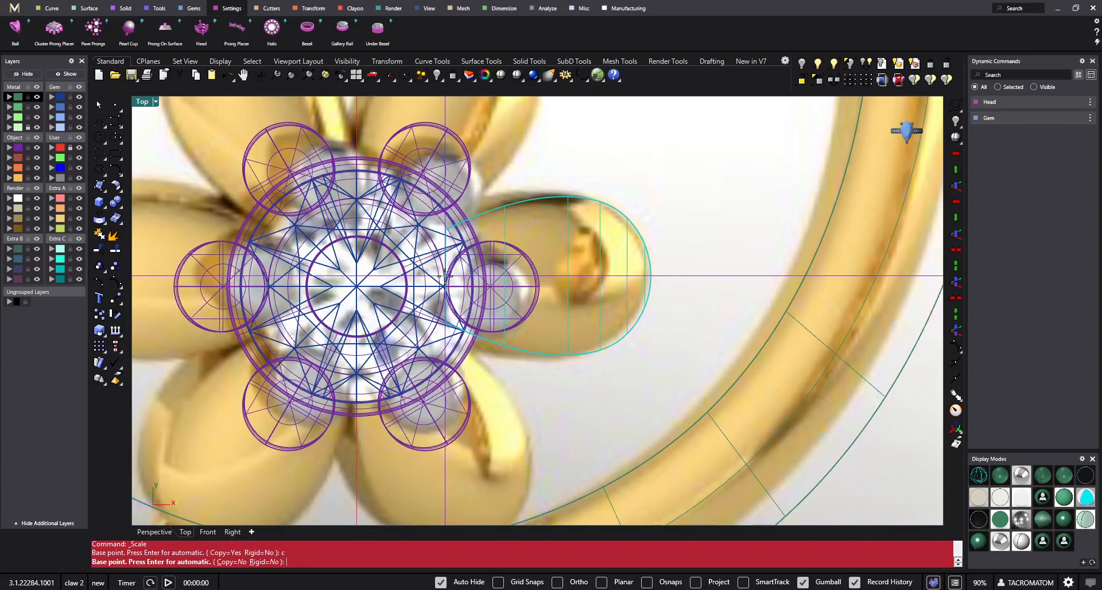
left_click(447, 276)
left_click(682, 276)
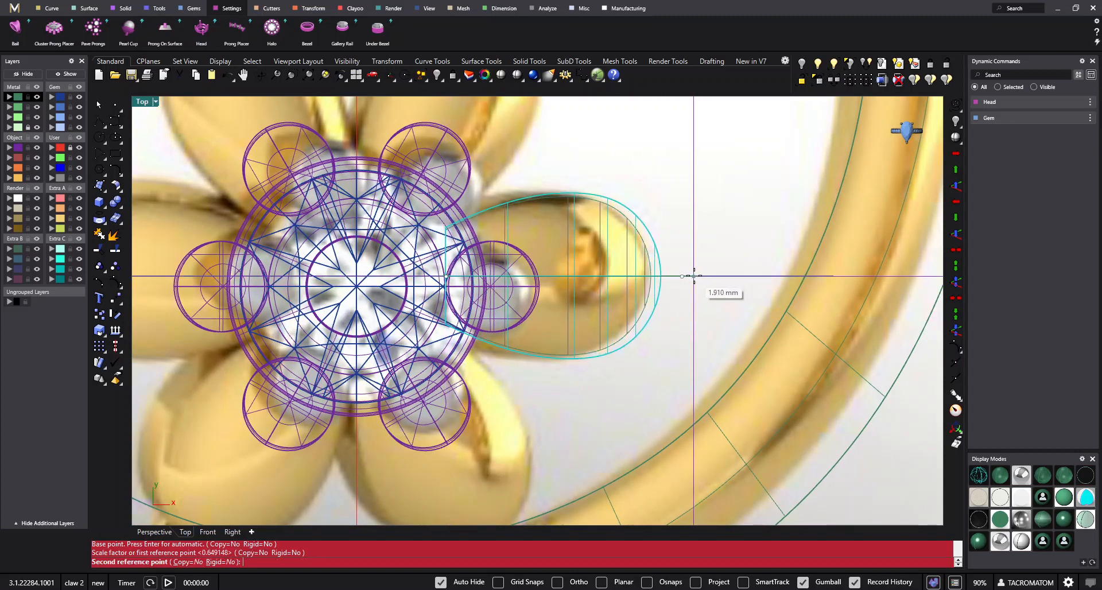
left_click(697, 277)
- Hide the original outline curves that lie inside the enlarged petal surface
left_click(666, 222)
scroll(665, 223, "down", 4)
right_click_drag(671, 222, 665, 231)
scroll(636, 269, "up", 2)
left_click(633, 275)
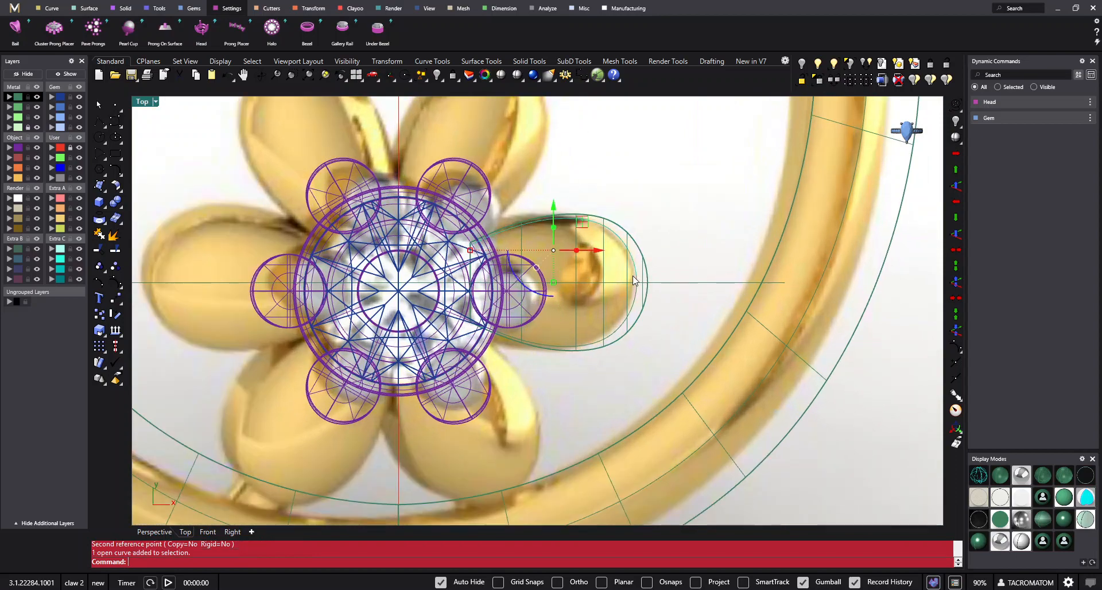
right_click_drag(633, 276, 633, 286)
scroll(631, 303, "up", 4)
left_click(632, 311, "shift")
key("ctrl+h")
scroll(631, 266, "down", 6)
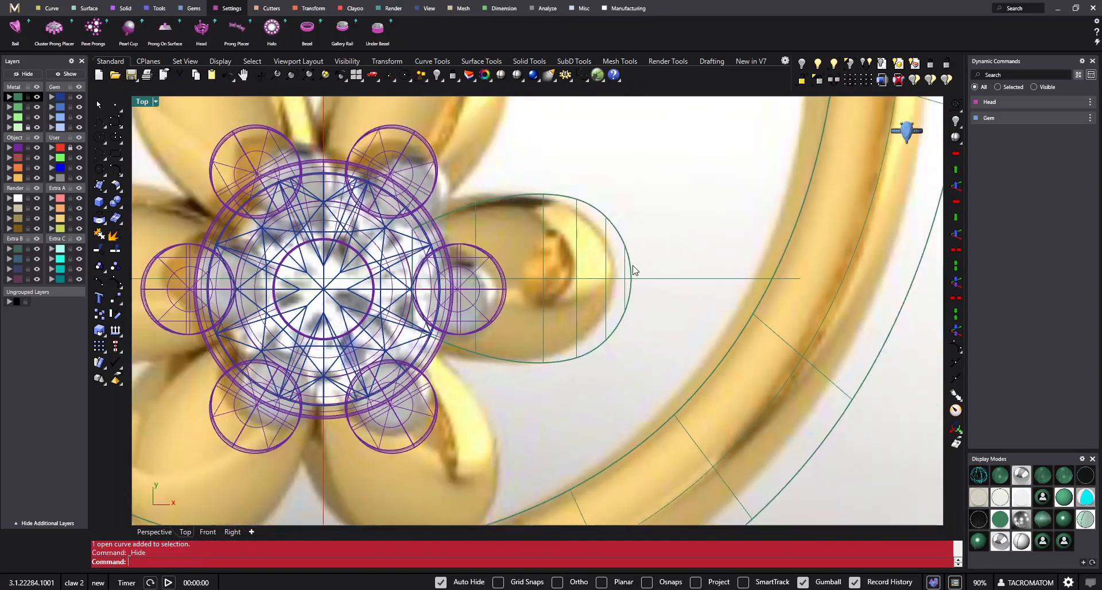
- Extrude the shaded petal surface downward by 0.8 mm as a closed solid
mouse_move(643, 240)
right_mouse_down()
mouse_move(486, 213)
mouse_move(576, 256)
mouse_move(570, 241)
mouse_move(553, 354)
mouse_move(573, 311)
right_mouse_up()
left_click(521, 79)
left_click(568, 240)
key("ctrl+F1")
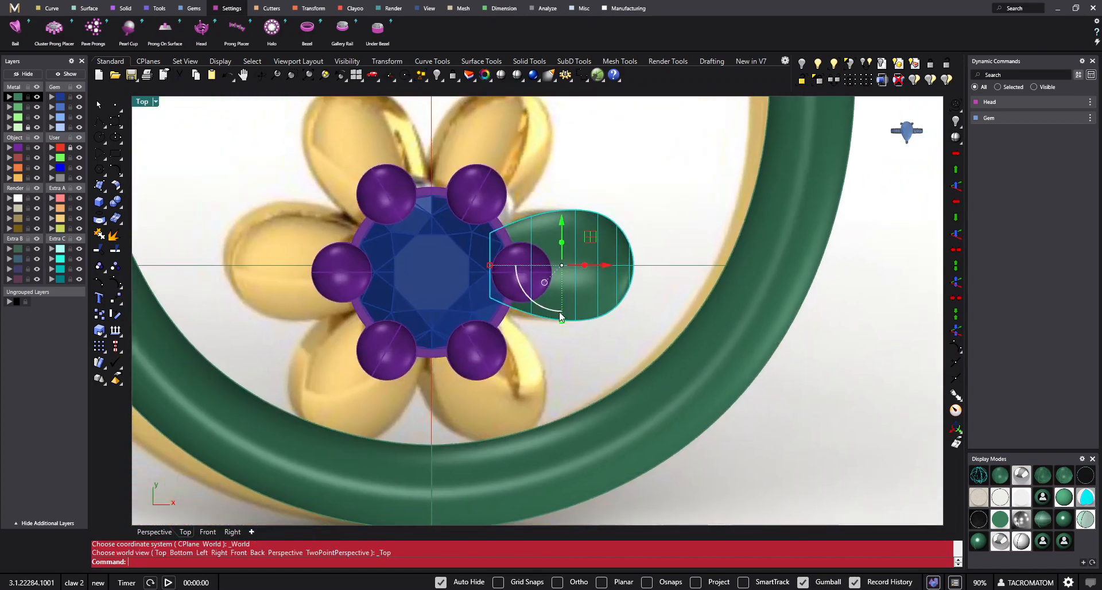
left_click(105, 207)
left_click(166, 242)
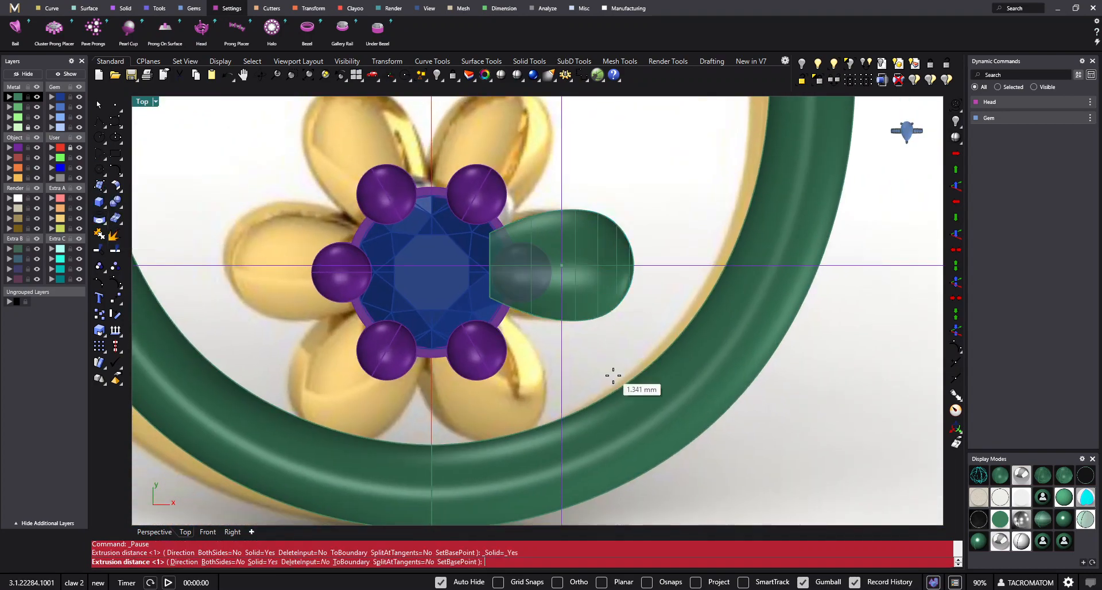
right_click_drag(615, 382, 569, 287, "ctrl+shift")
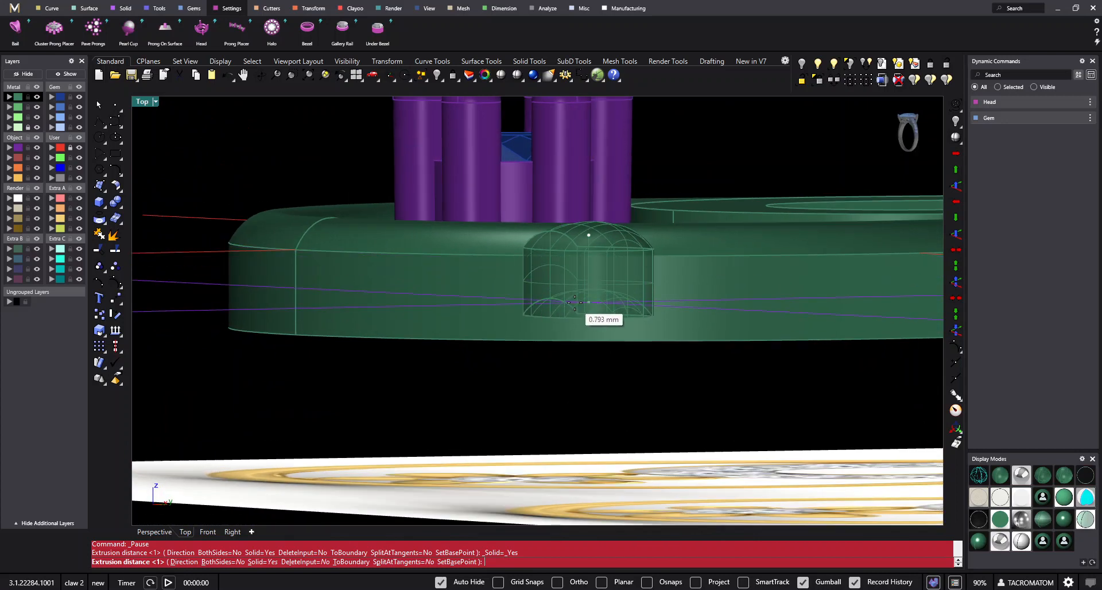
type("0")
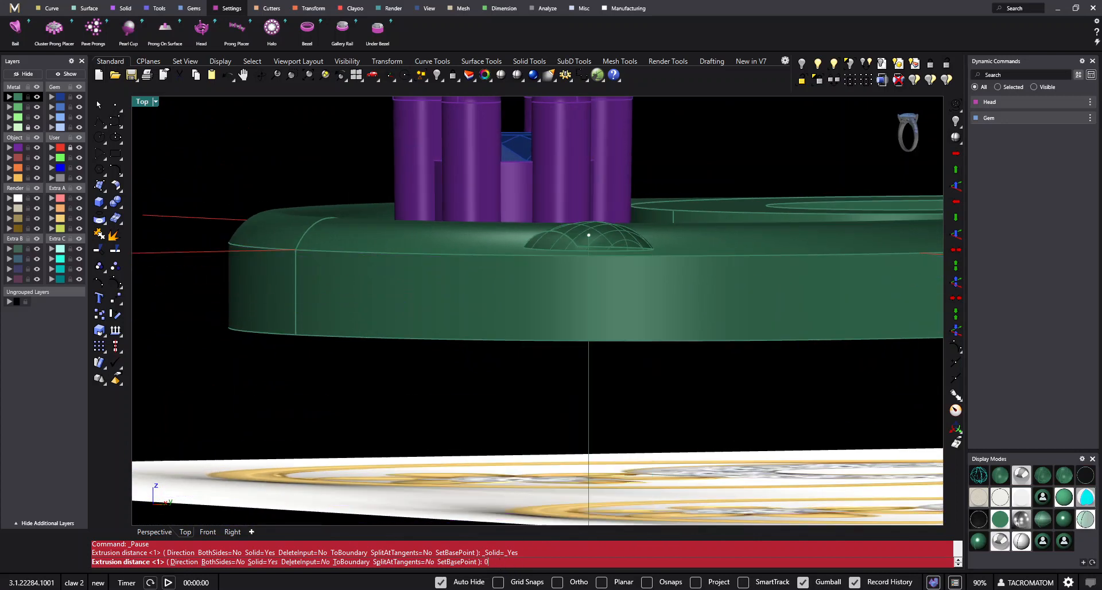
type(".8")
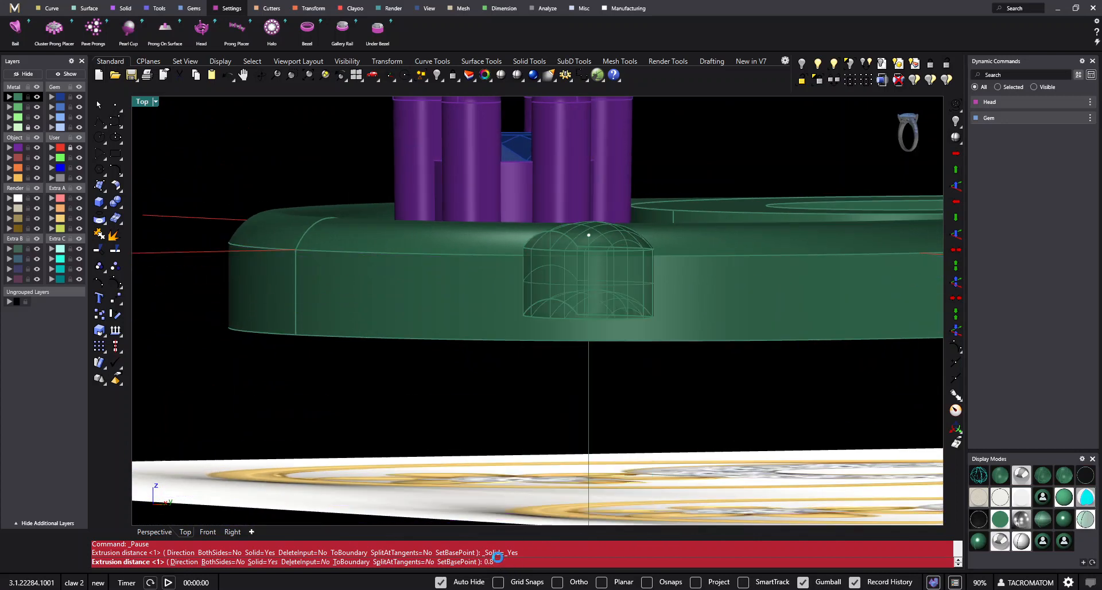
key("Return")
- Hide the leftover petal surface and move the extruded petal solid upward beside the prong head
right_click_drag(597, 230, 556, 229, "ctrl+shift")
left_click(803, 67)
left_click(603, 244)
left_click(556, 229)
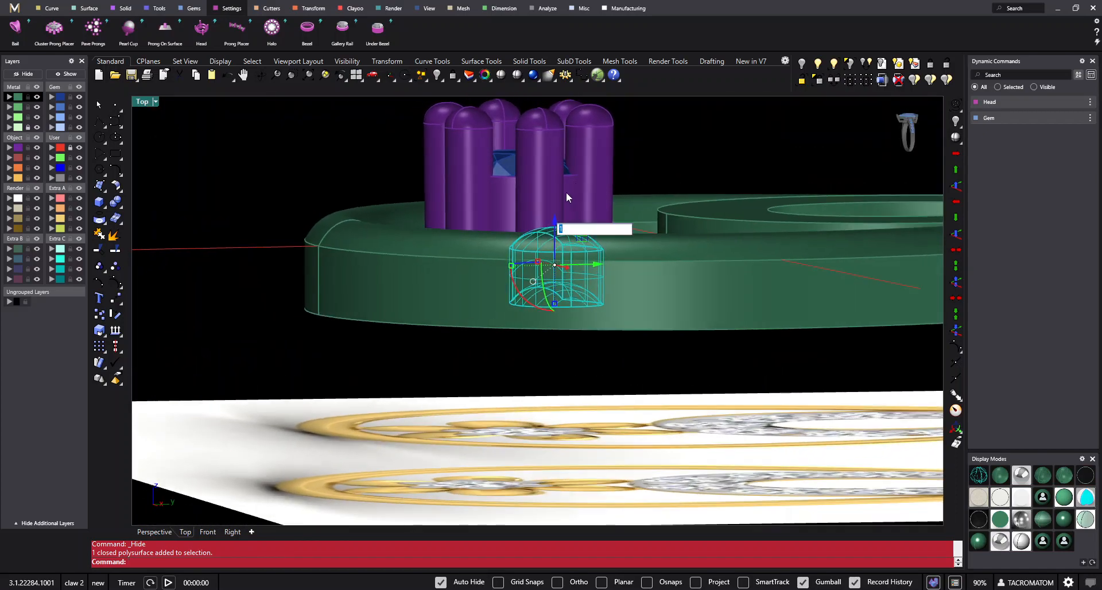
key("Return")
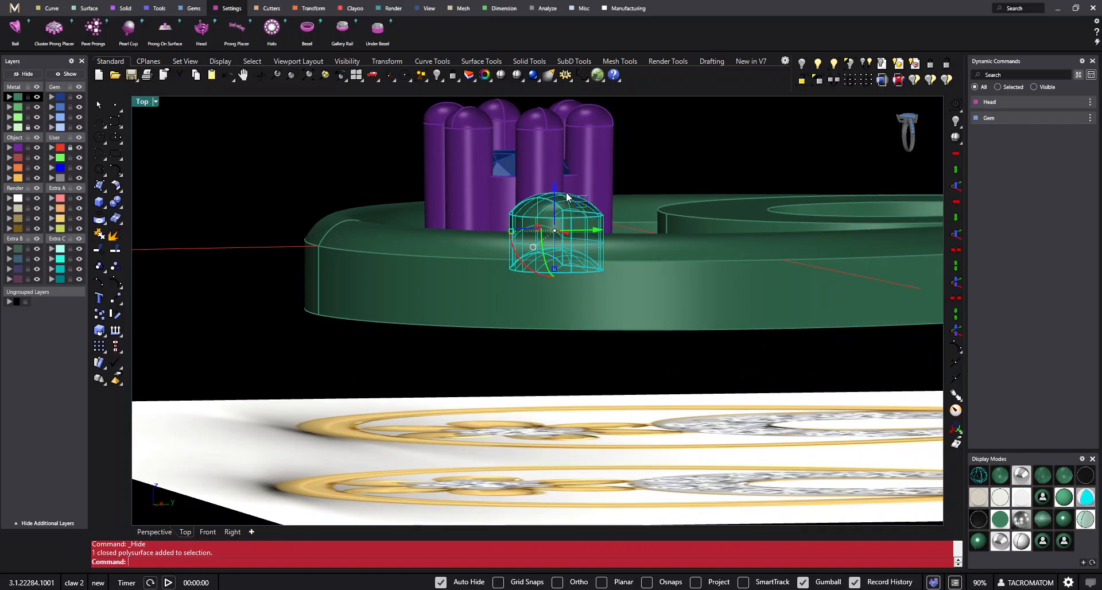
right_click_drag(566, 192, 678, 238, "ctrl+shift")
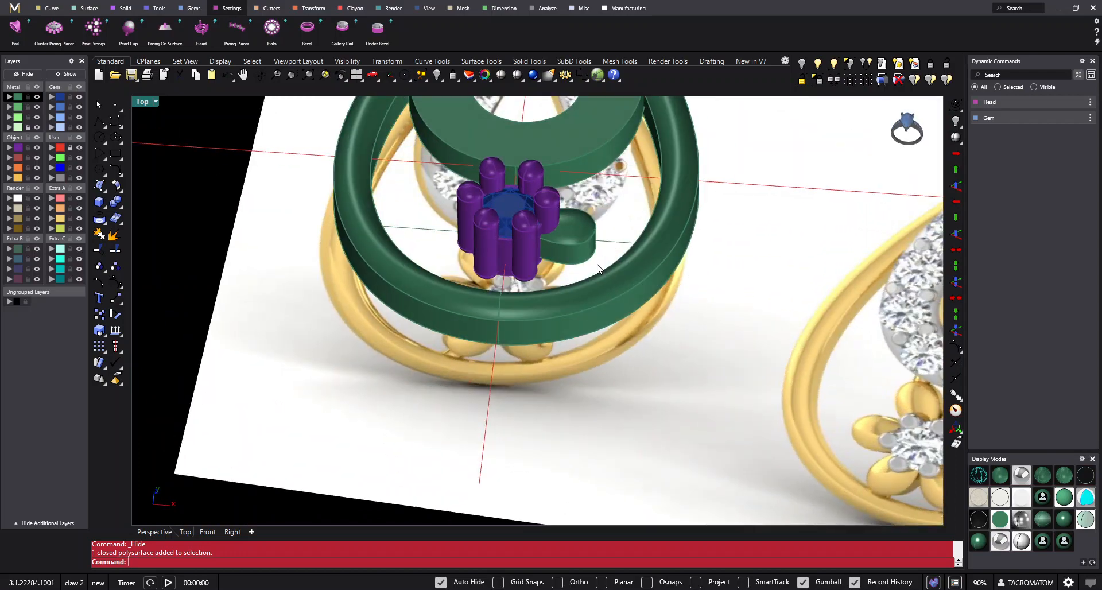
- Select the extruded petal solid beside the prong head and show the model in wireframe from above
scroll(574, 213, "up", 4)
right_click_drag(574, 212, 521, 210, "ctrl+shift")
left_click(594, 245)
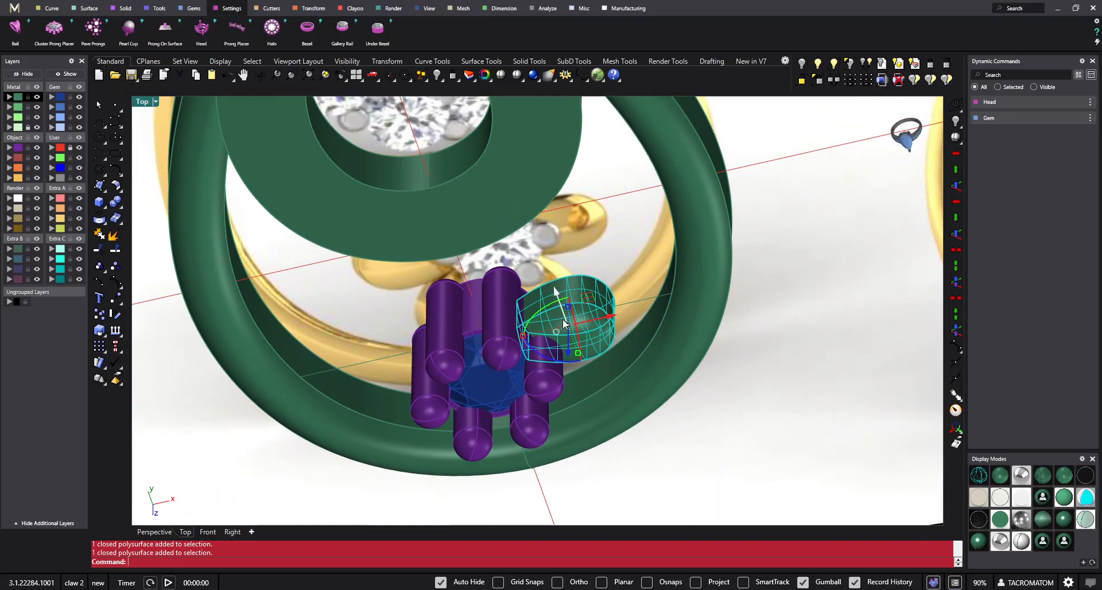
right_click_drag(564, 323, 602, 342, "ctrl+shift")
key("ctrl+F1")
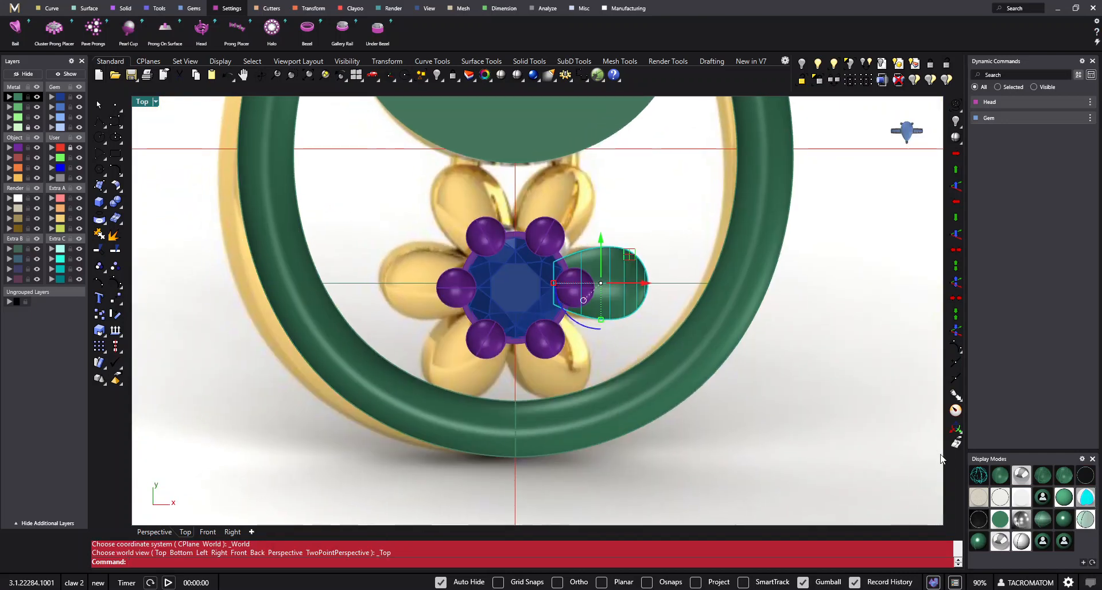
left_click(980, 475)
scroll(630, 309, "up", 1)
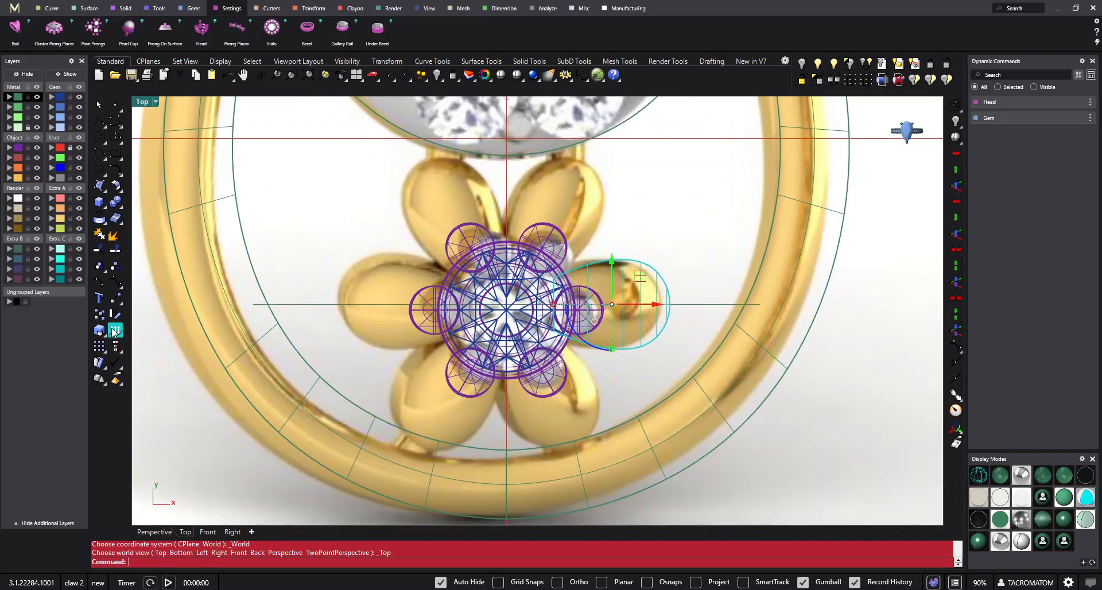
- Try a polar array of the petal with 6 items over 360 degrees around the diamond's centre and undo it
left_click(105, 356)
left_click(134, 356)
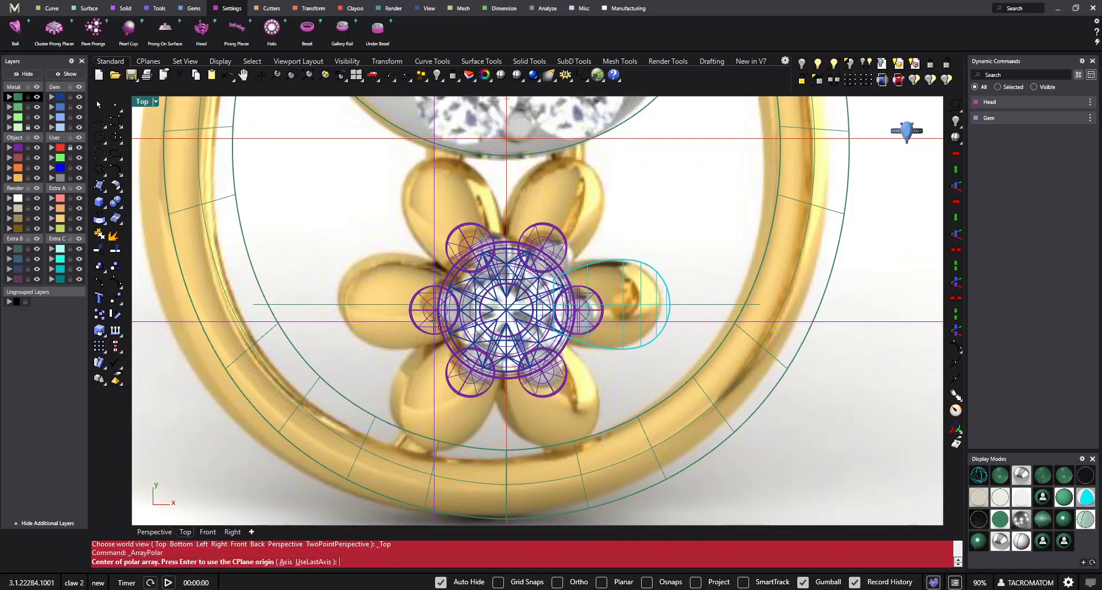
left_click(507, 310)
right_click_drag(563, 316, 528, 315)
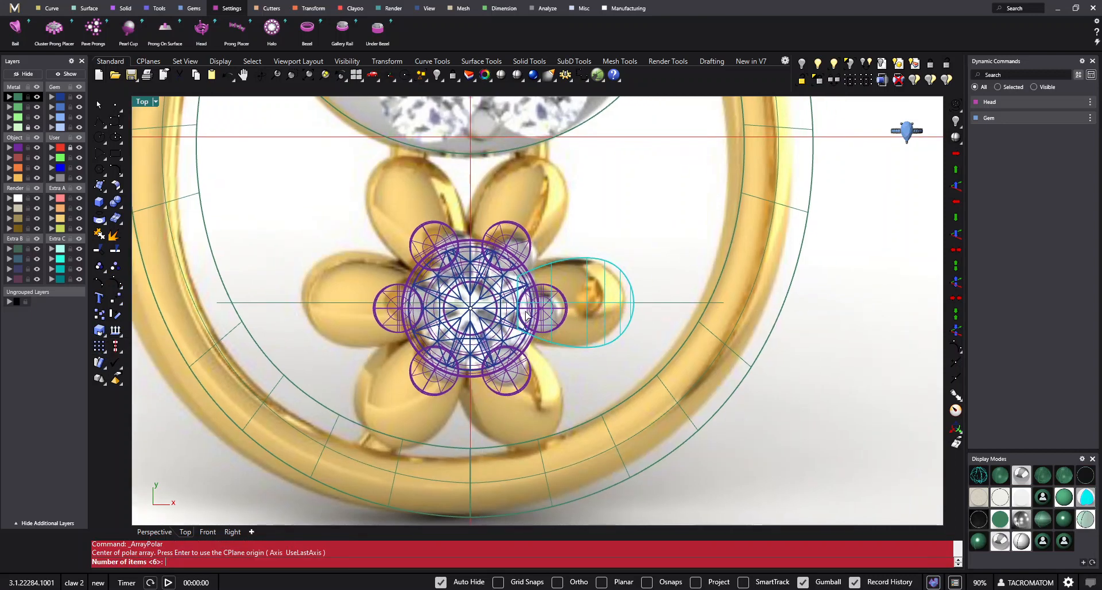
key("Return")
key("Return")
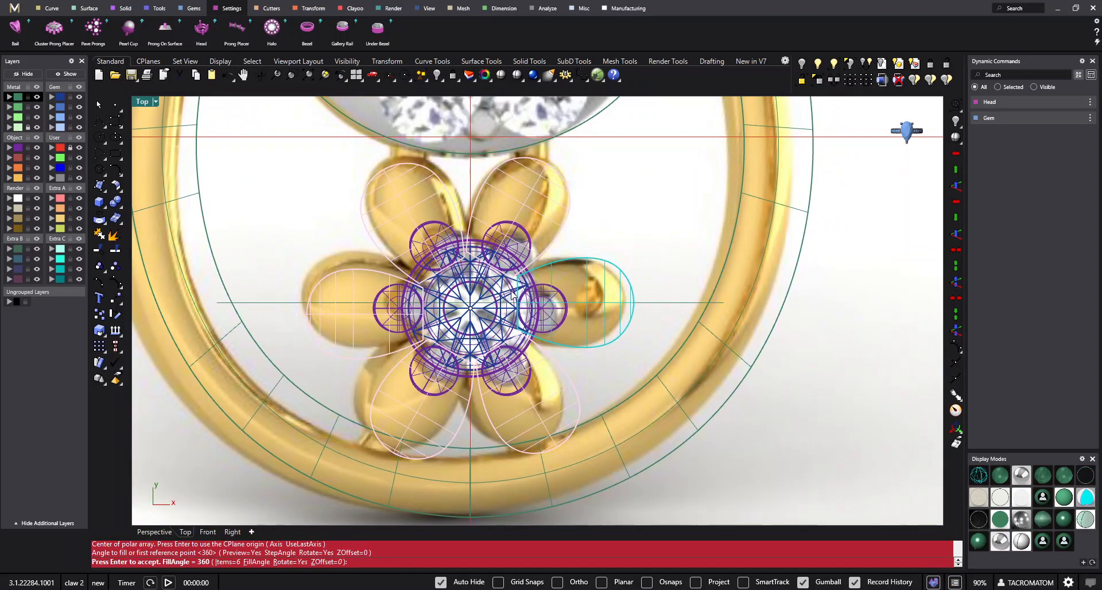
key("Return")
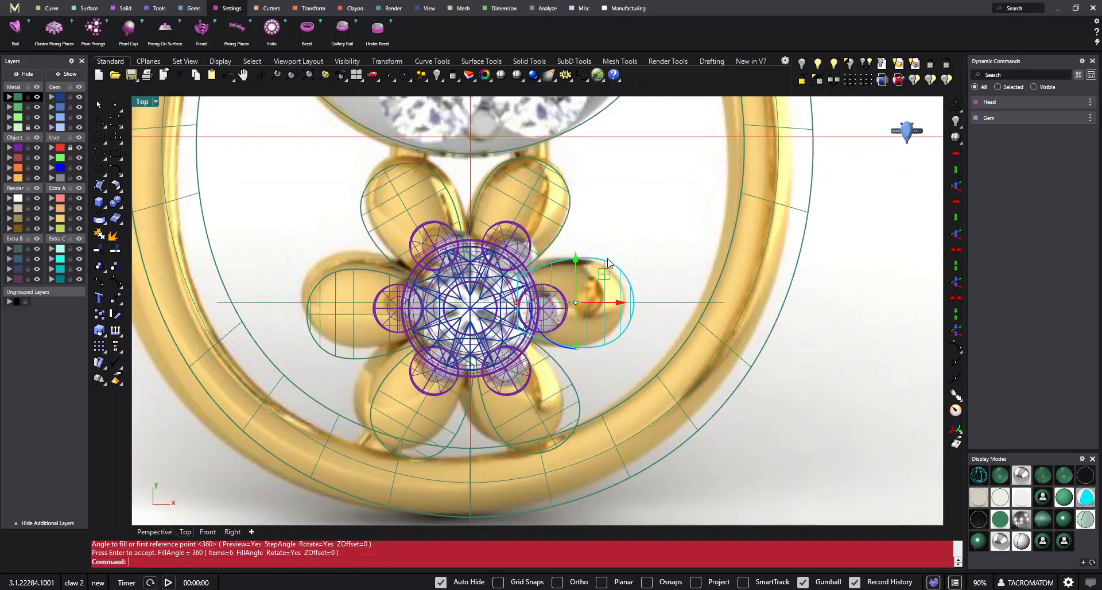
right_click_drag(609, 263, 644, 254)
scroll(508, 275, "up", 2)
key("ctrl+z")
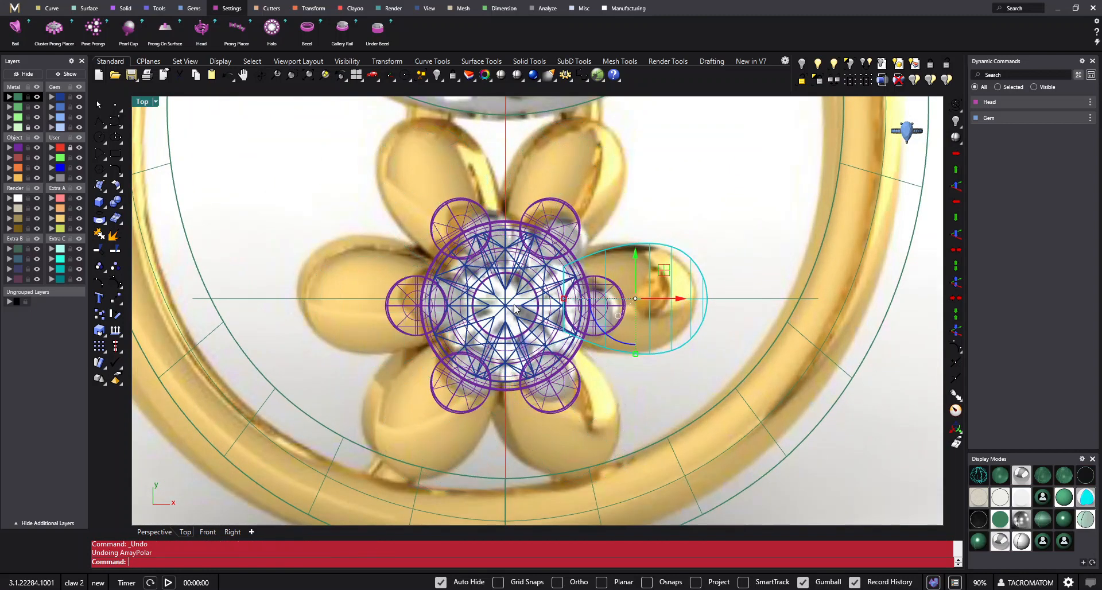
- Try the 6-item, 360-degree polar array again, picking the diamond's centre in the closer view
key("Return")
left_click(506, 306)
key("Return")
key("Return")
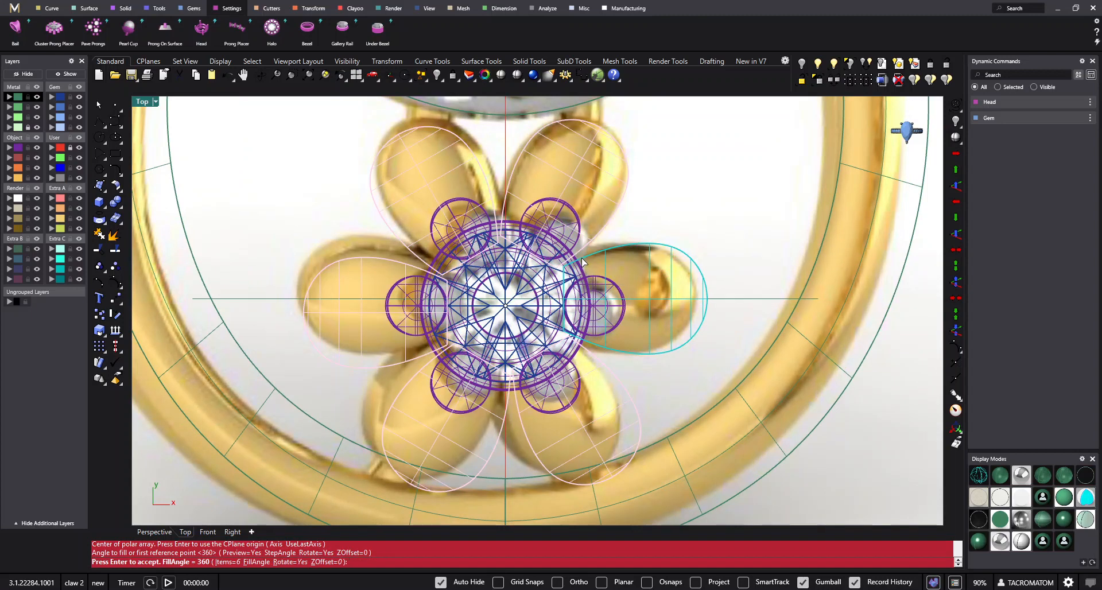
key("Return")
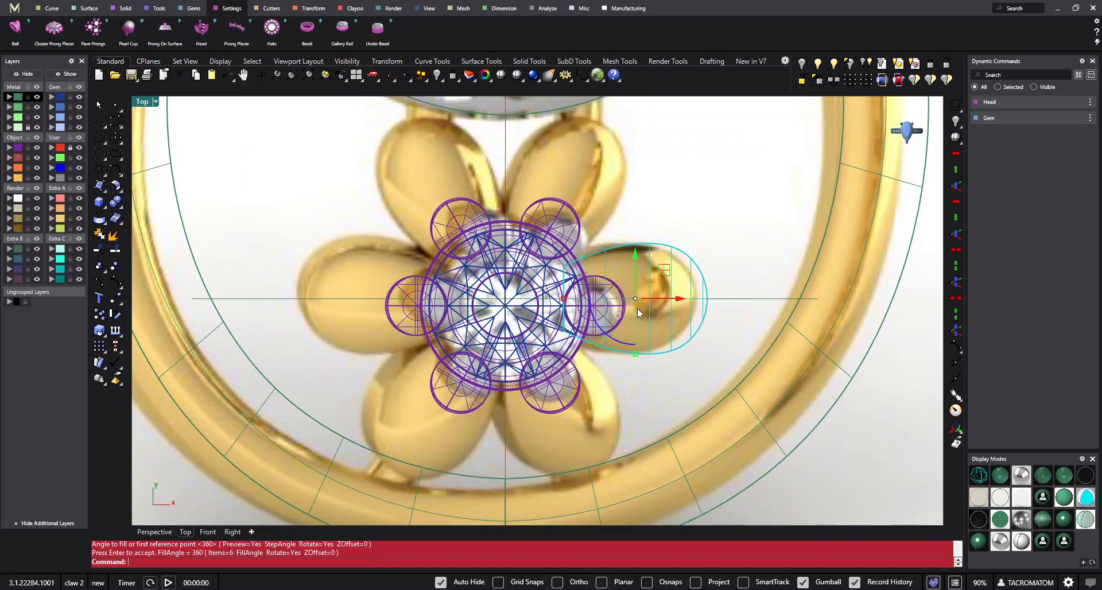
- Polar-array the petal as 6 items over 360 degrees around the intersection of its horizontal guide line and the vertical axis
scroll(633, 313, "up", 1)
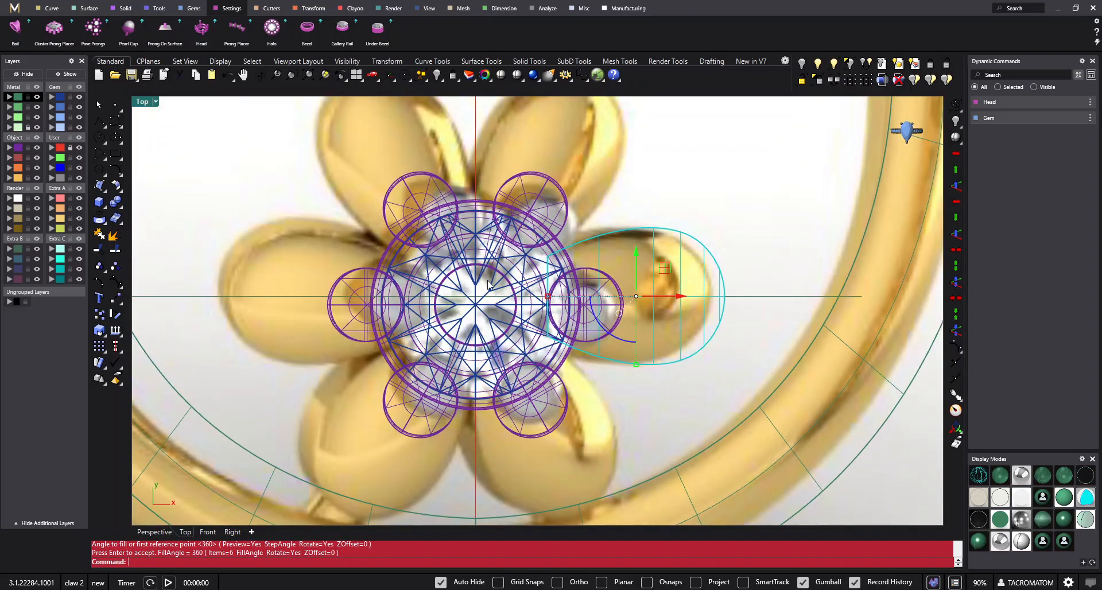
key("Return")
left_click(476, 296)
key("Return")
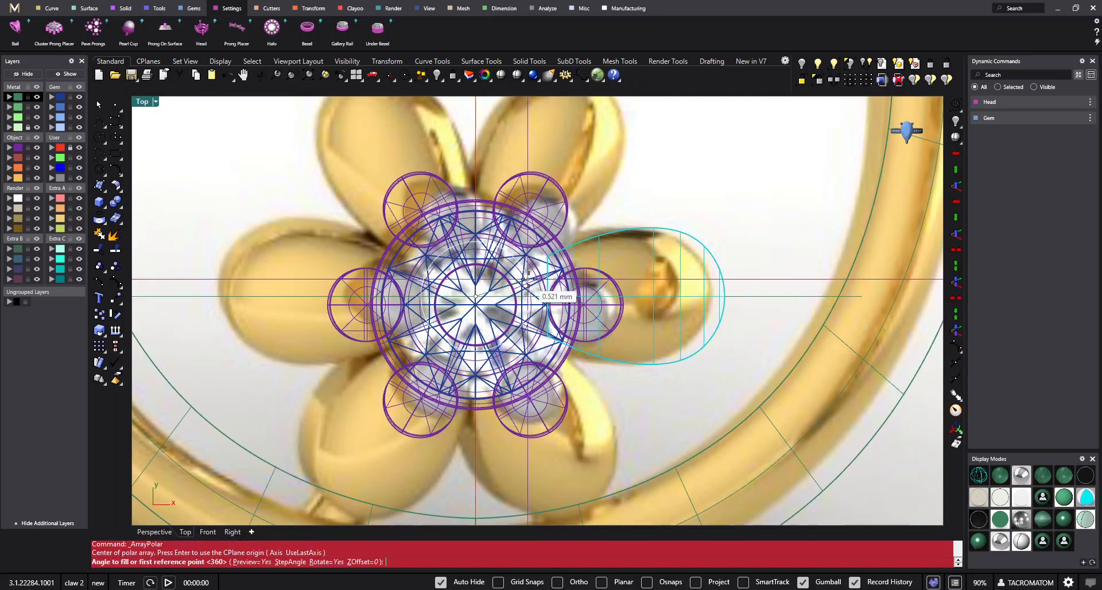
key("Return")
key("Return")
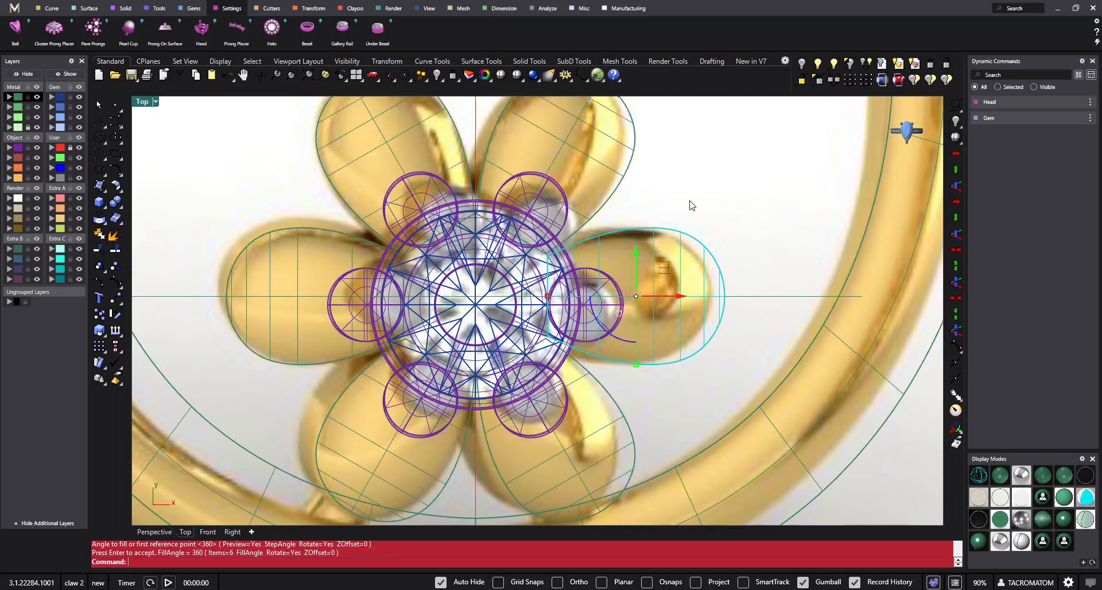
- Move the diamond with its prong head up onto the centre of the six petals and display the model shaded
left_click(488, 283)
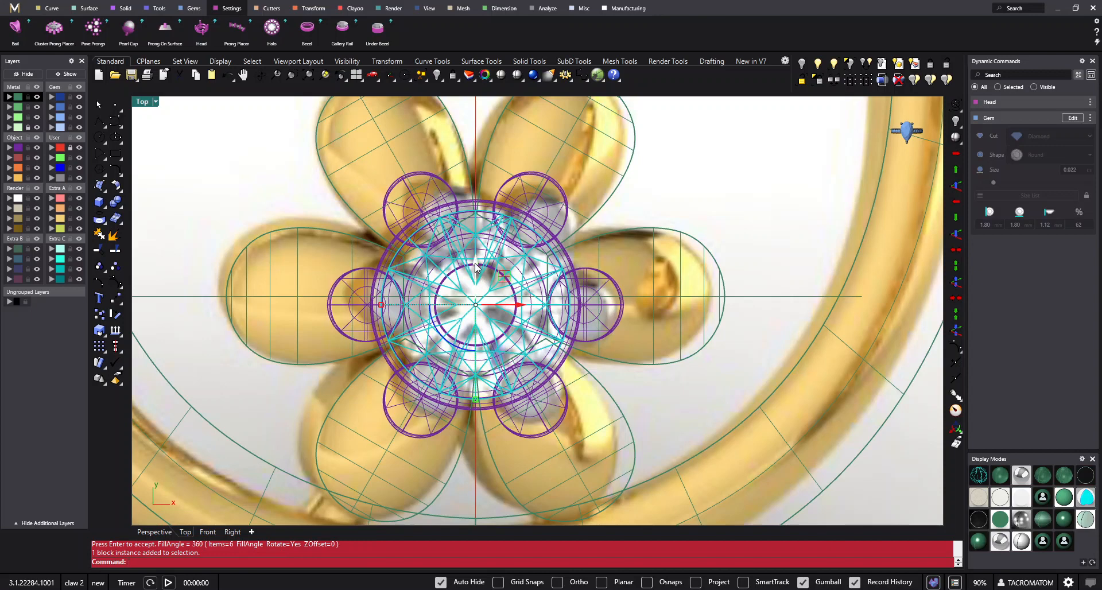
left_click_drag(475, 267, 482, 256)
scroll(482, 256, "down", 5)
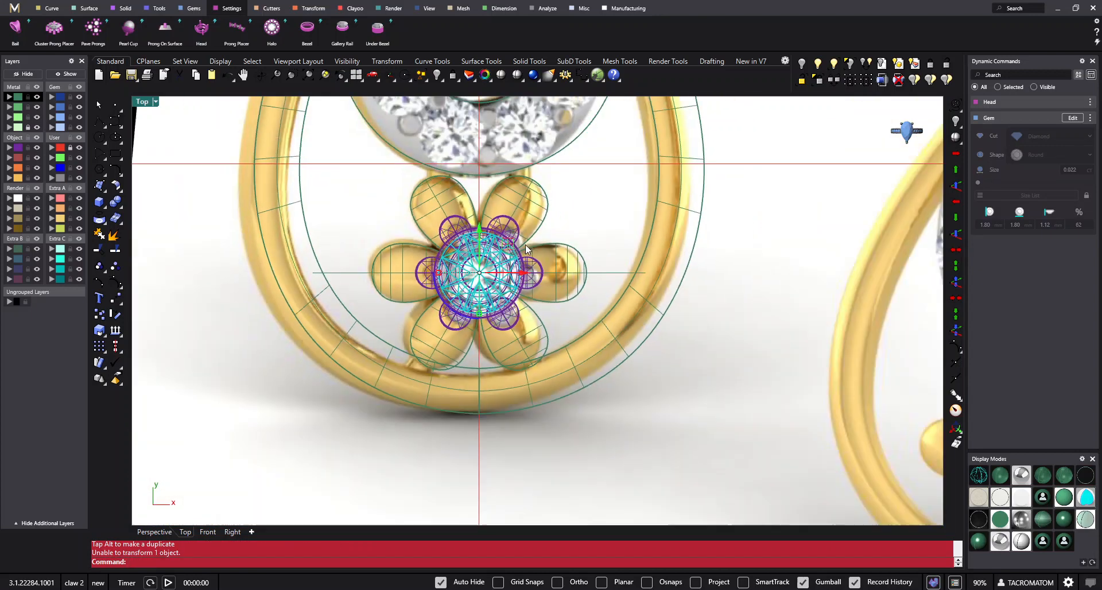
key("Escape")
left_click(518, 75)
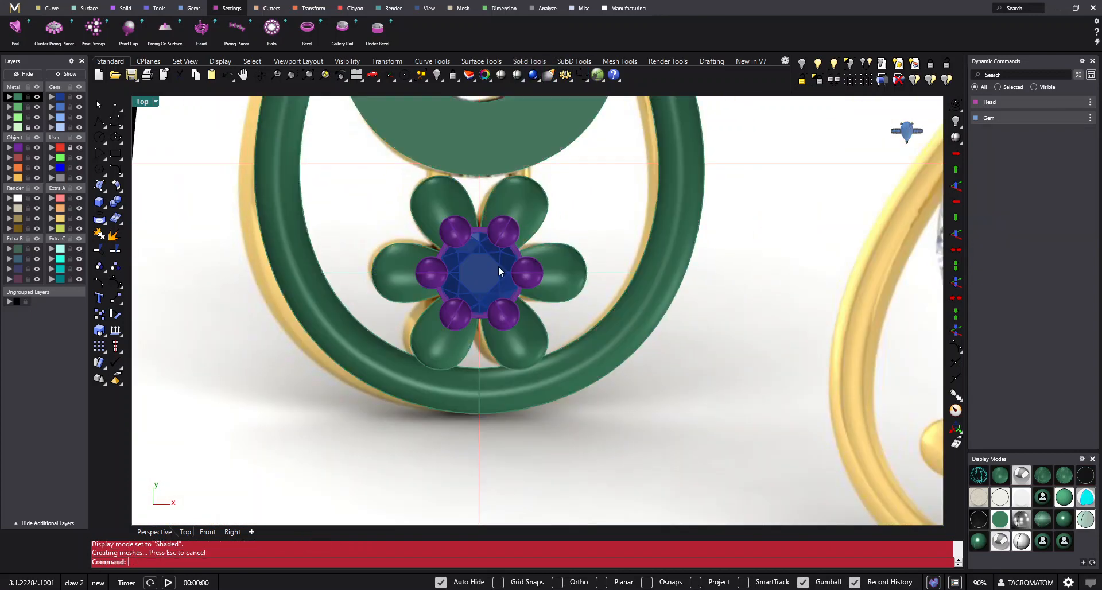
scroll(545, 296, "up", 2)
scroll(556, 300, "down", 2)
mouse_move(556, 330)
right_mouse_down("ctrl+shift")
mouse_move(551, 263)
mouse_move(525, 235)
mouse_move(608, 332)
mouse_move(581, 338)
mouse_move(524, 291)
mouse_move(561, 315)
right_mouse_up("ctrl+shift")
key("F5")
scroll(574, 290, "up", 4)
left_click(574, 288)
left_click(516, 195, "shift")
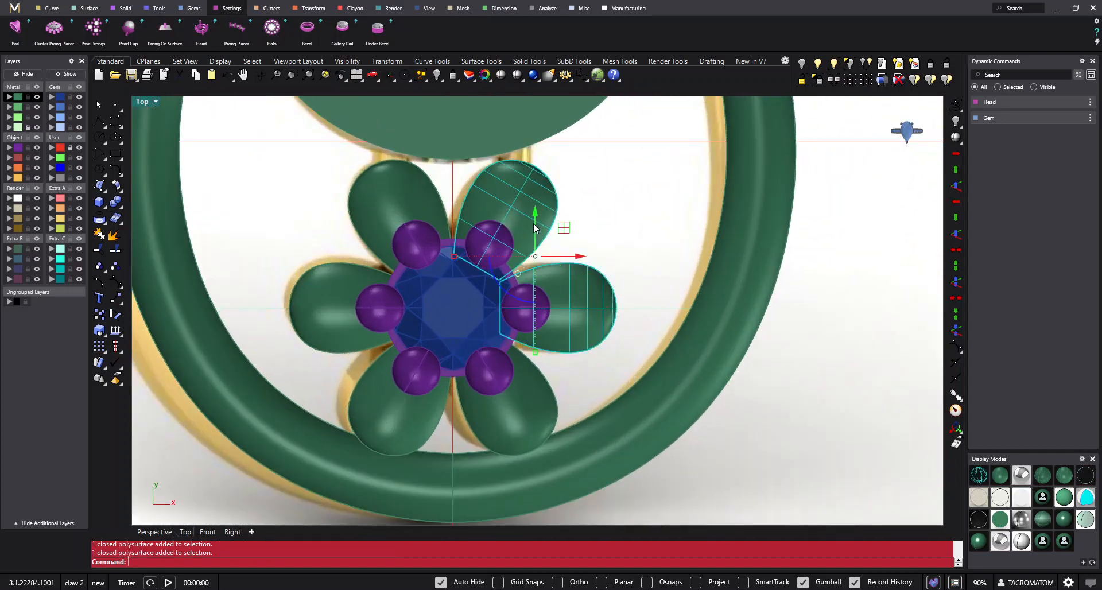
left_click(391, 195, "shift")
left_click(350, 268, "shift")
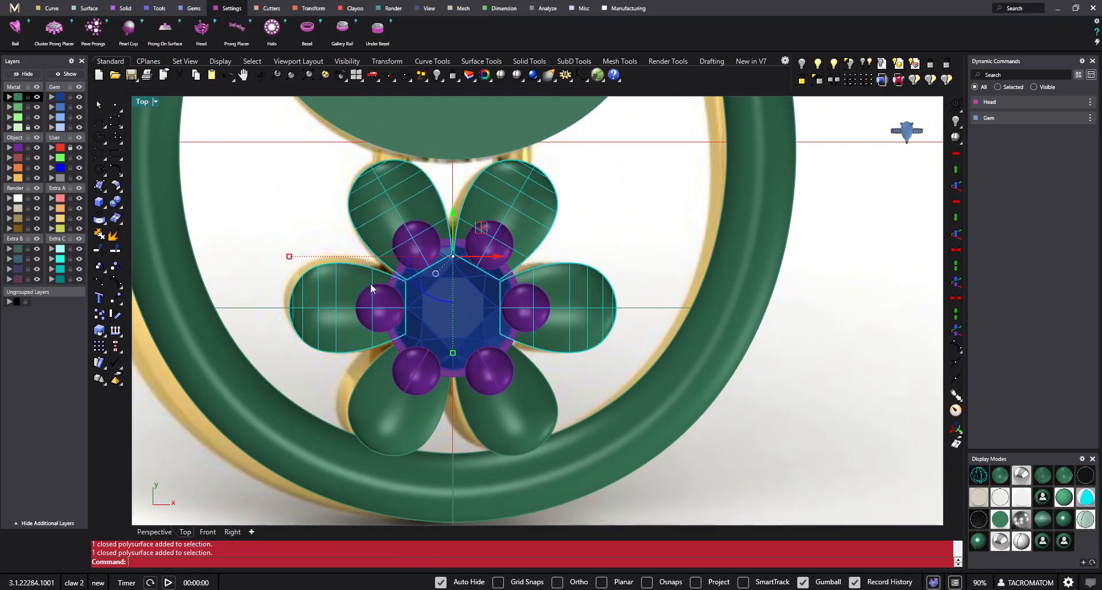
scroll(441, 296, "down", 3)
right_click_drag(430, 323, 420, 349)
left_click(604, 438)
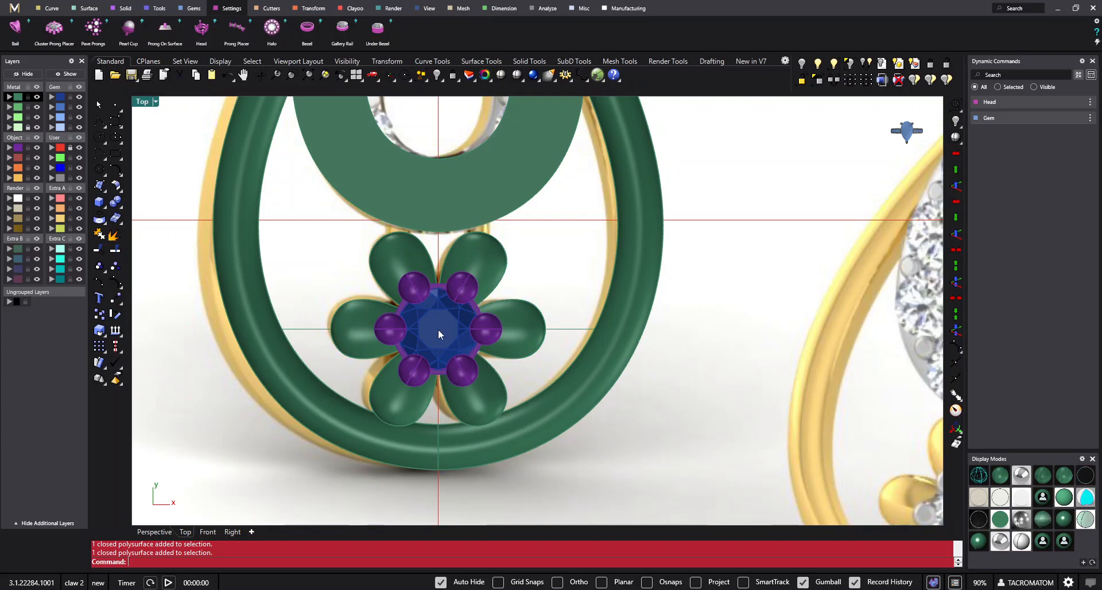
- Group the six flower petals together
left_click(104, 270)
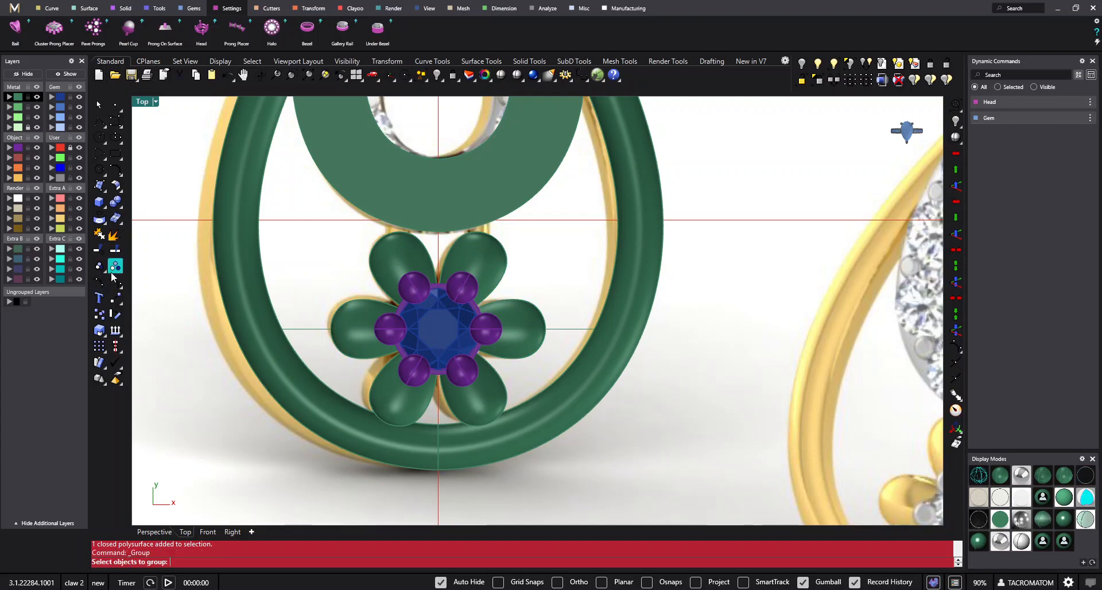
scroll(405, 266, "up", 4)
left_click(394, 249)
left_click(508, 255)
left_click(595, 371)
right_click_drag(519, 433, 527, 373)
left_click(528, 405)
left_click(411, 416)
left_click(346, 312)
right_click(461, 347)
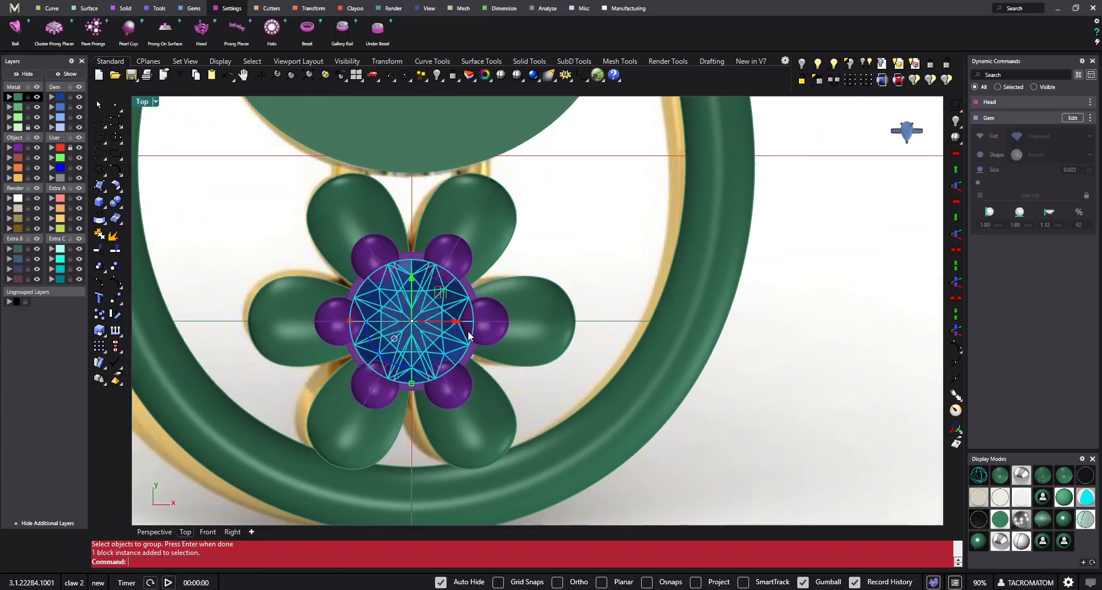
- Group the centre diamond with its six-prong head
left_click(491, 318)
scroll(511, 348, "down", 2)
left_click(523, 372)
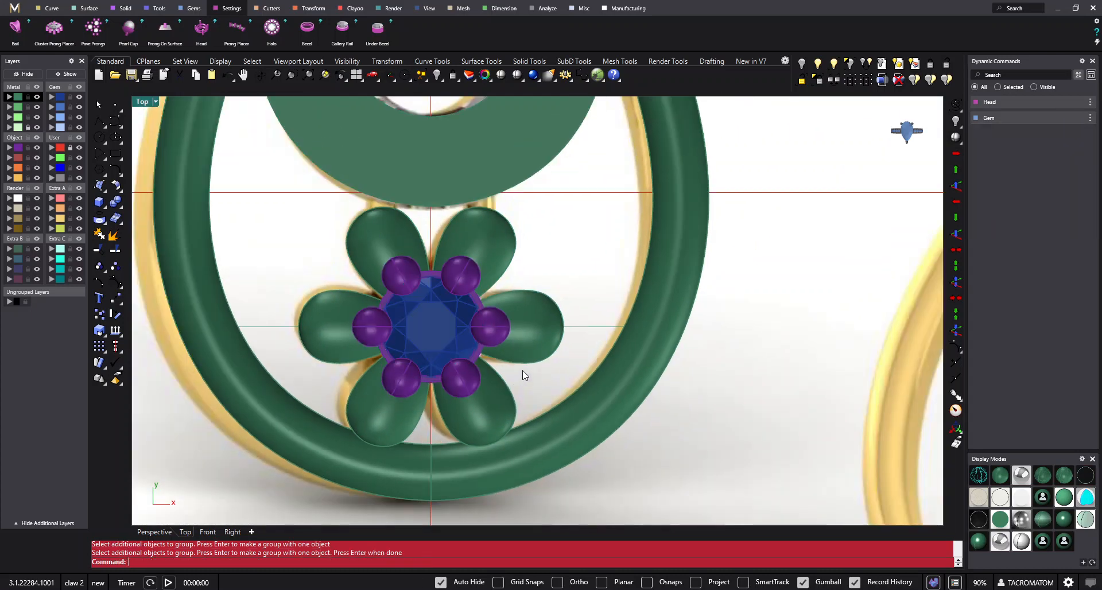
left_click(473, 311)
left_click(561, 268)
- Group the petals with the diamond and prong head as one complete flower
right_click(560, 267)
left_click(528, 304)
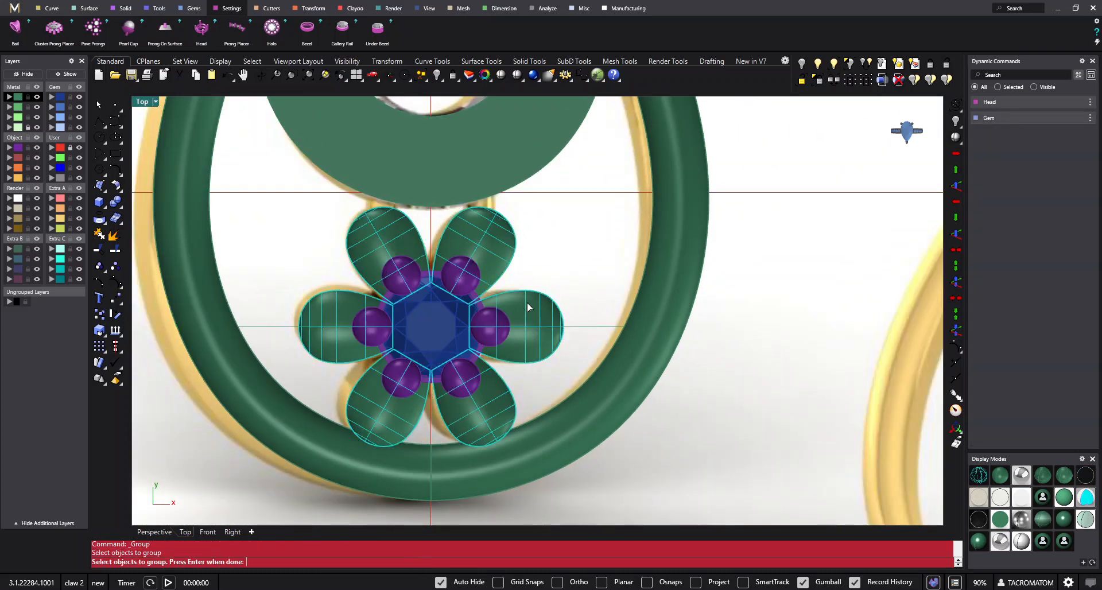
left_click(483, 317)
right_click(546, 284)
- Try to move the grouped flower slightly upward along the vertical axis and undo the move
scroll(547, 279, "down", 6)
right_click_drag(548, 279, 568, 256)
scroll(498, 257, "up", 4)
left_click(498, 258)
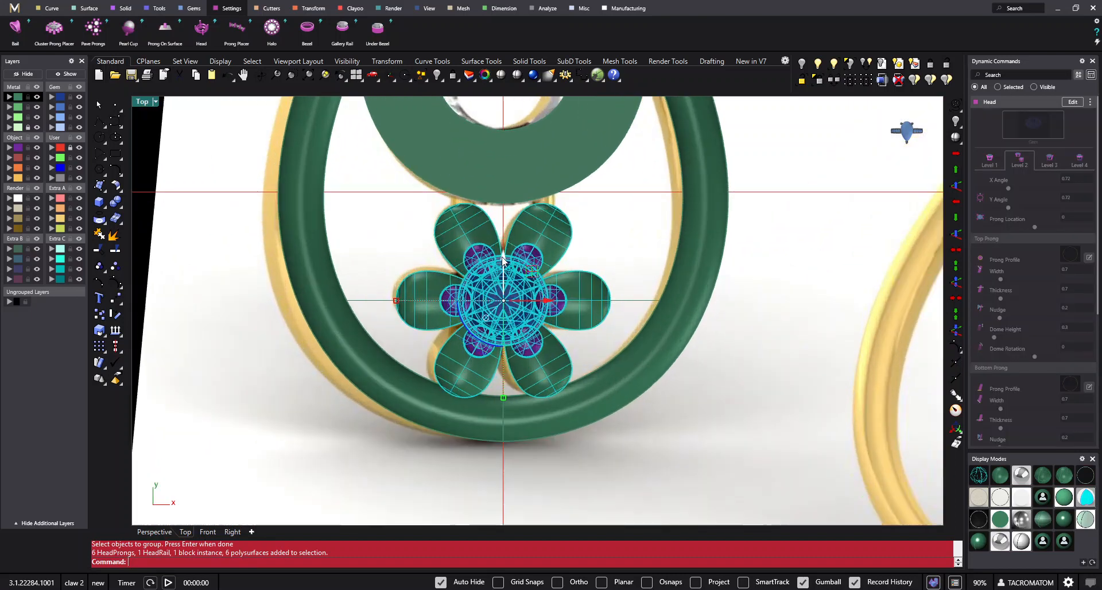
scroll(498, 258, "up", 2)
left_click_drag(503, 262, 509, 255)
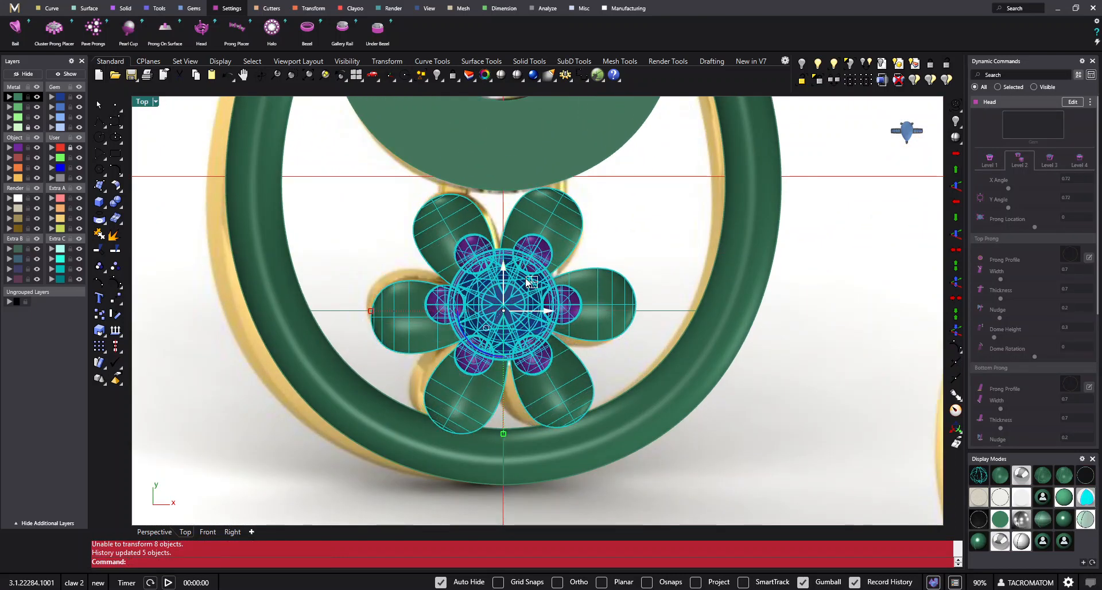
scroll(530, 282, "up", 4)
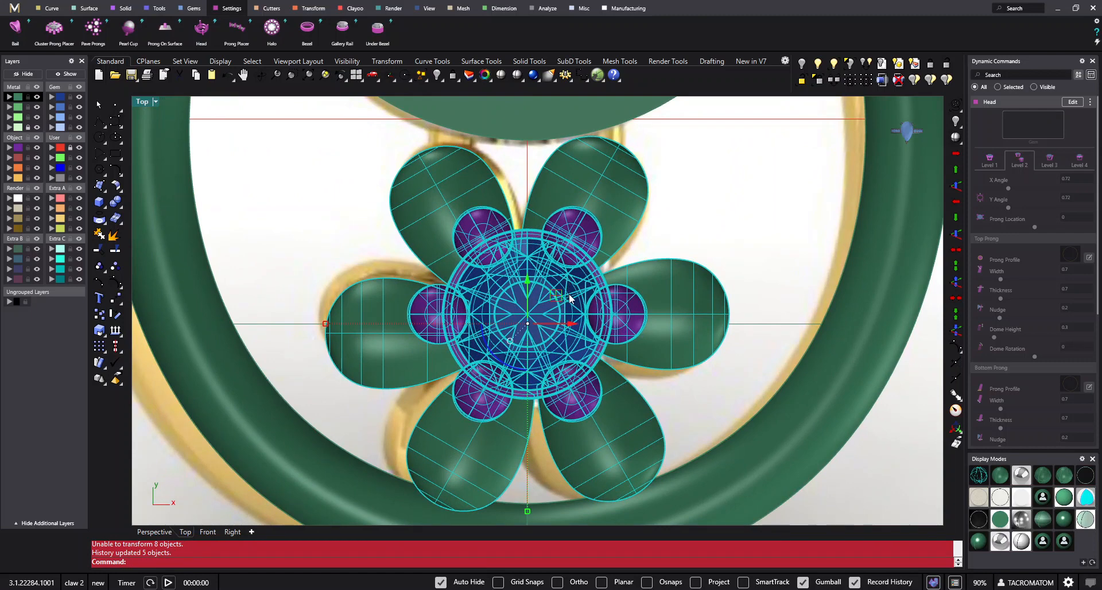
key("ctrl+z")
- Try the small upward move of the grouped flower again with history recording turned off, and undo it
scroll(574, 286, "down", 4)
left_click(656, 234)
left_click(573, 281)
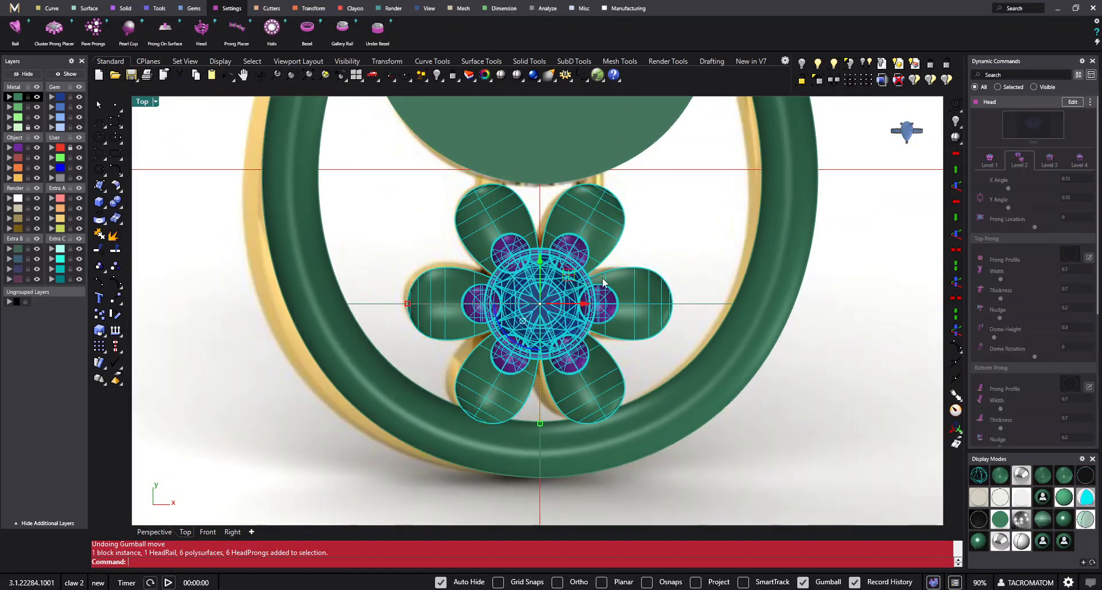
scroll(614, 303, "up", 2)
scroll(615, 302, "down", 4)
scroll(556, 296, "up", 3)
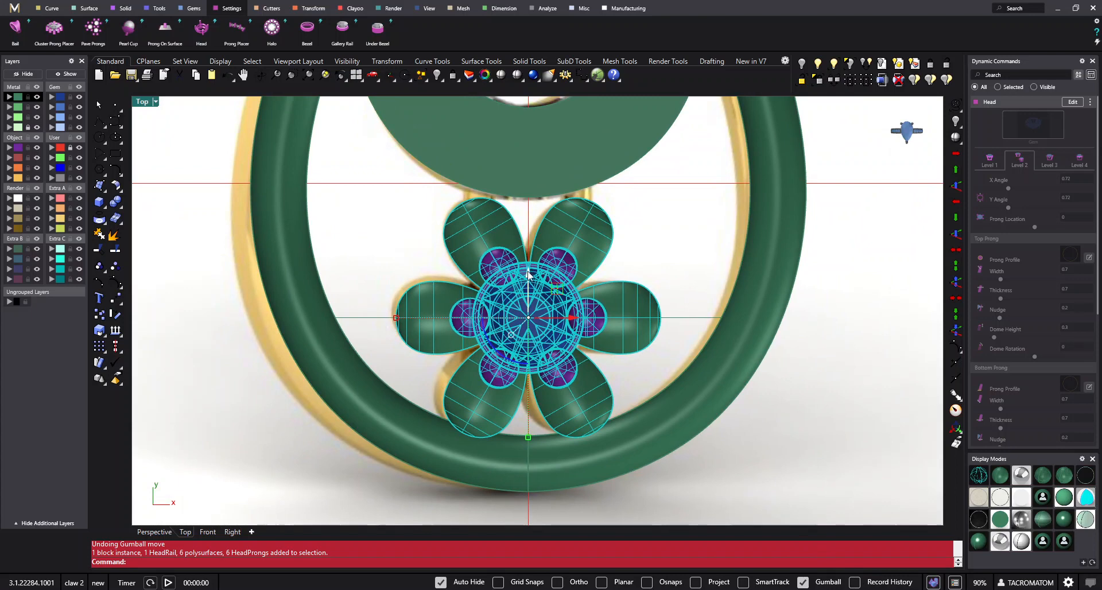
left_click_drag(528, 276, 529, 266)
key("ctrl+z")
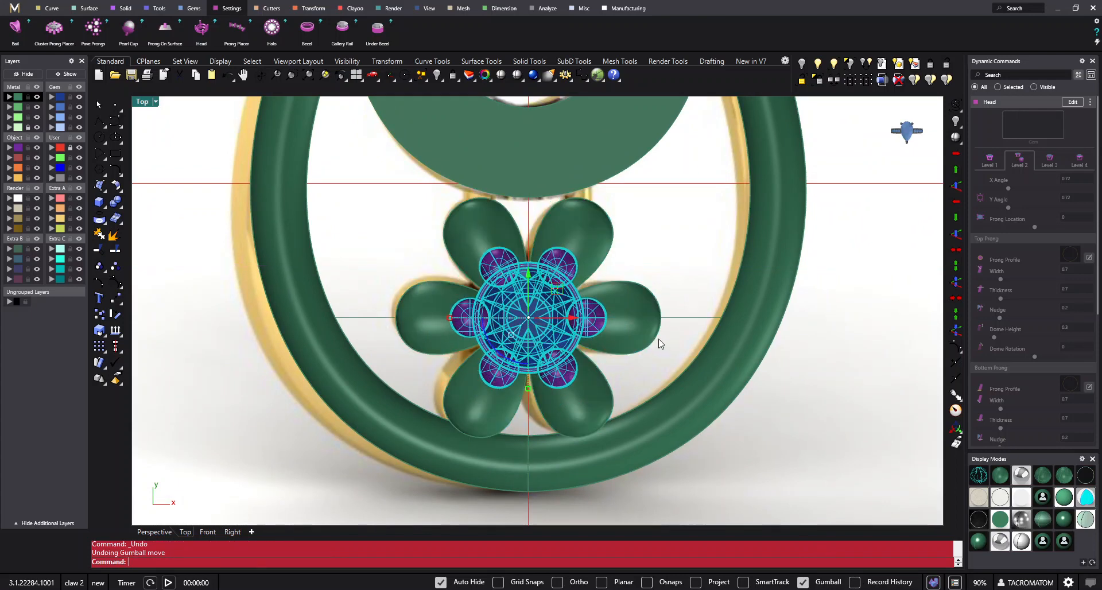
- Check the history recording options, try to move the whole flower up towards the round halo, and undo the move
left_click(681, 280)
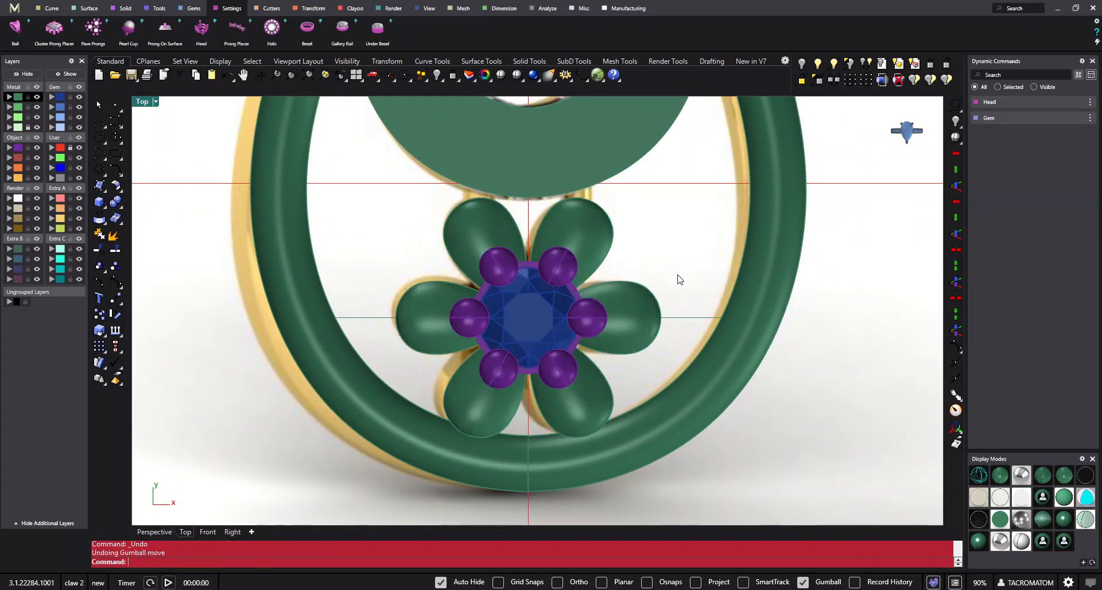
right_click(870, 585)
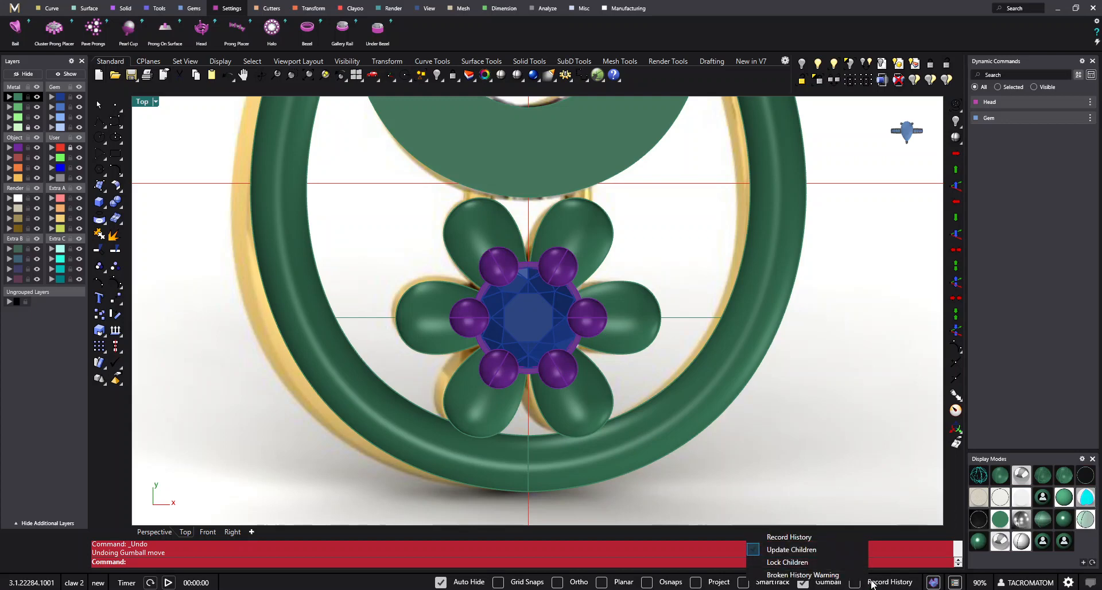
left_click(517, 272)
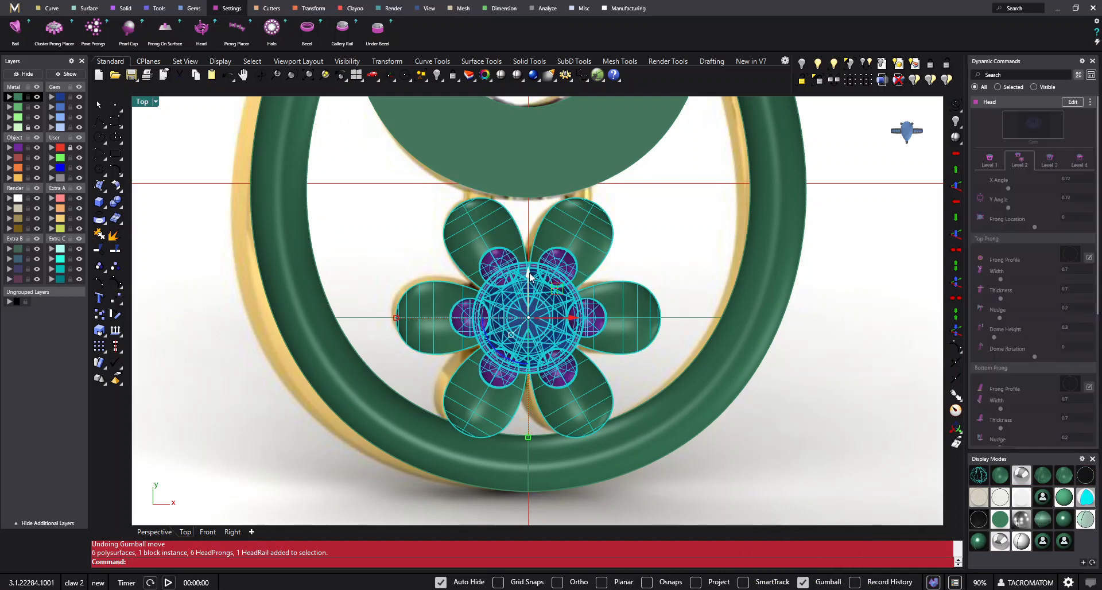
left_click_drag(531, 277, 528, 164)
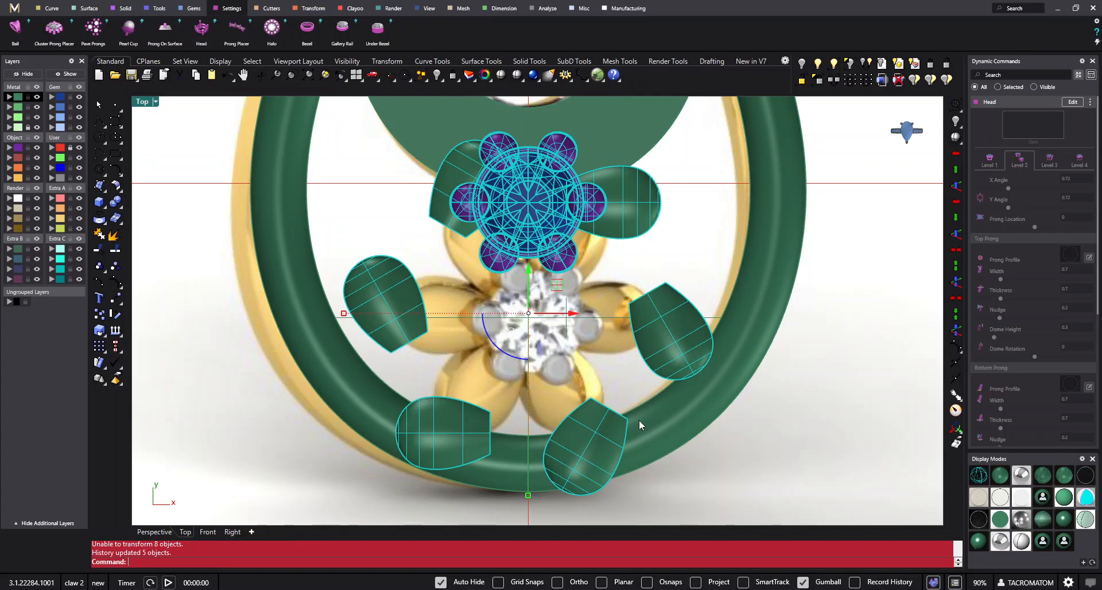
scroll(540, 314, "down", 2)
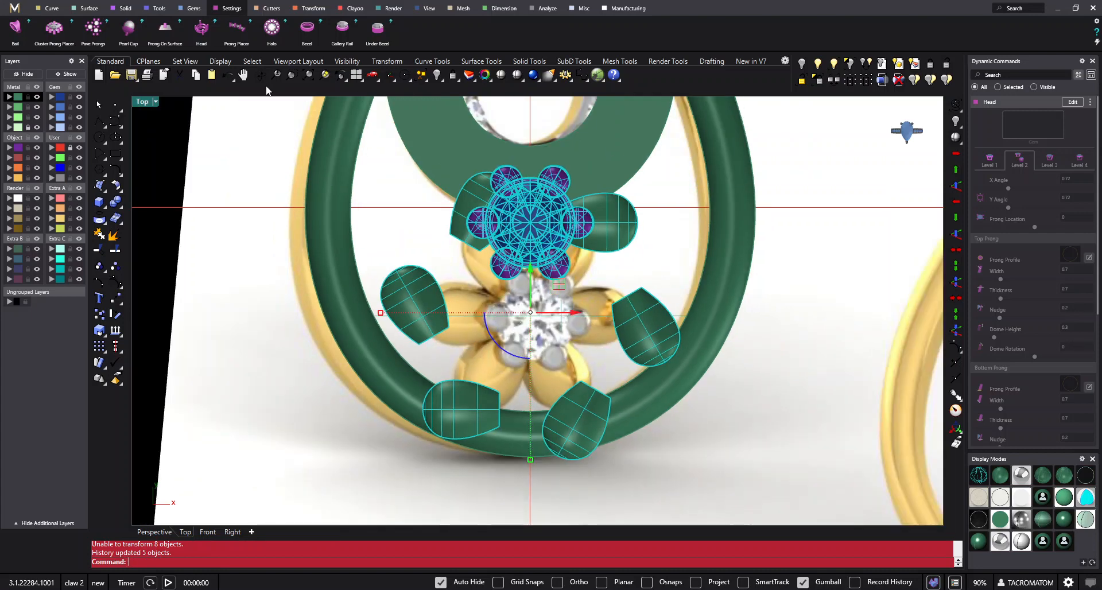
left_click(228, 75)
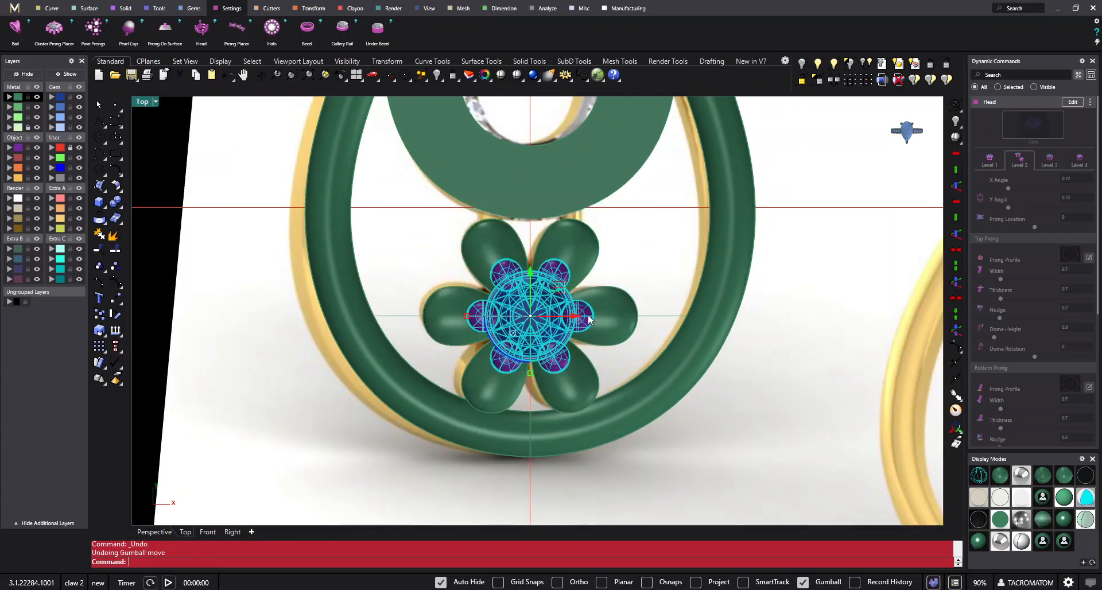
- Turn off Update Children in the history recording options and check the remaining history settings
right_click(869, 585)
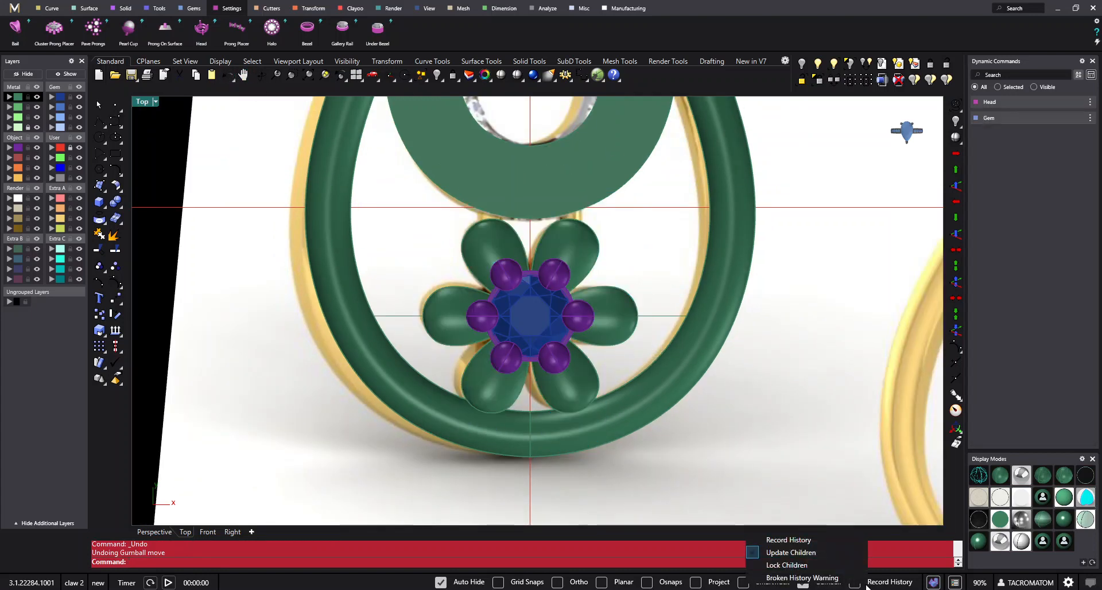
left_click(767, 552)
right_click(890, 583)
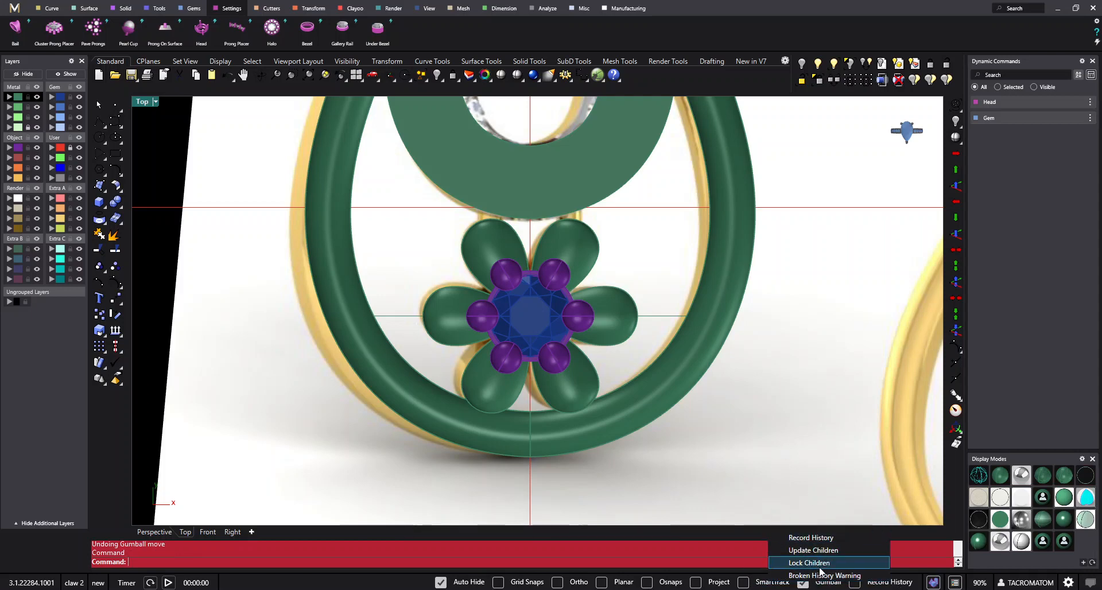
left_click(743, 449)
- Move the grouped flower slightly upward towards the teardrop plate, and turn Record History back on
left_click(591, 311)
scroll(590, 311, "up", 2)
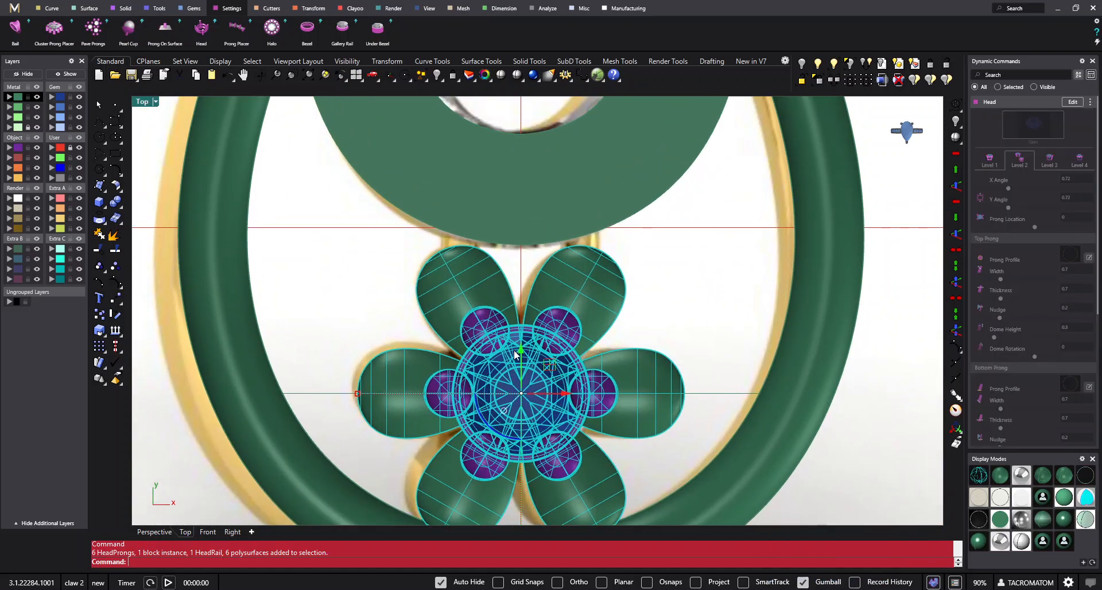
scroll(543, 295, "down", 2)
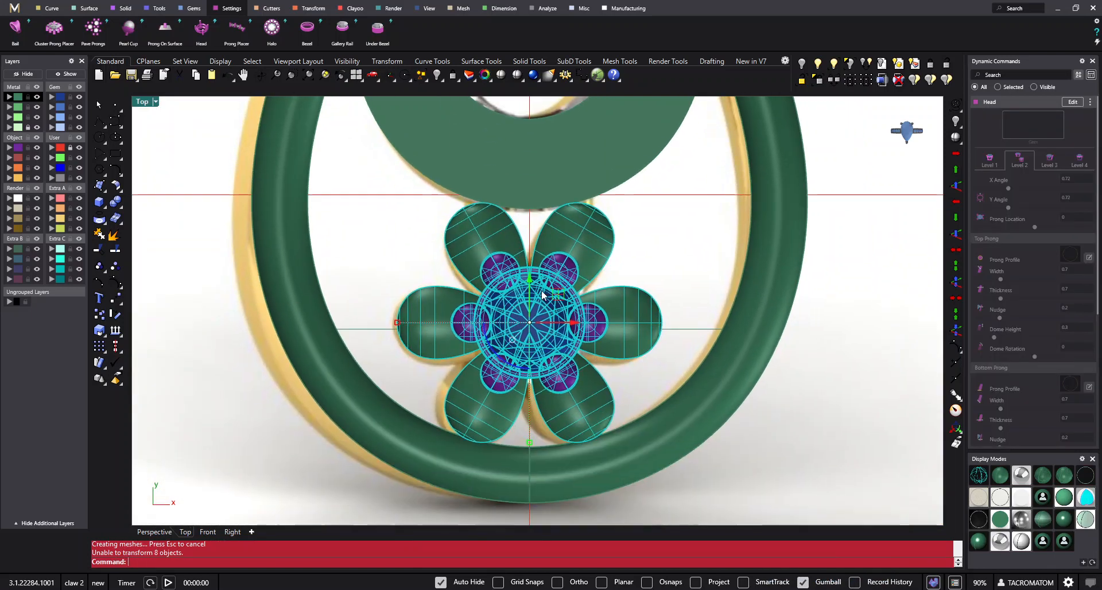
right_click_drag(708, 393, 669, 349)
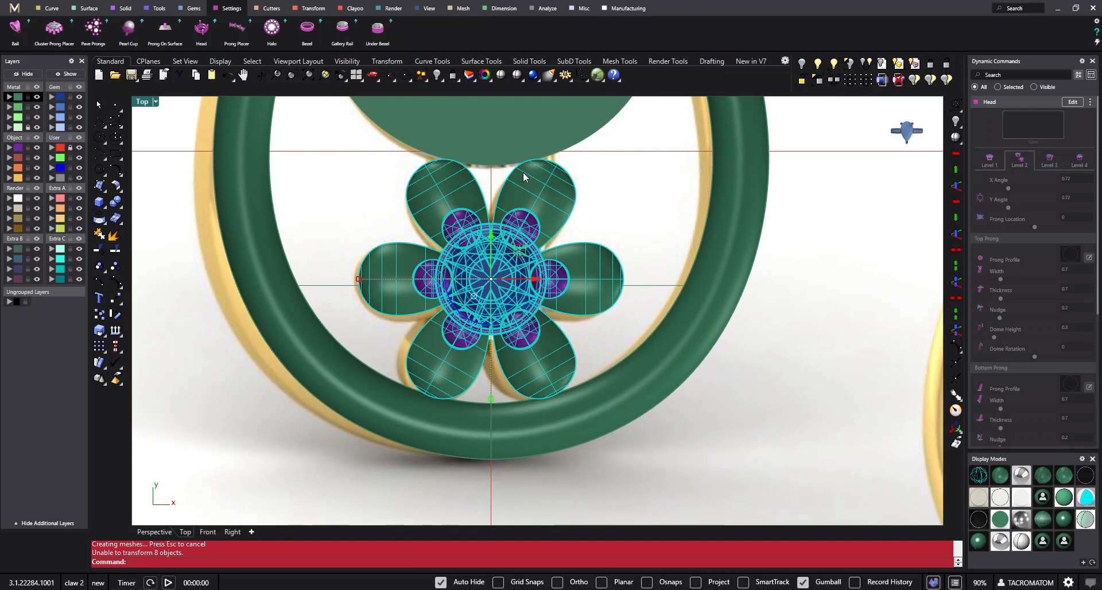
right_click_drag(524, 173, 524, 183)
left_click(854, 377)
right_click(876, 584)
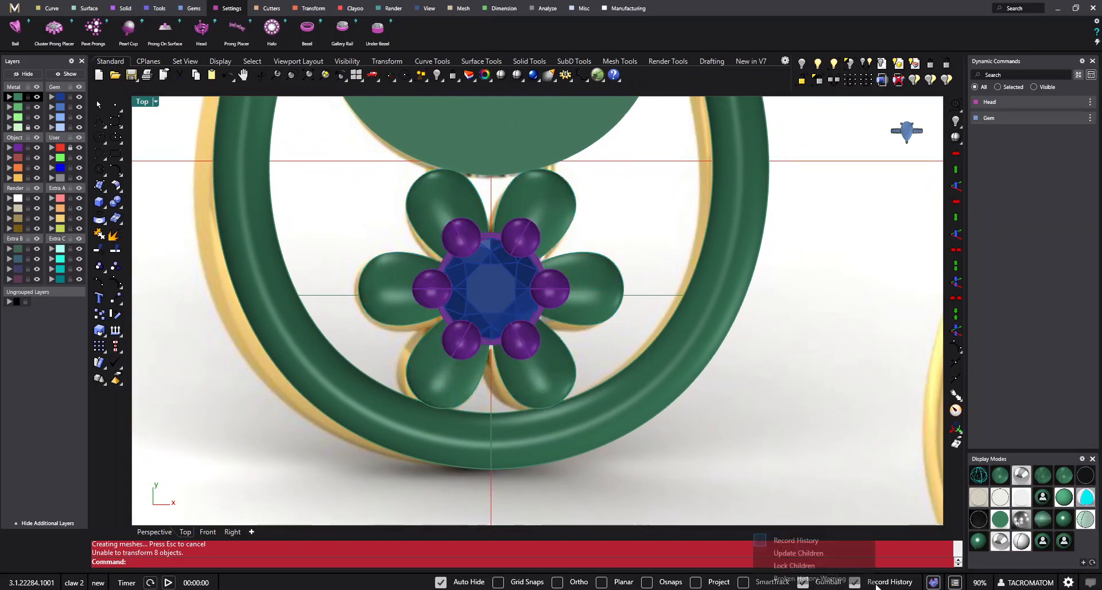
left_click(802, 409)
- Examine how the repositioned flower sits between the teardrop plate and the outer drop frame from several angles
scroll(666, 390, "down", 8)
right_click_drag(711, 435, 672, 436)
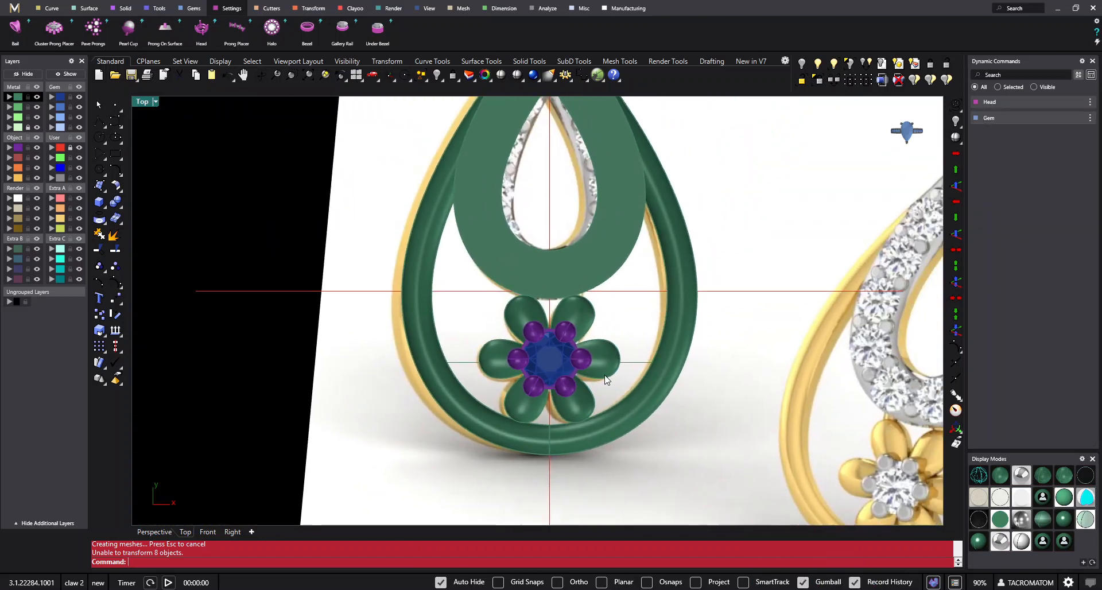
right_click_drag(607, 378, 569, 395)
left_click(534, 390)
left_click(594, 333)
right_click_drag(611, 327, 634, 335)
right_click_drag(569, 290, 543, 343)
left_click(261, 75)
left_click_drag(668, 399, 513, 275)
scroll(483, 238, "up", 2)
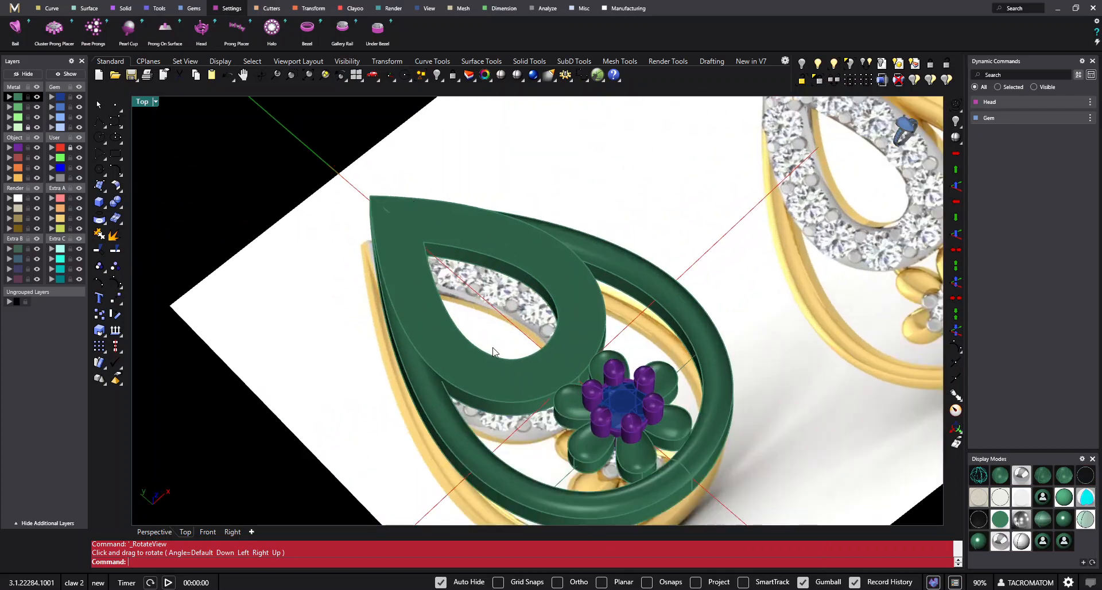
scroll(495, 352, "down", 2)
right_click_drag(586, 310, 544, 312)
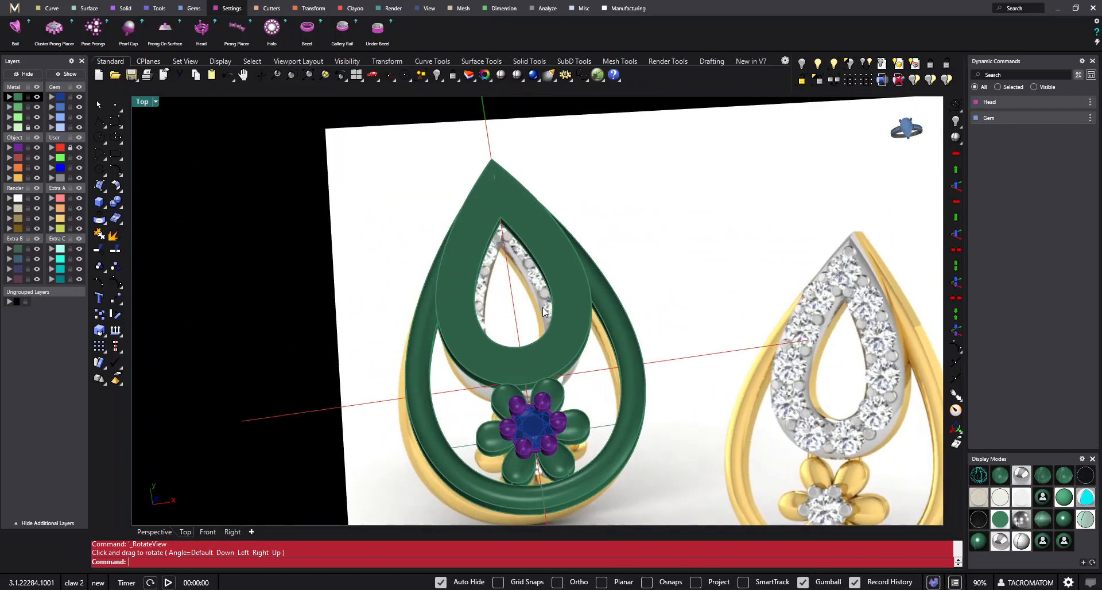
- Compare the diamond row on the reference picture's inner teardrop with the modelled teardrop plate and its top face
scroll(867, 295, "up", 2)
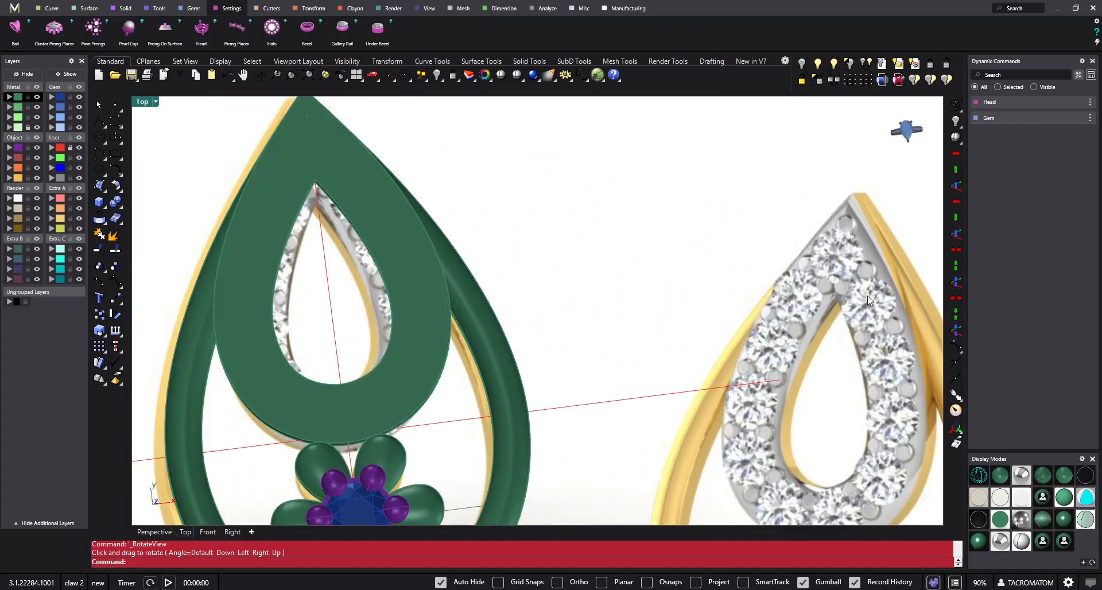
scroll(899, 352, "down", 4)
right_click_drag(899, 352, 465, 265)
key("ctrl+F1")
right_click_drag(483, 201, 627, 259)
scroll(535, 278, "up", 2)
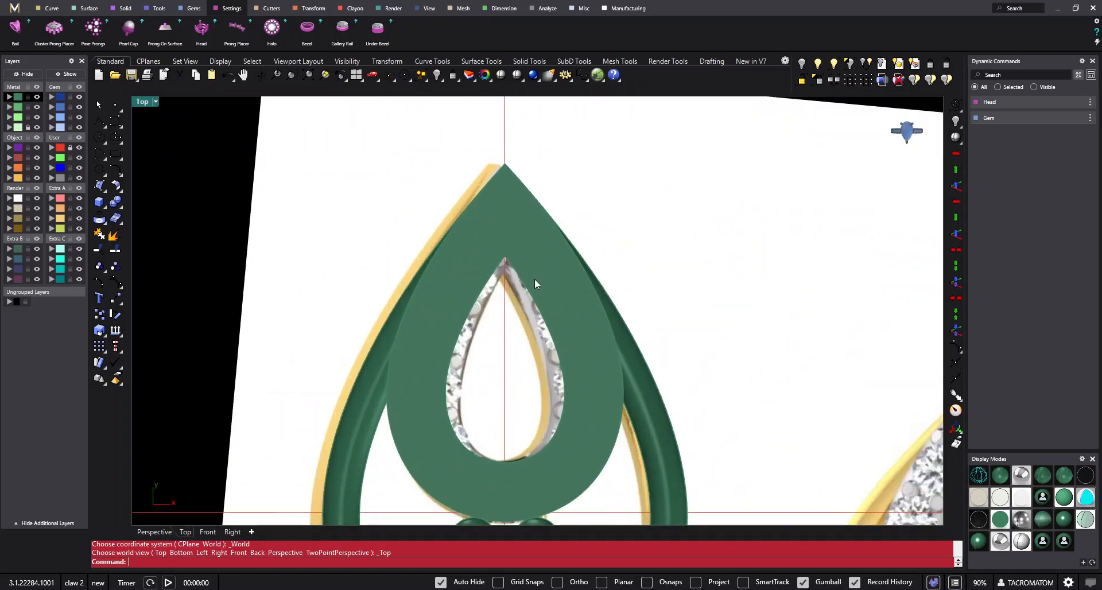
right_click_drag(535, 278, 508, 268)
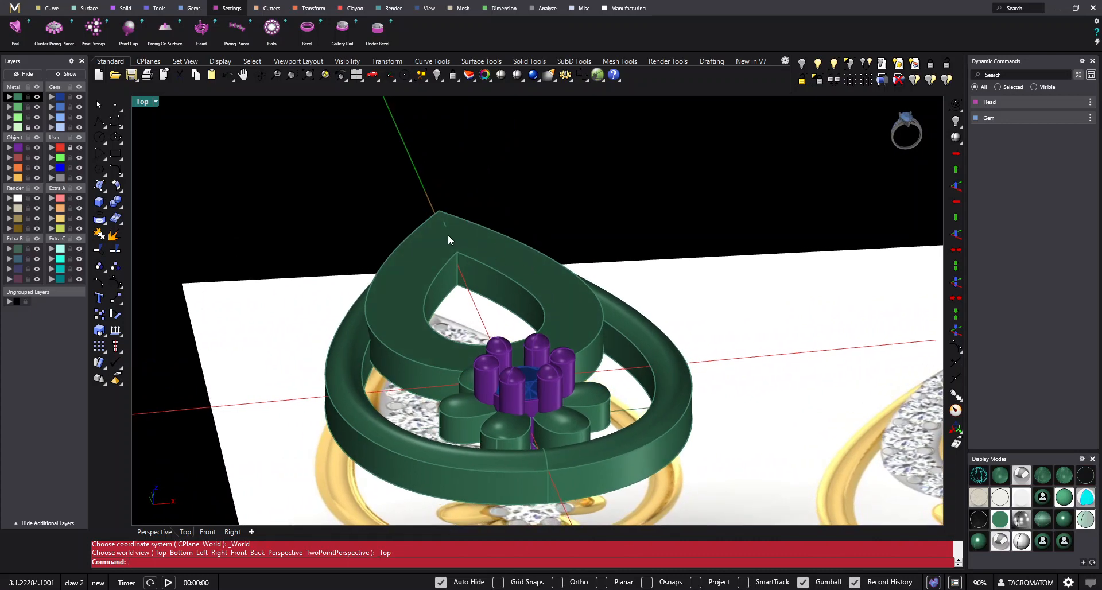
right_click_drag(414, 265, 463, 259)
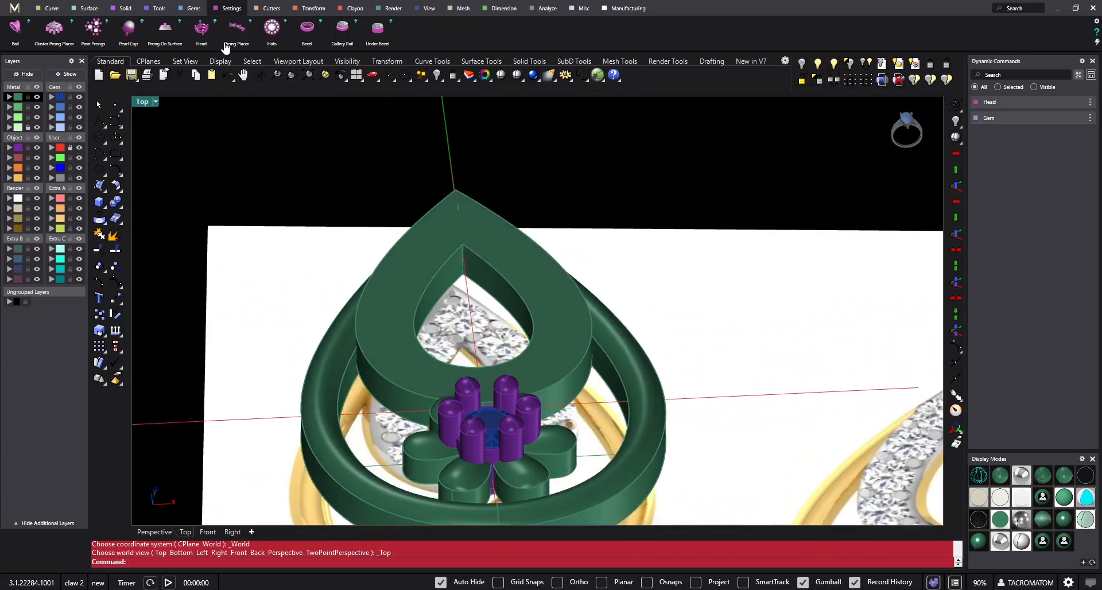
- Create one tween curve between the inner and outer edges of the teardrop plate's top face using TweenCurves
left_click(193, 8)
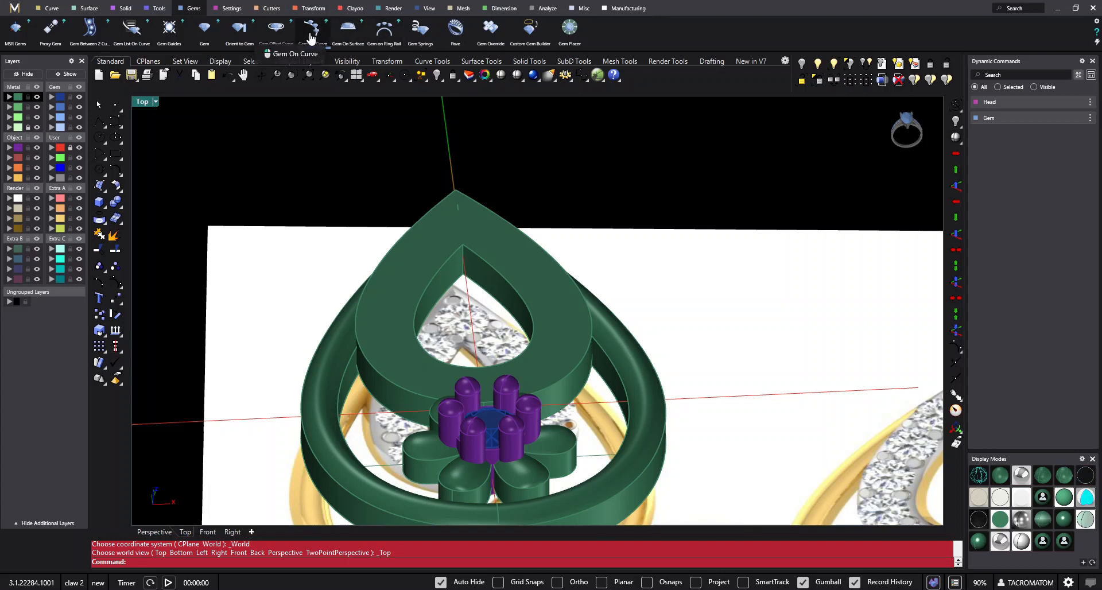
right_click_drag(567, 227, 592, 210)
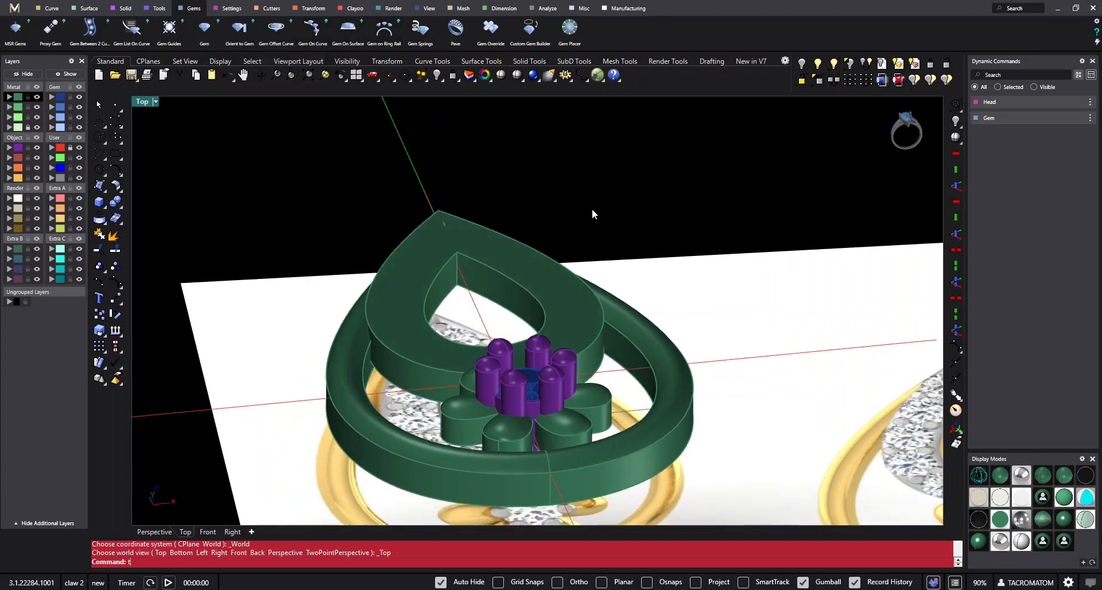
type("TweenCurves")
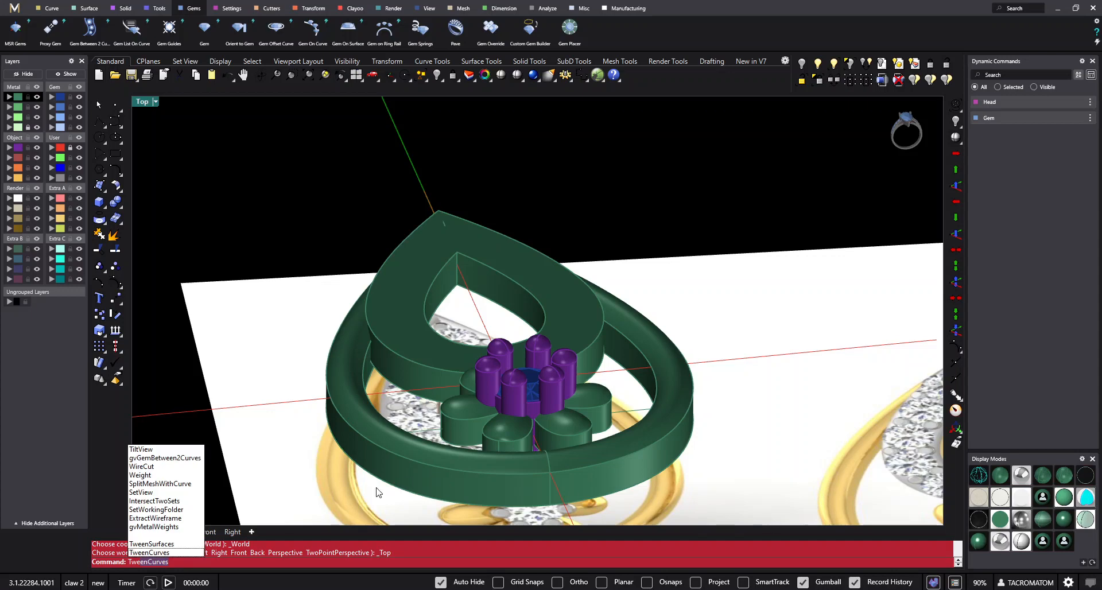
key("Return")
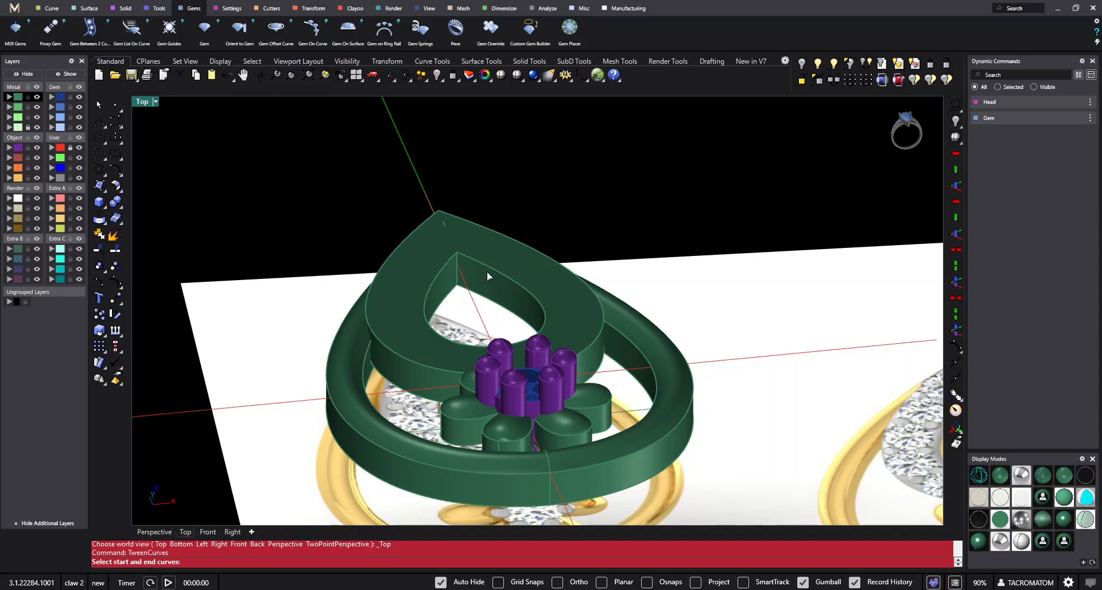
scroll(487, 271, "up", 2)
left_click(457, 256)
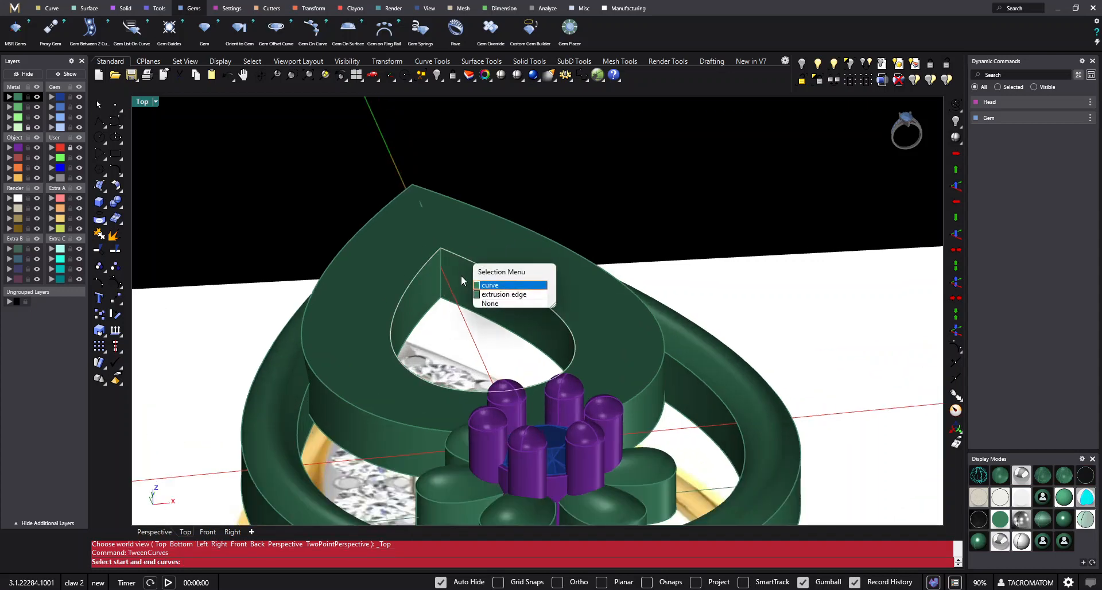
left_click(492, 295)
left_click(453, 197)
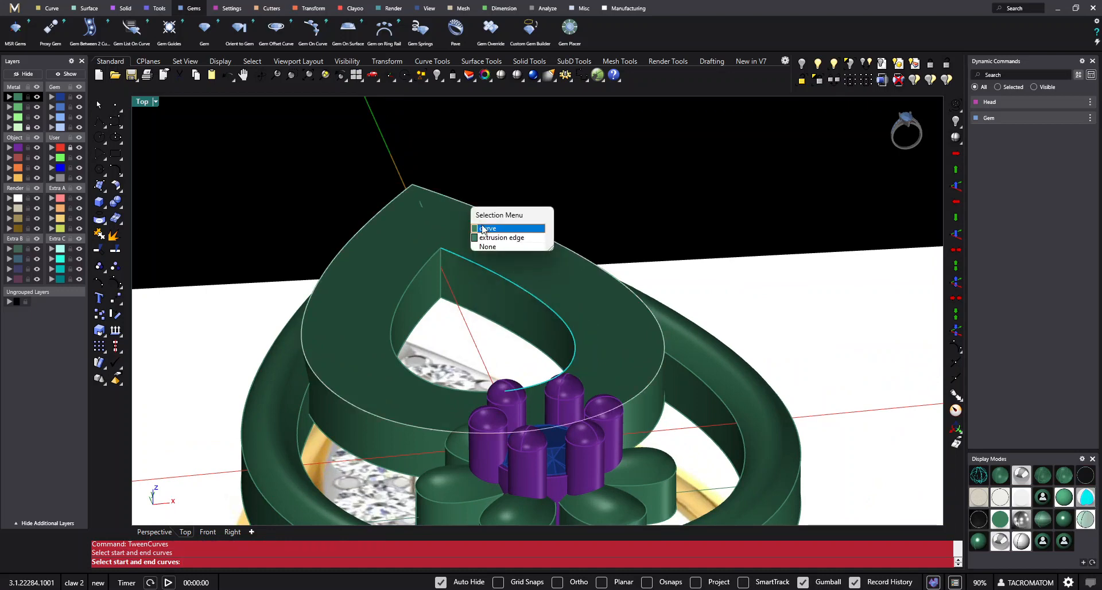
left_click(492, 238)
right_click_drag(491, 238, 594, 246)
key("Return")
- Select the open curve running midway along one half of the teardrop plate's top face
scroll(524, 228, "up", 4)
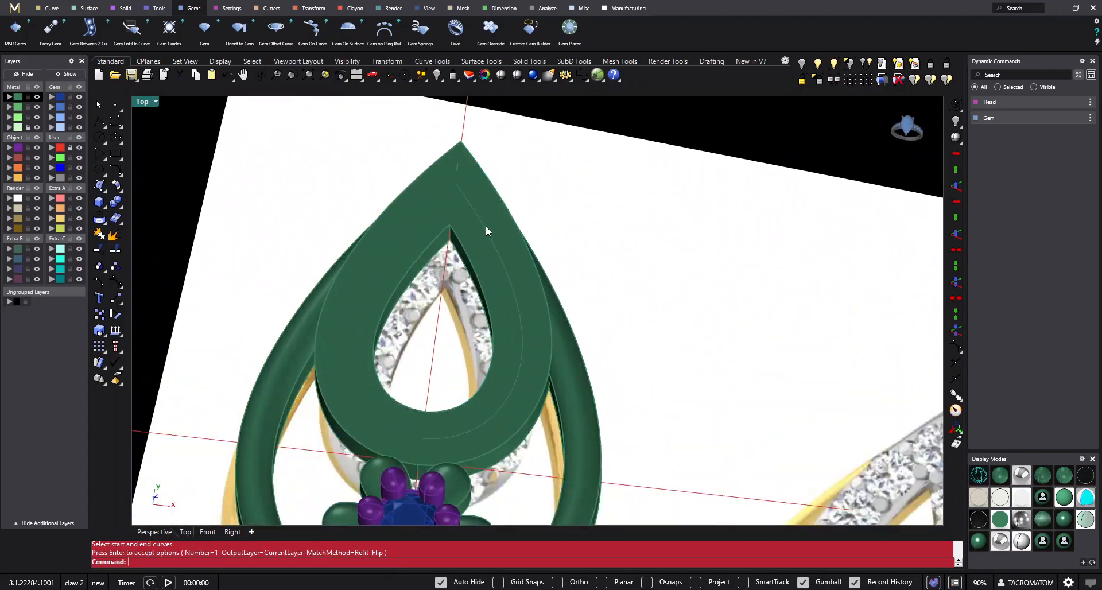
left_click(490, 229)
left_click(517, 256)
right_click_drag(436, 412, 473, 302)
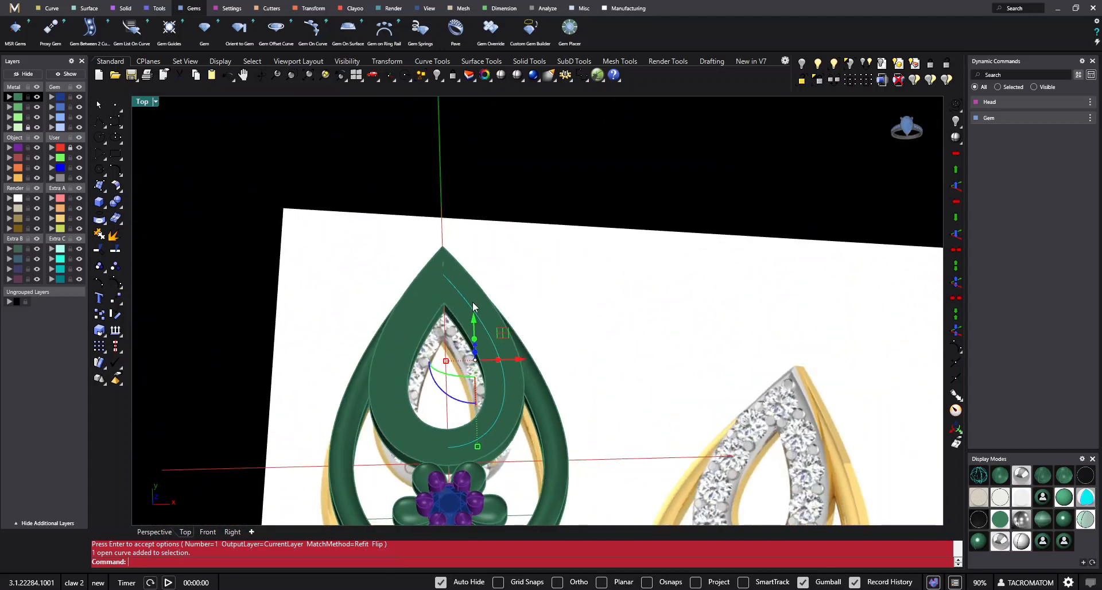
right_click_drag(734, 205, 449, 272)
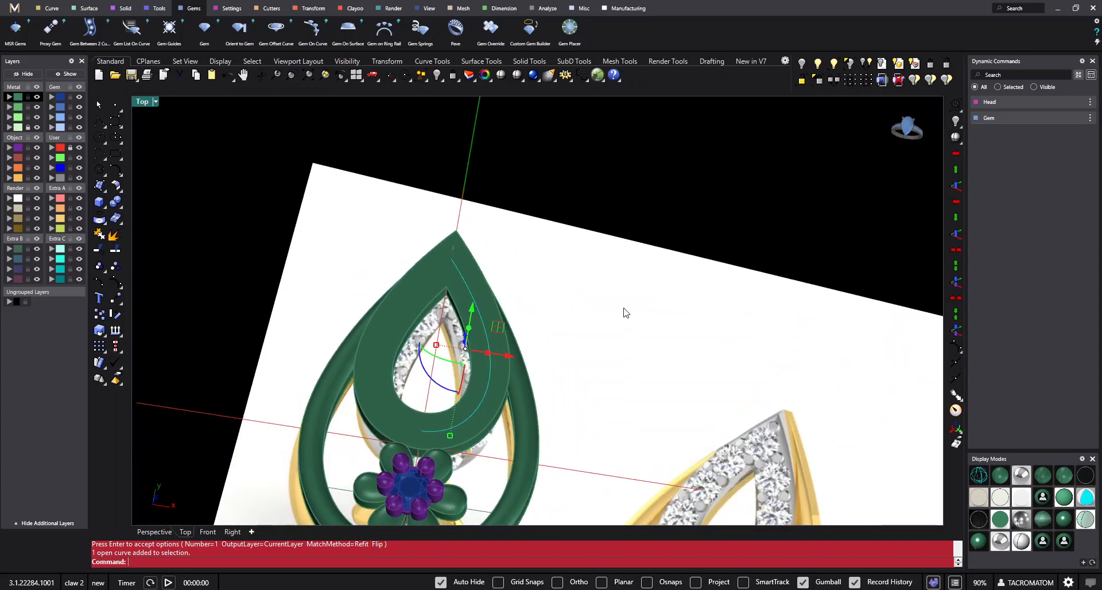
- Lock everything except the midway curve on the teardrop plate and hide the reference picture's layer in the Top view
right_click_drag(539, 281, 516, 285)
key("ctrl+F1")
right_click_drag(514, 326, 603, 236)
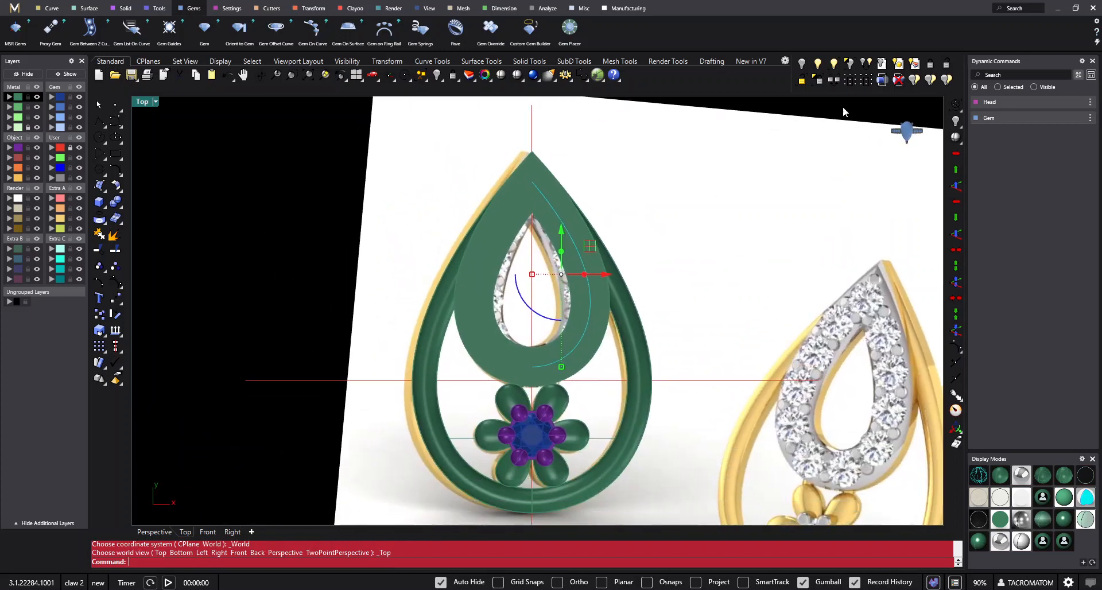
key("ctrl+shift+l")
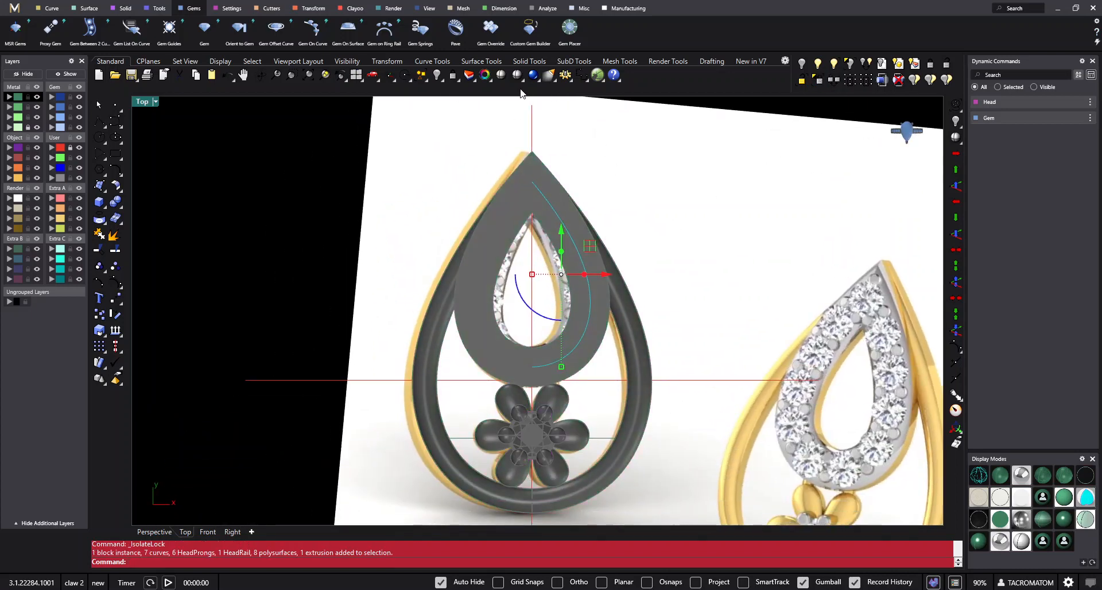
left_click(36, 127)
left_click(597, 200)
right_click_drag(597, 200, 479, 208)
scroll(481, 172, "up", 6)
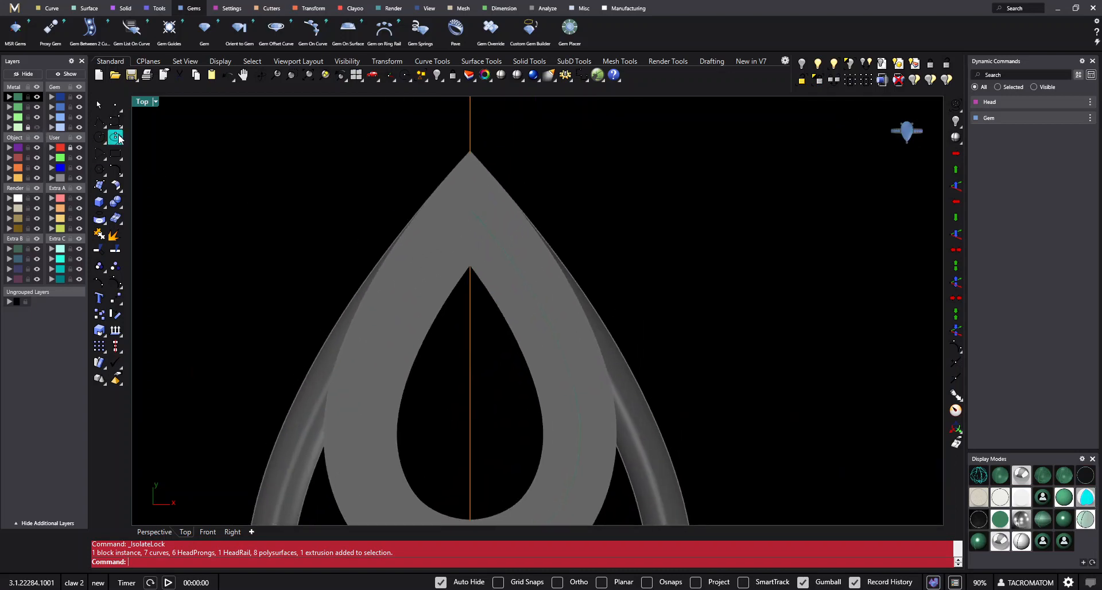
- Draw a polyline with object snaps from the inner tip to the outer tip of the teardrop plate's top face
left_click(115, 138)
right_click_drag(477, 327, 529, 296)
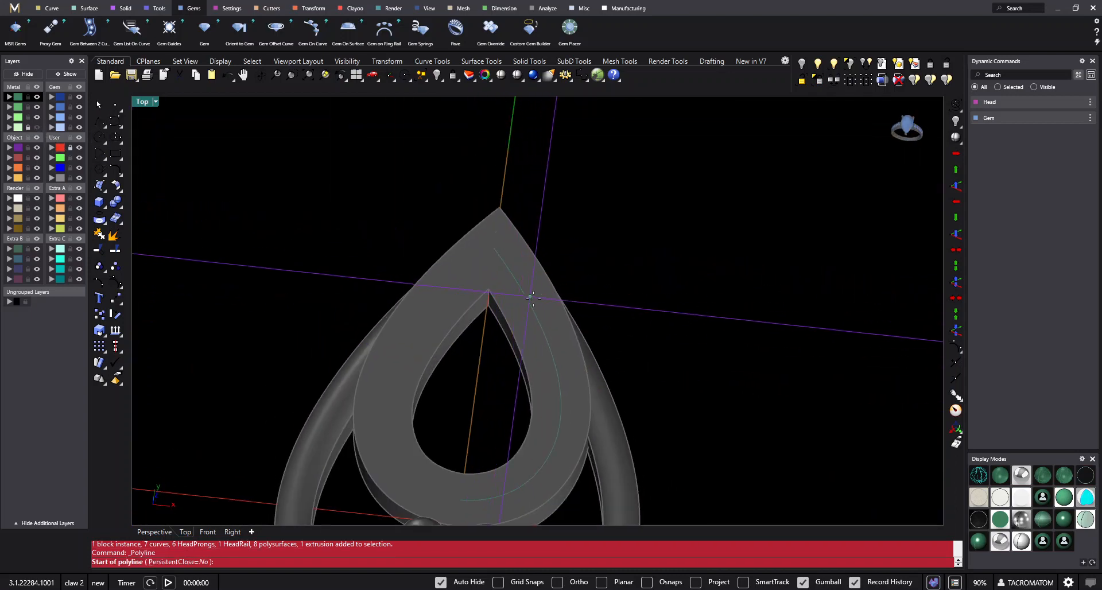
left_click(672, 582)
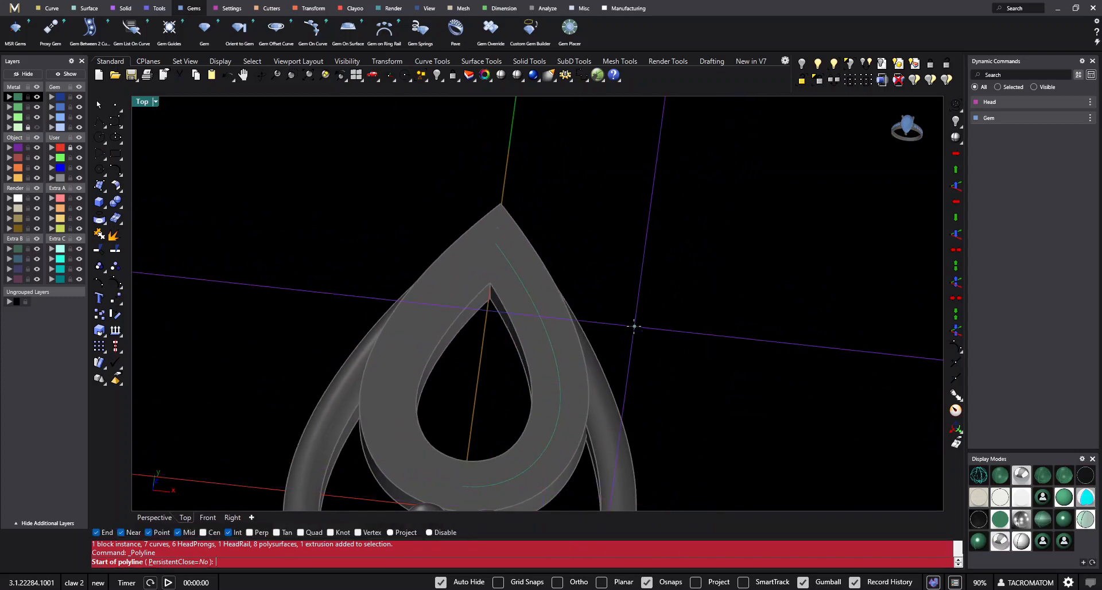
scroll(517, 310, "up", 5)
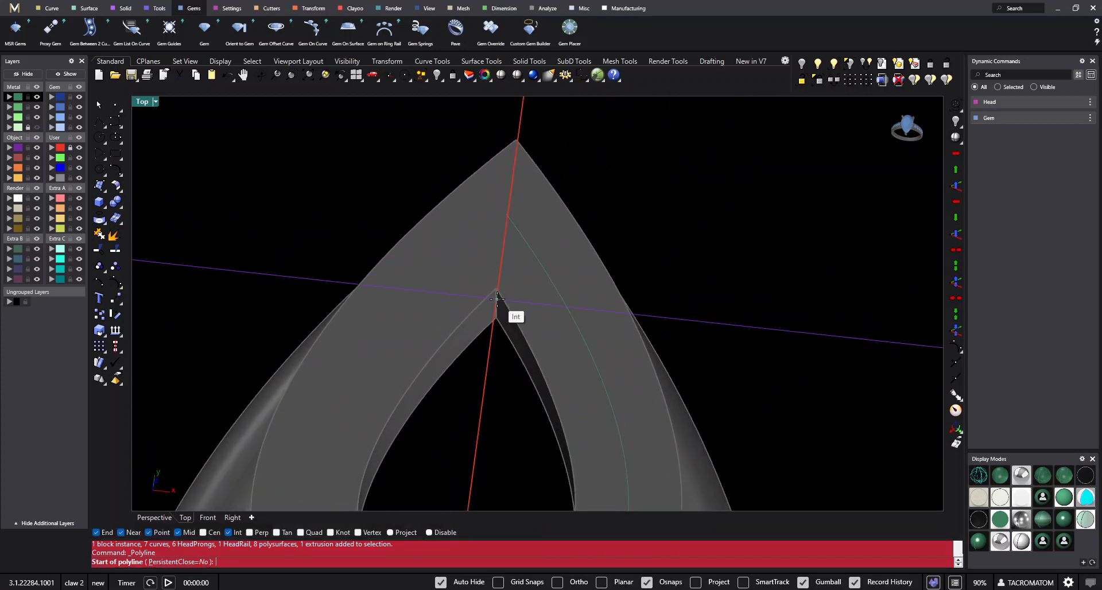
left_click(497, 289)
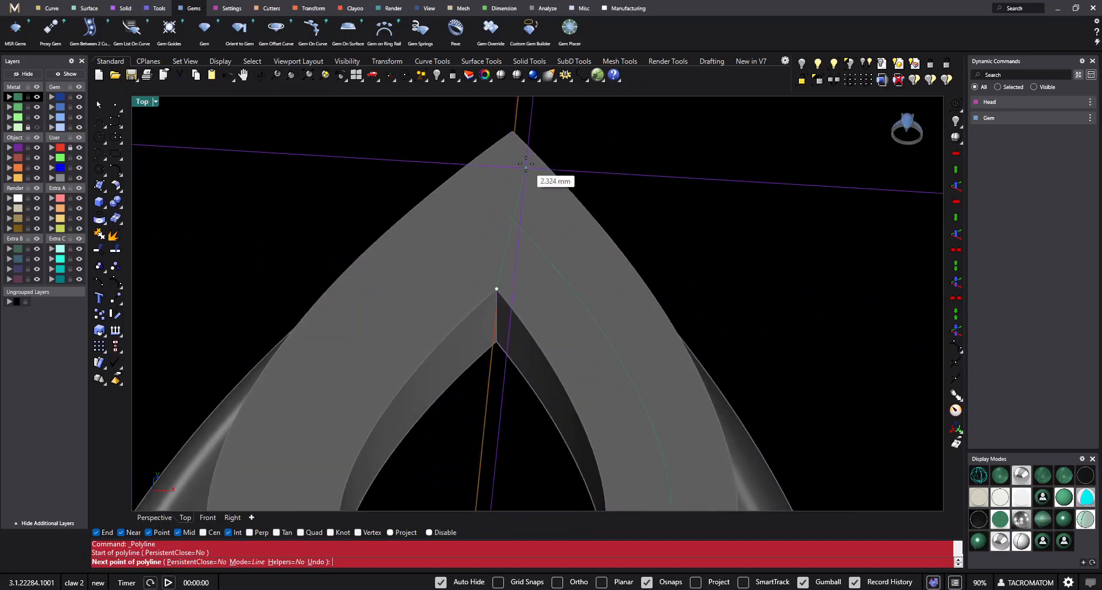
left_click(513, 130)
scroll(533, 246, "down", 5)
scroll(468, 366, "up", 8)
key("Return")
key("Return")
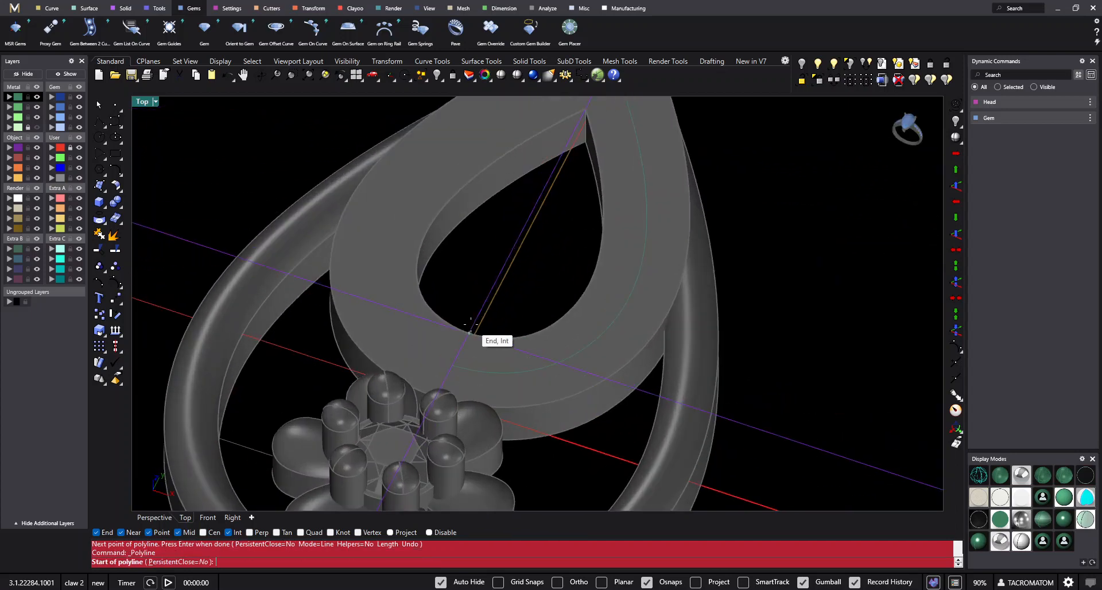
- Draw a second polyline from the bottom of the teardrop opening to the plate's outer edge beside the flower
right_click_drag(536, 322, 554, 320)
left_click(586, 303)
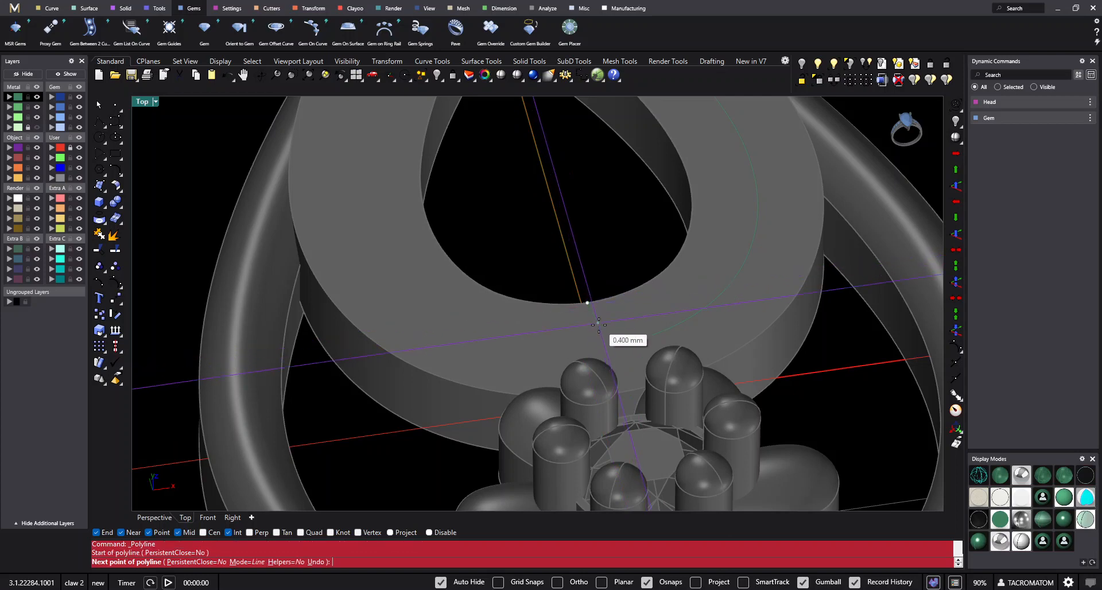
scroll(580, 316, "down", 3)
scroll(574, 356, "up", 4)
left_click(572, 376)
right_click(572, 374)
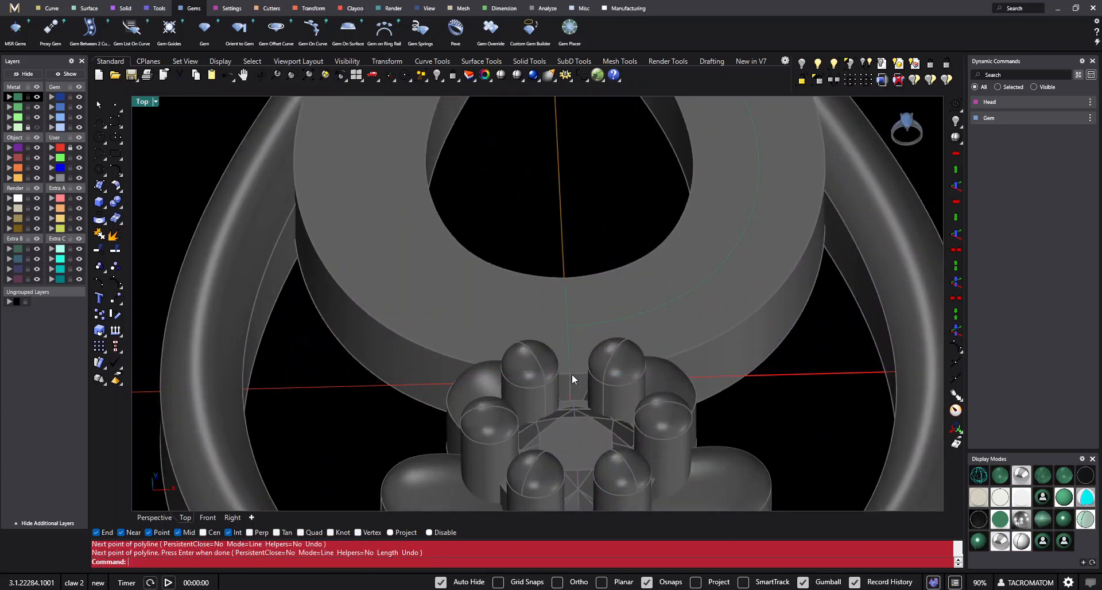
- Select the midway curve on the teardrop plate and unlock the plate, leaving the frame and flower locked
scroll(572, 374, "down", 6)
mouse_move(577, 353)
right_mouse_down()
mouse_move(525, 322)
mouse_move(457, 354)
mouse_move(590, 388)
mouse_move(578, 352)
right_mouse_up()
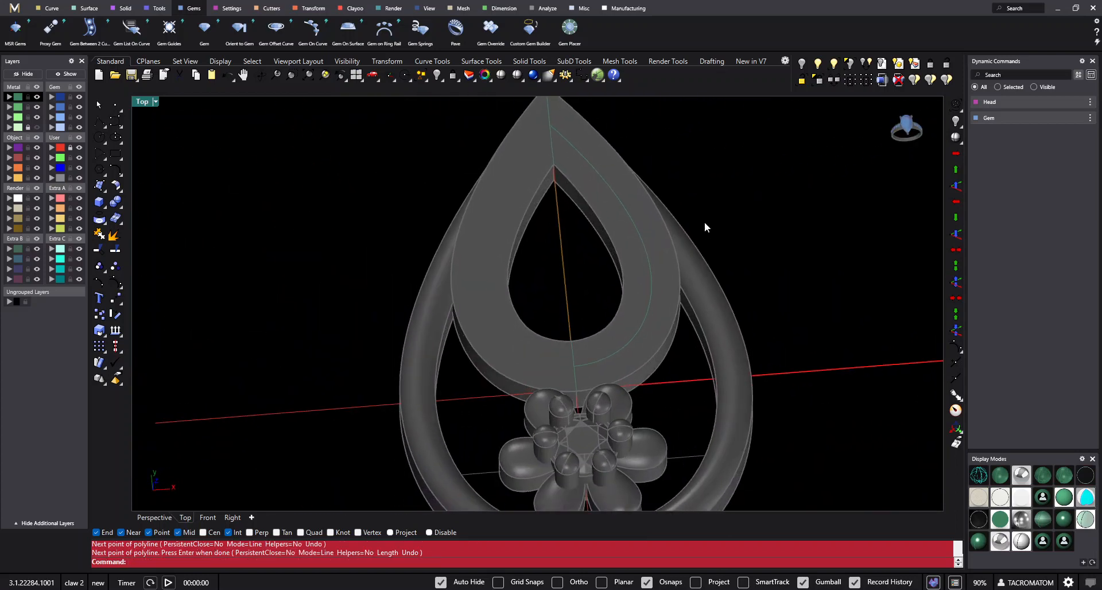
left_click(640, 253)
scroll(556, 352, "down", 5)
scroll(595, 256, "up", 6)
right_click_drag(594, 256, 635, 261)
left_click(832, 82)
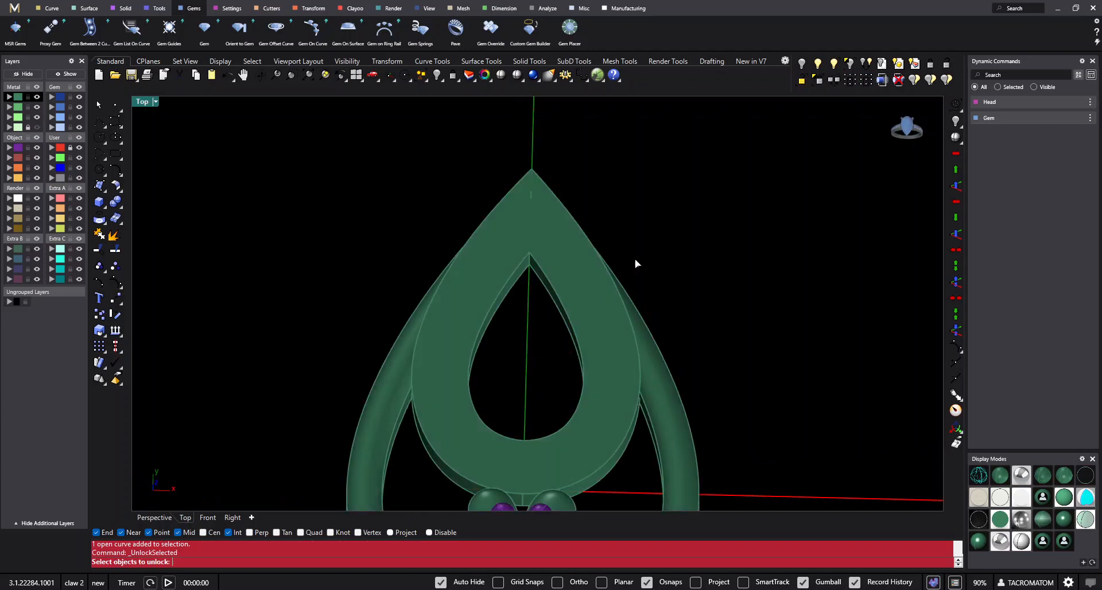
right_click_drag(573, 293, 619, 232)
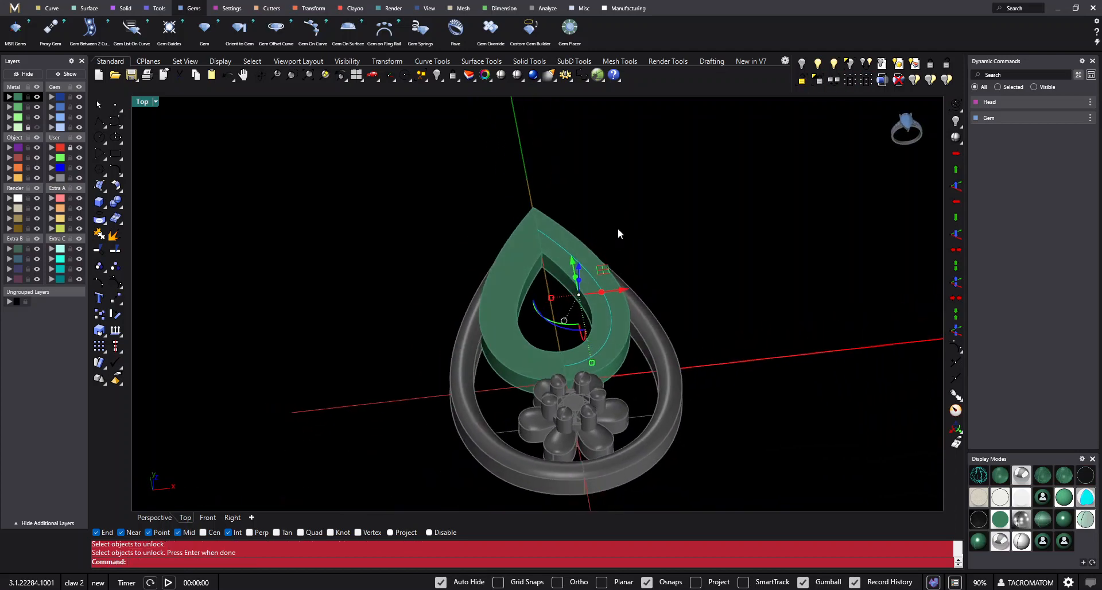
- Start Gem On Curve with the midway curve and use the teardrop plate as the target object
left_click(313, 29)
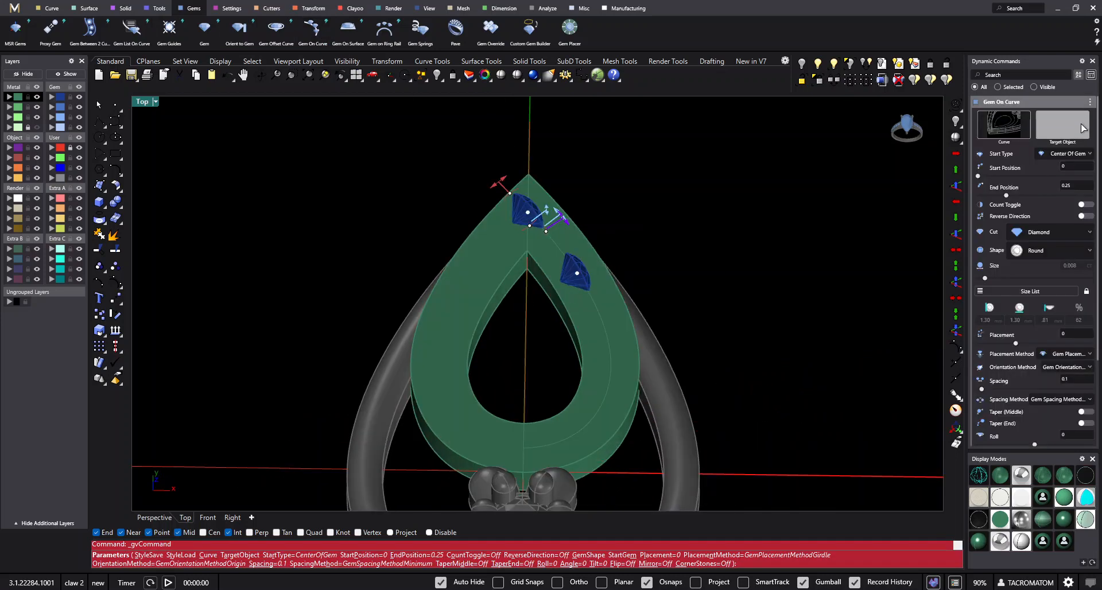
left_click(1062, 125)
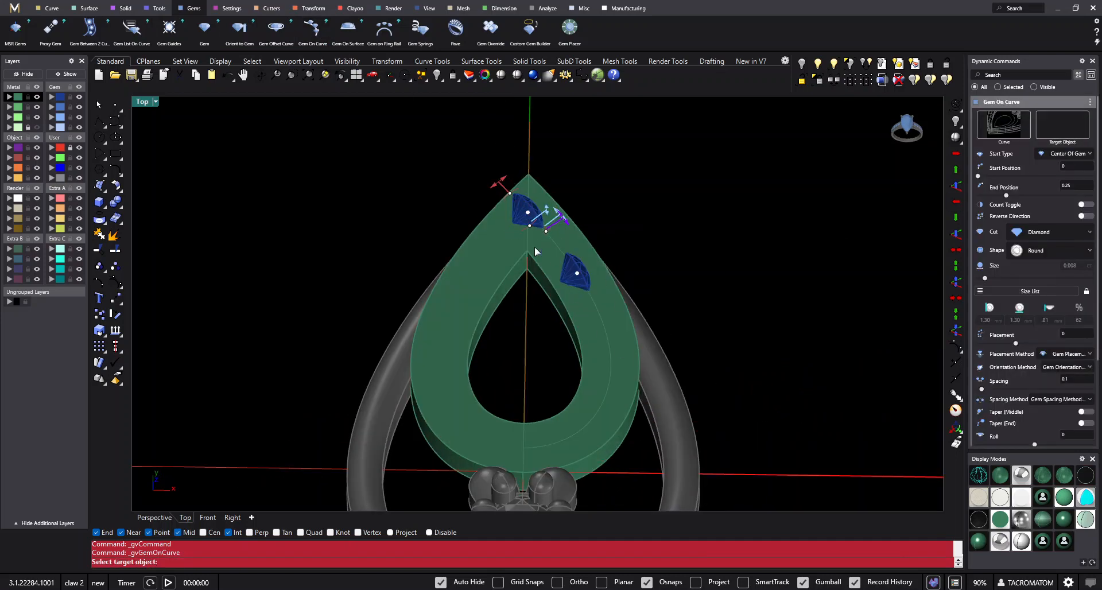
left_click(588, 328)
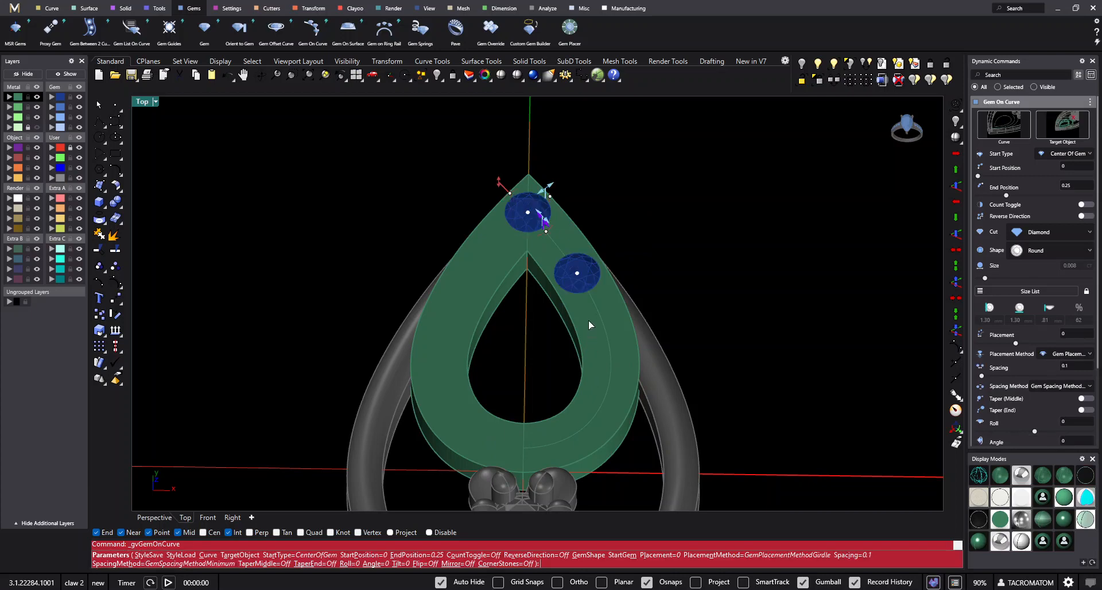
scroll(587, 321, "down", 4)
right_click_drag(588, 320, 613, 314)
scroll(566, 268, "up", 8)
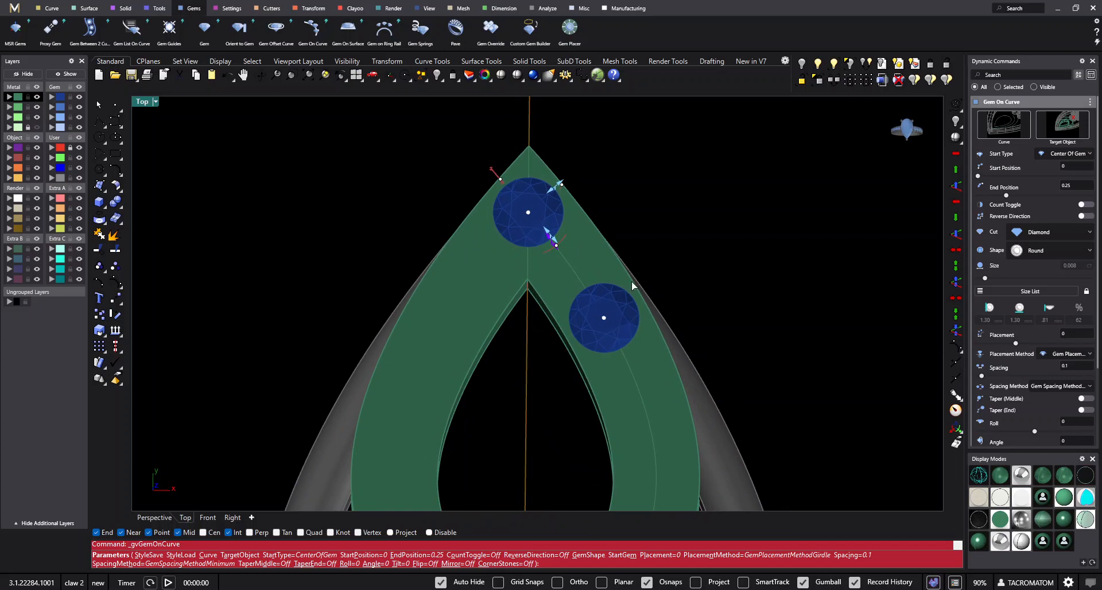
scroll(528, 200, "down", 3)
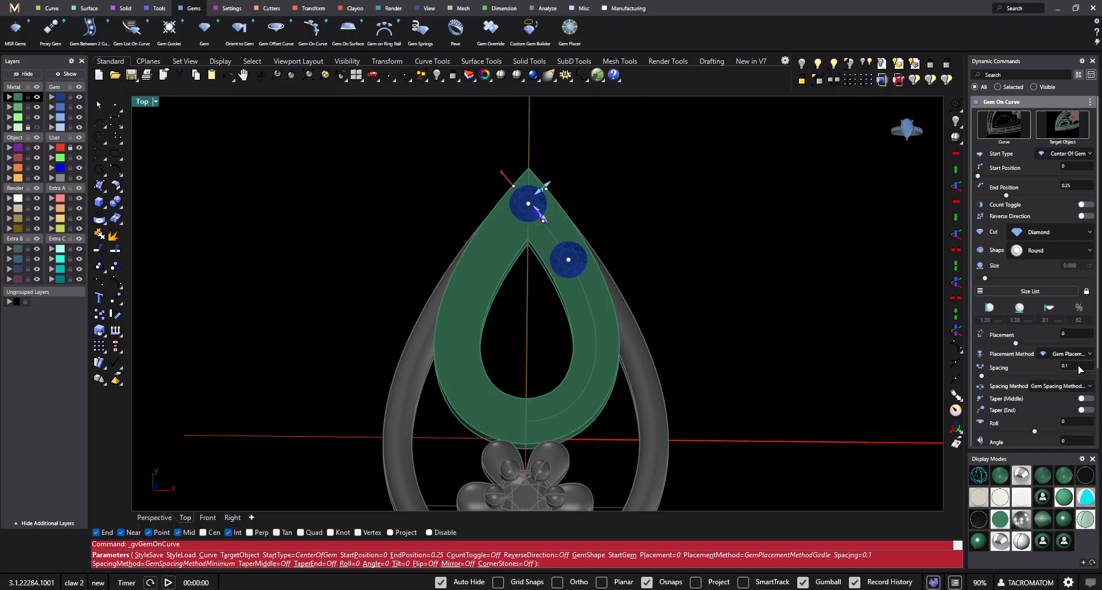
- Set the gem spacing method to Fixed and extend the row's end position to 1 at the curve's lower end
left_click(1082, 386)
left_click(1043, 421)
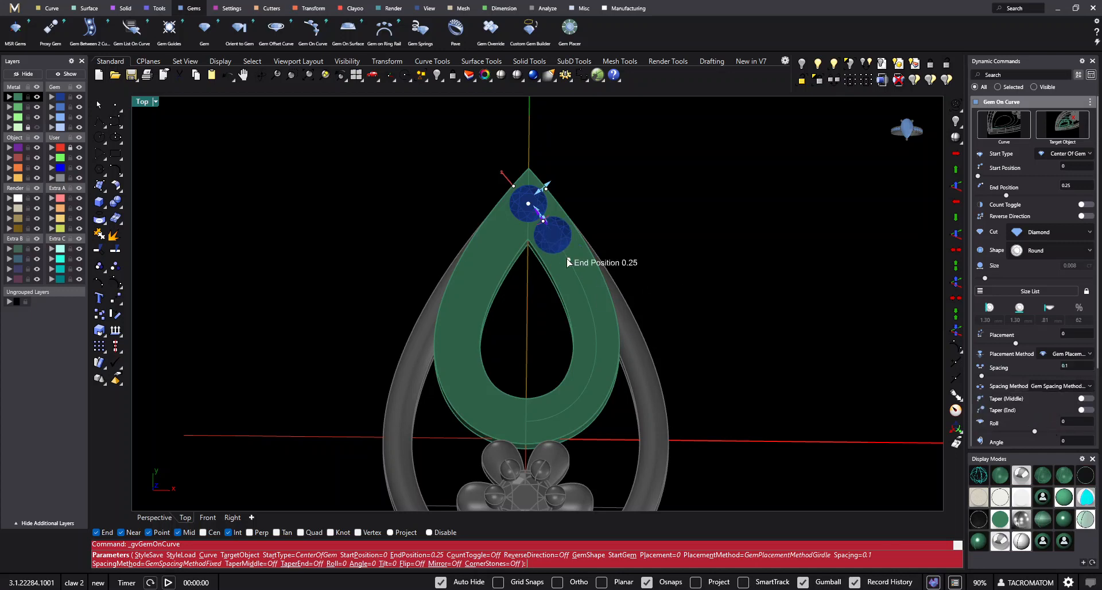
left_click_drag(571, 262, 508, 446)
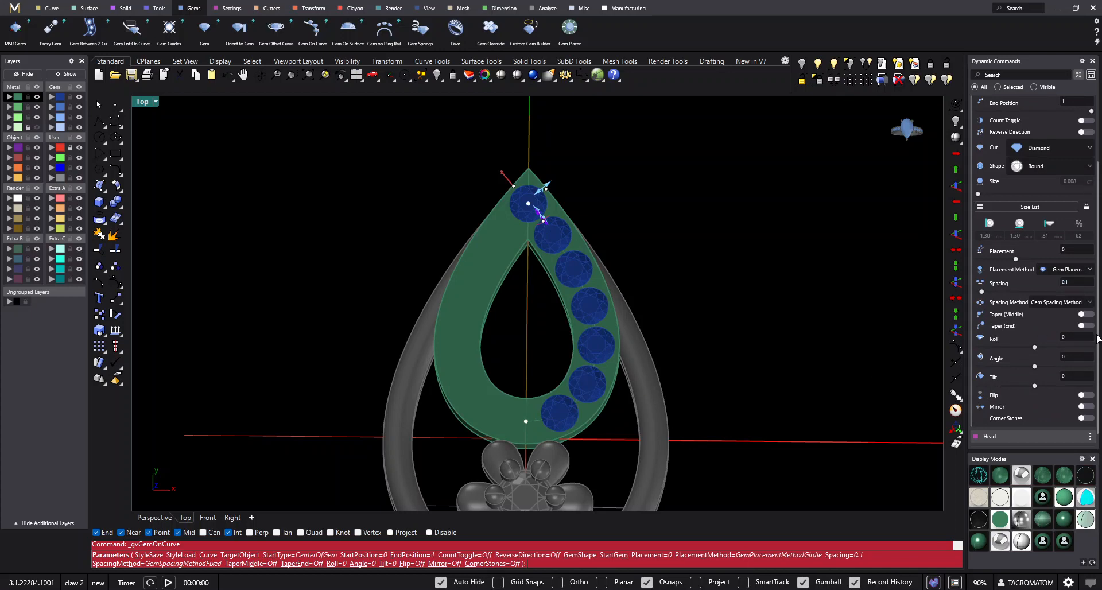
left_click(1077, 302)
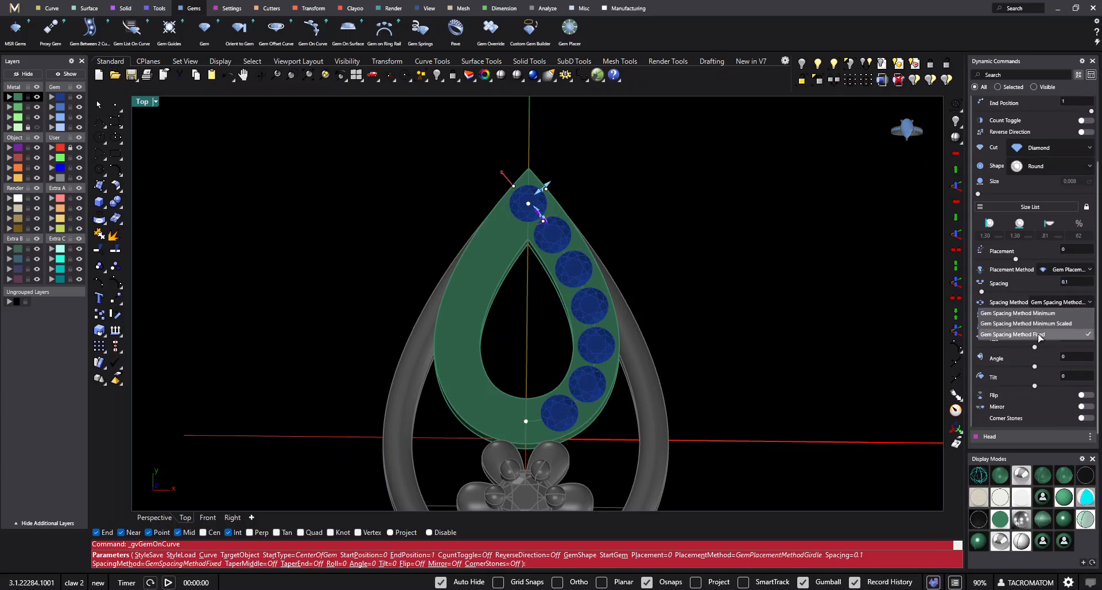
left_click(1082, 273)
right_click_drag(740, 287, 586, 260)
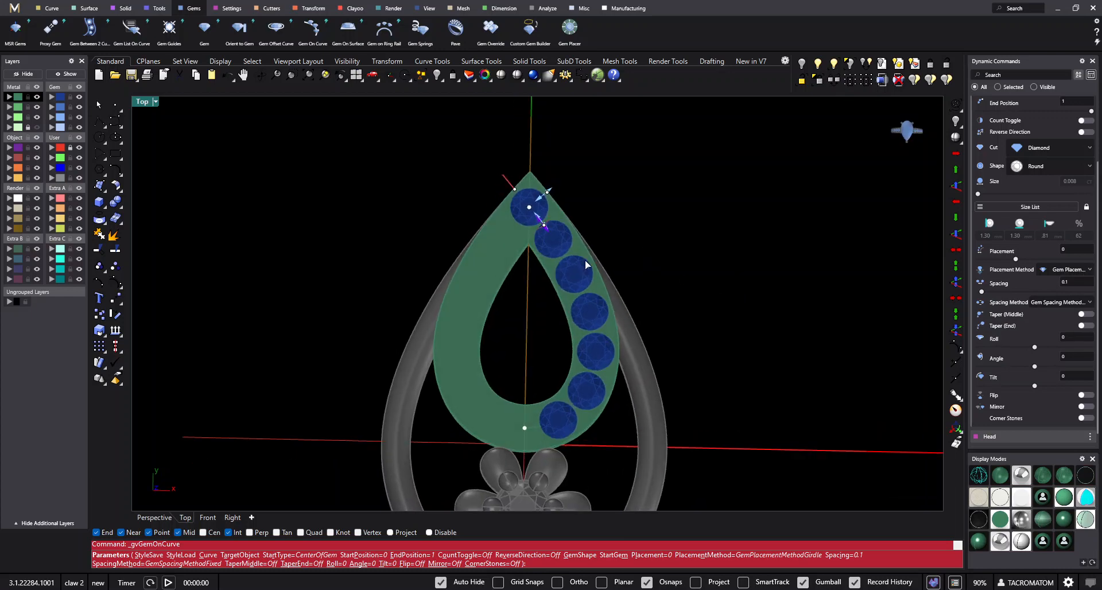
- Try shifting the gem row's start position to 0.004 and return it to 0 while comparing both row ends
scroll(565, 243, "up", 4)
left_click_drag(524, 218, 527, 223)
scroll(542, 197, "down", 6)
right_click_drag(526, 423, 532, 354)
scroll(534, 355, "up", 2)
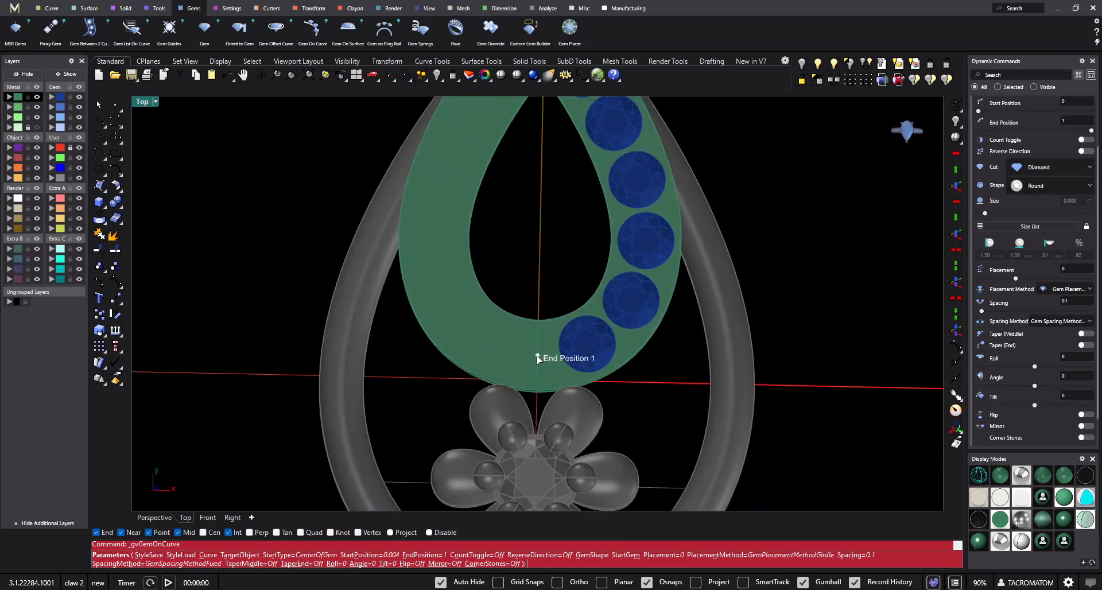
scroll(538, 359, "down", 2)
scroll(539, 126, "up", 2)
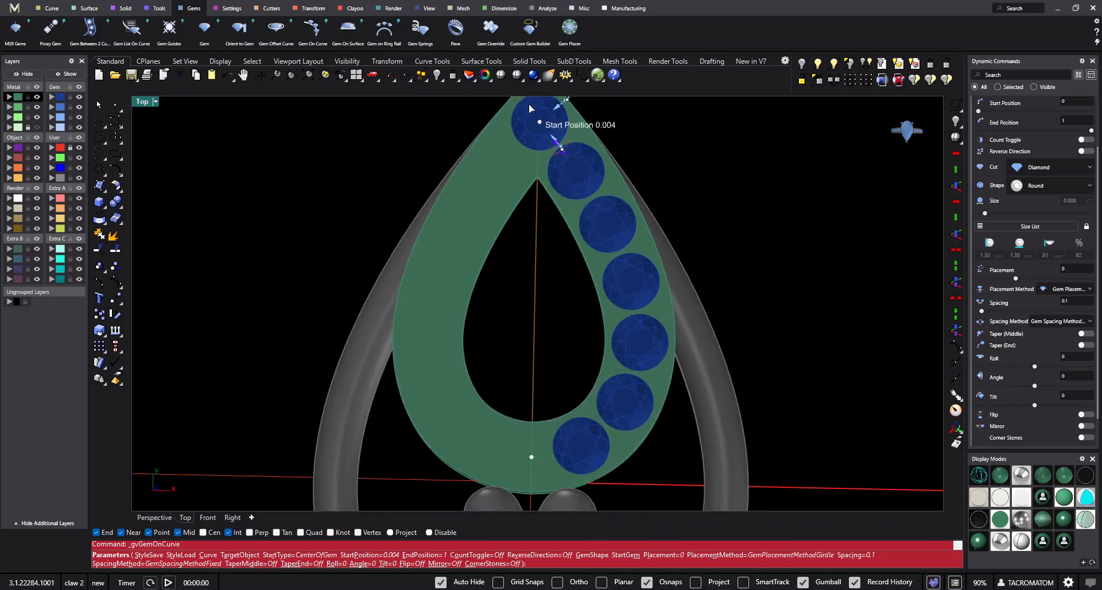
left_click_drag(518, 96, 537, 122)
scroll(577, 322, "down", 2)
scroll(578, 328, "up", 1)
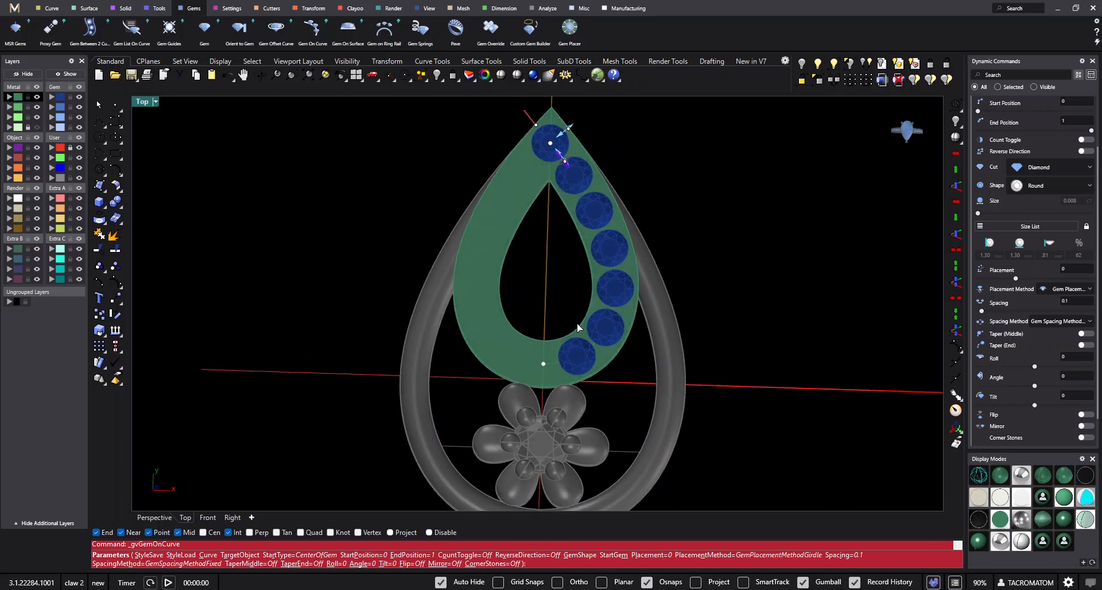
scroll(574, 333, "up", 3)
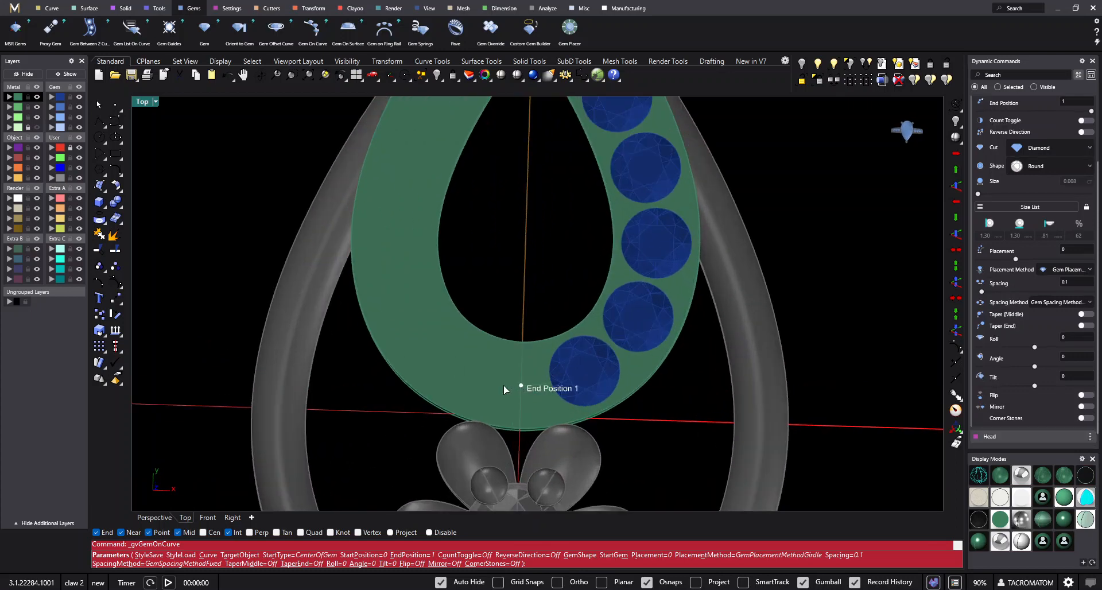
scroll(504, 384, "down", 3)
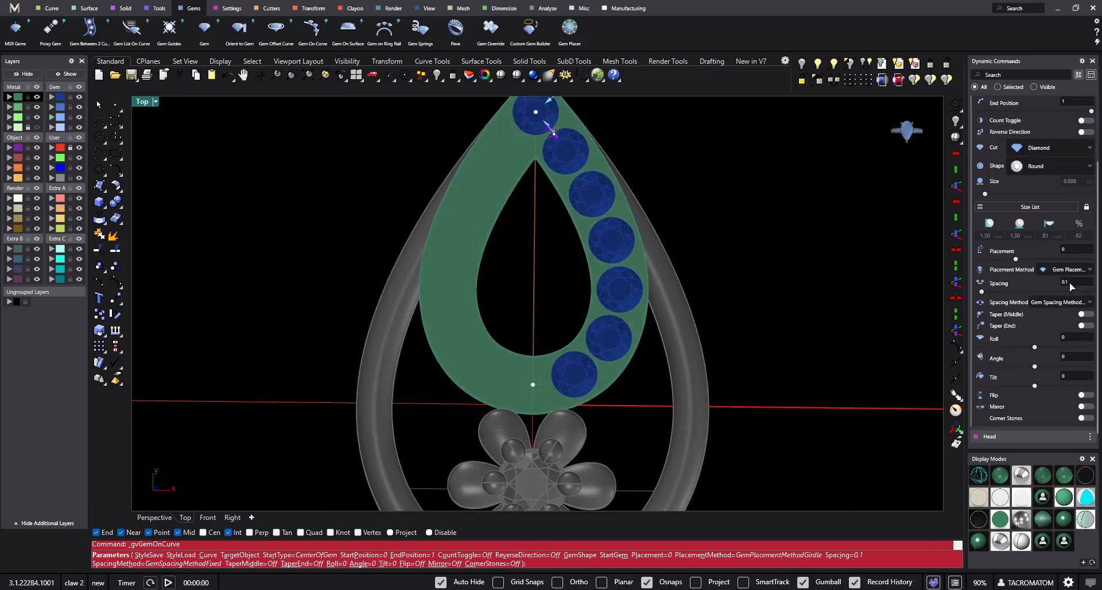
- Set the gem spacing to 0.15 and choose the 1.40 mm (0.01 ct) round diamond from the size list
type("0.15")
key("Return")
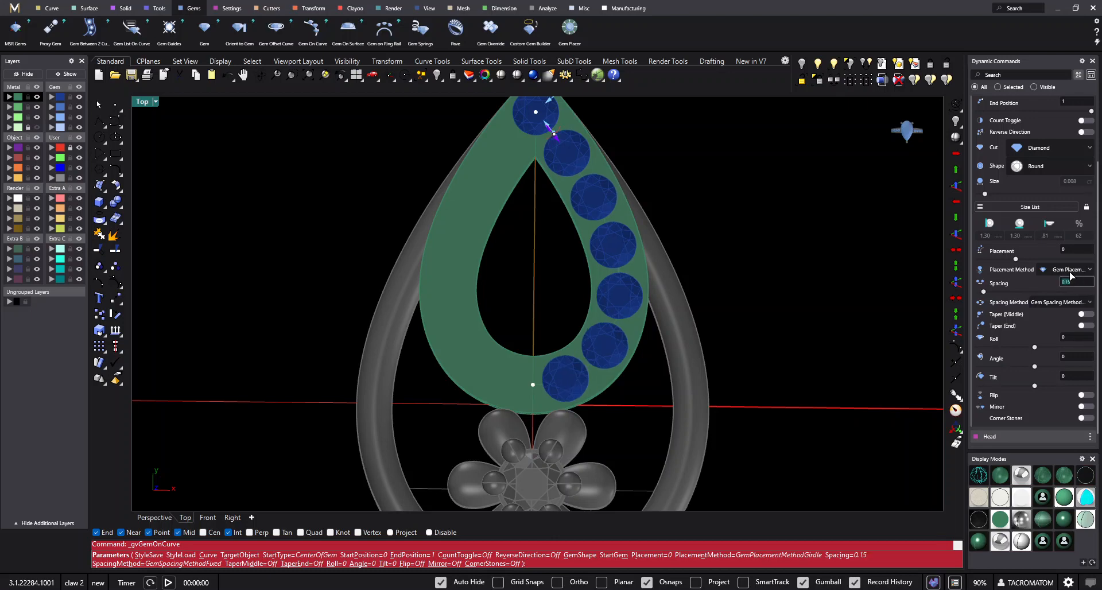
left_click(1042, 207)
left_click(870, 246)
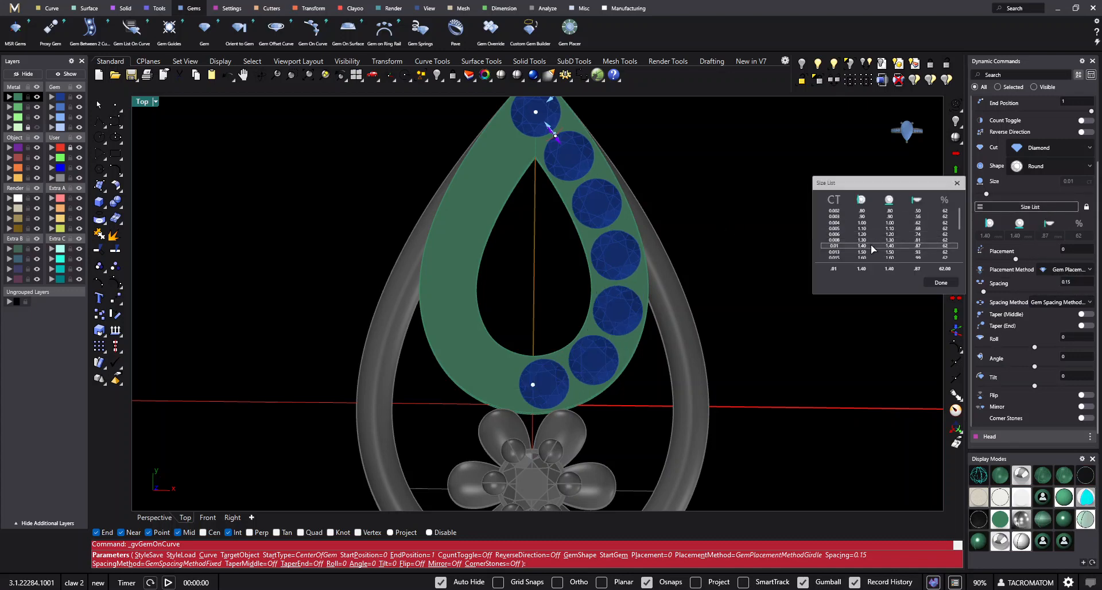
left_click(935, 280)
right_click_drag(693, 358, 680, 358)
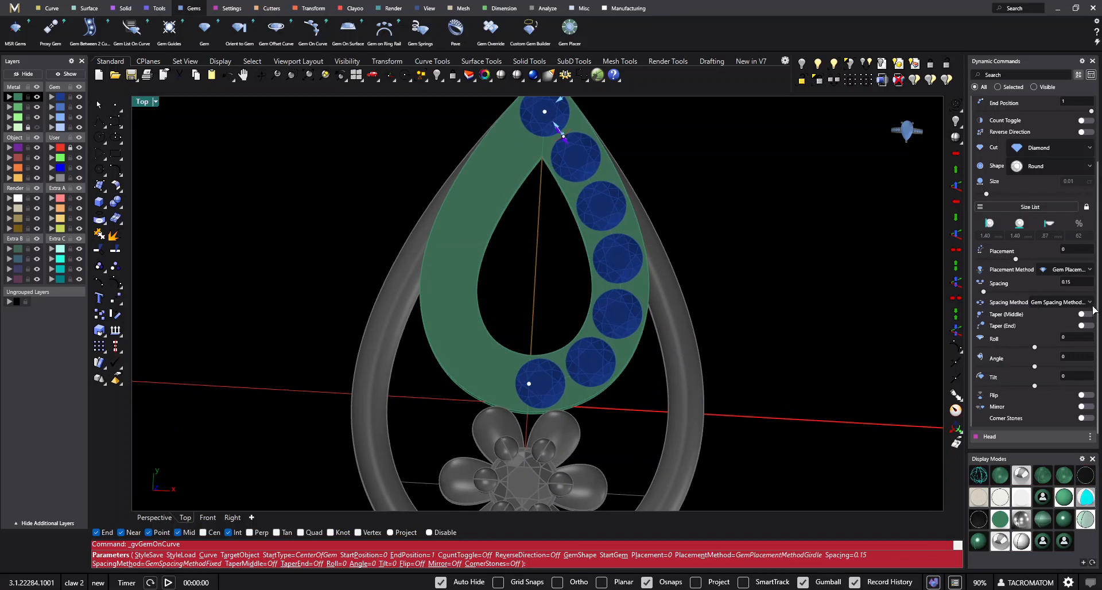
- Try a gem spacing of 0.1 and return it to 0.15
type("0.1")
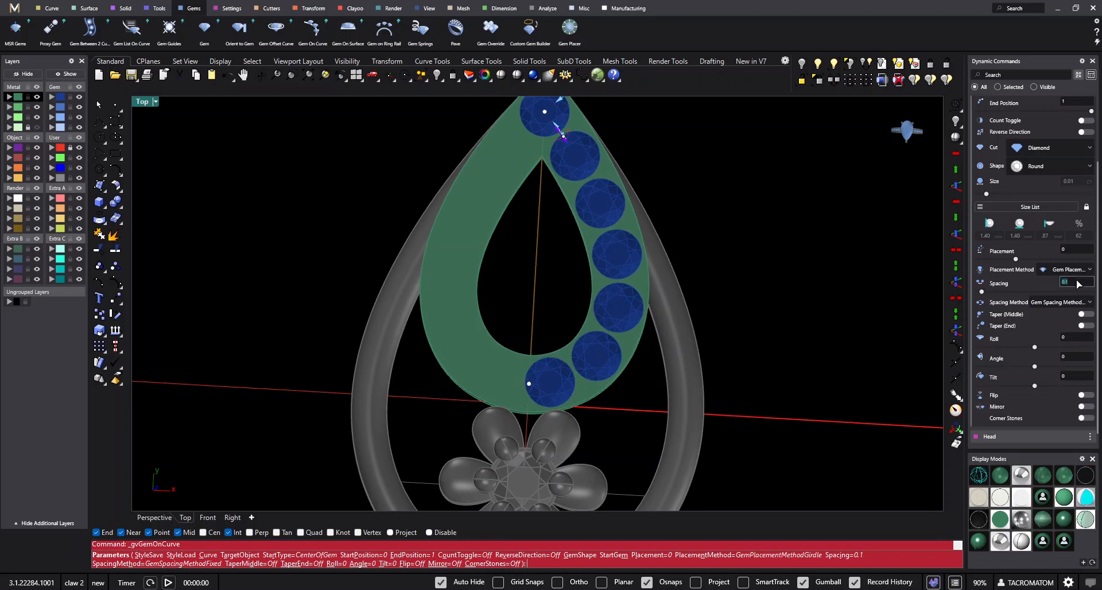
type("5")
key("Return")
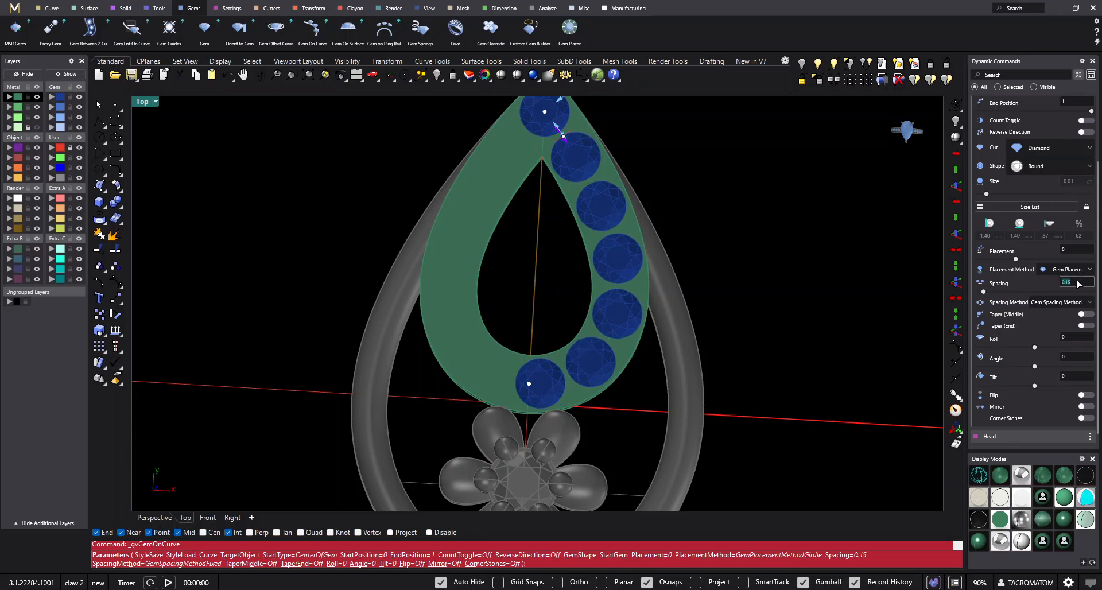
- Finish the diamond row along the curve with a gem spacing of 0.2 and restore the Top view
key("Return")
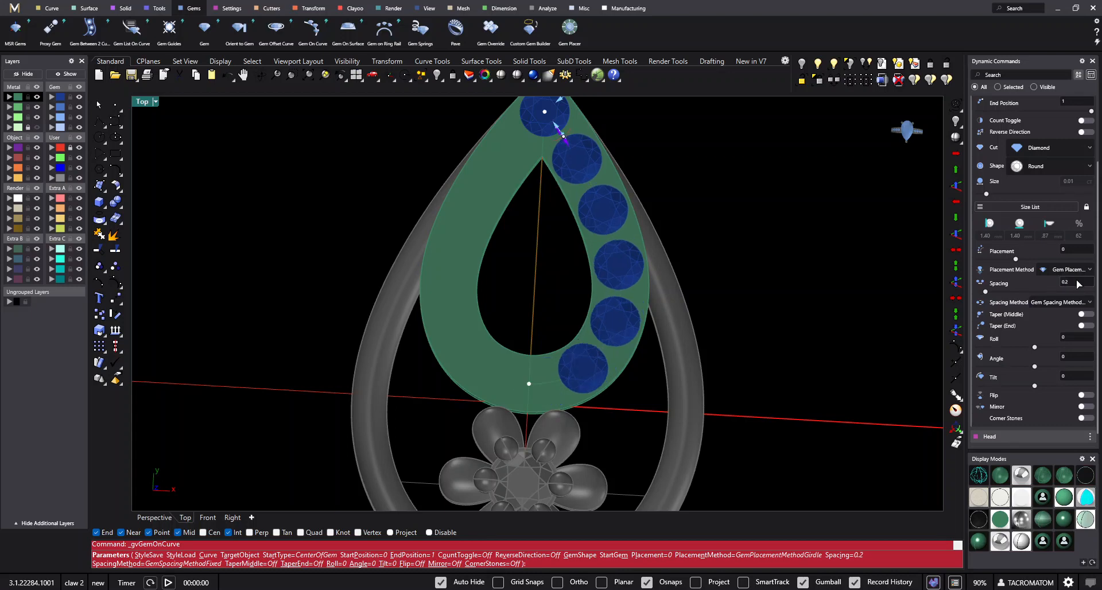
right_click_drag(532, 383, 547, 377)
right_click(547, 381)
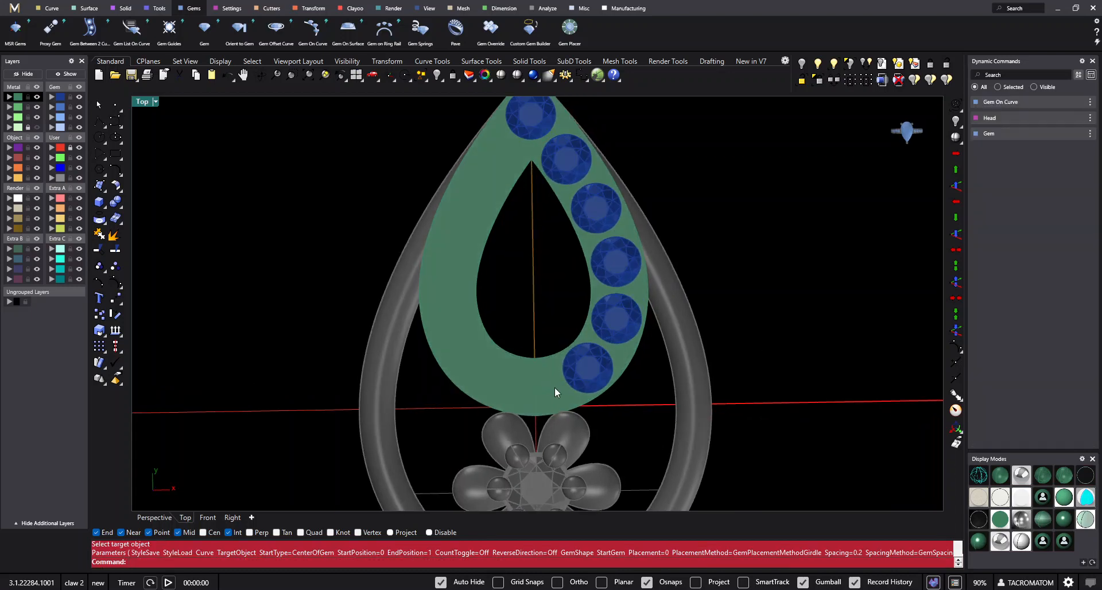
type("mm")
key("Return")
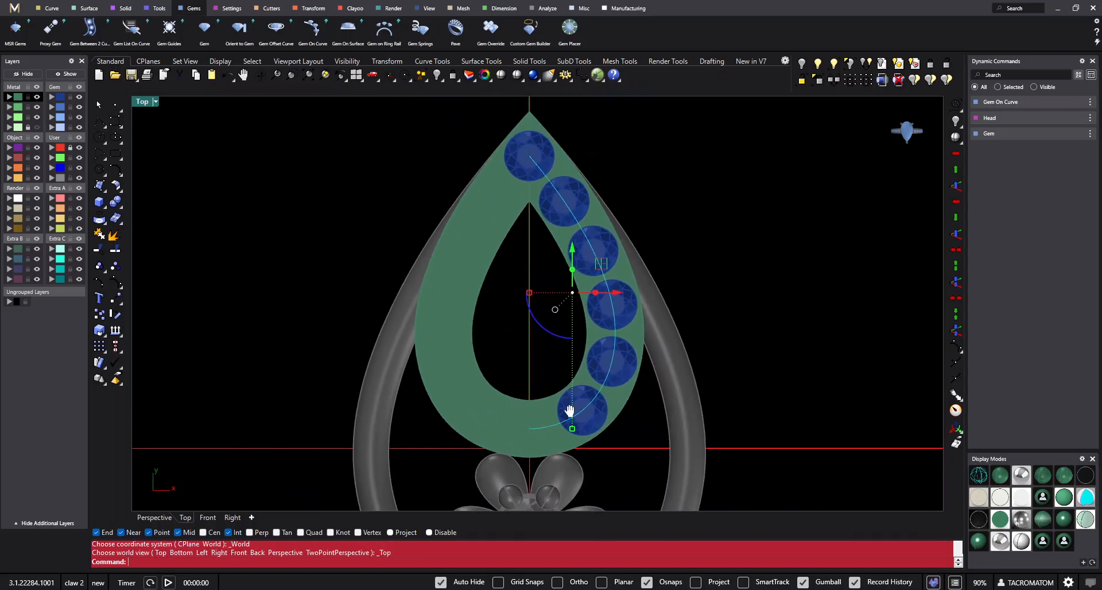
- Mirror the half guide curve across the vertical axis through the origin and join both halves into one closed teardrop curve
type("0")
key("Return")
left_click(530, 284)
left_click(497, 209, "shift")
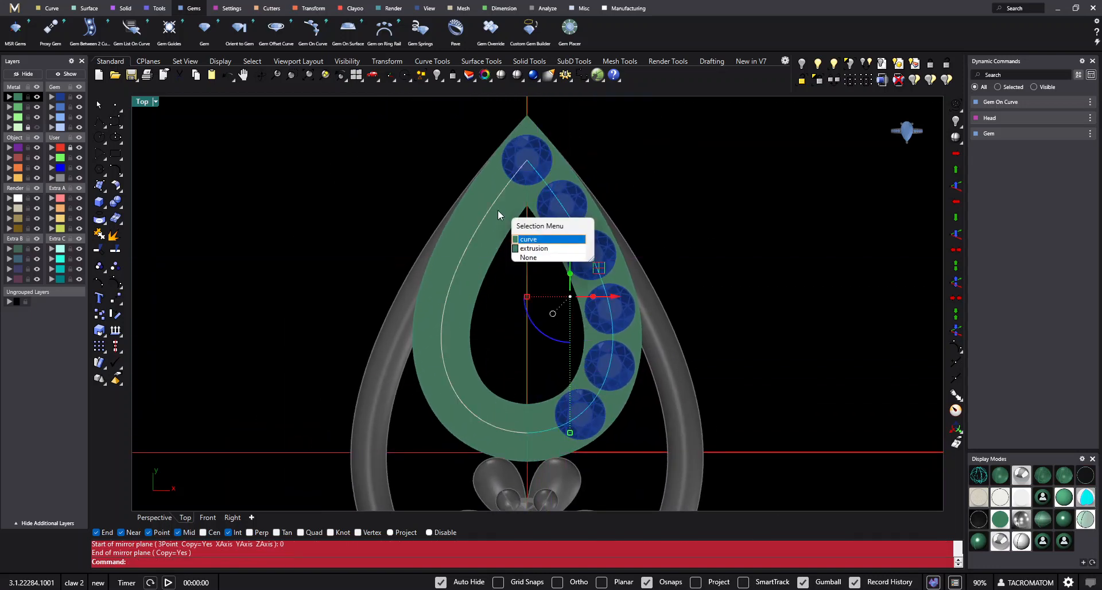
left_click(517, 236)
key("ctrl+j")
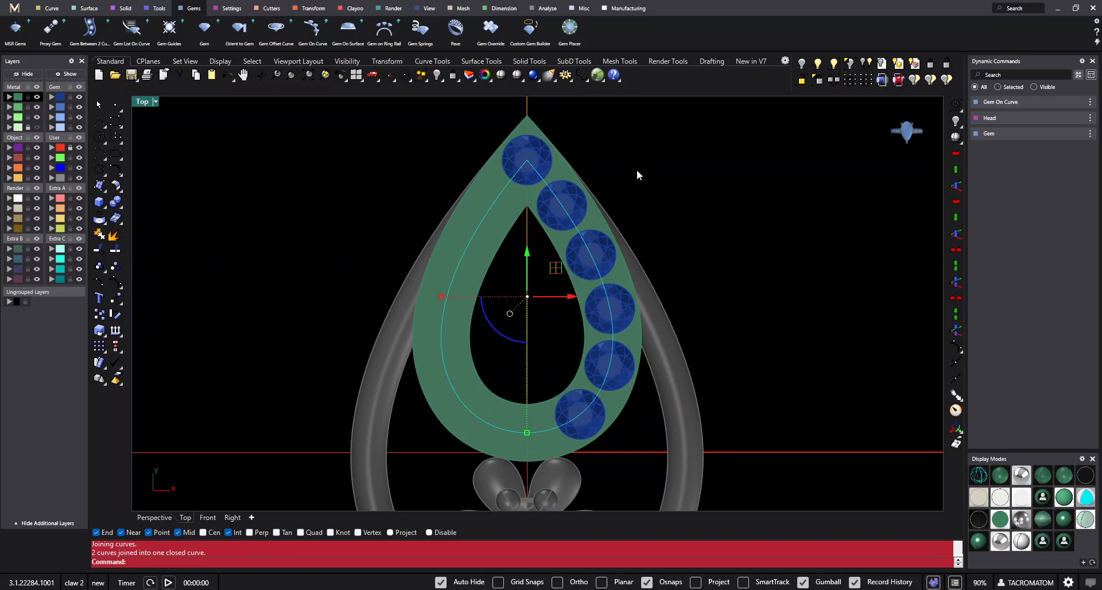
- Edit the diamond row with Gem On Curve so it follows the closed teardrop curve
left_click(576, 204)
left_click(1071, 103)
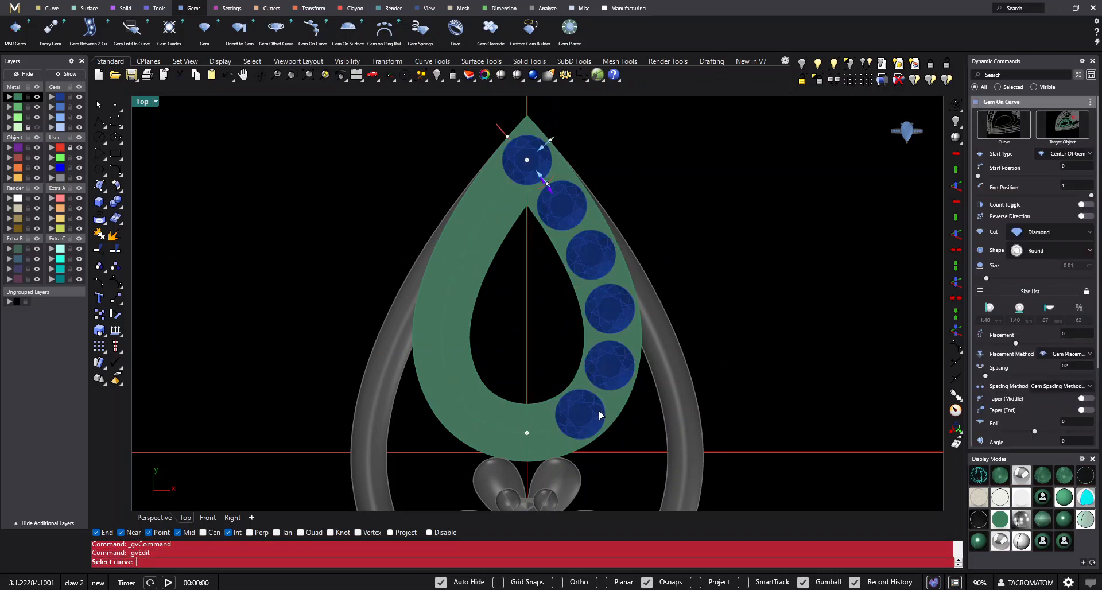
left_click(541, 433)
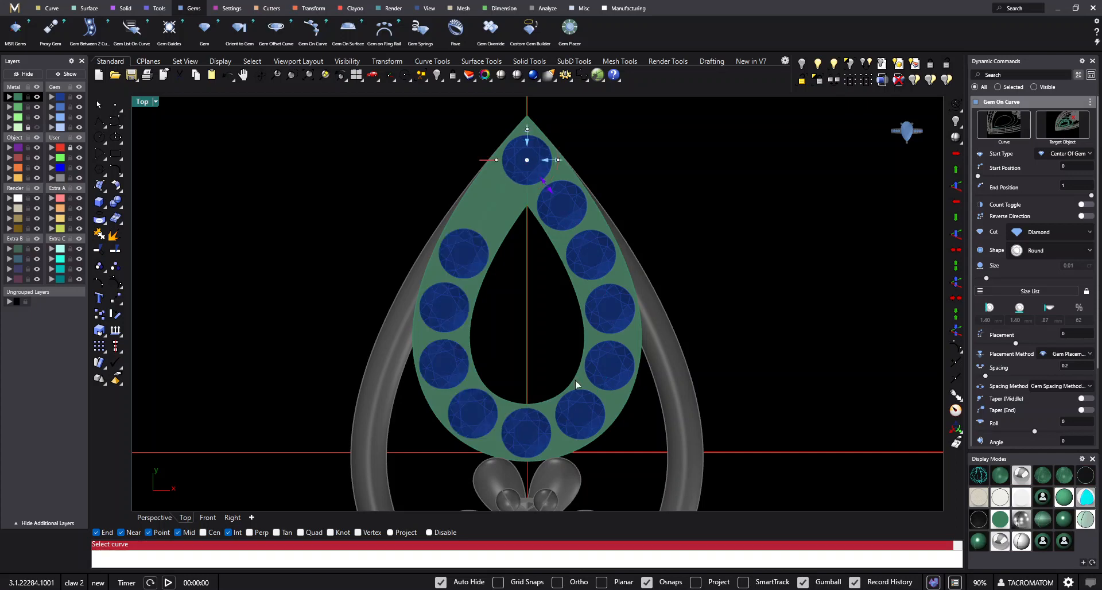
right_click_drag(588, 226, 567, 273)
scroll(580, 287, "down", 2)
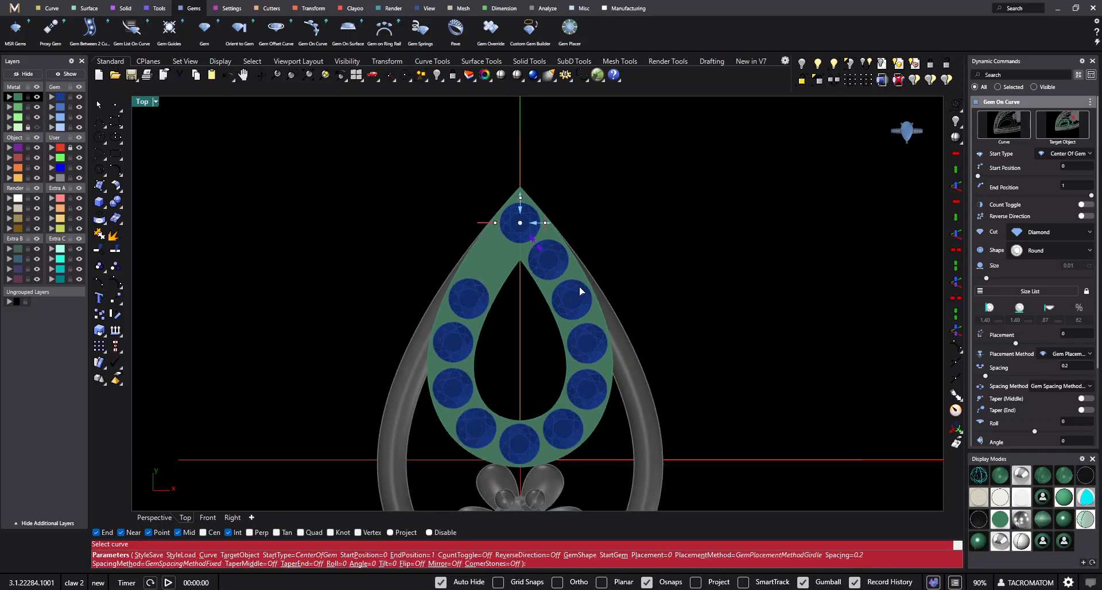
scroll(567, 336, "up", 2)
right_click_drag(569, 335, 571, 292)
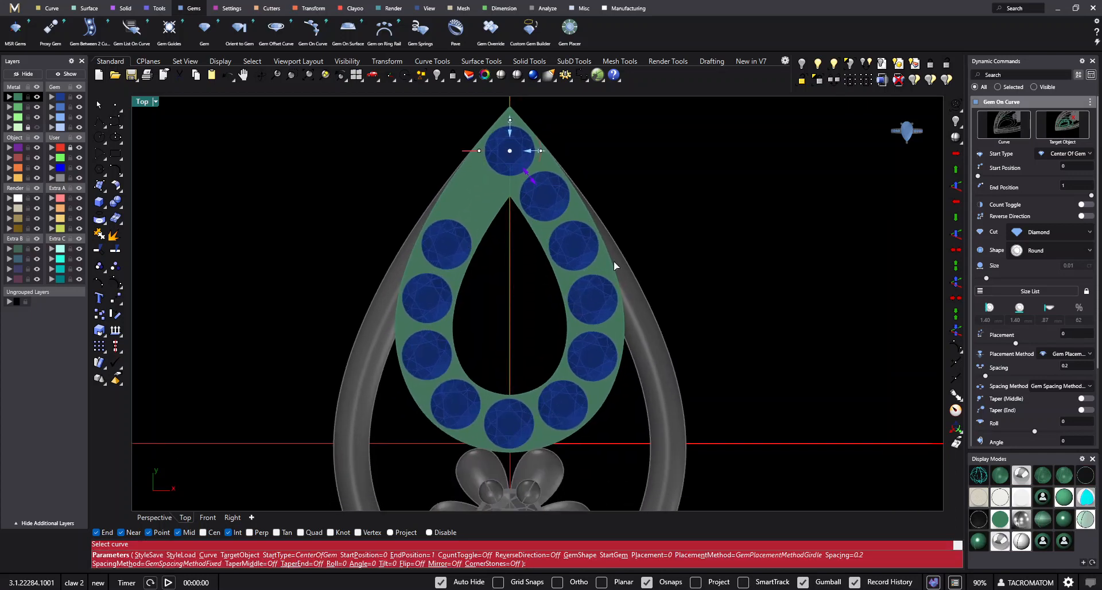
- End the gem row at position 0.56 on the closed curve and accept it with the Mirror option off
left_click_drag(512, 155, 463, 429)
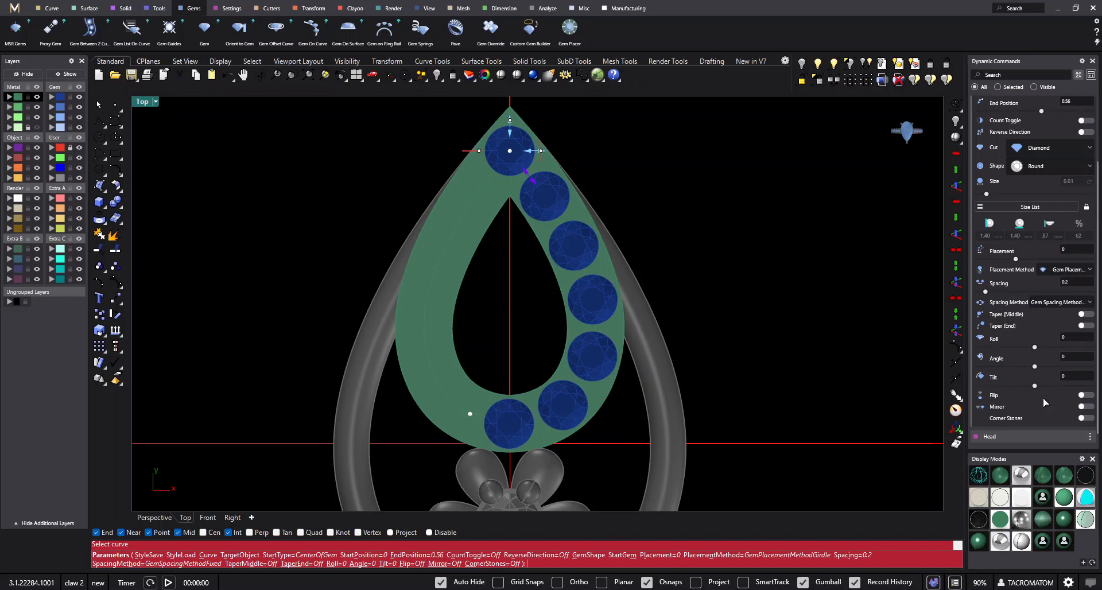
left_click(1082, 406)
left_click(1083, 406)
left_click(1083, 407)
left_click(1084, 407)
right_click(535, 199)
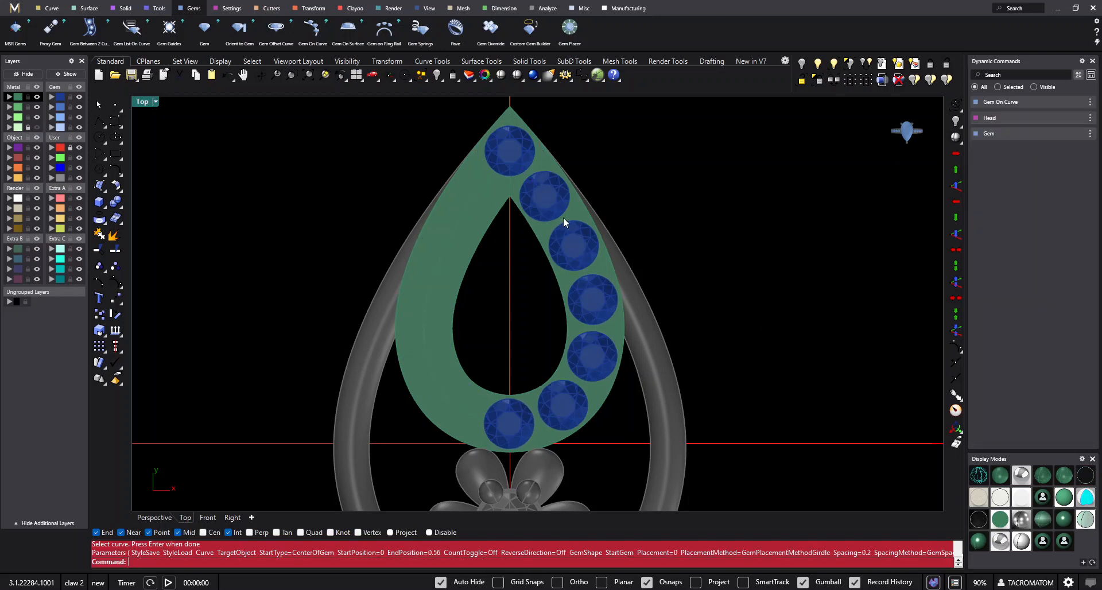
- Ungroup the finished diamond row on the teardrop plate
scroll(563, 217, "down", 2)
scroll(563, 354, "up", 8)
right_click_drag(519, 384, 545, 348)
left_click(534, 363)
scroll(535, 363, "down", 2)
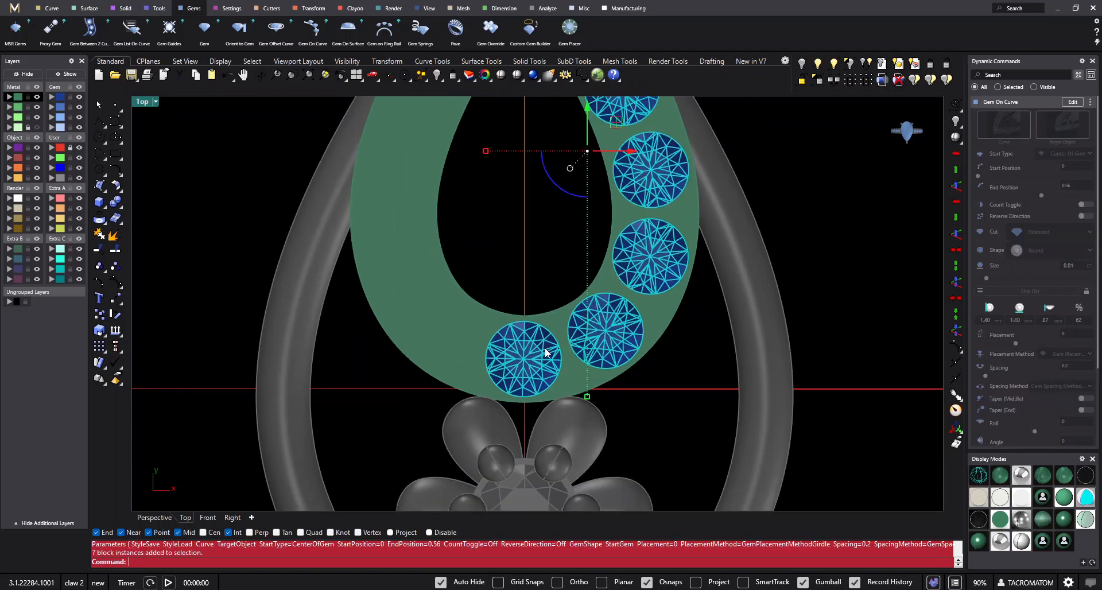
scroll(544, 358, "down", 6)
key("ctrl+shift+g")
key("ctrl+shift+g")
- Group the diamonds along the plate's right side, leaving out the ones at the tip and the bottom centre
left_click(535, 355, "ctrl")
left_click(528, 118, "ctrl")
scroll(550, 197, "down", 2)
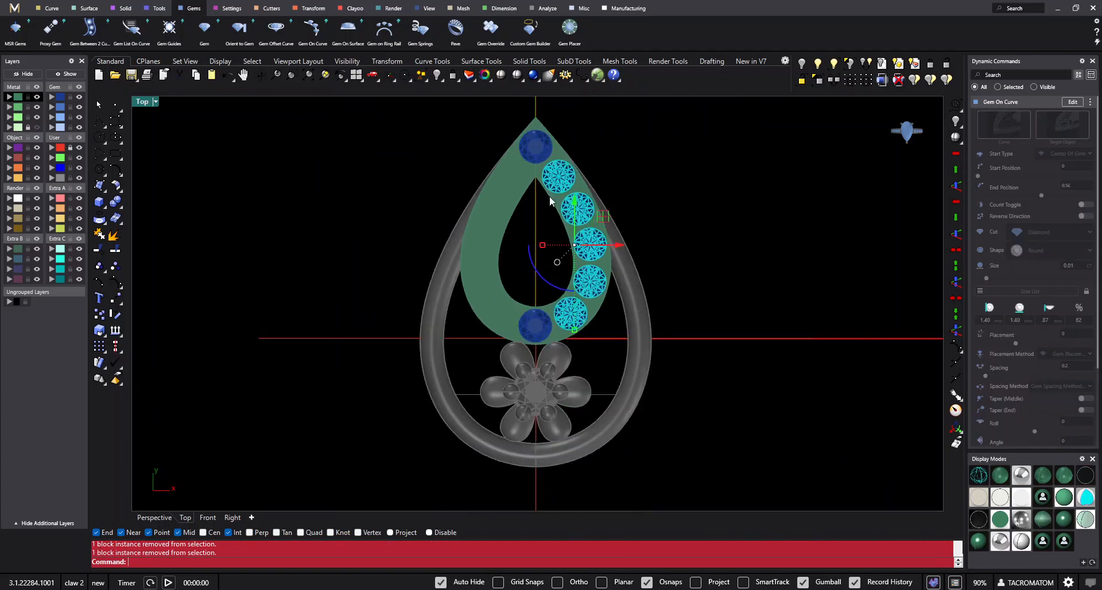
right_click_drag(550, 197, 532, 224)
key("ctrl+g")
- Mirror the grouped side diamonds to the plate's other side about the line from the origin through the plate's tip
scroll(570, 301, "up", 2)
right_click_drag(569, 301, 578, 287)
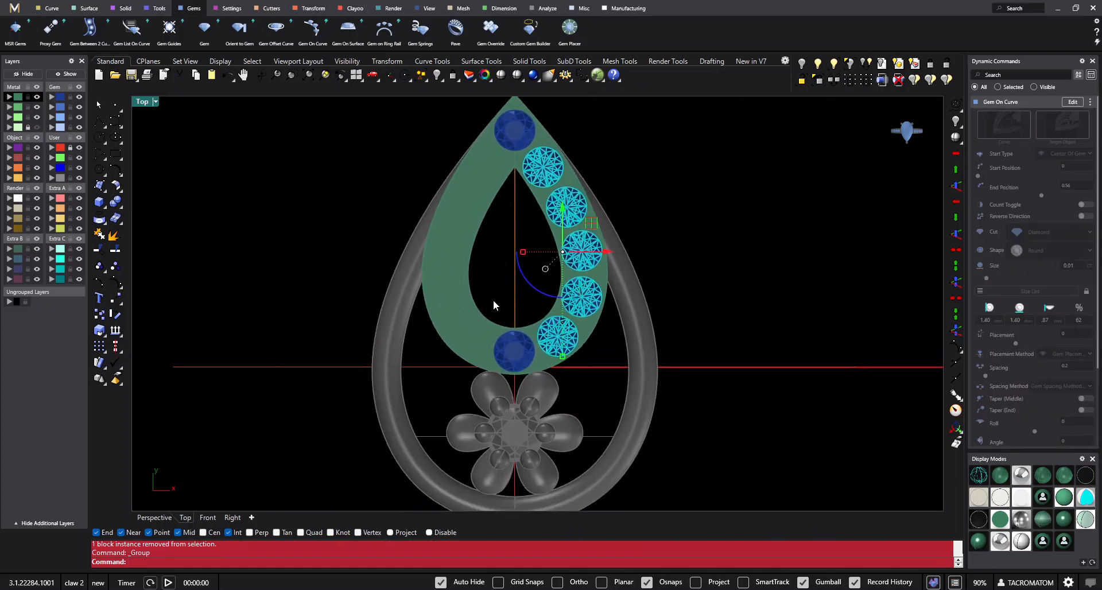
type("Mirror")
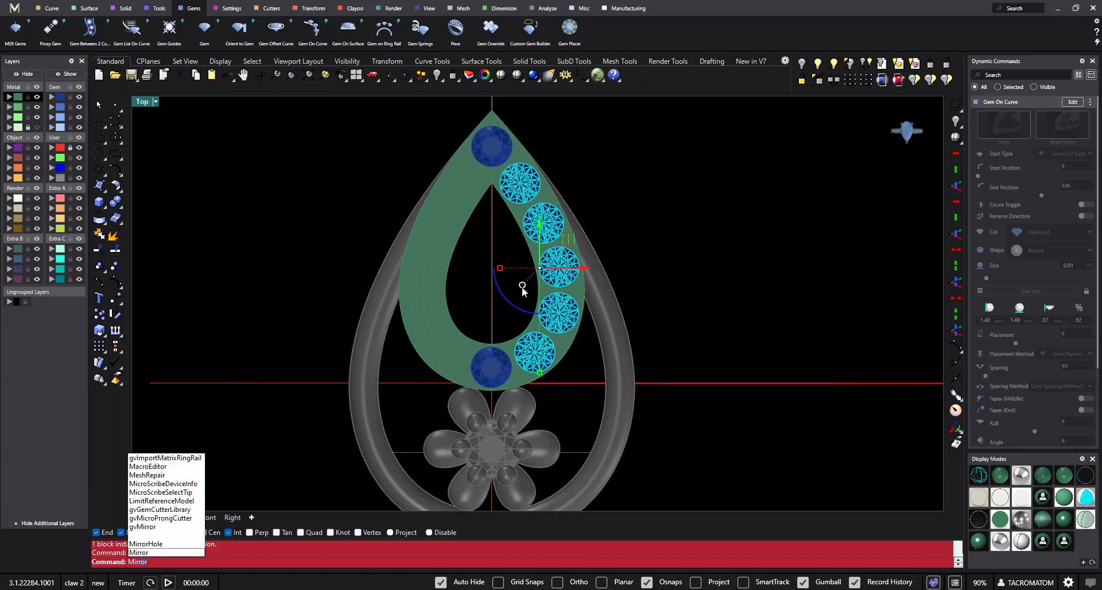
key("Return")
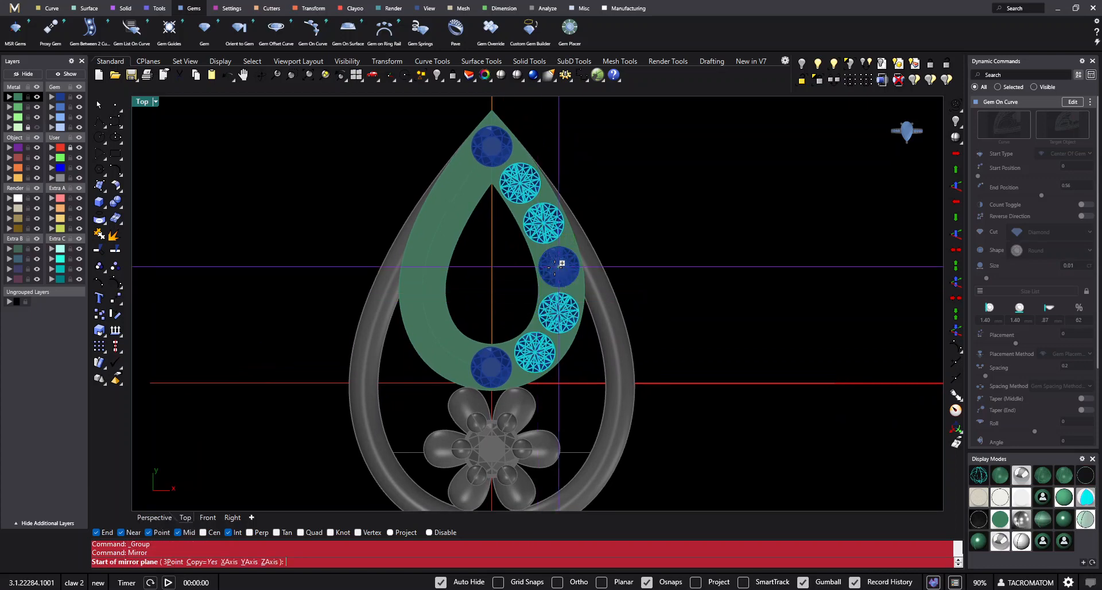
right_click_drag(562, 264, 508, 319)
type("0")
key("Return")
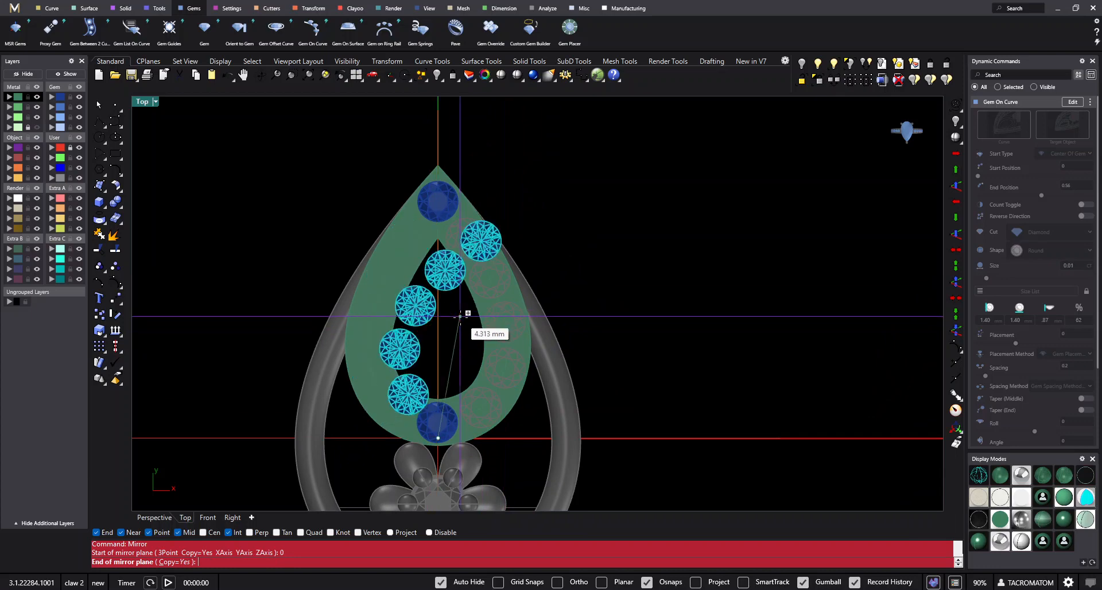
left_click(438, 165)
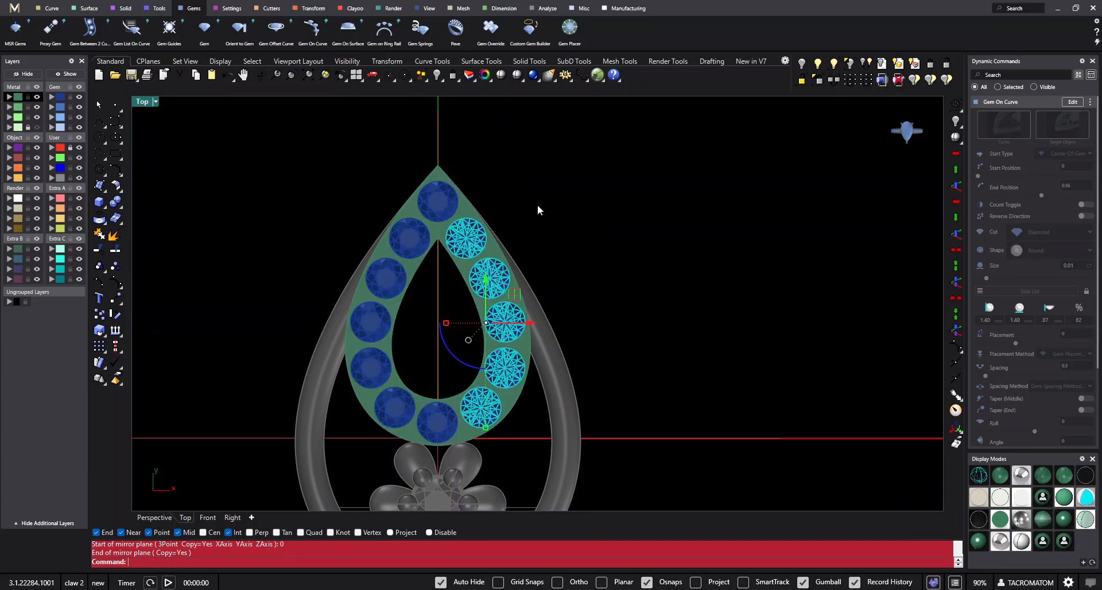
- Select all diamonds on the teardrop plate by their layer and group them
left_click(52, 97)
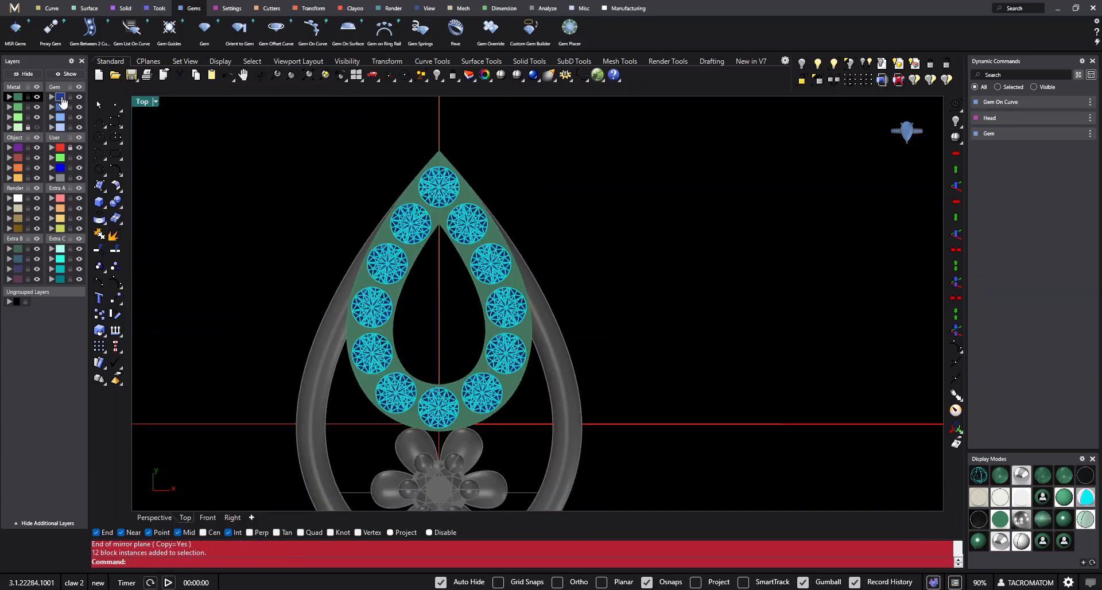
scroll(511, 271, "down", 4)
right_click_drag(505, 264, 515, 264)
scroll(489, 227, "up", 6)
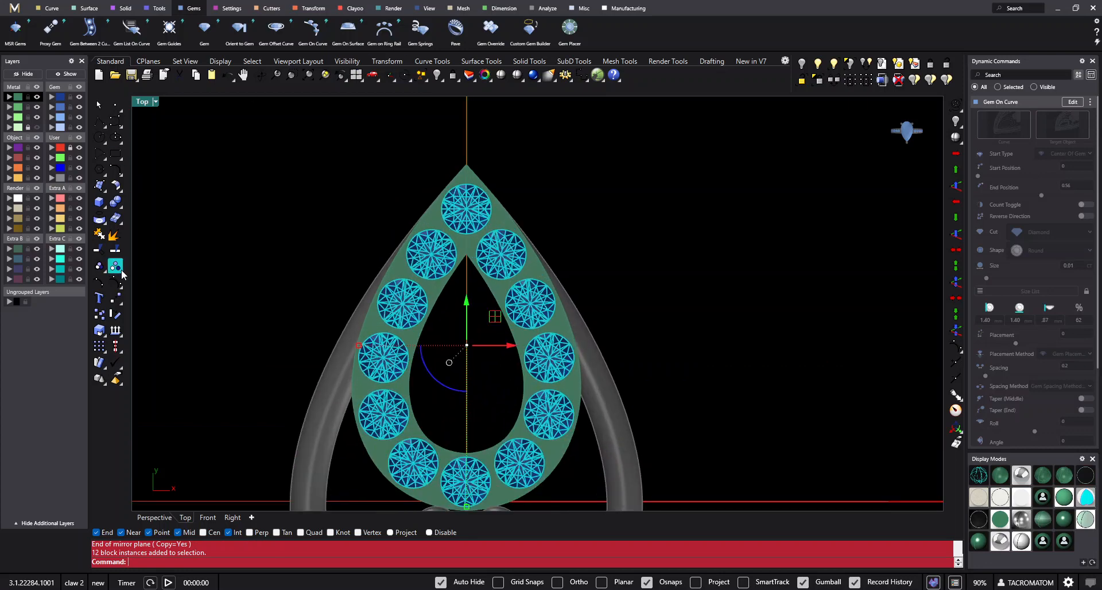
left_click(100, 267)
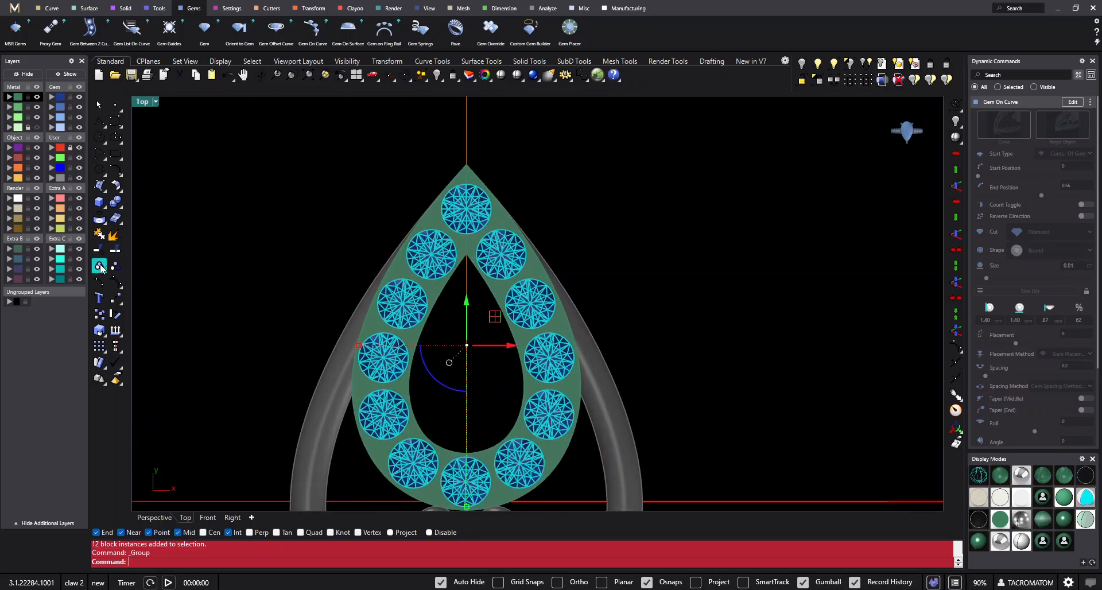
scroll(344, 275, "down", 3)
- Generate prongs around the plate's diamonds with Prong Placer, using a prong diameter of 0.6
left_click(234, 9)
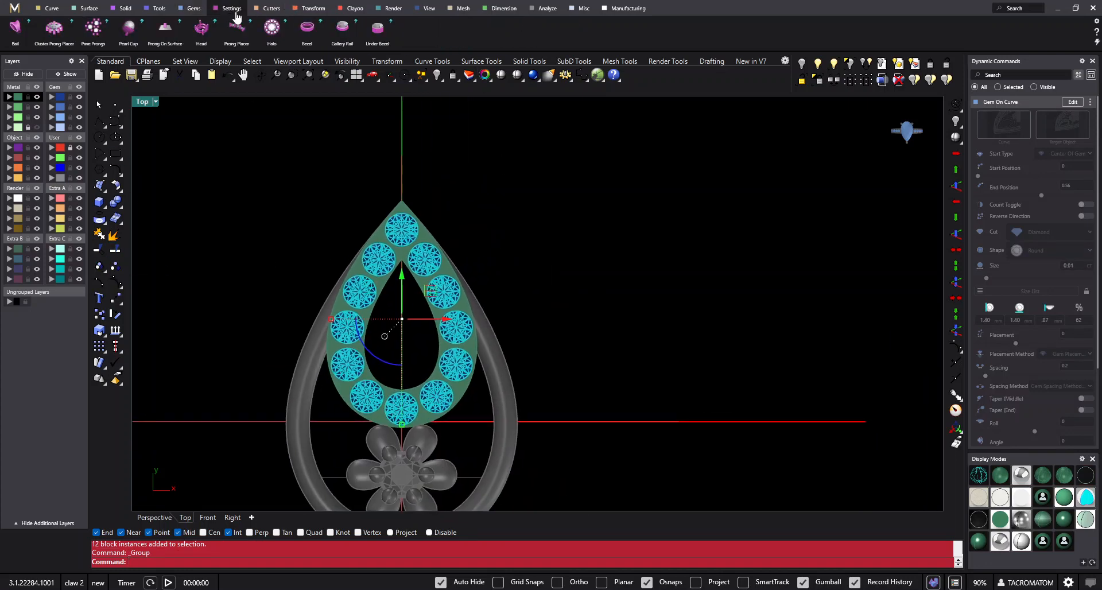
left_click(237, 32)
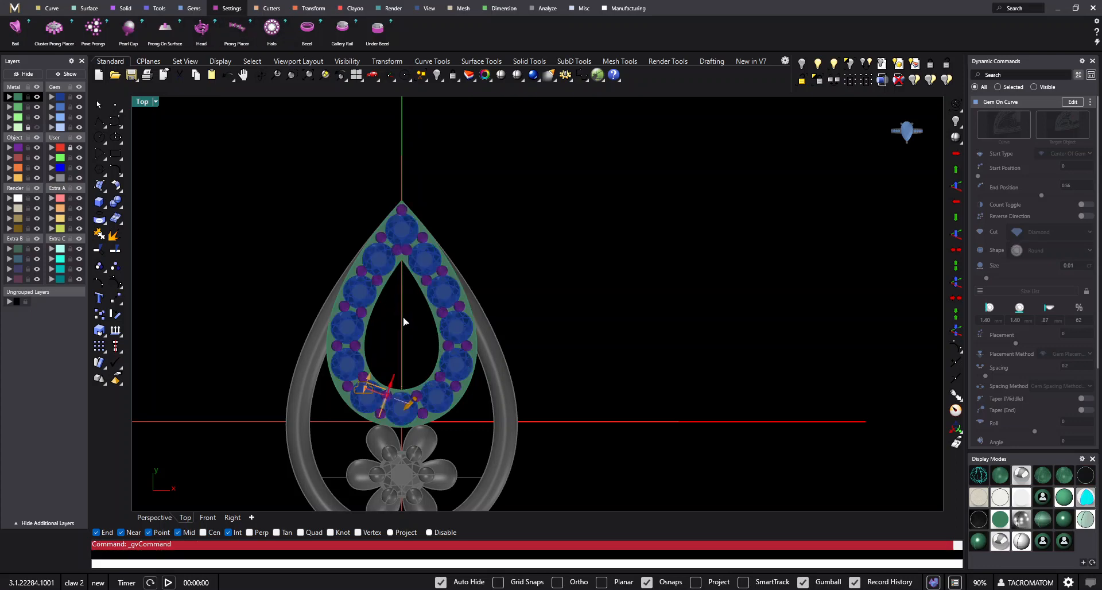
scroll(468, 247, "up", 5)
scroll(447, 387, "down", 4)
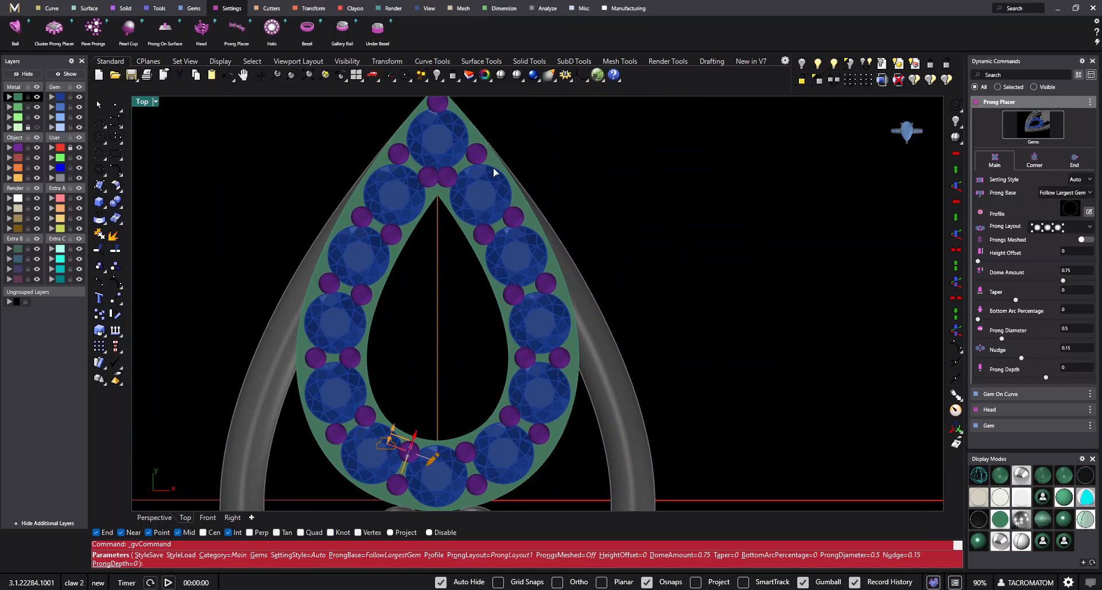
scroll(461, 198, "up", 2)
scroll(460, 188, "up", 3)
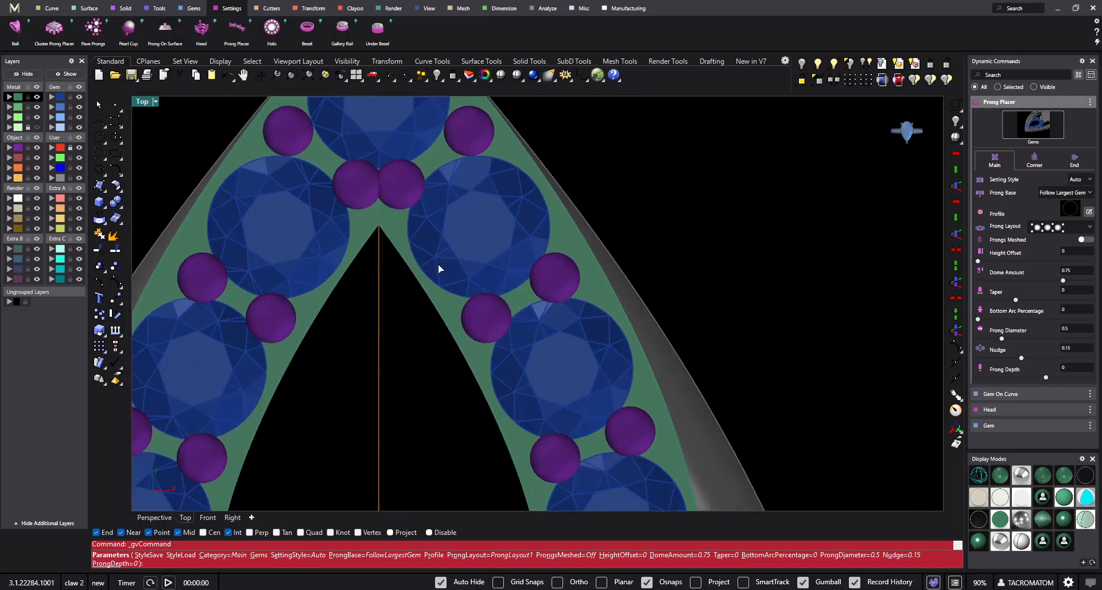
scroll(479, 193, "down", 1)
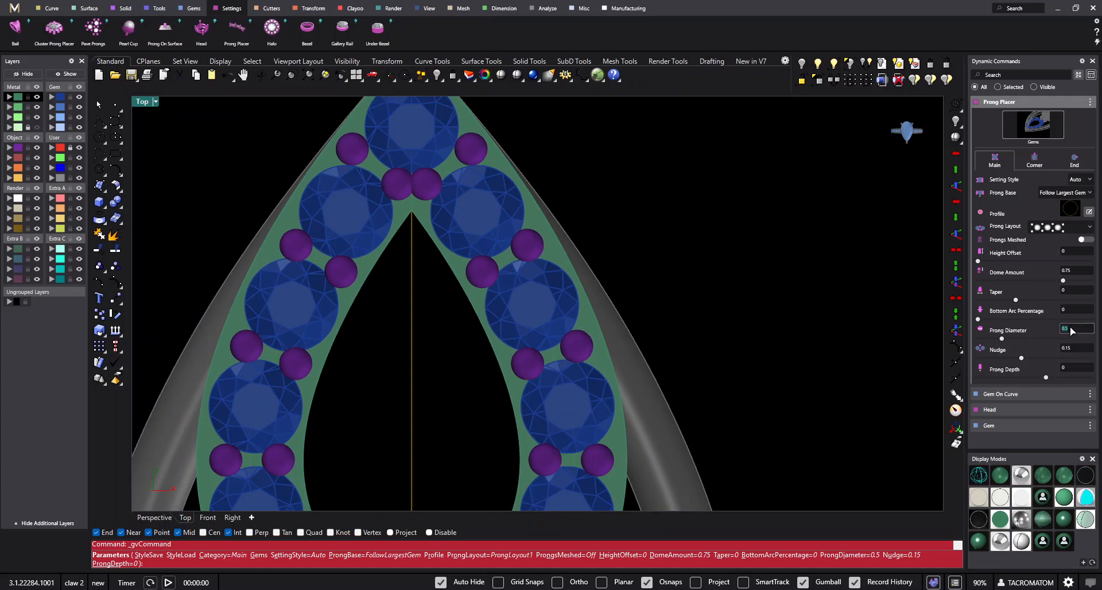
type("0.6")
key("Tab")
scroll(589, 316, "down", 3)
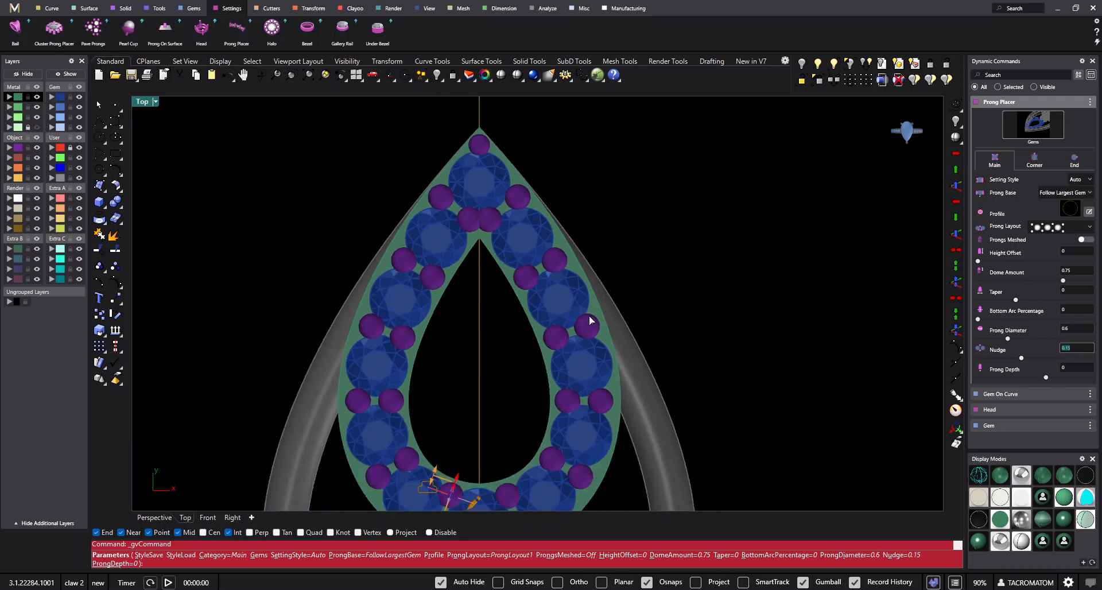
scroll(497, 202, "up", 3)
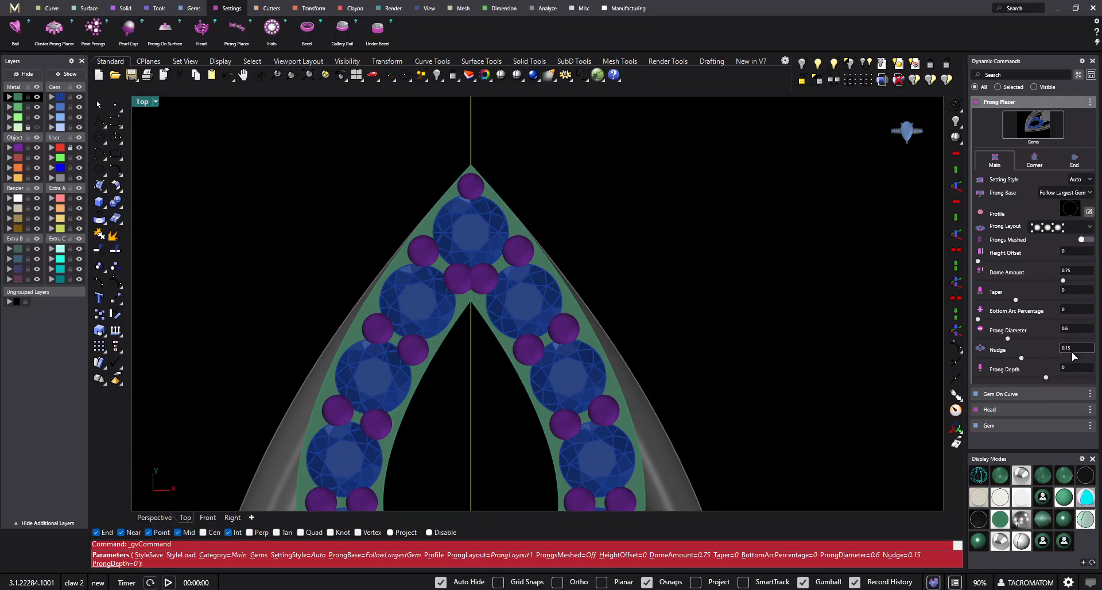
- Raise the prongs above the diamonds to a height offset of 0.62 and accept the prong placement
scroll(439, 190, "down", 6)
right_click_drag(525, 390, 498, 305, "ctrl+shift")
scroll(525, 318, "up", 4)
scroll(474, 256, "up", 2)
scroll(498, 305, "up", 6)
right_click_drag(539, 354, 536, 332, "ctrl+shift")
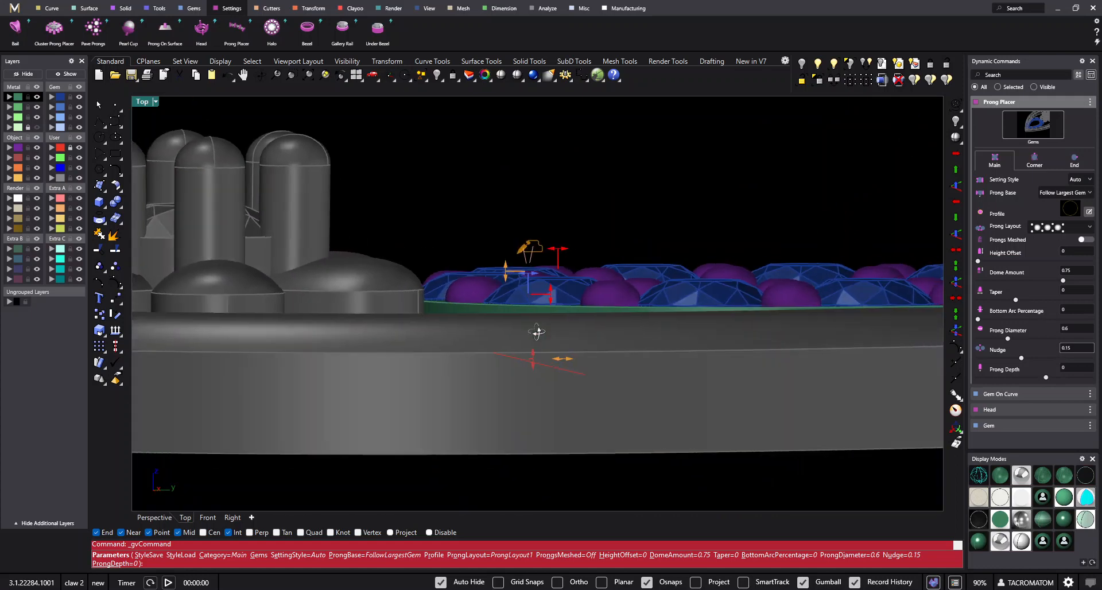
left_click_drag(507, 265, 516, 214)
scroll(589, 204, "down", 2)
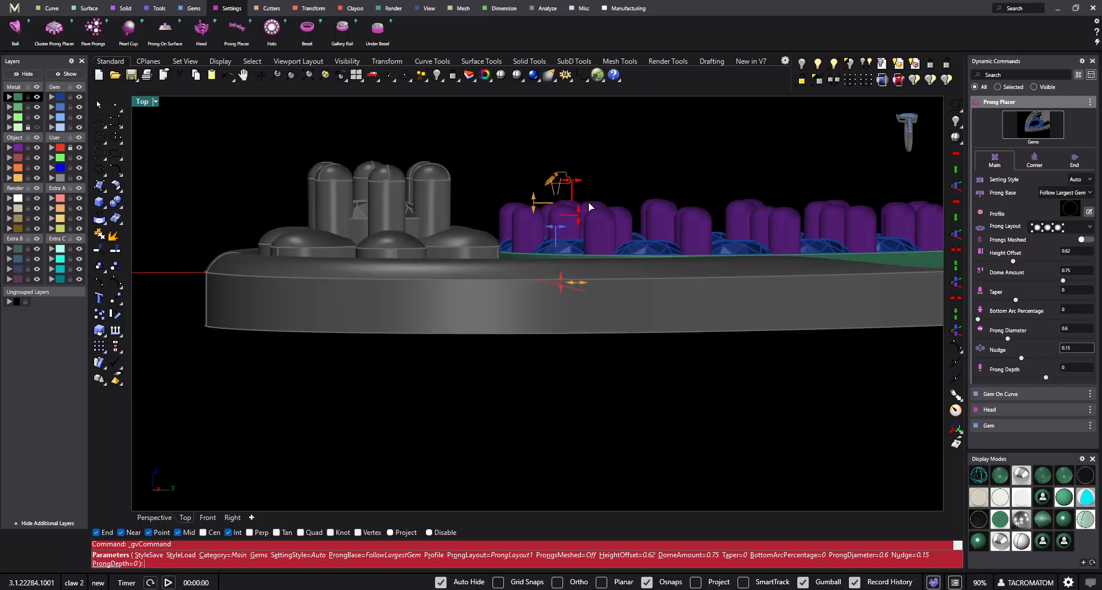
right_click_drag(588, 203, 698, 305)
scroll(666, 364, "up", 2)
right_click(666, 364)
- Examine the placement of the prongs at the plate's tip and around the whole diamond row
scroll(708, 367, "down", 2)
scroll(722, 345, "up", 3)
scroll(722, 346, "down", 5)
scroll(698, 305, "up", 3)
right_click_drag(628, 163, 609, 284)
right_click_drag(556, 133, 587, 240)
scroll(586, 240, "up", 3)
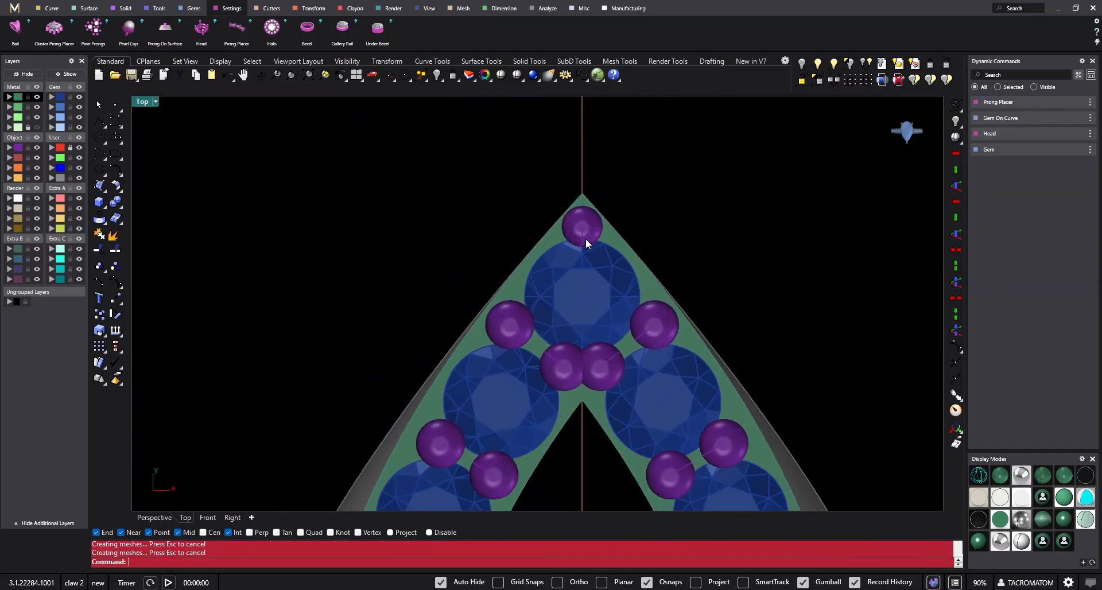
scroll(587, 237, "up", 6)
left_click(592, 216)
left_click(608, 248)
left_click(507, 192)
scroll(506, 191, "down", 11)
right_click_drag(565, 317, 588, 188)
scroll(588, 187, "down", 4)
right_click_drag(658, 428, 567, 101, "ctrl+shift")
scroll(637, 324, "up", 5)
left_click(637, 323)
scroll(638, 323, "down", 6)
left_click(823, 386)
right_click_drag(822, 386, 671, 452, "ctrl+shift")
scroll(596, 262, "down", 4)
right_click_drag(595, 263, 630, 274, "ctrl+shift")
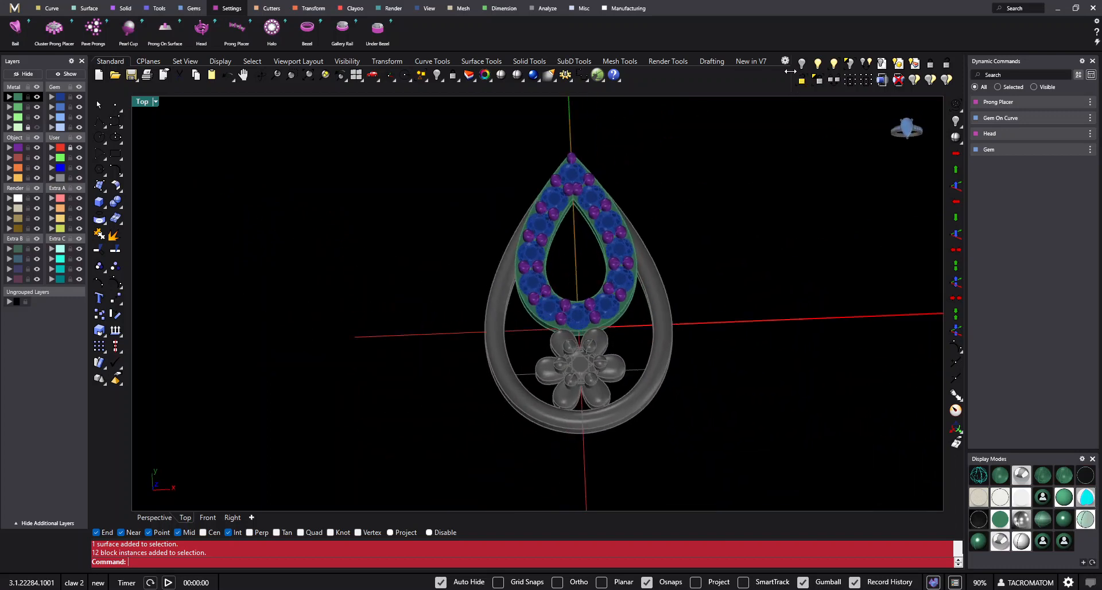
- Unlock the outer teardrop frame, the flower with its gem and prongs, and the remaining locked curves
left_click(801, 81)
right_click_drag(643, 328, 574, 393, "ctrl+shift")
scroll(574, 394, "down", 5)
left_click_drag(520, 413, 734, 243)
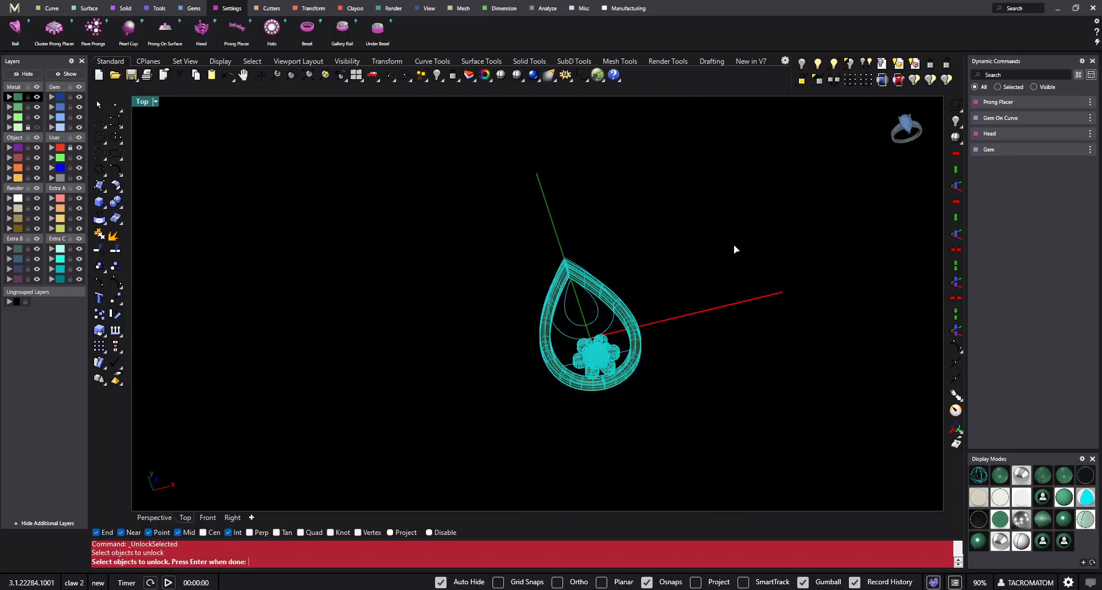
right_click(734, 244)
scroll(657, 362, "up", 4)
right_click_drag(657, 360, 738, 326, "ctrl+shift")
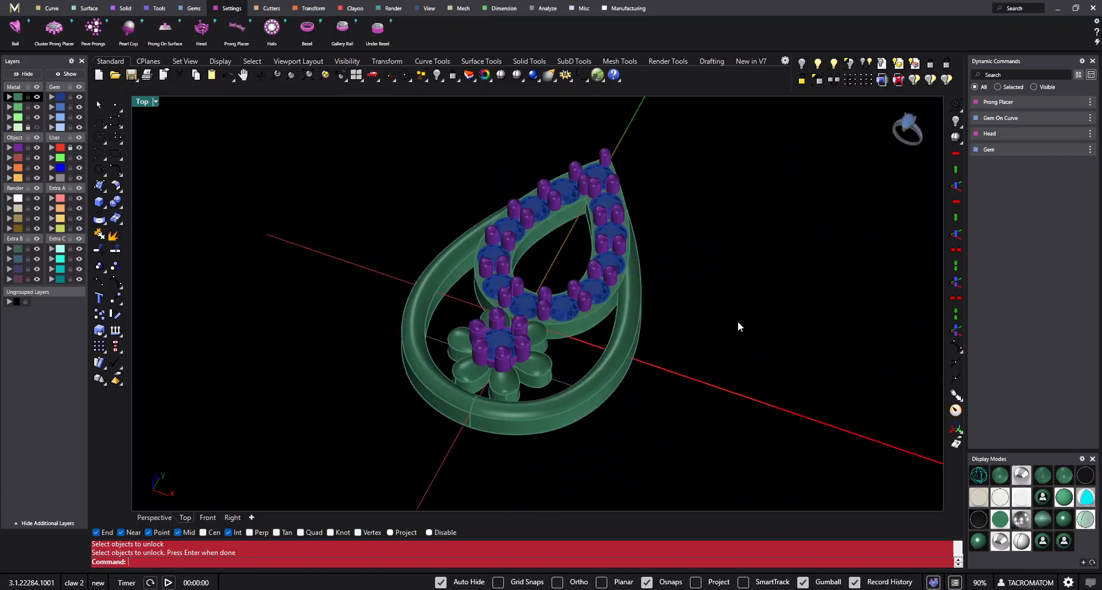
- Select all the construction curves in the model and hide them
right_click_drag(652, 281, 570, 293, "ctrl+shift")
left_click(254, 61)
right_click_drag(515, 121, 552, 287, "ctrl+shift")
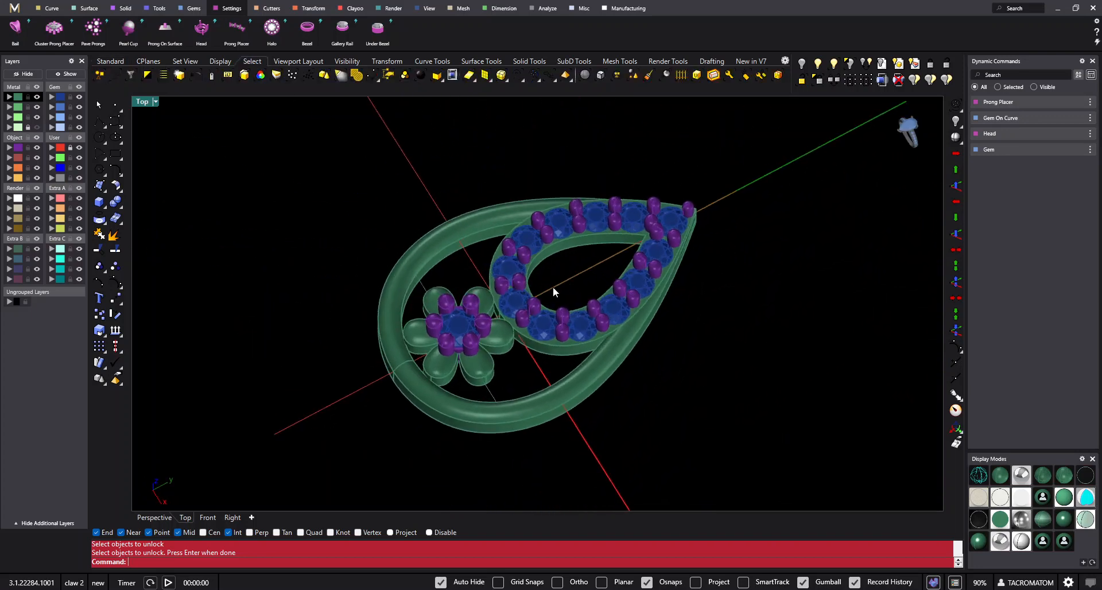
left_click(489, 379)
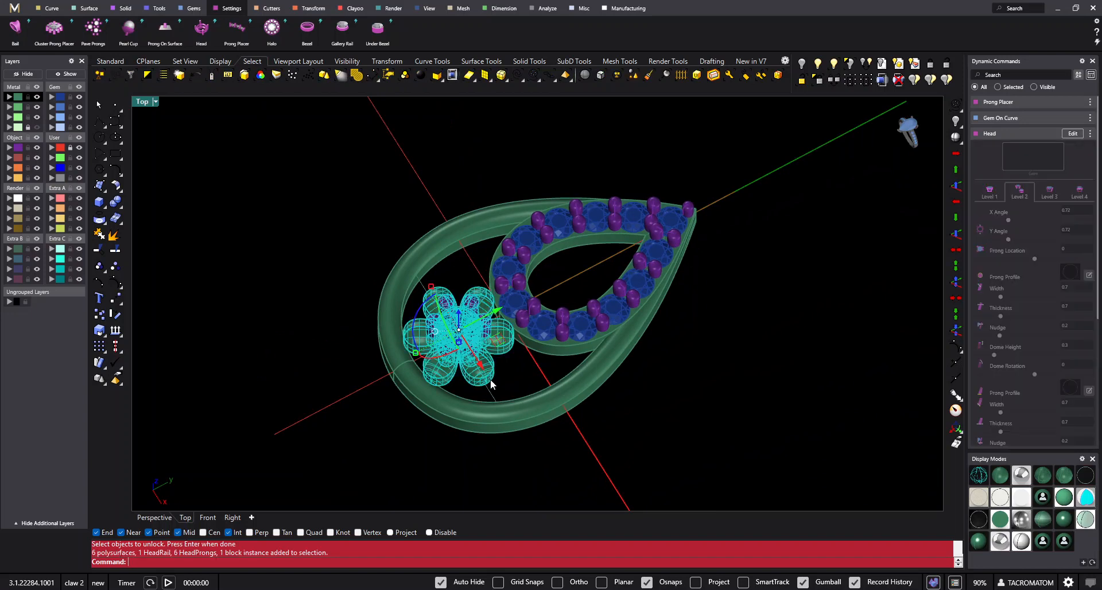
key("Return")
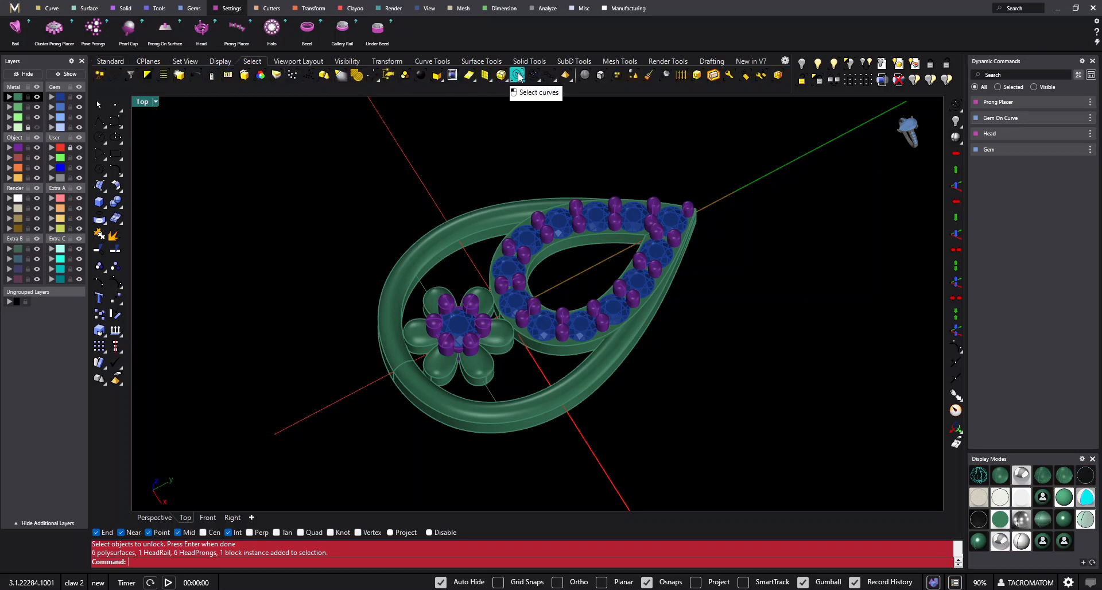
left_click(518, 75)
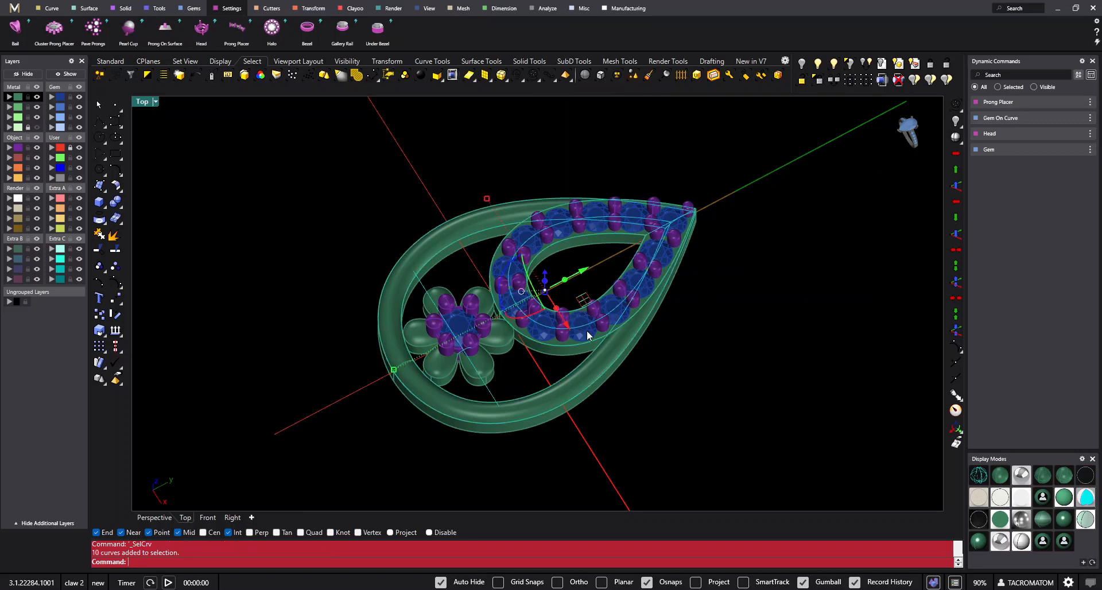
left_click(118, 61)
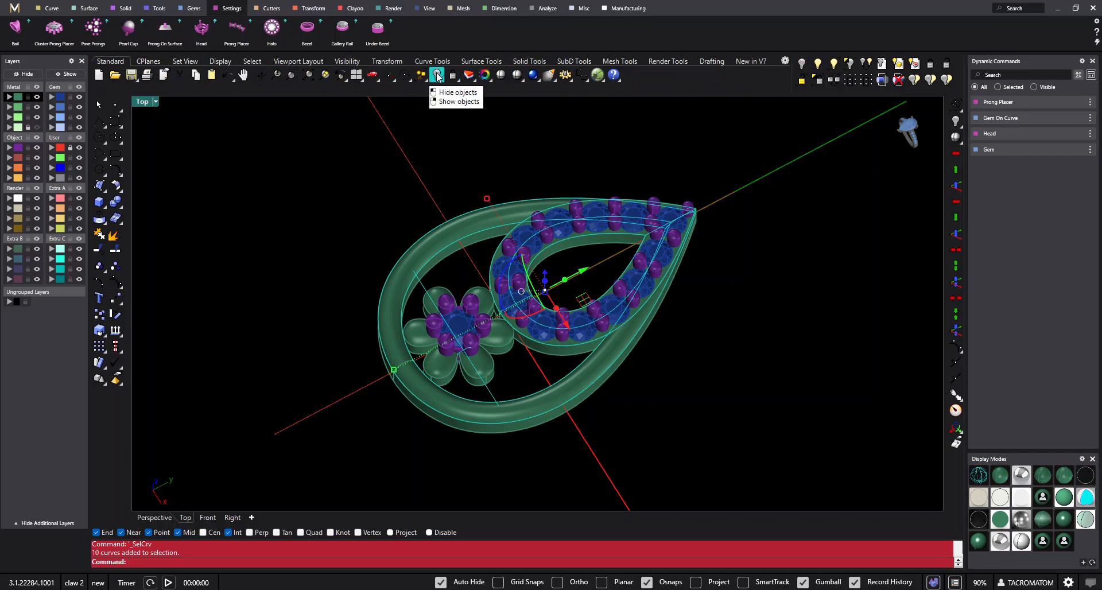
left_click(437, 75)
- Group the outer frame, plate, flower, gems and prongs together as one group
right_click_drag(517, 367, 812, 307)
key("ctrl+a")
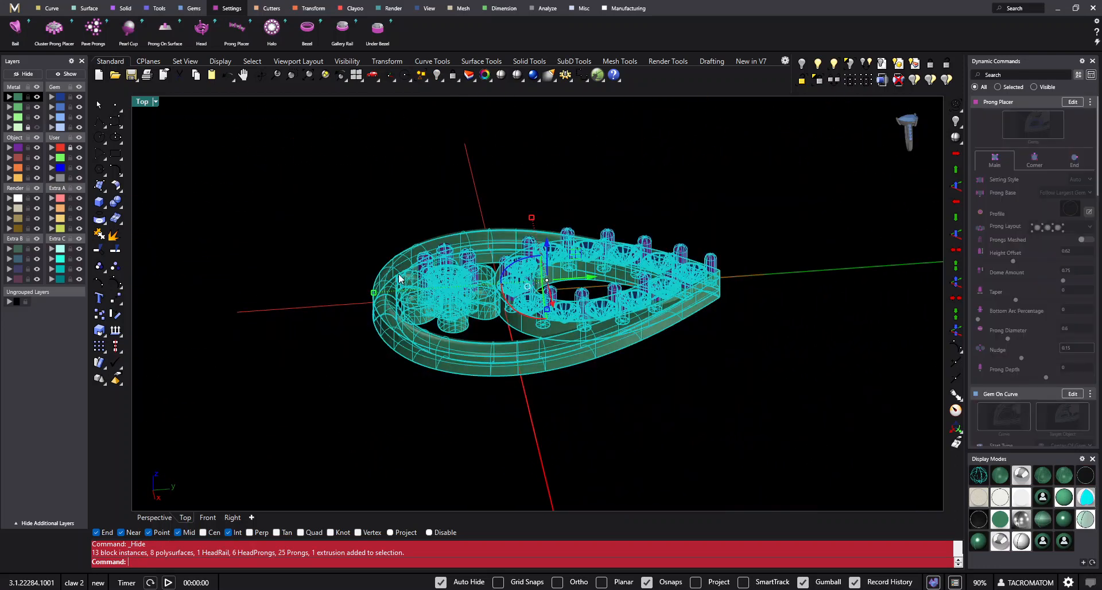
key("Escape")
key("ctrl+a")
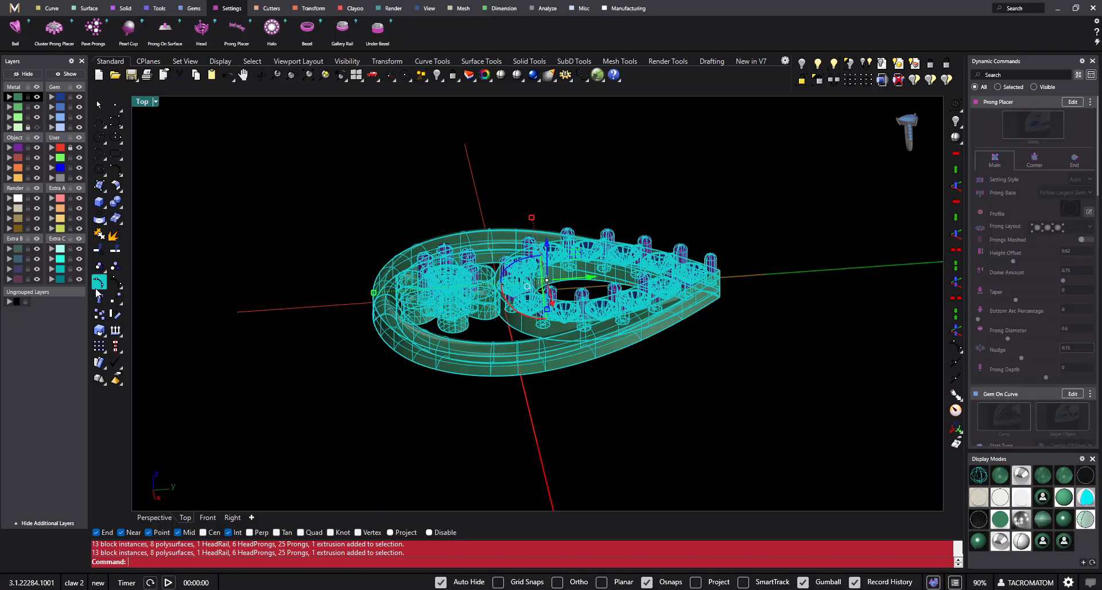
left_click(100, 269)
right_click_drag(494, 195, 630, 345)
left_click(759, 292)
right_click_drag(604, 267, 641, 295)
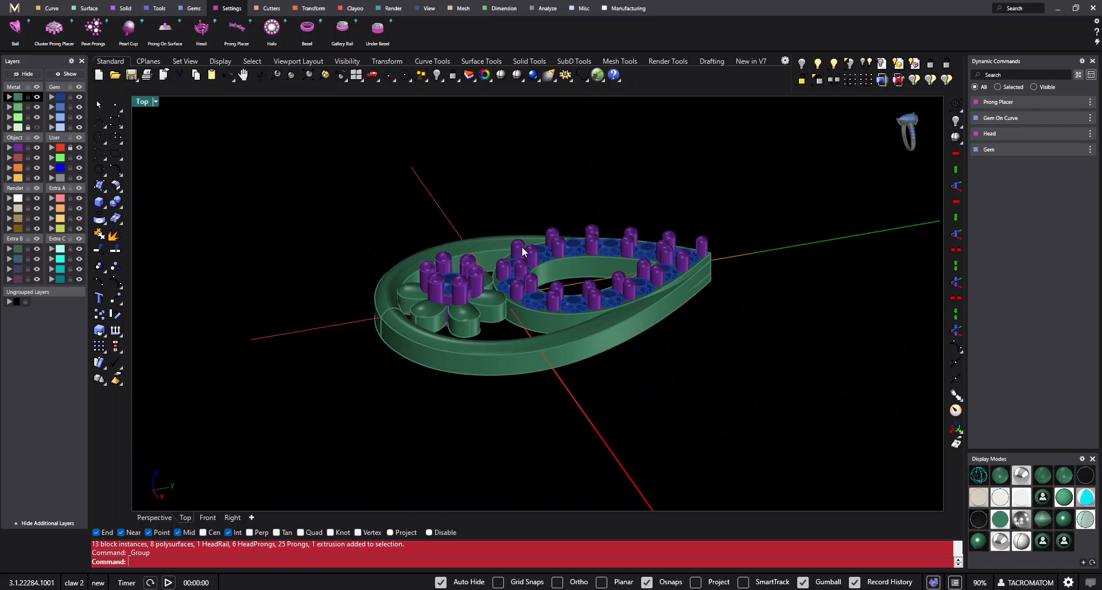
- Duplicate both halves of the outer edge on the underside of the teardrop frame with DupEdge
right_click_drag(522, 246, 568, 214)
scroll(568, 198, "up", 5)
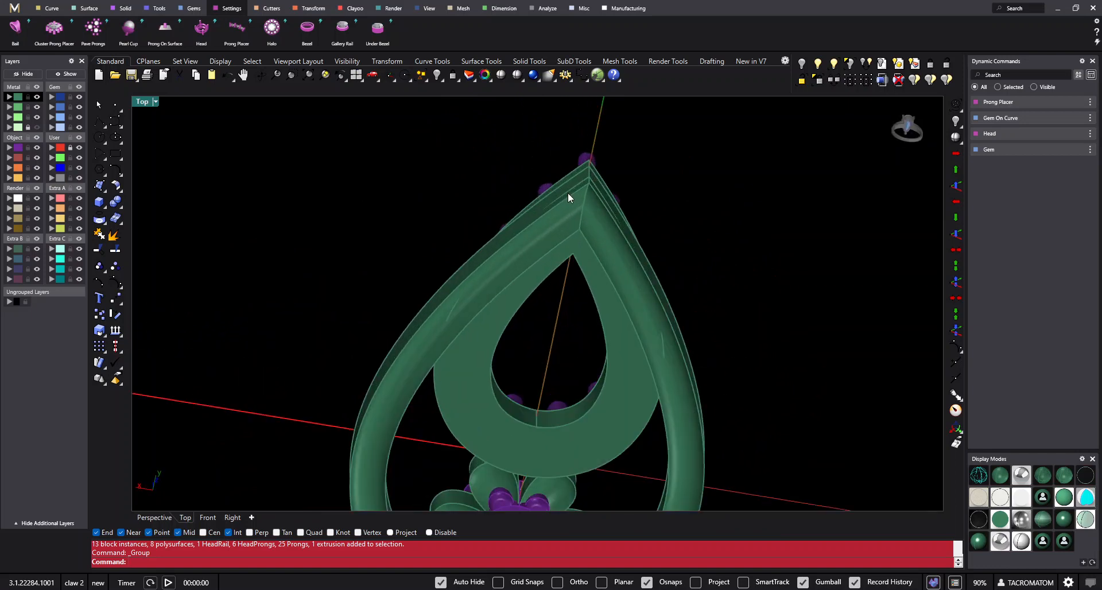
scroll(422, 304, "down", 4)
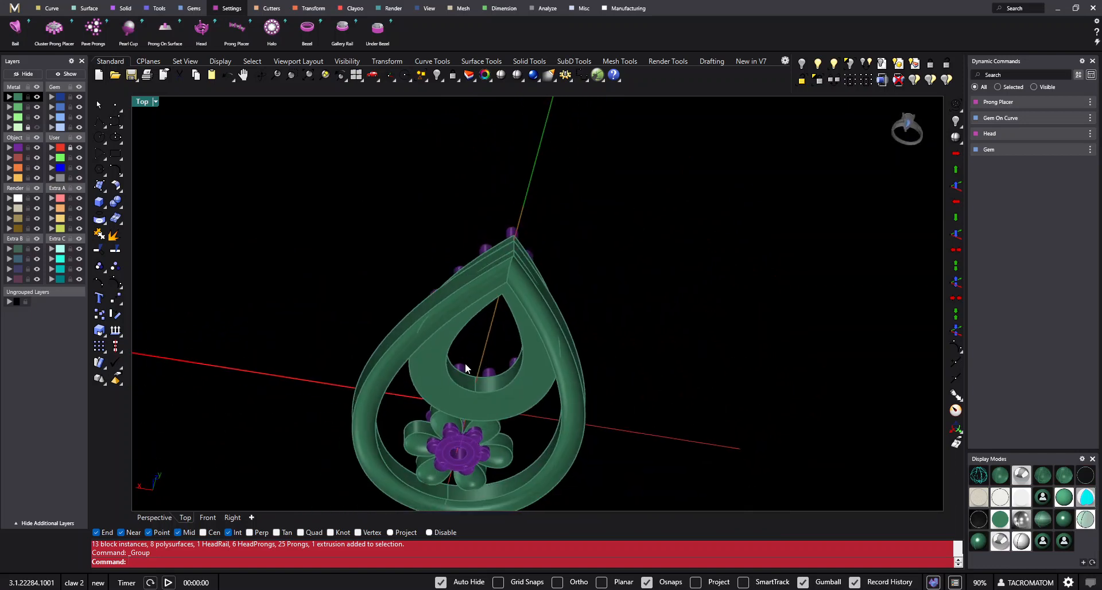
type("DupAnnotationStyle")
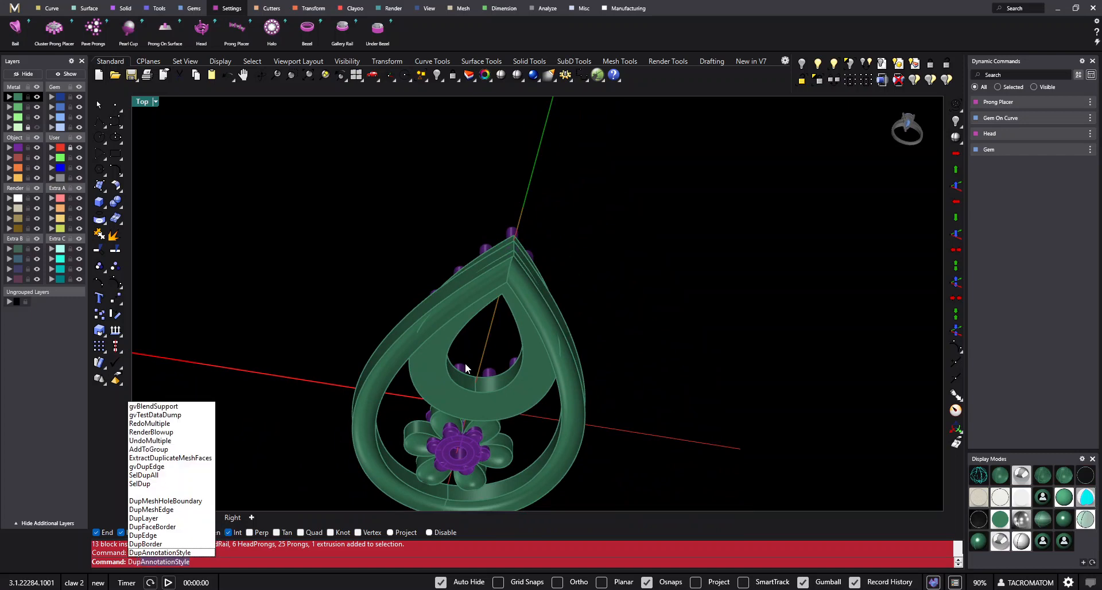
left_click(145, 535)
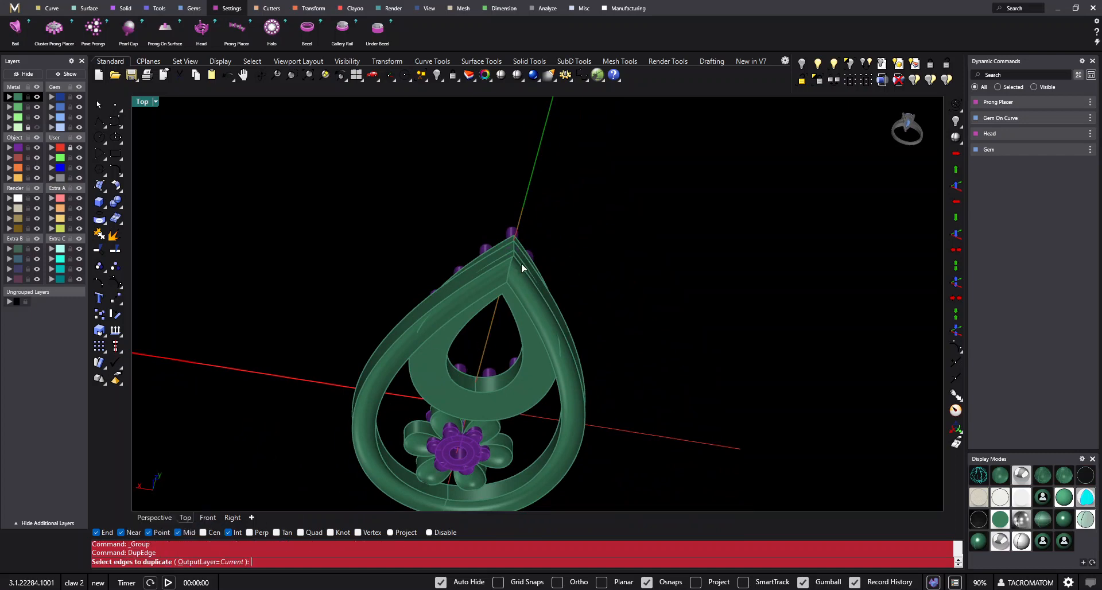
scroll(501, 272, "up", 5)
scroll(515, 195, "down", 5)
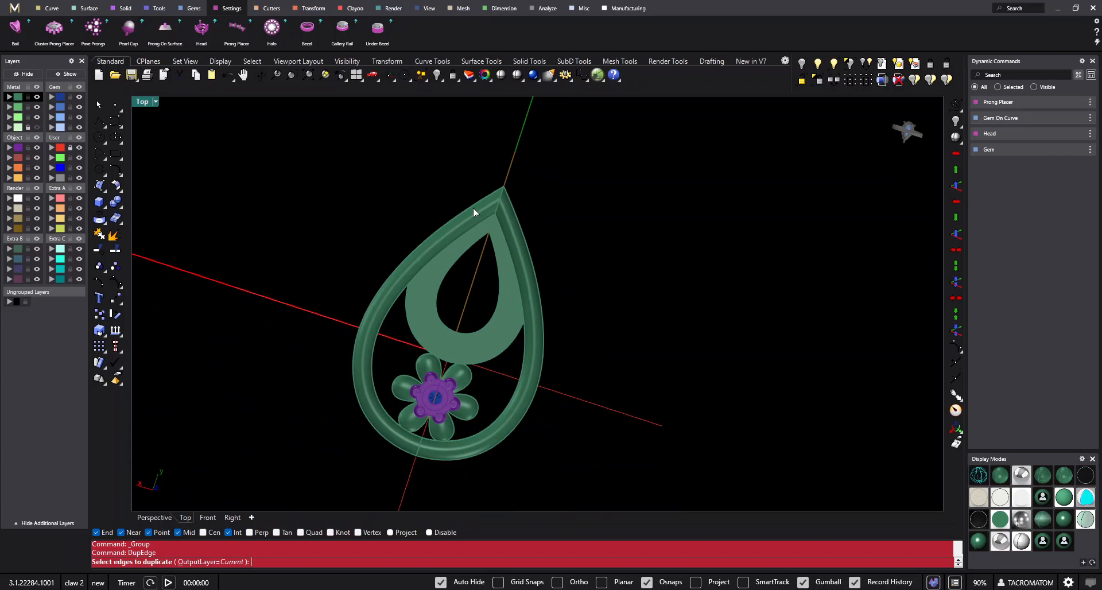
scroll(473, 207, "up", 3)
scroll(397, 248, "up", 3)
right_click_drag(397, 248, 426, 196)
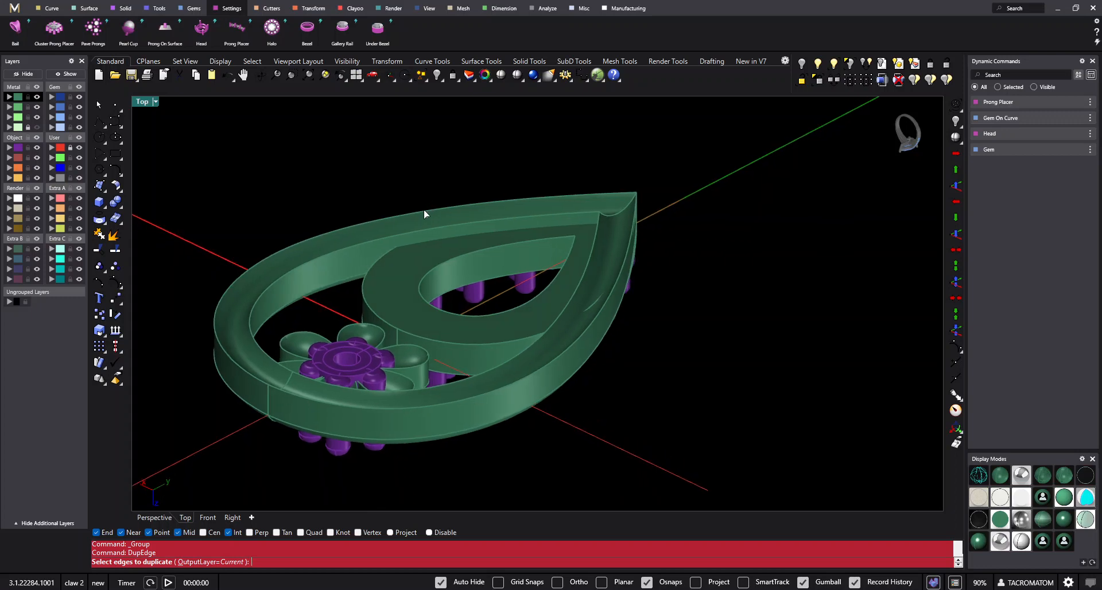
left_click(342, 230)
left_click(332, 405)
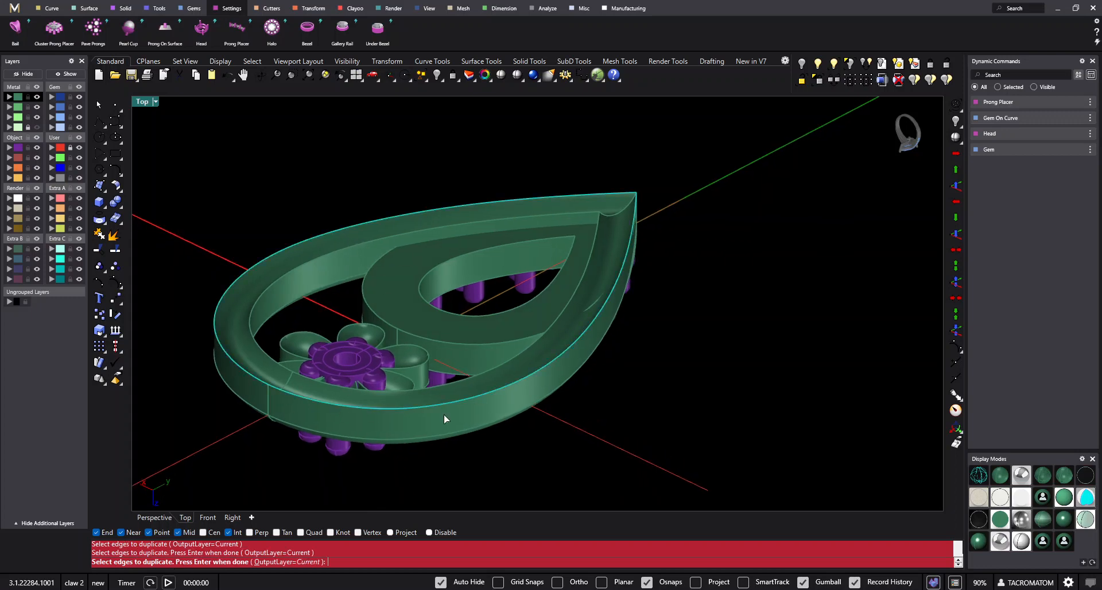
right_click_drag(443, 415, 682, 263)
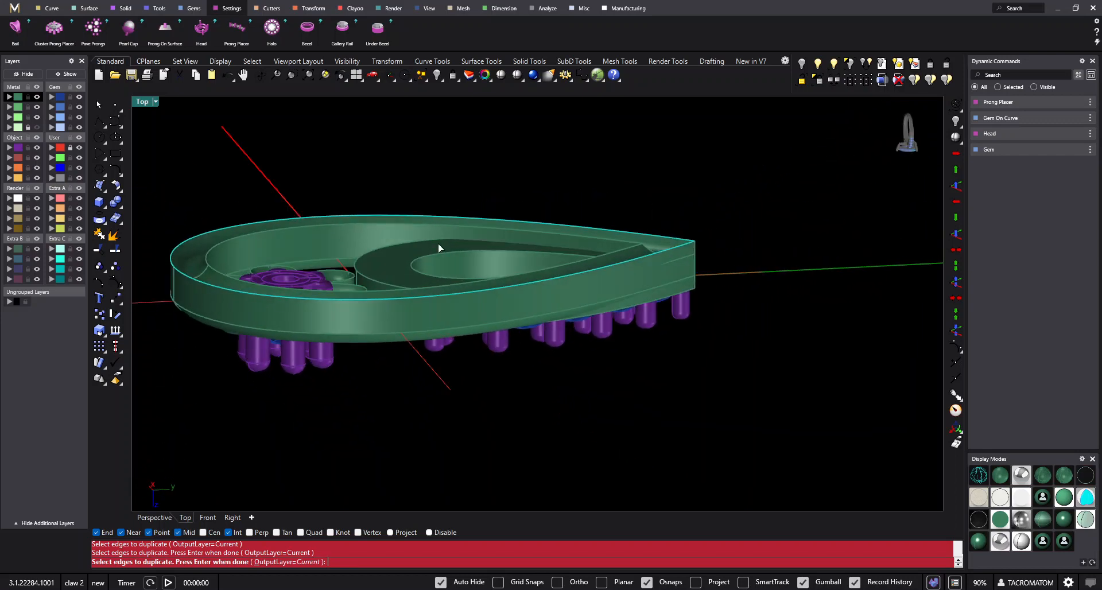
key("Return")
- Lock everything except the two duplicated edge curves of the frame
right_click_drag(439, 243, 368, 277)
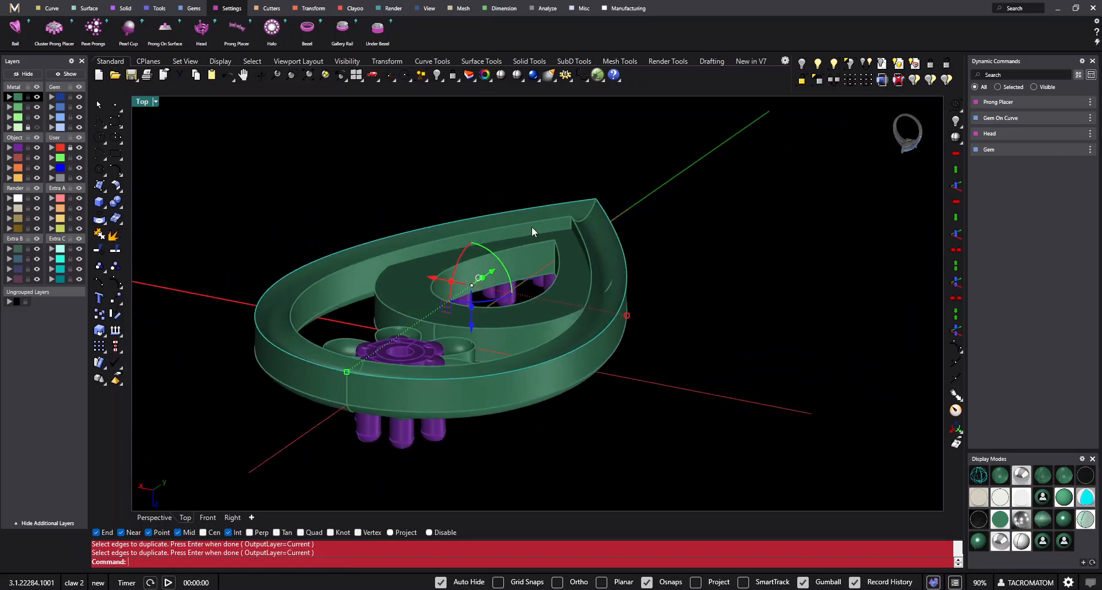
right_click_drag(531, 226, 602, 229)
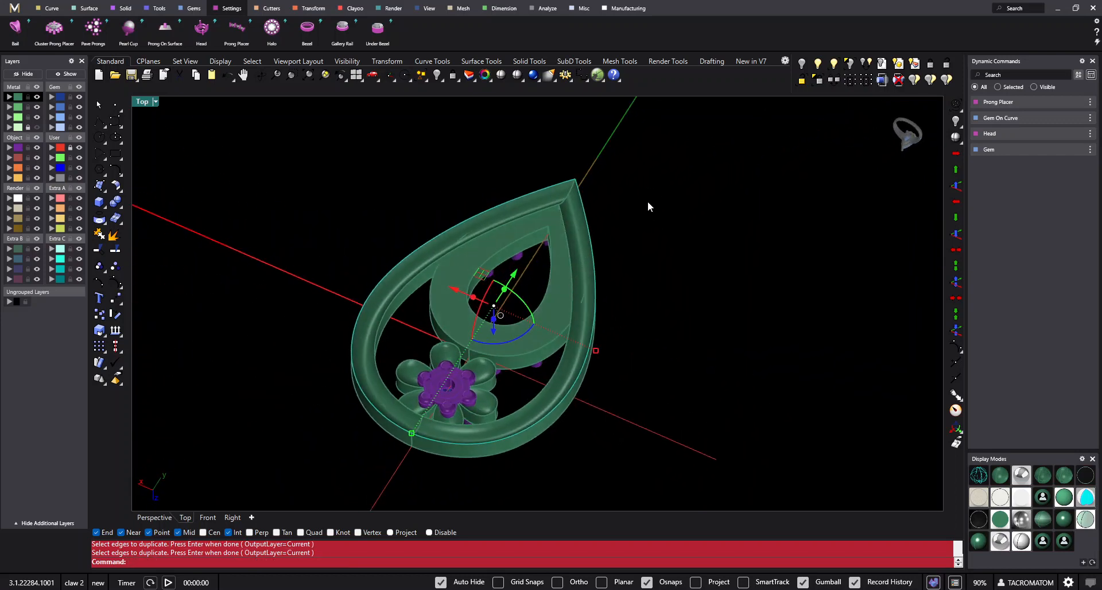
left_click(822, 84)
right_click_drag(687, 225, 617, 305)
left_click_drag(556, 179, 470, 233)
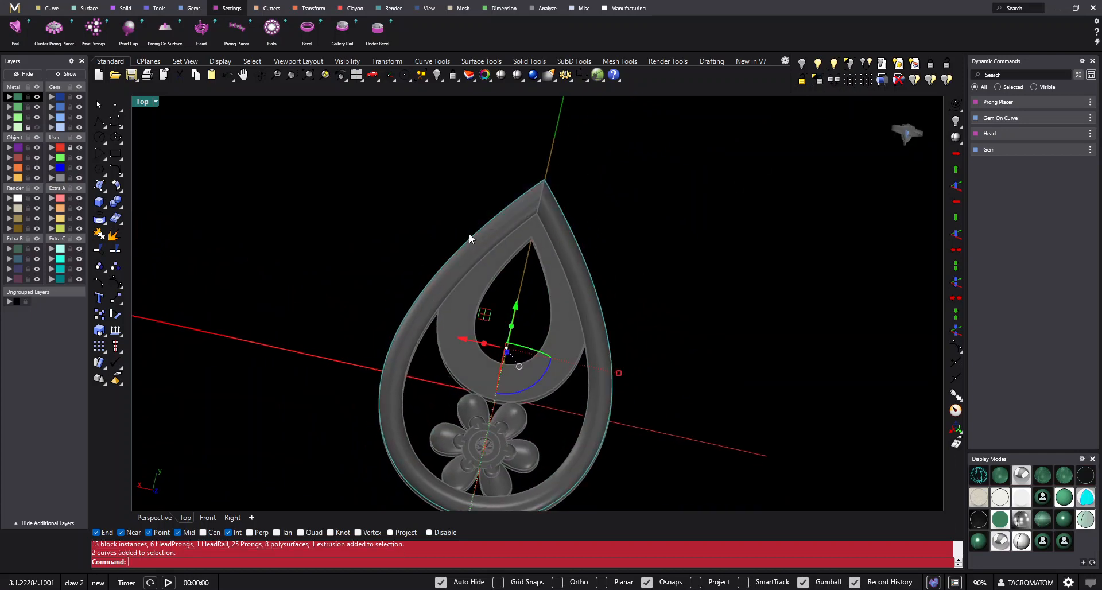
scroll(650, 233, "down", 4)
left_click(615, 299)
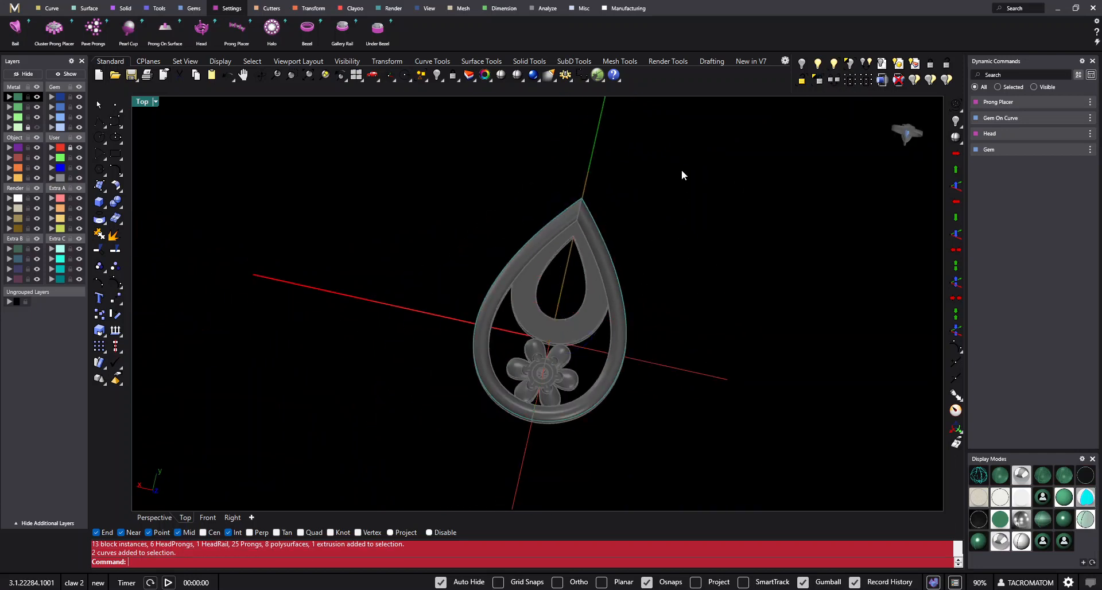
left_click_drag(681, 170, 459, 319)
left_click(671, 267)
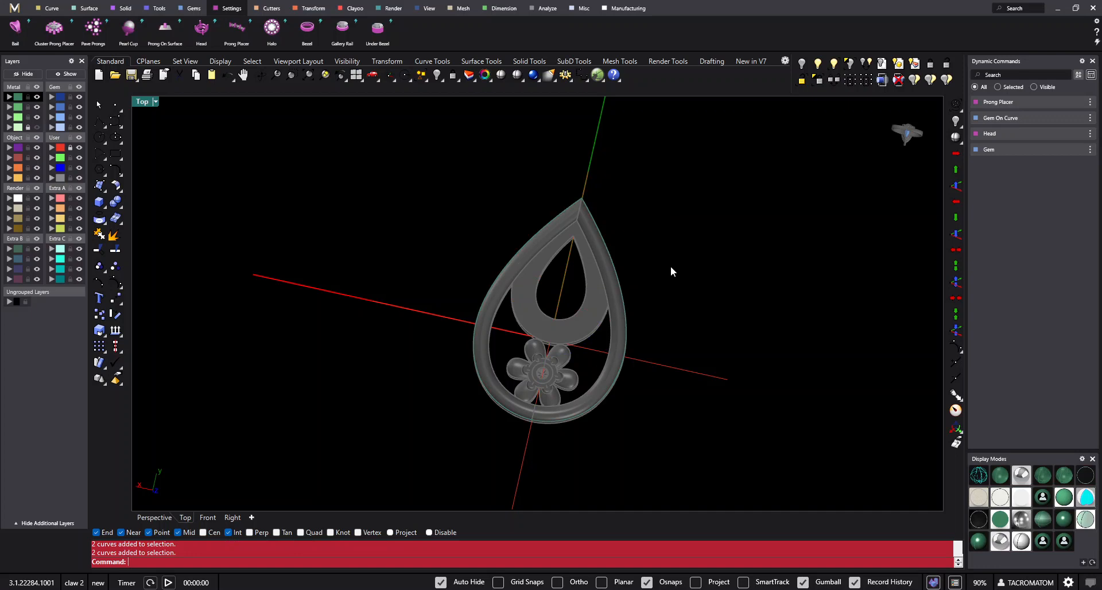
- Set the viewport to the Bottom view and join the two duplicated edge curves into one closed teardrop curve
key("F6")
scroll(620, 263, "up", 4)
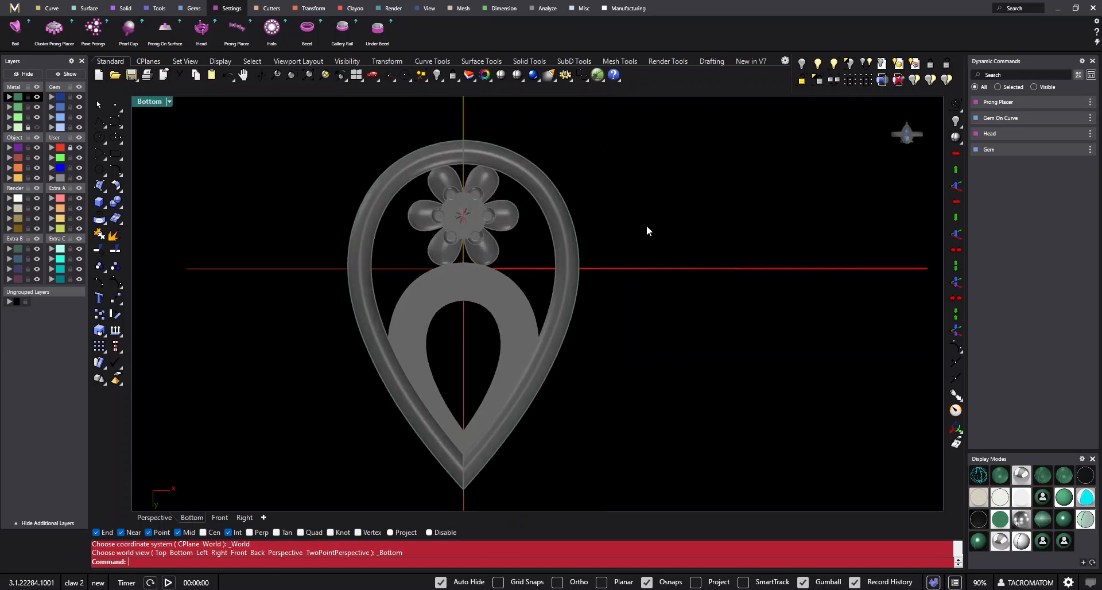
left_click_drag(670, 153, 522, 241)
left_click(170, 101)
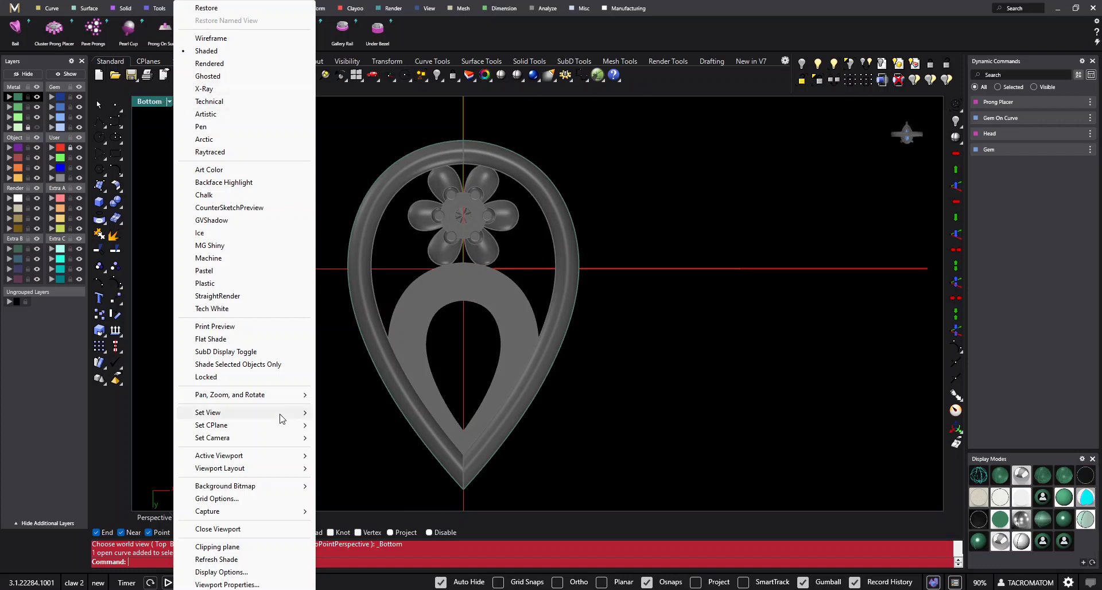
mouse_move(278, 414)
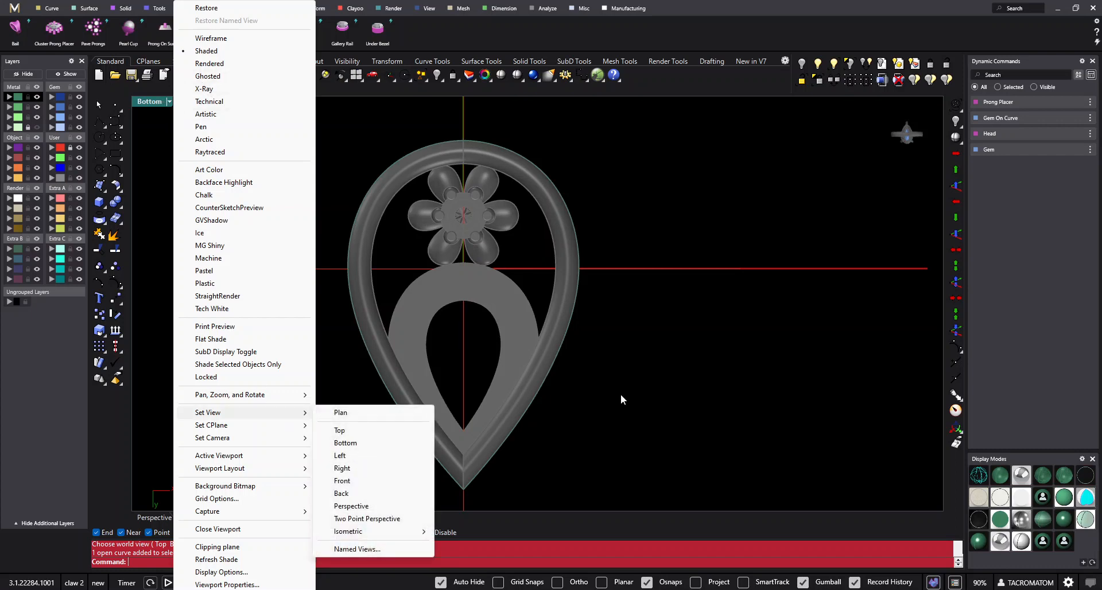
left_click(345, 443)
left_click_drag(676, 166, 494, 248)
left_click_drag(606, 169, 551, 225)
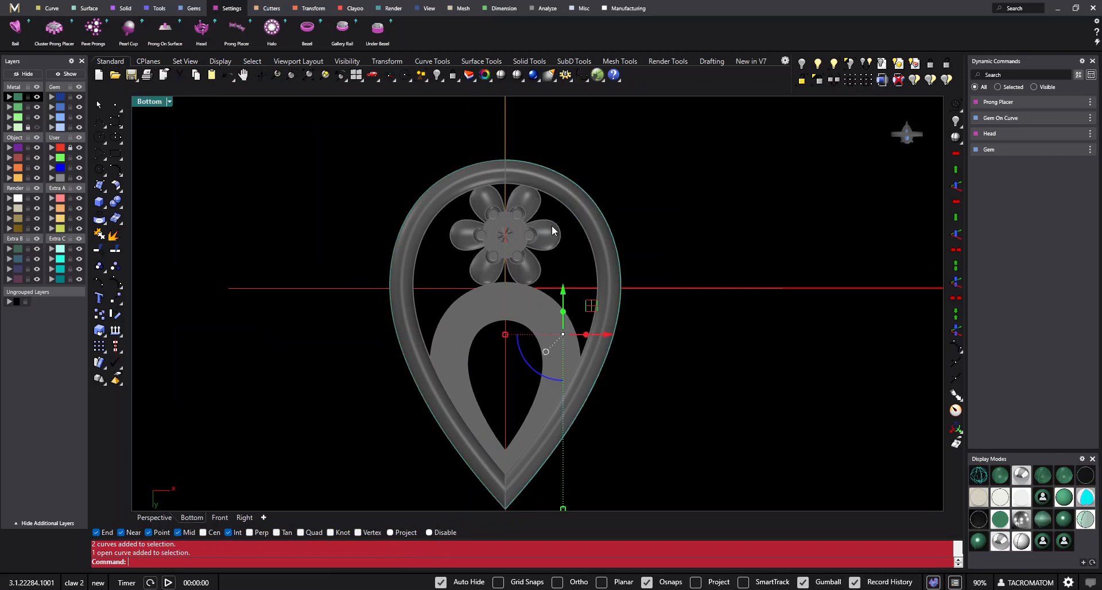
left_click_drag(590, 129, 424, 210)
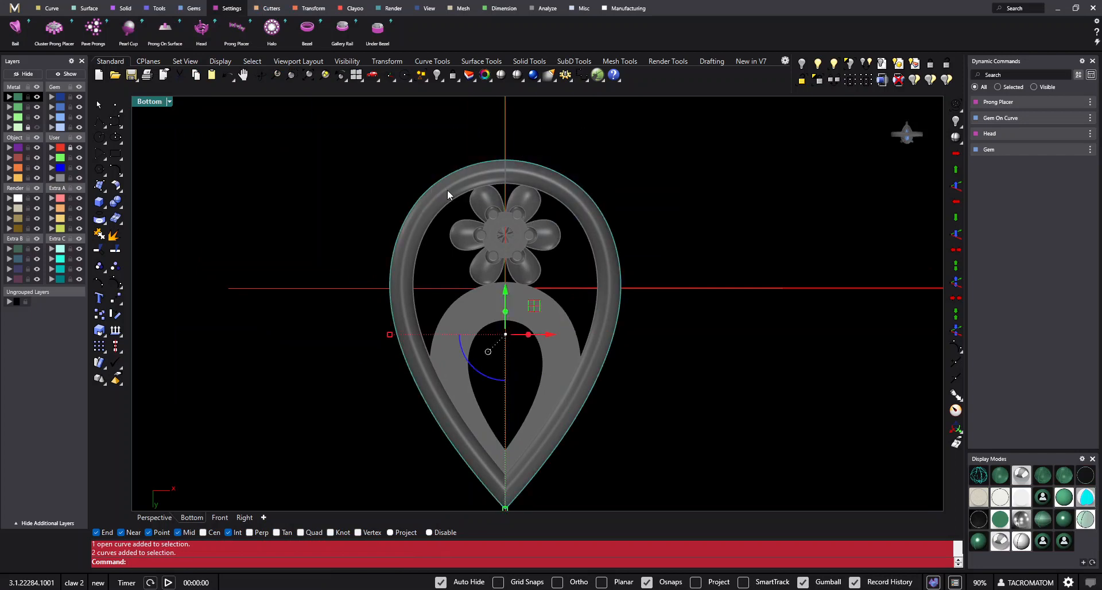
left_click(100, 235)
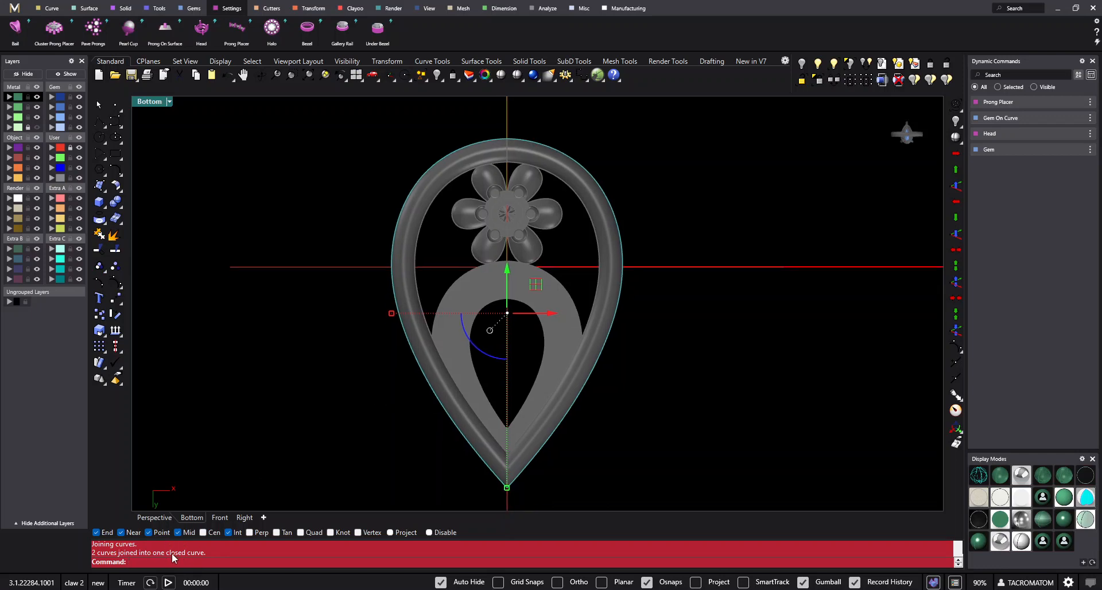
left_click(640, 344)
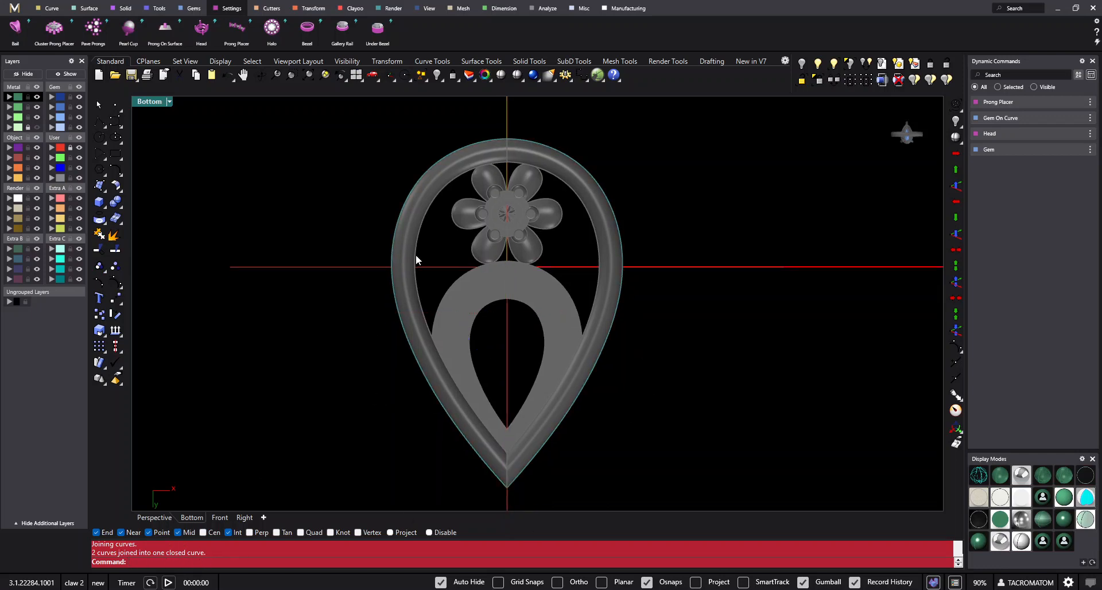
- Offset the closed teardrop curve inward by 0.8
left_click(610, 197)
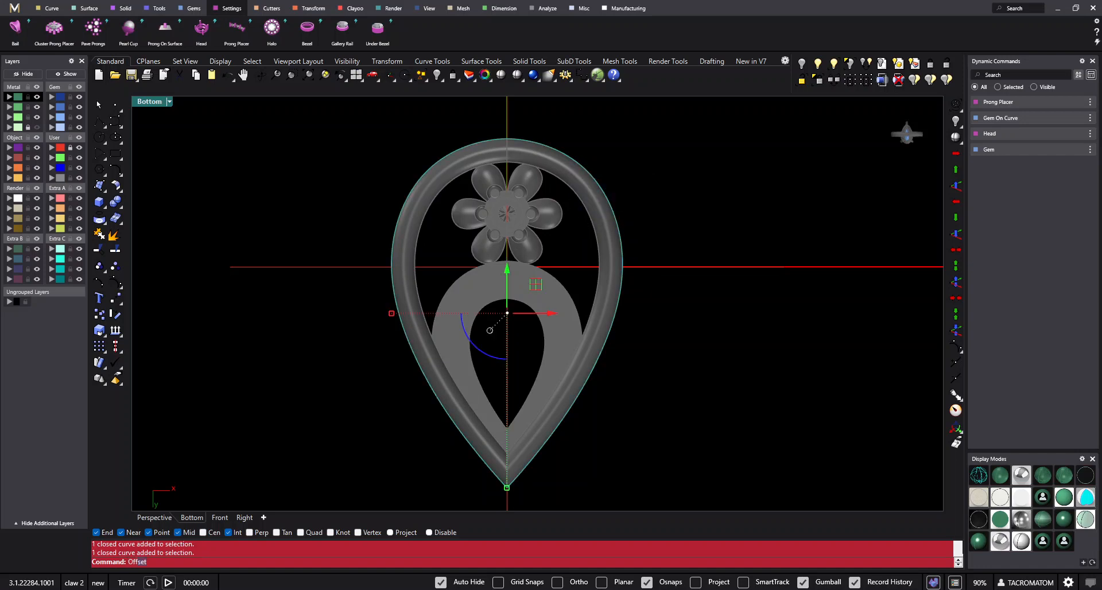
key("Return")
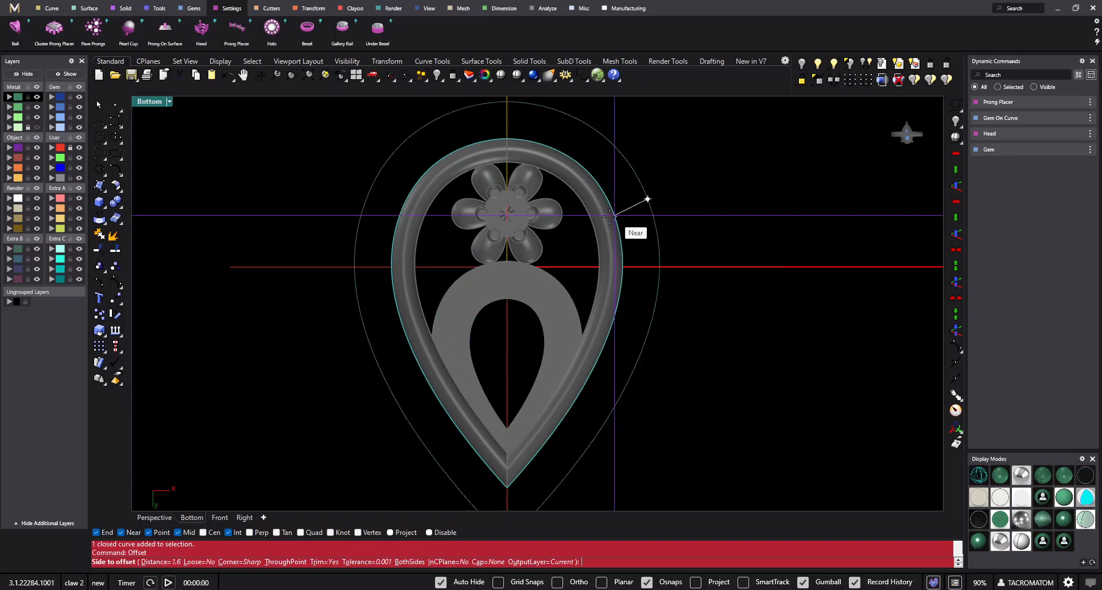
scroll(585, 234, "up", 3)
type(".8")
key("Return")
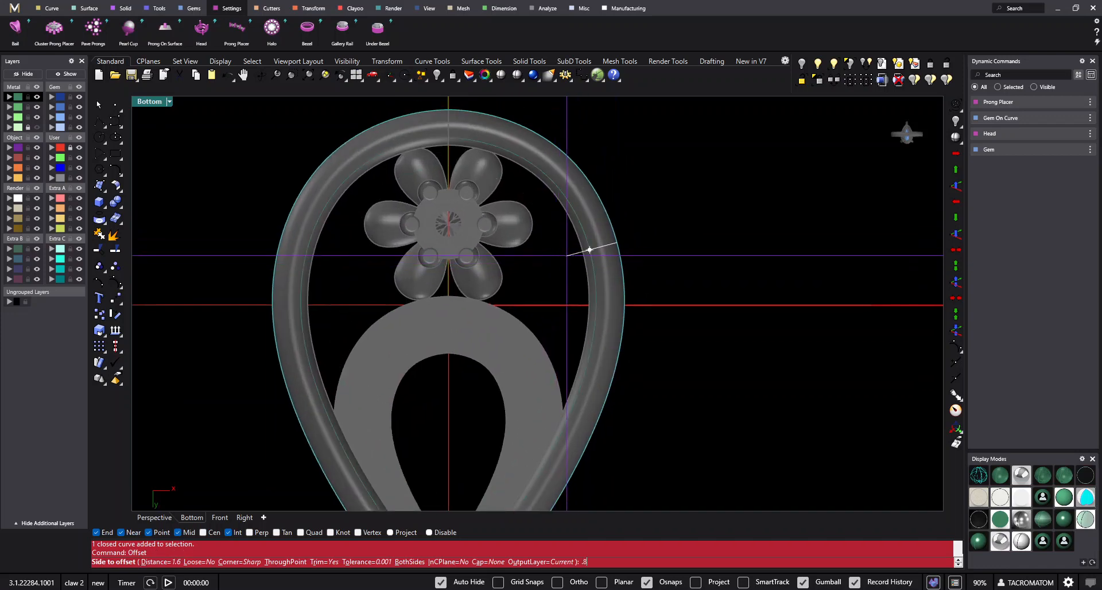
left_click(590, 249)
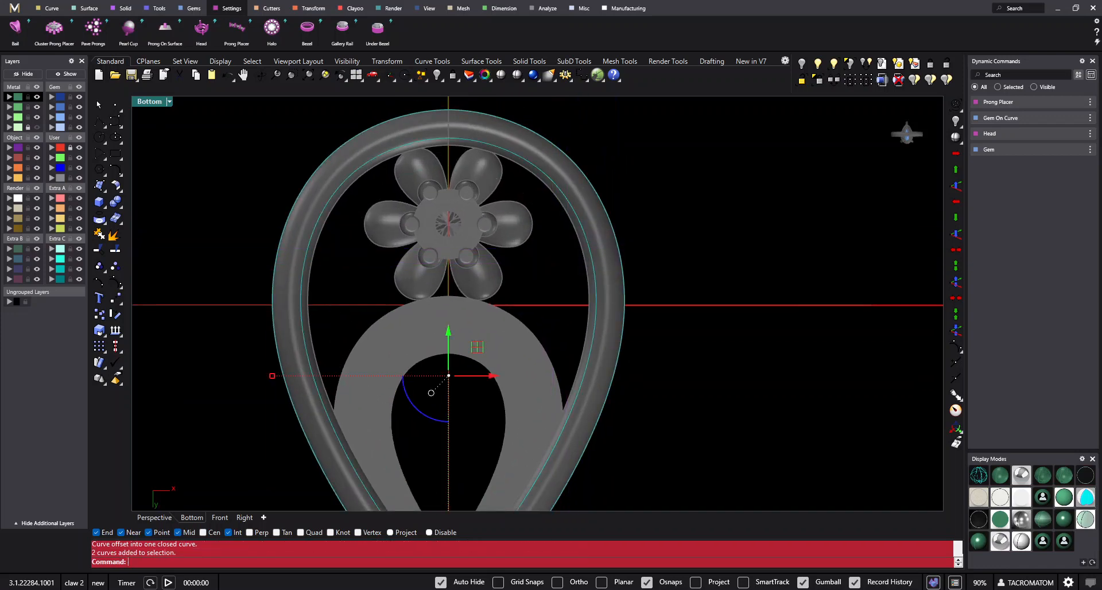
- Extrude the outer and offset teardrop curves into a solid rail 0.8 mm deep beneath the frame
scroll(590, 251, "down", 3)
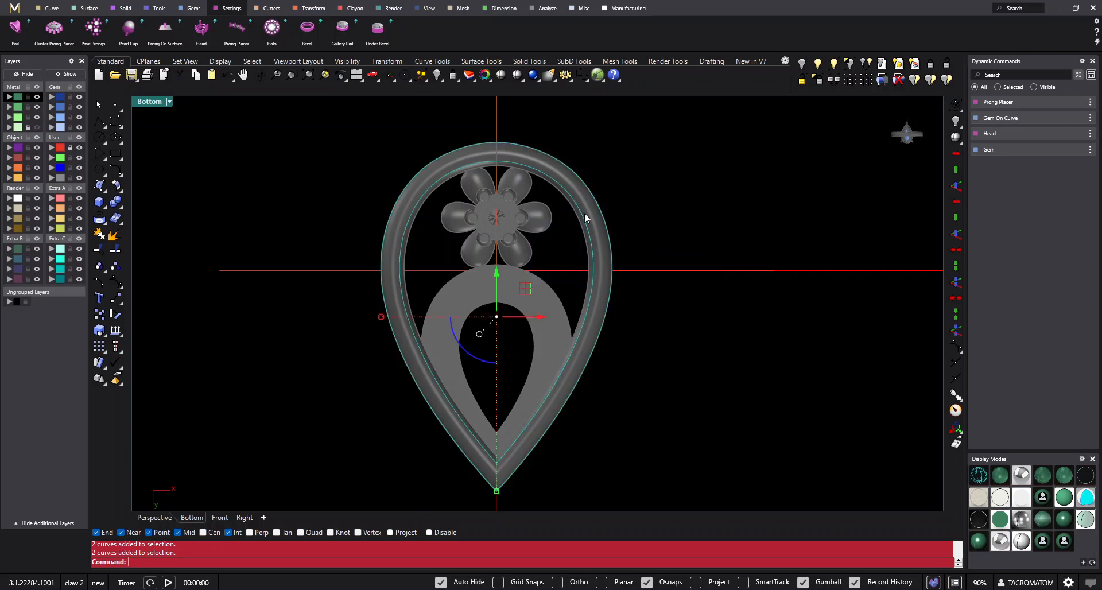
left_click(356, 79)
right_click_drag(361, 189, 379, 175)
left_click(103, 209)
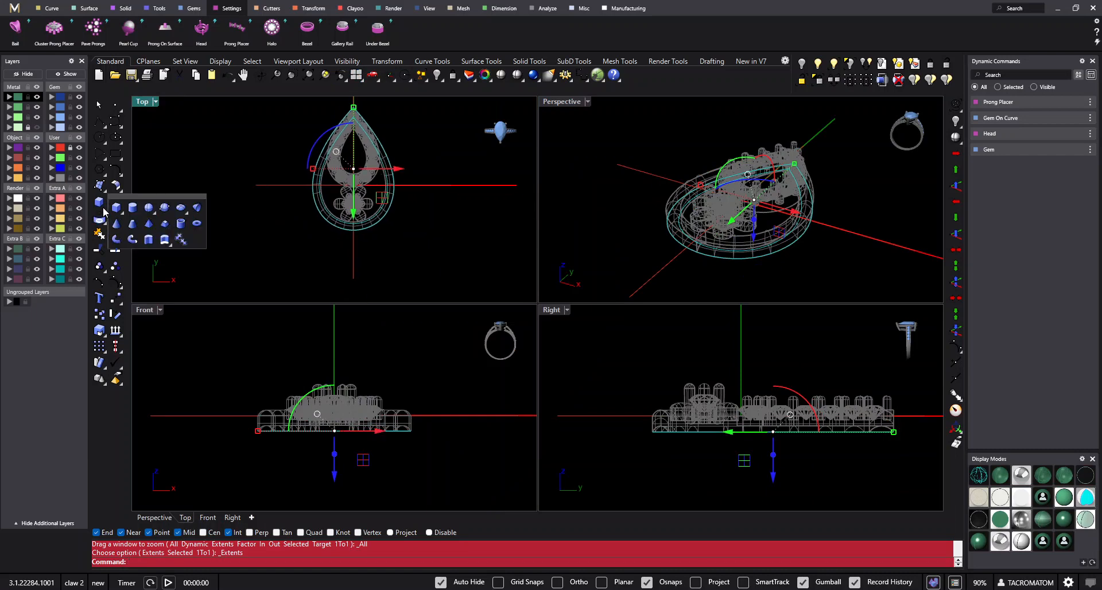
left_click(152, 240)
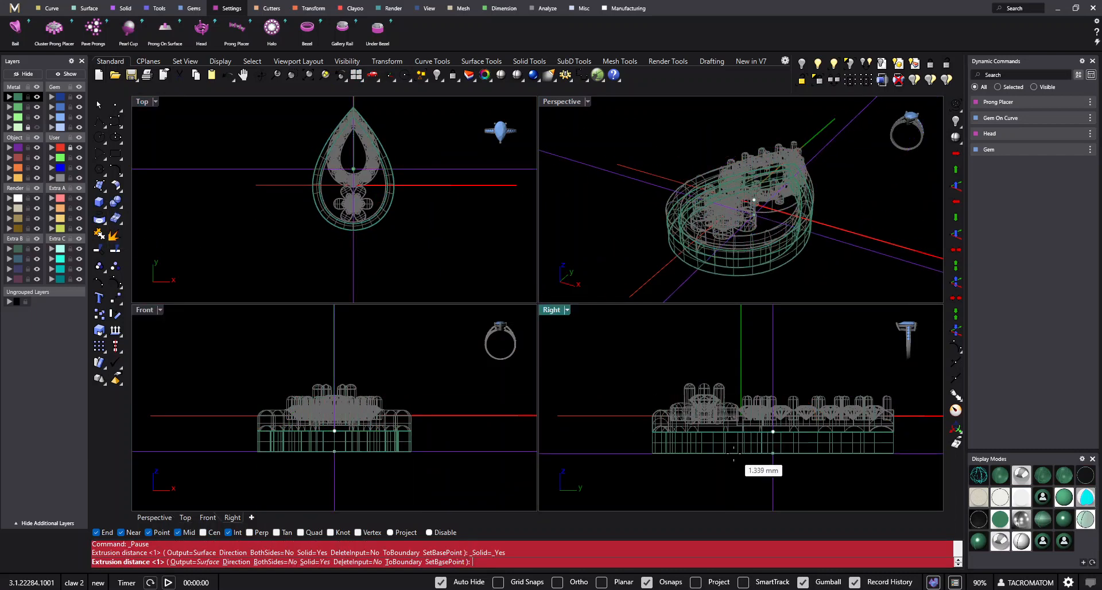
scroll(734, 453, "up", 5)
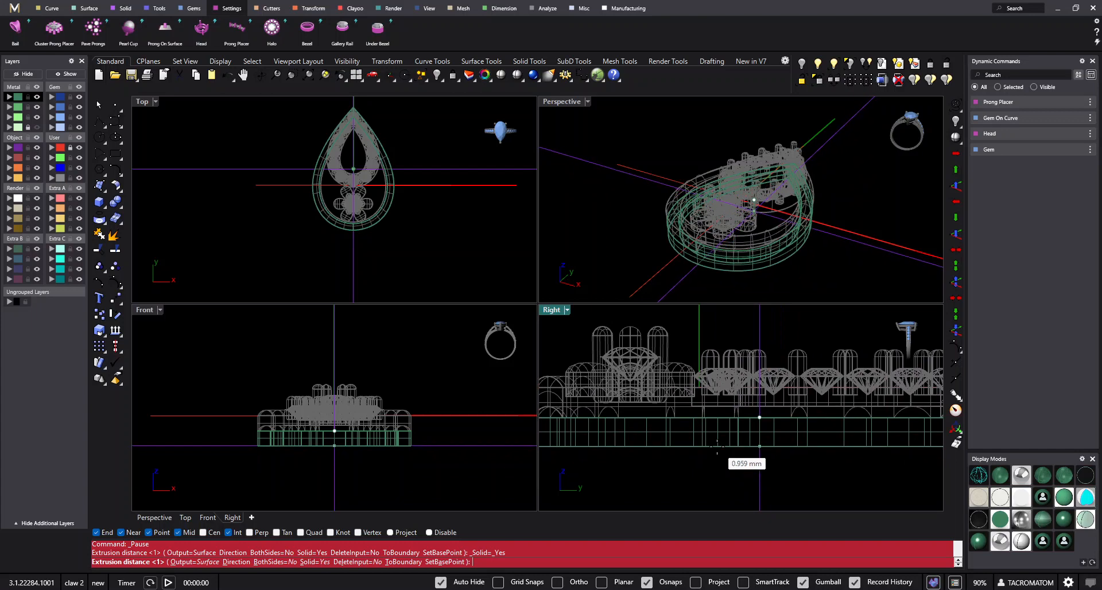
type(".8")
key("Return")
scroll(766, 442, "down", 3)
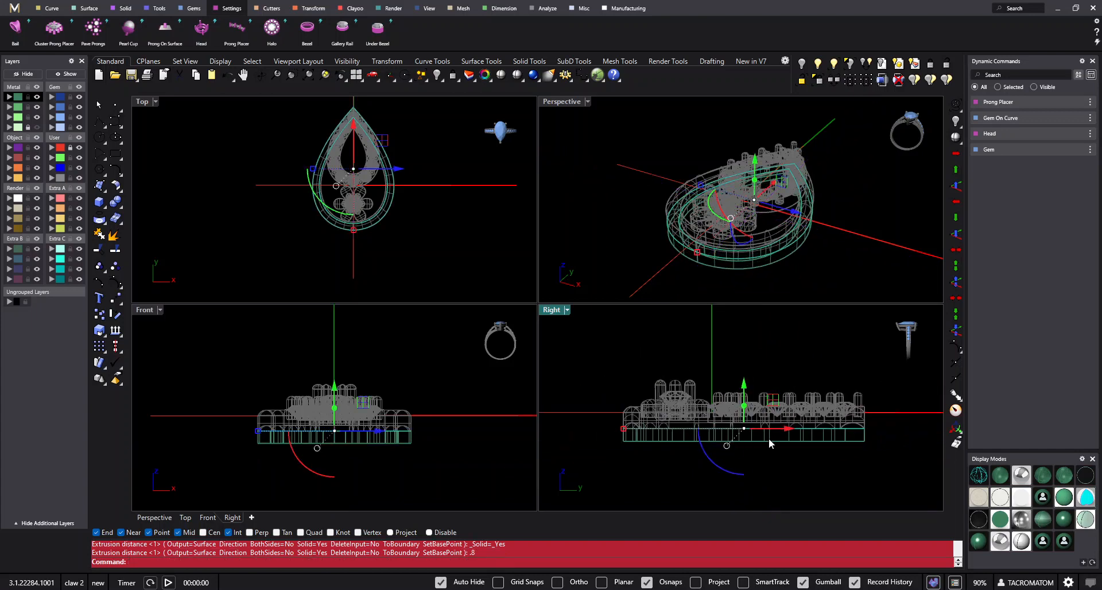
- Hide the two teardrop source curves and show the Perspective viewport maximized in Shaded display
scroll(765, 443, "up", 3)
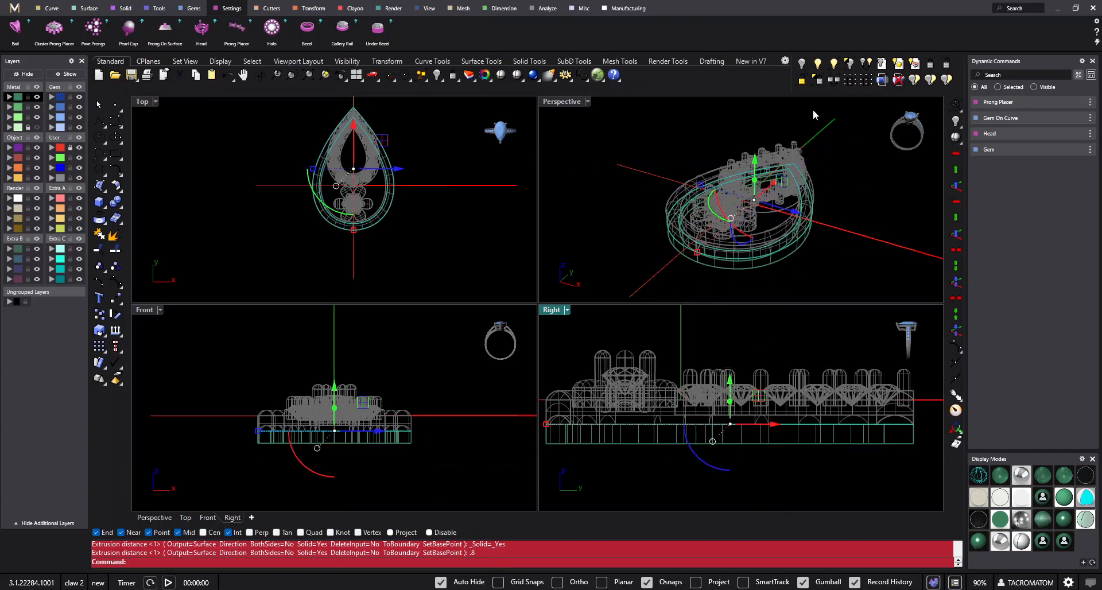
left_click(802, 80)
left_click(565, 102)
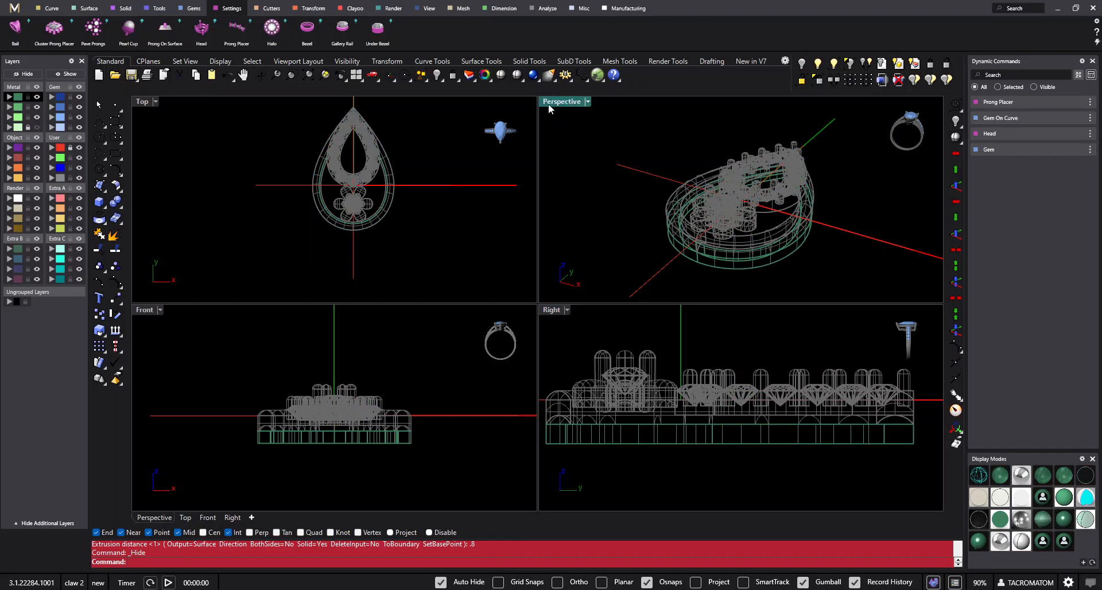
double_click(549, 103)
key("ctrl+alt+s")
mouse_move(768, 266)
right_mouse_down()
mouse_move(810, 271)
mouse_move(807, 234)
mouse_move(689, 323)
mouse_move(787, 292)
right_mouse_up()
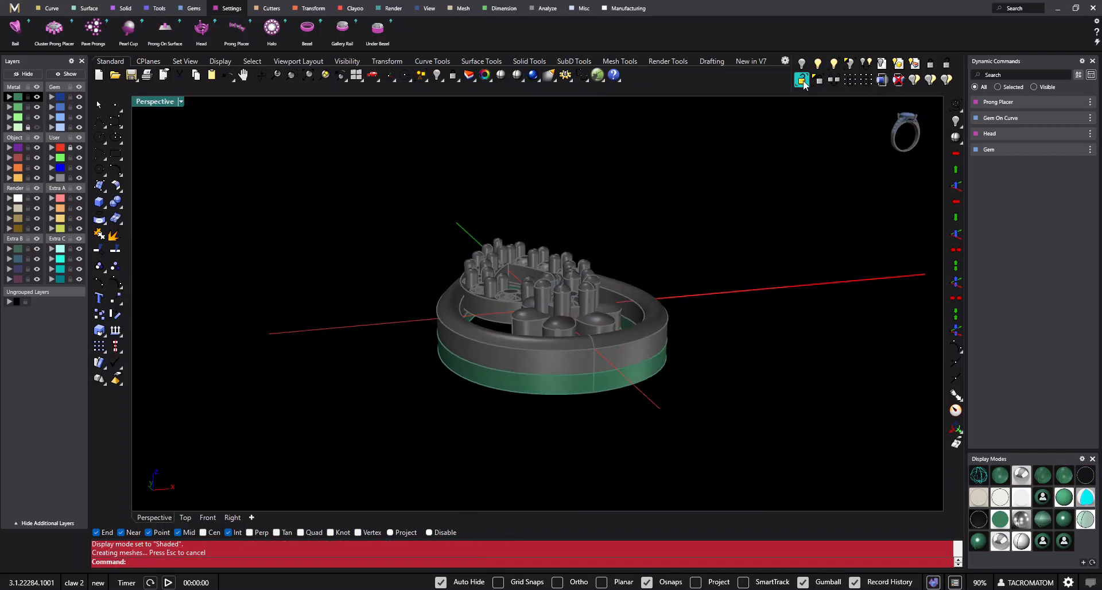
- Unlock all locked objects and show the Perspective viewport in the white-background outlined display mode
left_click(947, 65)
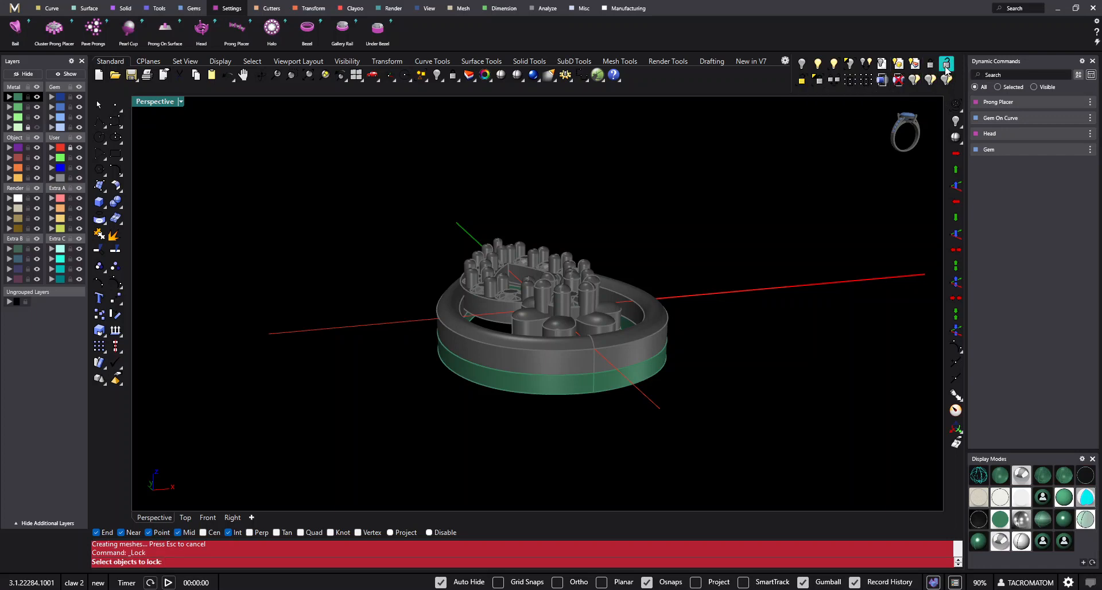
right_click(946, 65)
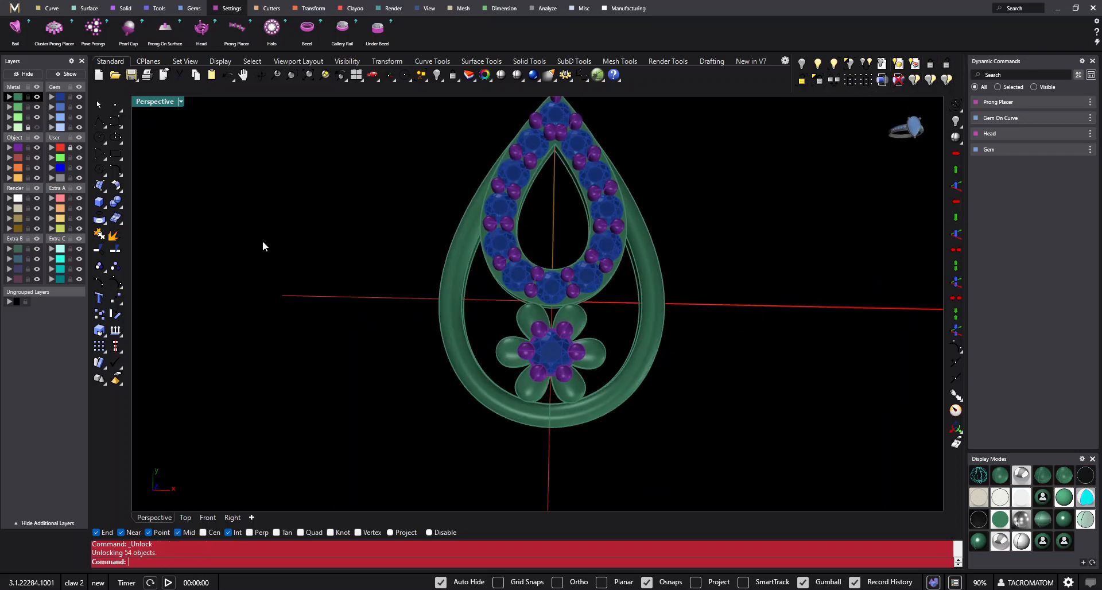
right_click_drag(597, 301, 660, 377)
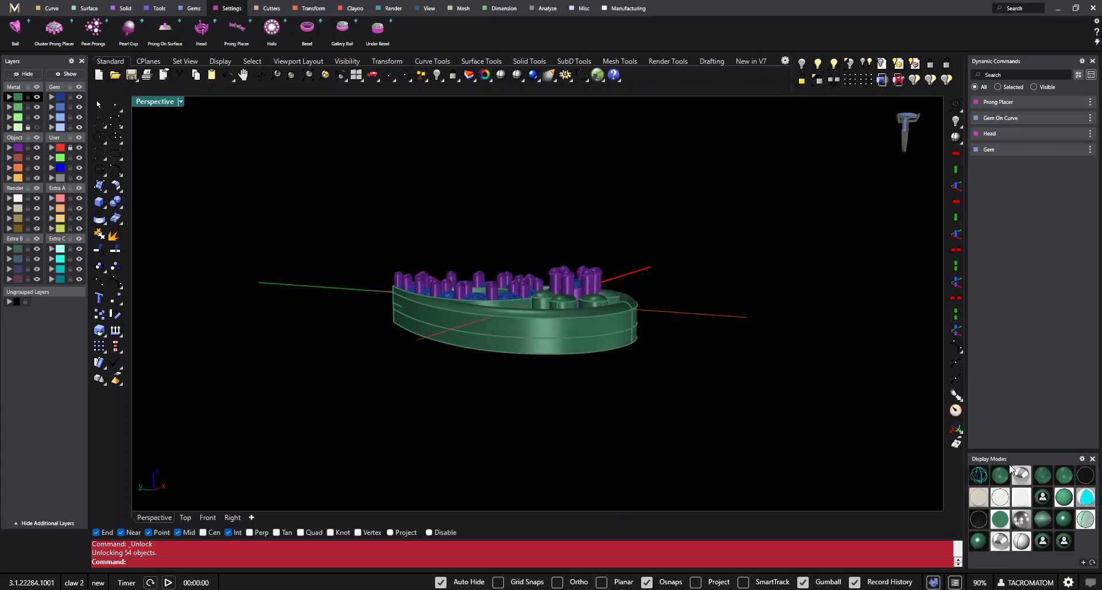
left_click(1064, 504)
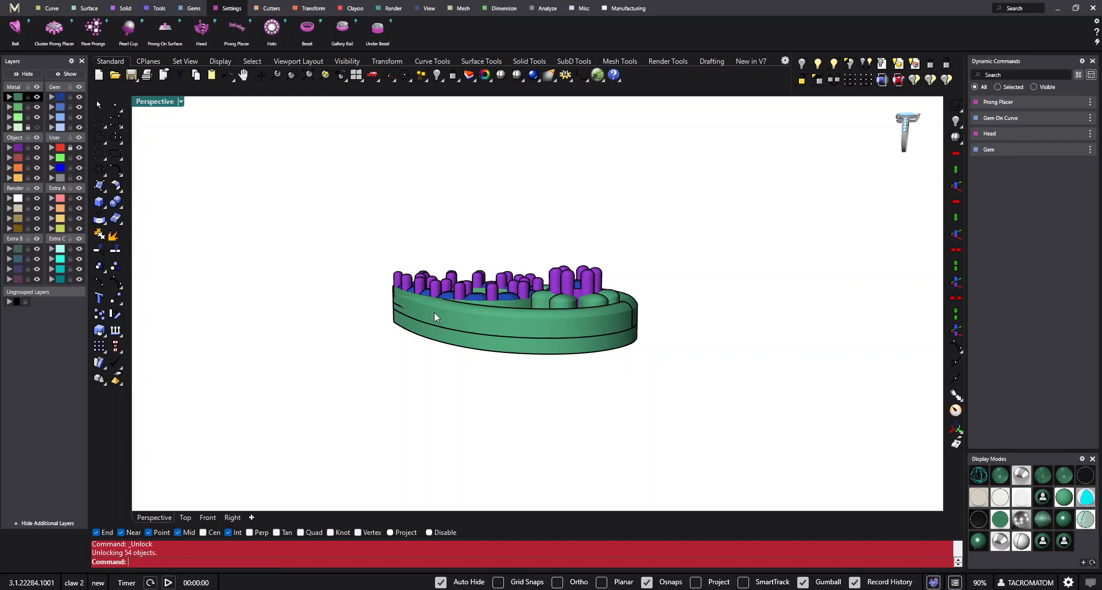
right_click_drag(434, 311, 524, 421)
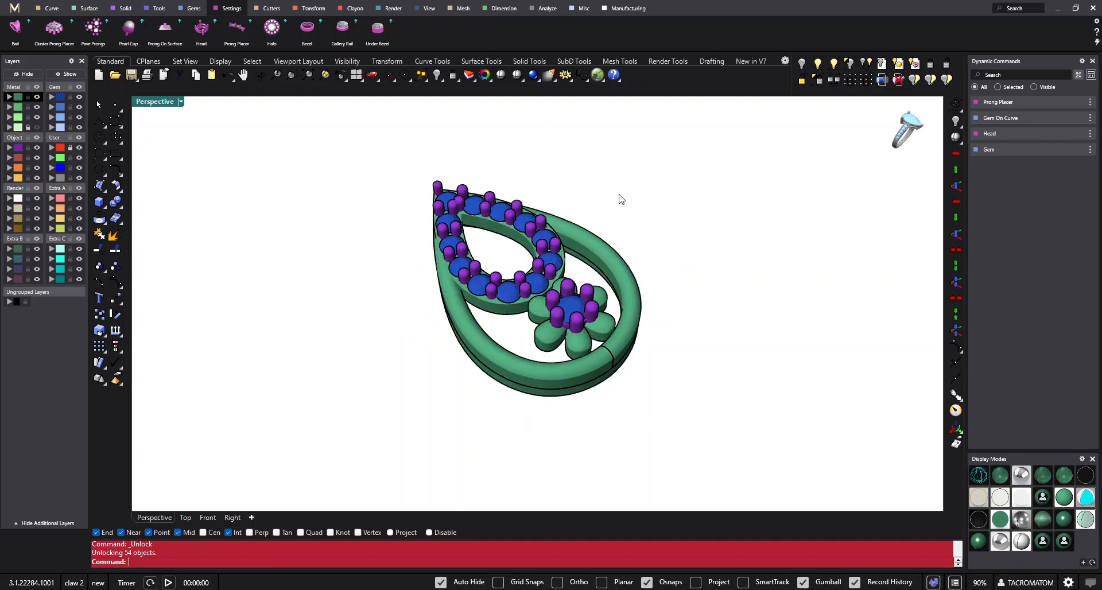
- Move the extruded teardrop rail straight down so a gap separates it from the underside of the frame
right_click_drag(620, 199, 517, 324)
left_click(516, 323)
scroll(540, 315, "up", 4)
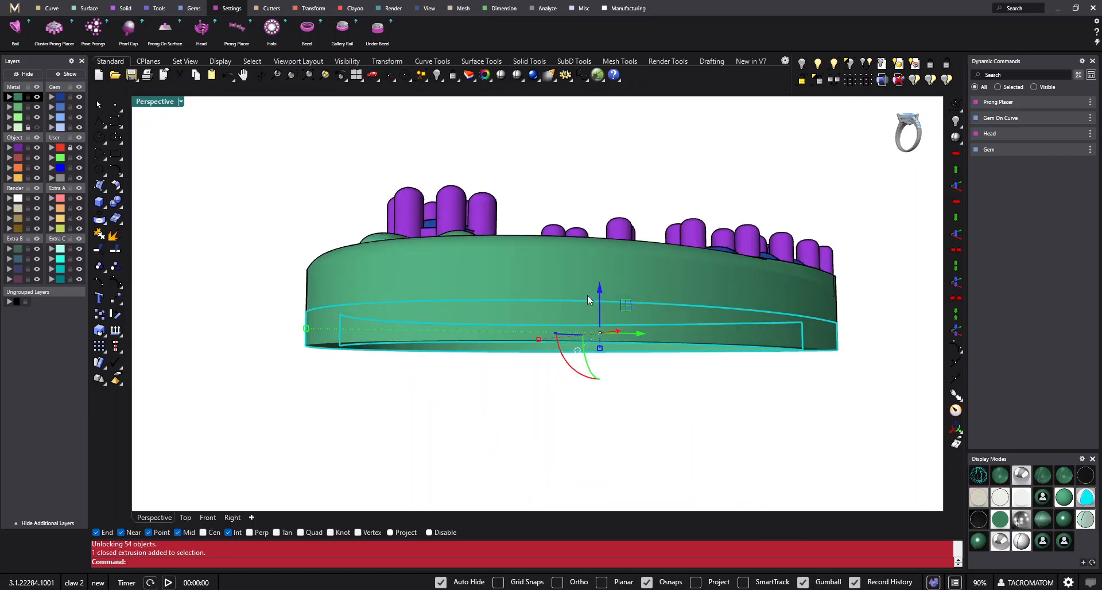
left_click_drag(600, 288, 600, 323)
left_click(290, 310)
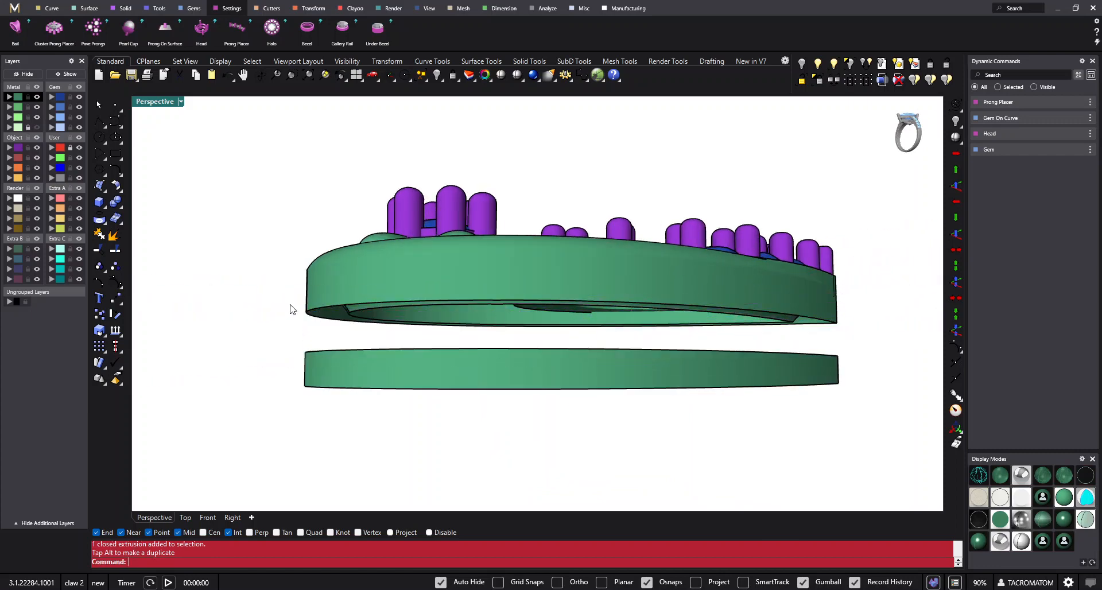
scroll(483, 318, "down", 3)
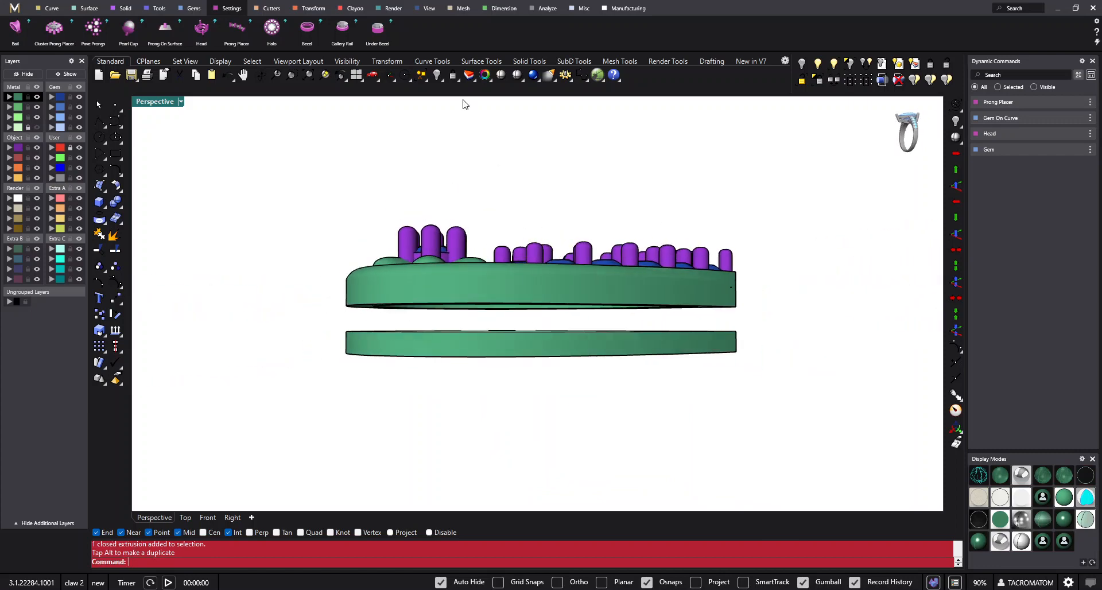
- Restore the four-viewport layout and switch the Perspective viewport out of the white outlined display mode
left_click(356, 74)
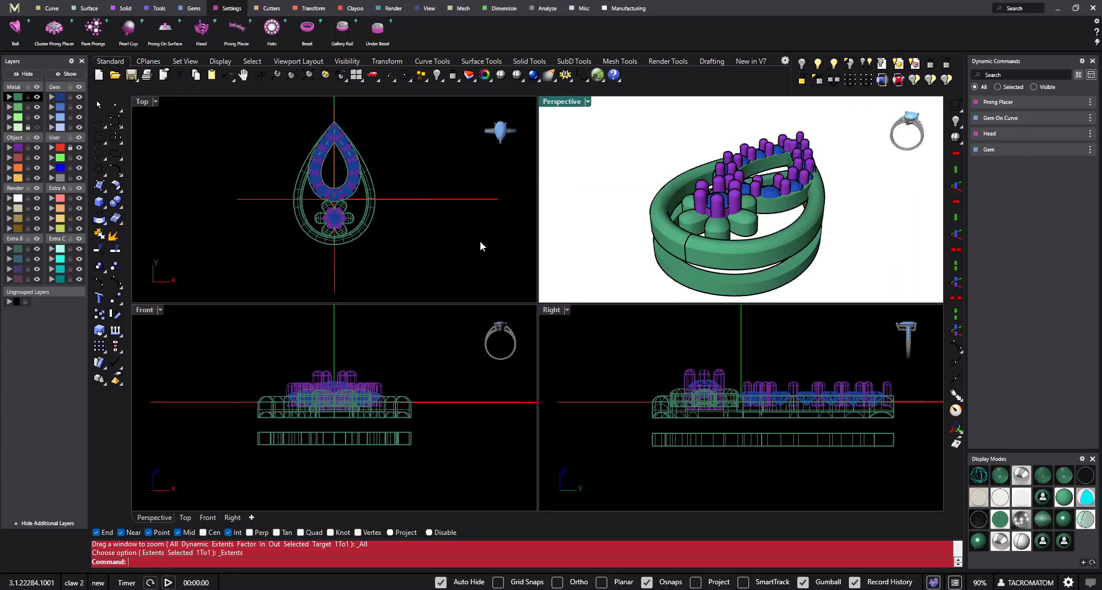
key("ctrl+a")
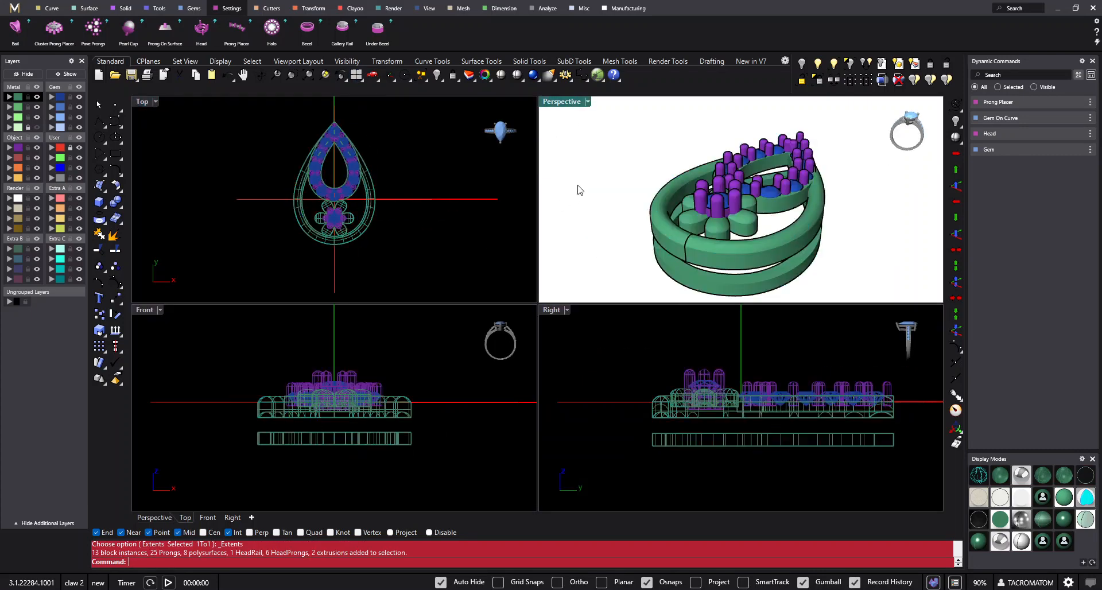
left_click(980, 476)
- Duplicate the whole earring sideways along X so a second version stands beside the original
left_click(411, 150)
key("ctrl+a")
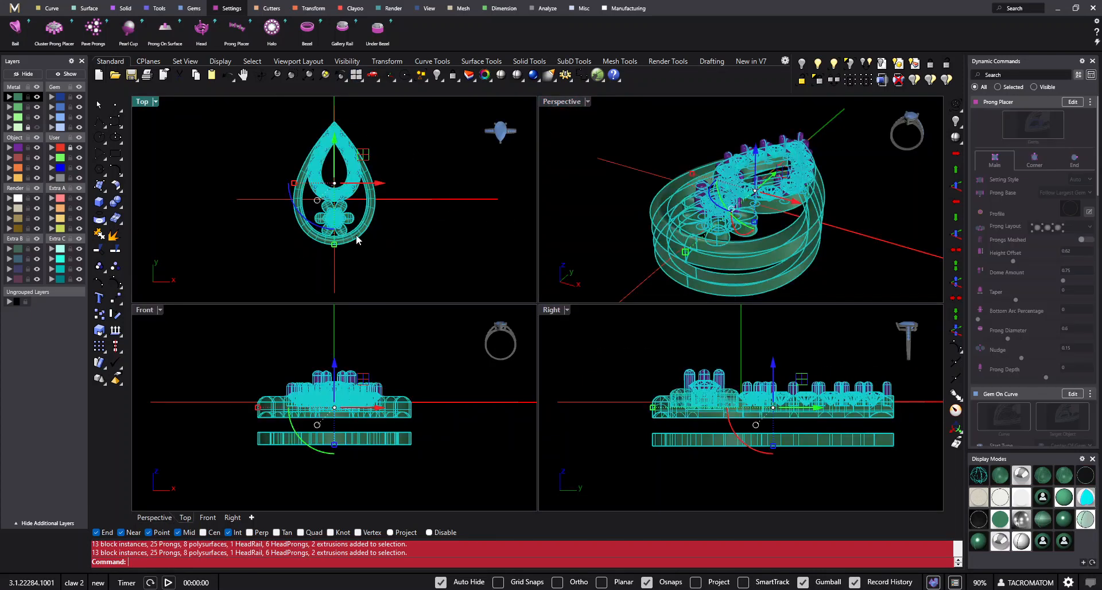
scroll(373, 201, "down", 2)
left_click_drag(385, 187, 483, 187, "alt")
left_click(474, 250)
scroll(549, 190, "down", 5)
right_click_drag(718, 253, 785, 238)
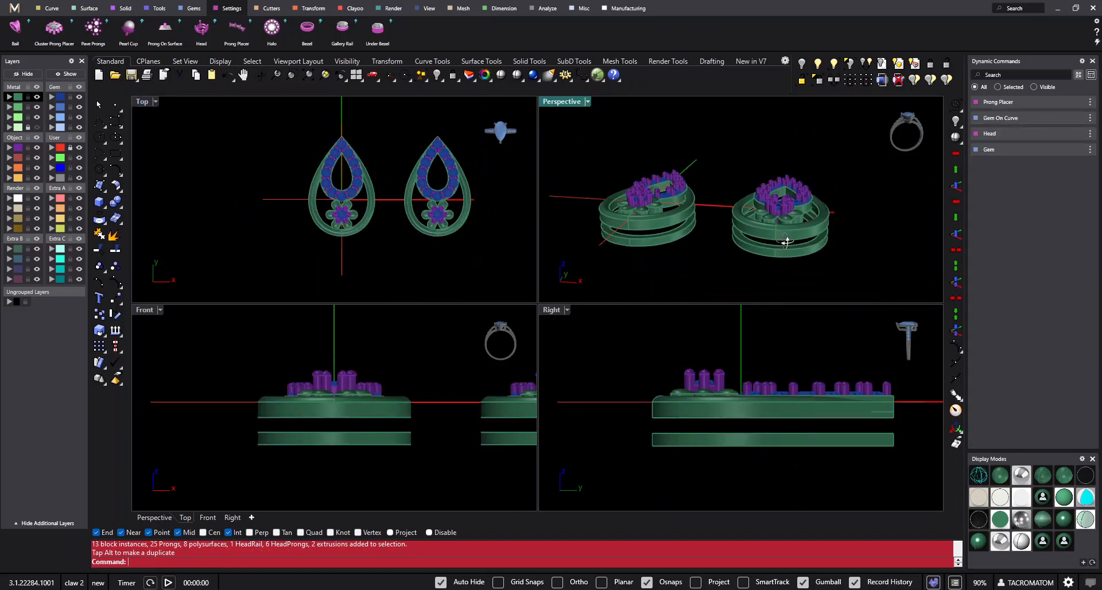
- Raise the duplicate earring's lower rail in the Front view until it meets the underside of its frame
left_click(780, 248)
scroll(504, 405, "up", 6)
right_click_drag(457, 463, 261, 404)
scroll(273, 406, "down", 4)
right_click_drag(378, 379, 382, 404)
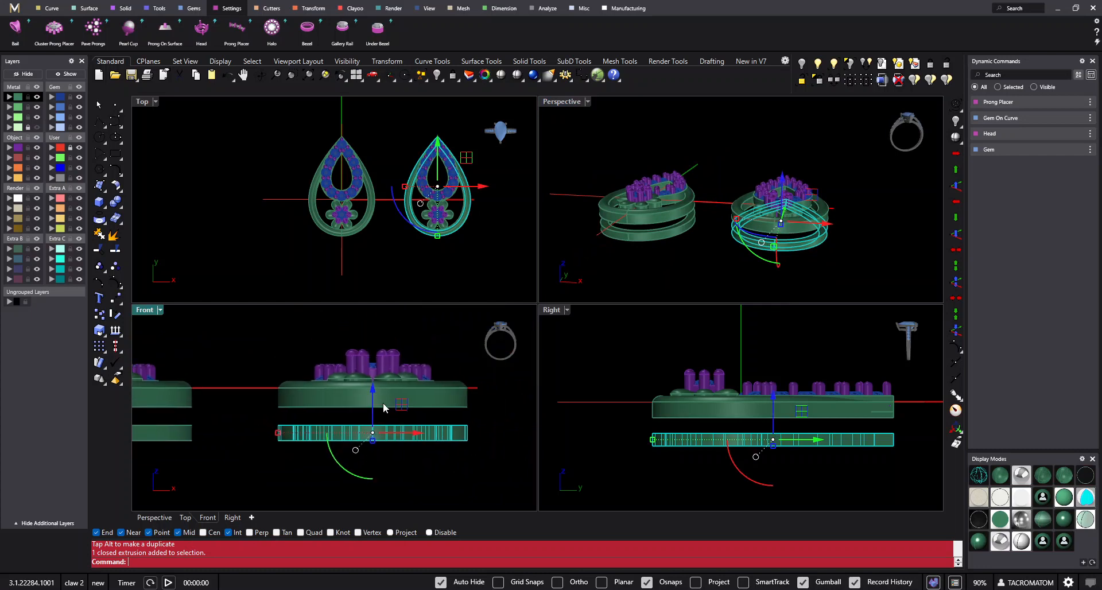
left_click_drag(374, 391, 395, 377)
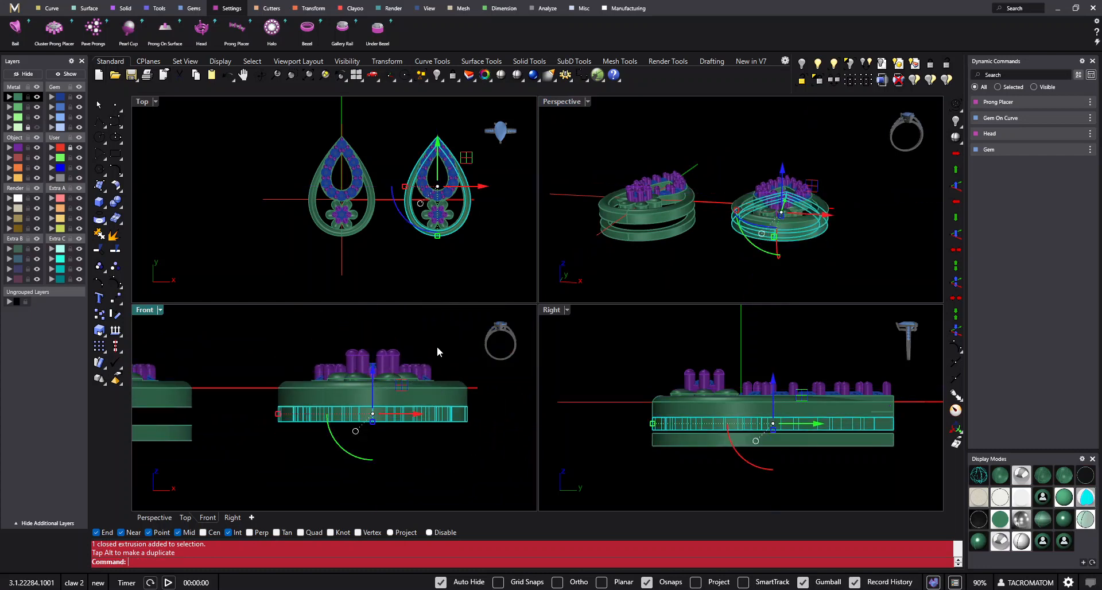
left_click(440, 350)
right_click_drag(169, 341, 225, 342)
left_click(357, 75)
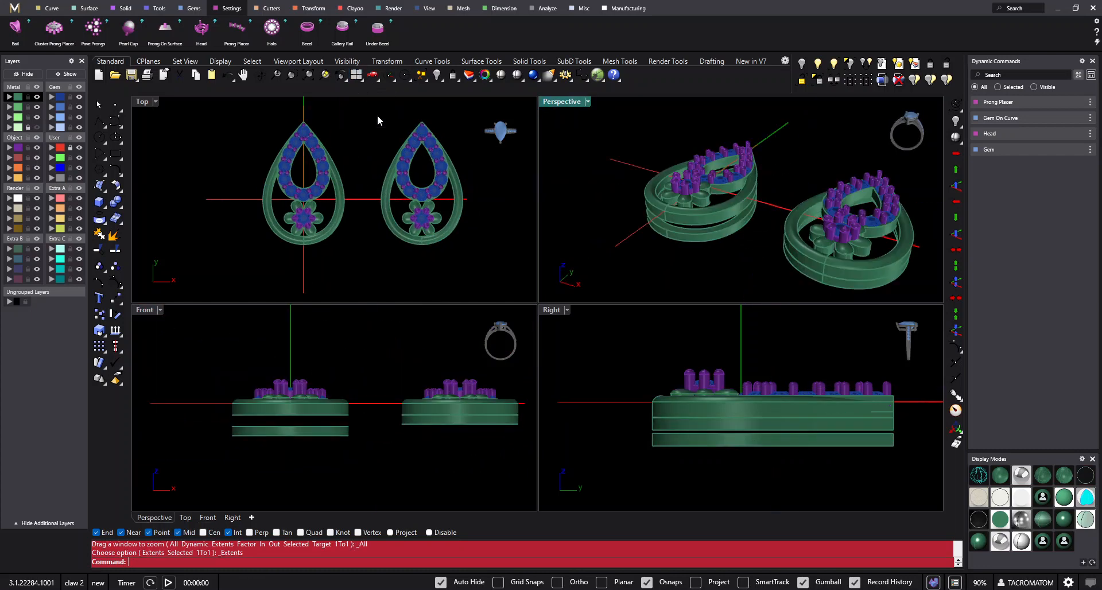
- Compare the original's separated lower rail with the duplicate's attached rail in the Front view
left_click(481, 461)
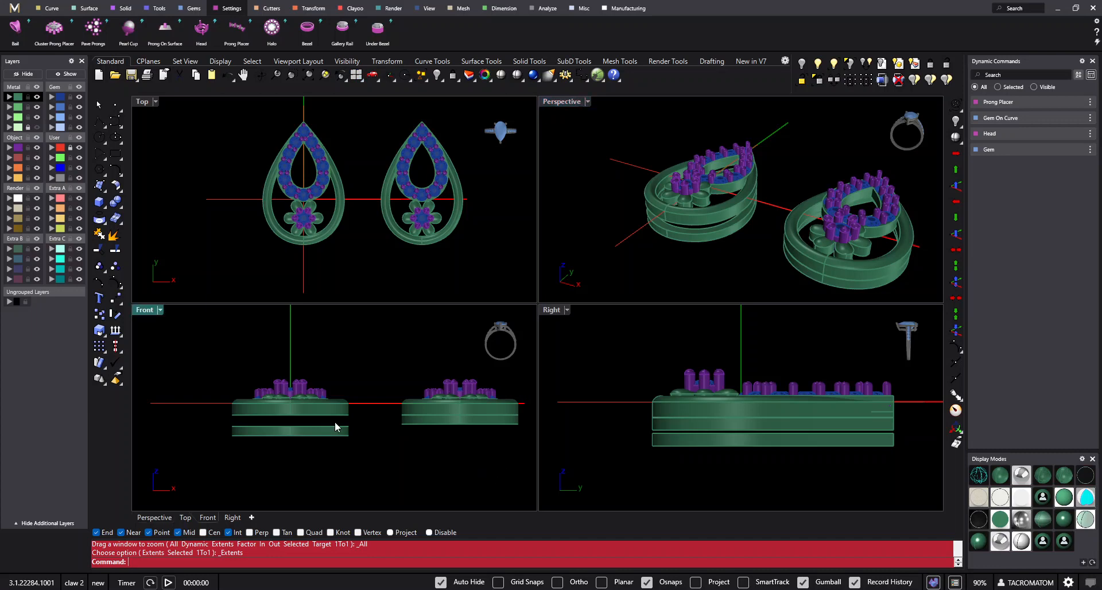
left_click(317, 432)
scroll(335, 429, "up", 1)
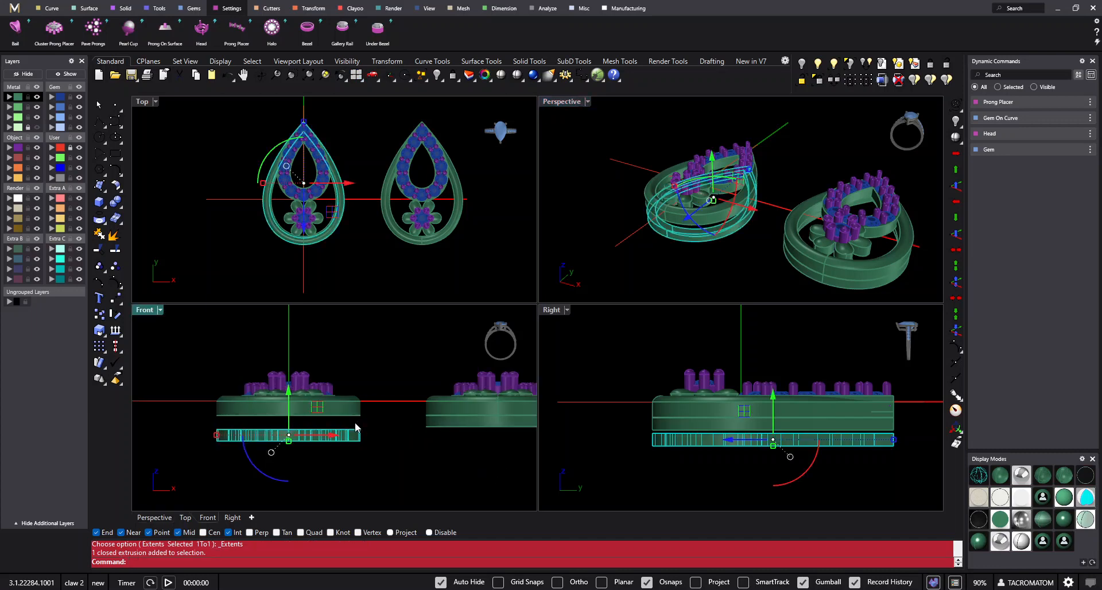
right_click_drag(390, 444, 349, 433)
left_click(442, 415)
left_click(484, 456)
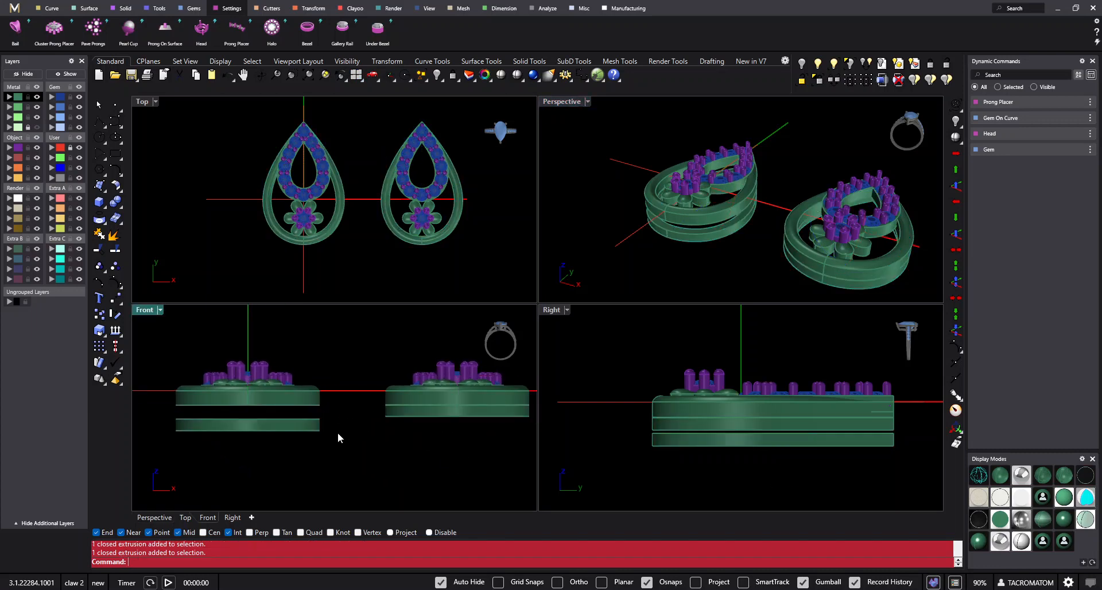
left_click(305, 426)
left_click(414, 406)
left_click(478, 452)
left_click(320, 428)
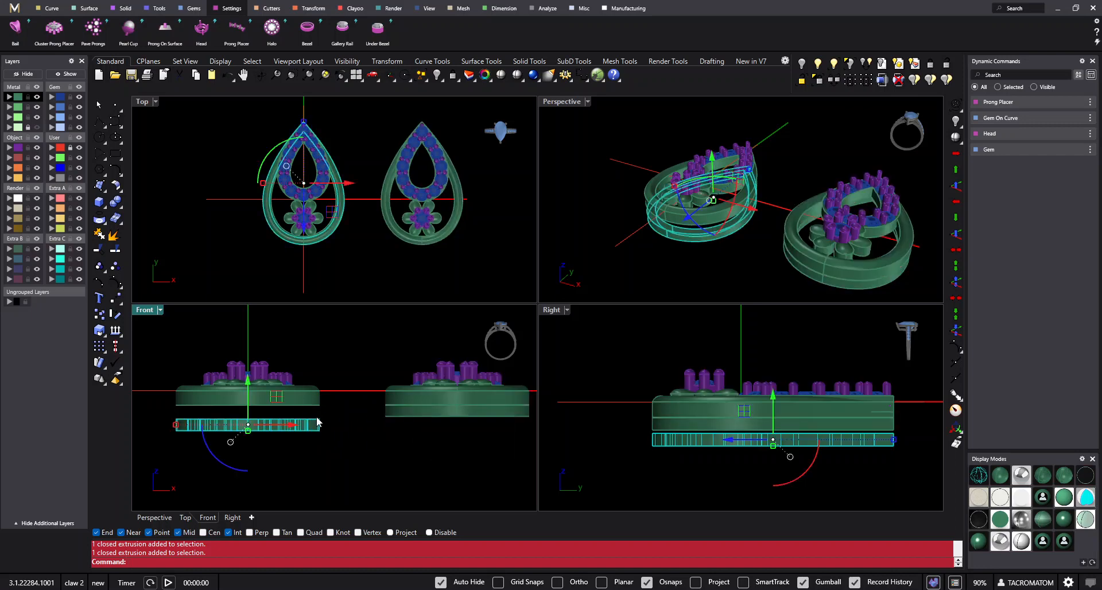
left_click(338, 411)
left_click(311, 426)
left_click(335, 417)
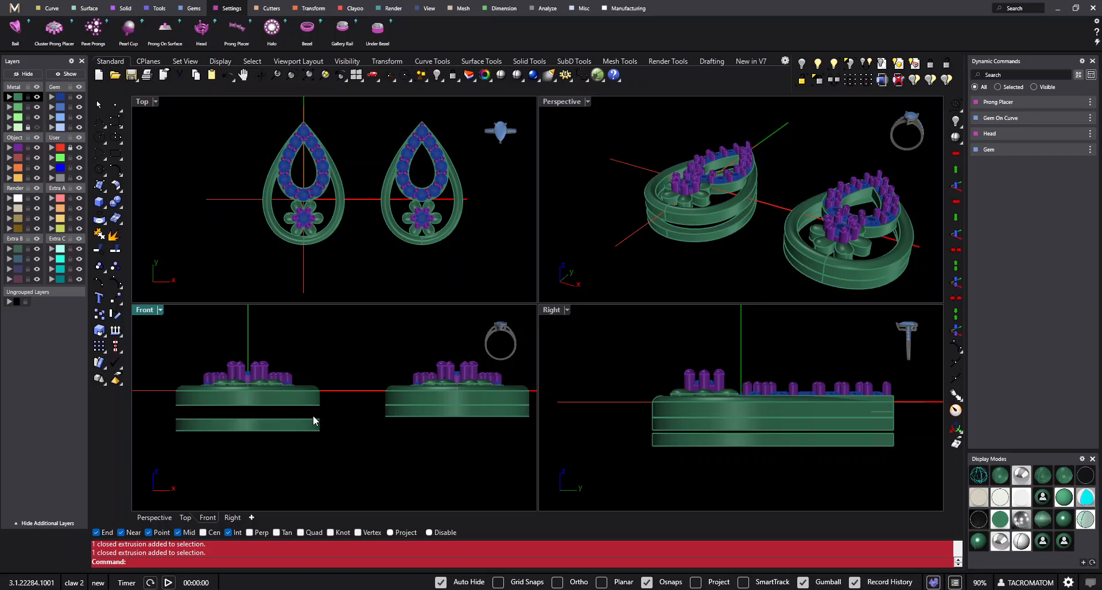
- Delete the entire duplicate earring and fit the remaining one in all viewports
mouse_move(739, 251)
right_mouse_down()
mouse_move(671, 207)
mouse_move(734, 232)
right_mouse_up()
scroll(688, 205, "down", 5)
left_click_drag(825, 271, 762, 117)
key("Delete")
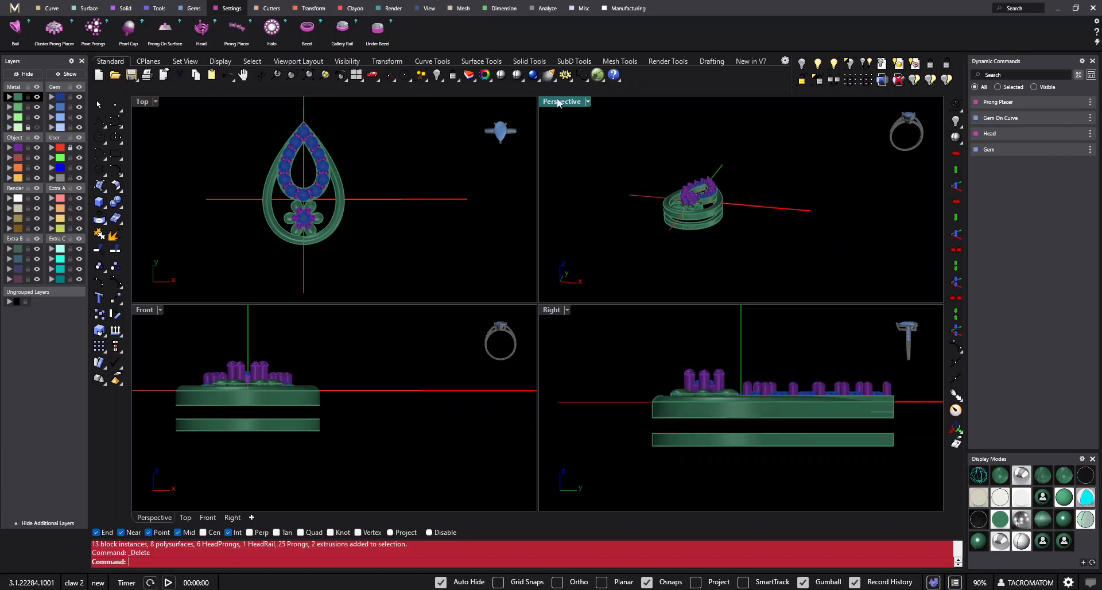
right_click(420, 75)
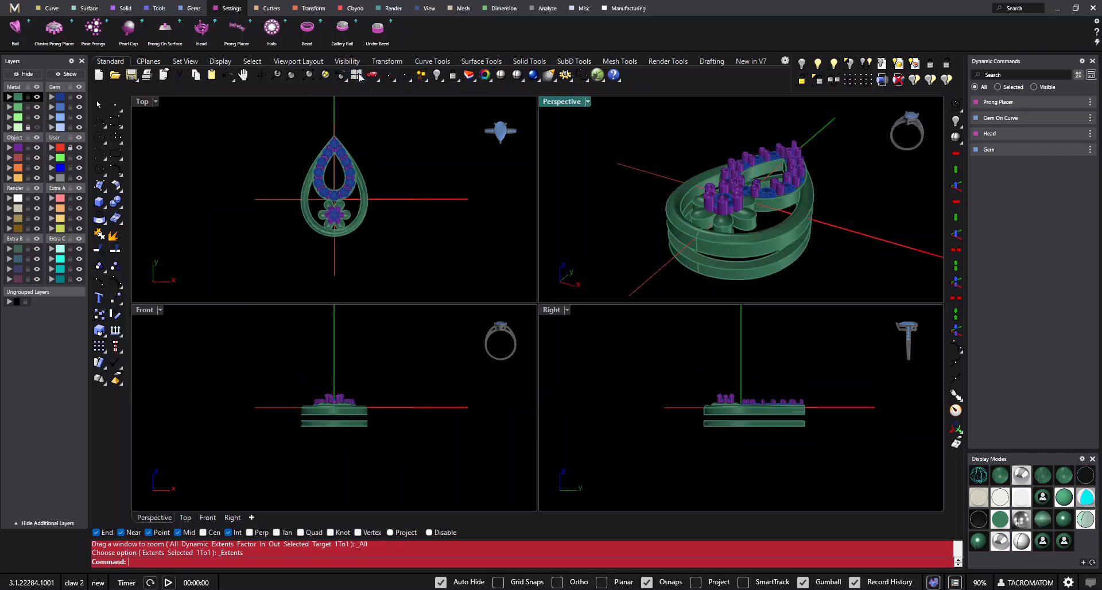
- Maximize the Top viewport and set it to the Bottom view of the earring
double_click(143, 104)
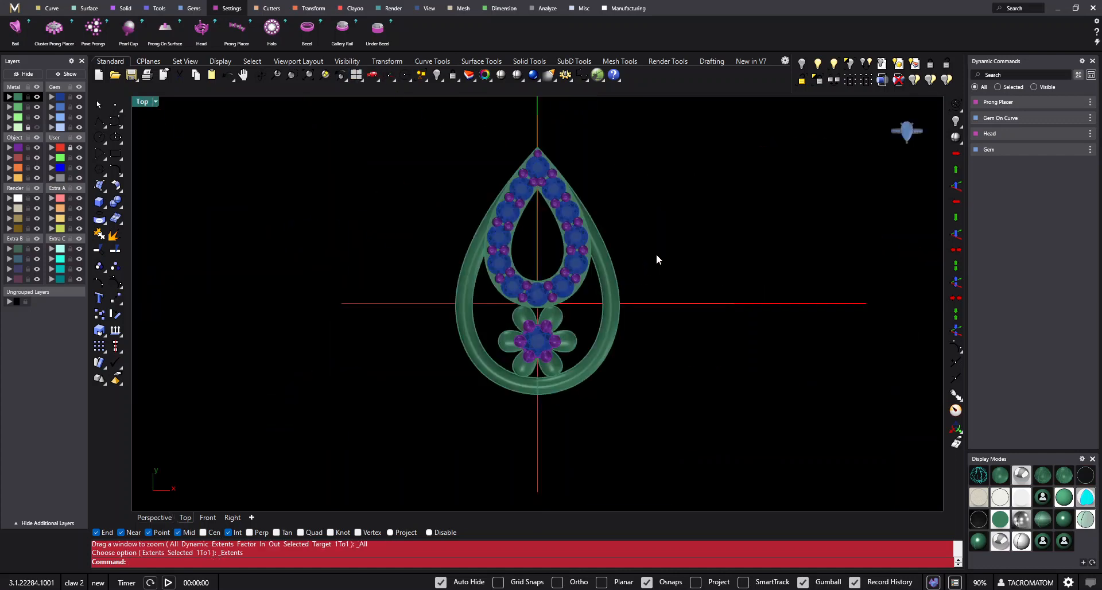
key("F6")
key("F5")
left_click(664, 293)
scroll(663, 278, "up", 2)
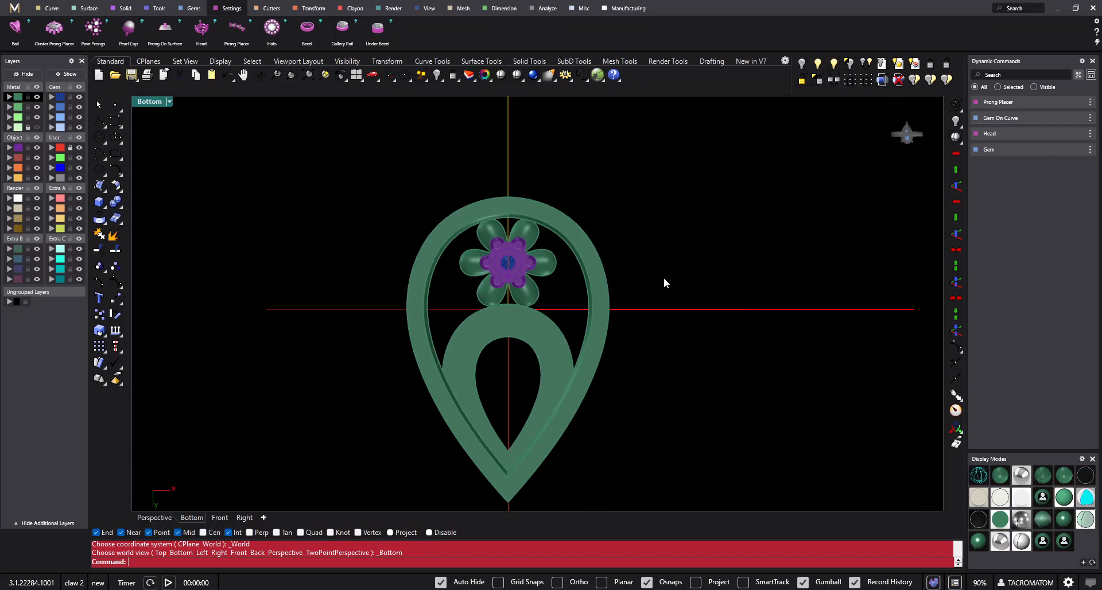
- Select the lower back rail, check it in all four viewports, and copy it to the clipboard
left_click(589, 251)
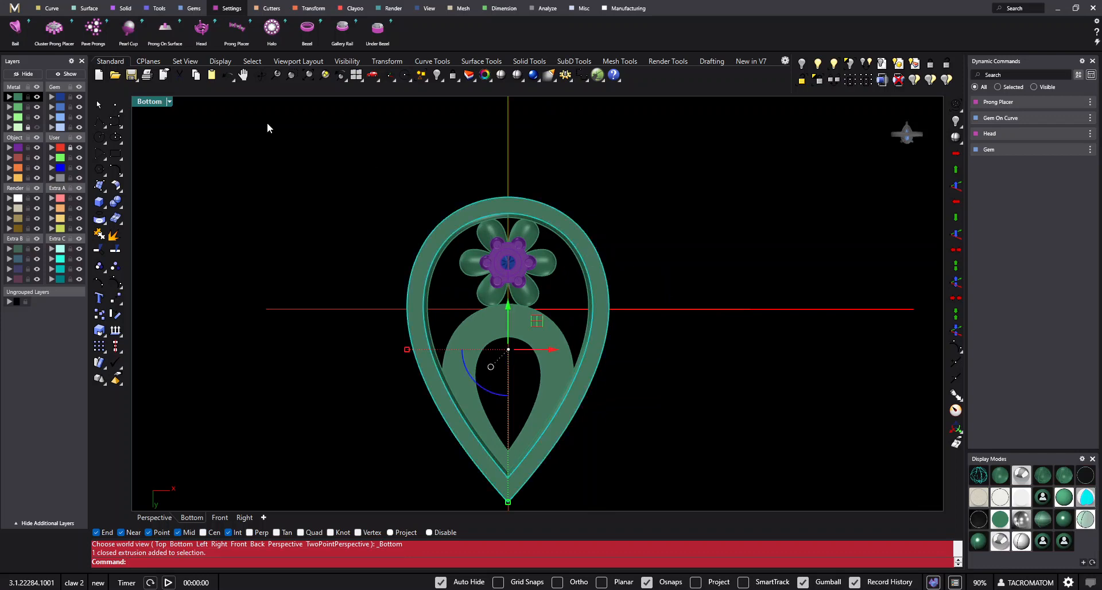
double_click(154, 101)
right_click_drag(700, 229, 842, 232)
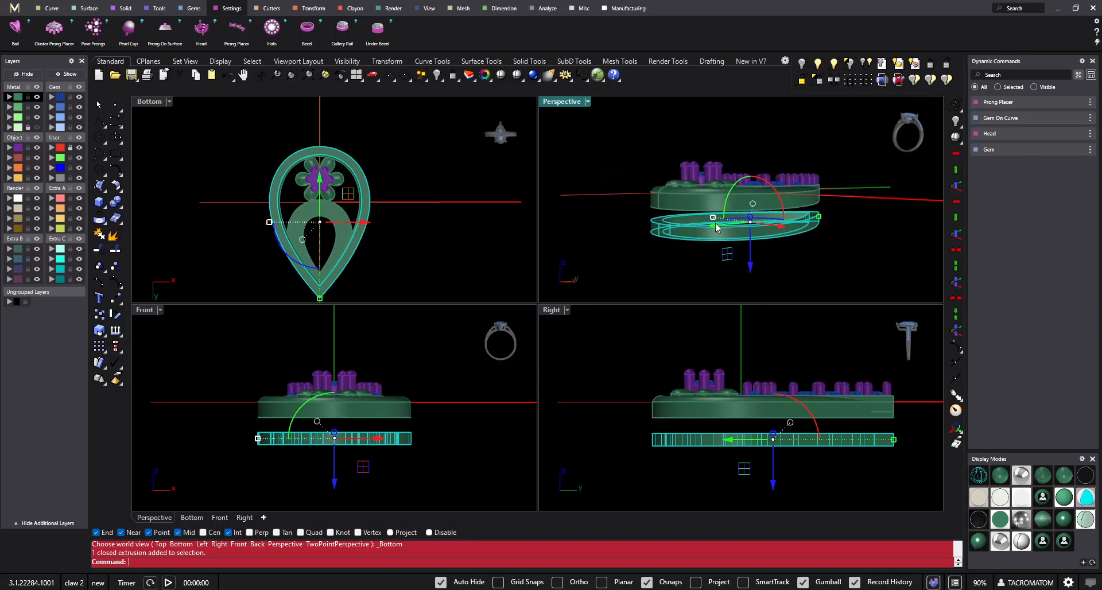
left_click(196, 75)
- Lock every part of the earring in the Bottom view and paste the copied rail in place as the editable part
double_click(150, 101)
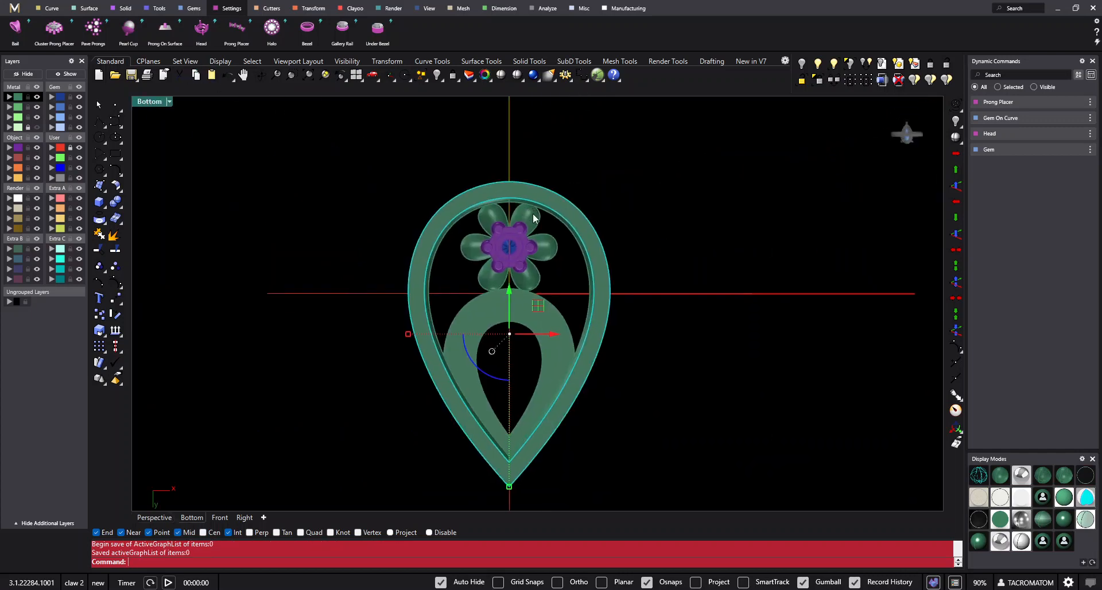
left_click_drag(770, 175, 402, 488)
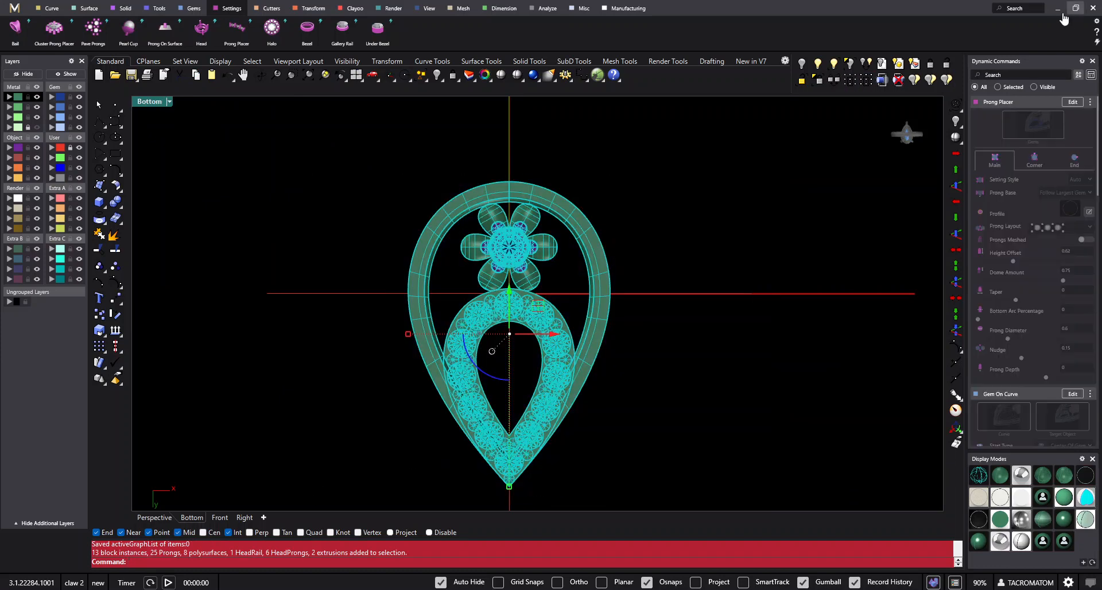
left_click(930, 64)
left_click_drag(775, 136, 337, 482)
left_click_drag(713, 147, 369, 495)
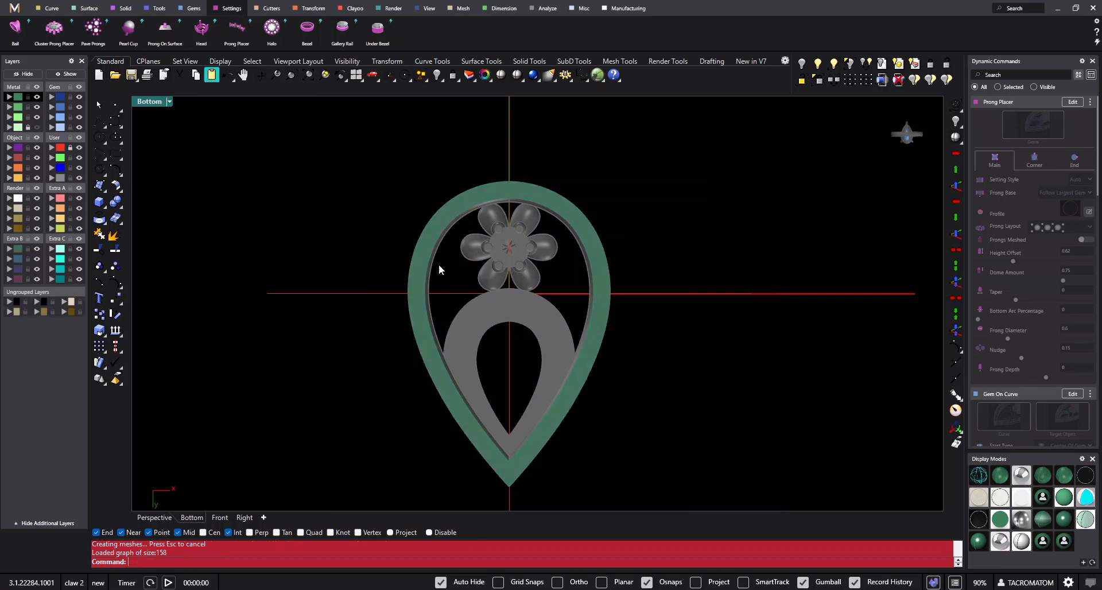
- Check that the pasted rail can be selected separately from the locked parts, and clear the selection
left_click(546, 301)
scroll(638, 258, "up", 2)
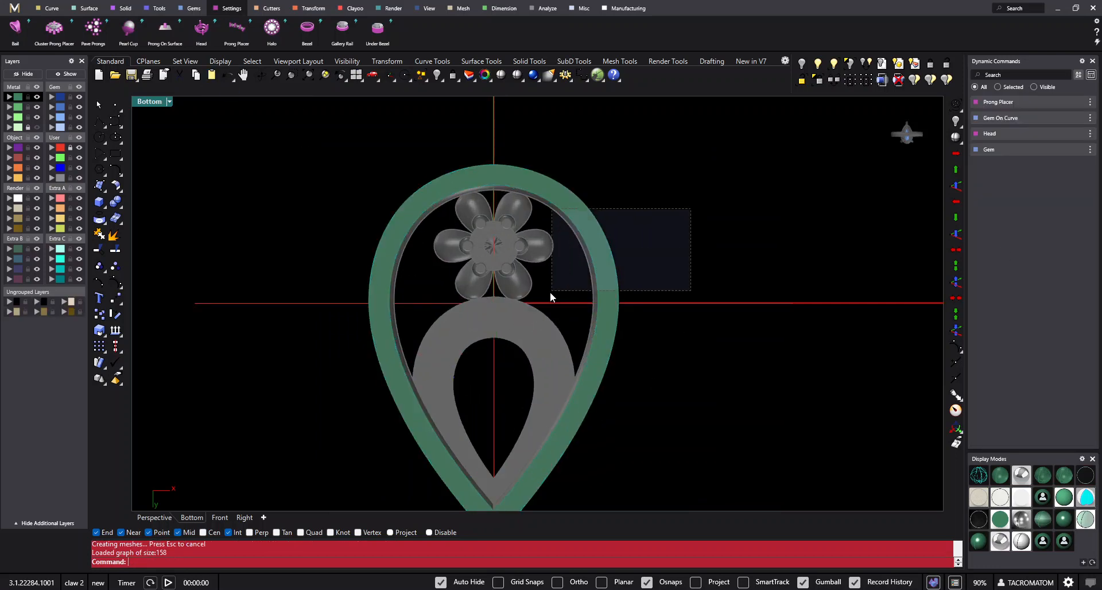
right_click_drag(550, 291, 567, 300)
scroll(489, 190, "down", 1)
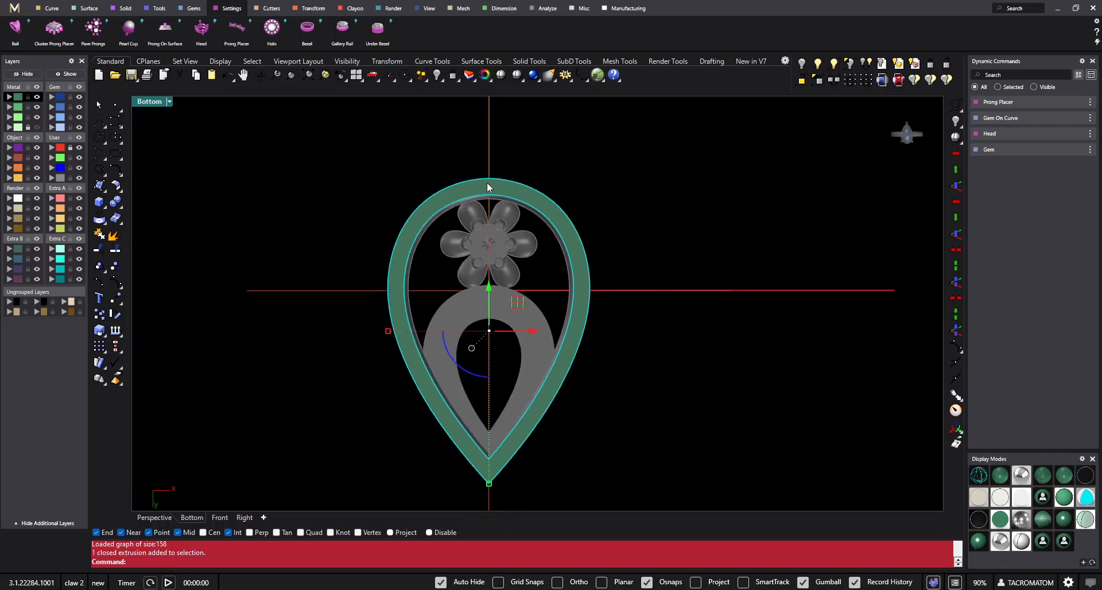
left_click(305, 172)
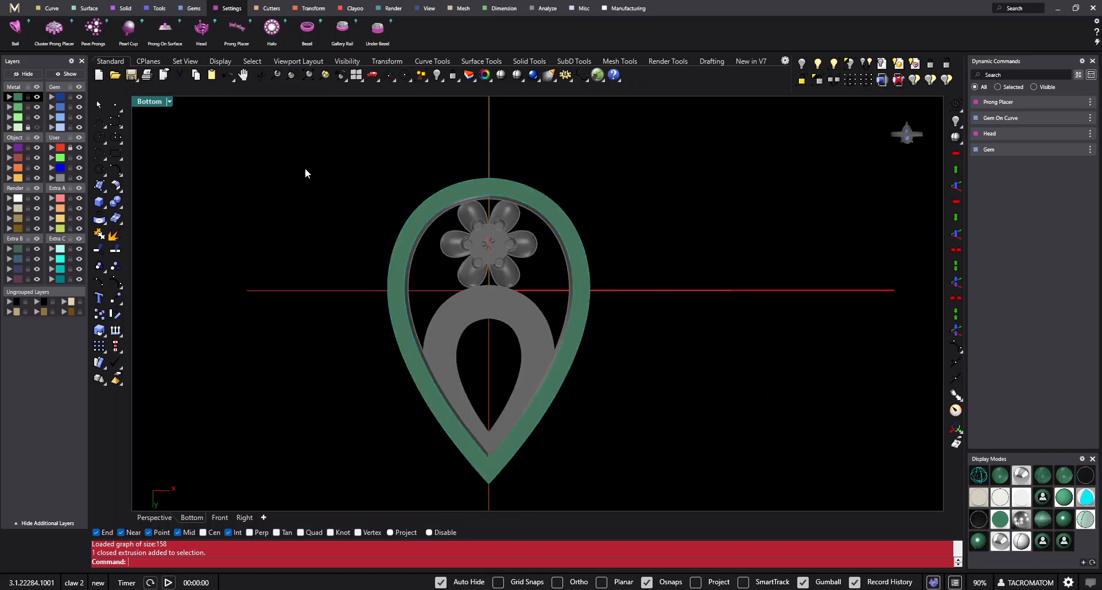
left_click(97, 122)
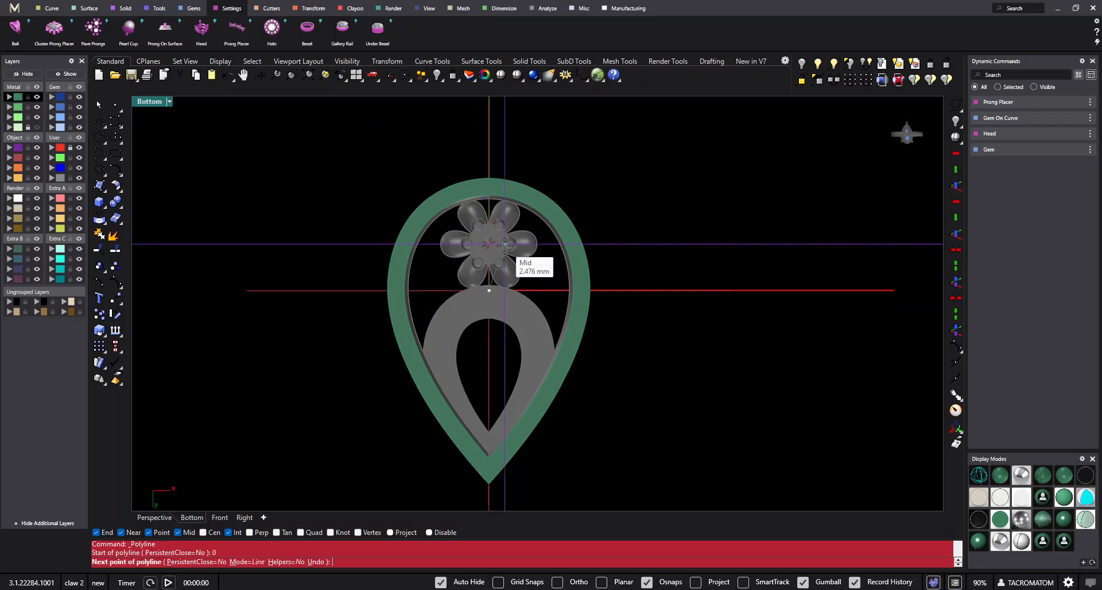
scroll(519, 196, "up", 2)
left_click(481, 125)
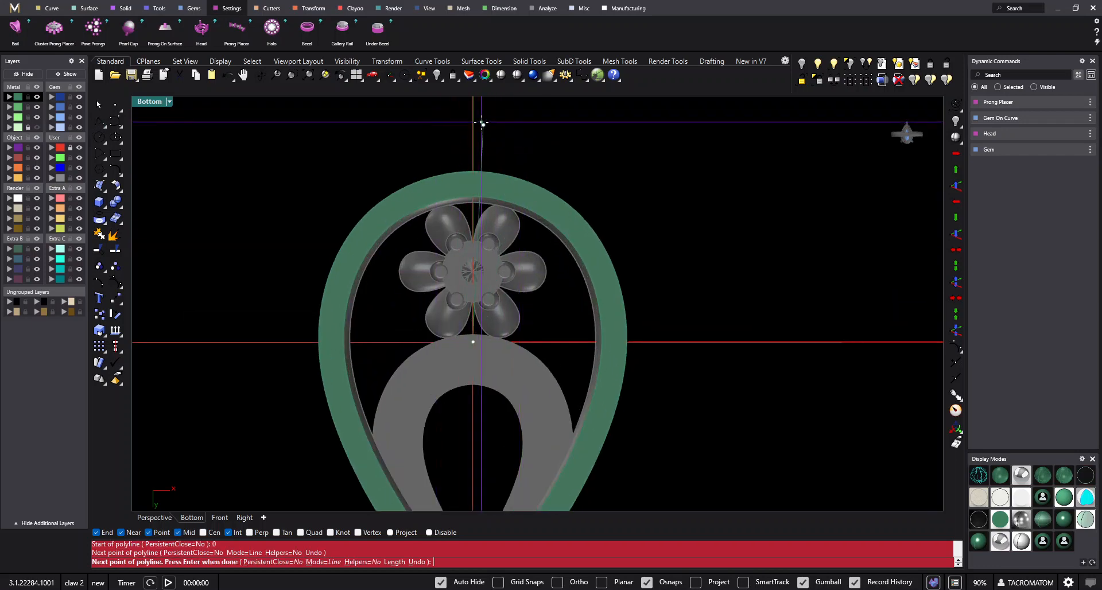
key("Return")
left_click(483, 133)
key("Delete")
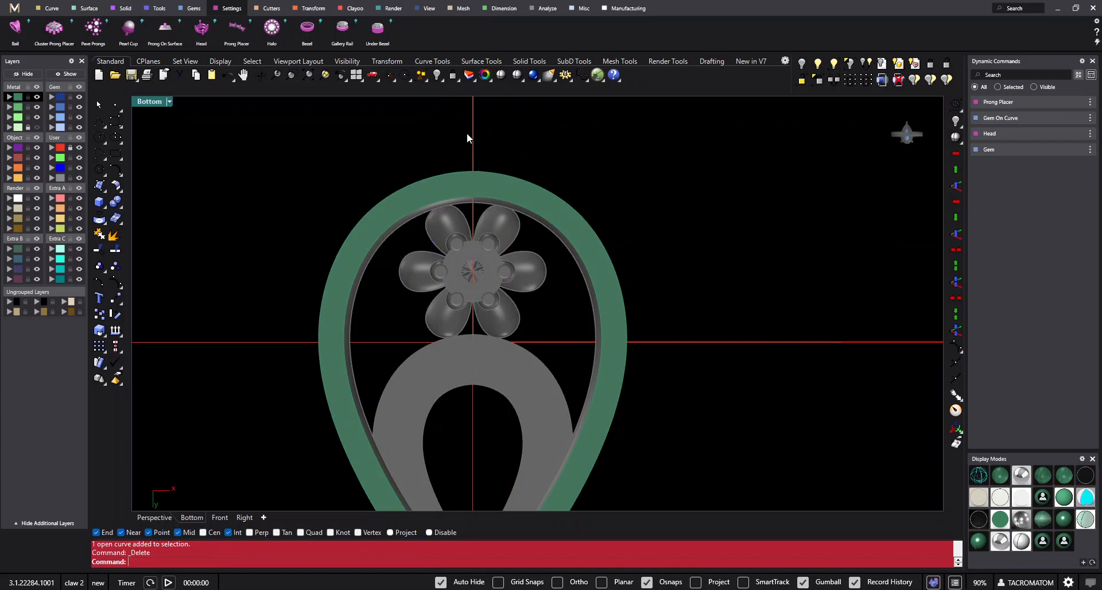
- Draw a straight vertical polyline from the origin (0) along the centre axis to beyond the rail's rounded top
key("Return")
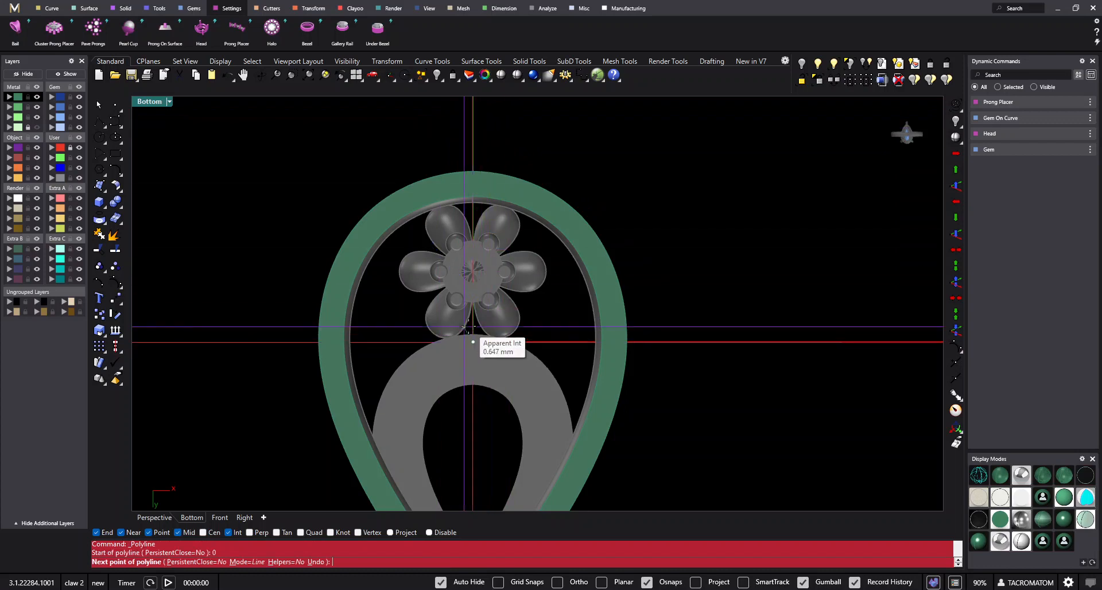
left_click(473, 143)
key("Return")
- Offset the vertical centre line by 0.4 mm to both sides and delete the original line
scroll(480, 151, "up", 4)
left_click(470, 176)
scroll(470, 178, "up", 5)
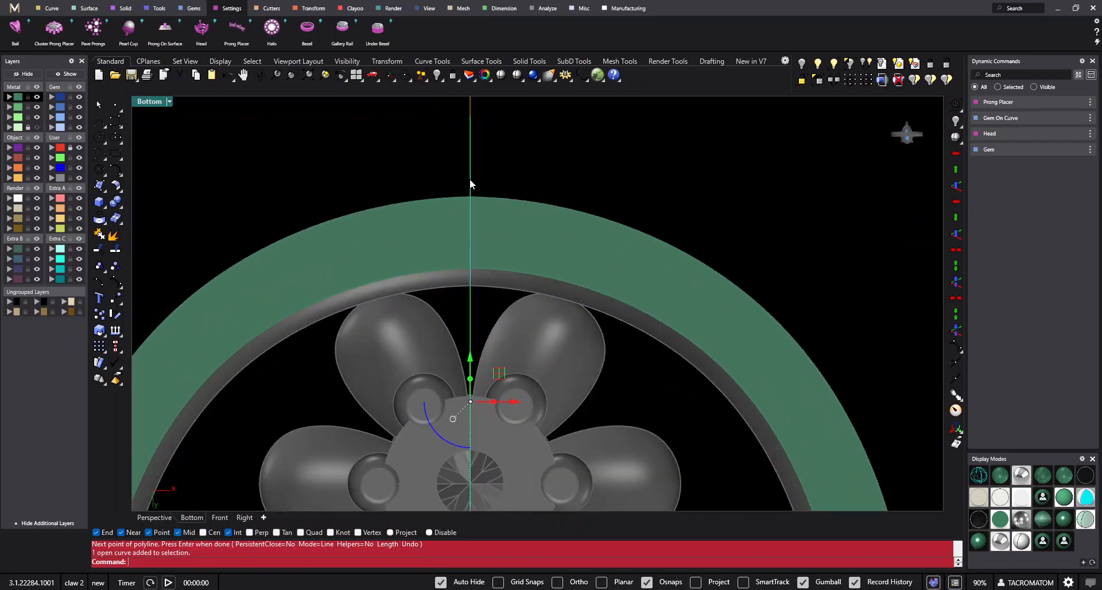
scroll(490, 246, "up", 3)
type("O")
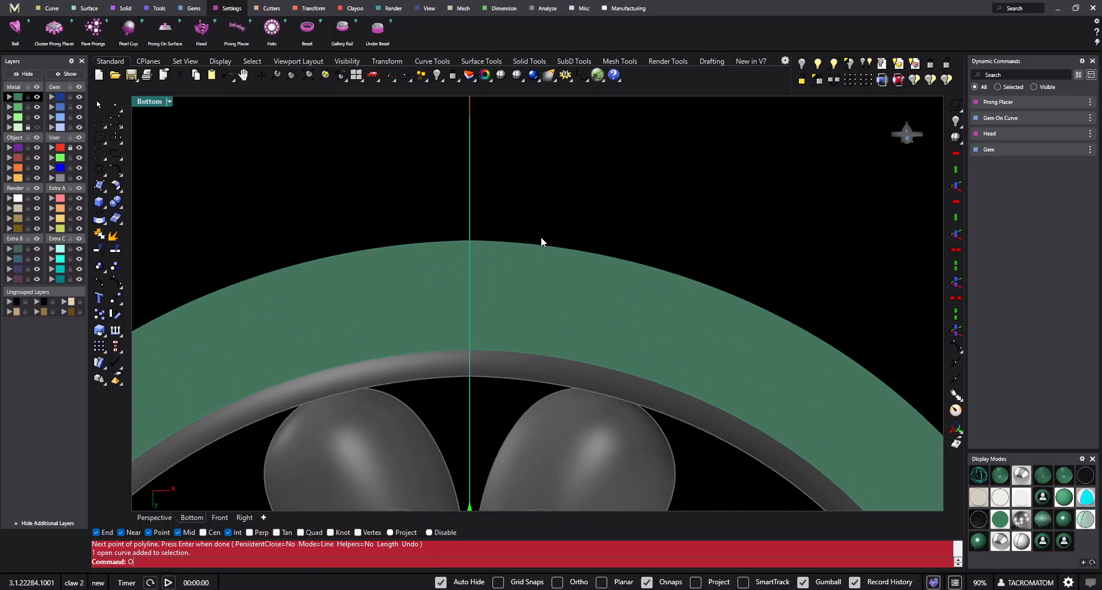
type("ffset")
key("Return")
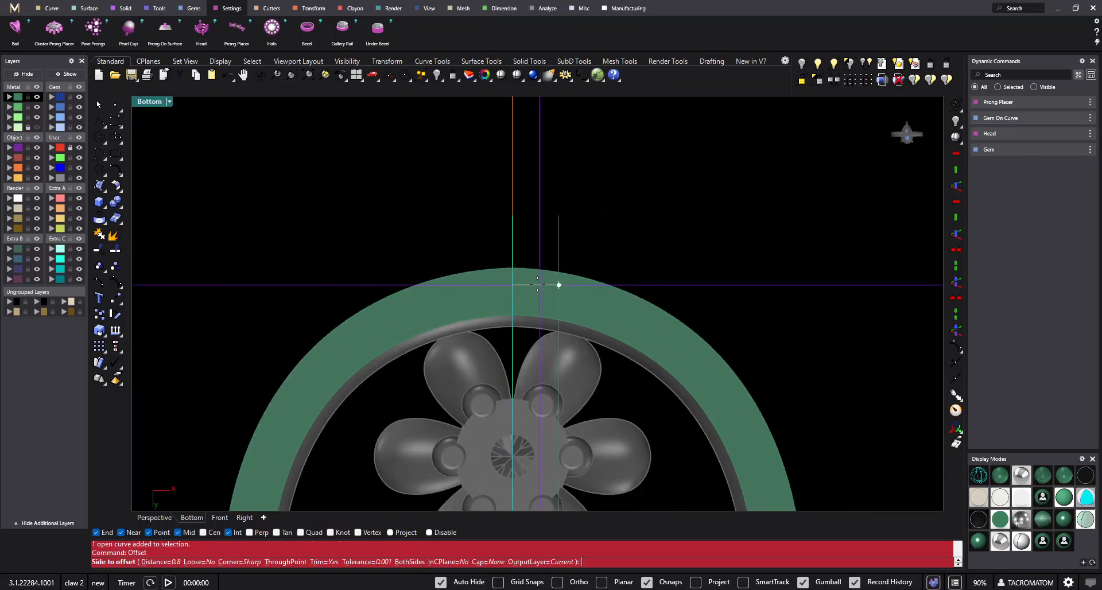
scroll(540, 236, "down", 3)
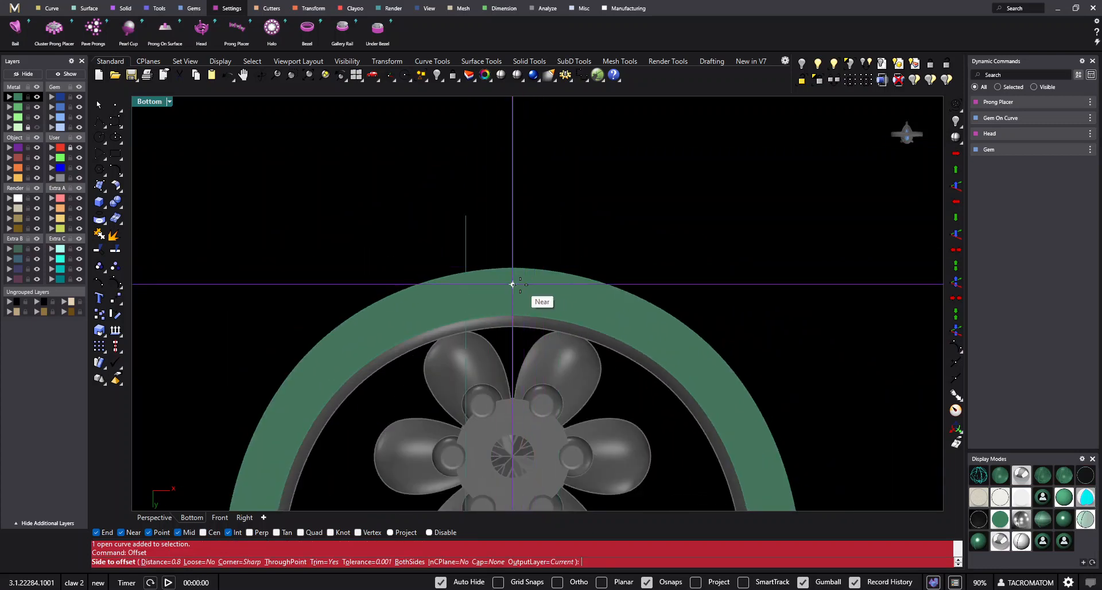
type(".4")
key("Return")
type("b")
key("Return")
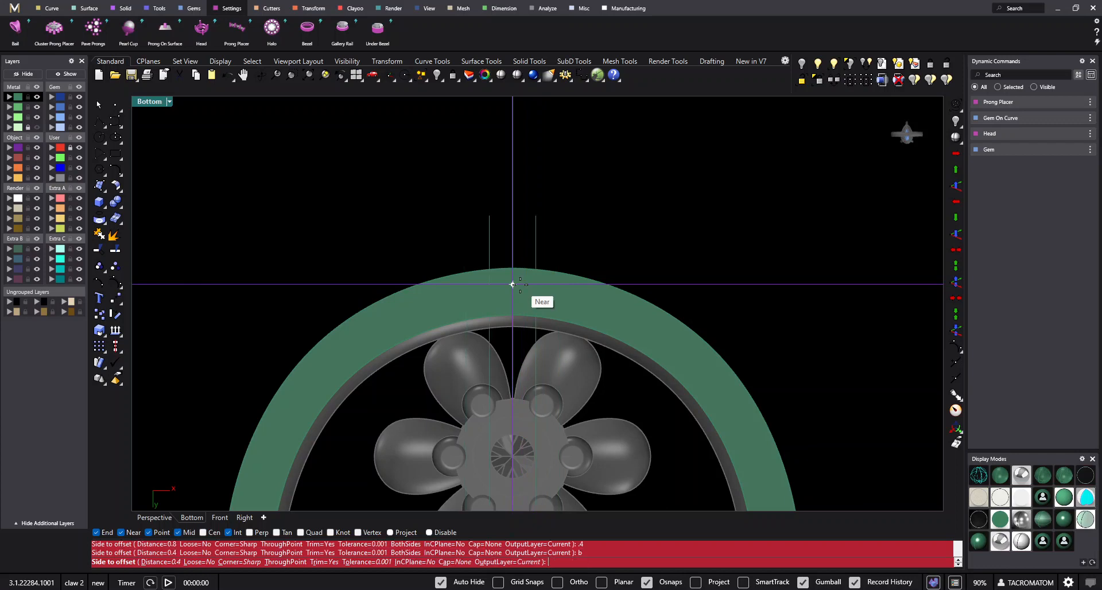
left_click(513, 285)
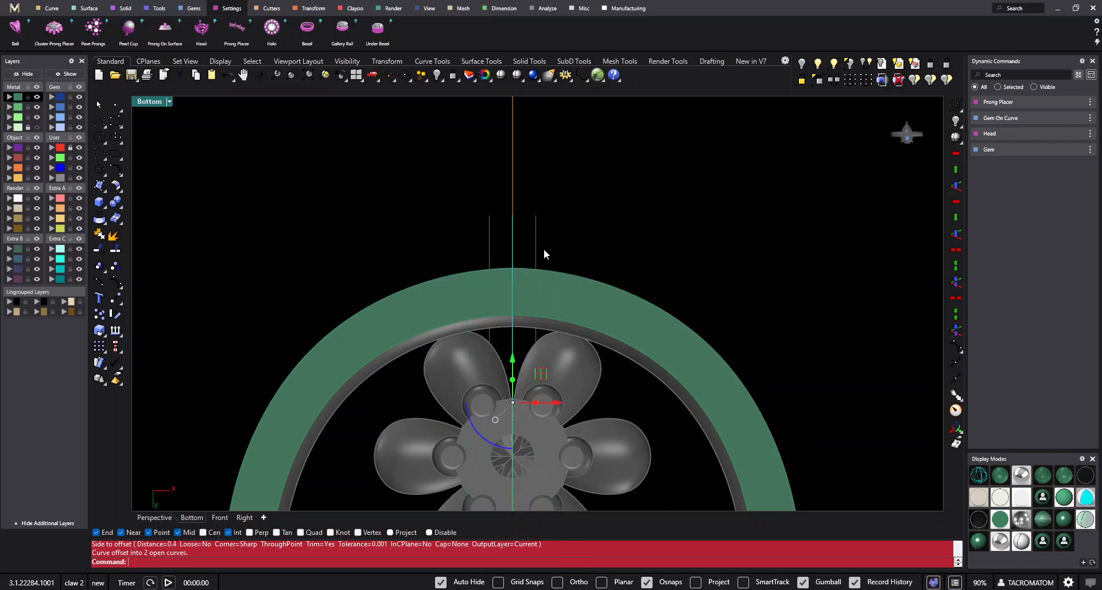
key("Delete")
- Measure the distance between the upper ends of the two offset lines without placing a dimension
left_click_drag(574, 214, 472, 254)
scroll(508, 251, "up", 4)
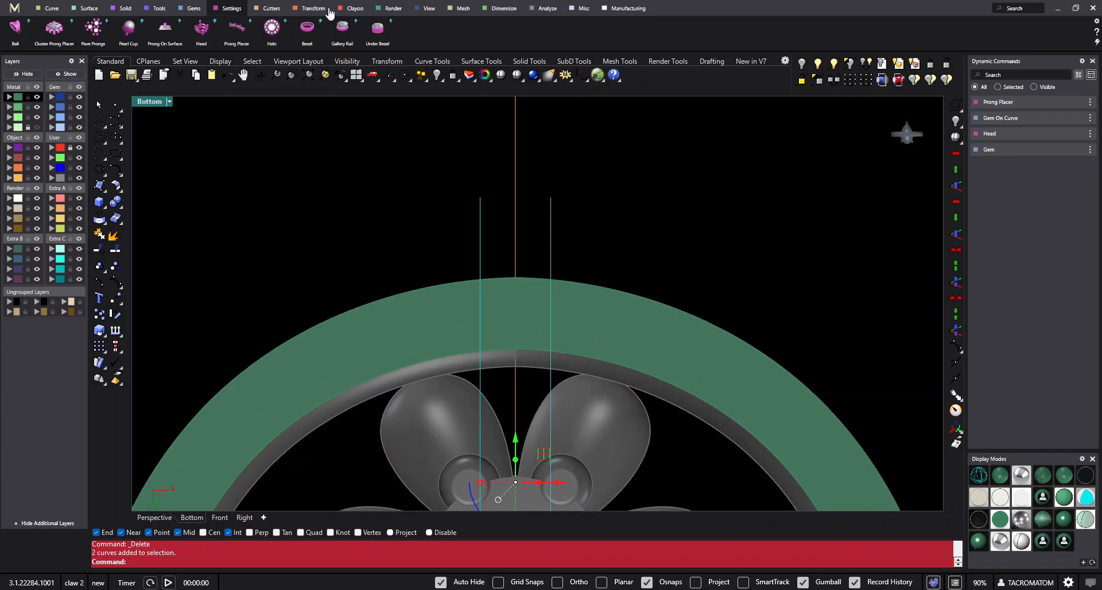
left_click(513, 11)
left_click(52, 39)
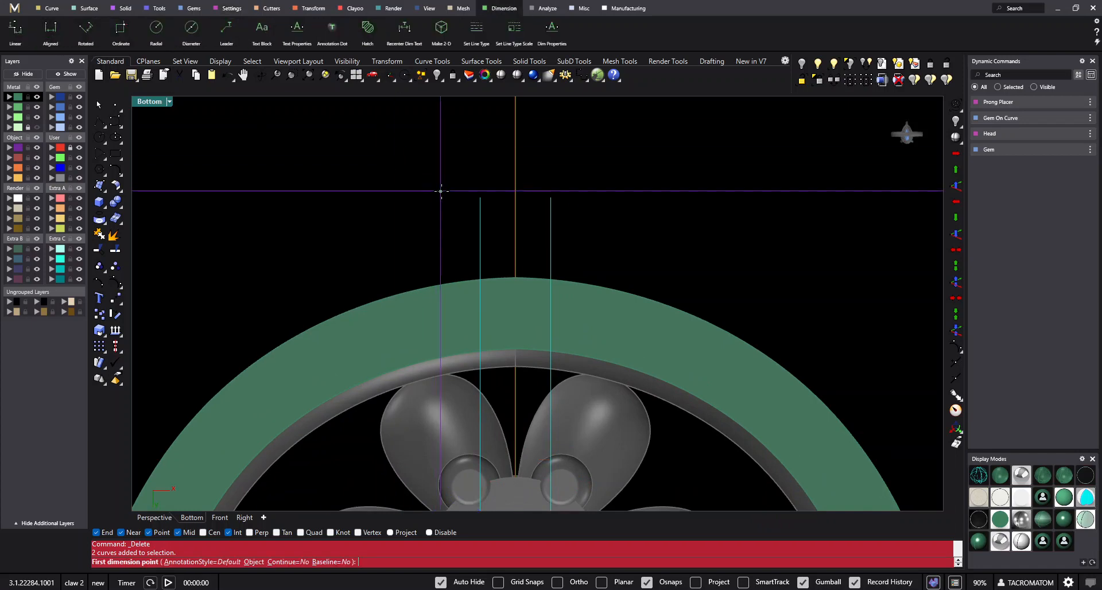
left_click(480, 198)
left_click(550, 198)
scroll(495, 368, "down", 3)
key("Escape")
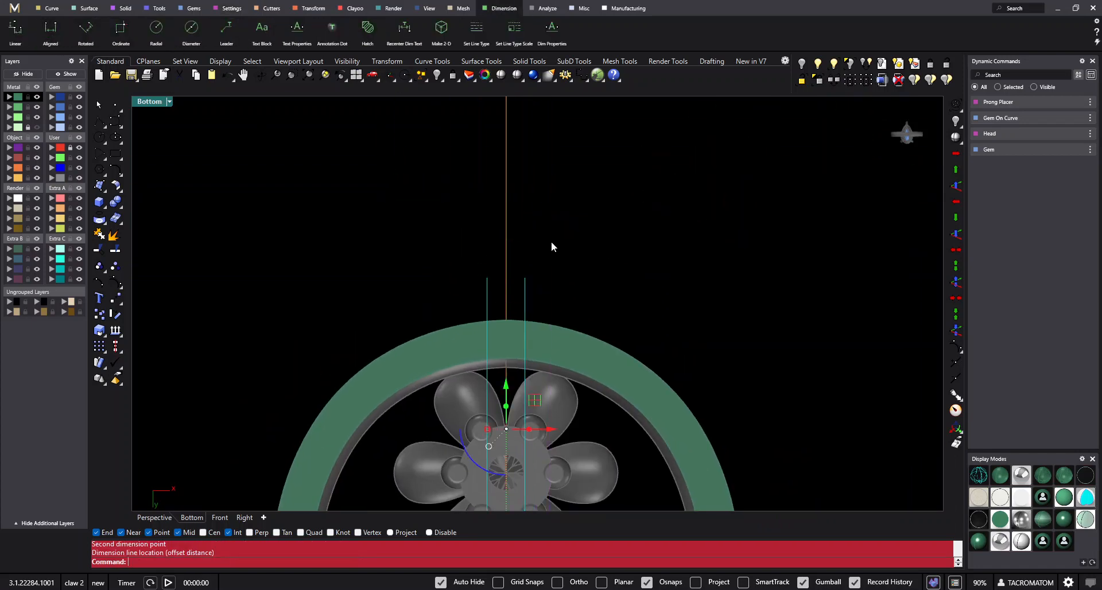
scroll(491, 304, "up", 3)
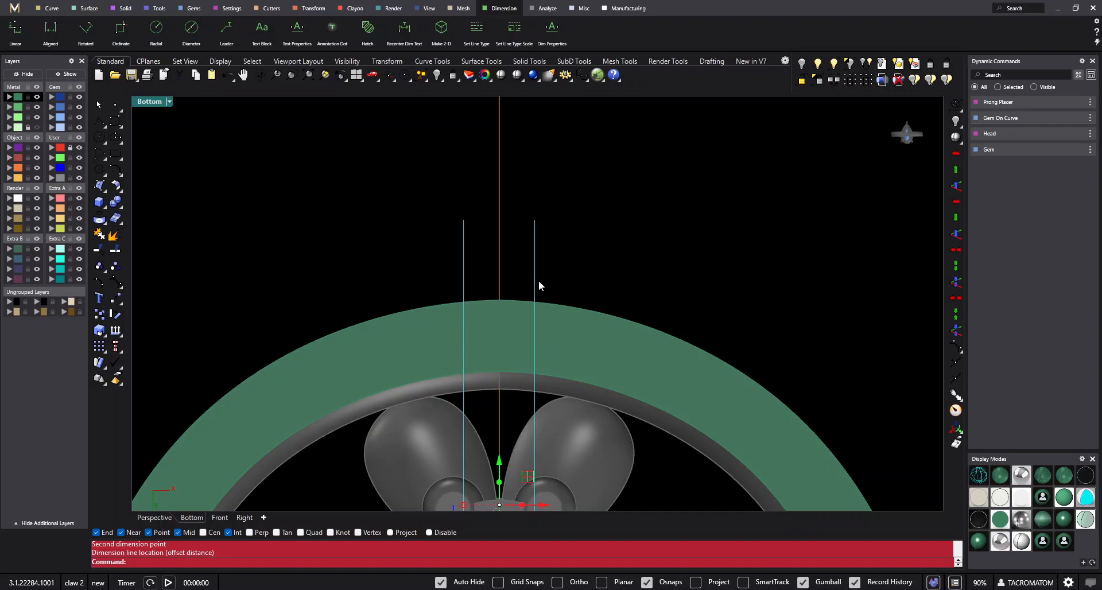
scroll(531, 277, "down", 6)
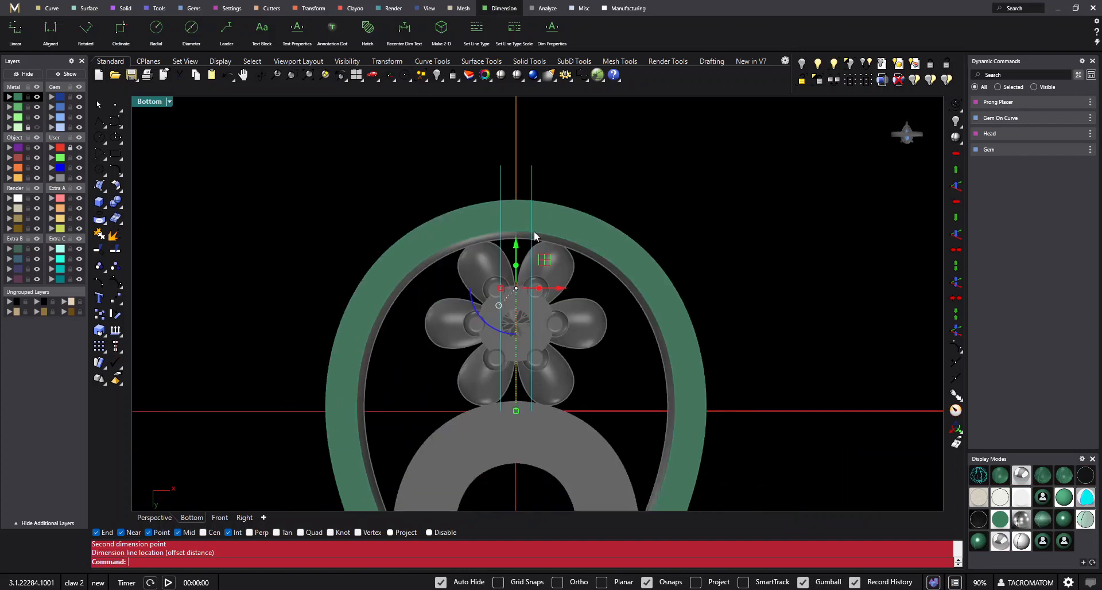
scroll(551, 294, "up", 2)
left_click_drag(553, 278, 475, 305)
scroll(505, 312, "down", 4)
right_click_drag(543, 364, 545, 316)
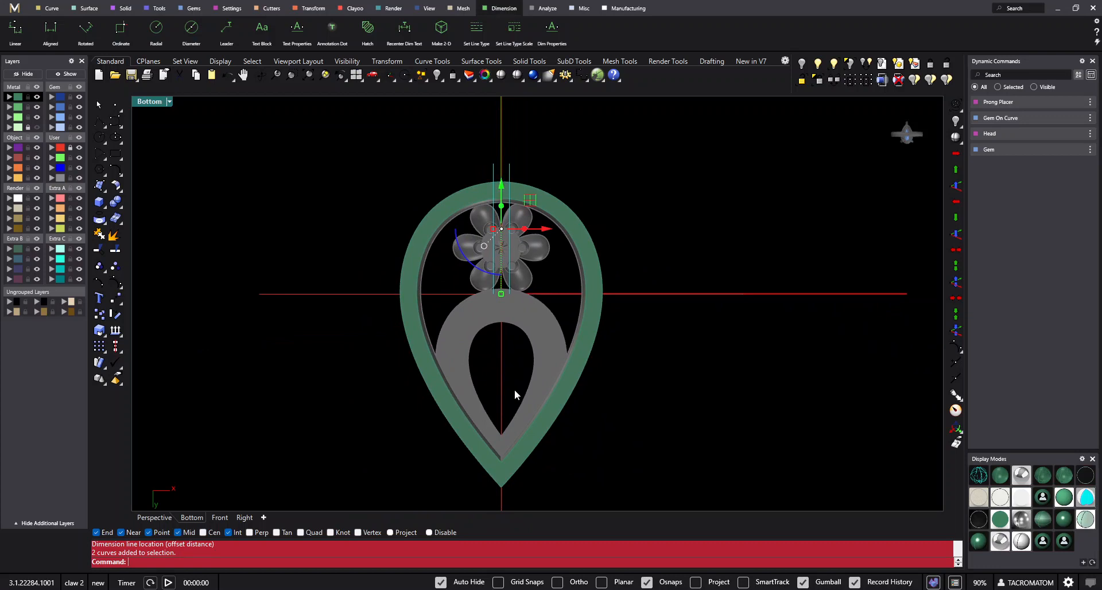
- Draw a diagonal line about 1.7 mm long from the inner corner of the rail's pointed tip across its right arm
right_click_drag(498, 483, 516, 356)
scroll(518, 354, "up", 6)
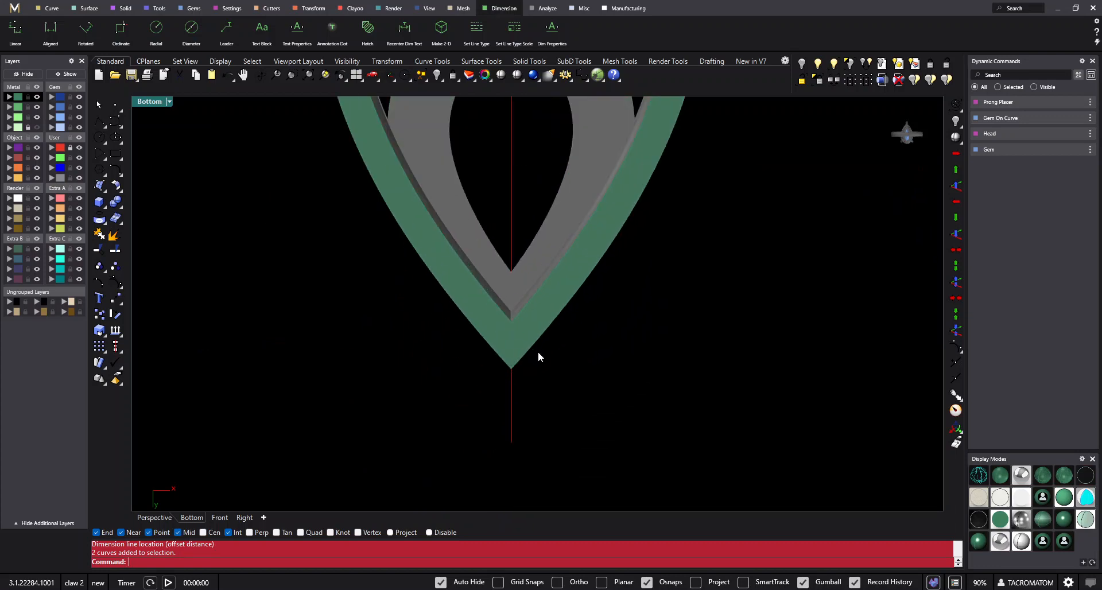
scroll(539, 357, "up", 4)
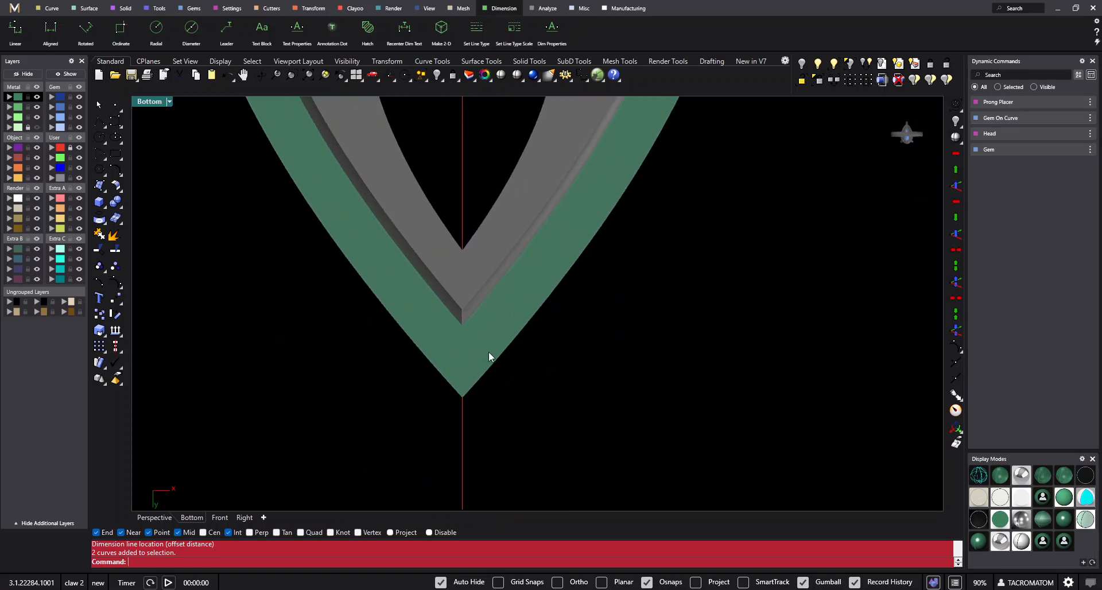
left_click(99, 122)
left_click(453, 306)
scroll(460, 313, "up", 6)
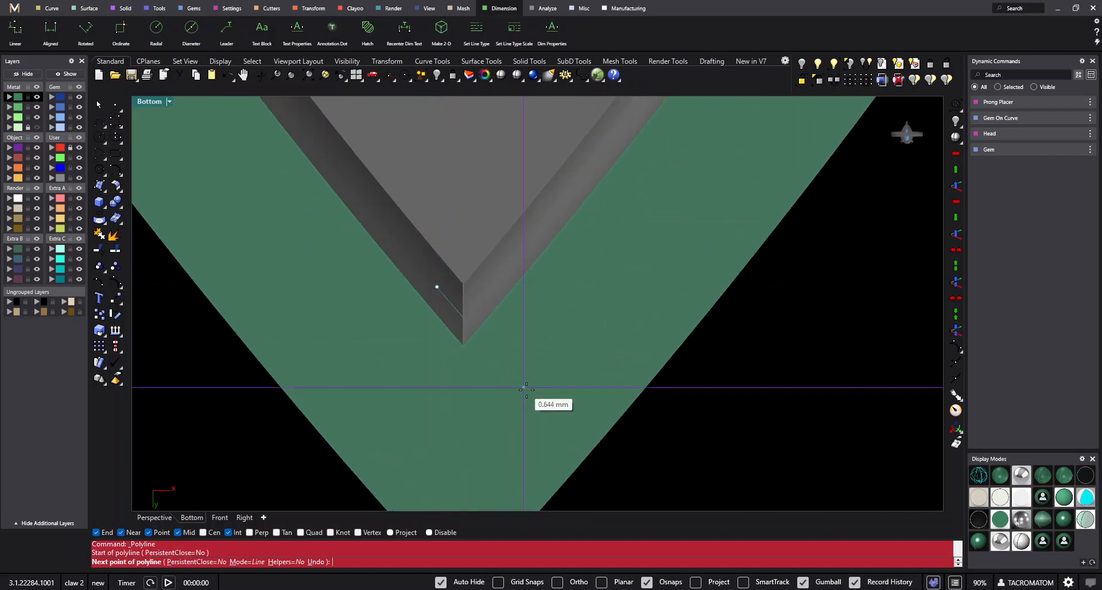
scroll(525, 389, "down", 3)
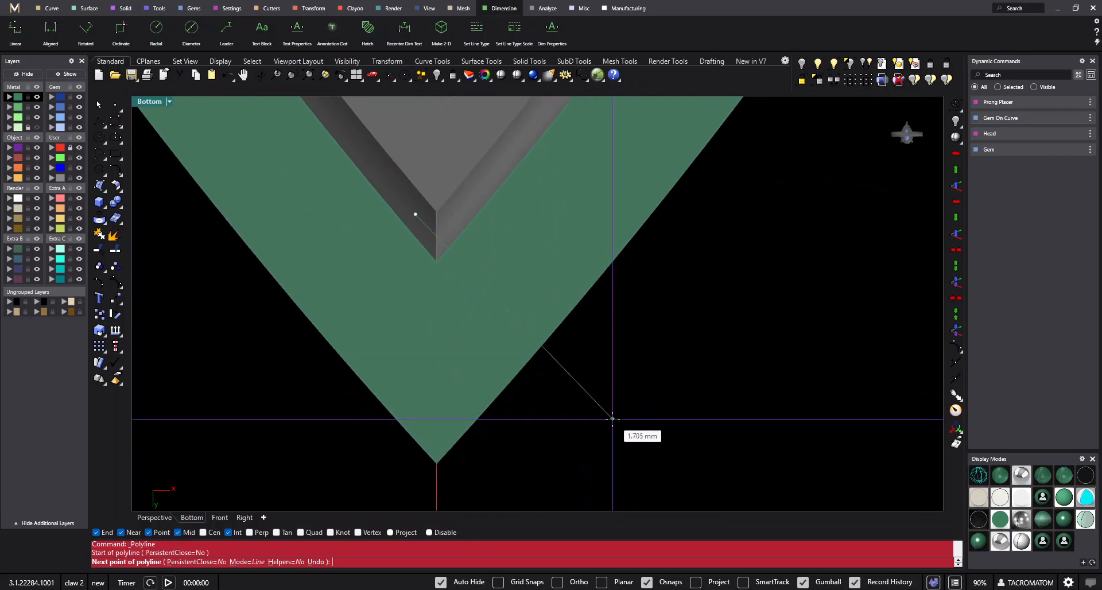
left_click(613, 419)
key("Return")
scroll(591, 415, "down", 3)
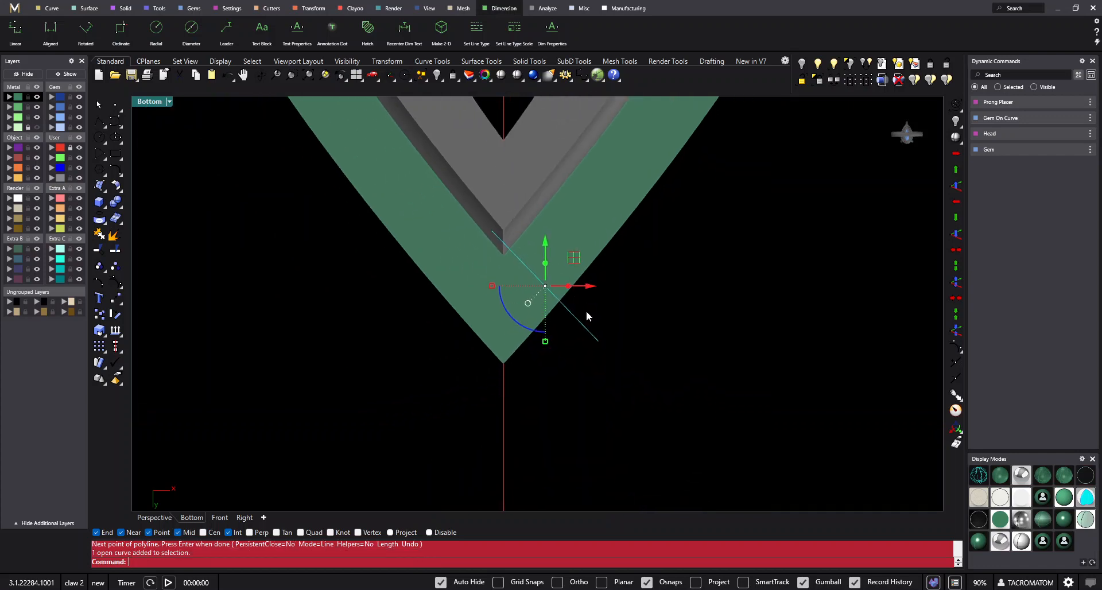
- Mirror the diagonal line across the vertical axis through the origin (0), keeping the original
key("Return")
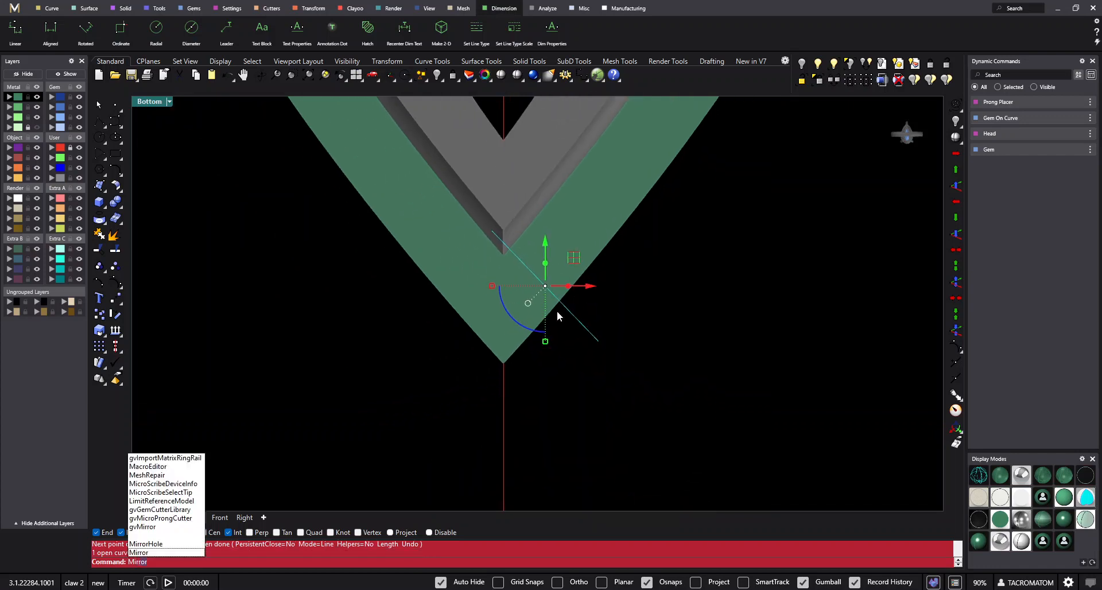
type("0")
key("Return")
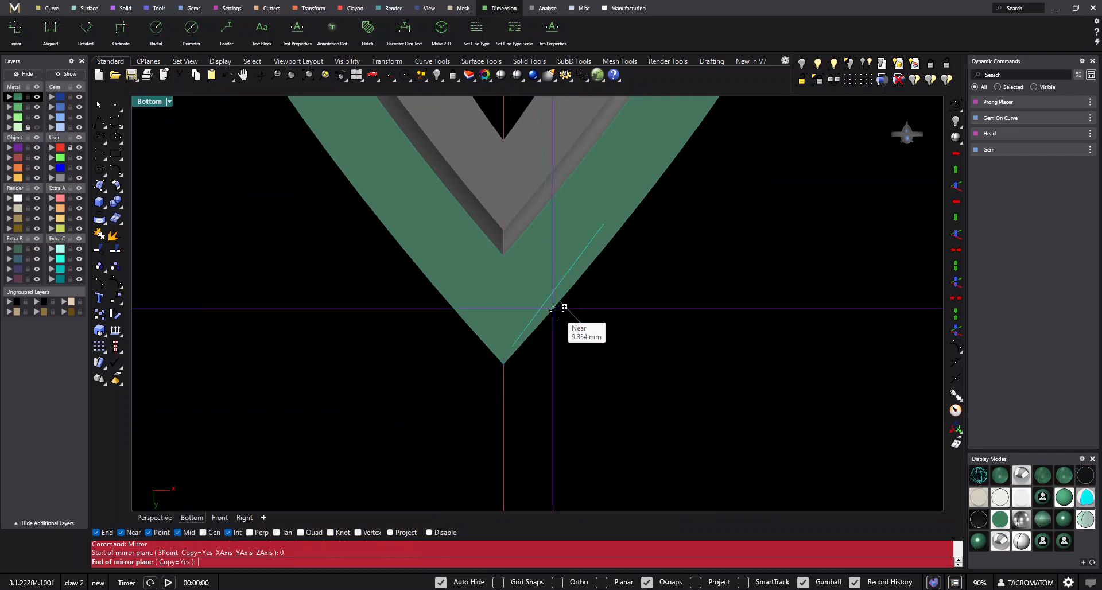
left_click(509, 362)
left_click(372, 401)
left_click_drag(371, 405, 622, 312)
scroll(622, 312, "down", 5)
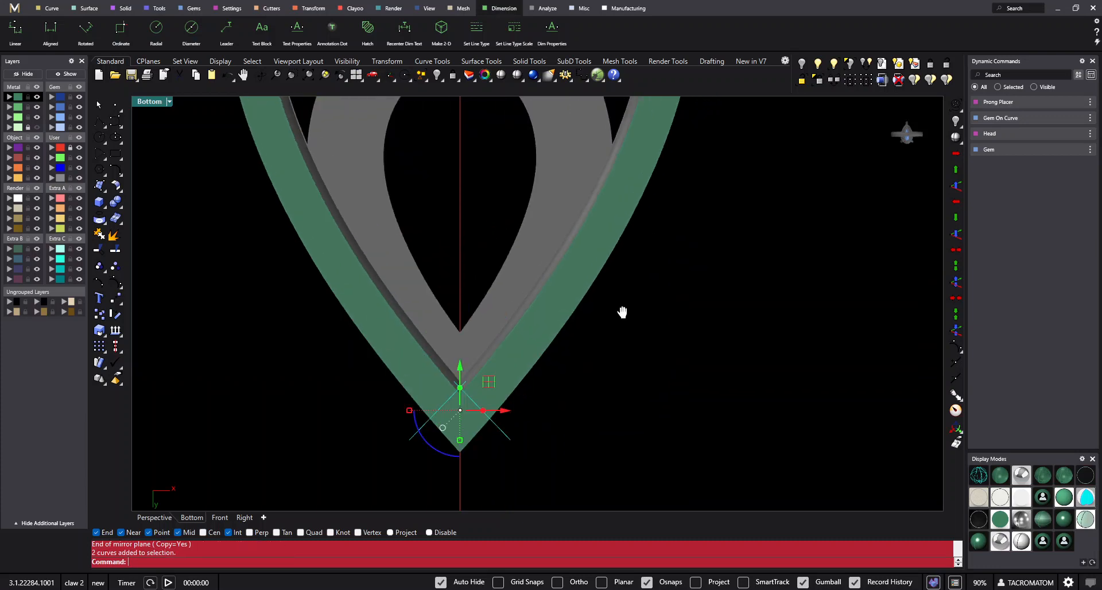
right_click_drag(638, 315, 584, 301)
left_click(584, 301)
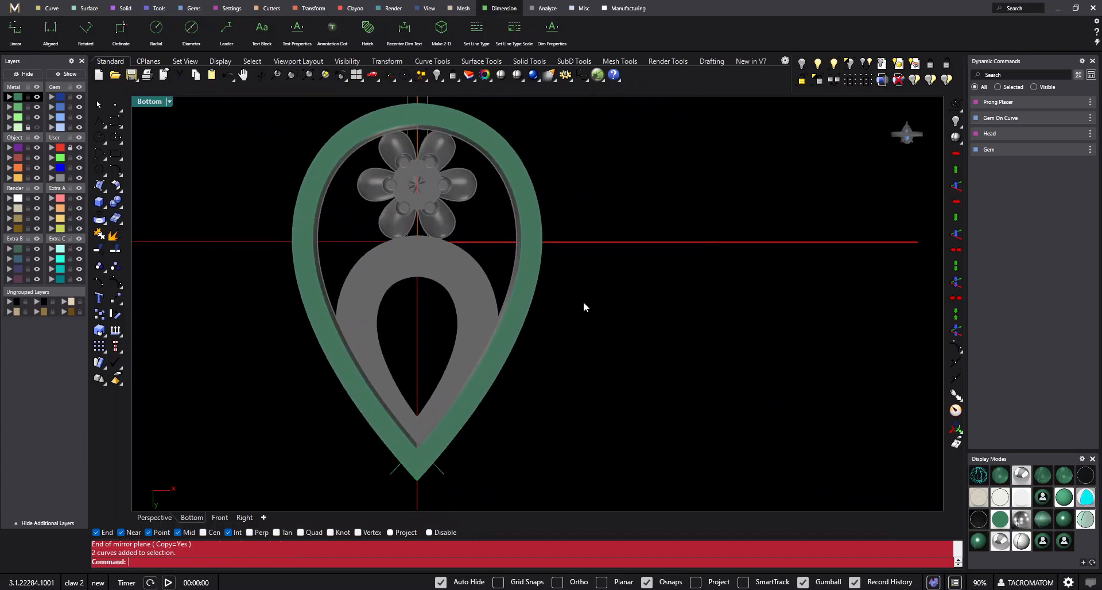
scroll(543, 269, "down", 2)
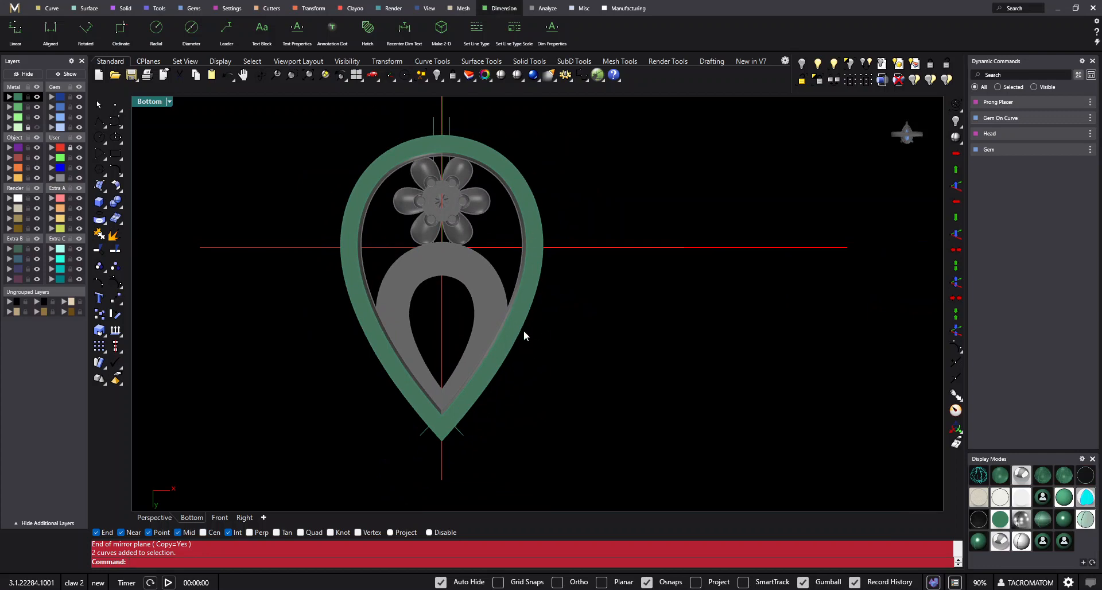
scroll(472, 189, "down", 2)
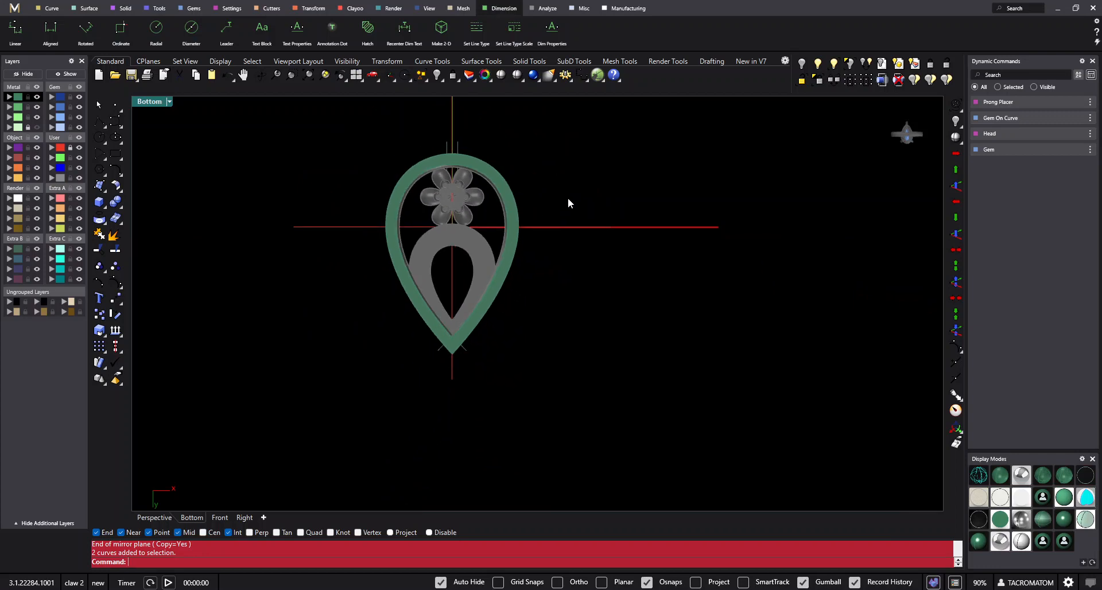
- Copy the two vertical guide lines from the top of the rail to its upper right arm and rotate them across the arm
scroll(452, 190, "up", 2)
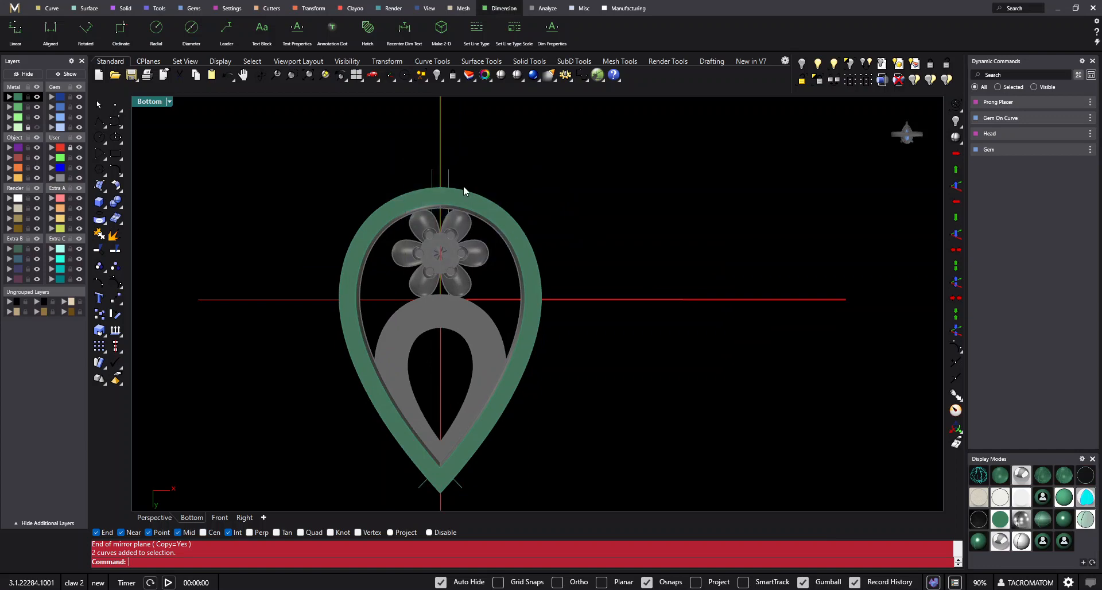
scroll(452, 167, "up", 2)
left_click_drag(459, 166, 360, 177)
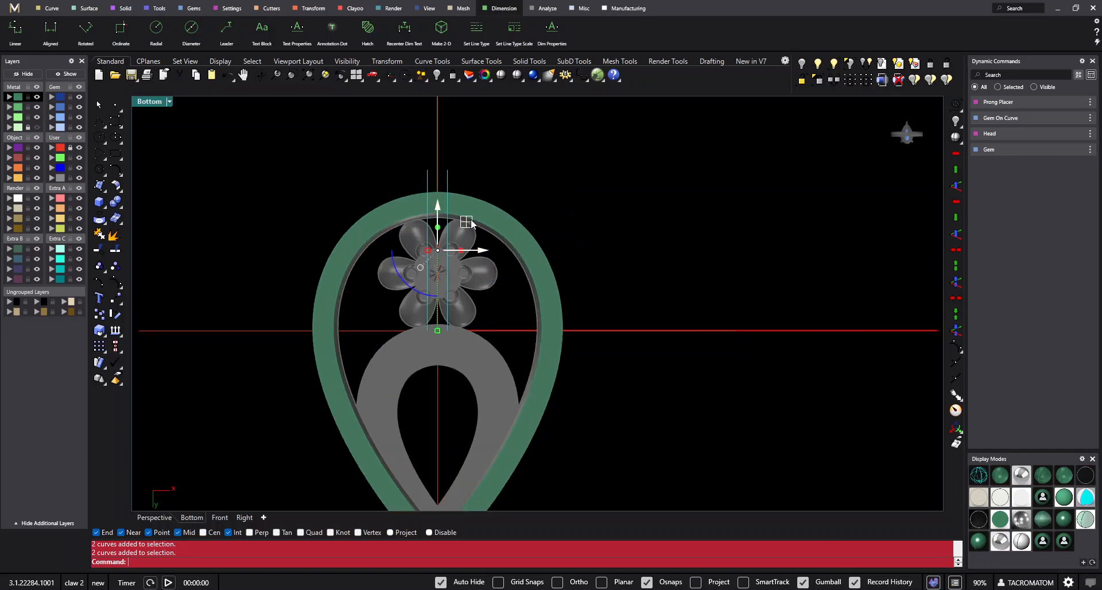
left_click_drag(472, 222, 549, 242, "alt")
key("r")
left_click(527, 299)
left_click(551, 200)
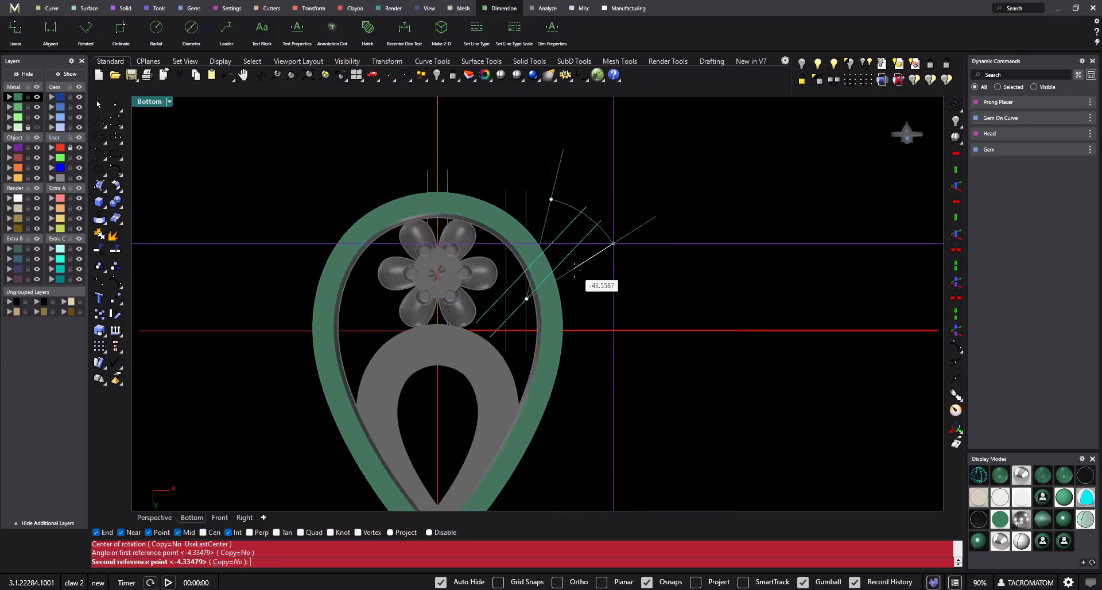
left_click(571, 297)
scroll(565, 265, "up", 4)
left_click_drag(573, 257, 571, 252)
- Turn off object snaps and measure the distance from the copied pair to the top pair without placing a dimension
type("da")
key("space")
left_click(525, 273)
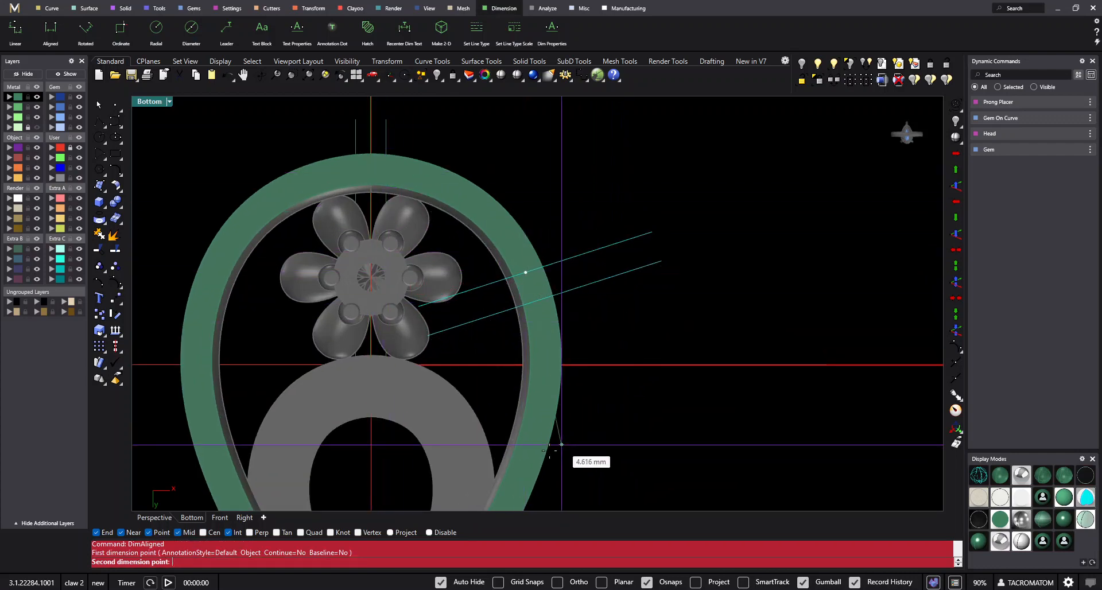
key("Escape")
left_click(434, 534)
type("da")
key("space")
left_click(528, 276)
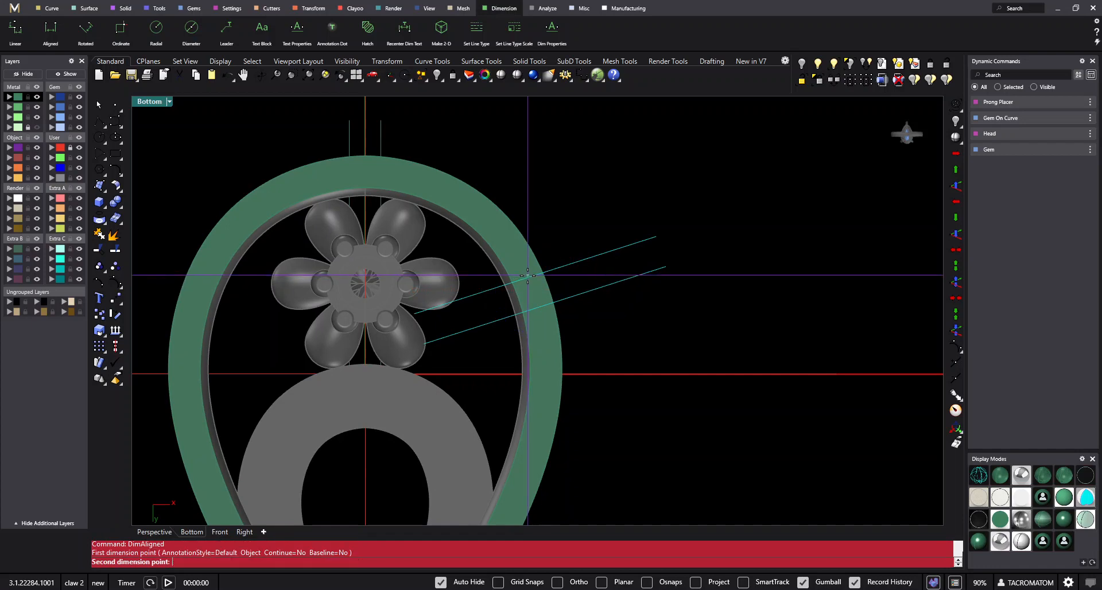
left_click(380, 175)
scroll(452, 168, "down", 2)
key("Escape")
- Copy the upper right pair of guide lines down the right arm and rotate the copy across the rail there
scroll(535, 115, "down", 4)
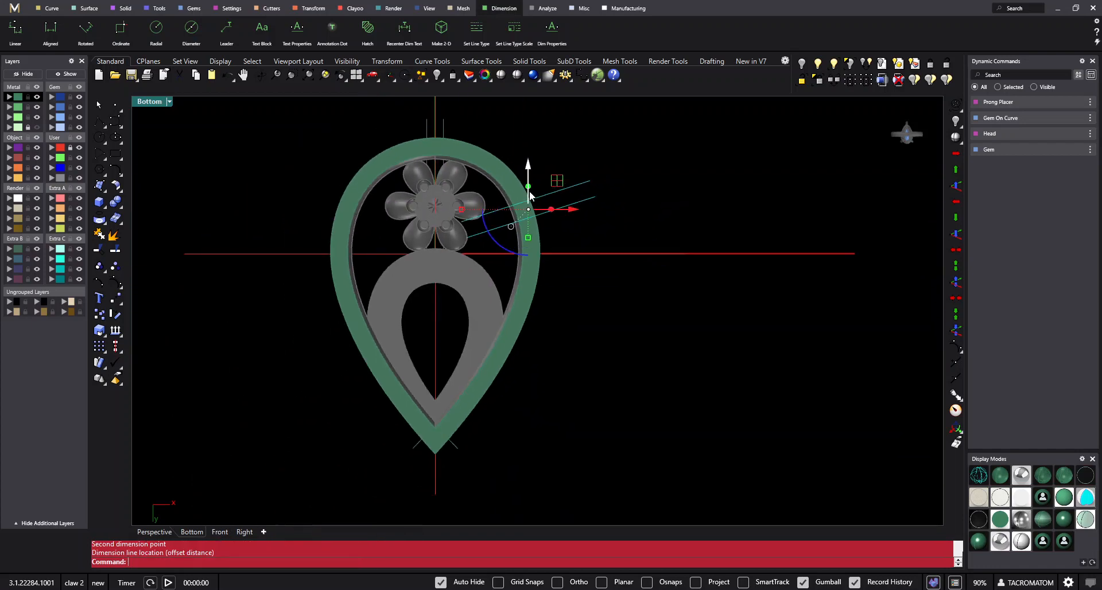
left_click_drag(557, 181, 548, 288, "alt")
scroll(524, 327, "up", 2)
type("ro")
key("space")
left_click(491, 315)
left_click(612, 309)
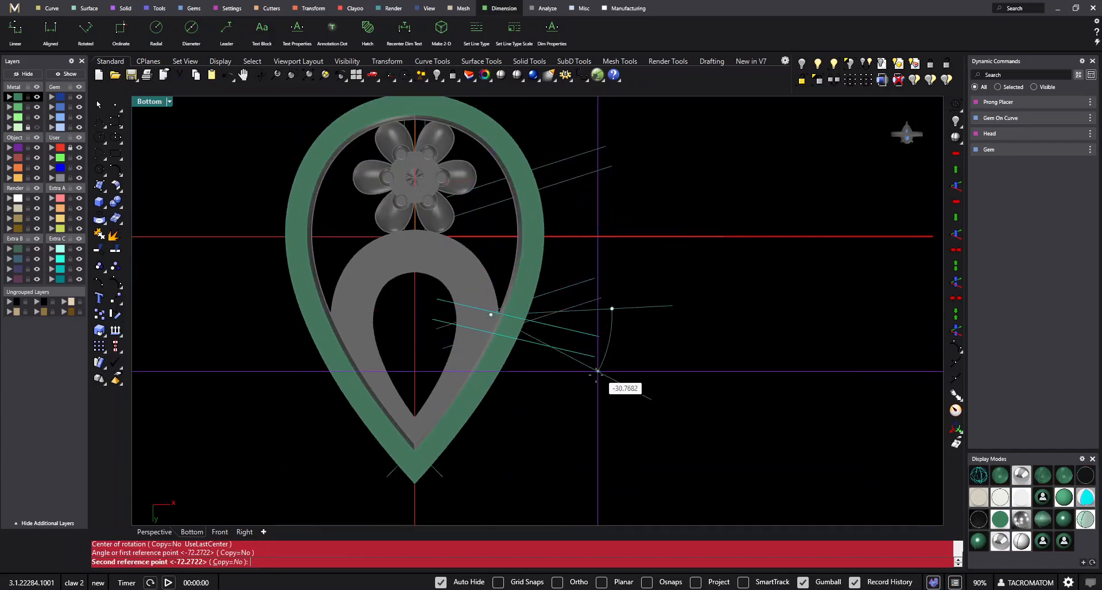
left_click(587, 389)
scroll(564, 313, "up", 2)
scroll(519, 317, "down", 4)
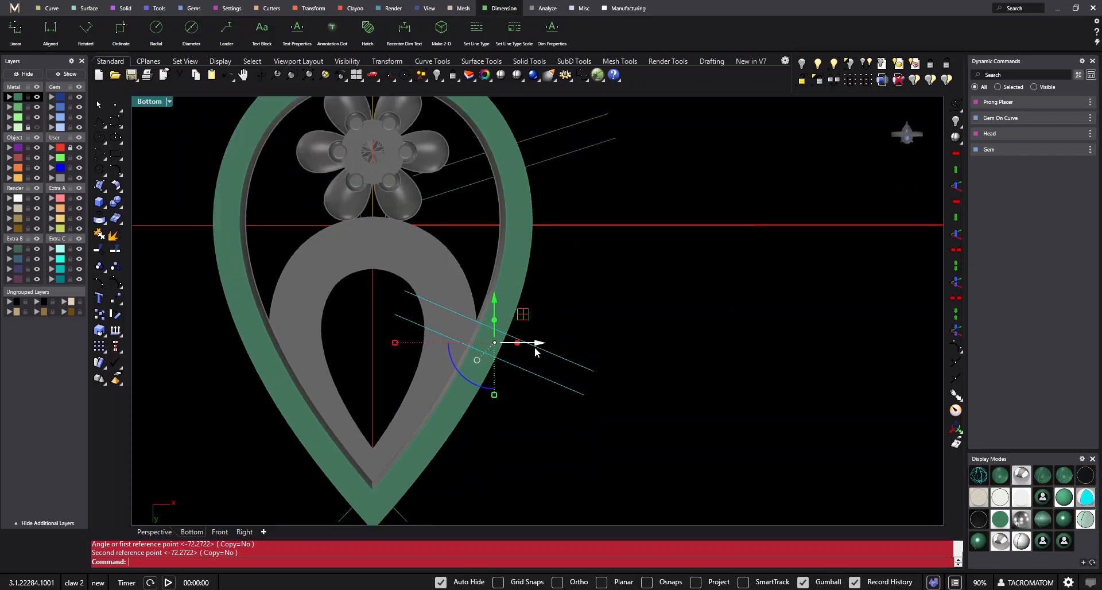
scroll(471, 367, "up", 2)
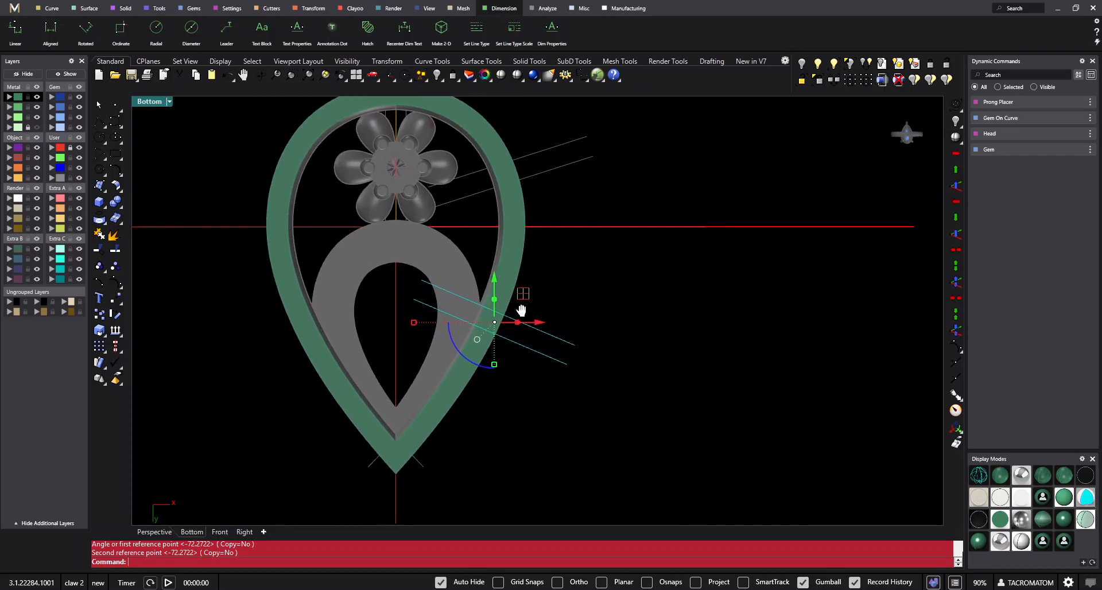
- Measure the gaps along the right side between the tip line, the lower pair, the upper pair and the top pair
left_click(50, 38)
scroll(505, 275, "up", 2)
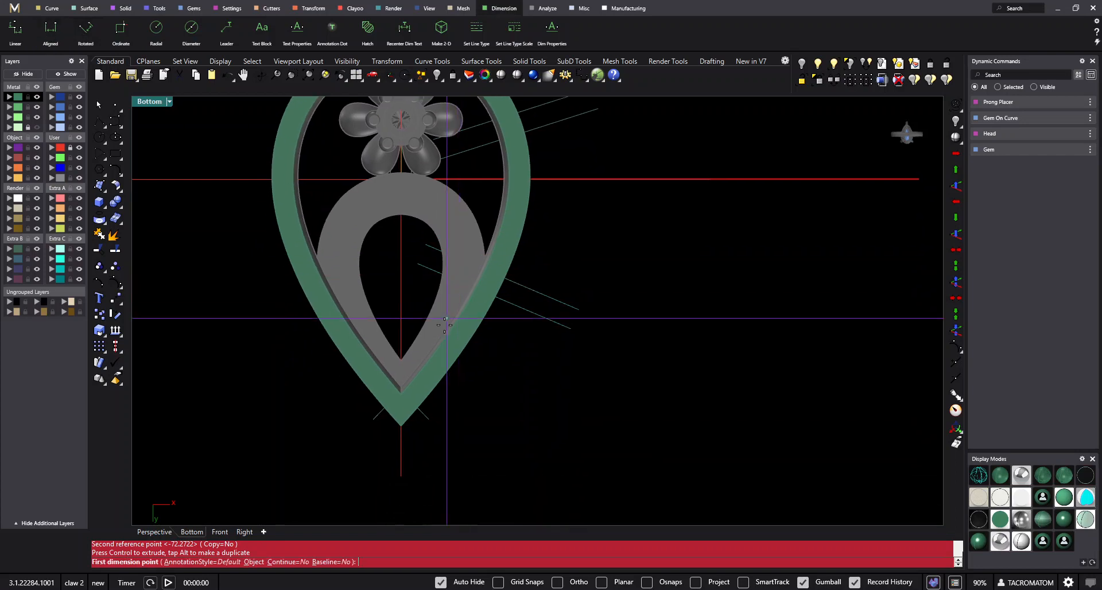
left_click(413, 410)
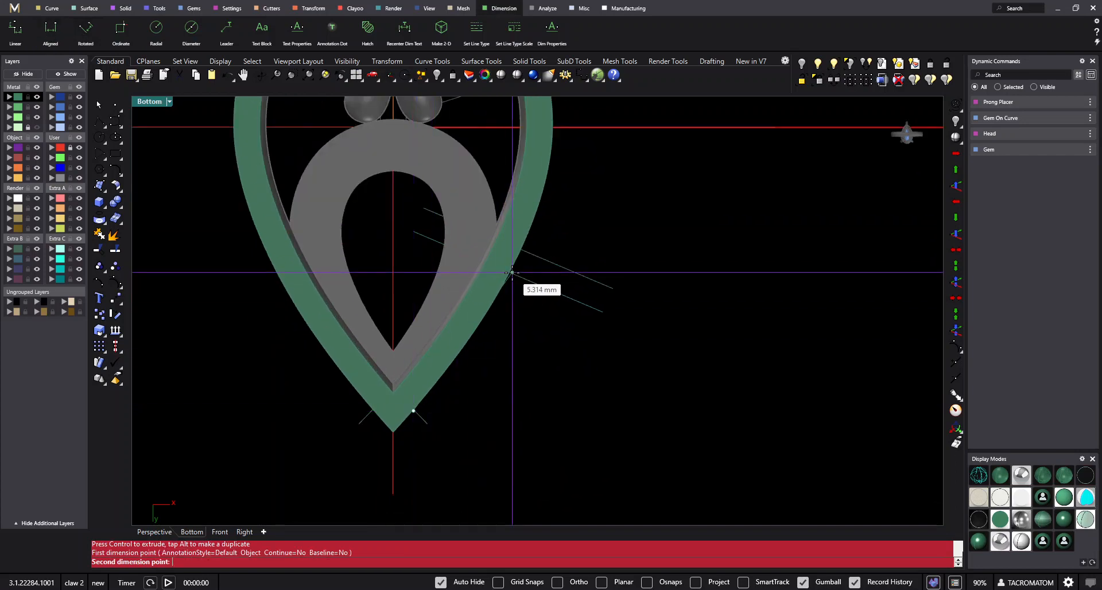
scroll(511, 270, "down", 3)
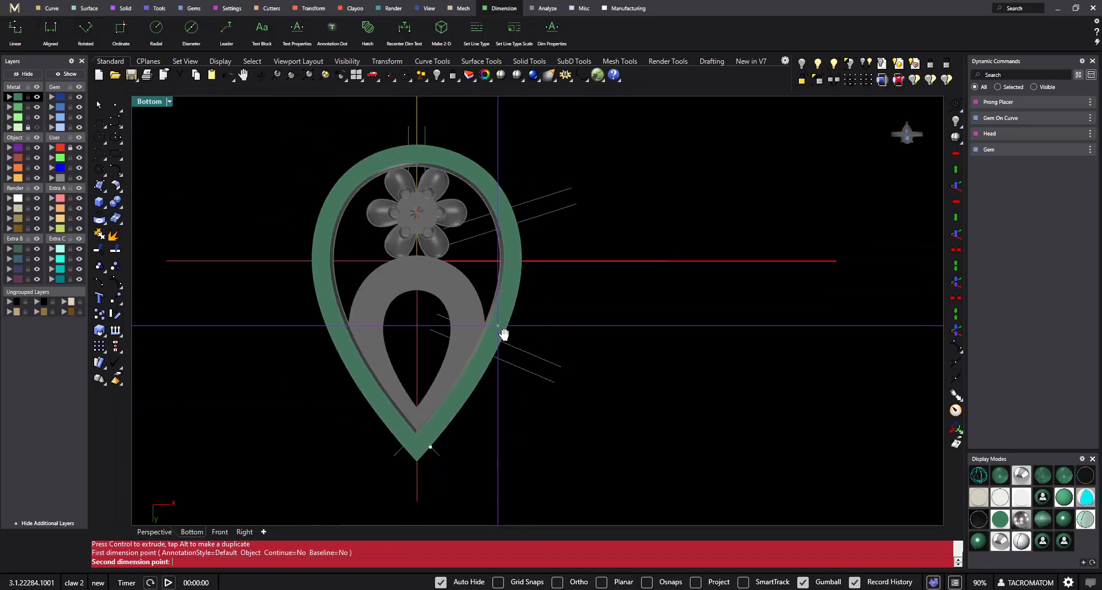
left_click(514, 234)
right_click_drag(588, 269, 579, 311)
key("Escape")
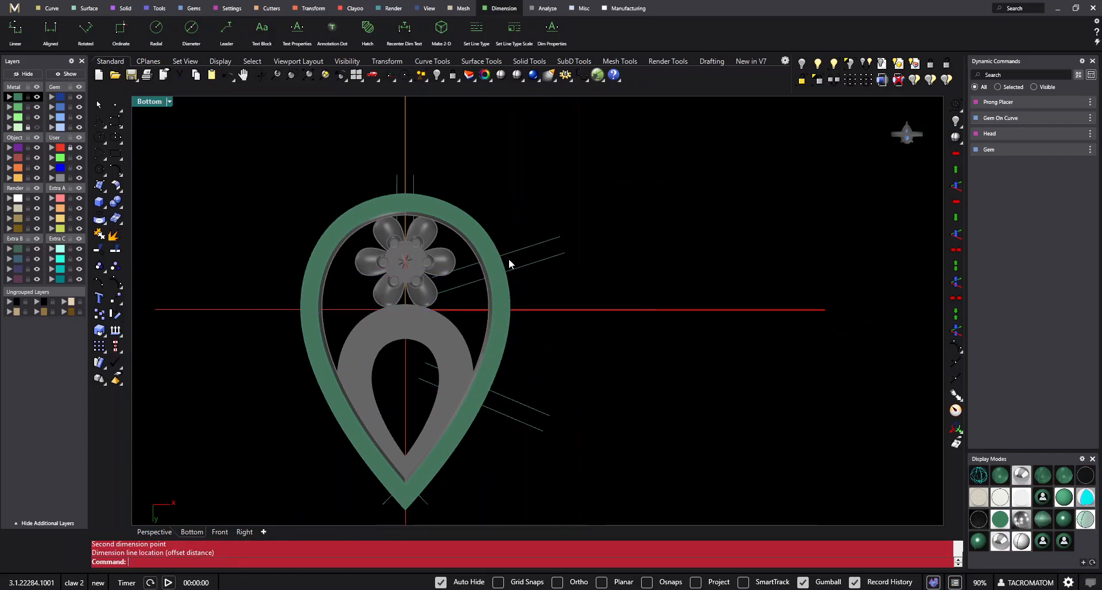
scroll(501, 253, "up", 2)
right_click(501, 256)
left_click(498, 255)
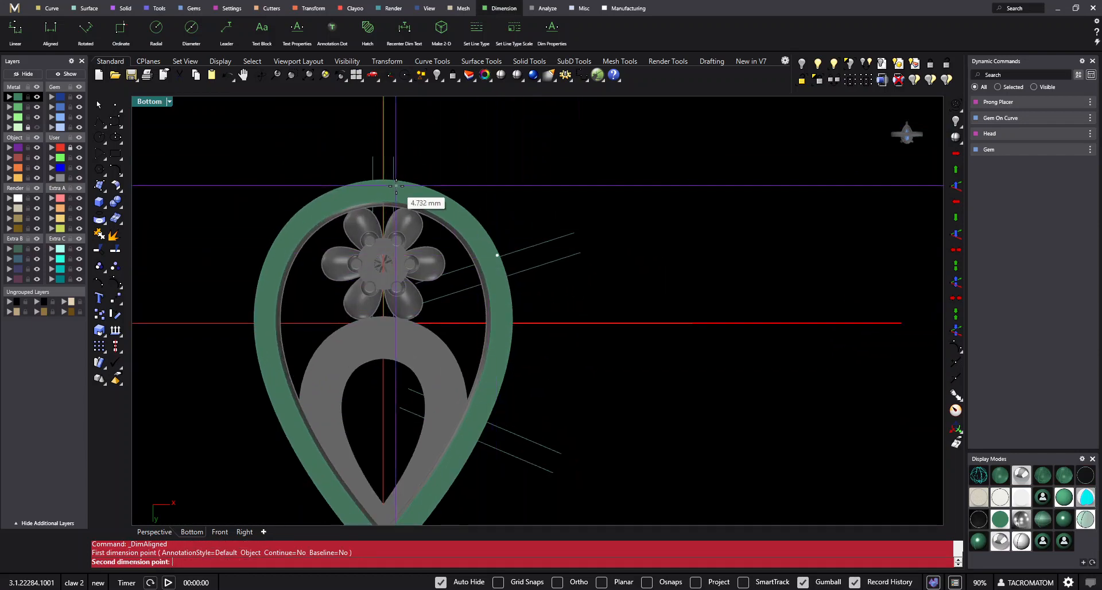
key("Escape")
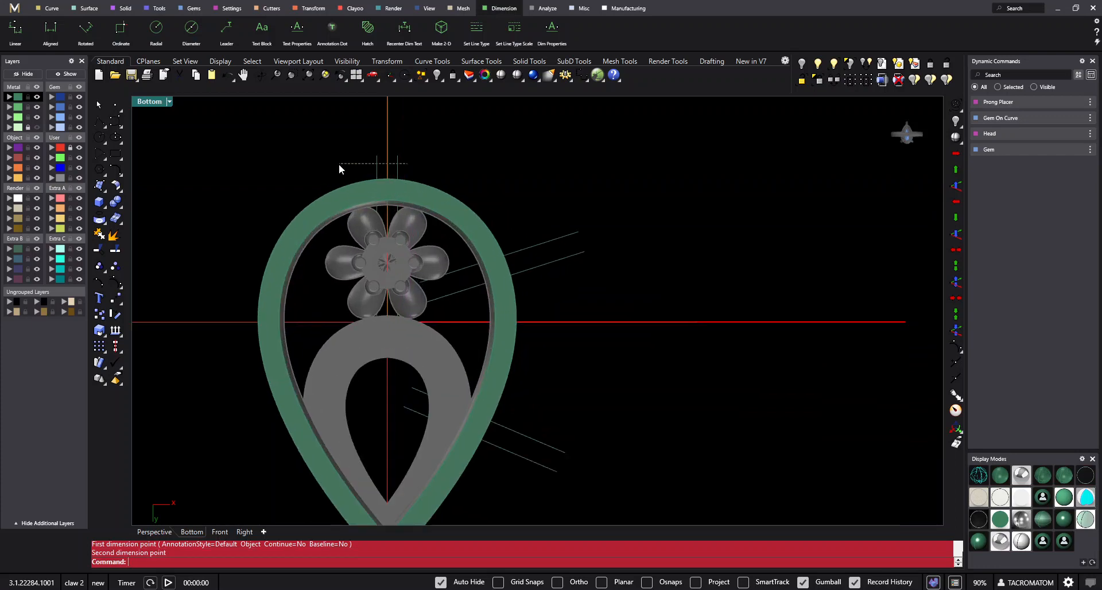
- Move the top vertical pair of guide lines to the rail's upper right shoulder and rotate it across the rail
left_click_drag(417, 219, 476, 217)
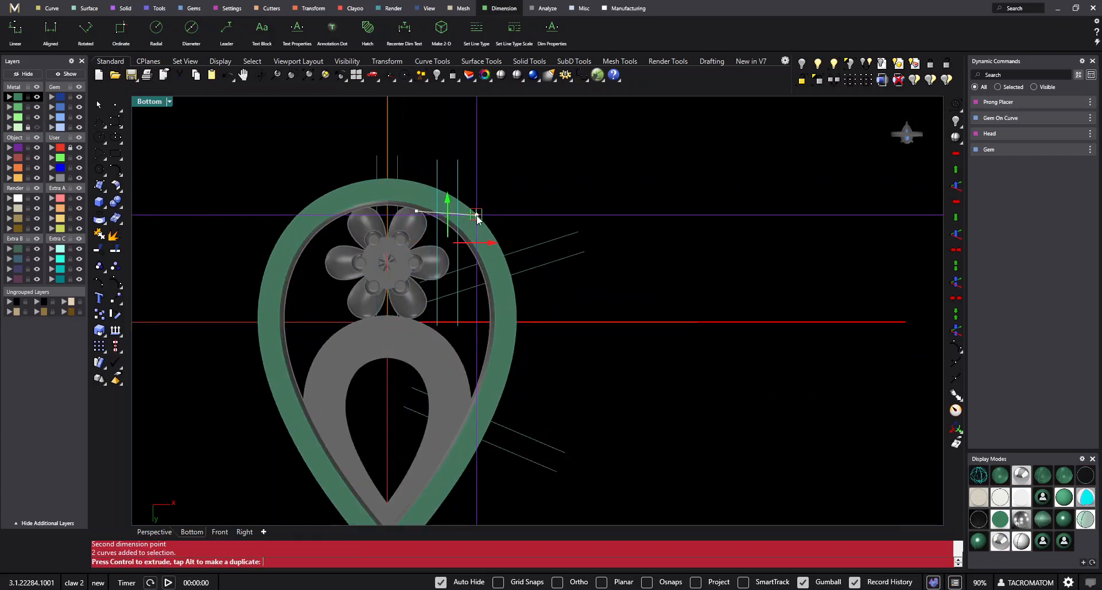
left_click_drag(435, 289, 409, 266)
scroll(486, 246, "up", 2)
left_click_drag(480, 243, 462, 221)
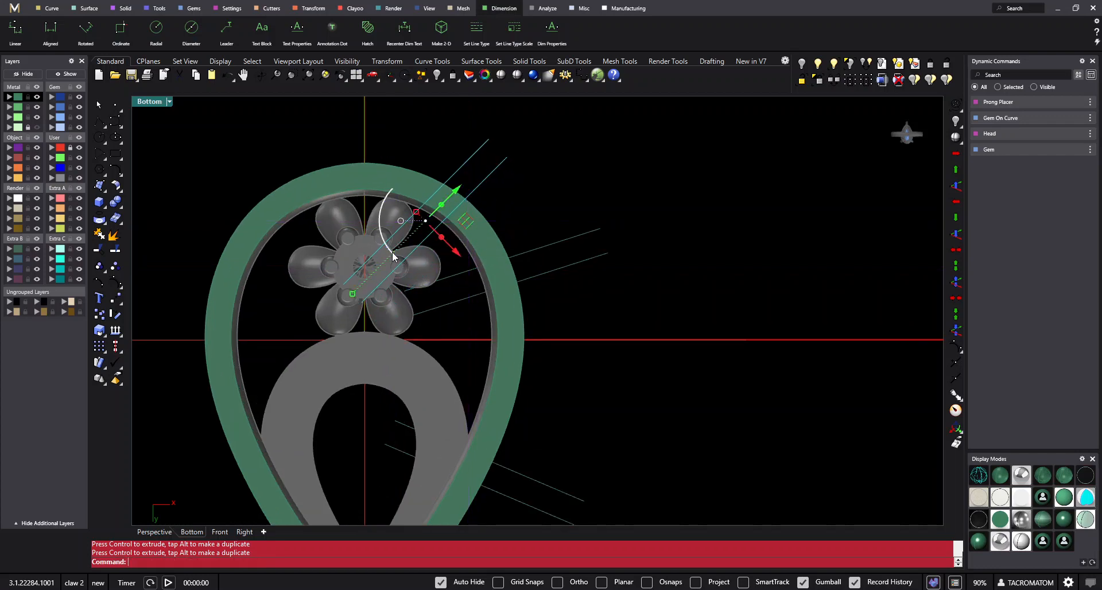
scroll(566, 313, "down", 6)
- Move the middle pair of guide lines down near the horizontal axis and rotate it to lie almost horizontally across the right arm
left_click_drag(561, 262, 563, 293)
scroll(538, 332, "up", 6)
left_click_drag(512, 350, 497, 345)
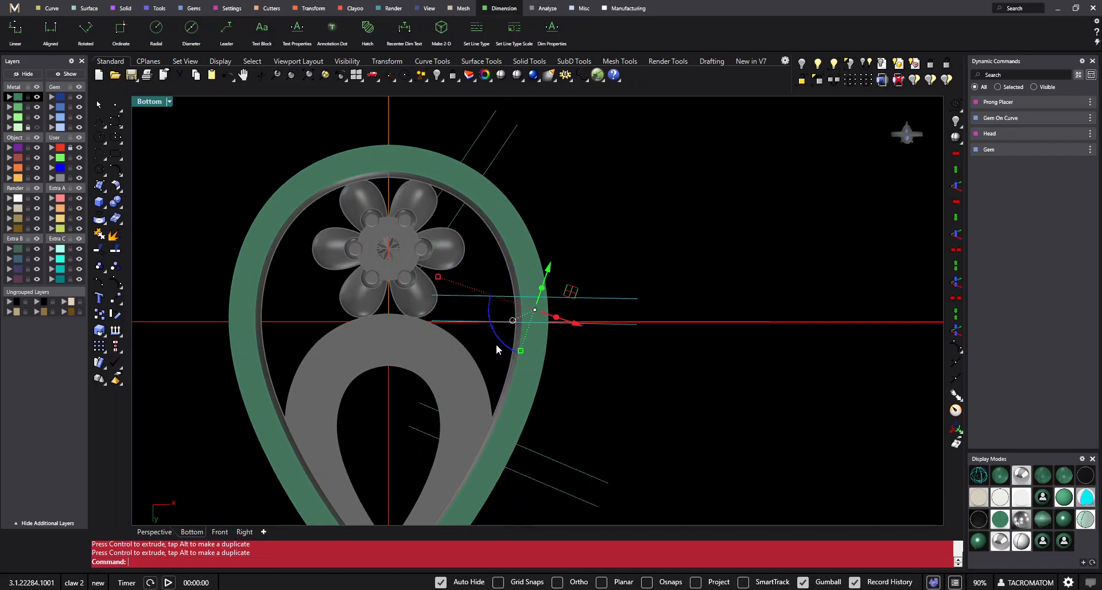
left_click_drag(574, 294, 579, 308)
- Reposition the lower pair of guide lines on the right arm and rotate it slightly clockwise across the rail
scroll(557, 431, "down", 4)
right_click_drag(551, 451, 572, 336)
left_click(573, 351)
scroll(571, 340, "up", 4)
left_click_drag(559, 302, 545, 330)
type("rr")
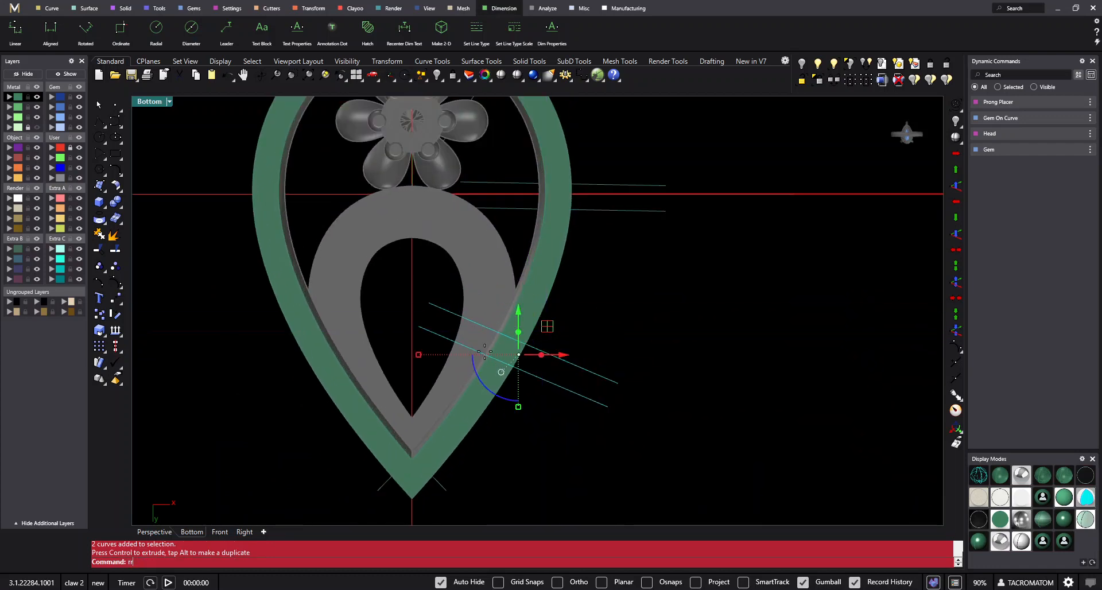
key("space")
left_click(489, 345)
left_click(570, 356)
left_click(563, 368)
- Measure the distance from the lower pair of guide lines to the middle pair without placing a dimension
type("dd")
right_click_drag(559, 371, 542, 395)
key("space")
left_click(535, 353)
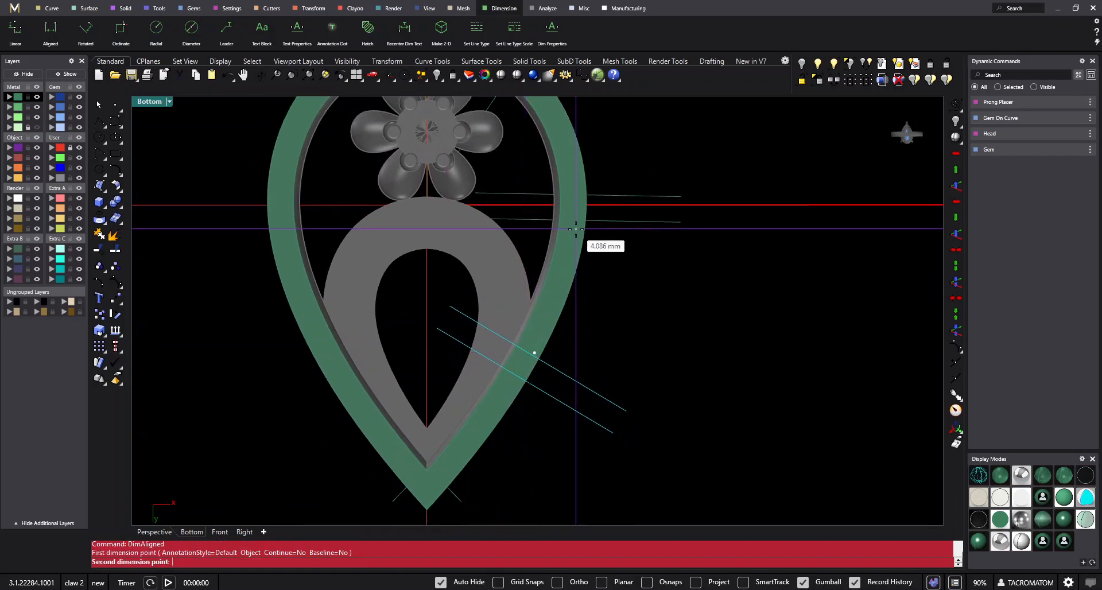
key("Escape")
- Move the middle, nearly horizontal pair of guide lines slightly down the right arm
left_click_drag(660, 221, 640, 153)
right_click_drag(655, 170, 632, 264)
left_click(575, 314, "shift")
scroll(571, 307, "up", 4)
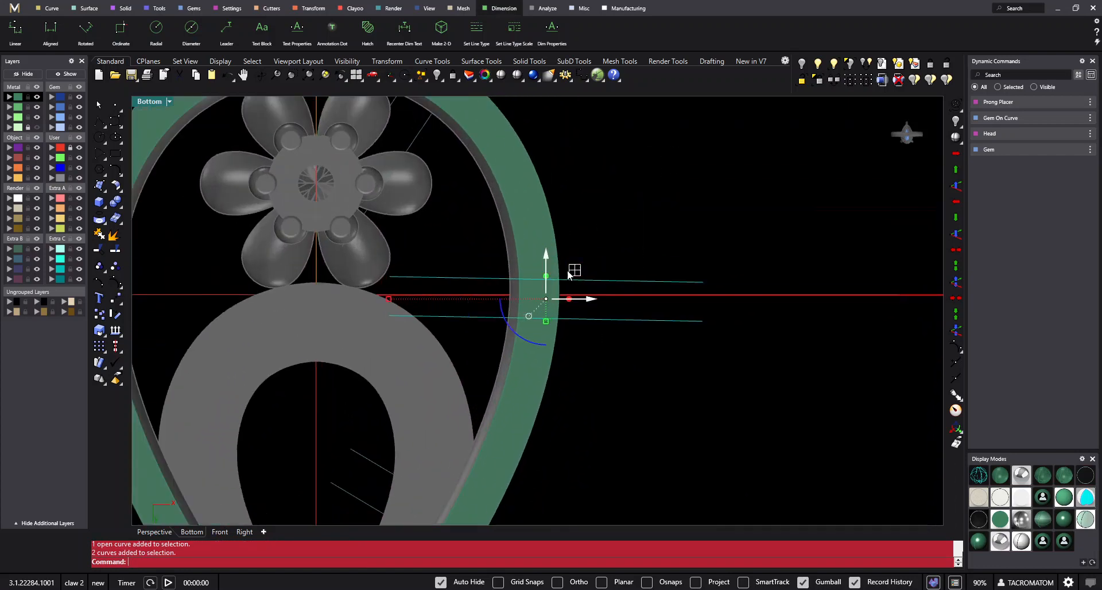
left_click_drag(546, 255, 546, 267)
scroll(546, 267, "down", 2)
right_click_drag(546, 267, 551, 352)
- Measure the distance from the middle pair of guide lines to the shoulder pair without placing a dimension
type("dd")
key("space")
left_click(545, 369)
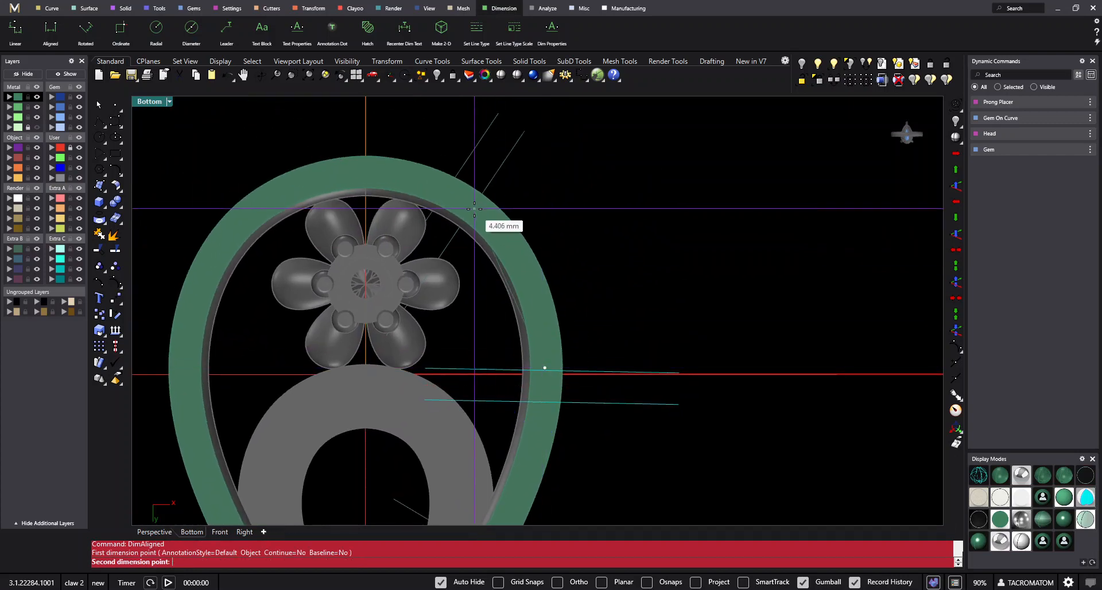
key("Escape")
- Mirror the shoulder pair of guide lines across the vertical axis through the origin (0), keeping the original
right_click_drag(476, 197, 551, 308)
left_click_drag(664, 301, 464, 178)
scroll(482, 221, "down", 2)
right_click_drag(549, 255, 611, 230)
type("mm")
key("space")
type("0")
key("space")
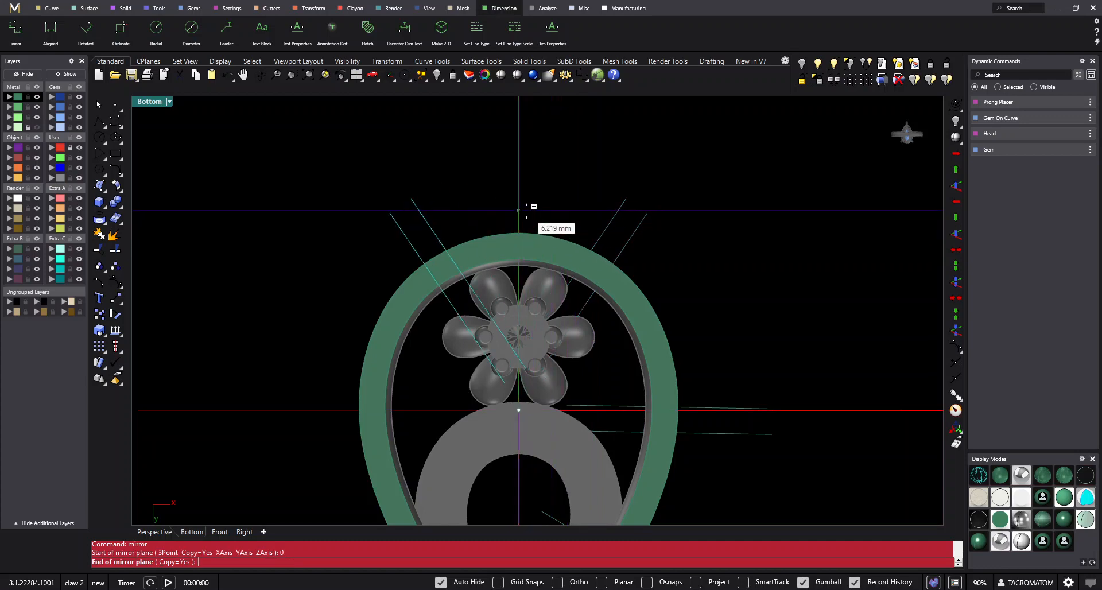
left_click(533, 207)
- Measure the distance across the top of the rail between the two mirrored shoulder pairs without placing a dimension
type("dd")
key("space")
left_click(454, 266)
left_click(584, 259)
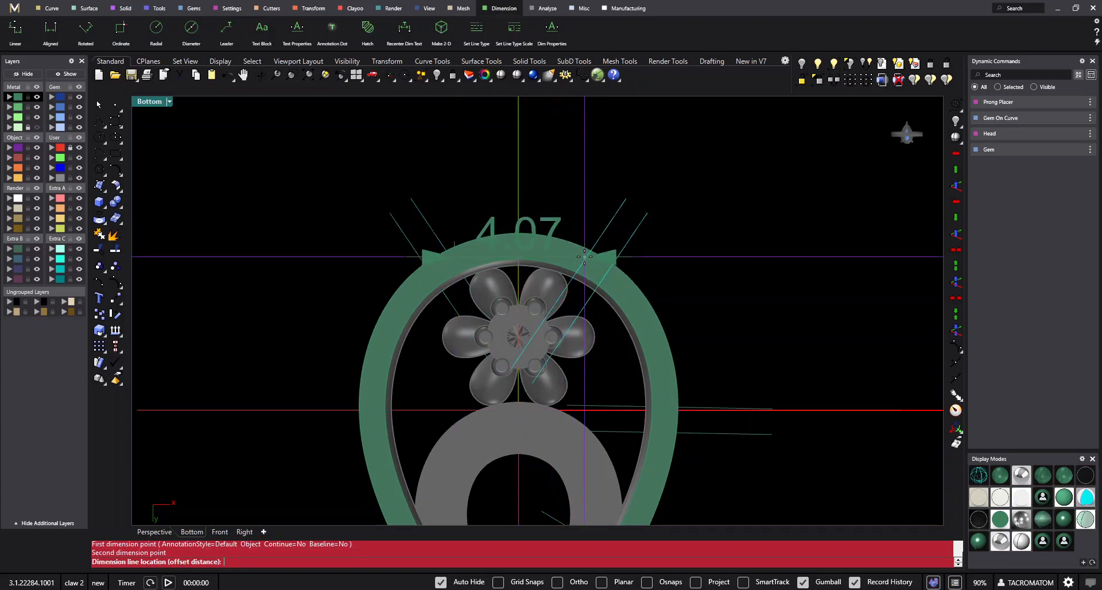
key("Escape")
- Rotate the right shoulder pair of guide lines slightly about its outer end to sit squarer across the rail
left_click_drag(689, 195, 587, 227)
scroll(597, 265, "up", 4)
type("rotate")
key("space")
left_click(677, 193)
left_click(496, 351)
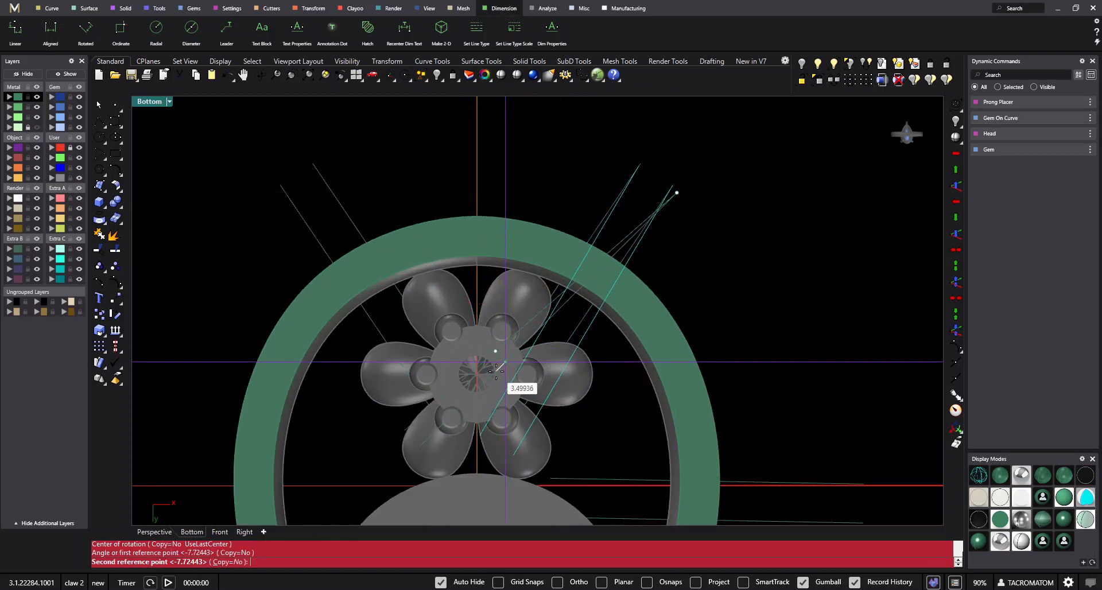
left_click(504, 362)
- Delete the mirrored pair of guide lines on the left shoulder of the rail
scroll(542, 311, "down", 6)
left_click(574, 180)
left_click_drag(443, 208, 398, 227)
scroll(445, 281, "down", 2)
scroll(492, 151, "down", 2)
key("Delete")
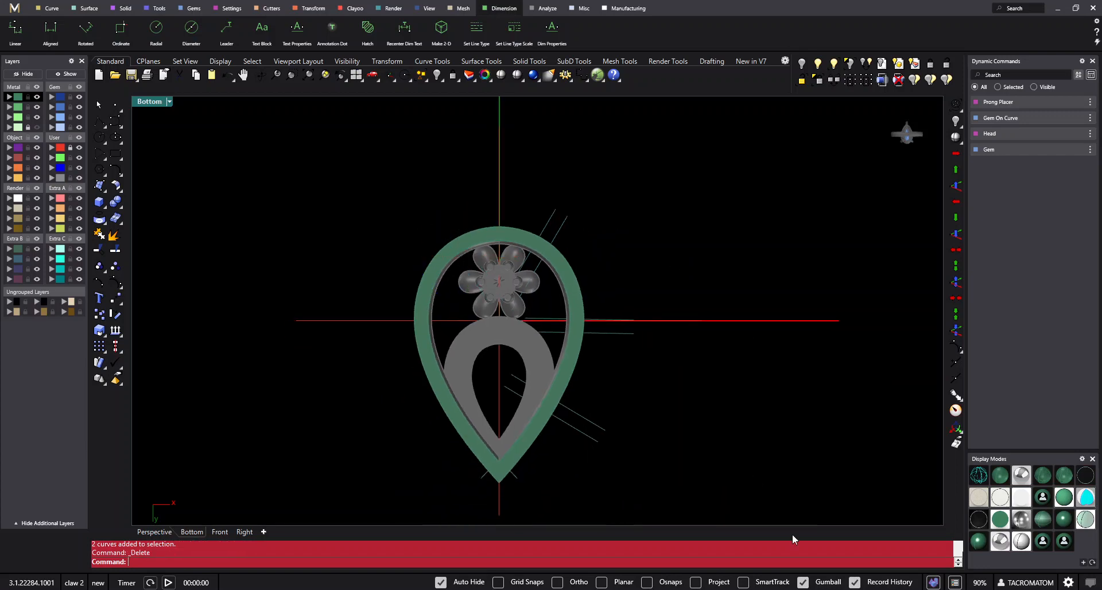
- Toggle the Update Children option of Record History
right_click(788, 544)
left_click(818, 577)
right_click(884, 585)
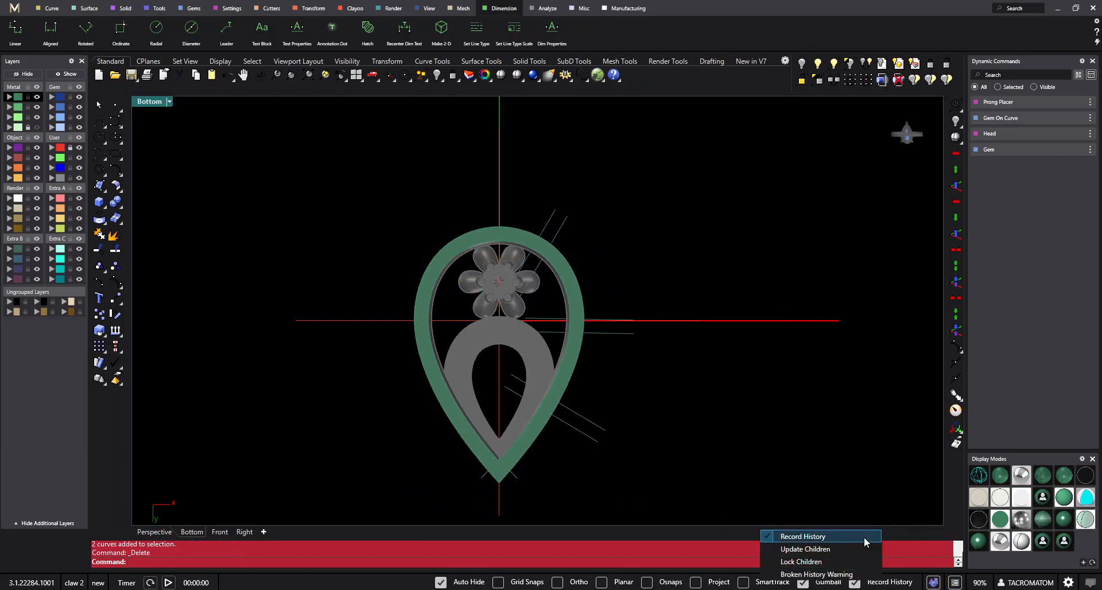
left_click(802, 550)
scroll(576, 409, "up", 2)
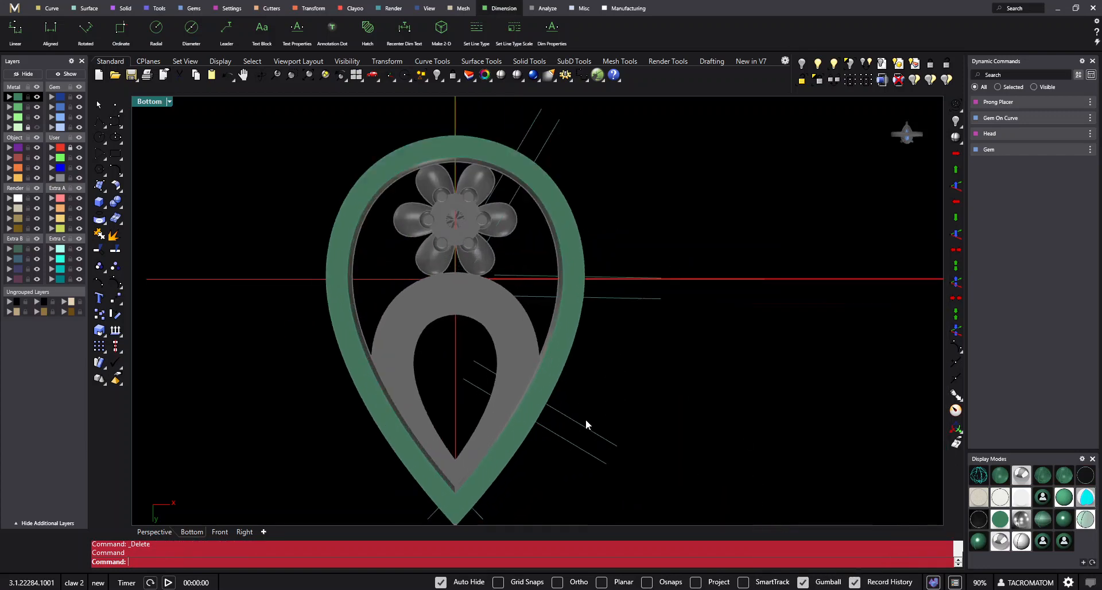
scroll(585, 384, "down", 2)
left_click_drag(581, 282, 473, 441)
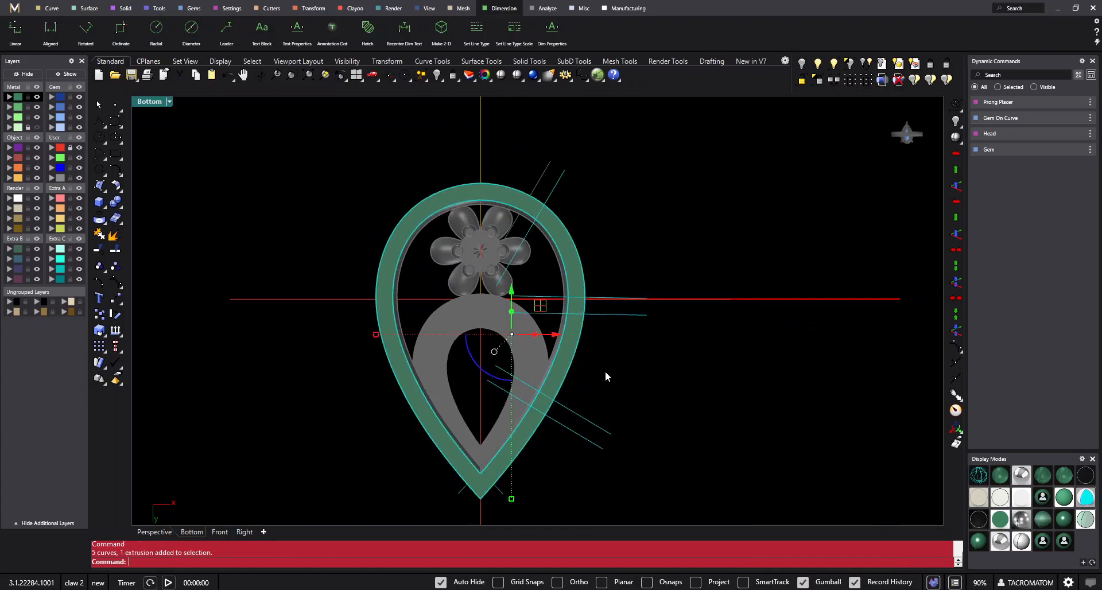
right_click_drag(606, 376, 629, 351)
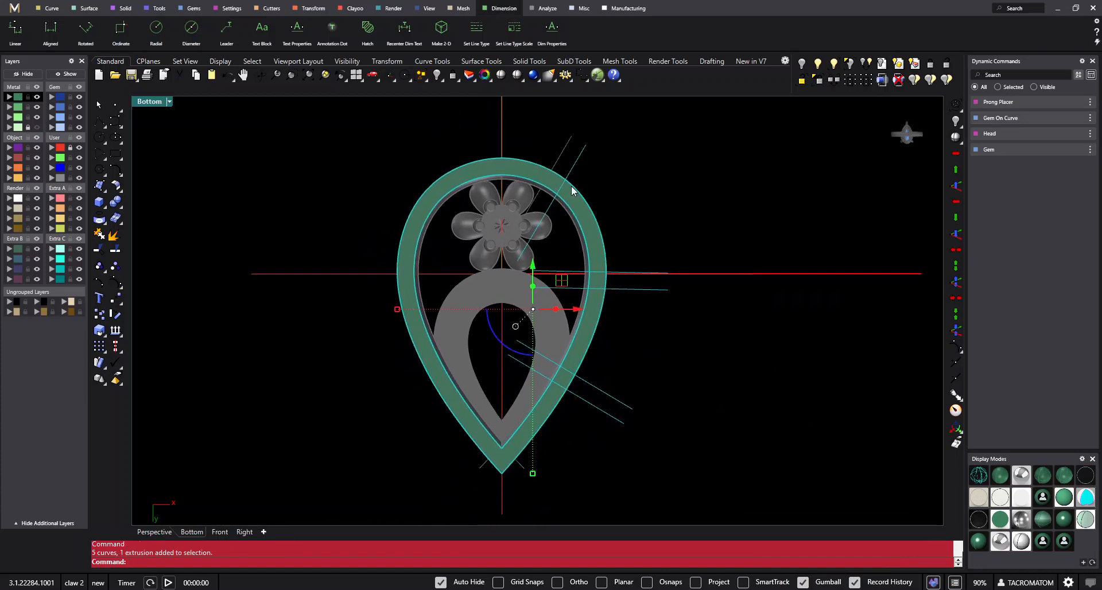
right_click_drag(734, 234, 710, 299)
left_click(678, 278)
scroll(664, 246, "down", 4)
- Split the teardrop rail extrusion using all the guide lines on the right arm and at the tip as cutting objects
left_click(602, 348)
scroll(602, 342, "up", 4)
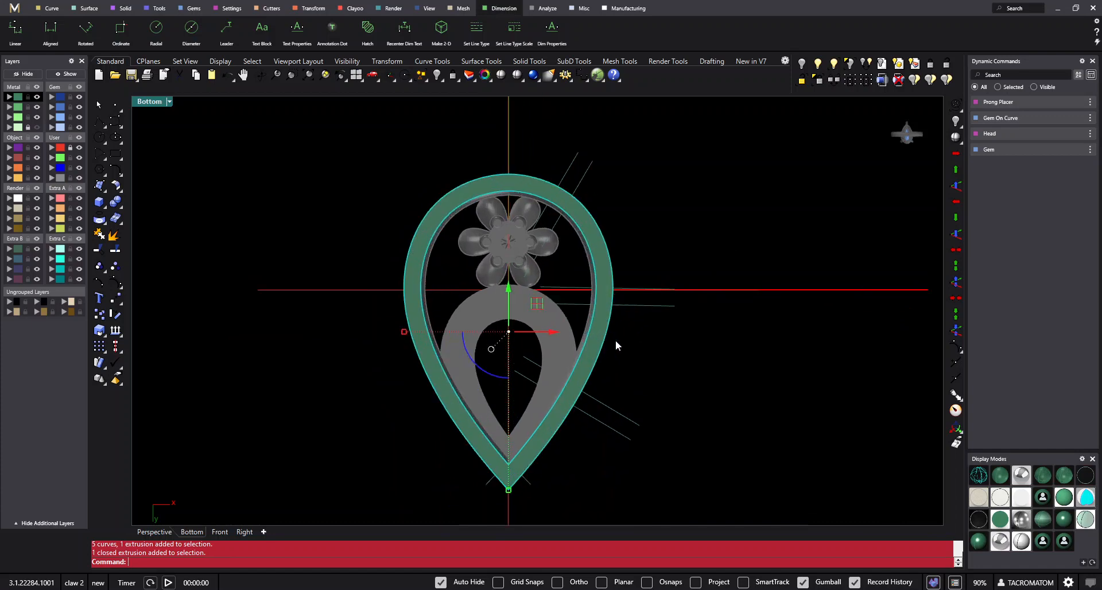
right_click_drag(639, 360, 602, 340)
left_click(601, 339)
left_click(559, 313)
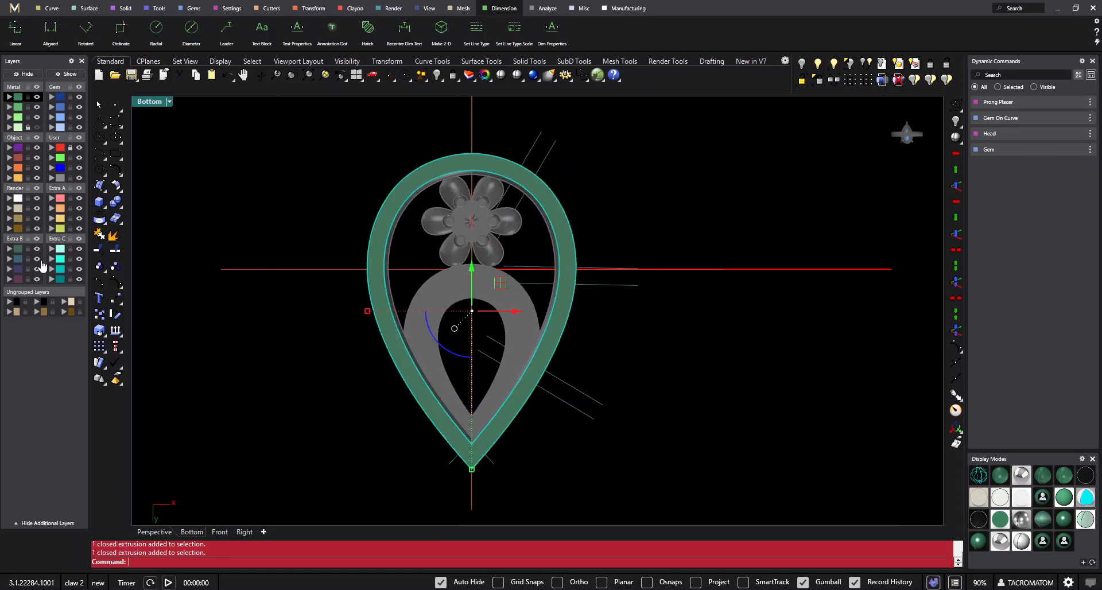
left_click(114, 252)
scroll(305, 258, "down", 6)
left_click_drag(328, 140, 609, 451)
scroll(339, 284, "up", 4)
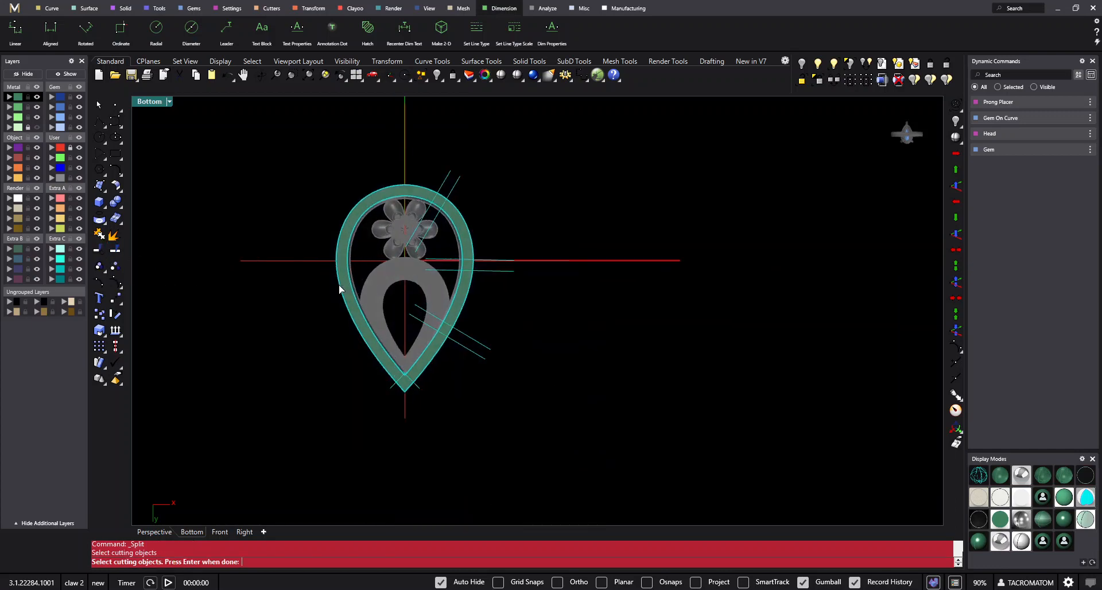
key("Return")
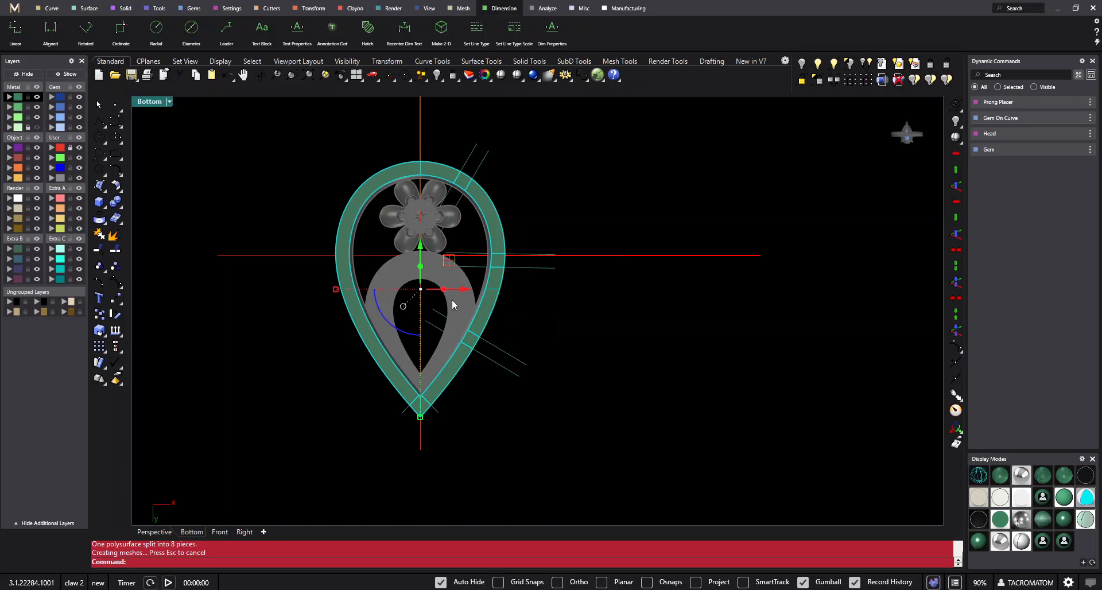
- Cap all the split rail pieces into closed solids with the Cap command
type("Cap")
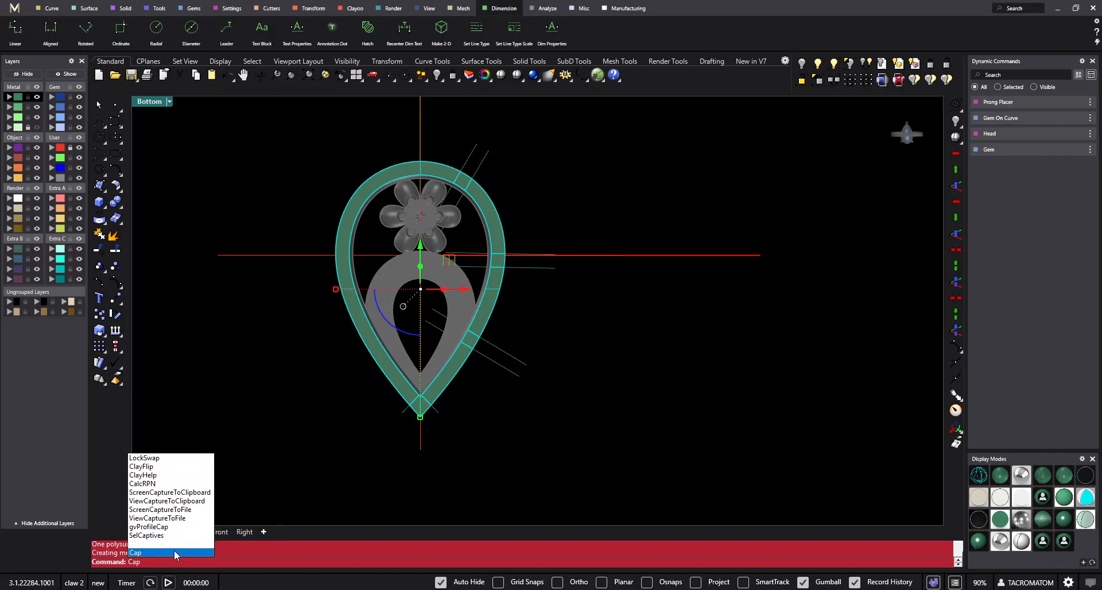
left_click(174, 552)
scroll(454, 417, "up", 4)
scroll(504, 290, "down", 4)
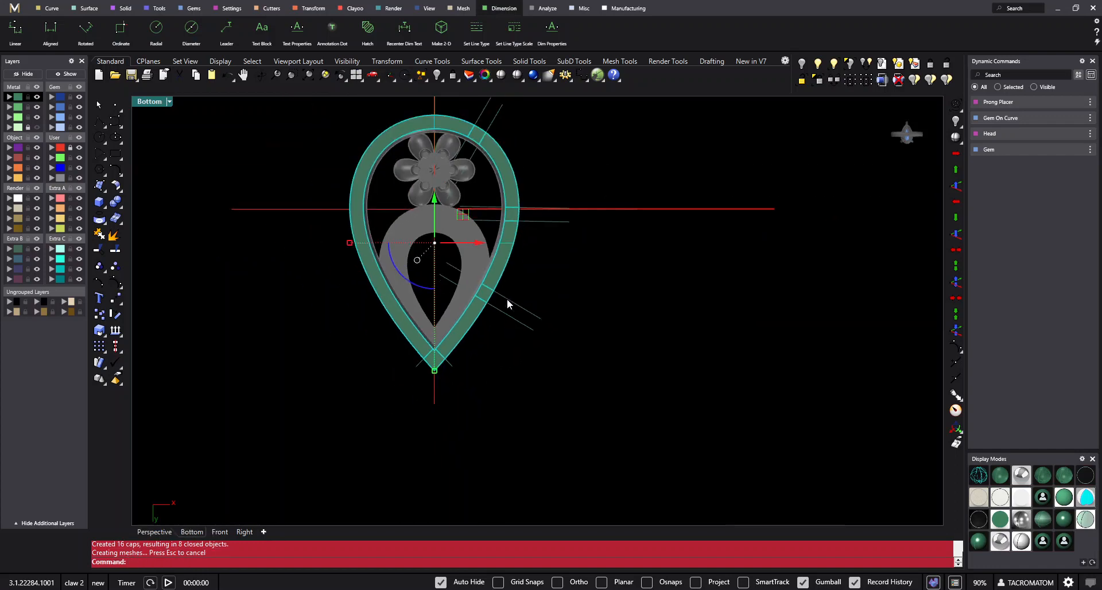
- Delete the long rail segments between the cuts, keeping the three small blocks on the right arm and the one at the tip
right_click_drag(514, 307, 525, 351)
scroll(485, 388, "up", 2)
left_click(519, 381)
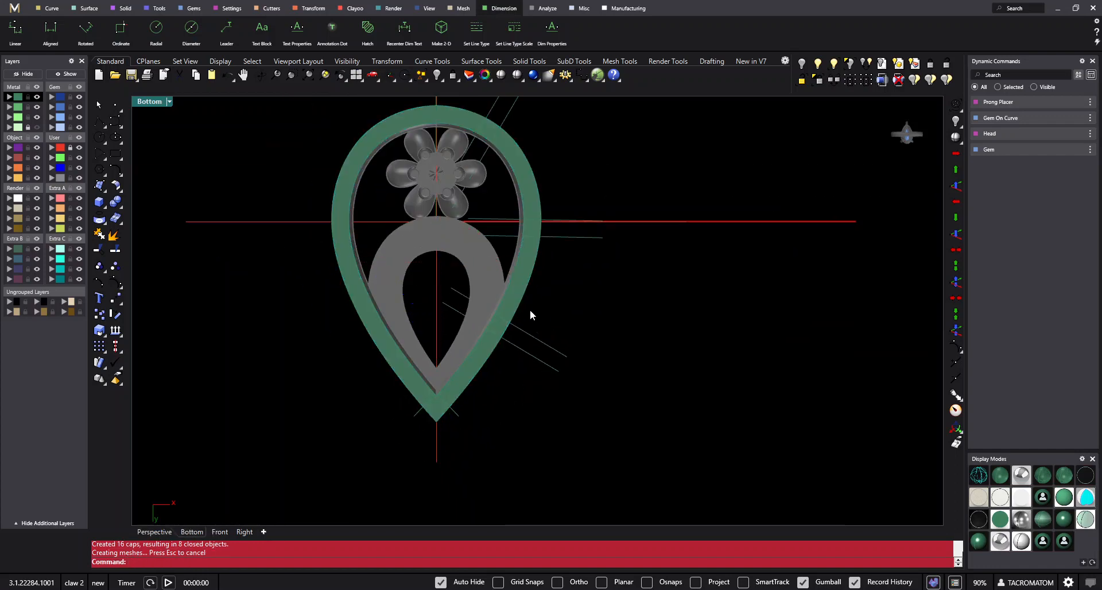
right_click_drag(585, 276, 635, 347)
left_click(528, 407)
right_click_drag(534, 404, 555, 389)
key("Delete")
left_click_drag(481, 297, 463, 304)
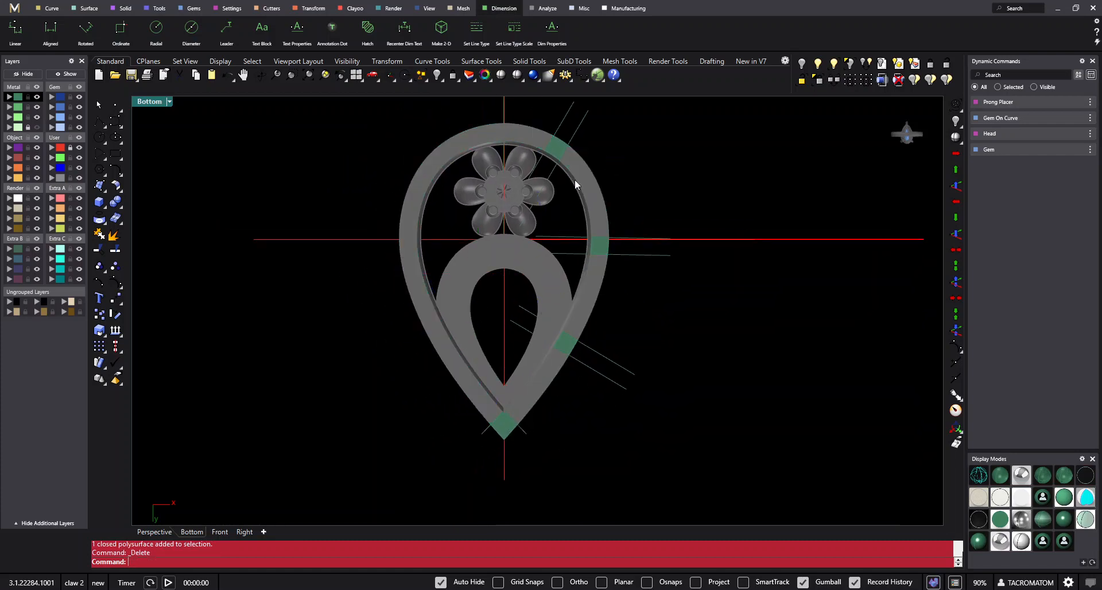
- Delete the guide lines at the right-arm blocks and at the tip of the teardrop
right_click_drag(575, 179, 563, 273)
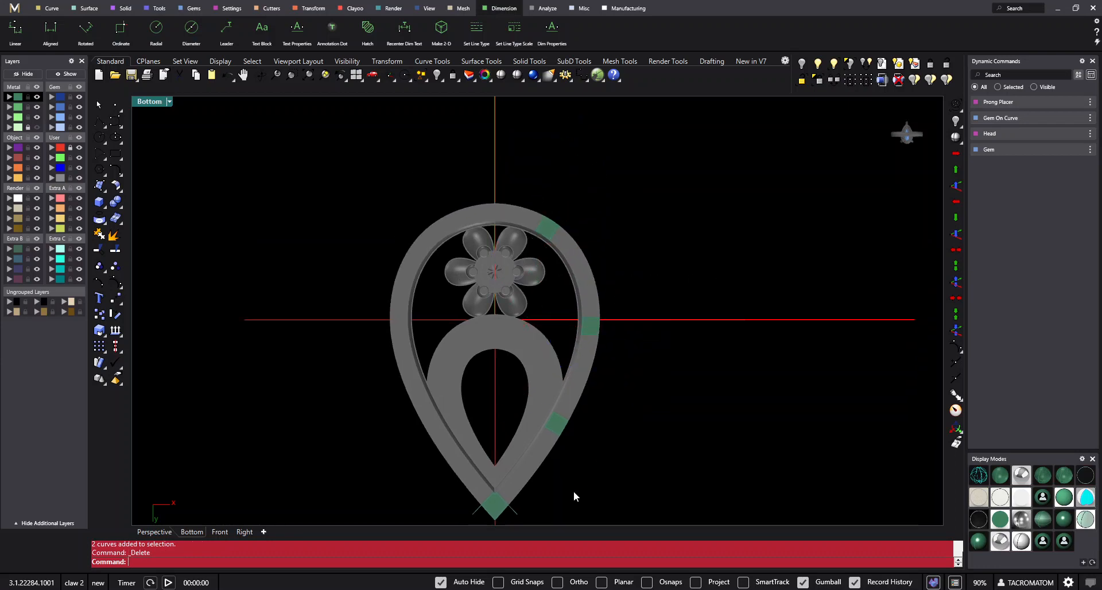
right_click_drag(573, 492, 593, 397)
scroll(535, 420, "up", 2)
left_click(535, 417)
key("Delete")
scroll(505, 414, "down", 3)
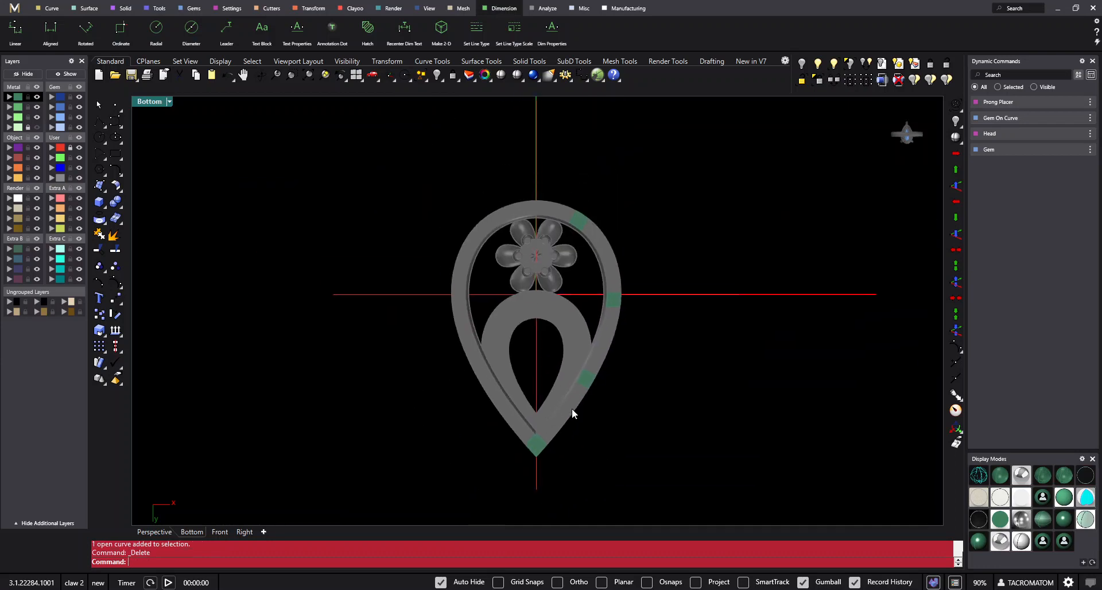
- Mirror the three right-arm connector blocks to the left arm across the vertical axis through the origin (0)
left_click_drag(548, 412, 671, 147)
type("Mirror")
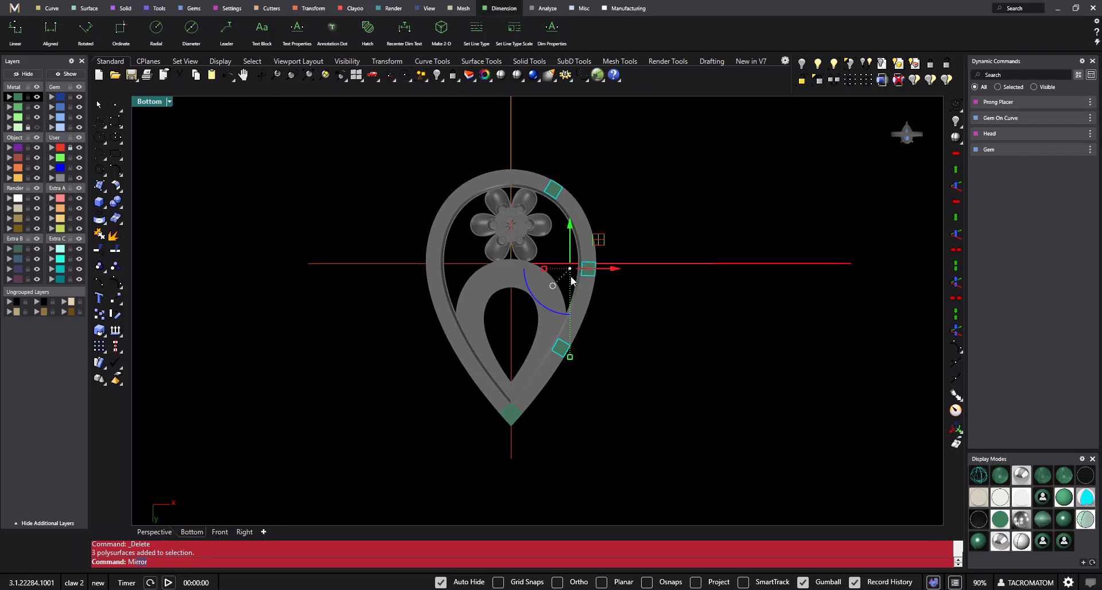
key("Return")
type("0")
key("Return")
right_click_drag(554, 253, 540, 280)
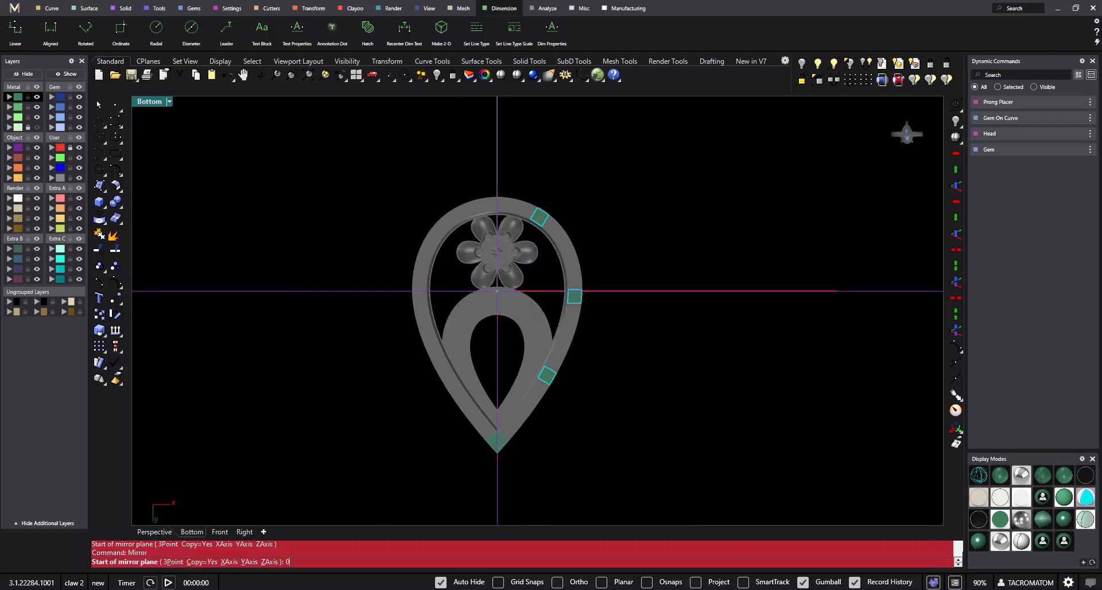
left_click(534, 208)
- Examine the seven connector blocks against the back rail and the front frame in the Perspective view
left_click(356, 75)
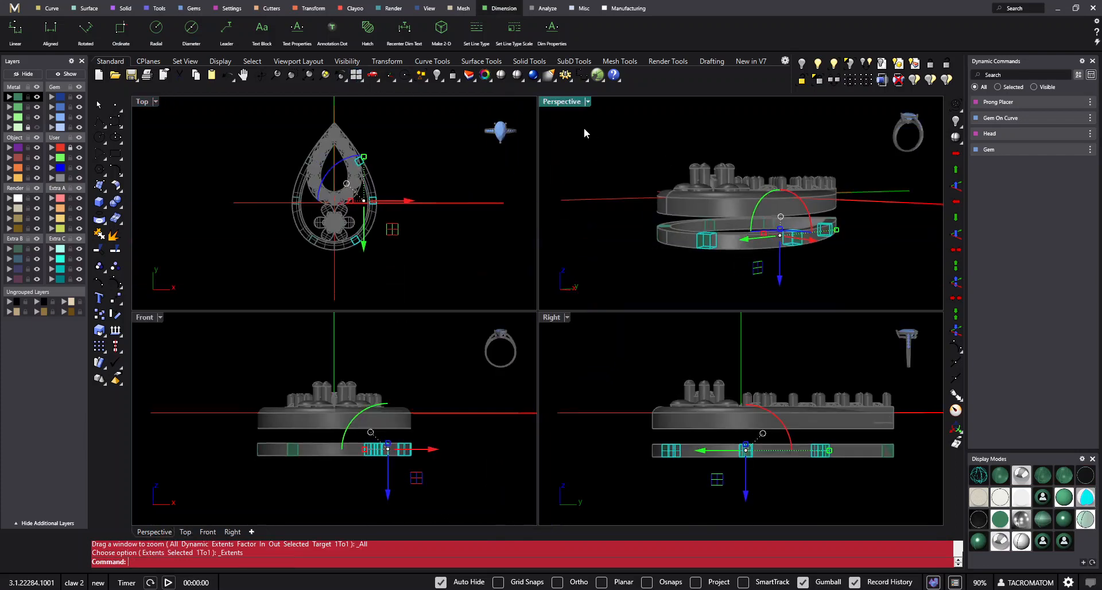
double_click(560, 101)
scroll(790, 360, "up", 3)
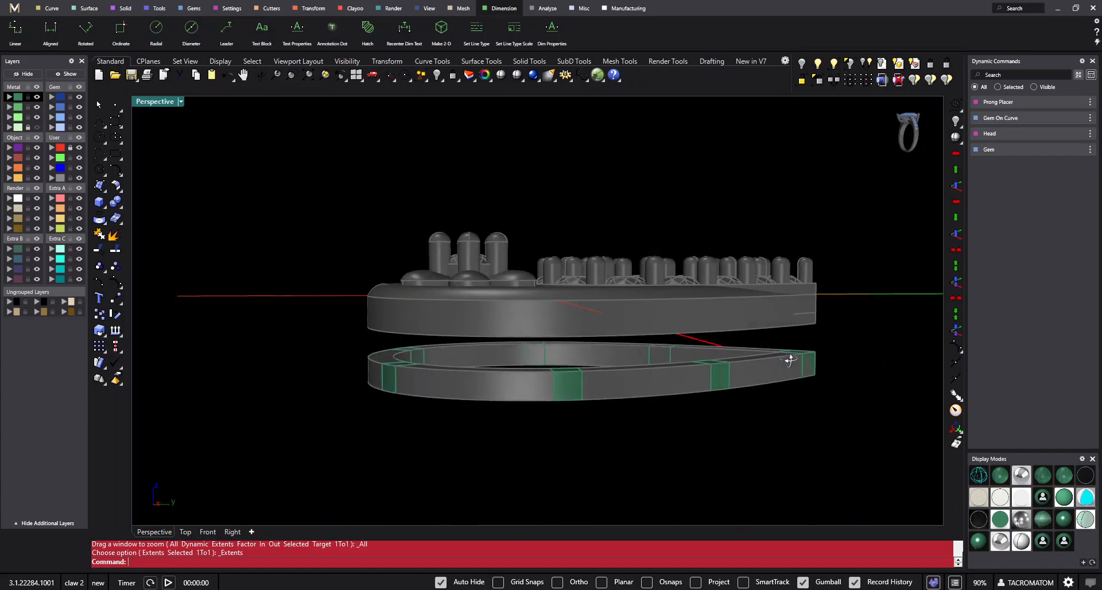
mouse_move(790, 360)
right_mouse_down()
mouse_move(799, 320)
mouse_move(635, 349)
mouse_move(760, 381)
mouse_move(595, 373)
mouse_move(671, 388)
mouse_move(453, 396)
mouse_move(387, 385)
mouse_move(557, 340)
mouse_move(485, 347)
mouse_move(713, 401)
mouse_move(825, 362)
mouse_move(793, 369)
right_mouse_up()
left_click_drag(807, 290, 290, 481)
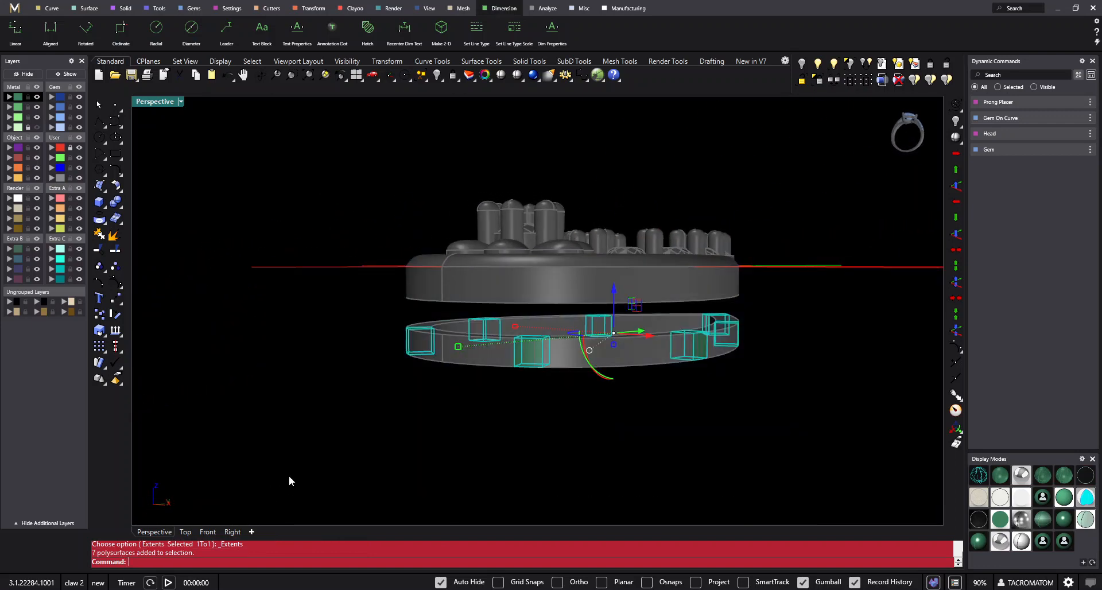
right_click_drag(505, 422, 744, 335)
left_click(704, 421)
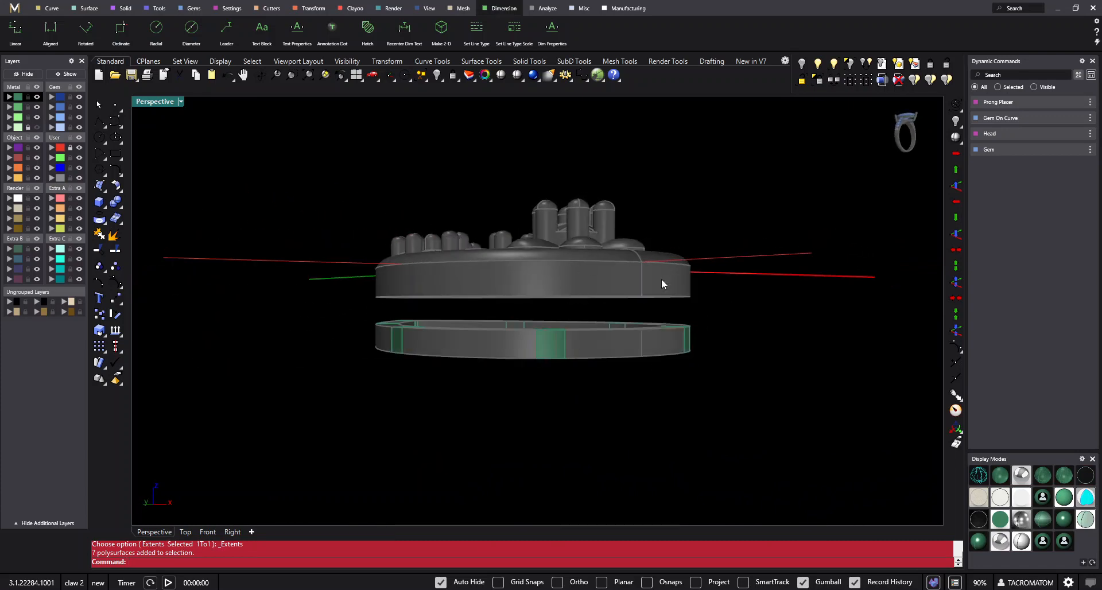
left_click_drag(722, 245, 381, 420)
left_click(622, 412)
right_click_drag(436, 421, 653, 407)
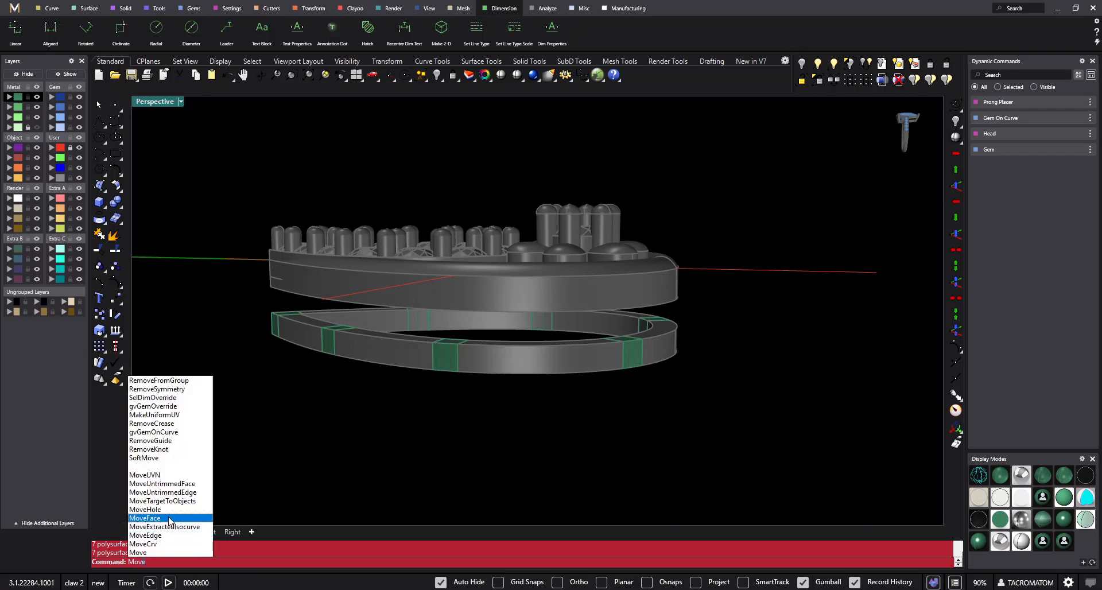
left_click(167, 519)
scroll(415, 350, "up", 5)
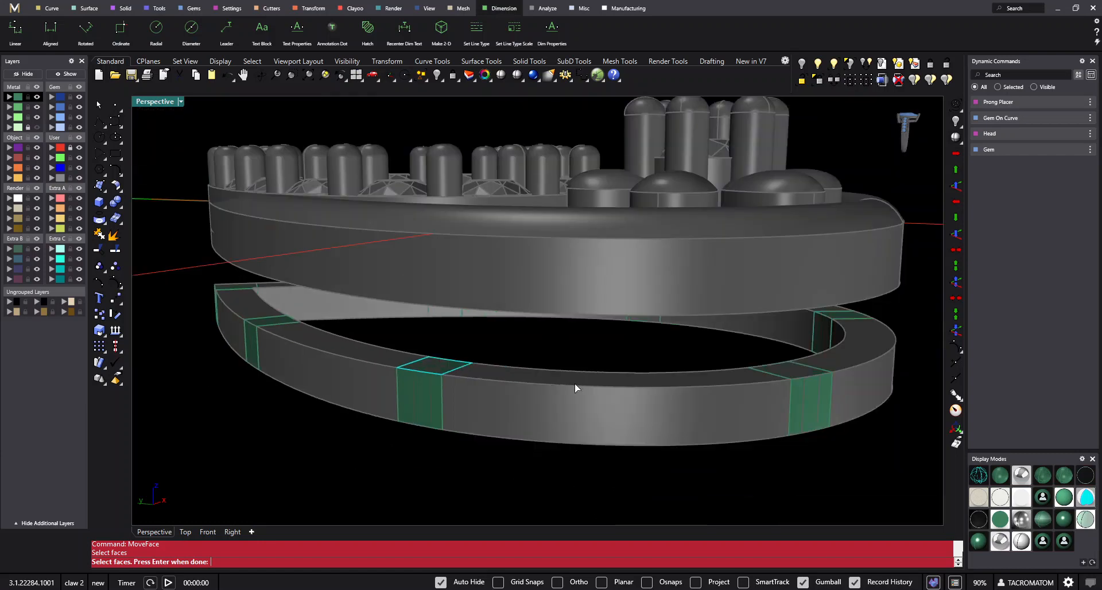
right_click_drag(575, 389, 784, 421)
scroll(776, 411, "down", 4)
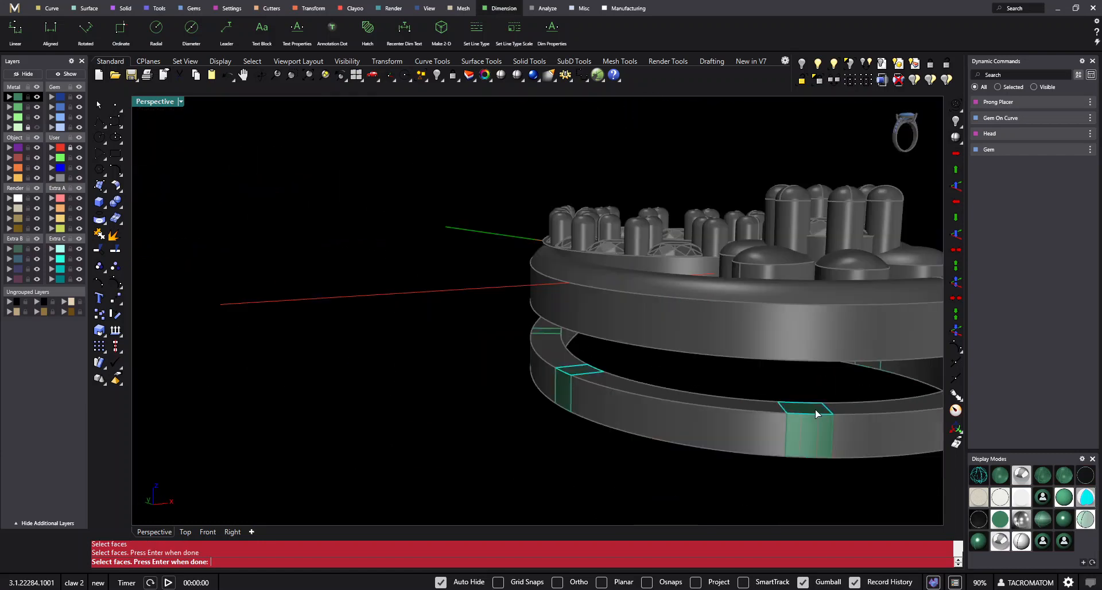
scroll(817, 412, "down", 5)
right_click_drag(448, 327, 706, 321)
scroll(309, 368, "up", 6)
left_click(312, 346)
scroll(564, 372, "down", 4)
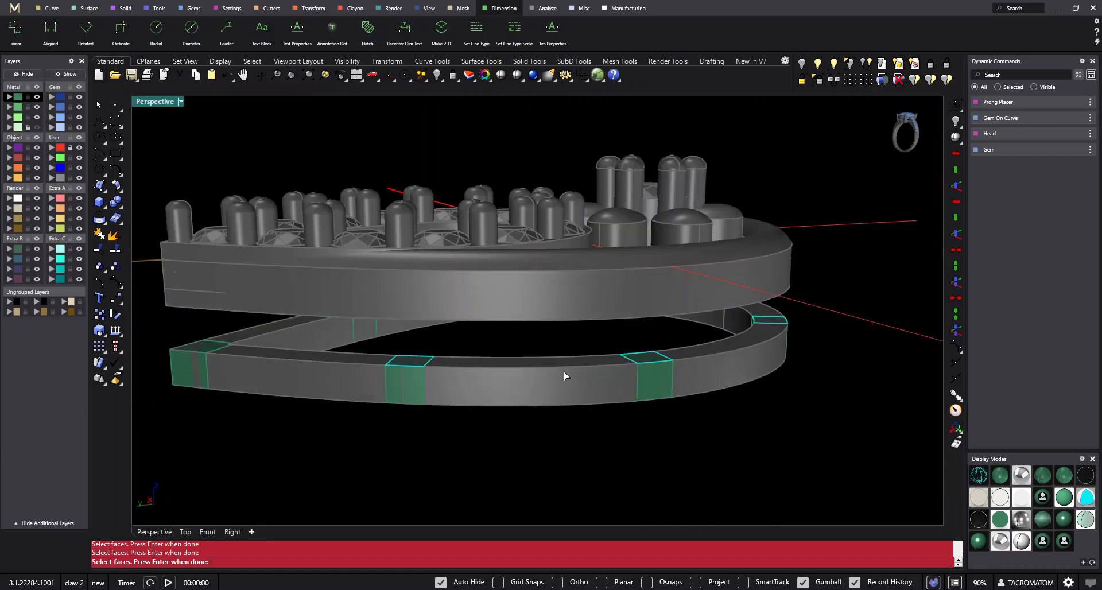
scroll(287, 353, "up", 3)
left_click(303, 368)
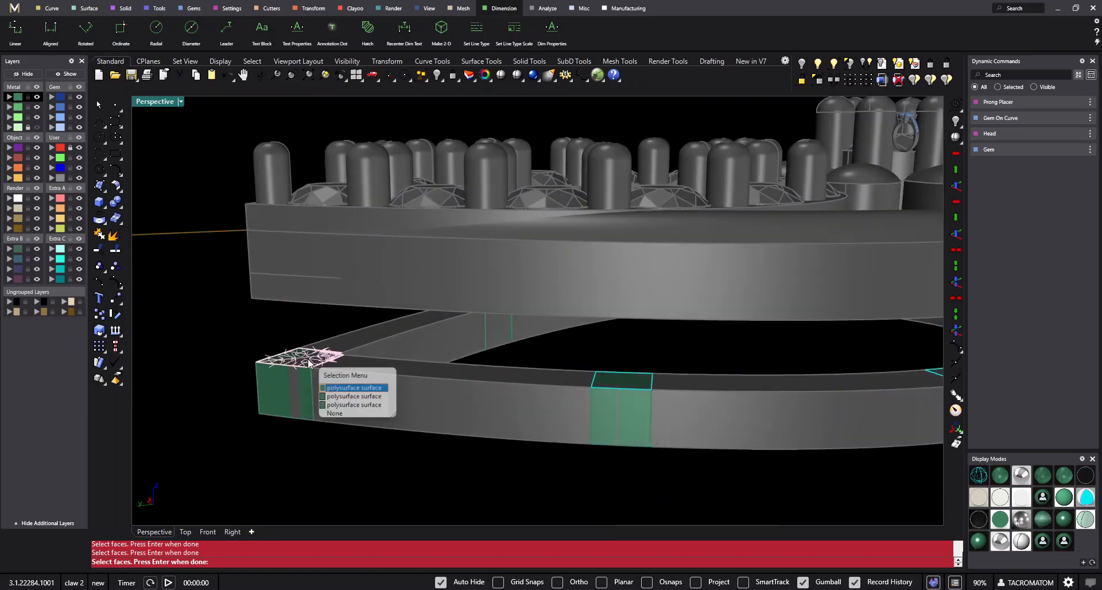
left_click(372, 390)
scroll(343, 350, "down", 4)
mouse_move(367, 355)
right_mouse_down()
mouse_move(401, 337)
mouse_move(357, 338)
right_mouse_up()
left_click_drag(219, 316, 869, 380)
right_click_drag(869, 380, 725, 366)
scroll(432, 316, "down", 4)
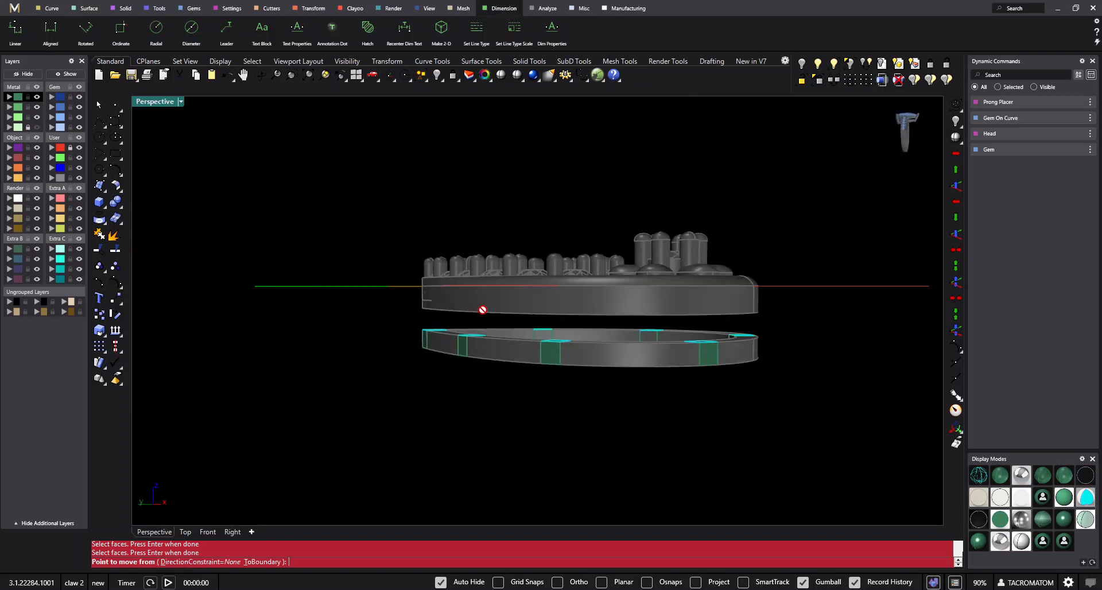
scroll(483, 310, "up", 2)
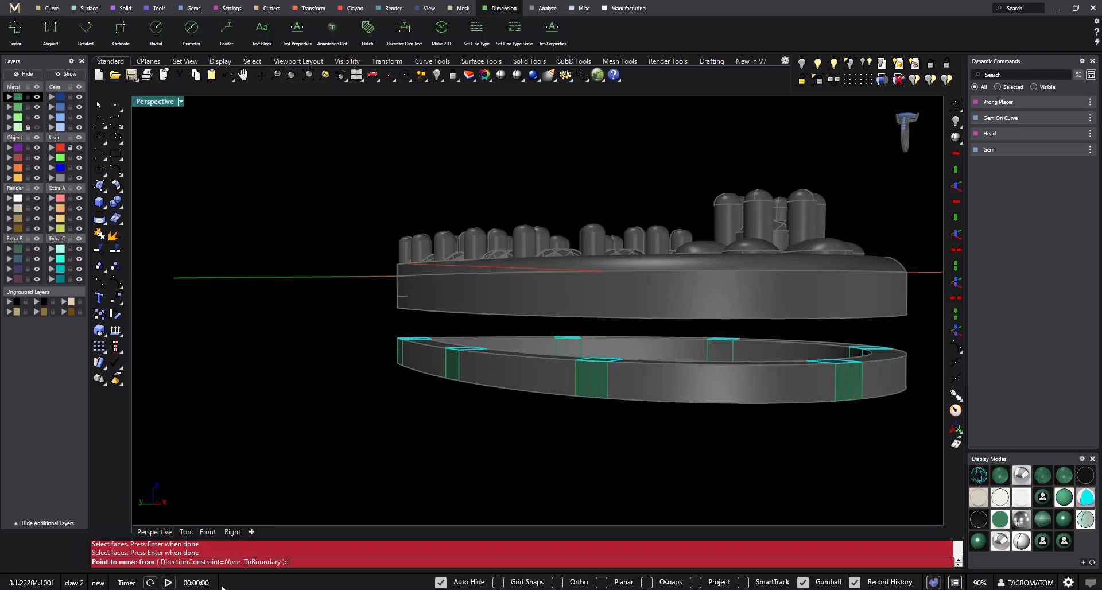
left_click(234, 561)
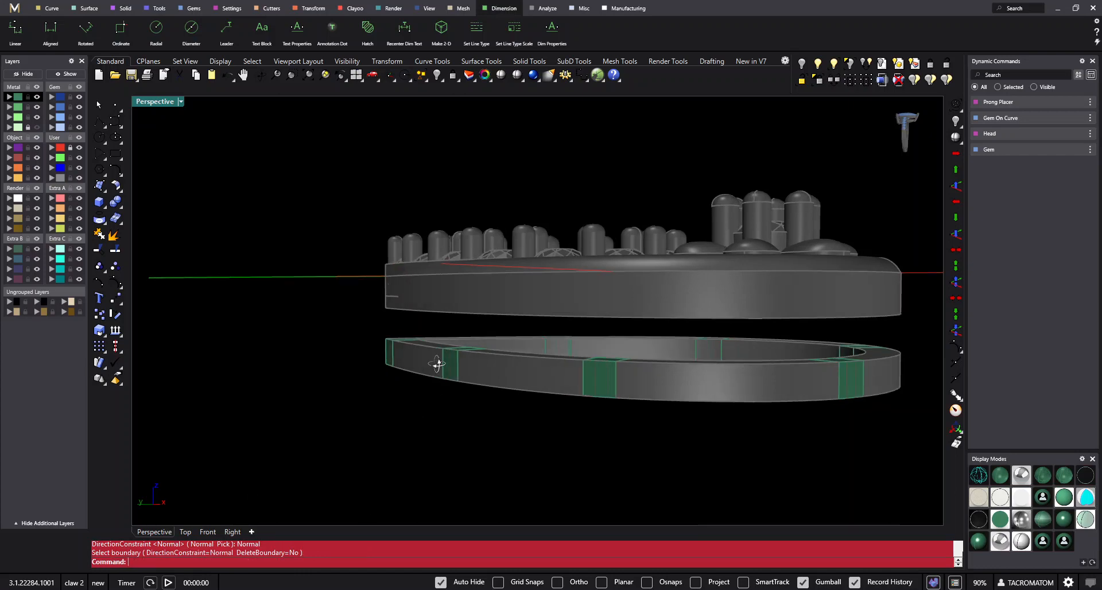
- Move the upper faces of all seven connector blocks up into the front frame with MoveFace, using the Normal direction constraint
right_click_drag(438, 364, 480, 352)
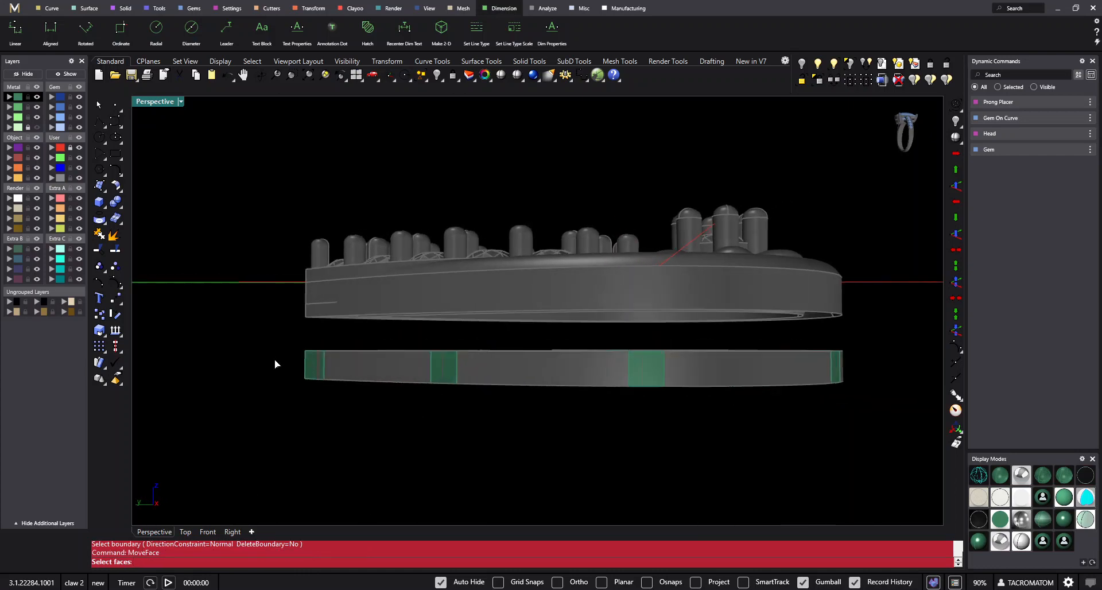
left_click_drag(274, 361, 942, 272)
right_click_drag(834, 308, 631, 407)
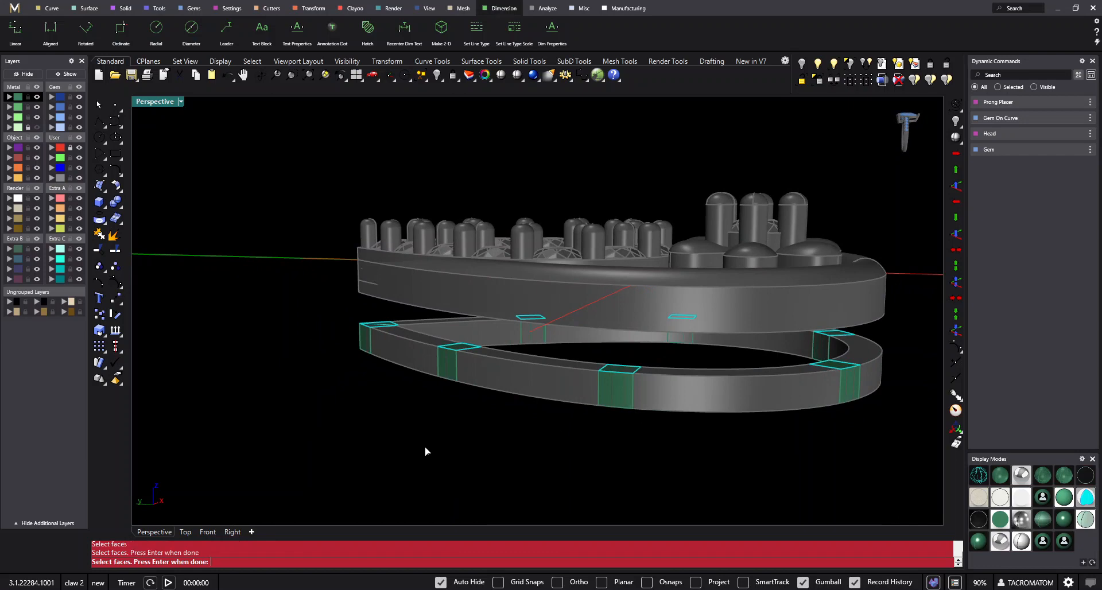
key("Return")
left_click(388, 455)
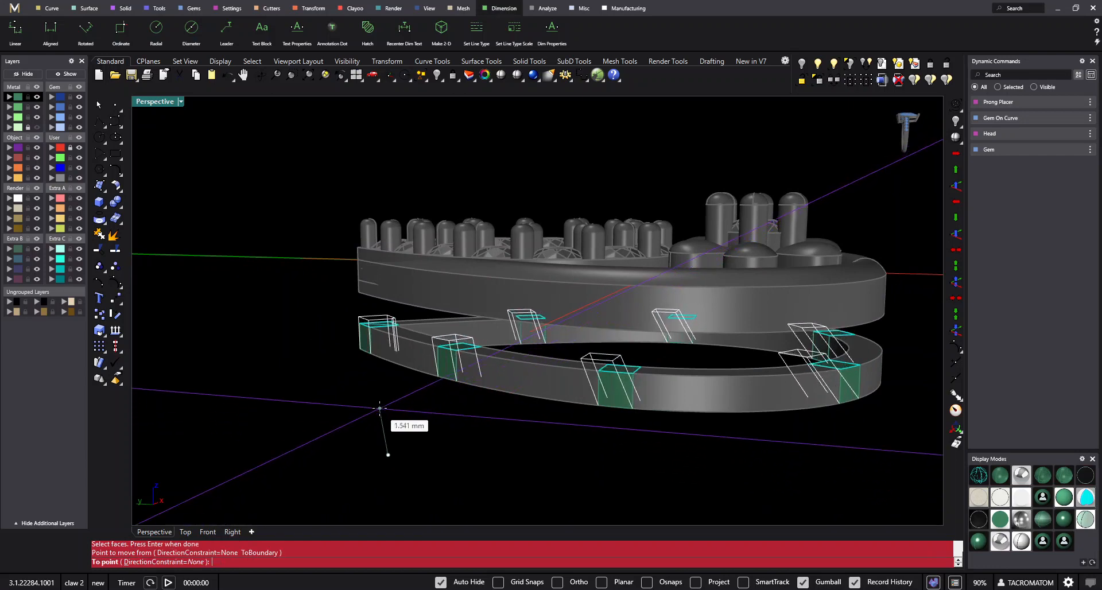
left_click(217, 562)
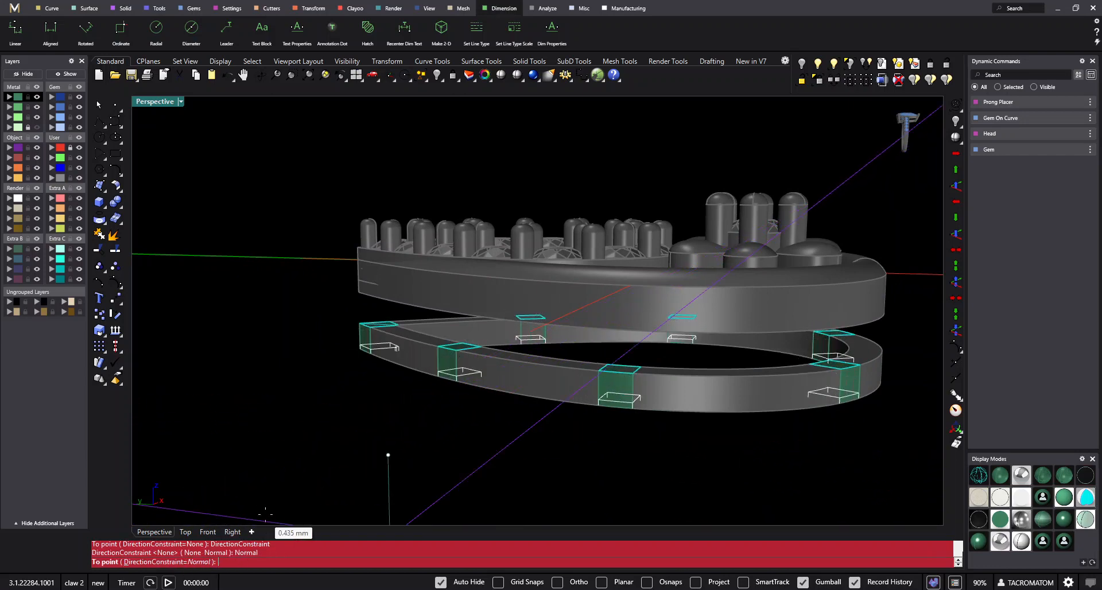
left_click(485, 295)
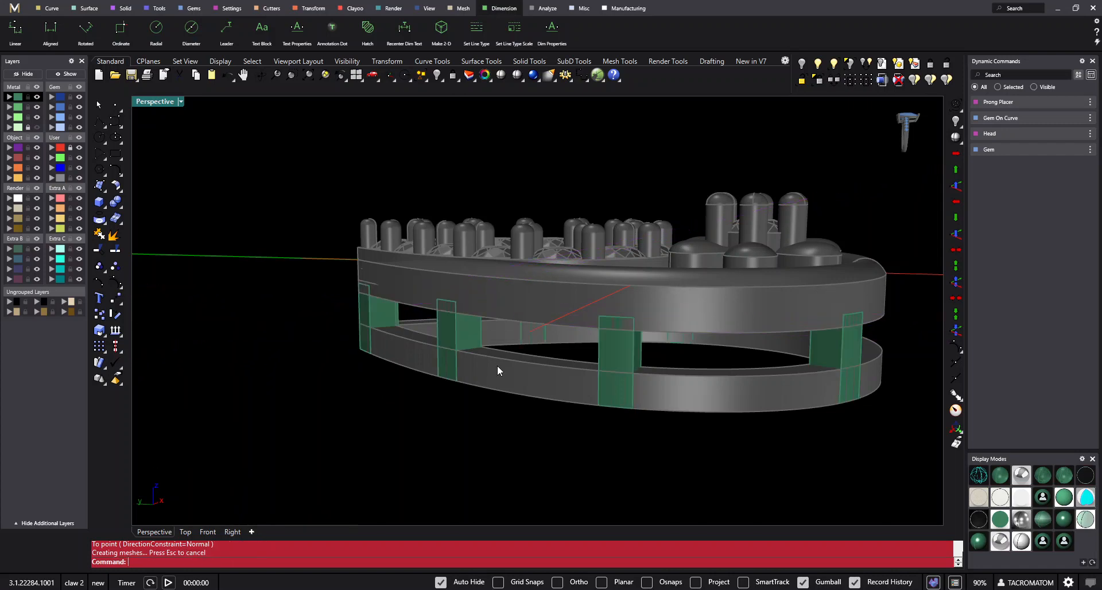
- Group the seven connector blocks that join the front frame to the back rail
right_click_drag(494, 369, 747, 253)
left_click_drag(788, 227, 402, 339)
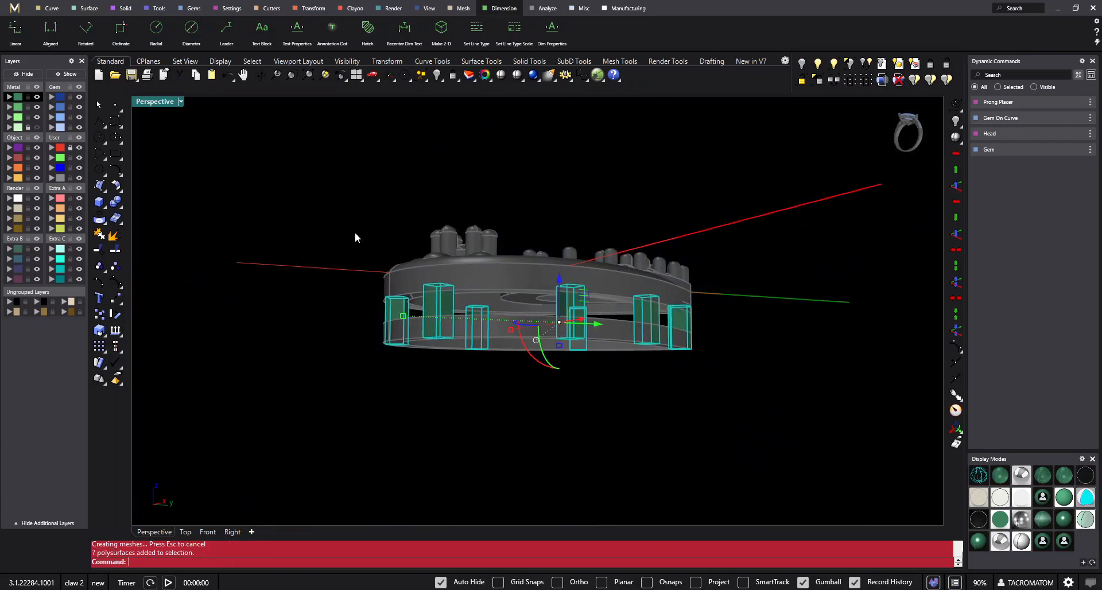
right_click_drag(151, 283, 394, 345)
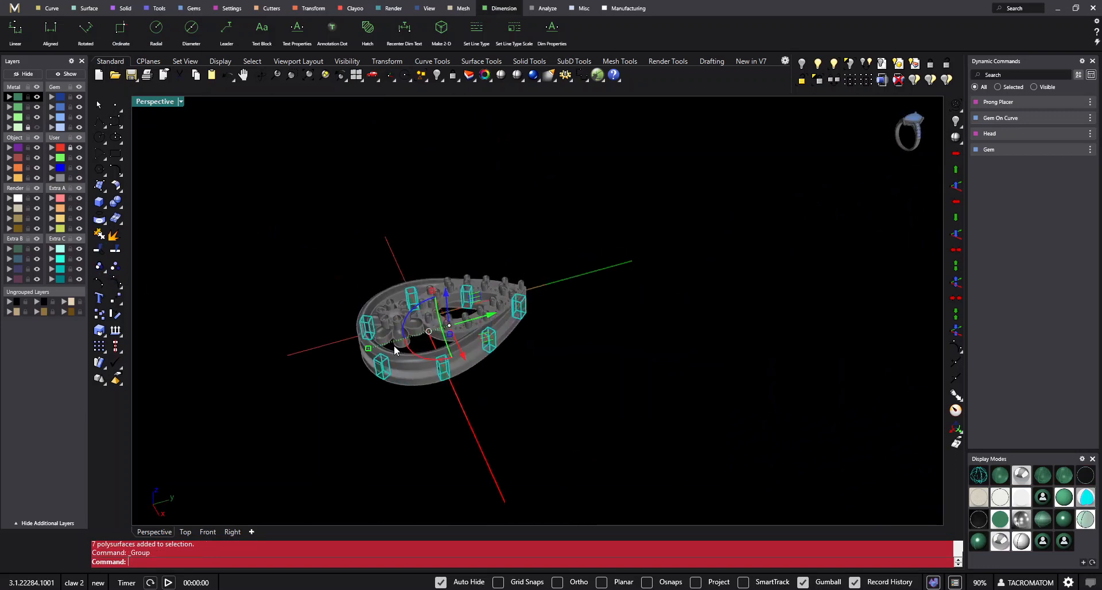
- Unlock all the locked earring parts, including the frame, rail, flower, gems and prongs
left_click(803, 81)
right_click_drag(528, 263, 643, 316)
left_click_drag(651, 217, 322, 543)
right_click(543, 364)
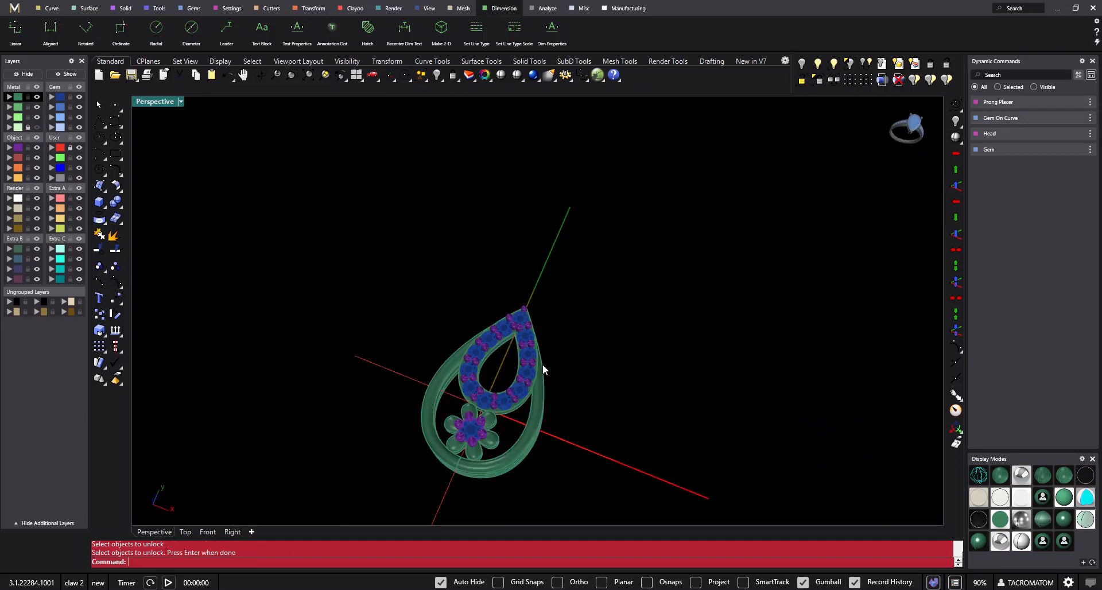
scroll(544, 363, "down", 8)
scroll(505, 359, "up", 8)
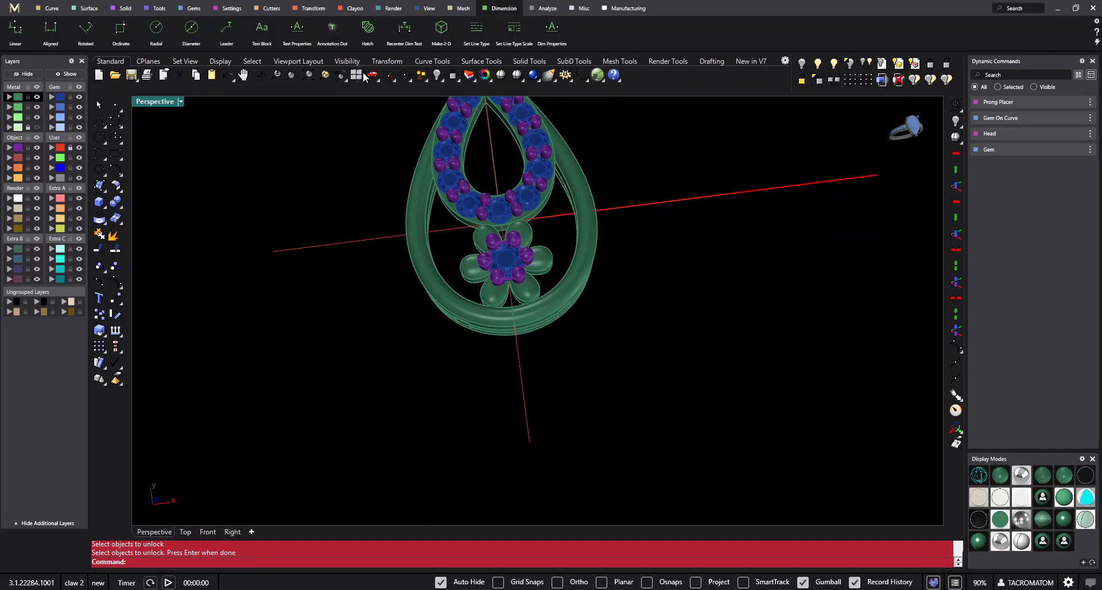
- Select every part of the earring in the four-viewport layout and group them all together
double_click(362, 74)
key("ctrl+alt+e")
left_click_drag(444, 107, 225, 270)
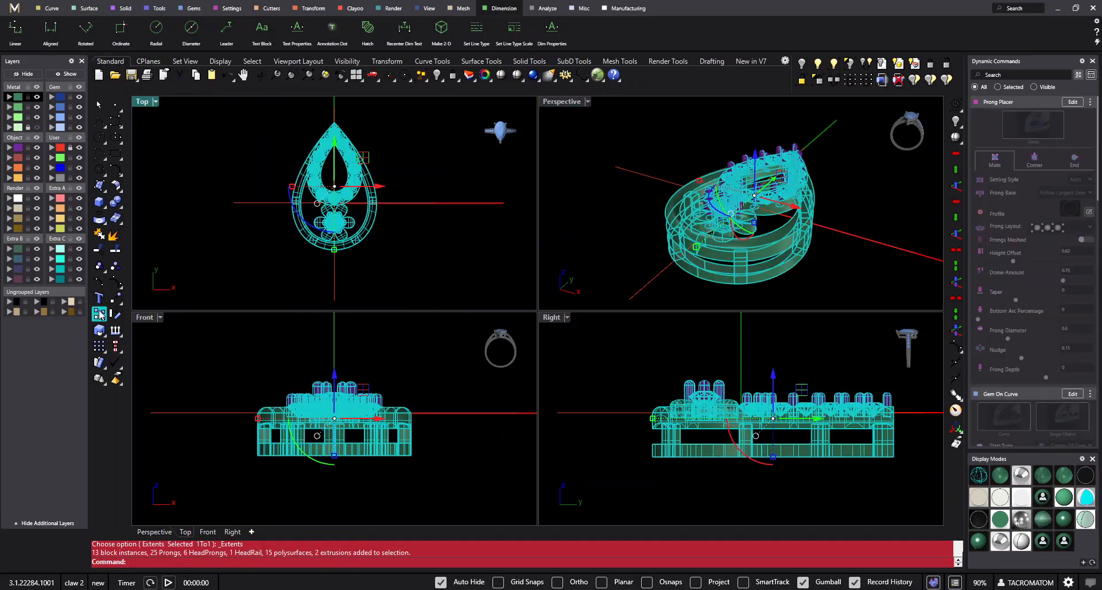
left_click(99, 267)
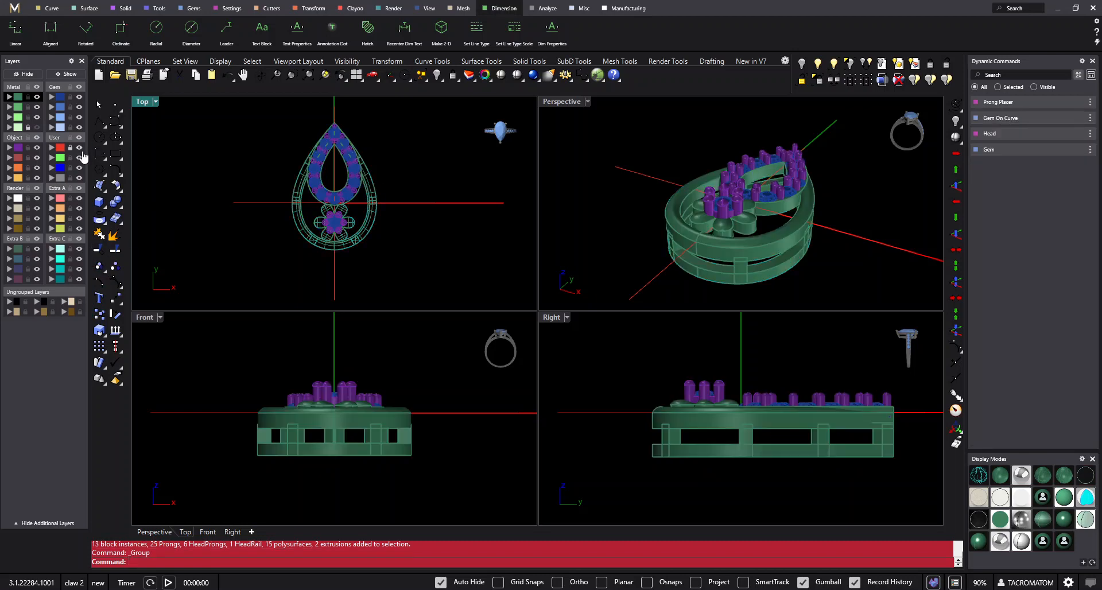
- Hide the red User layer and examine the complete earring in the Perspective view
right_click_drag(380, 242, 365, 255)
left_click(374, 77)
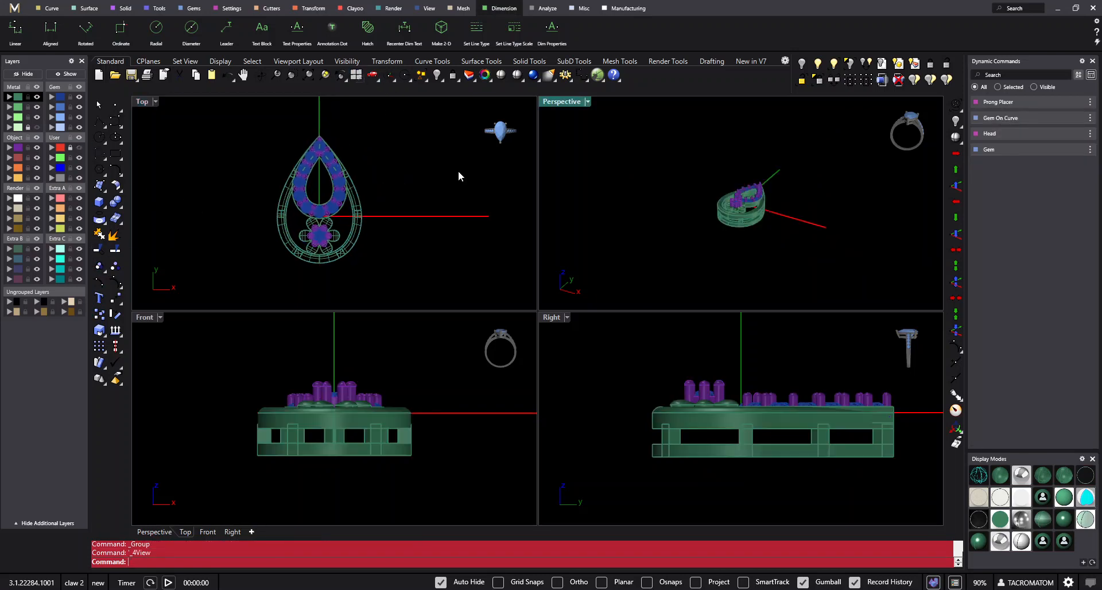
left_click(652, 163)
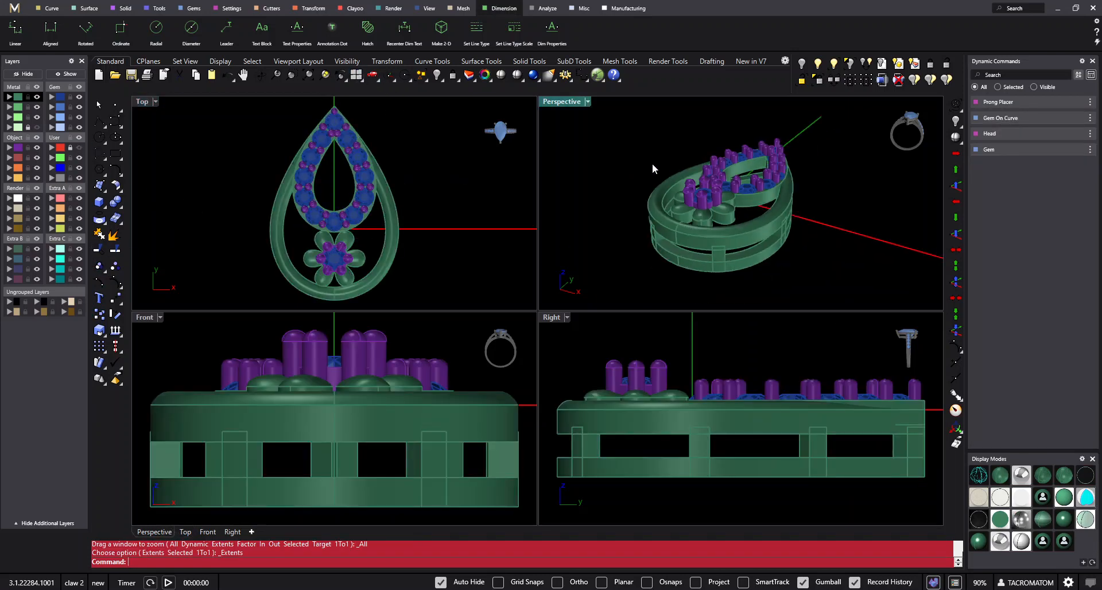
double_click(560, 101)
right_click_drag(560, 273, 712, 342)
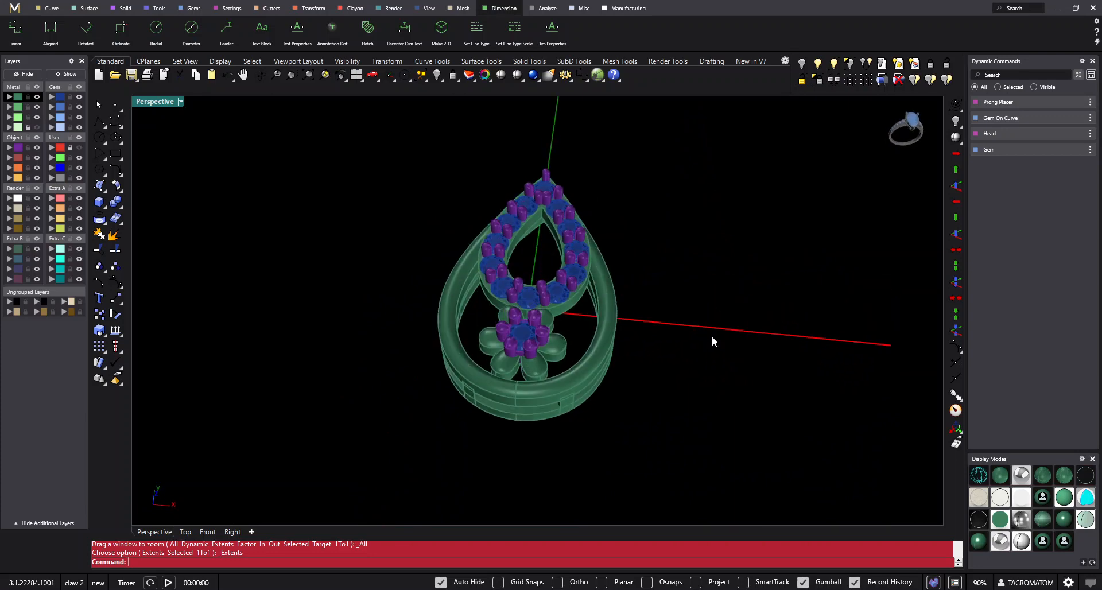
right_click_drag(674, 304, 625, 298)
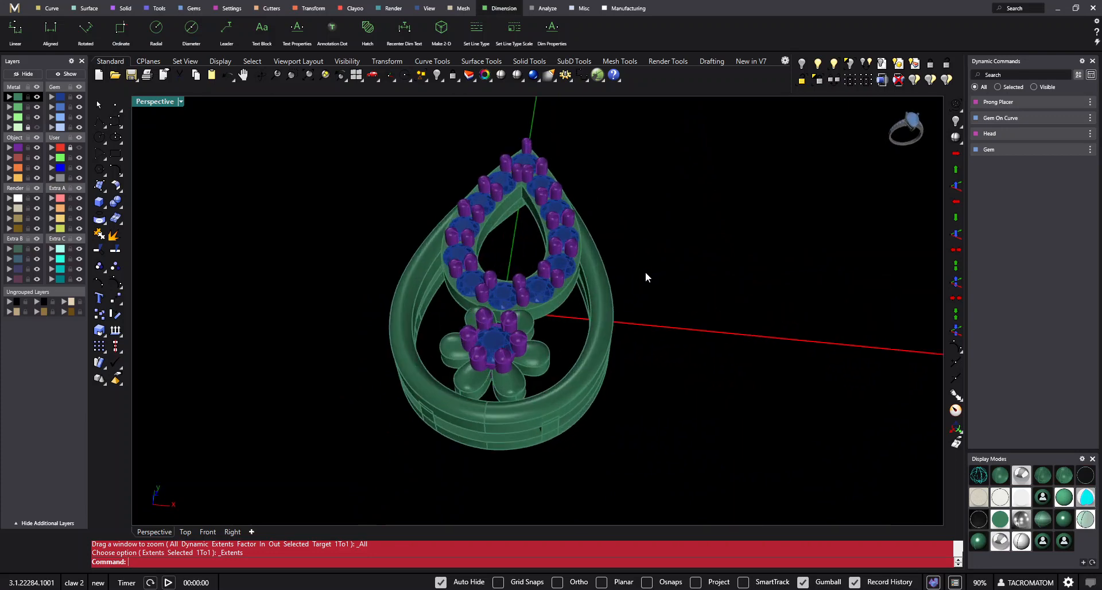
- Select the complete earring and place a duplicate of it beside the original along the X axis in the Top view
key("ctrl+a")
right_click_drag(538, 302, 550, 311)
key("ctrl+F1")
right_click_drag(616, 271, 537, 280)
key("alt")
left_click_drag(487, 293, 658, 291)
left_click(748, 368)
right_click_drag(696, 464, 695, 254, "ctrl+shift")
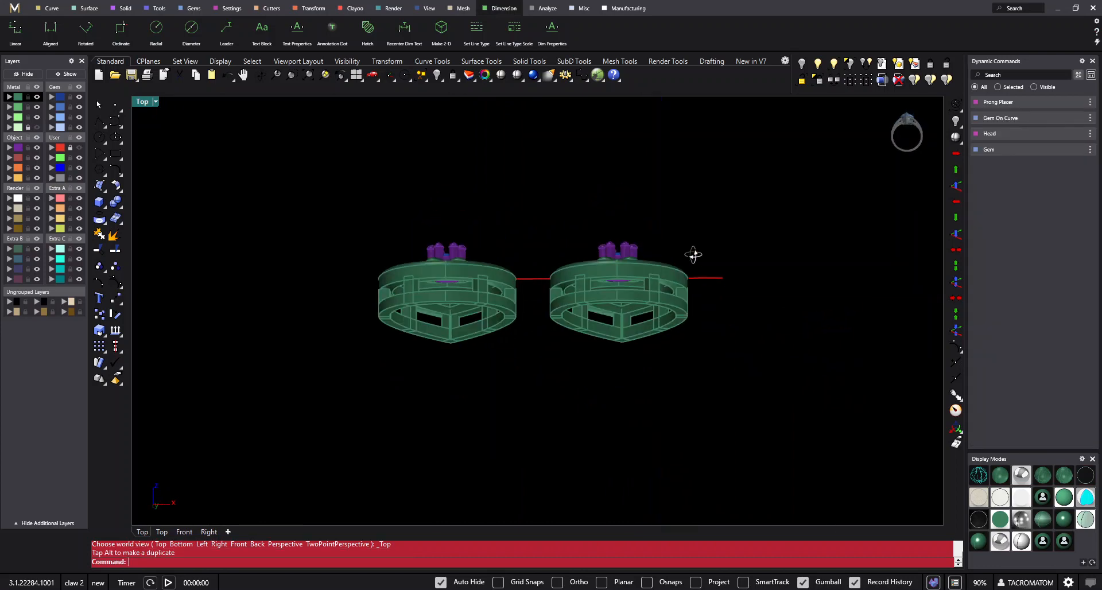
- In the Front view, raise the lower faces of the duplicate's gallery rail against its front frame to close the gap
key("ctrl+F1")
scroll(658, 308, "up", 4)
key("ctrl+F2")
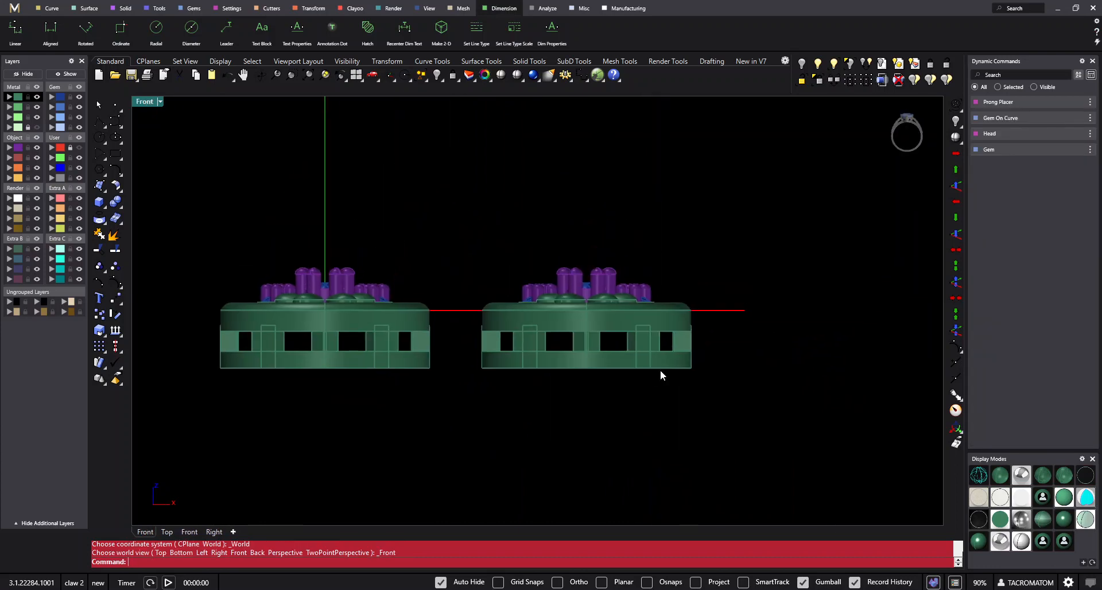
scroll(683, 350, "up", 4)
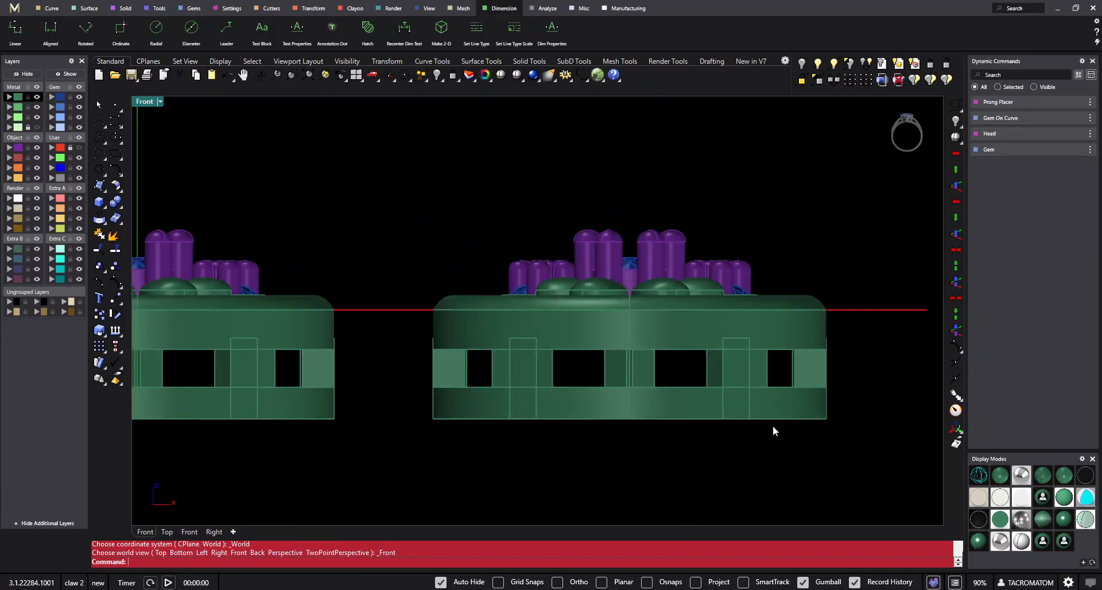
left_click_drag(393, 444, 868, 371)
key("Return")
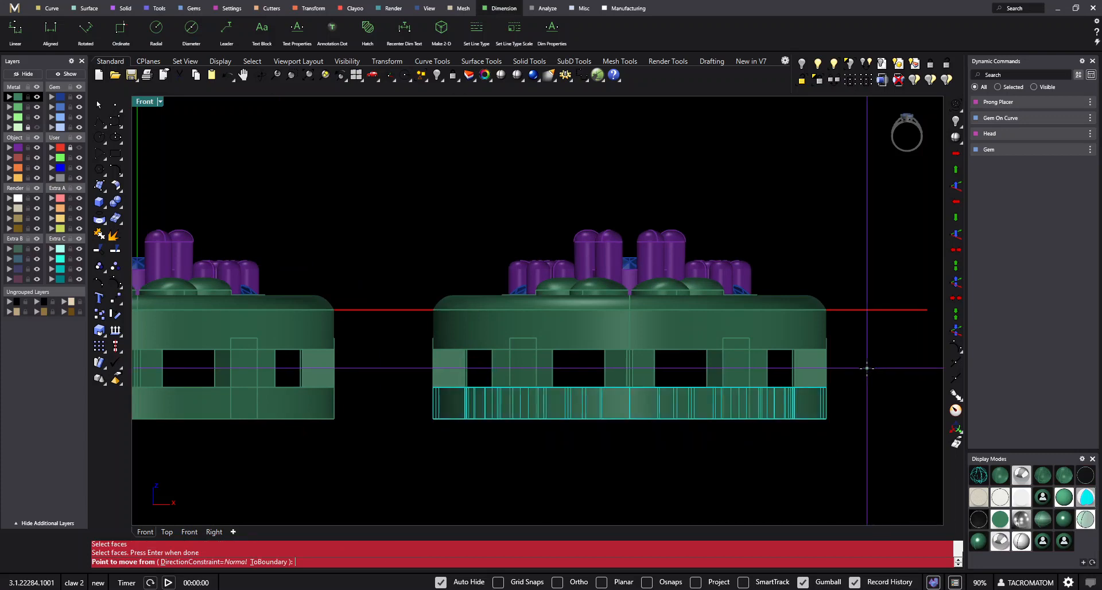
left_click(867, 368)
key("Escape")
left_click_drag(382, 471, 883, 367, "ctrl+shift")
left_click_drag(631, 360, 653, 323)
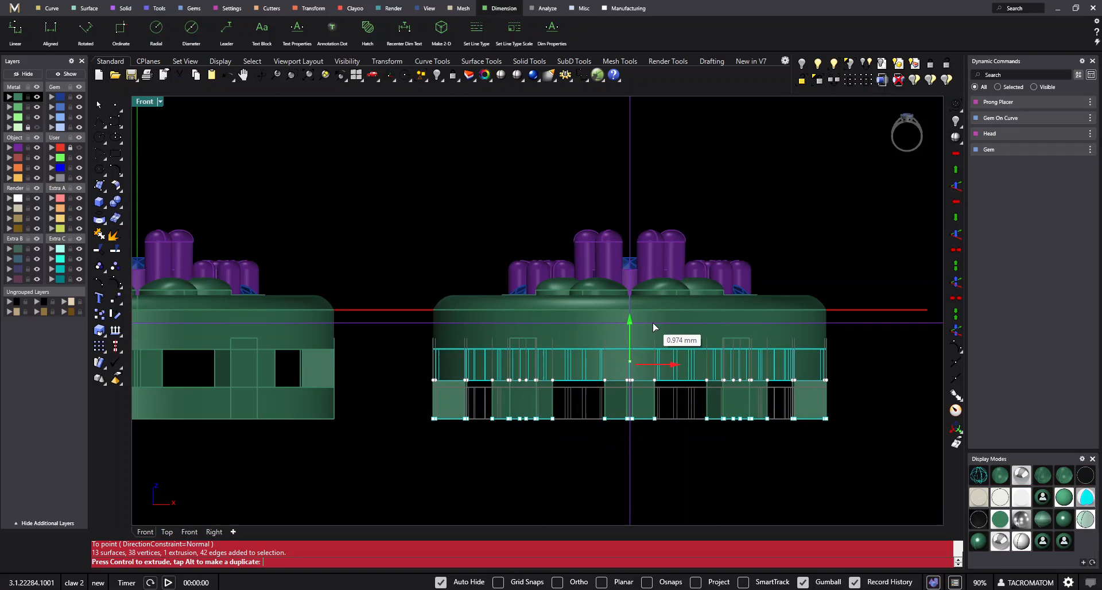
left_click(677, 459)
- Move the bottom faces of the duplicate's rail downward to form a deep solid side band
key("Return")
left_click_drag(388, 409, 885, 368)
key("Return")
left_click(869, 380)
left_click(869, 416)
- Compare both earrings in shaded display and delete the solid-sided duplicate
scroll(574, 310, "down", 5)
mouse_move(615, 281)
right_mouse_down()
mouse_move(579, 305)
mouse_move(546, 306)
mouse_move(573, 336)
mouse_move(528, 285)
mouse_move(569, 183)
mouse_move(556, 325)
mouse_move(539, 368)
mouse_move(613, 376)
mouse_move(581, 448)
mouse_move(610, 275)
right_mouse_up()
left_click(501, 75)
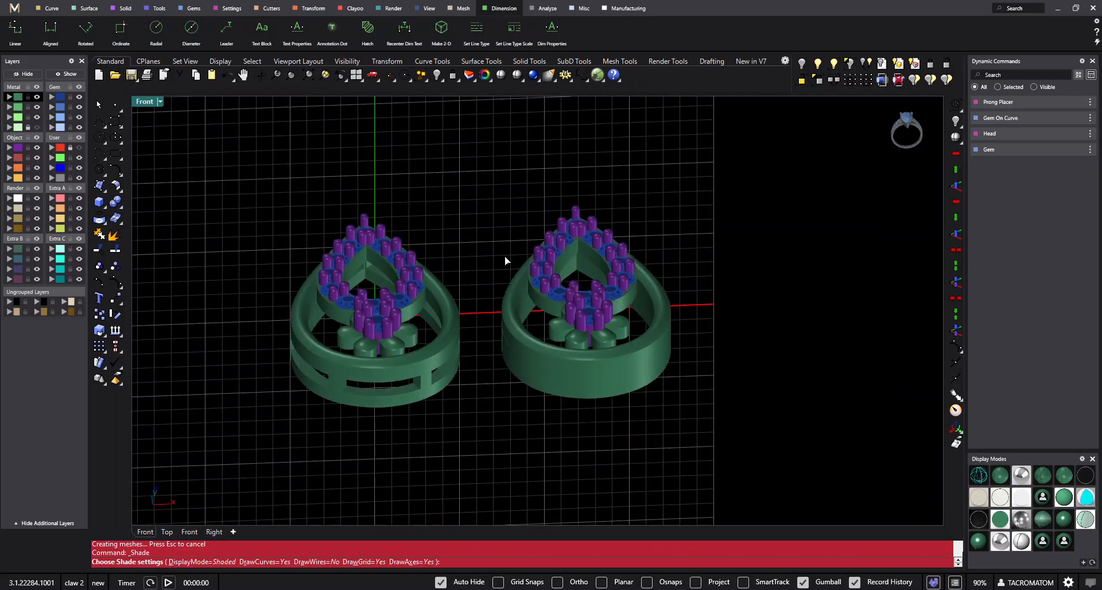
right_click_drag(526, 107, 468, 307)
right_click_drag(454, 240, 420, 280)
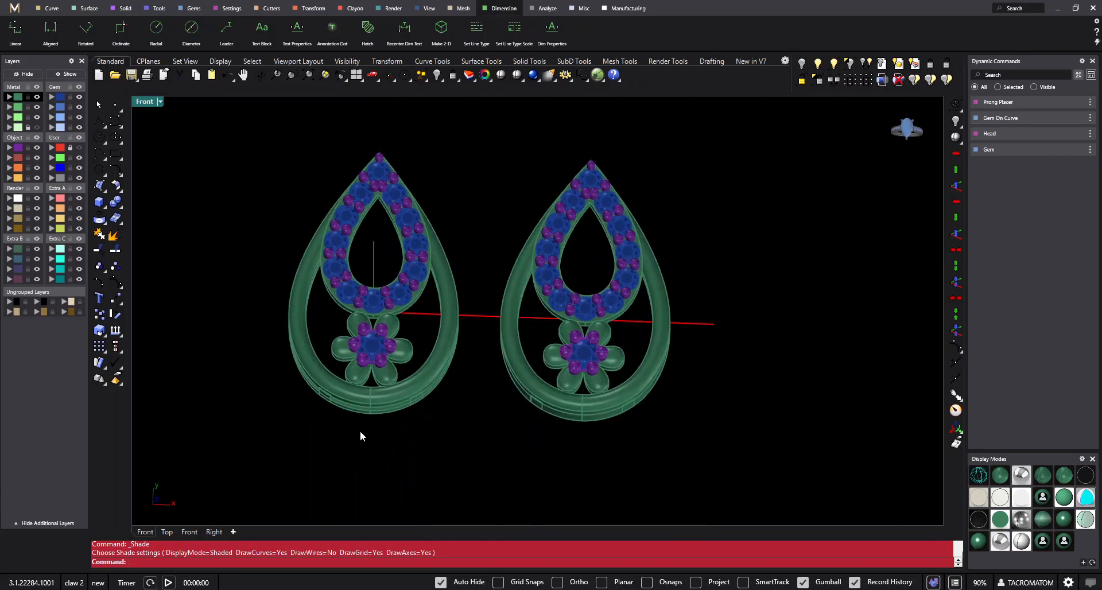
right_click_drag(374, 408, 473, 380)
left_click(474, 380)
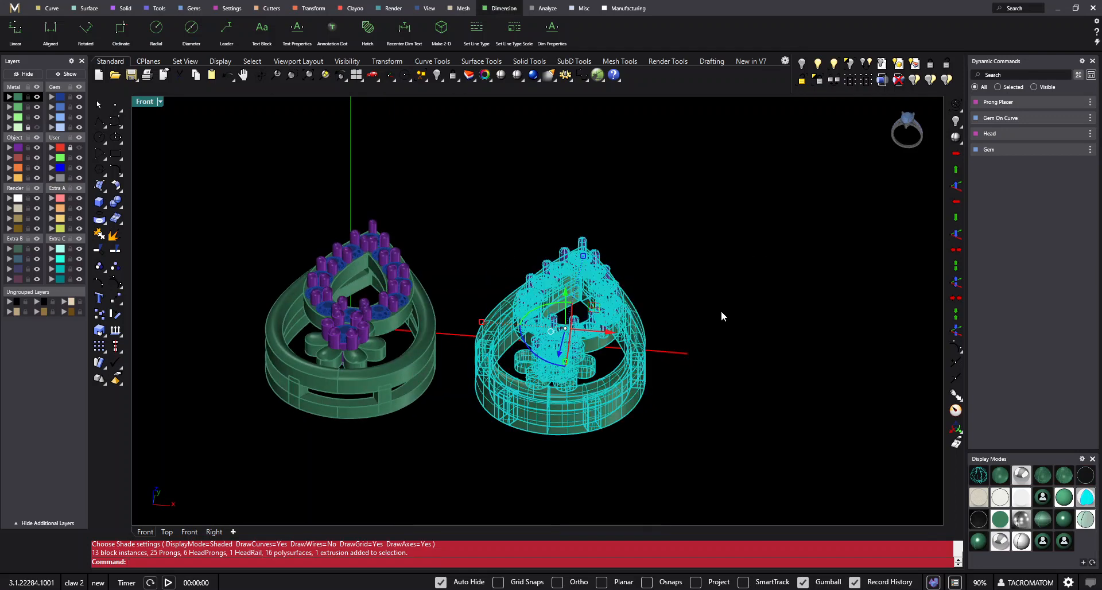
key("Delete")
- Restore the four-viewport layout, copy the earring straight below the original in Top, and maximize the Top viewport
right_click_drag(458, 219, 374, 95)
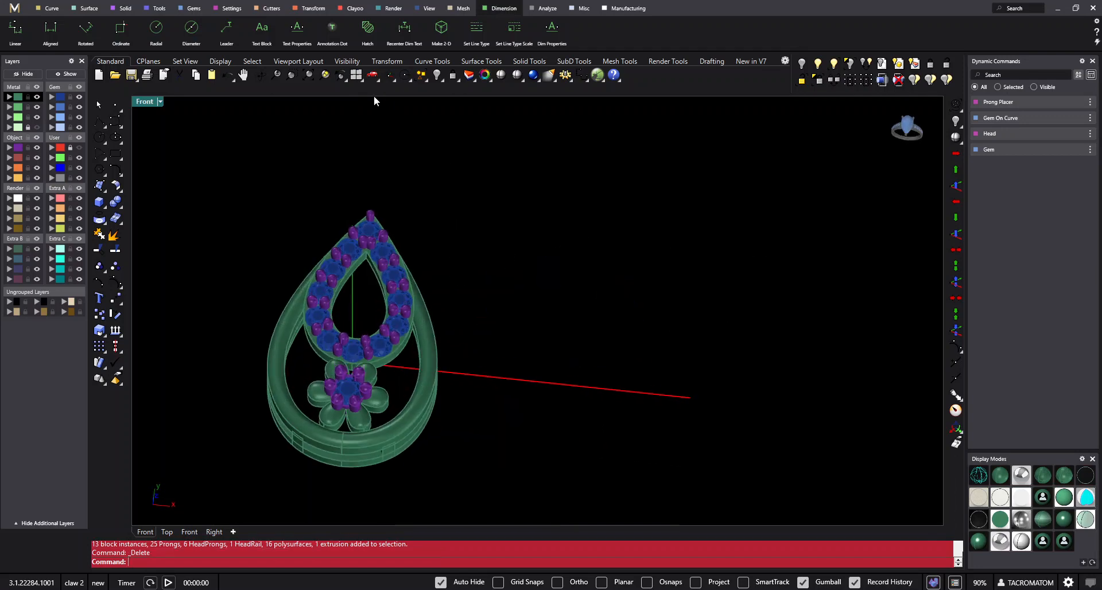
left_click(356, 75)
scroll(333, 247, "down", 4)
left_click(348, 188)
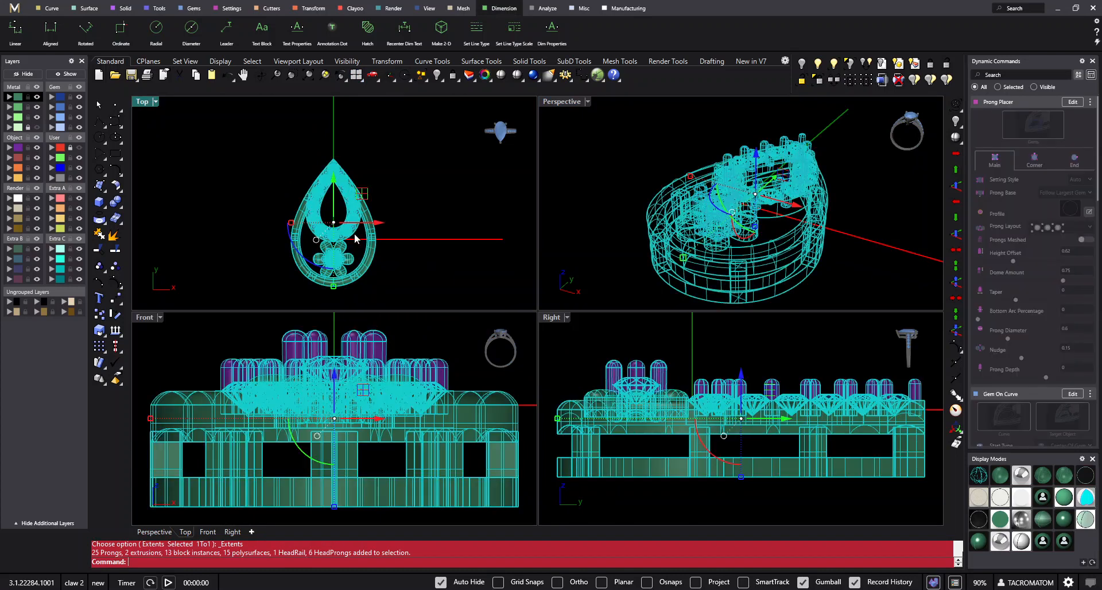
right_click_drag(354, 235, 348, 189)
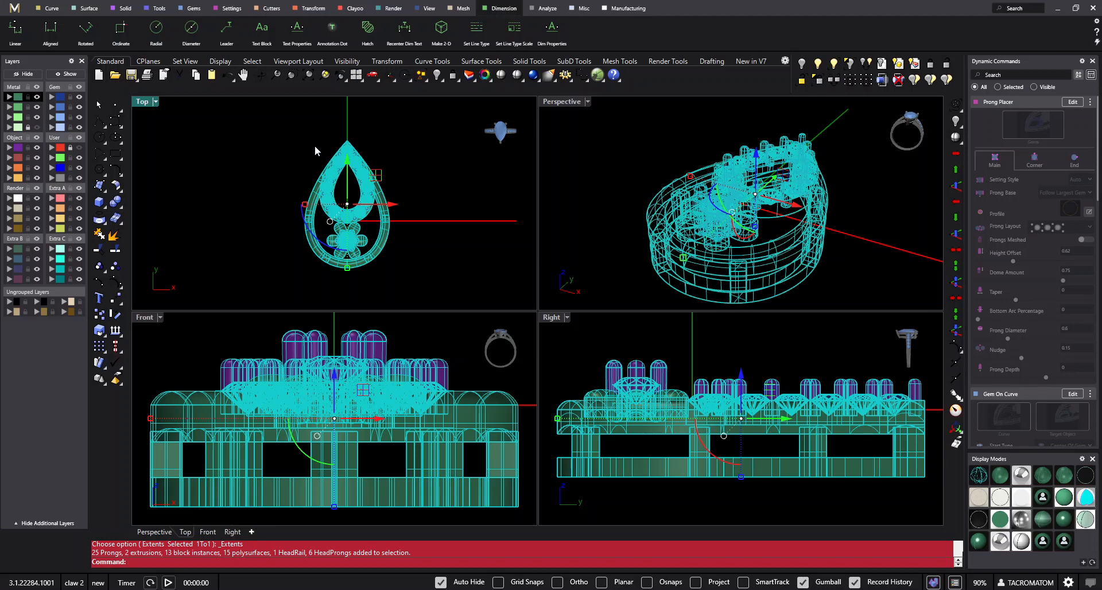
scroll(353, 167, "down", 8)
left_click_drag(340, 123, 341, 233, "alt")
key("Escape")
double_click(146, 105)
scroll(468, 246, "down", 3)
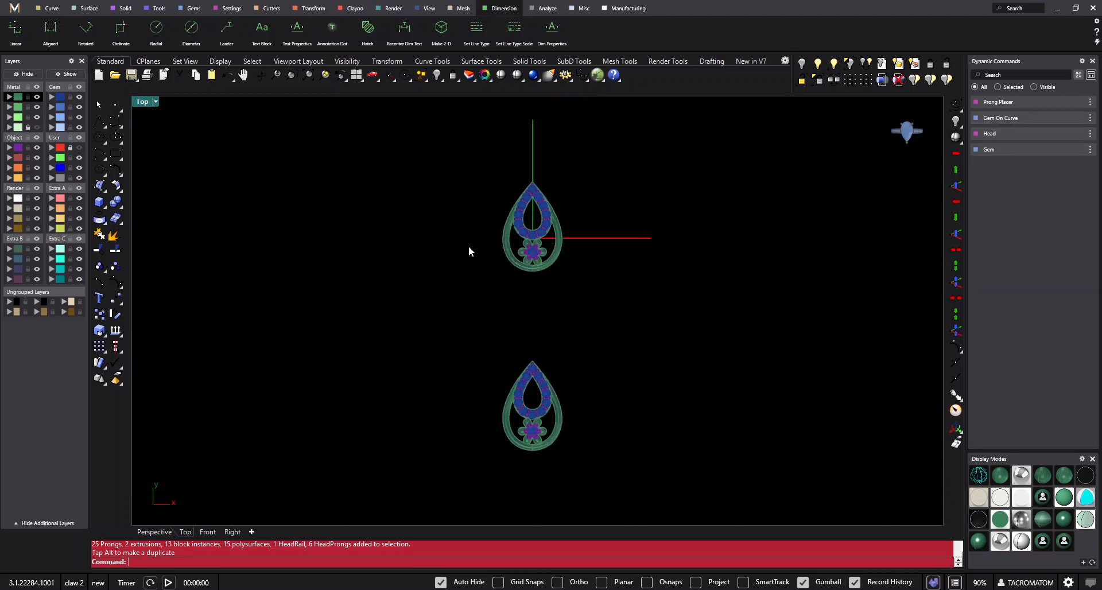
- Draw a circle of radius 108 mm centred on the origin
scroll(588, 333, "down", 4)
right_click_drag(588, 333, 559, 285)
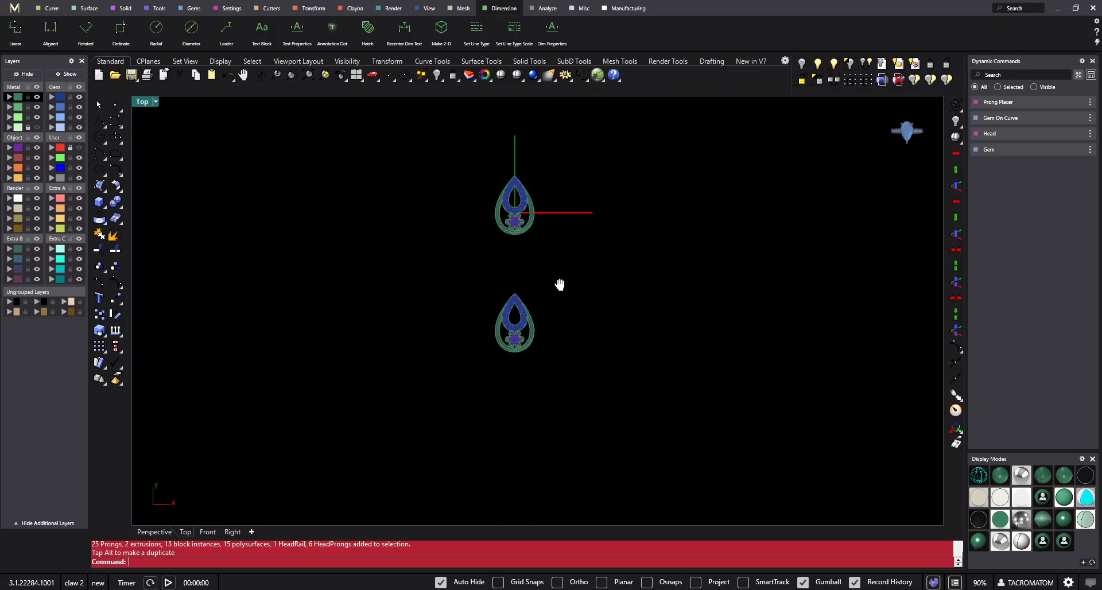
type("circle")
key("Return")
left_click(514, 212)
scroll(569, 339, "up", 3)
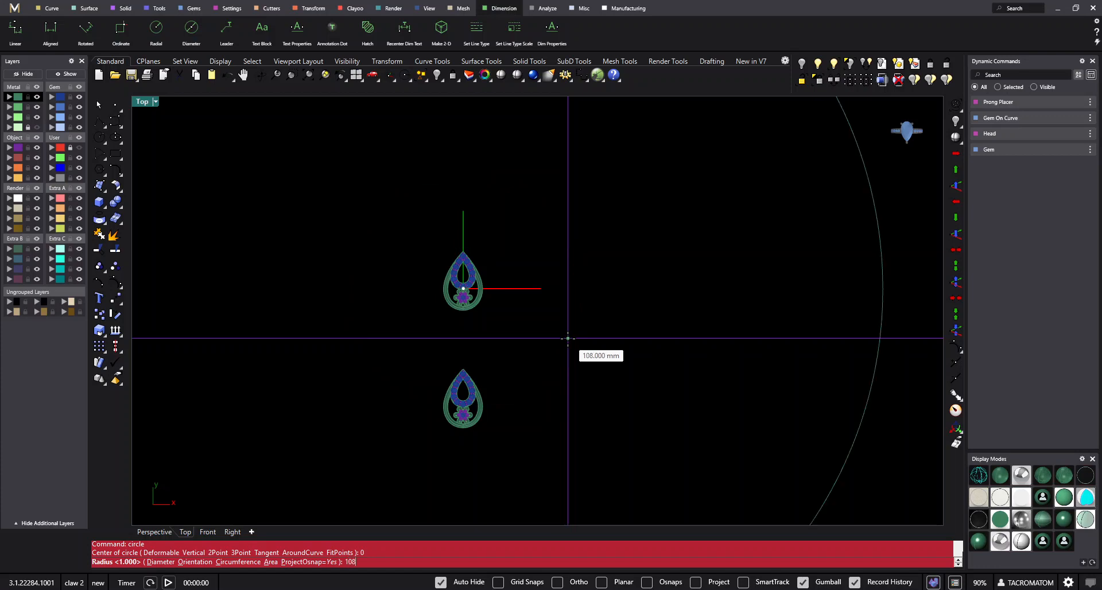
key("Return")
scroll(539, 303, "down", 5)
- Move the lower earring copy straight down until it sits just outside the circle
left_click(537, 301)
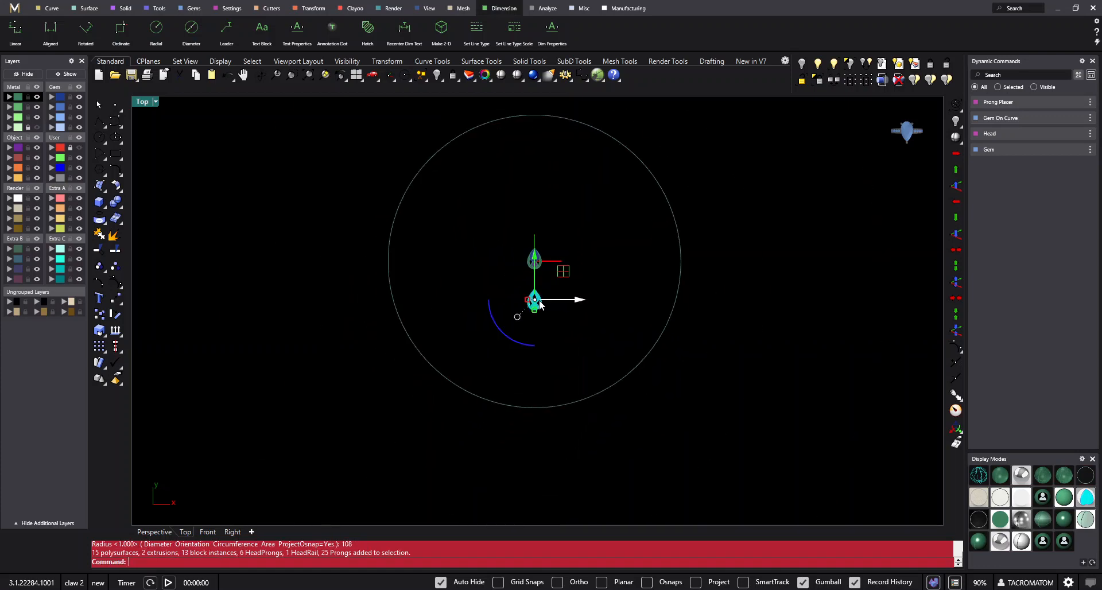
scroll(540, 304, "up", 2)
left_click_drag(534, 261, 550, 412)
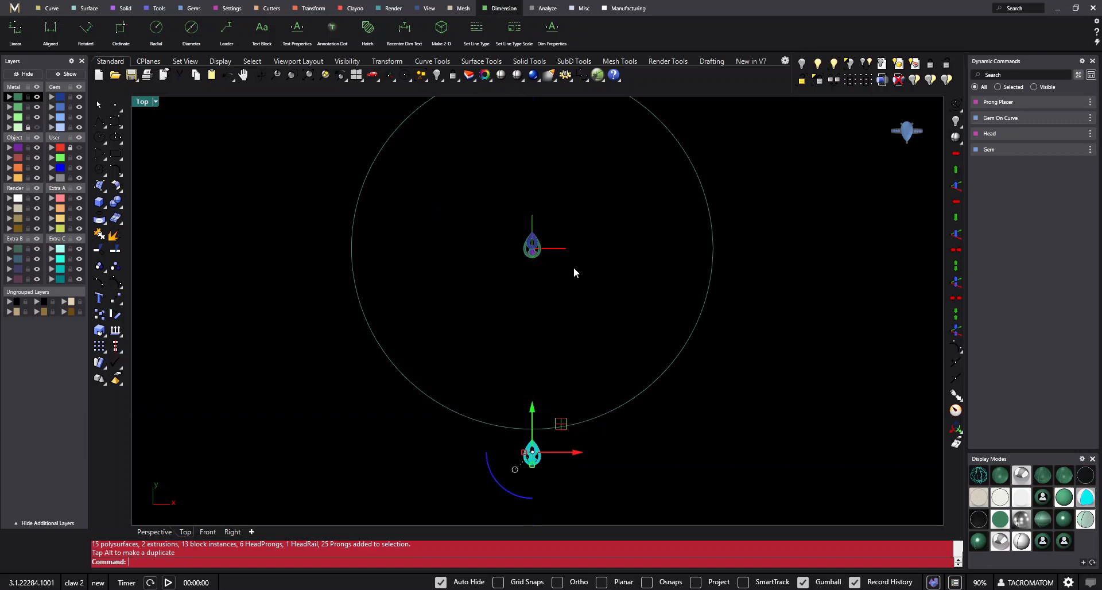
scroll(535, 241, "up", 6)
- Try to move the original earring down so its tip meets the origin, and undo the move
left_click(536, 275)
scroll(531, 253, "up", 6)
left_click_drag(529, 253, 546, 346)
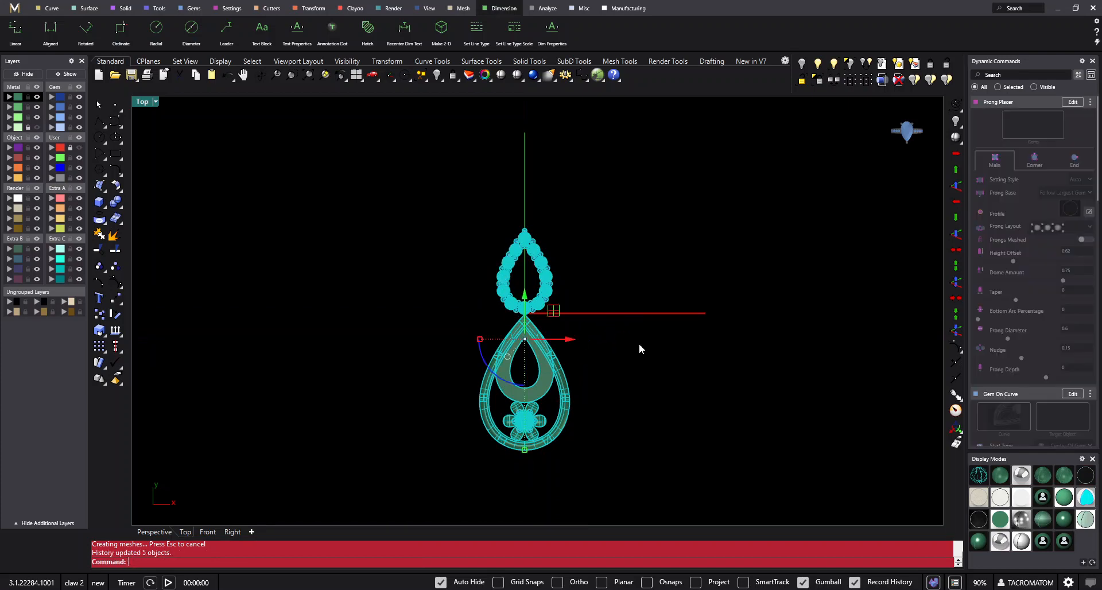
key("ctrl+z")
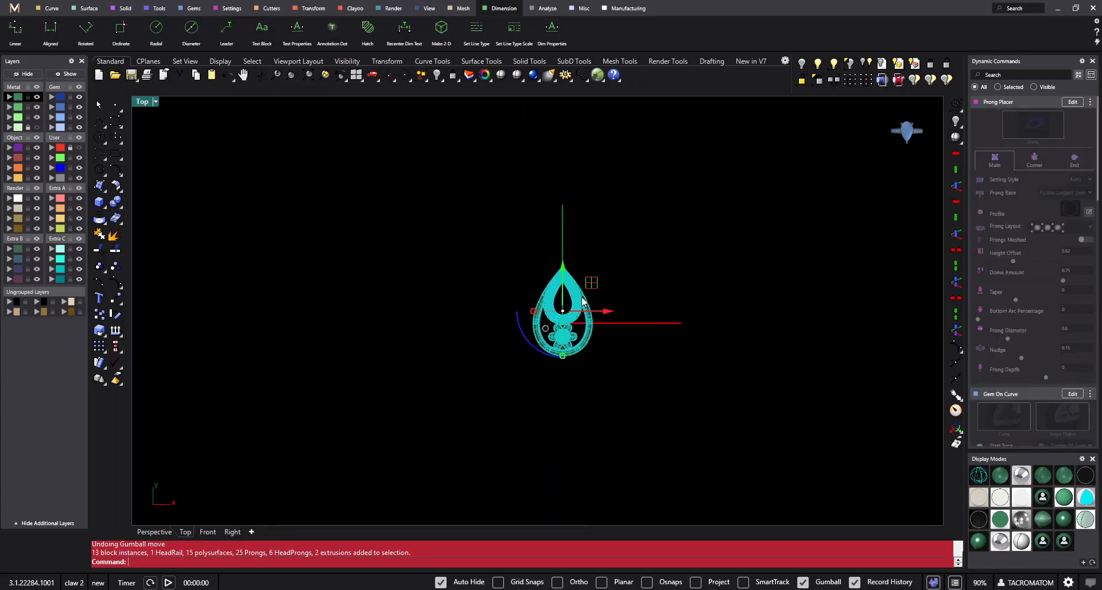
- Copy the original earring straight below itself and hide the original
left_click_drag(566, 273, 566, 377, "alt")
left_click(641, 301)
right_click_drag(642, 301, 656, 286)
left_click(592, 294)
key("ctrl+h")
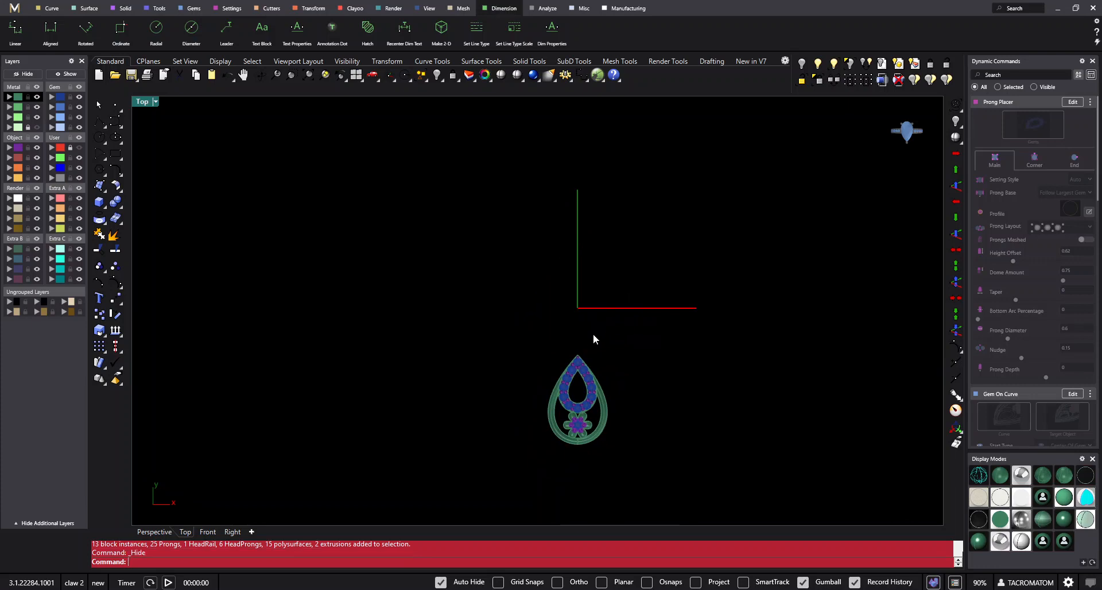
- Move the new earring copy vertically until its pointed tip meets the origin
scroll(581, 367, "up", 2)
left_click(581, 364)
left_click_drag(581, 368, 591, 312)
right_click_drag(592, 312, 595, 340)
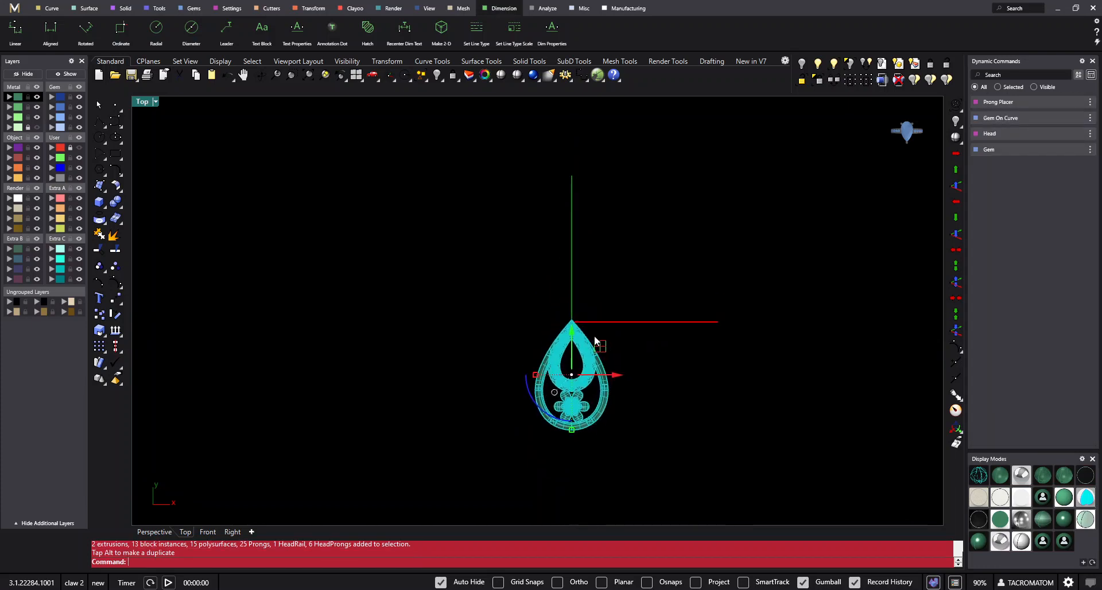
- Rotate a copy of the earring 90 degrees about the origin so it points along the positive X axis
type("Rotate")
key("Return")
type("0")
key("Return")
type("c")
key("Return")
left_click(577, 410)
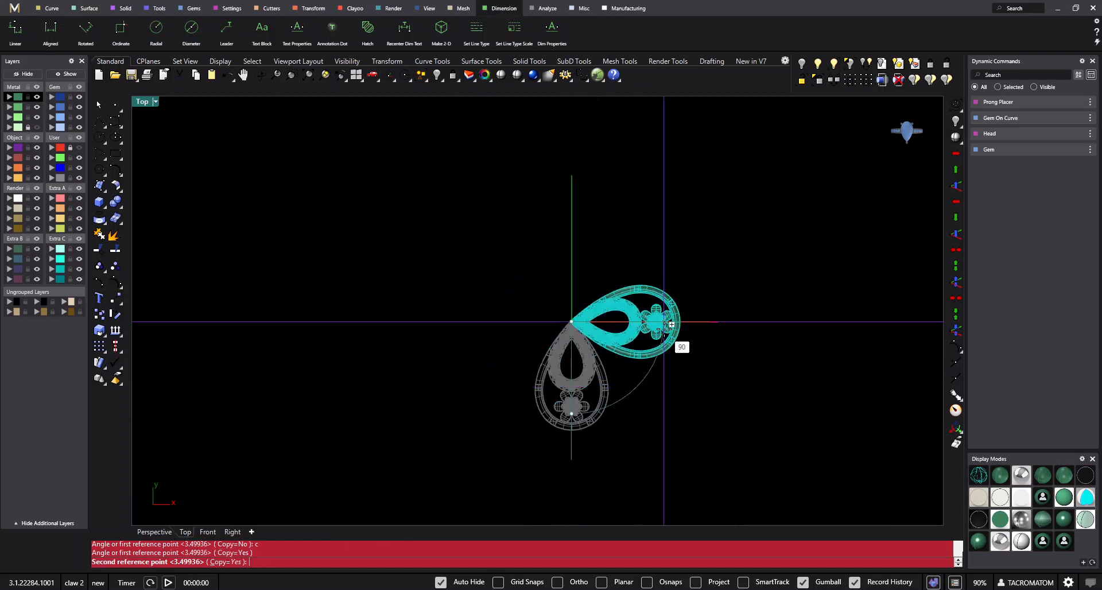
key("Return")
- Try to move the two joined earrings together down toward the circle's lower edge, and undo the move
left_click_drag(755, 285, 580, 428)
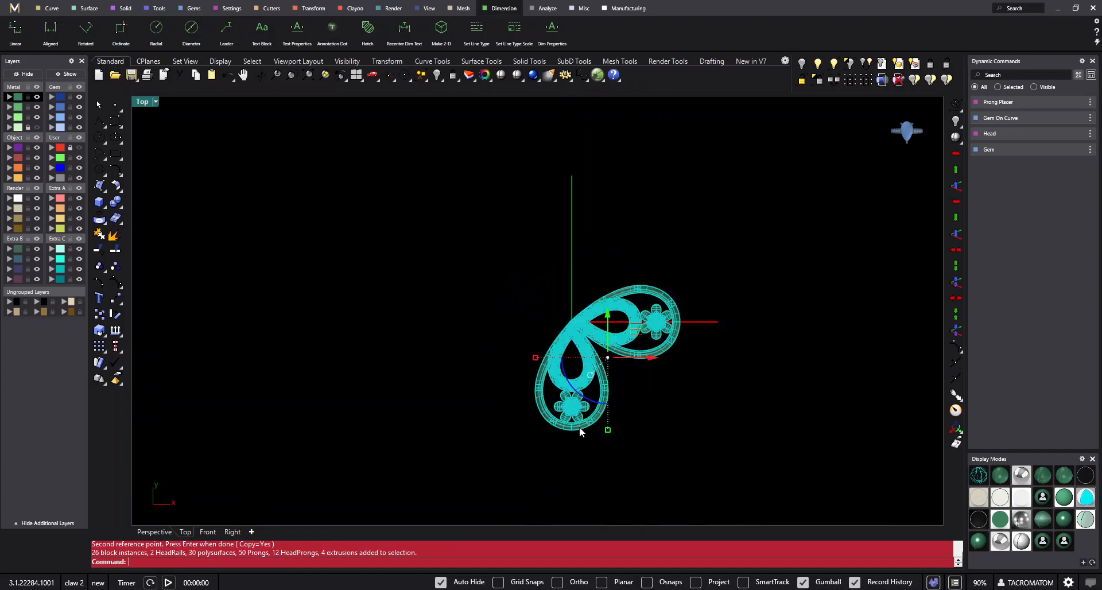
scroll(593, 337, "up", 2)
scroll(615, 341, "down", 5)
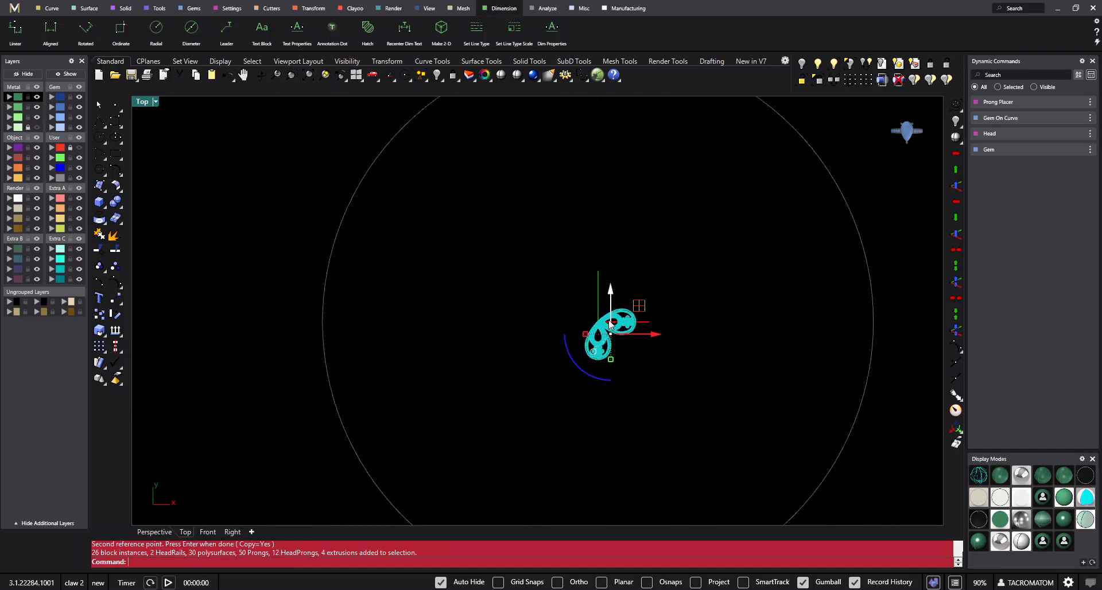
left_click_drag(623, 248, 649, 432)
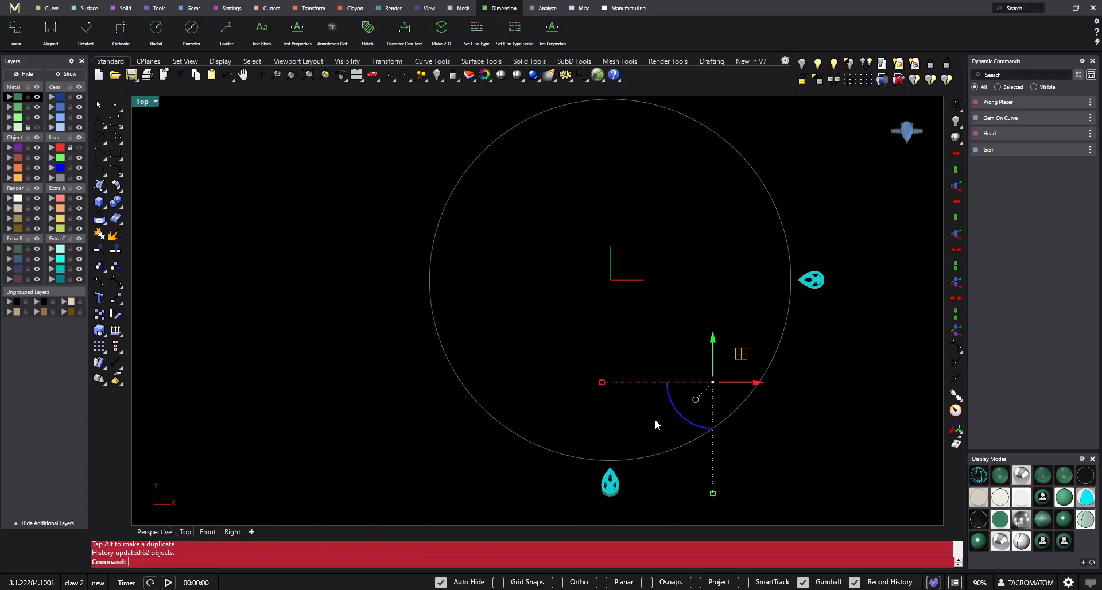
key("ctrl+z")
- Turn off Record History and Update Children
scroll(646, 292, "up", 4)
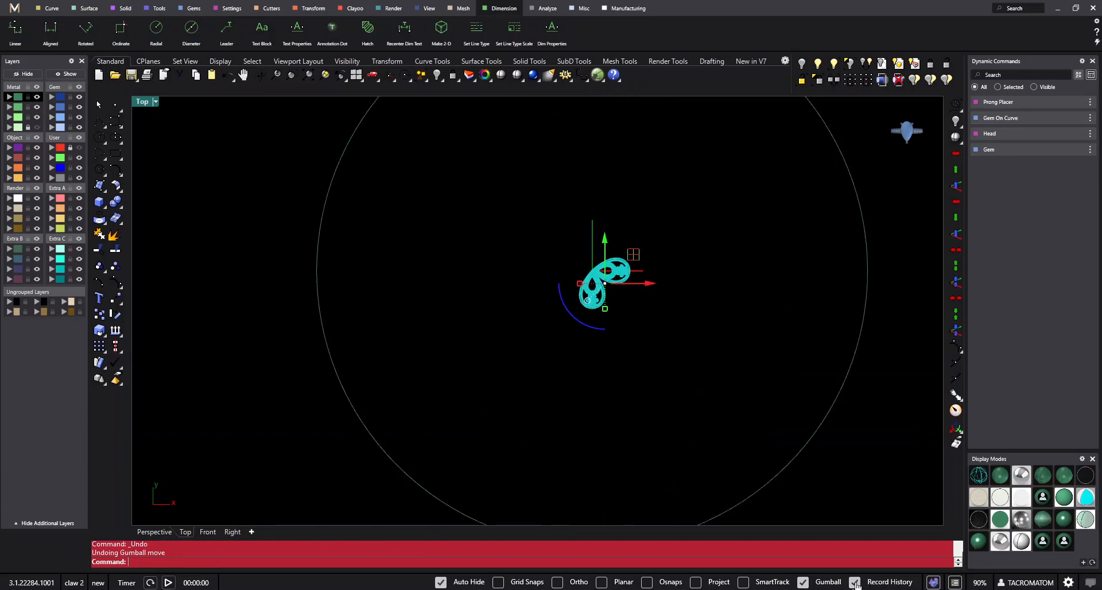
scroll(684, 332, "down", 3)
right_click(878, 582)
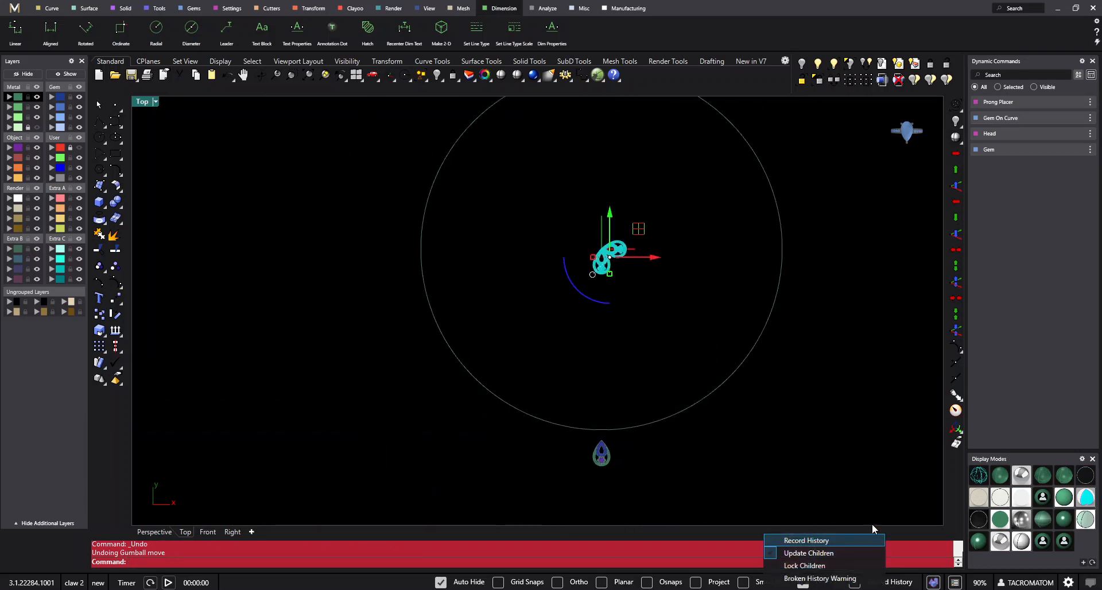
left_click(790, 553)
- Mirror the sideways earring across the vertical axis through the origin
scroll(617, 409, "up", 2)
right_click_drag(610, 433, 592, 444)
left_click(646, 272)
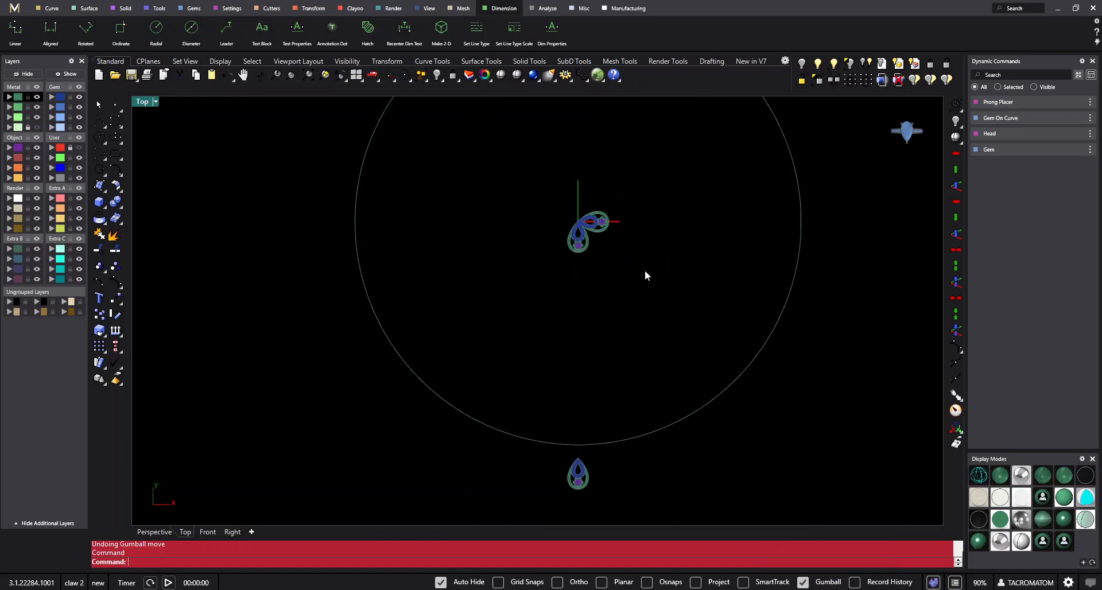
right_click_drag(605, 230, 618, 214)
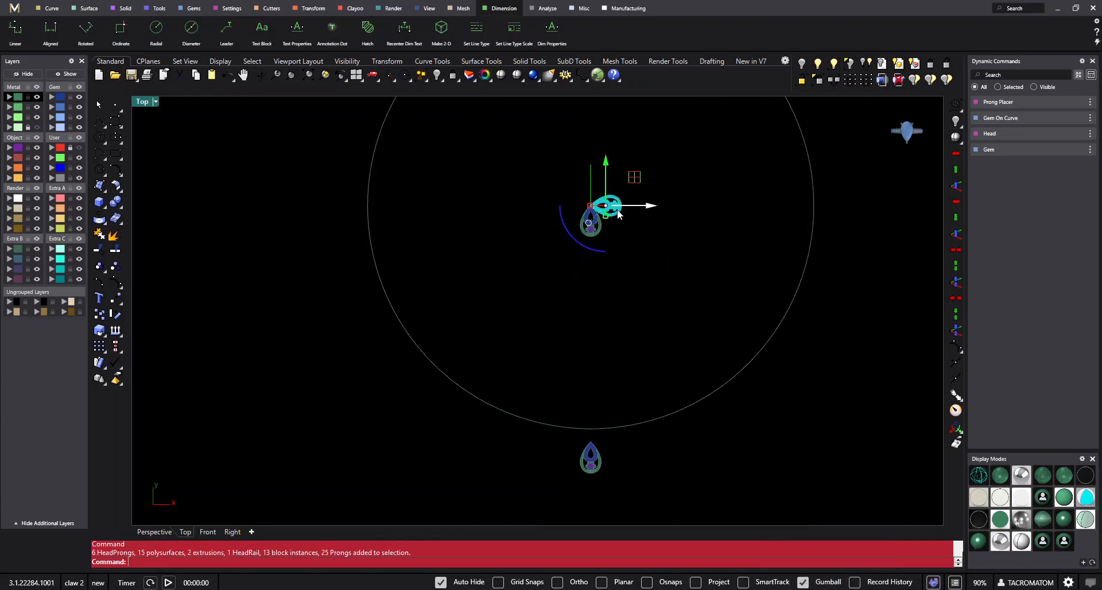
key("Return")
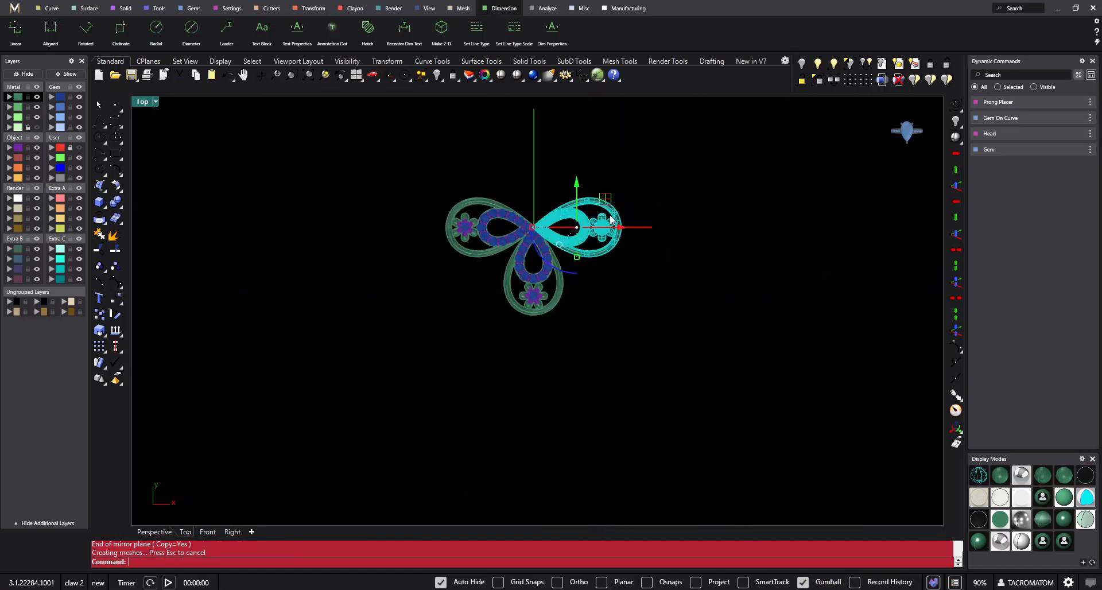
- Rotate the sideways earring on the positive X axis upward about the origin without keeping a copy
type("rr")
key("Return")
type("0")
key("Return")
left_click(655, 240)
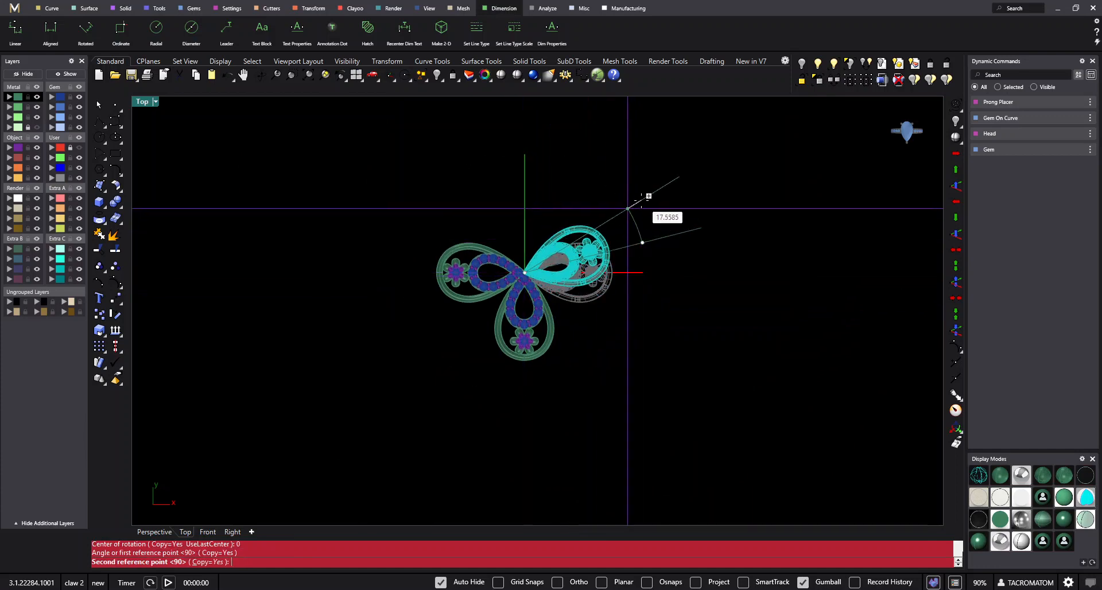
type("c")
key("Return")
left_click(645, 204)
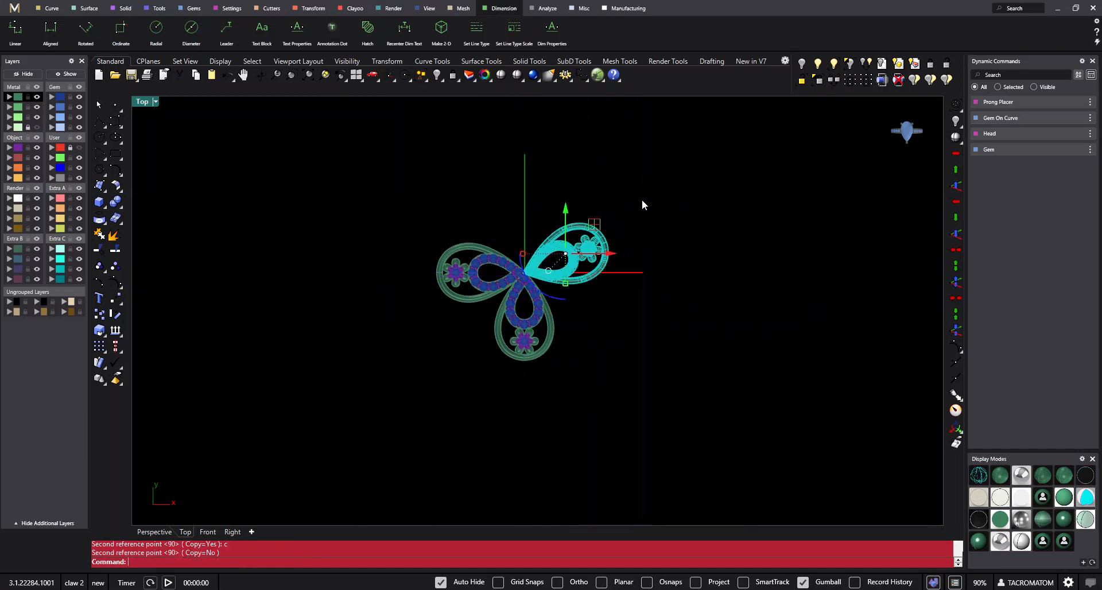
- Delete the untilted mirrored earring on the negative X side
scroll(436, 260, "up", 4)
left_click(533, 259)
right_click_drag(544, 266, 533, 285)
key("Delete")
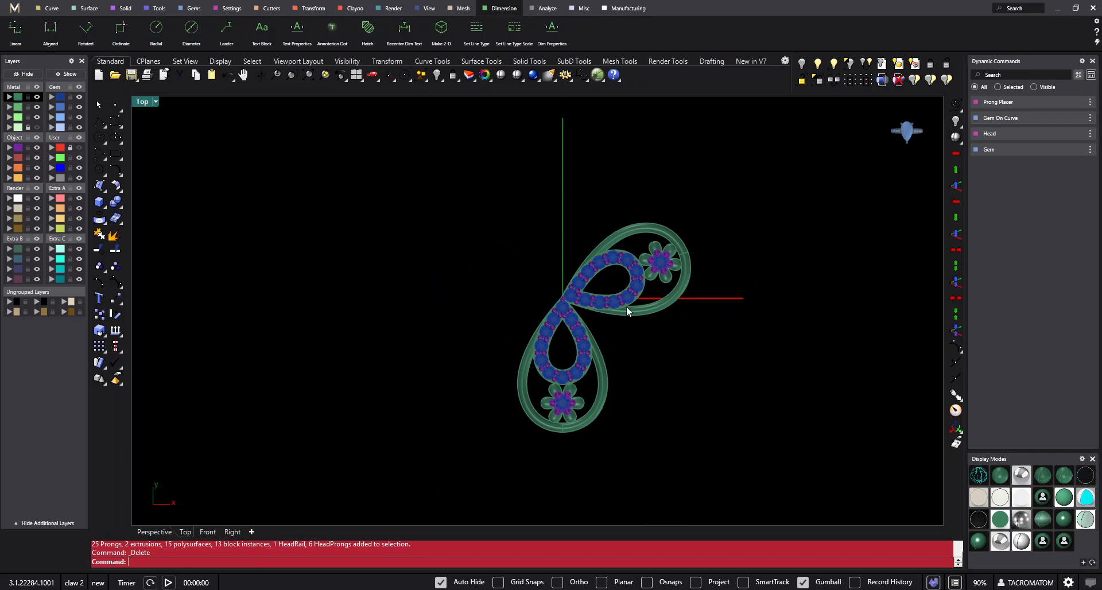
- Mirror the tilted earring across the vertical axis through the origin to complete a three-petal cluster
left_click(623, 308)
right_click_drag(622, 310, 599, 324)
type("mm")
key("Return")
type("0")
key("Return")
left_click(569, 198, "shift")
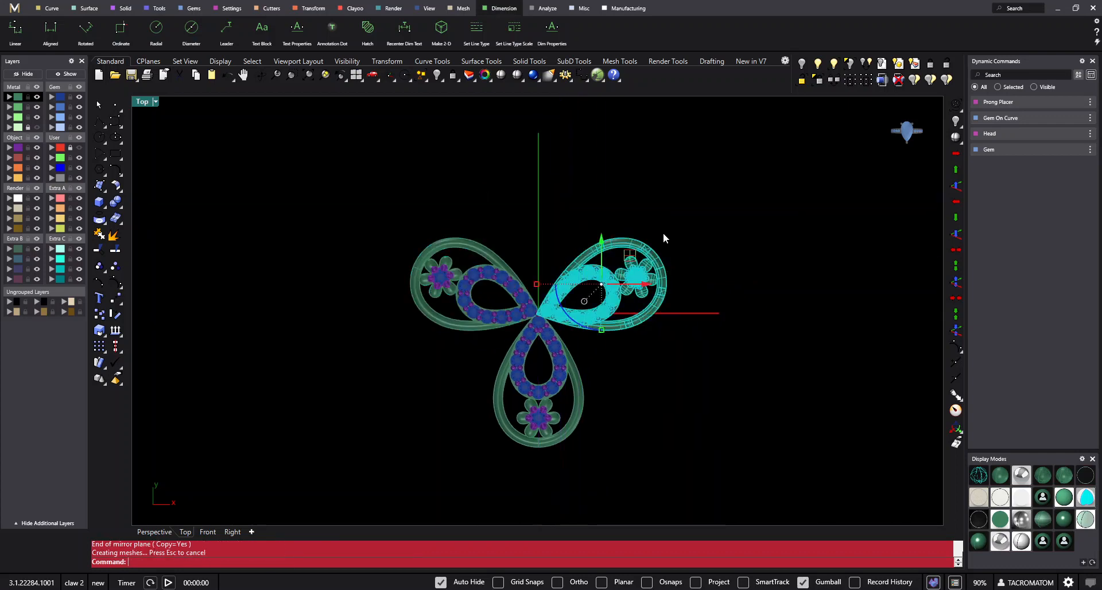
- Select the three-earring cluster and place a duplicate of it just below the circle's lowest point
scroll(681, 231, "down", 5)
left_click_drag(681, 231, 573, 327)
scroll(603, 329, "down", 9)
right_click_drag(599, 354, 598, 229)
left_click_drag(598, 174, 613, 328)
key("alt")
scroll(640, 379, "up", 3)
scroll(596, 378, "up", 3)
left_click(640, 371)
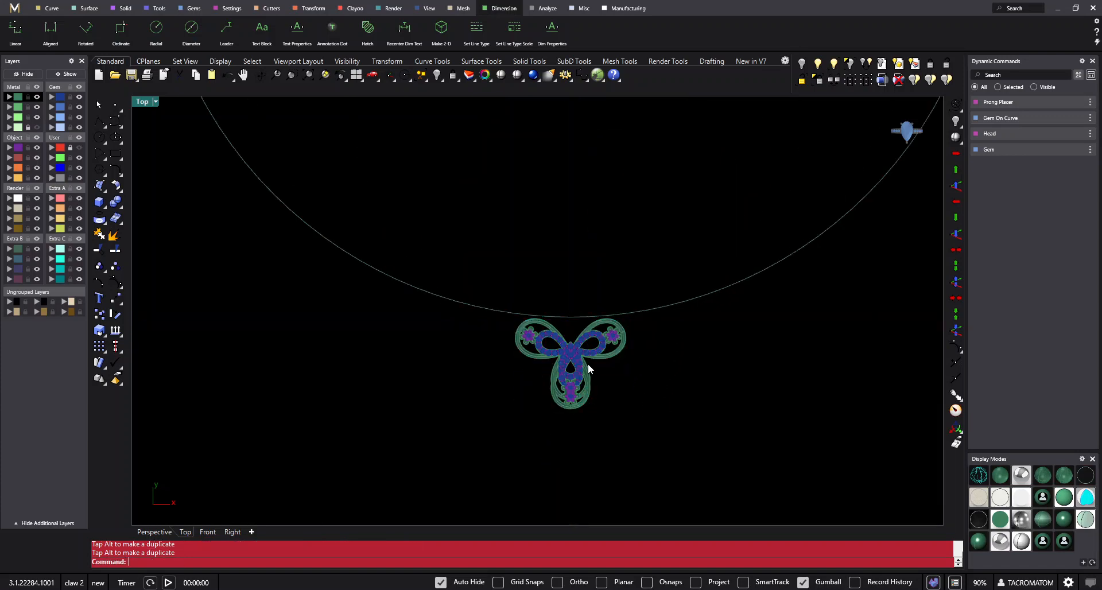
- Select the single earring overlapping the lower cluster and move it vertically to the area beneath the central cluster, inside the circle
scroll(588, 367, "up", 4)
left_click(592, 372)
scroll(583, 371, "down", 6)
right_click_drag(583, 372, 581, 412)
left_click_drag(568, 375, 595, 199)
scroll(590, 196, "up", 4)
scroll(584, 225, "down", 6)
right_click_drag(593, 203, 591, 393)
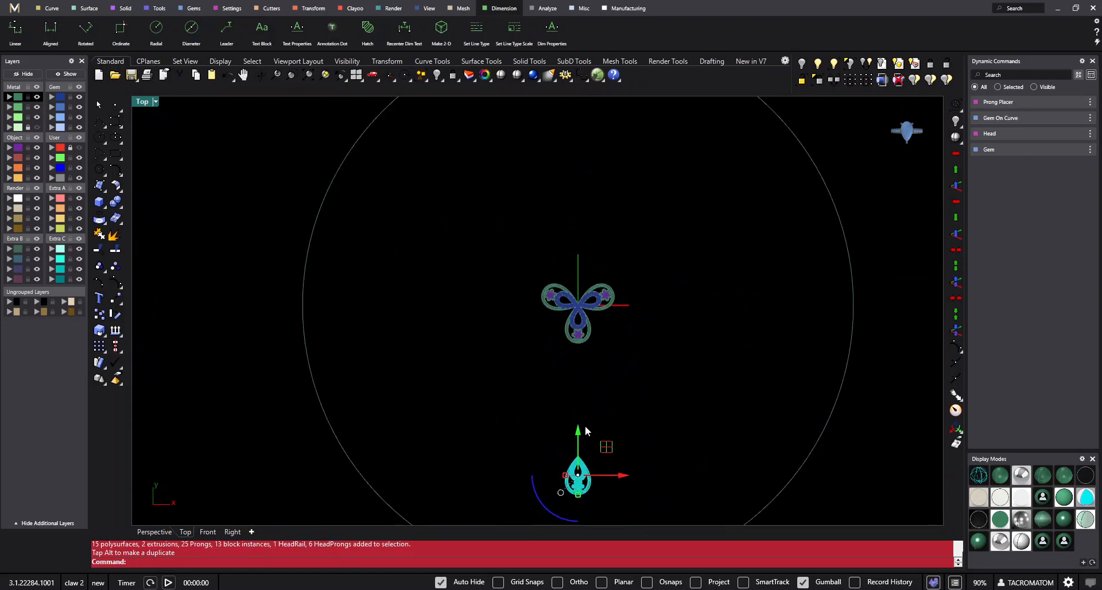
- Draw a circle of radius 1.8 mm centred on the pointed tip of the single earring below the central cluster
scroll(586, 428, "up", 4)
right_click_drag(582, 450, 569, 346)
scroll(580, 376, "up", 6)
left_click(611, 308)
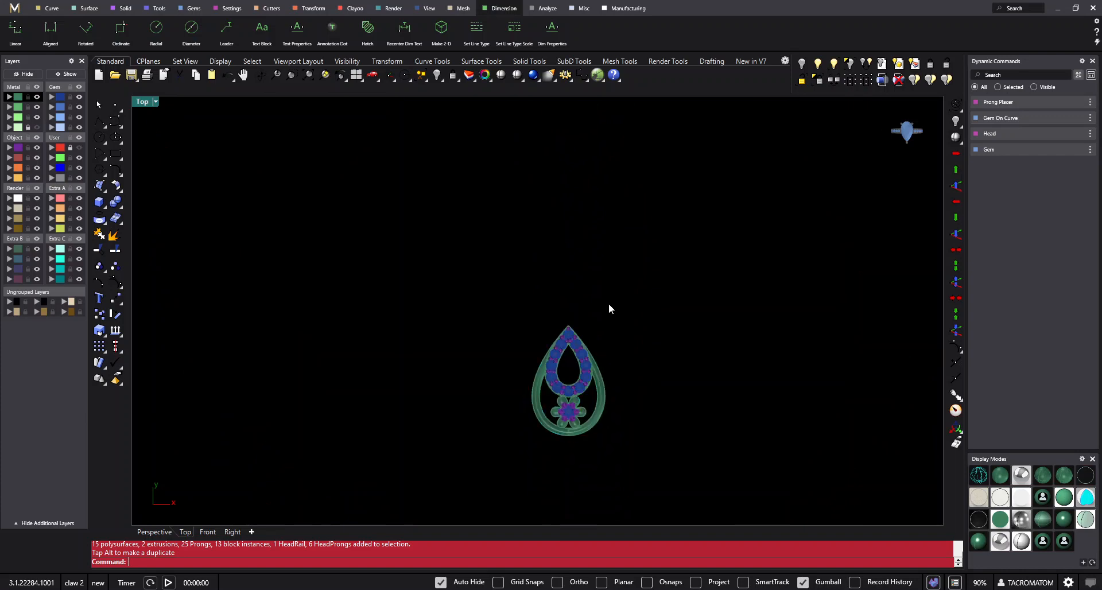
scroll(575, 361, "up", 6)
left_click(576, 334)
scroll(575, 333, "up", 4)
left_click(623, 271)
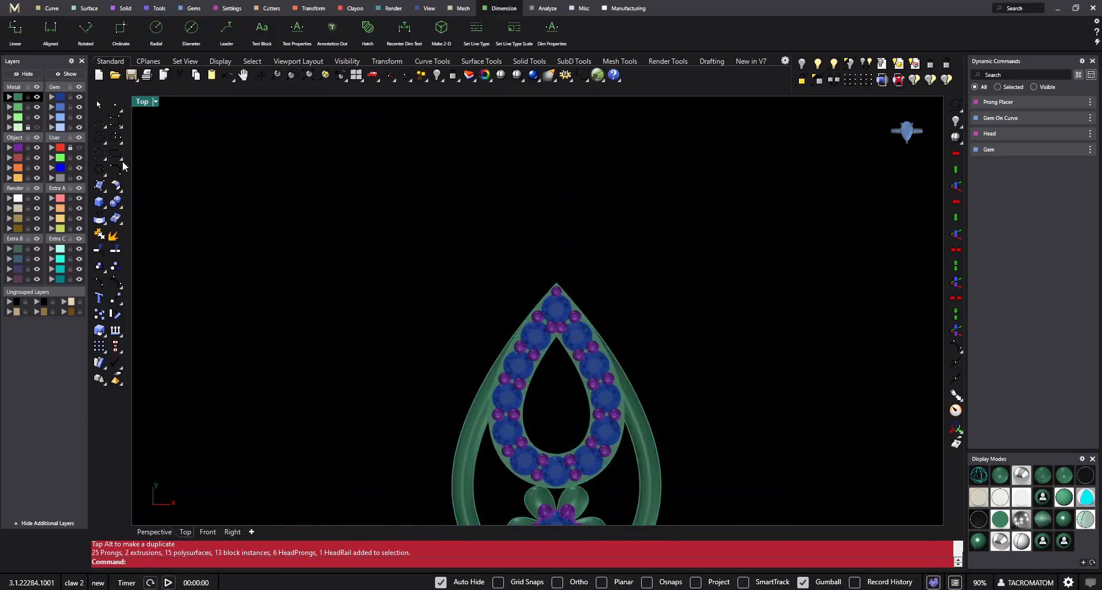
left_click(100, 137)
scroll(544, 287, "up", 4)
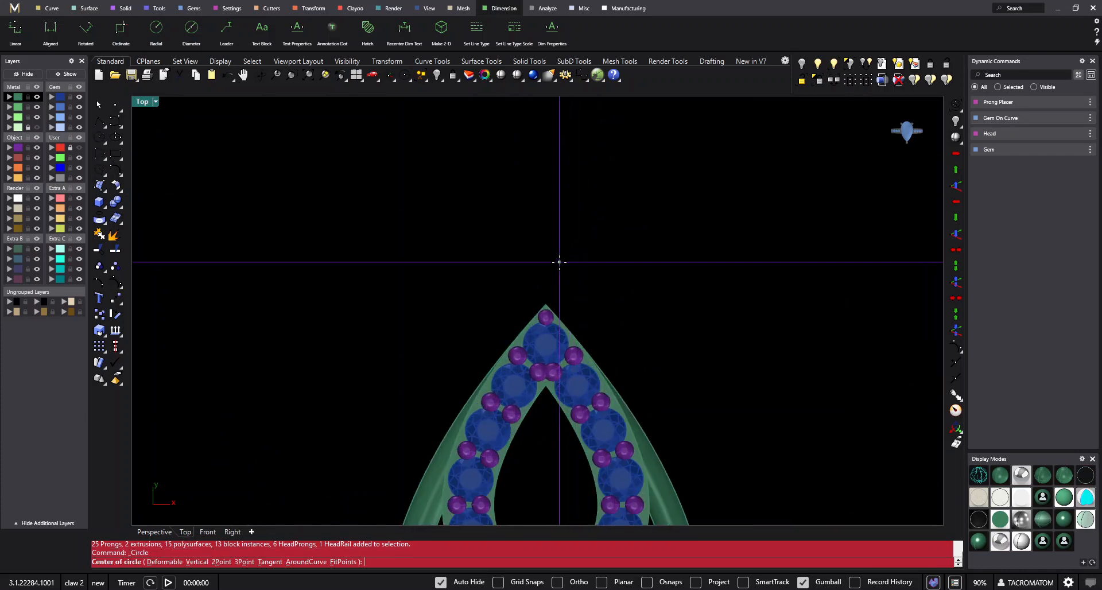
left_click(544, 312)
type("1.8")
key("Return")
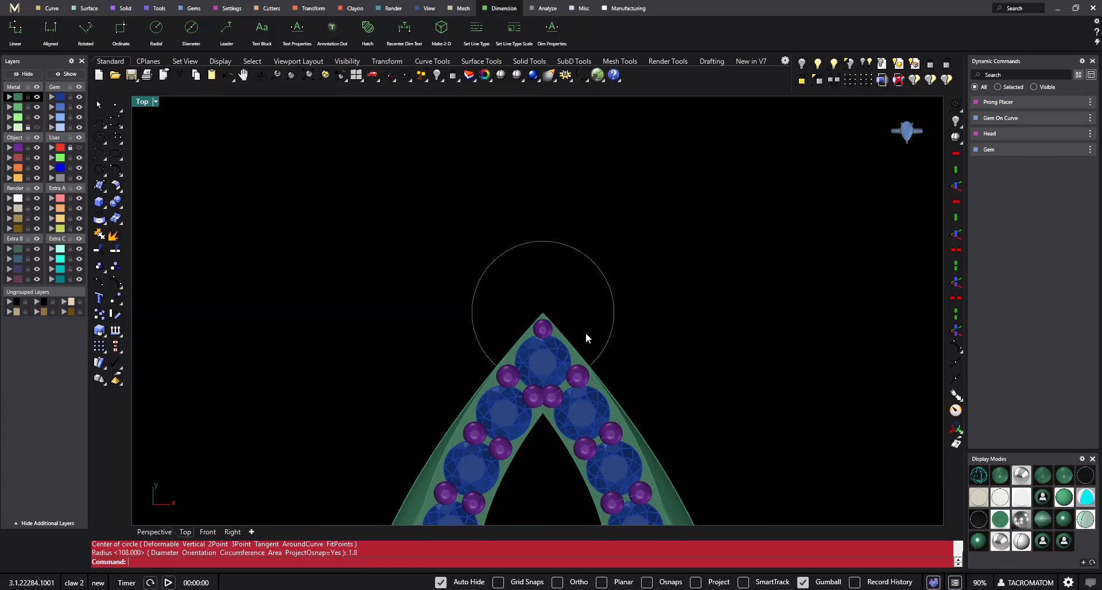
- Turn the circle at the earring's tip into a closed round pipe with a uniform diameter of 0.6 mm
scroll(606, 146, "down", 1)
left_click(582, 229)
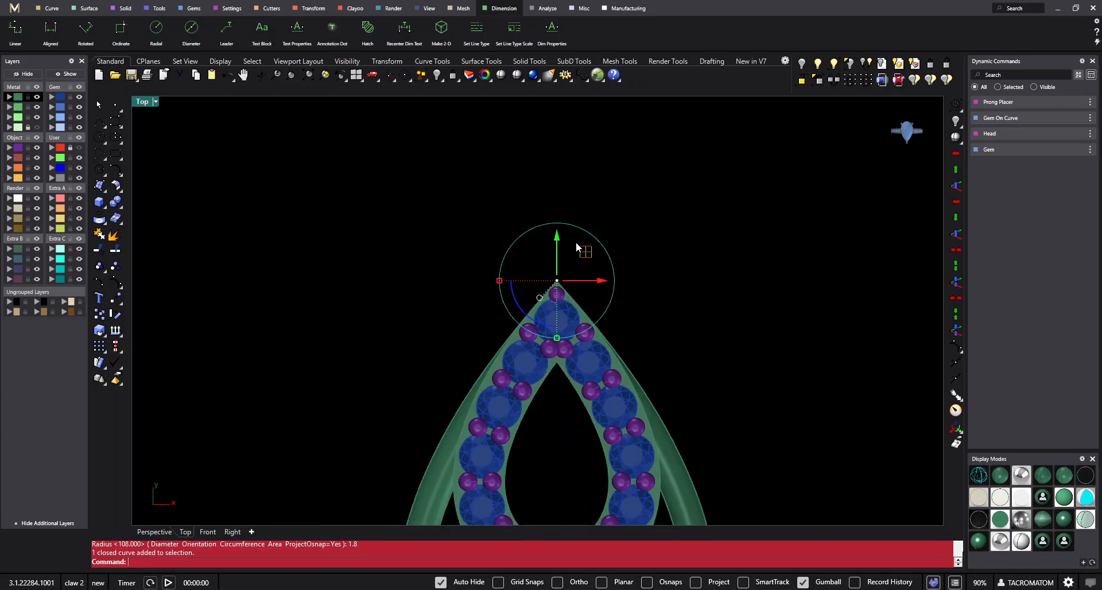
left_click(104, 210)
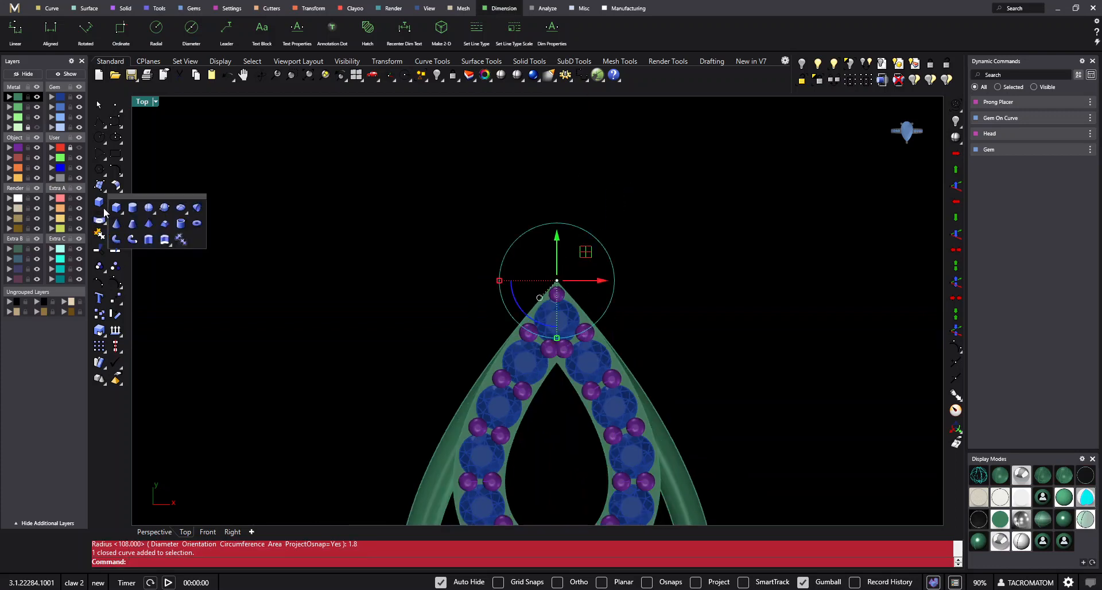
left_click(132, 239)
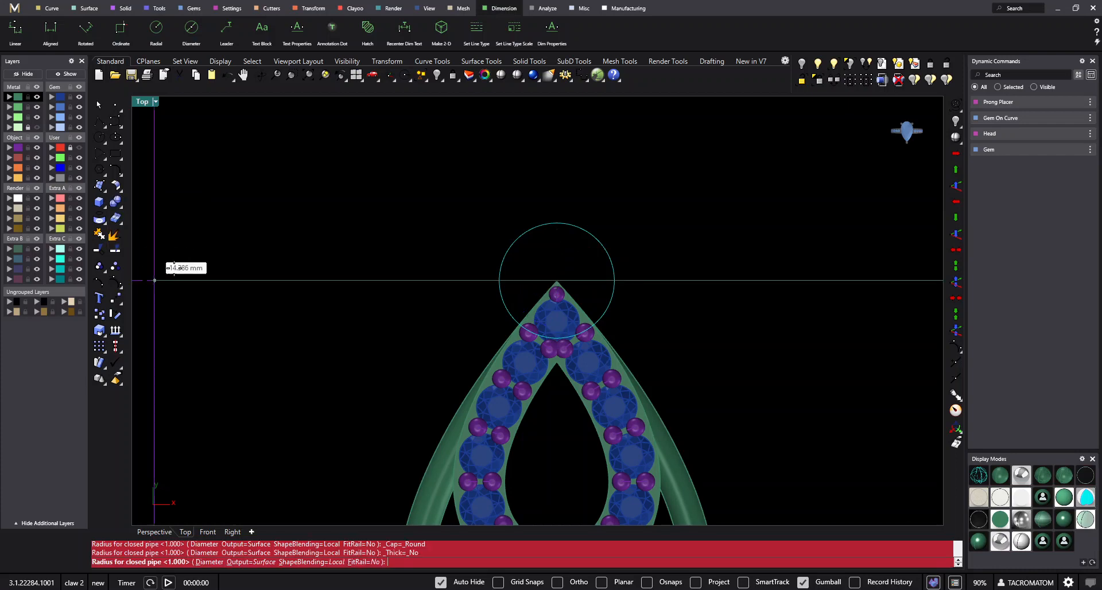
left_click(209, 562)
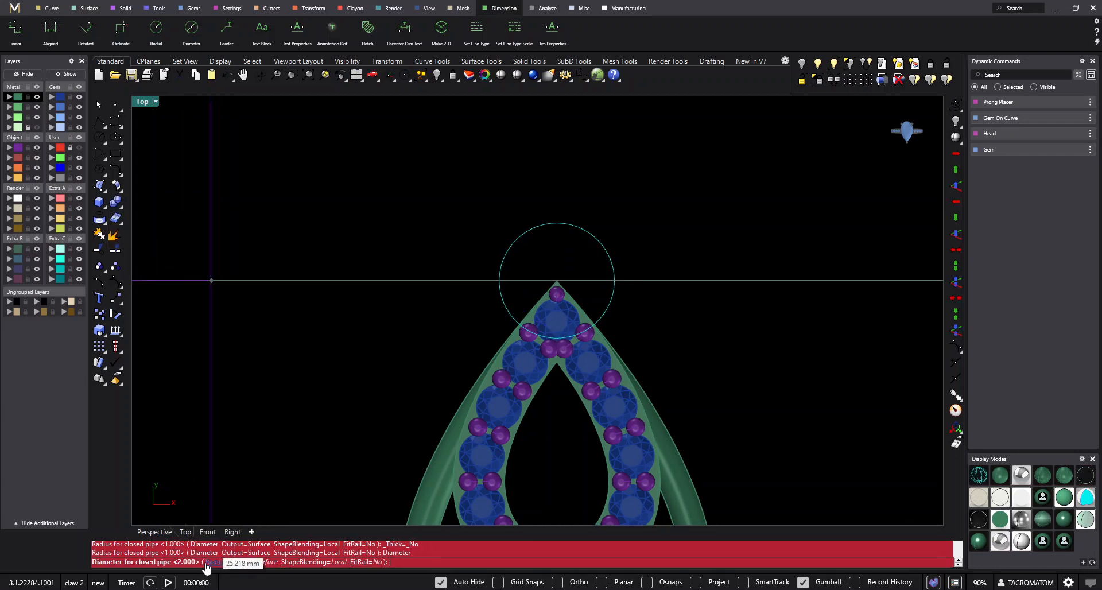
type(".6")
key("Return")
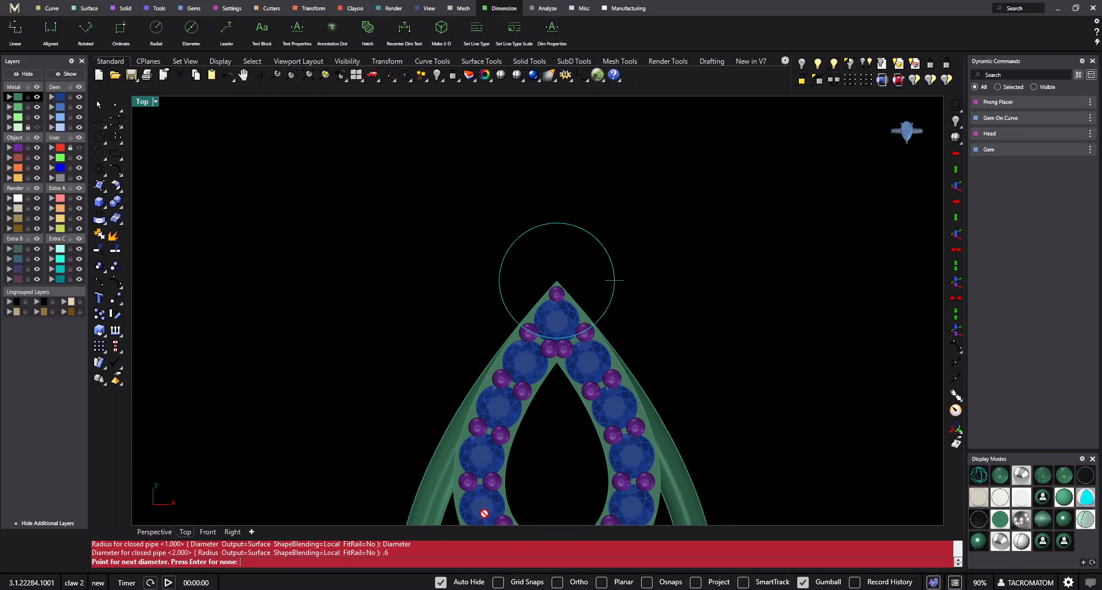
key("Return")
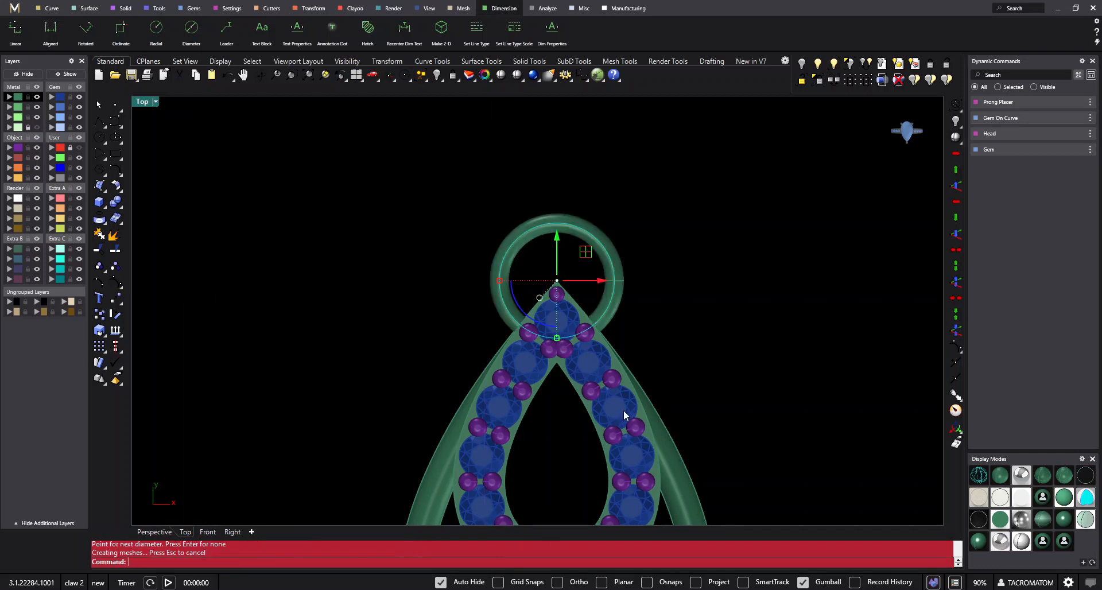
- Delete the ring pipe and its circle at the earring's tip
key("Escape")
left_click(606, 244)
key("Delete")
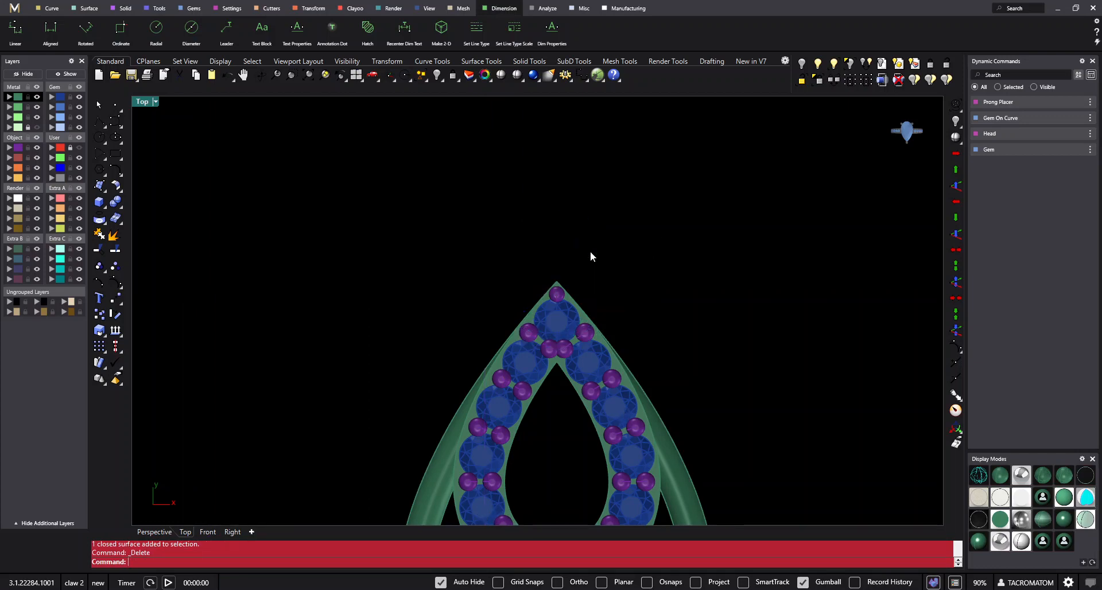
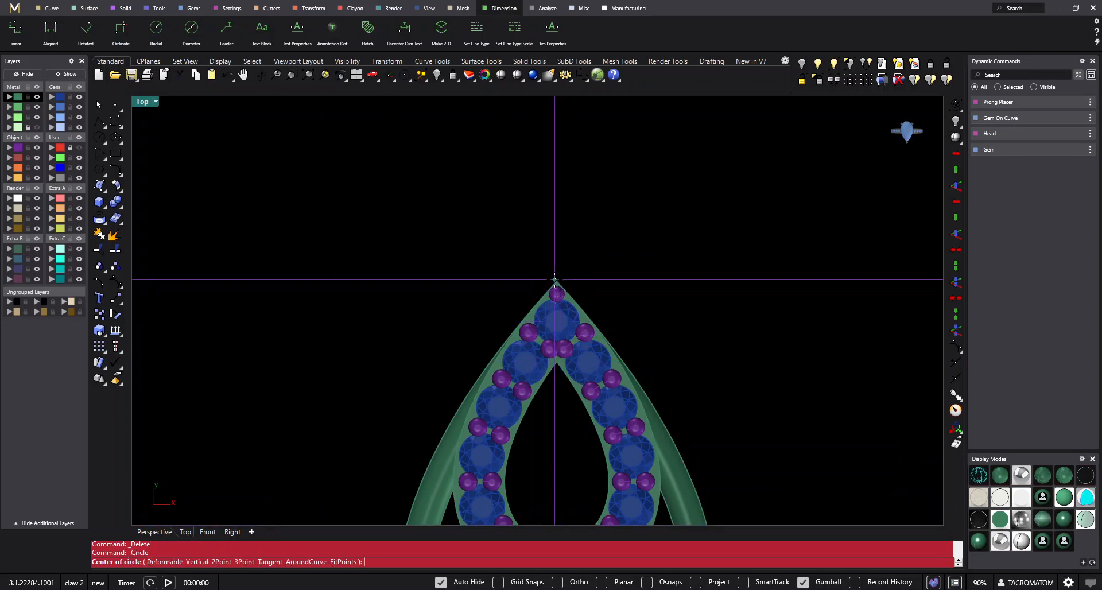
- Draw a circle of 1.8 mm diameter at the single earring's pointed tip and shift it up to sit just above the tip
left_click(559, 281)
left_click(159, 562)
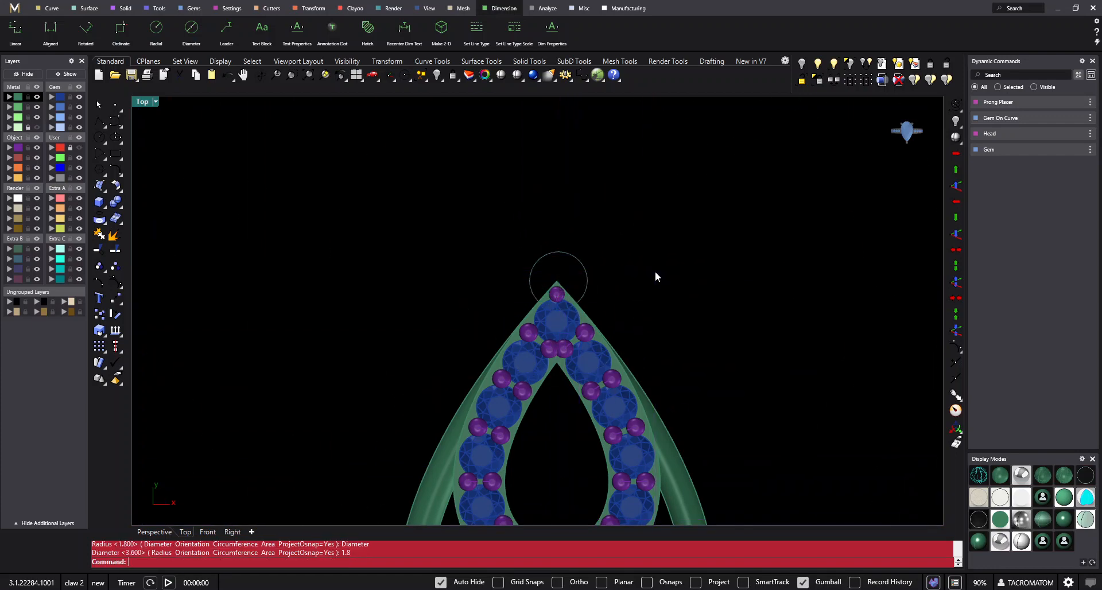
scroll(599, 270, "up", 3)
left_click_drag(539, 237, 536, 207)
- Turn the circle above the earring's tip into a closed round pipe ring and delete the source curve
left_click(105, 208)
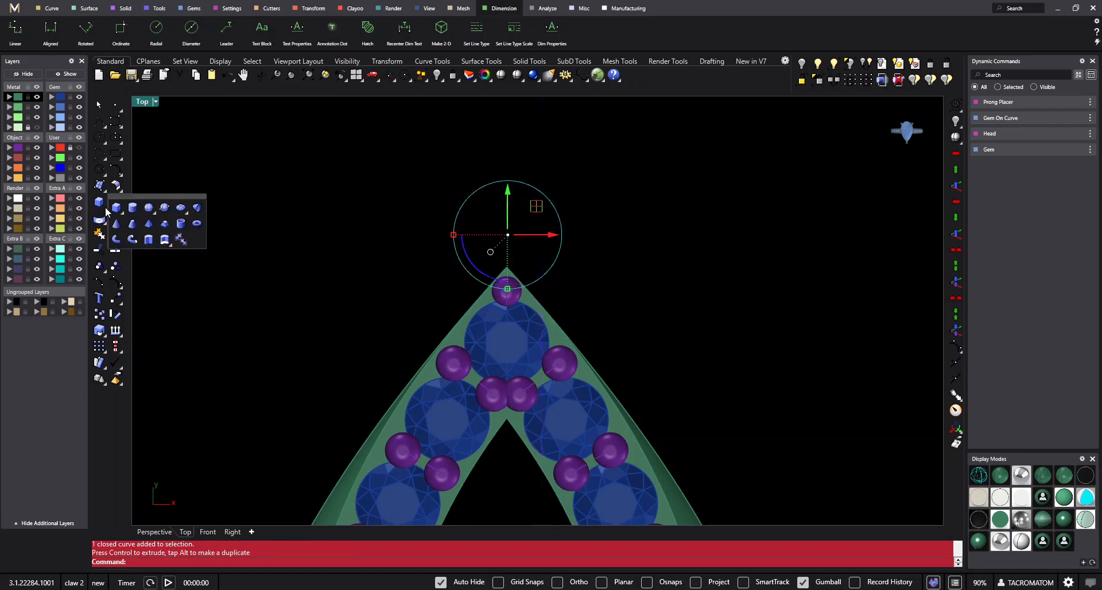
left_click(148, 241)
key("Return")
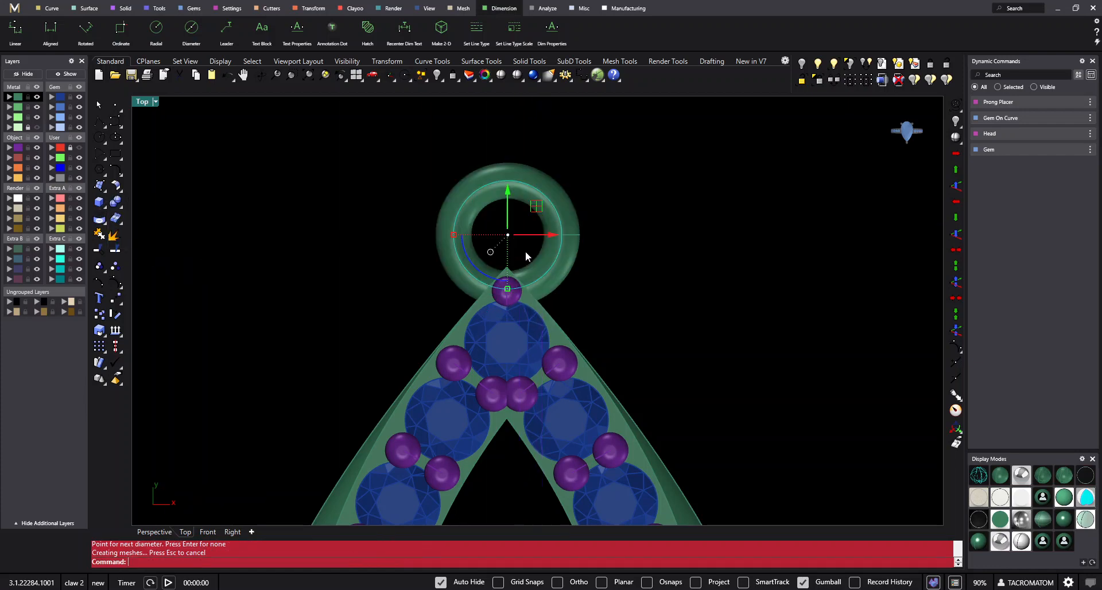
key("Delete")
scroll(549, 219, "down", 4)
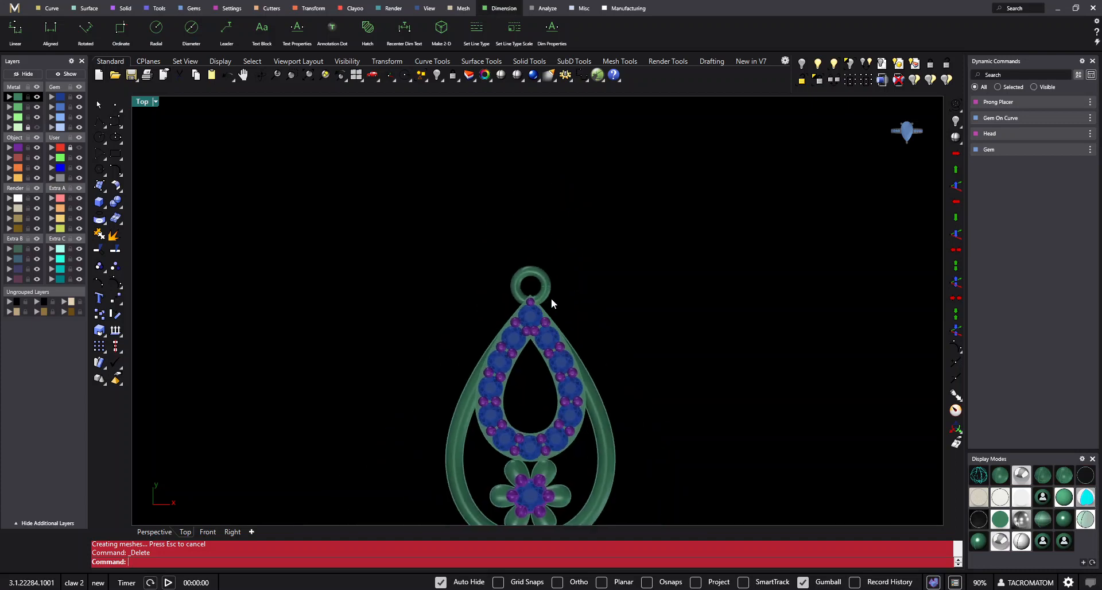
- Lower the tip ring vertically to about mid-height of the earring's openwork side wall
scroll(534, 312, "up", 4)
right_click_drag(519, 329, 543, 308)
left_click(356, 75)
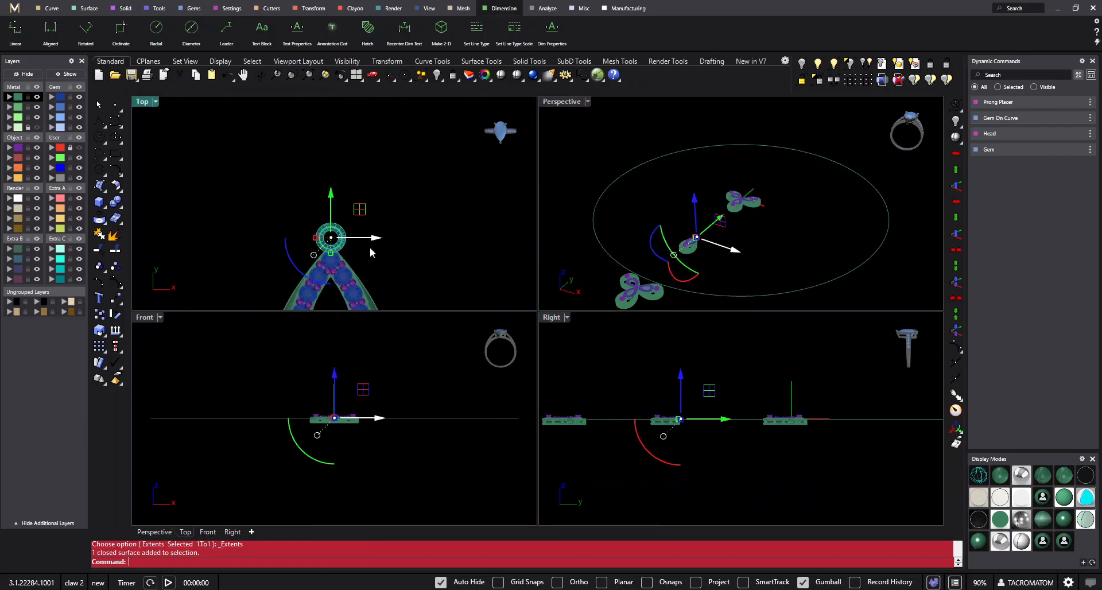
scroll(689, 413, "up", 6)
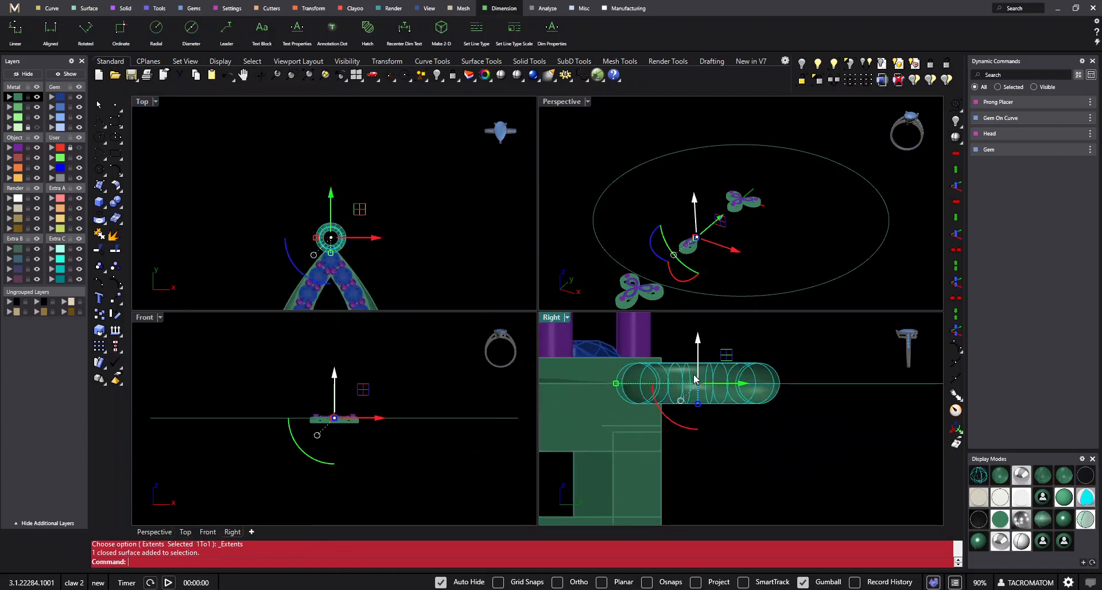
right_click_drag(695, 379, 714, 336)
left_click_drag(706, 325, 721, 427)
left_click(772, 404)
scroll(781, 400, "down", 6)
scroll(770, 409, "up", 2)
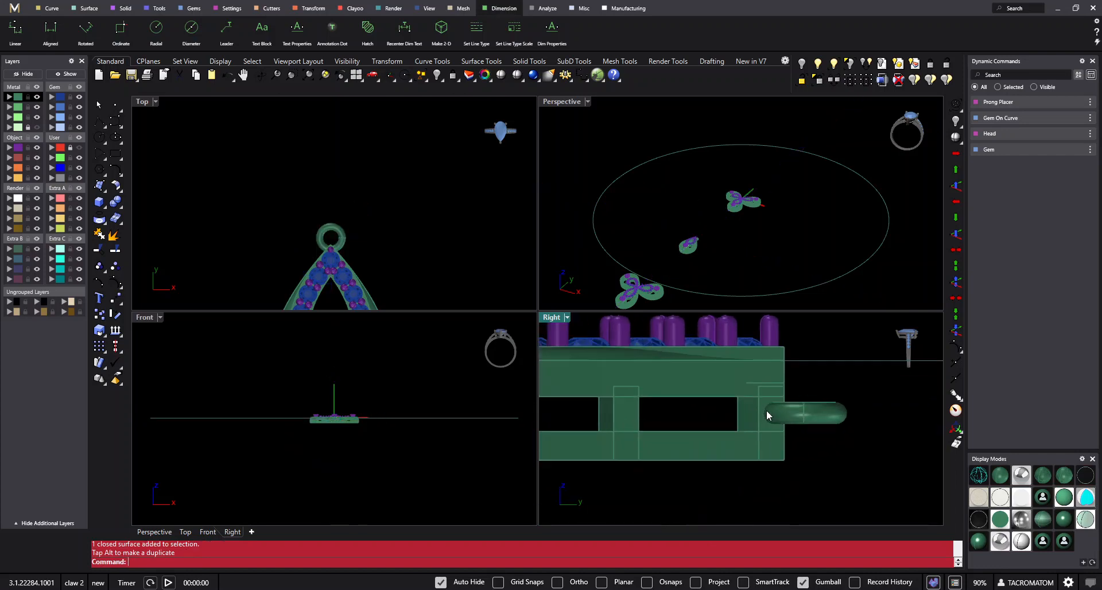
left_click(794, 416)
scroll(689, 419, "down", 4)
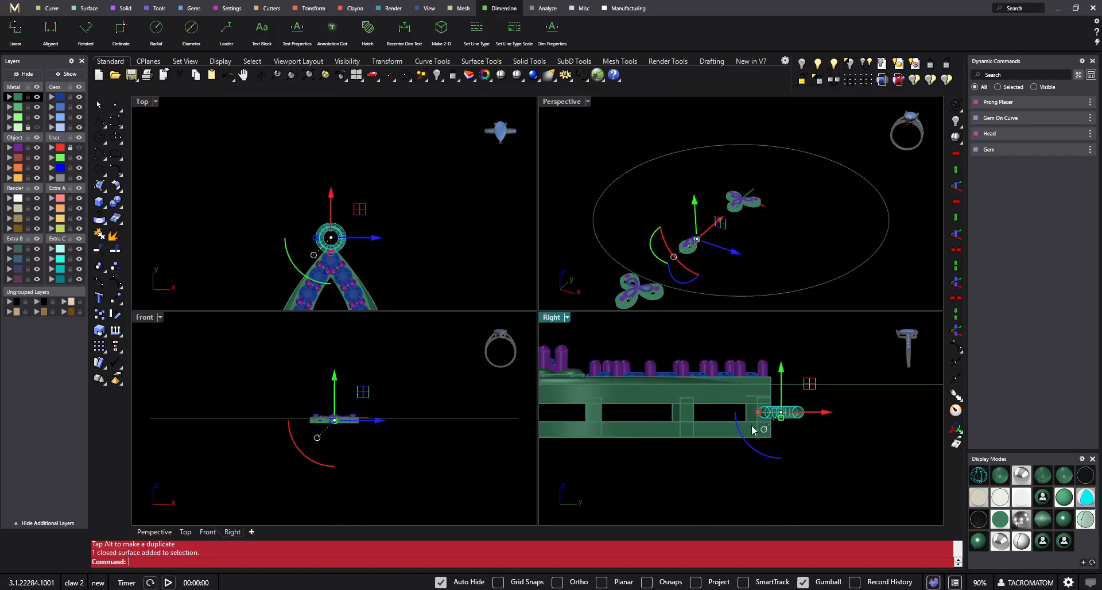
- Duplicate the single earring with its ring straight above the original, so the copy's rounded end overlaps the original's ring
left_click(324, 267, "shift")
scroll(367, 224, "down", 4)
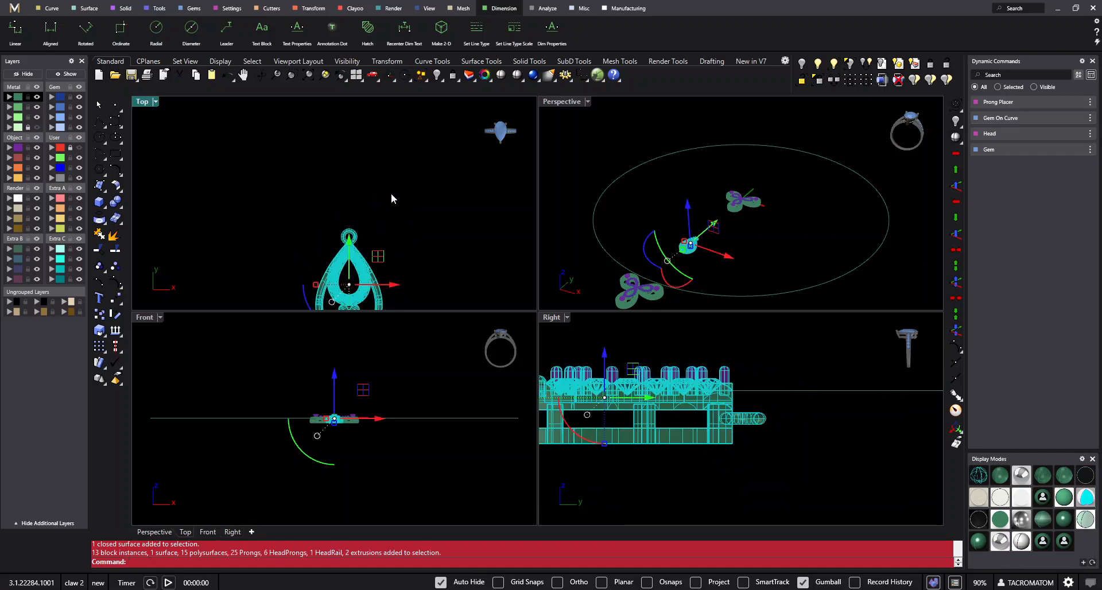
scroll(363, 221, "down", 2)
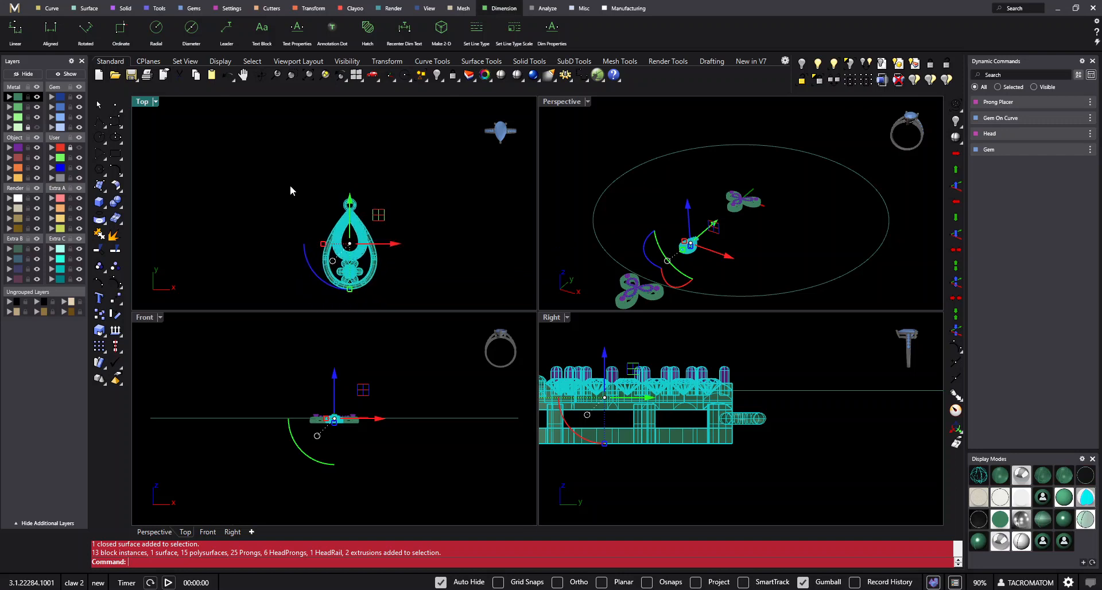
double_click(148, 103)
key("Escape")
left_click_drag(628, 285, 507, 394)
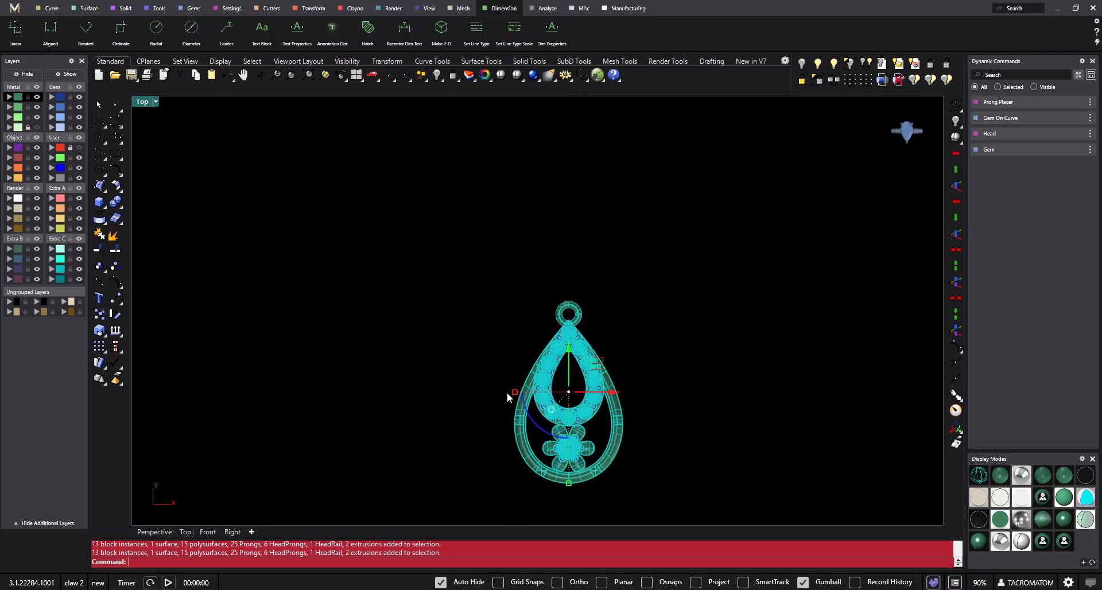
left_click_drag(569, 350, 596, 180, "alt")
scroll(587, 314, "up", 9)
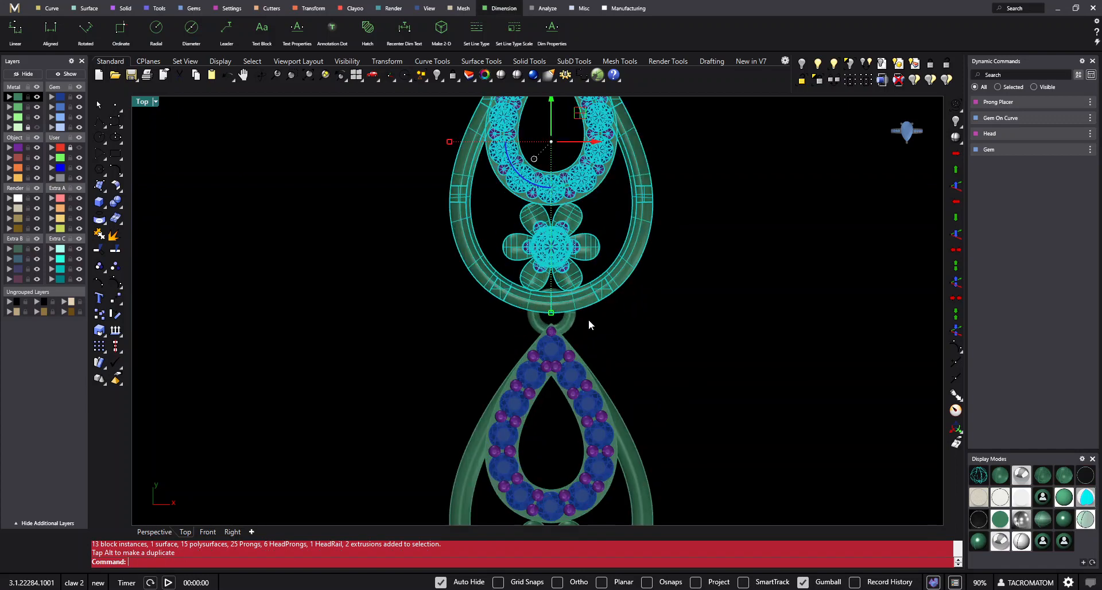
scroll(576, 310, "down", 6)
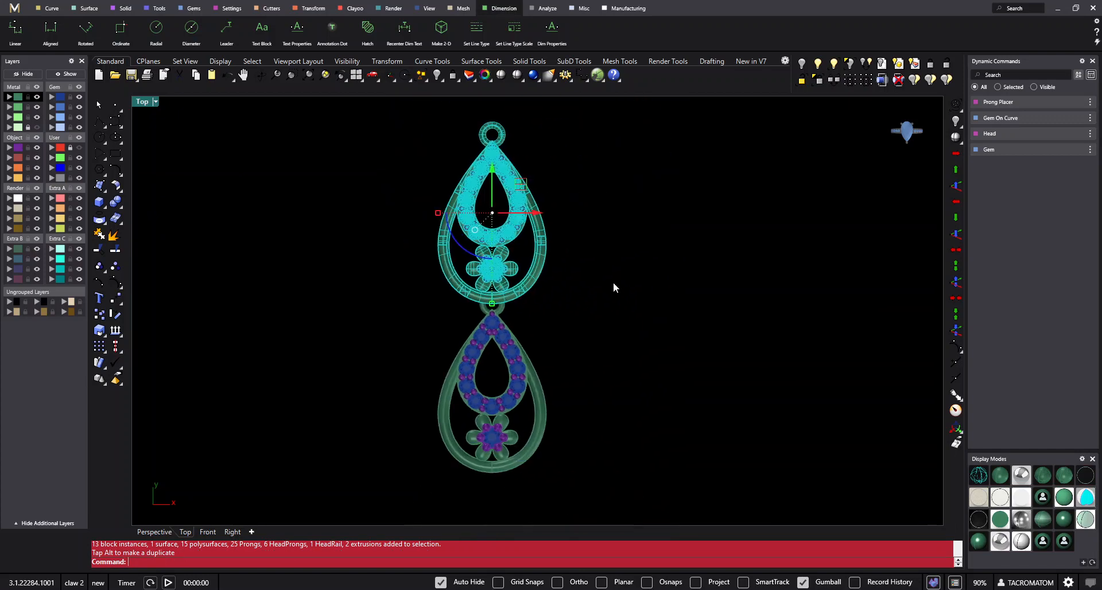
- Clear the selection and set the Perspective view to Shaded display around the linked earrings
double_click(149, 103)
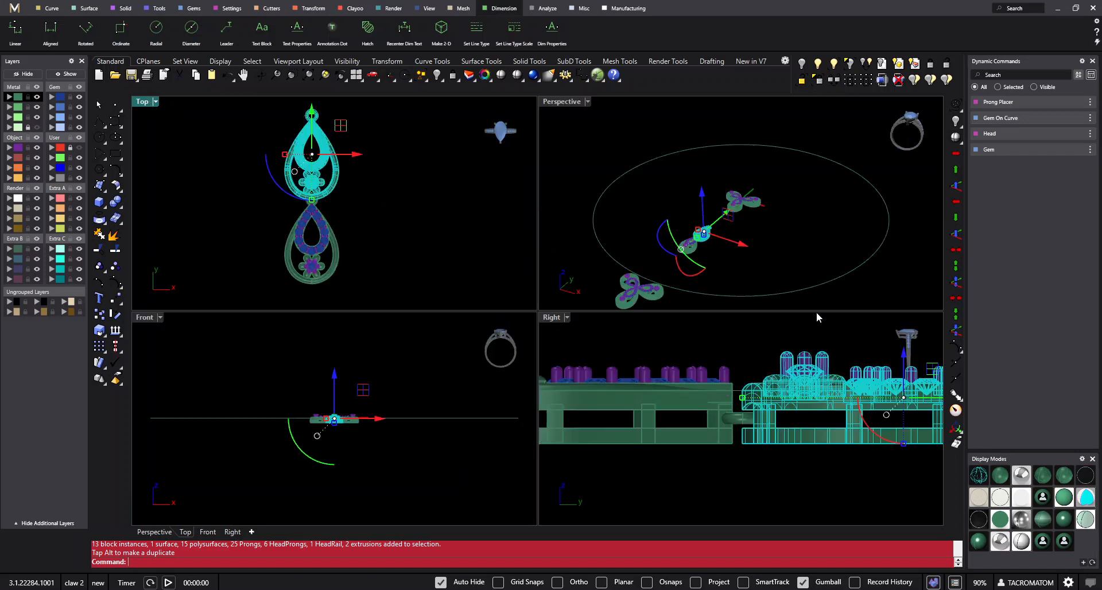
right_click_drag(792, 265, 612, 195)
scroll(620, 219, "up", 5)
left_click(519, 75)
scroll(654, 181, "down", 3)
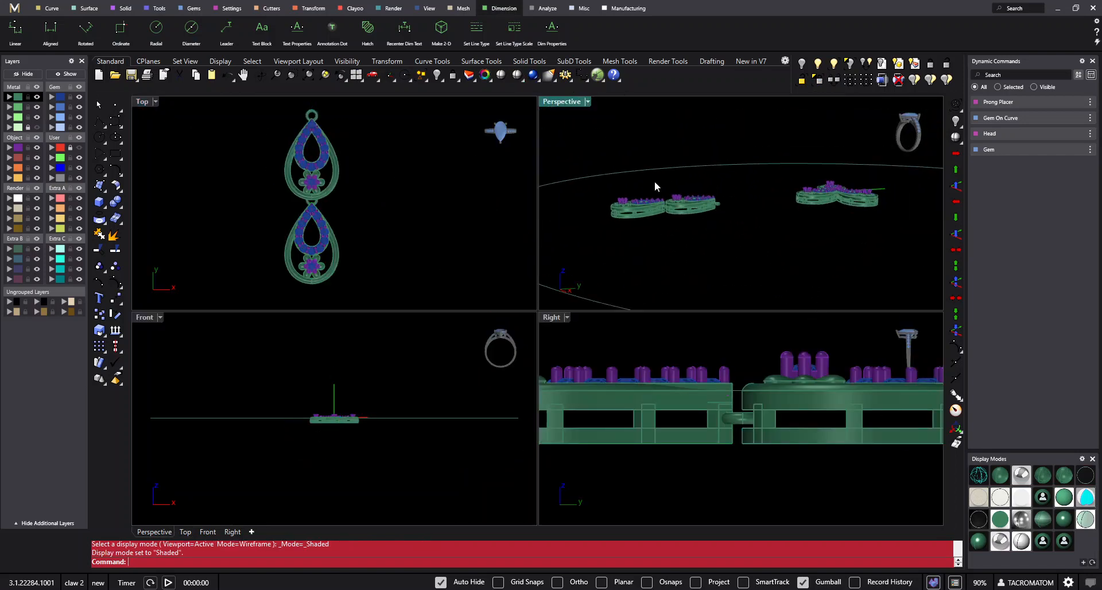
- Examine how the connecting ring joins the two linked earrings, from the side and from above
scroll(694, 236, "up", 6)
scroll(715, 230, "up", 4)
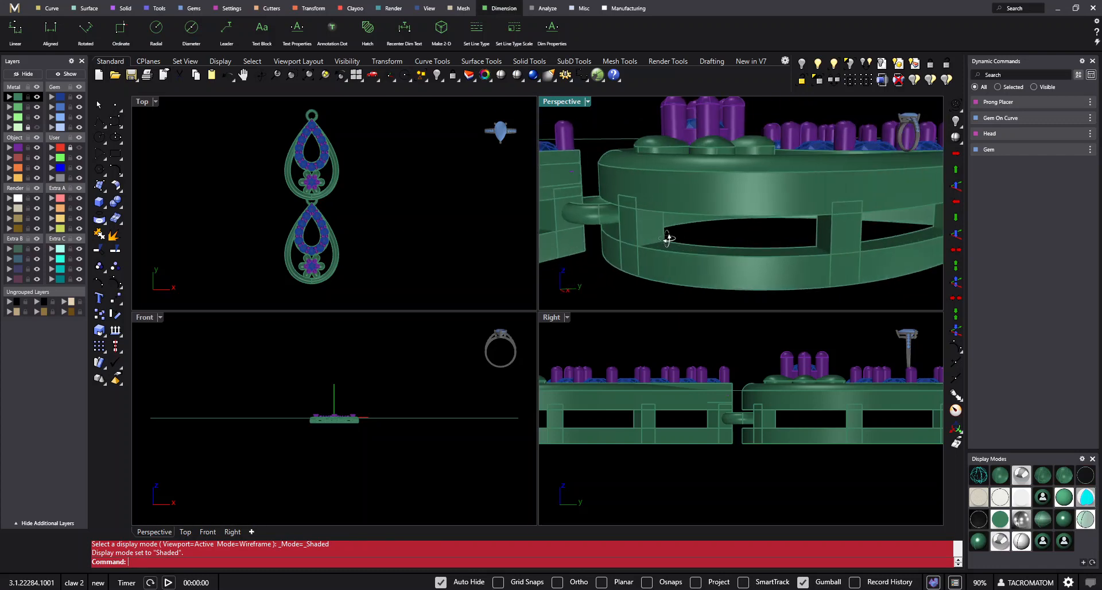
scroll(712, 226, "down", 2)
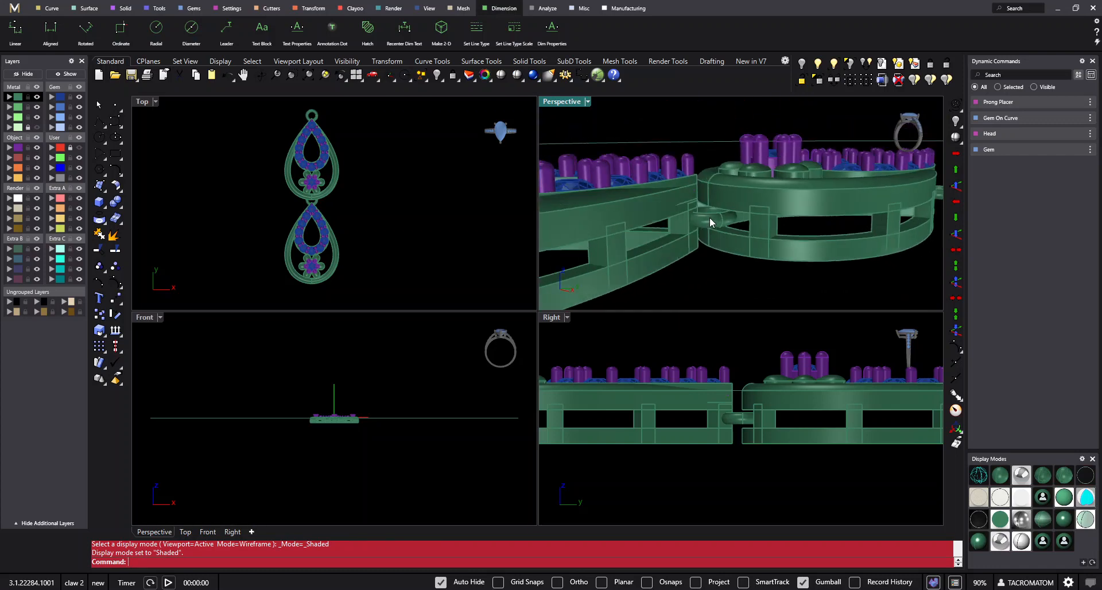
scroll(712, 222, "down", 2)
double_click(570, 102)
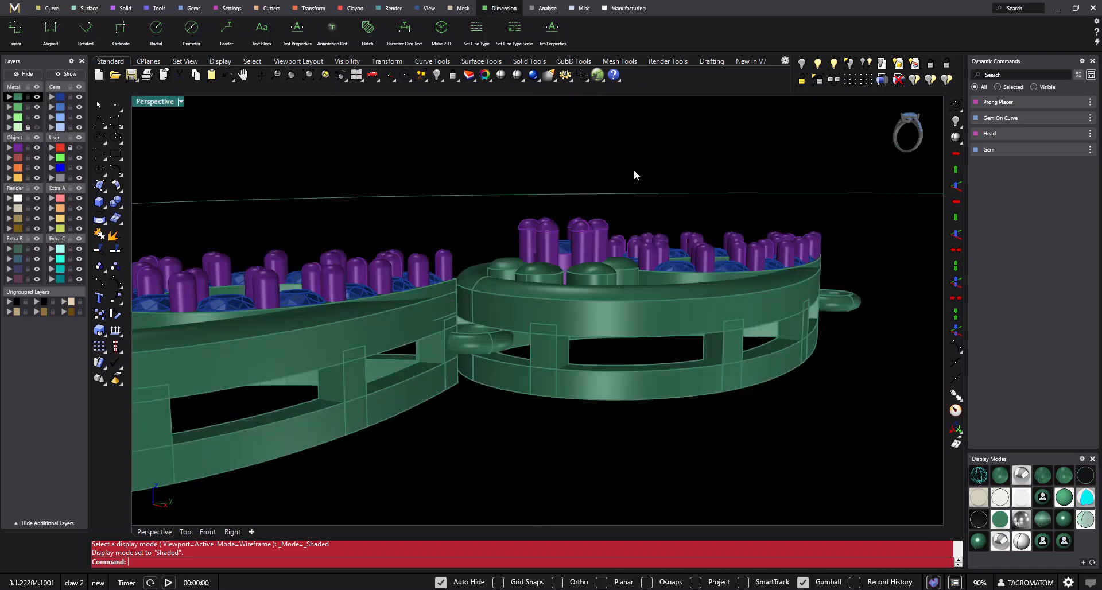
scroll(634, 170, "down", 3)
scroll(562, 308, "up", 5)
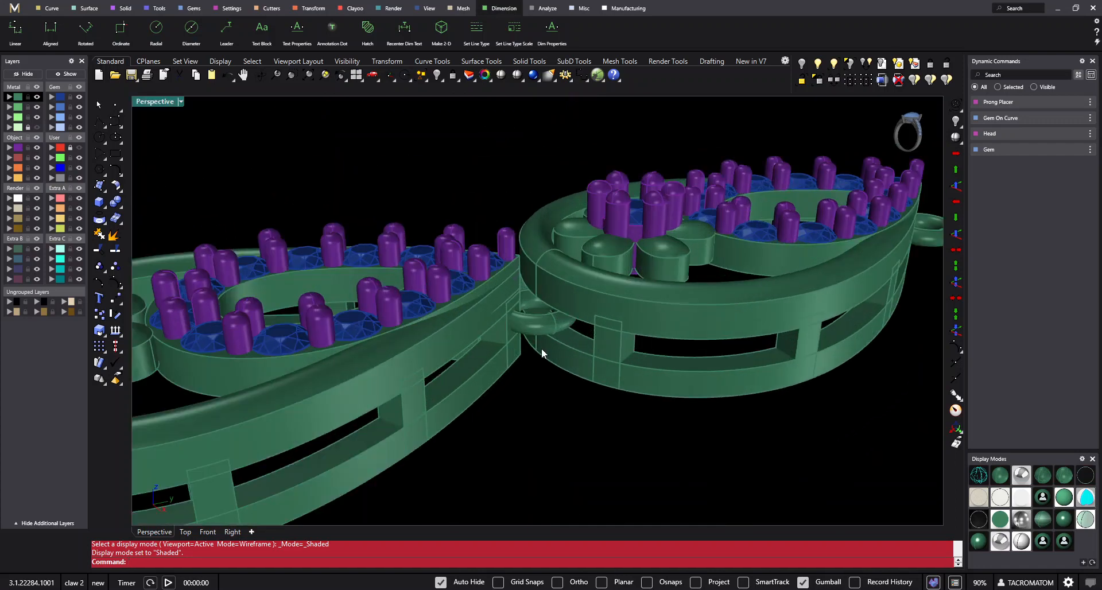
right_click_drag(542, 348, 570, 316)
left_click(673, 196)
left_click(695, 312)
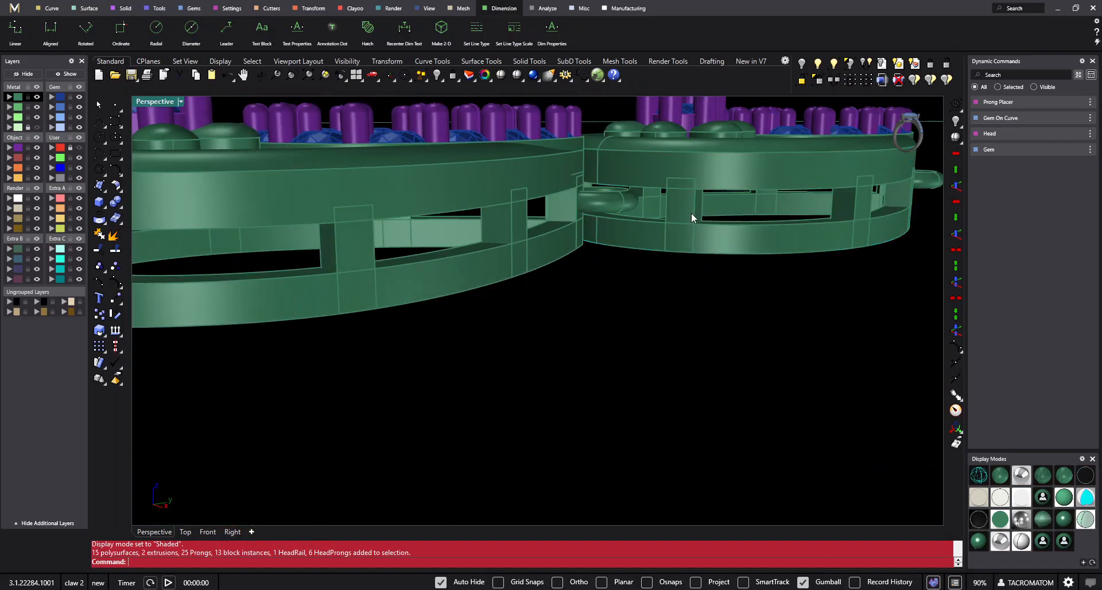
left_click(691, 213)
left_click(690, 312)
right_click_drag(690, 311, 454, 424)
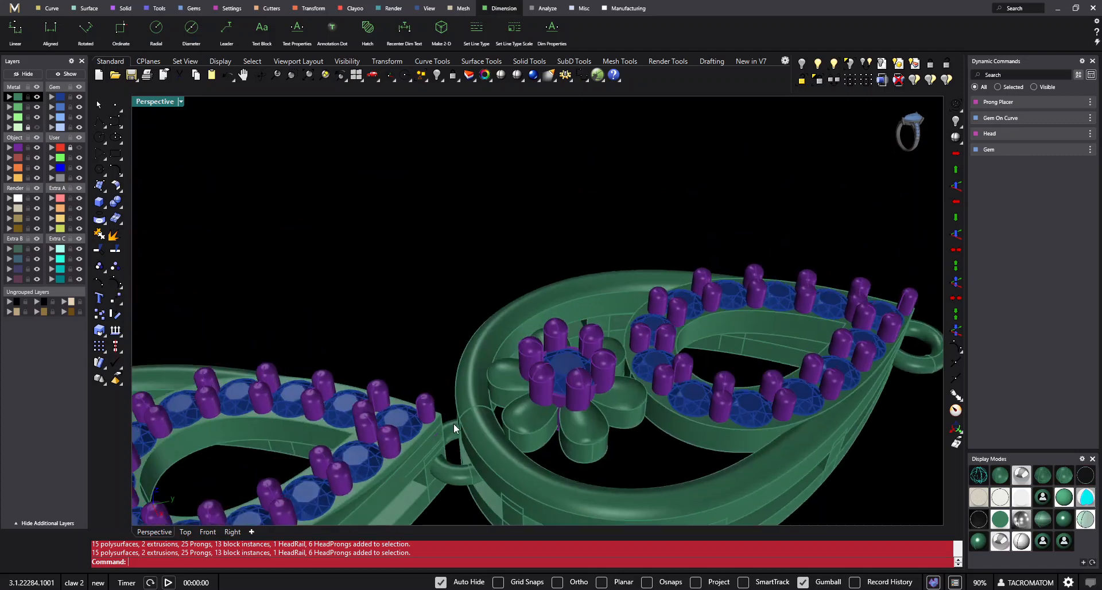
scroll(553, 339, "down", 15)
right_click_drag(523, 322, 651, 240)
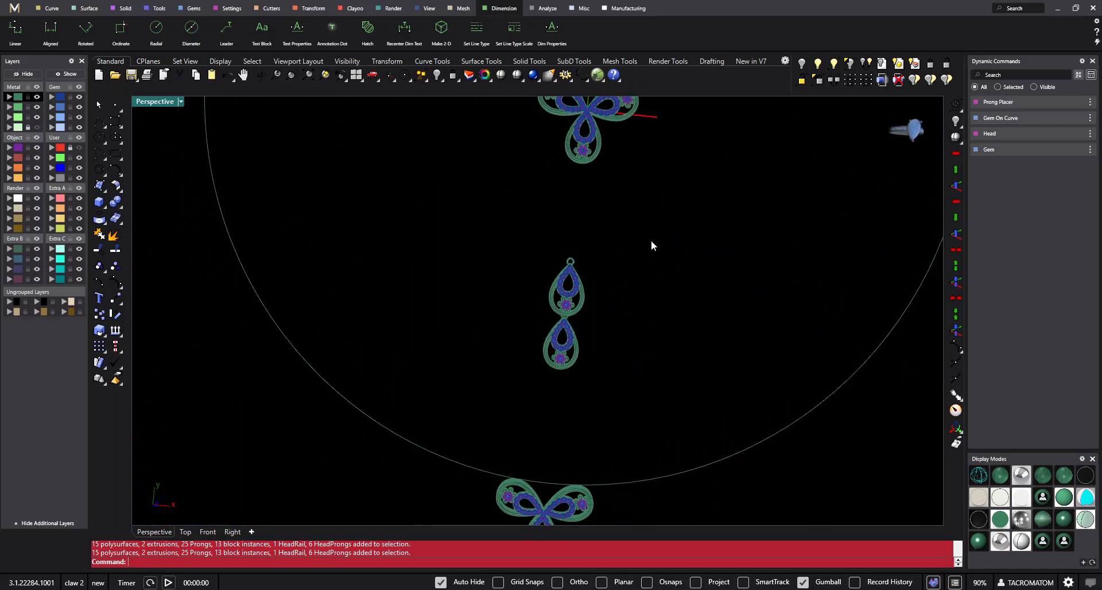
- Select both linked earrings and move them down to the lower three-petal cluster, just beside its right petal
scroll(566, 299, "down", 3)
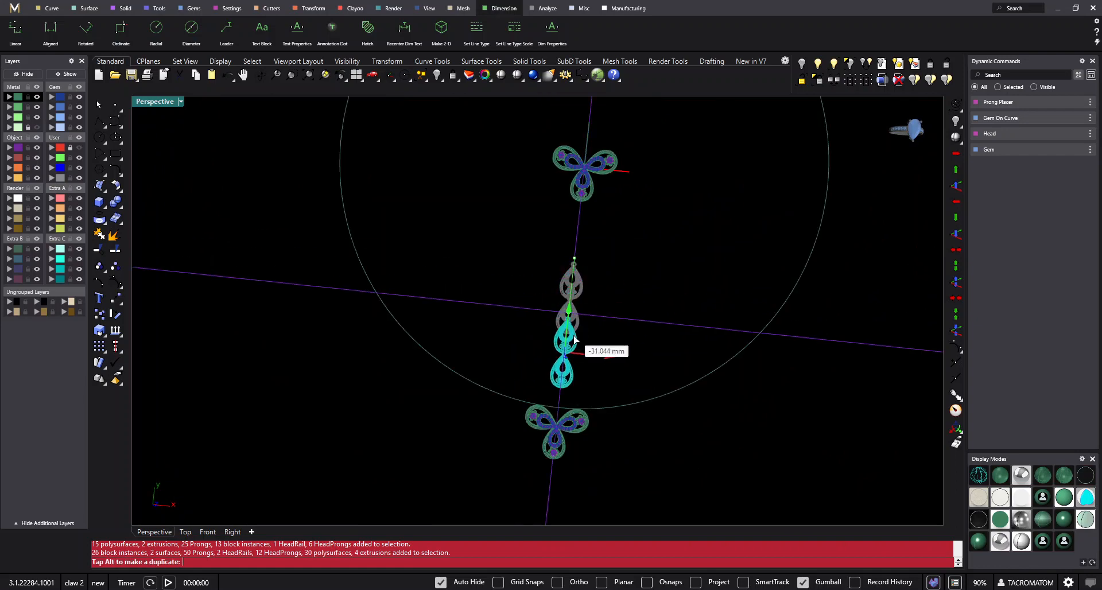
left_click_drag(574, 340, 565, 379)
double_click(160, 105)
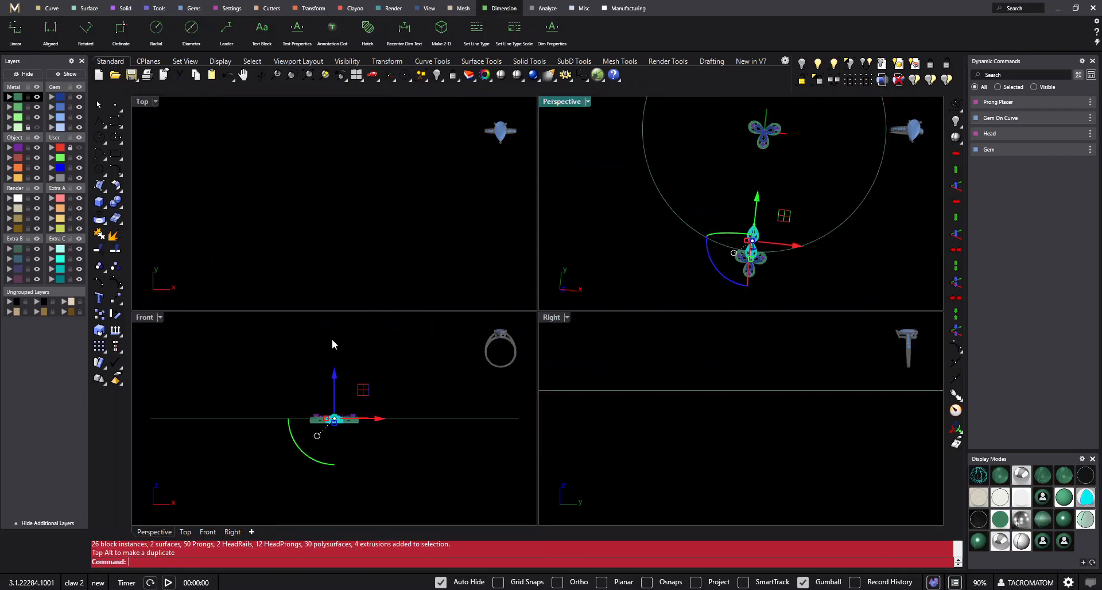
double_click(146, 101)
key("ctrl+F1")
scroll(550, 422, "down", 4)
right_click_drag(550, 422, 556, 324)
scroll(557, 324, "up", 2)
left_click_drag(526, 272, 584, 271)
- Rotate the linked earring pair about its lower end until it lies horizontally with the free ring facing left
type("Rotate")
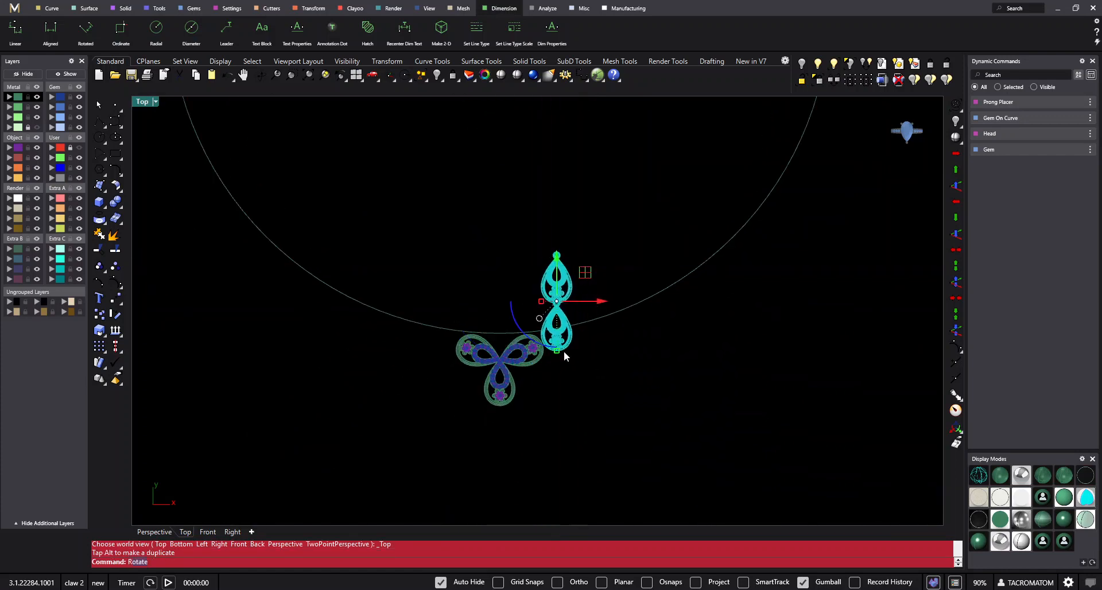
key("Return")
left_click(556, 346)
left_click(555, 226, "shift")
left_click(406, 389, "shift")
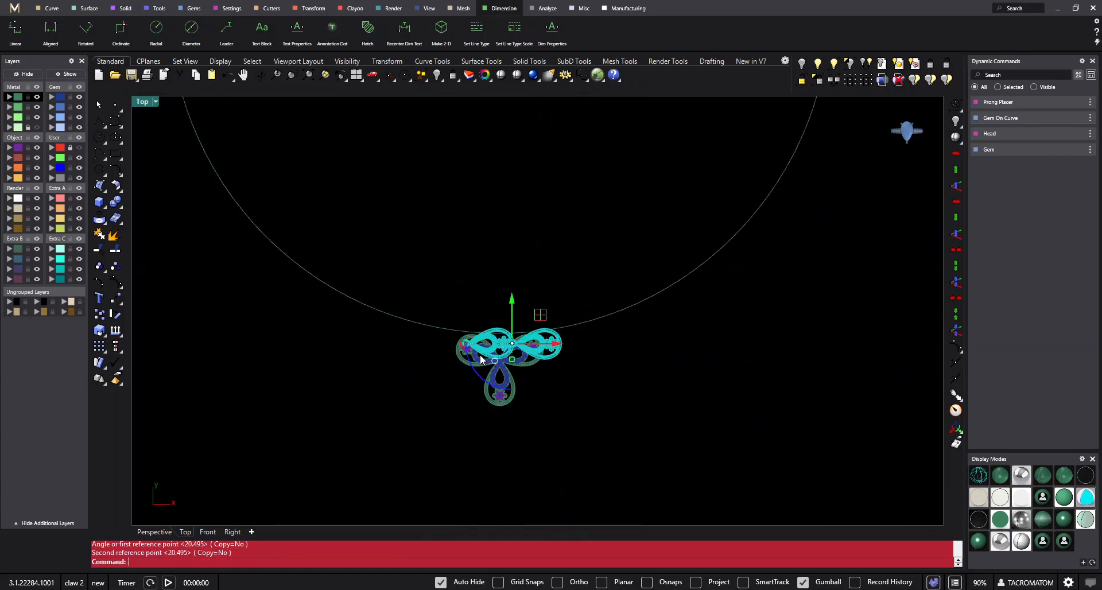
- Move the pair right so its ring meets the cluster's right petal, and rotate it about that ring to follow the circle
scroll(483, 352, "up", 4)
left_click_drag(555, 312, 672, 317)
type("Rotate")
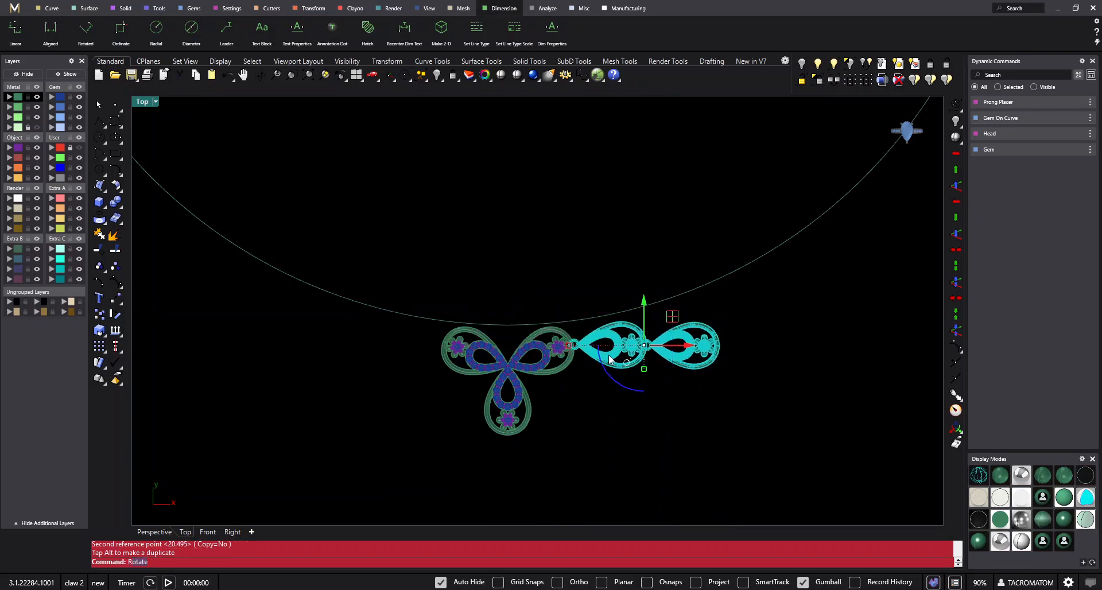
left_click(594, 347)
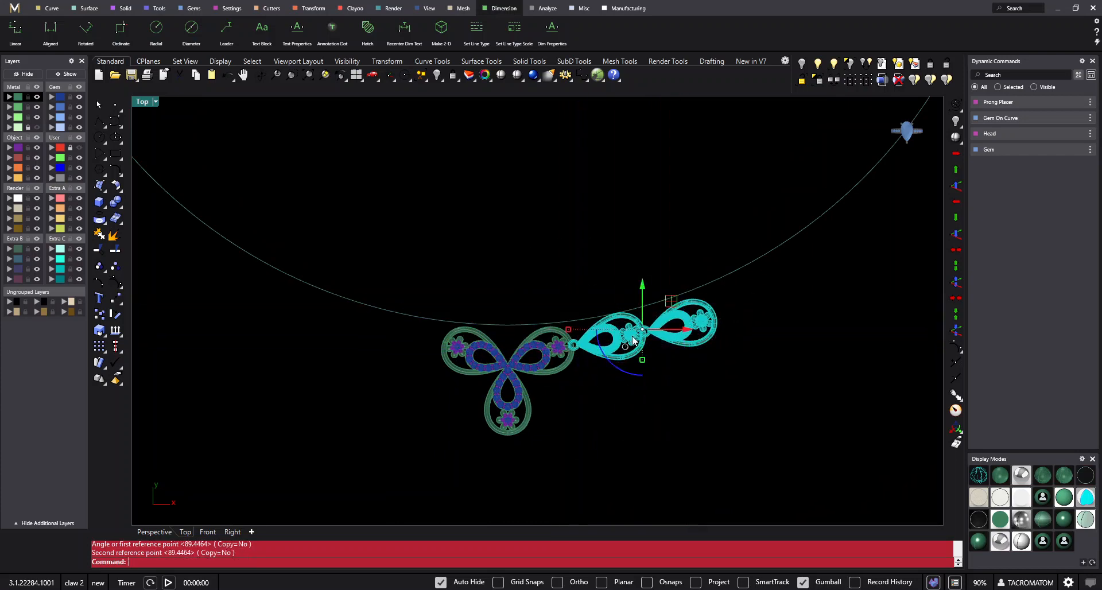
- Rotate-copy the earring pair about the origin (0) with Copy=Yes, placing two more pairs end to end along the circle
type("0")
key("Return")
type("c")
key("Return")
left_click(578, 364)
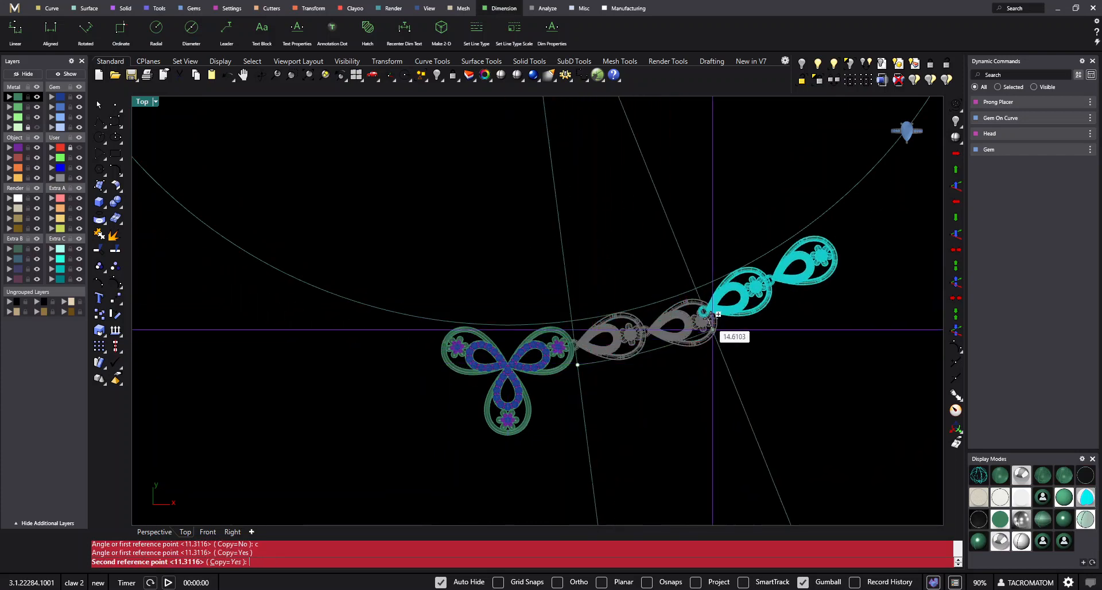
left_click(722, 326)
right_click_drag(795, 253, 740, 348)
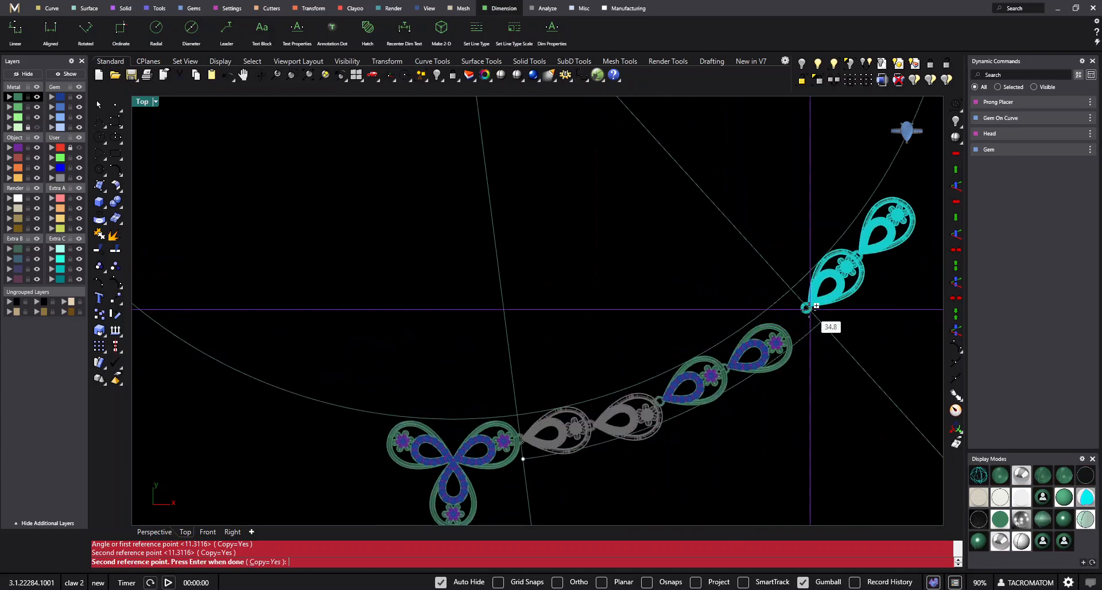
left_click(791, 331)
right_click(791, 332)
right_click_drag(832, 414, 673, 358)
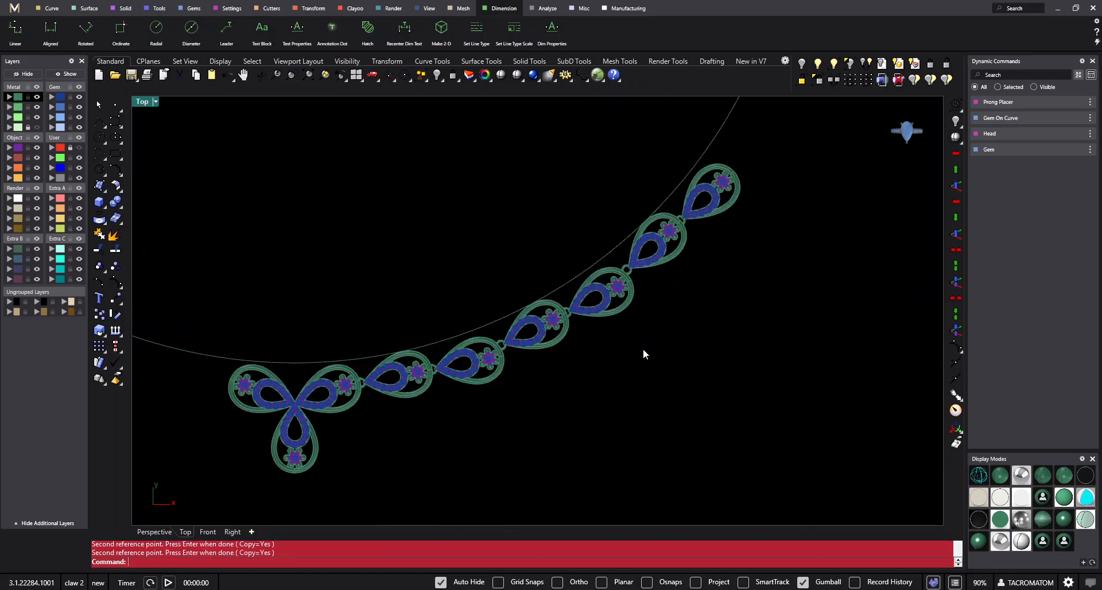
- Rotate the middle earring pair and its ring, with Copy=No, about its outer end so the ring lines up with the inner pair
scroll(611, 334, "up", 4)
left_click_drag(627, 352, 519, 303)
type("rotate")
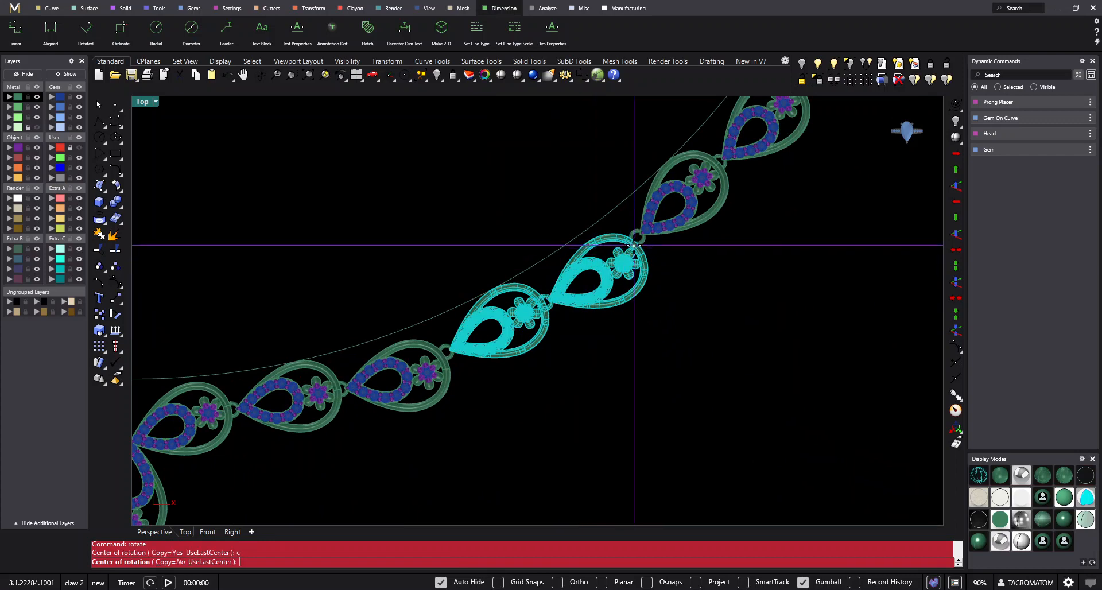
left_click(634, 245)
left_click(441, 348)
key("Escape")
scroll(451, 357, "up", 2)
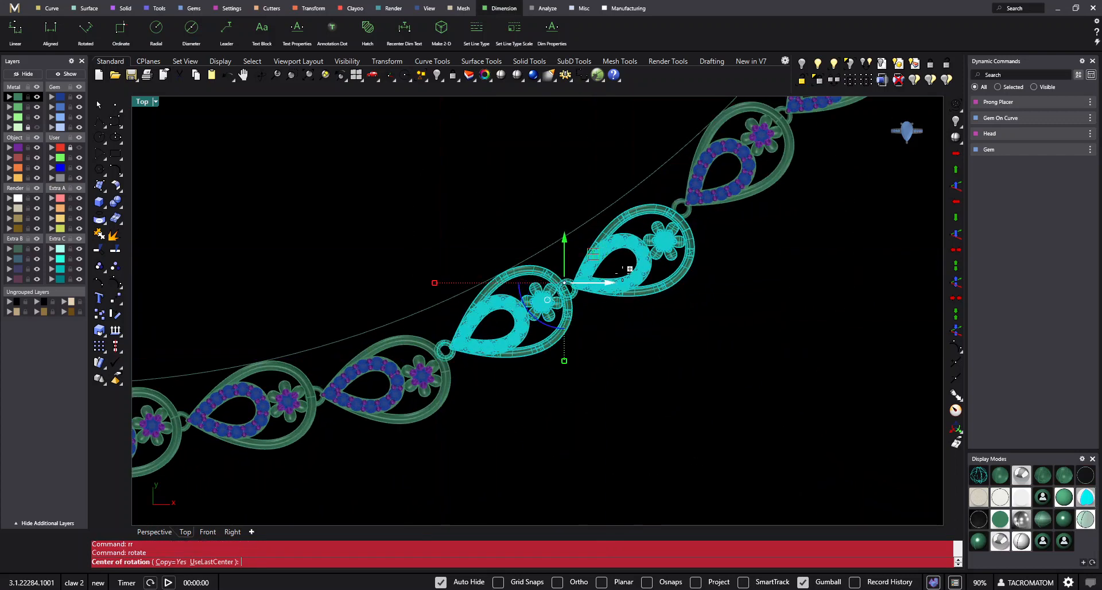
left_click(678, 220)
type("c")
key("Return")
left_click(490, 343)
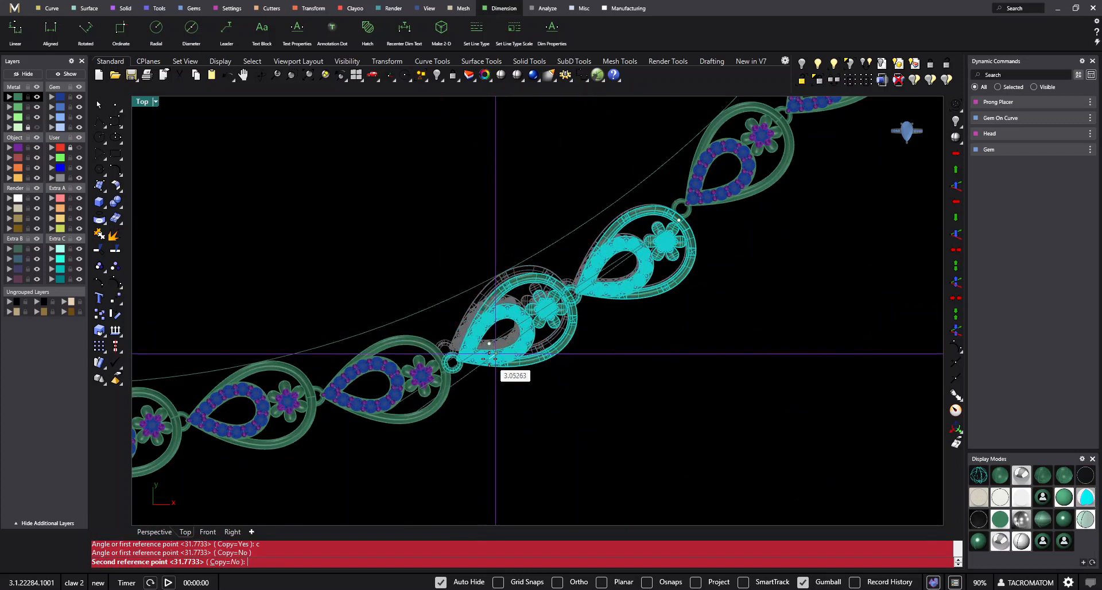
left_click(494, 355)
- Rotate the outermost earring pair and its ring, with Copy=No, about its outer end so the ring meets the middle pair
right_click_drag(642, 312, 538, 380)
right_click_drag(747, 283, 663, 384)
left_click_drag(695, 348, 569, 259)
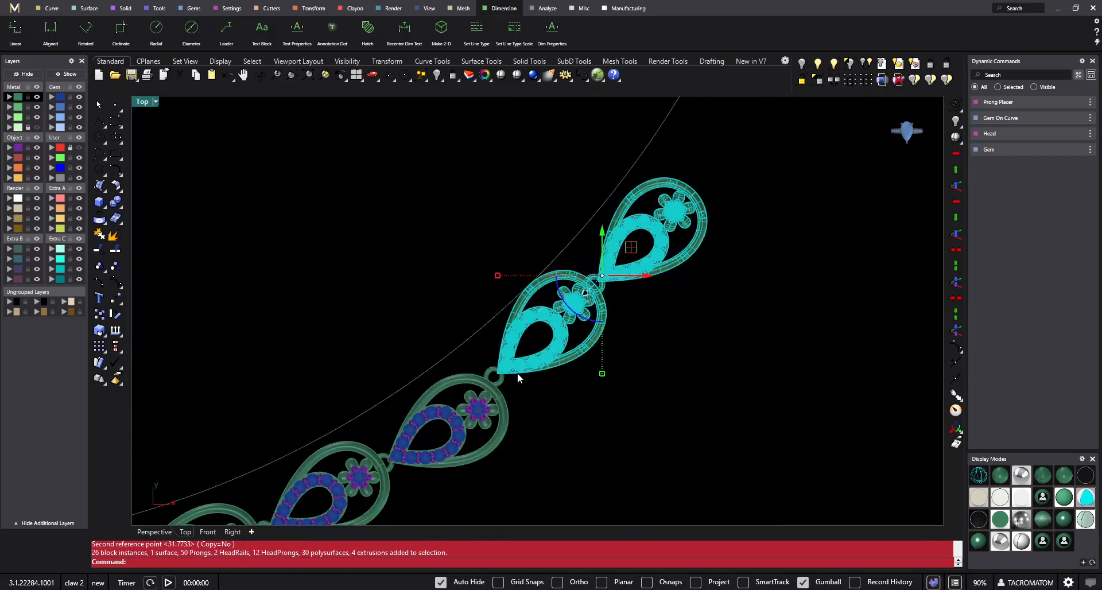
right_click_drag(543, 375, 541, 398)
right_click(683, 224)
left_click(678, 232)
left_click(454, 375)
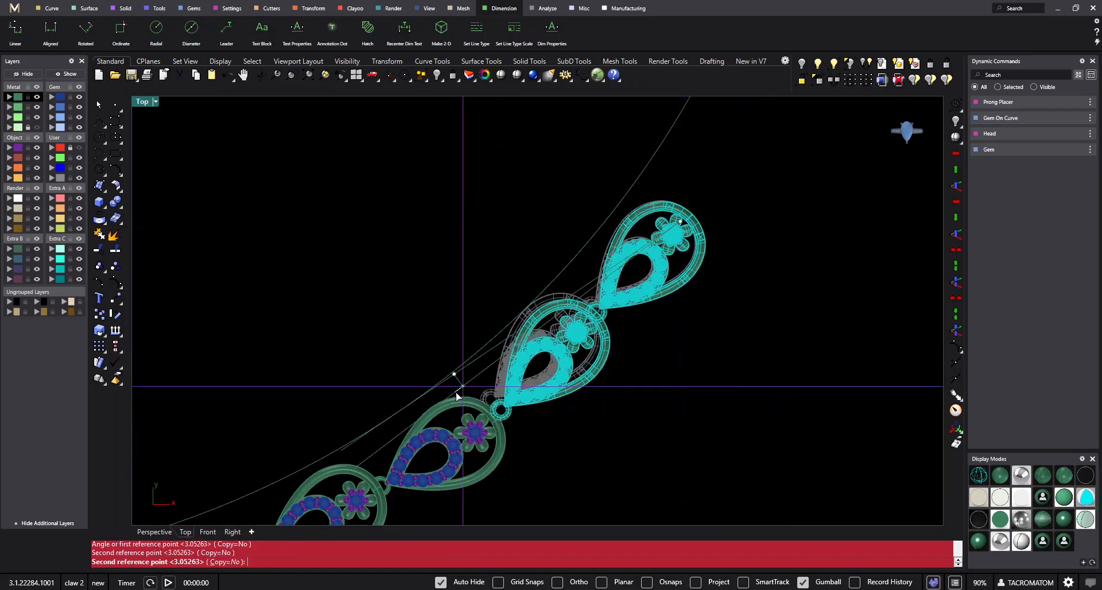
left_click(462, 386)
- Mirror the six linked earrings right of the lower cluster across the vertical axis through the origin (0), with Copy=Yes
scroll(663, 329, "down", 8)
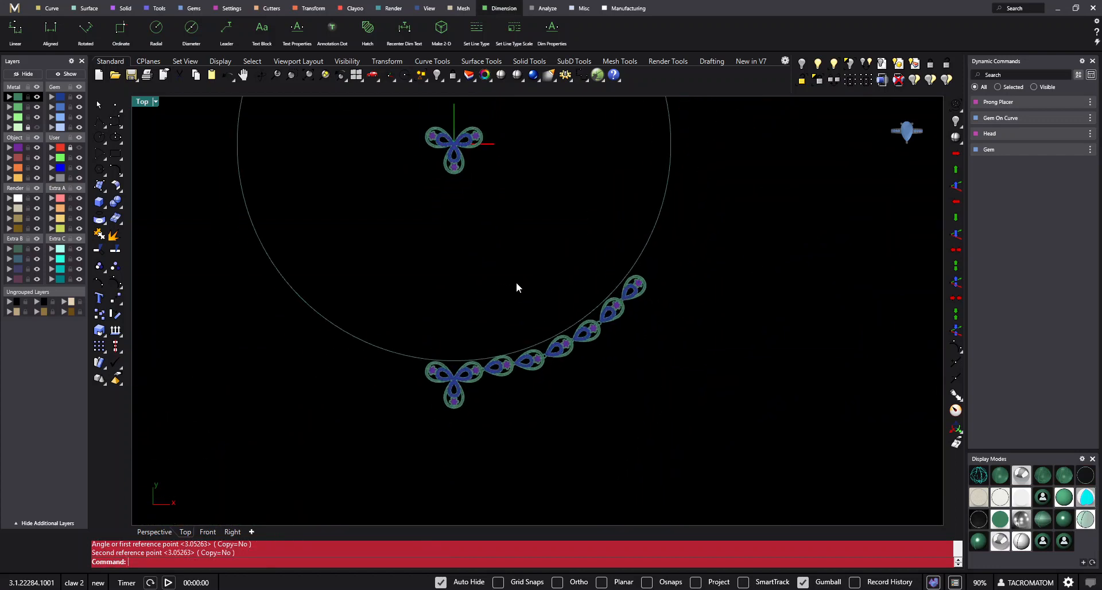
right_click_drag(539, 450, 519, 399)
scroll(519, 398, "up", 6)
left_click_drag(471, 443, 705, 169)
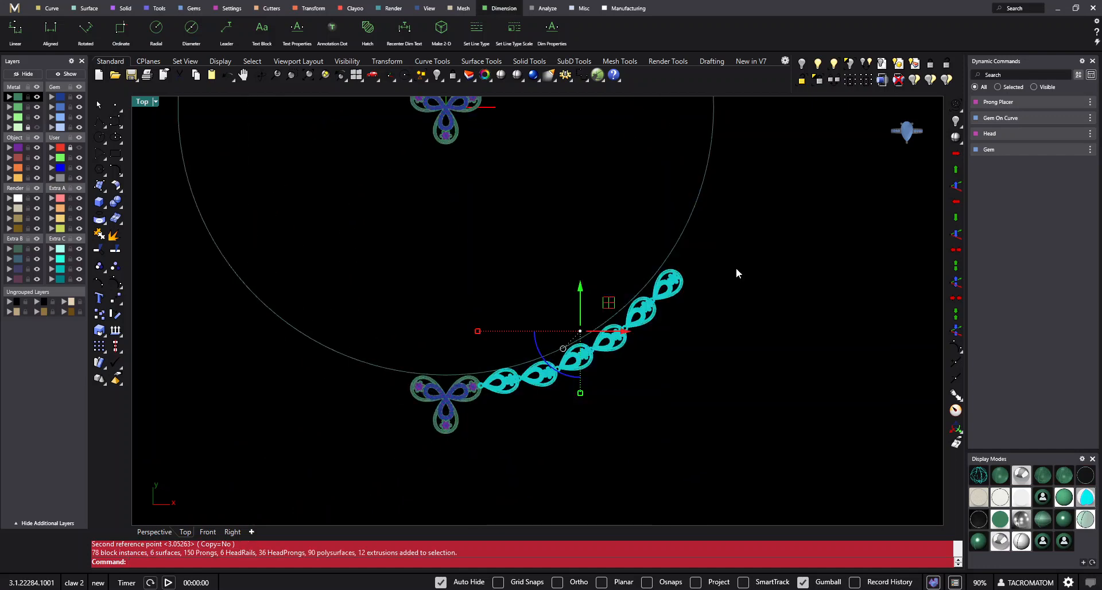
right_click_drag(737, 253, 732, 291)
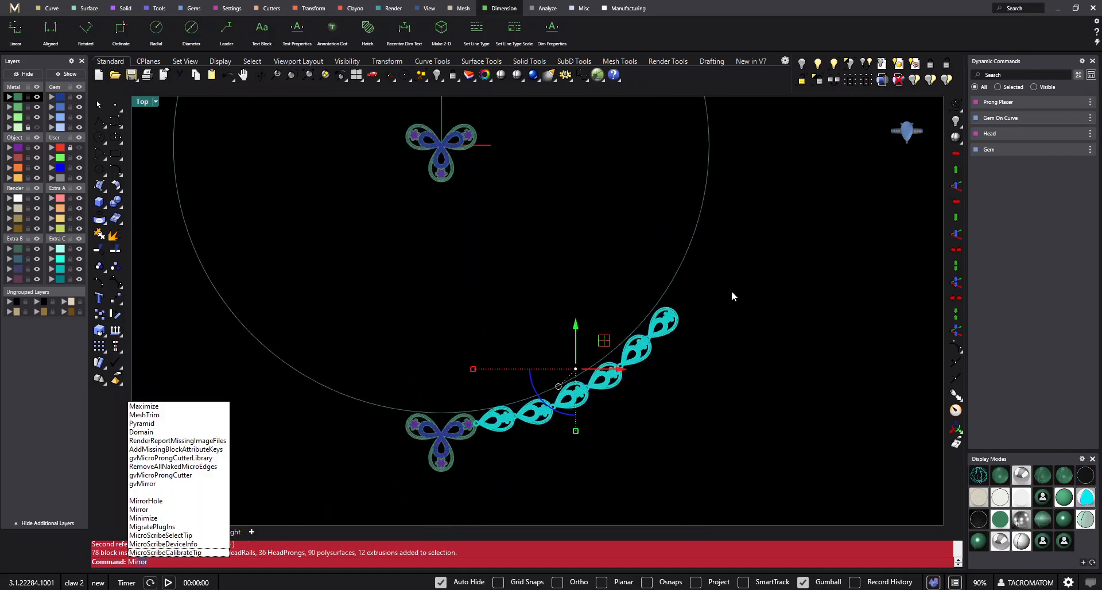
key("Return")
type("0")
key("Return")
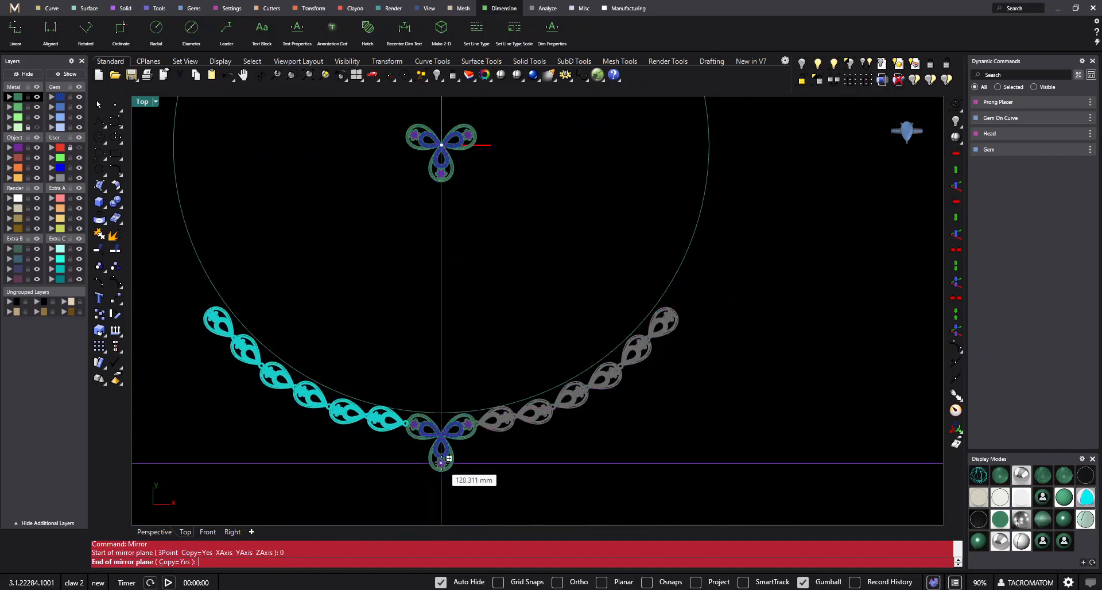
scroll(453, 467, "down", 2)
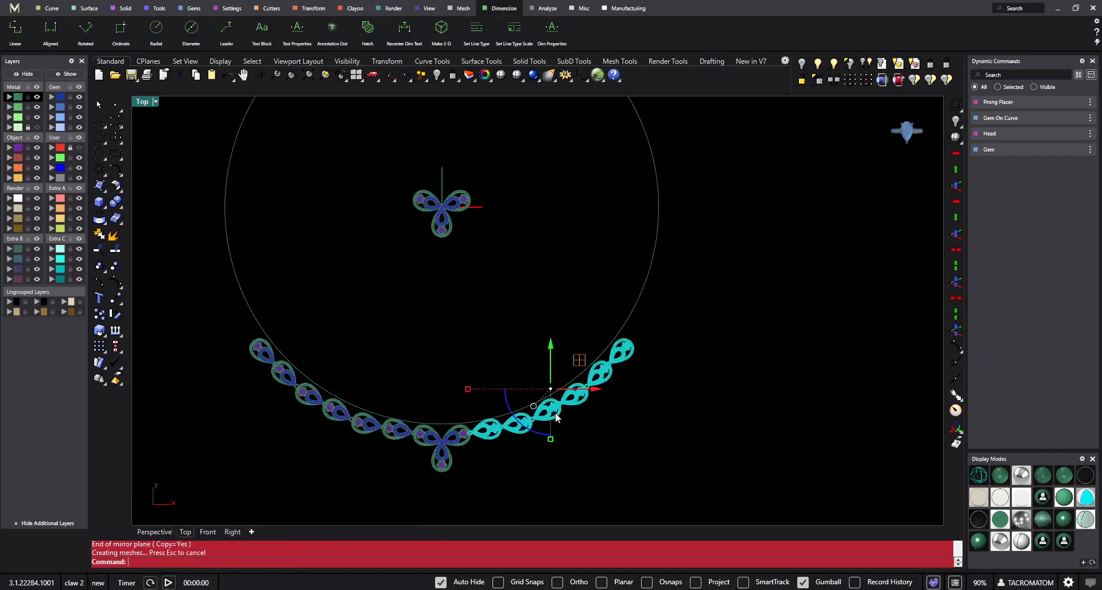
- Delete the large guide circle around the necklace layout
scroll(555, 402, "down", 4)
right_click_drag(595, 329, 591, 337)
scroll(611, 307, "up", 2)
left_click_drag(682, 271, 550, 305)
right_click_drag(550, 305, 577, 278)
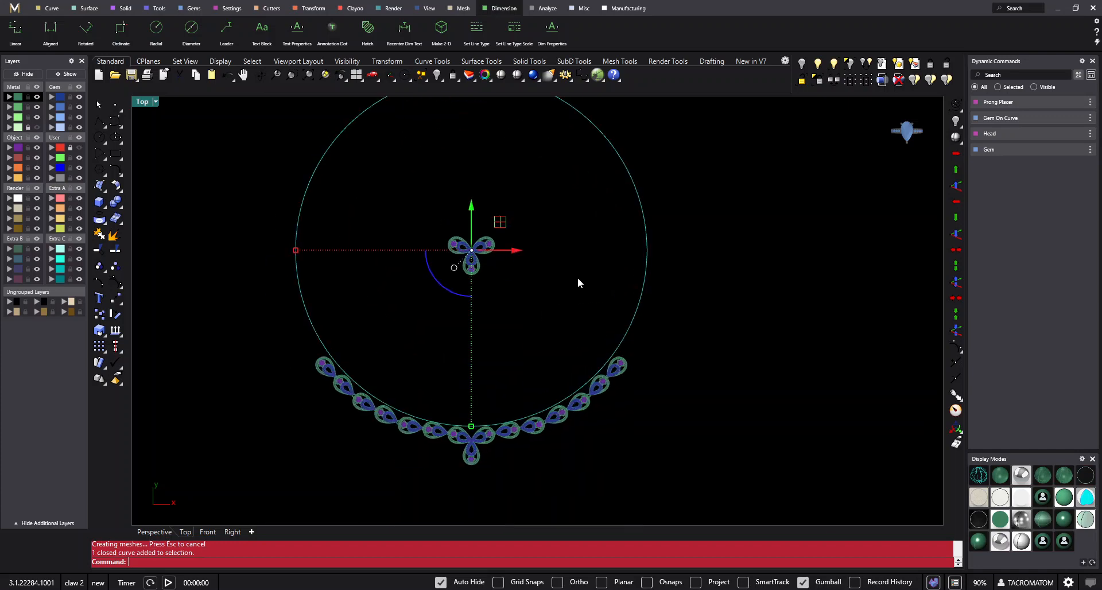
key("Delete")
- Examine the mirrored necklace chain with its central three-petal pendant and the separate cluster at the origin
scroll(508, 302, "up", 3)
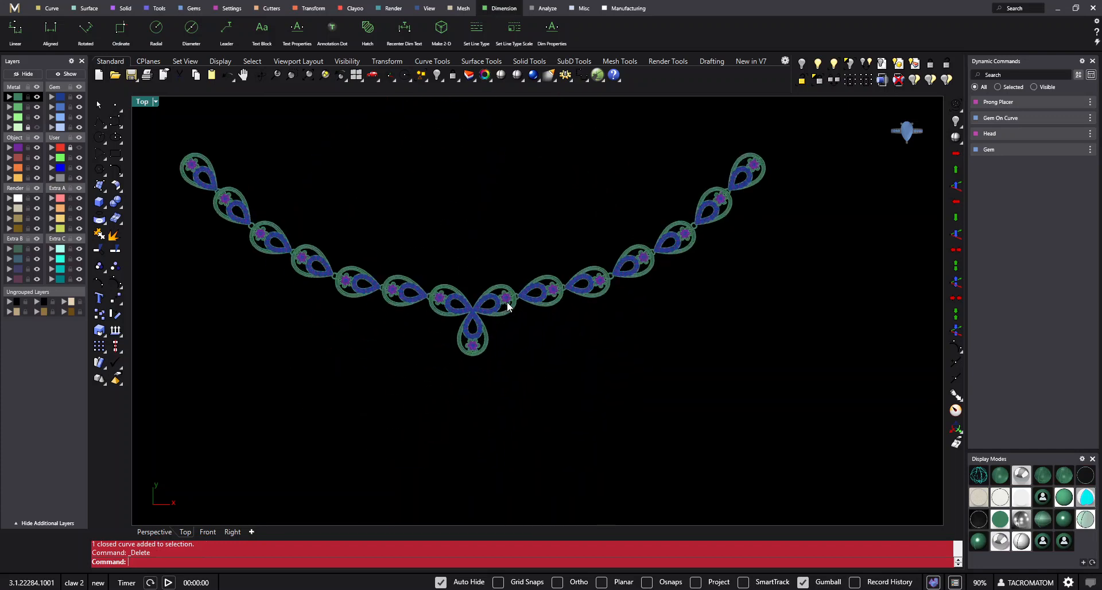
right_click_drag(507, 301, 565, 374)
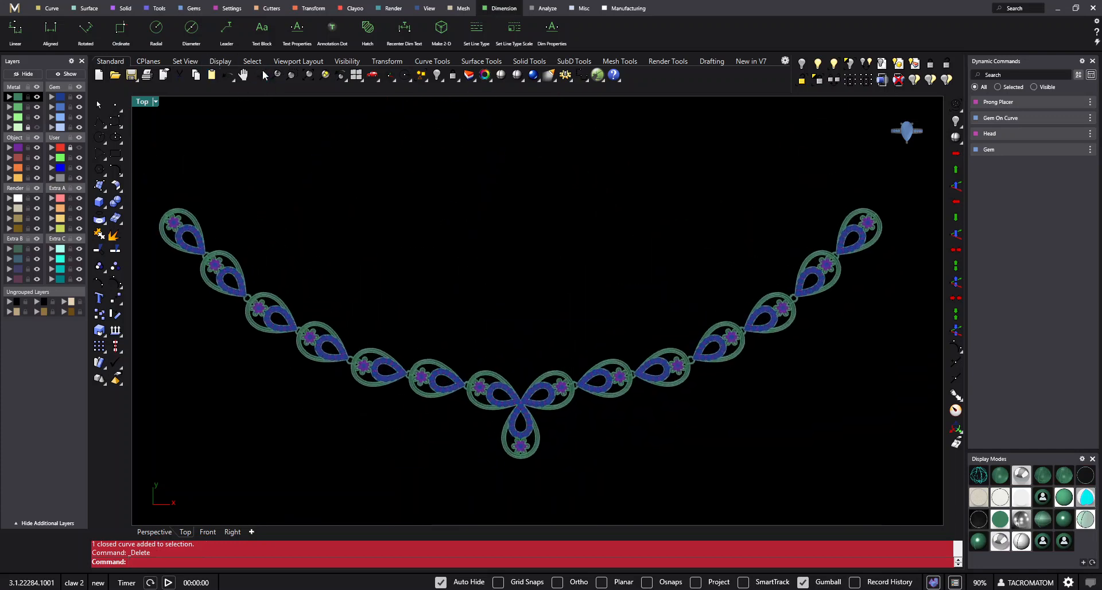
left_click_drag(511, 380, 525, 208)
left_click_drag(481, 140, 535, 247)
scroll(535, 289, "up", 4)
right_click_drag(536, 288, 593, 286)
scroll(582, 385, "up", 1)
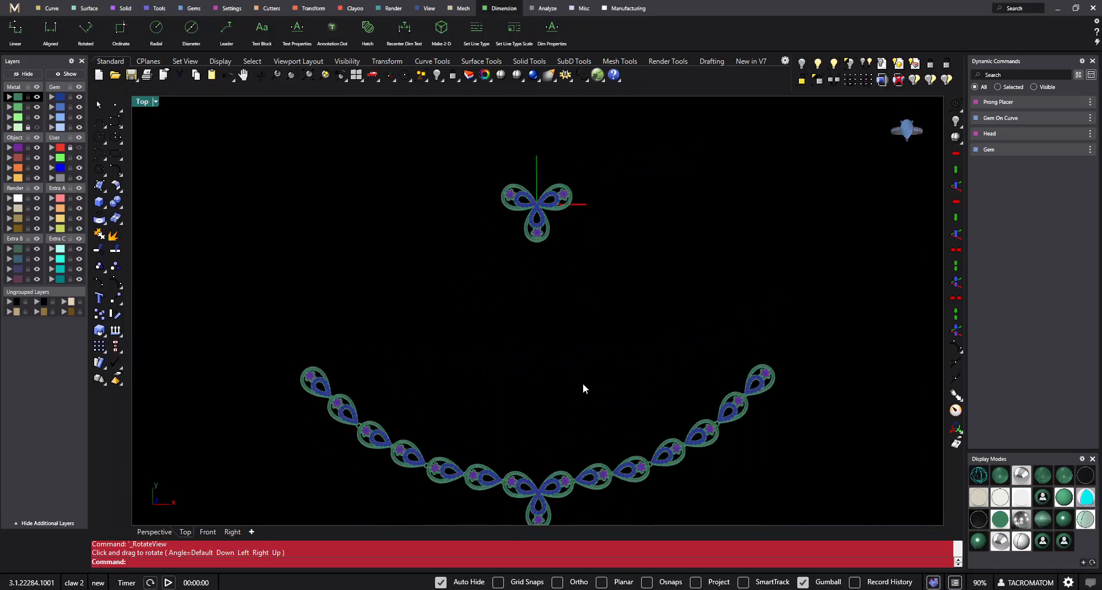